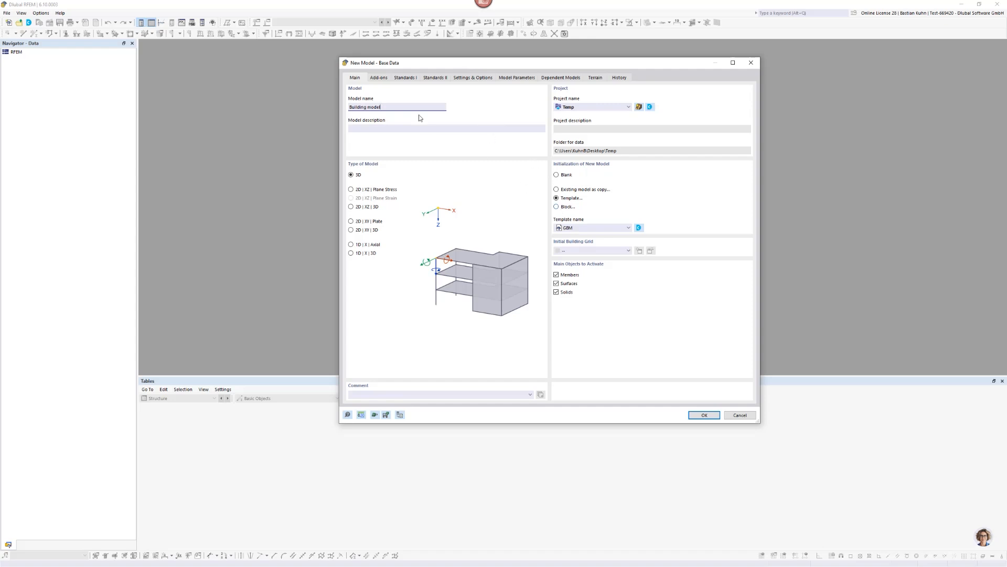
- Activate the Multilayer Surfaces add-on, check the assigned design standards, and create the new model
left_click(389, 78)
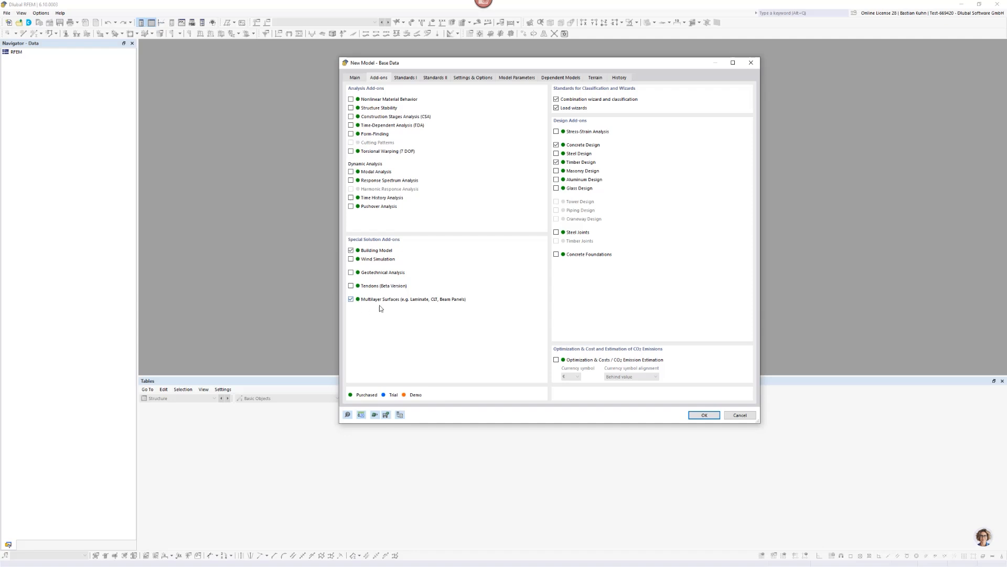
left_click(351, 298)
left_click(414, 78)
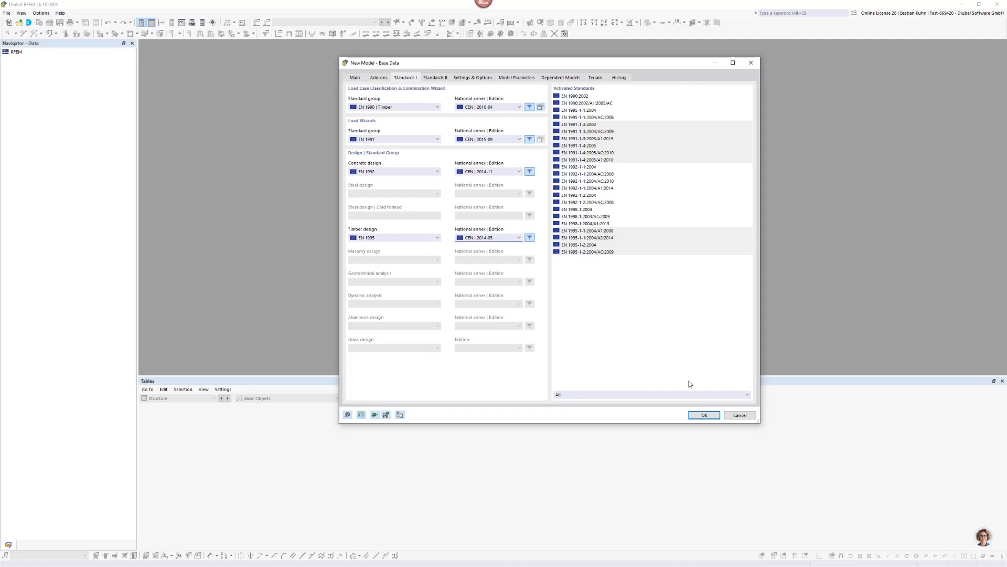
left_click(702, 414)
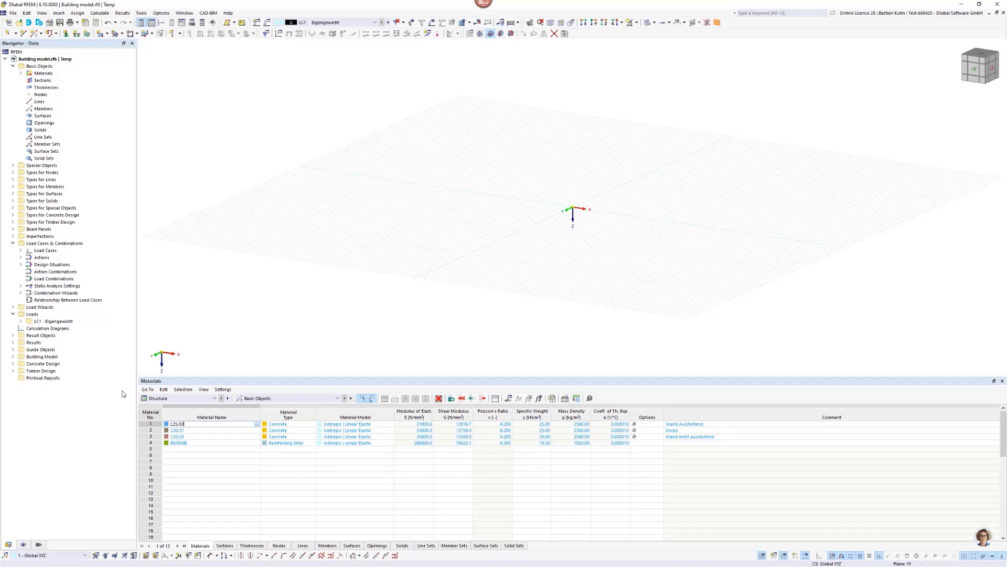
left_click(13, 13)
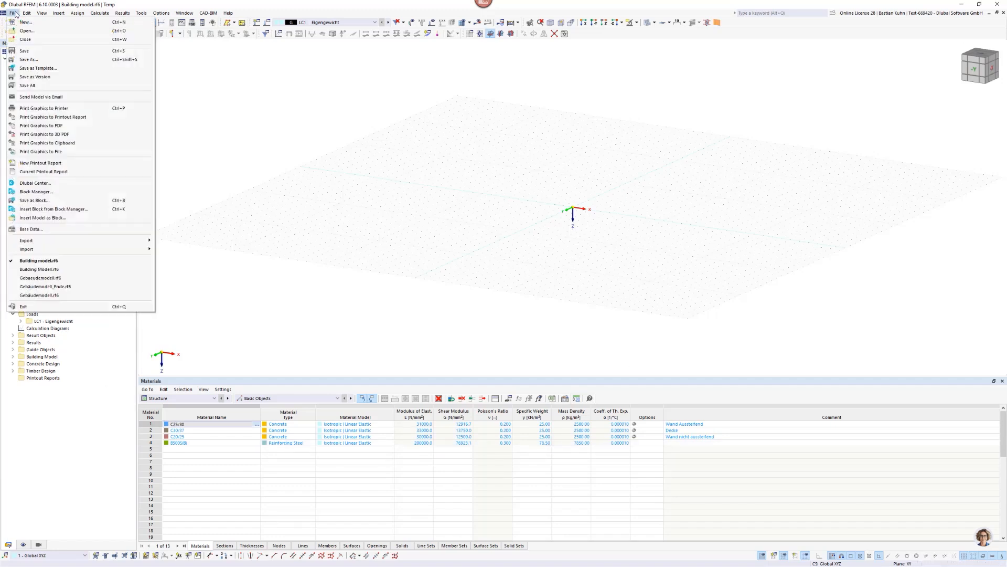
mouse_move(146, 250)
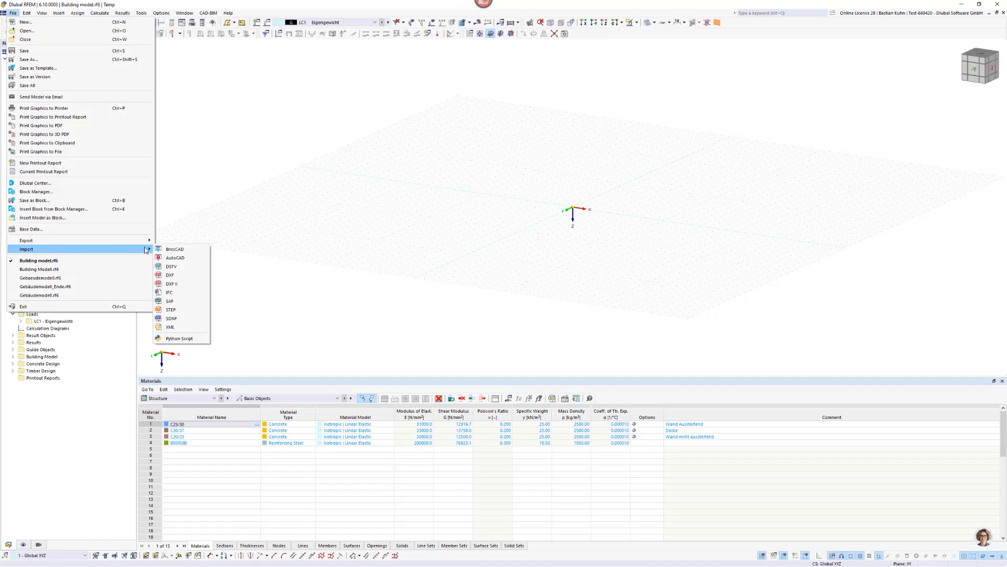
left_click(269, 265)
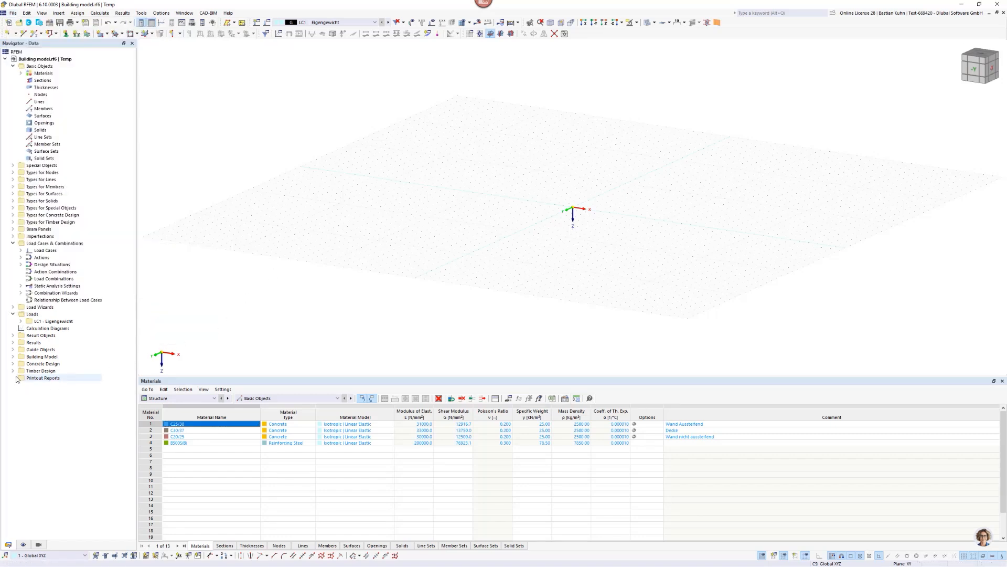
- Create a new background layer and load the Storey.dxf floor plan into it
left_click(13, 349)
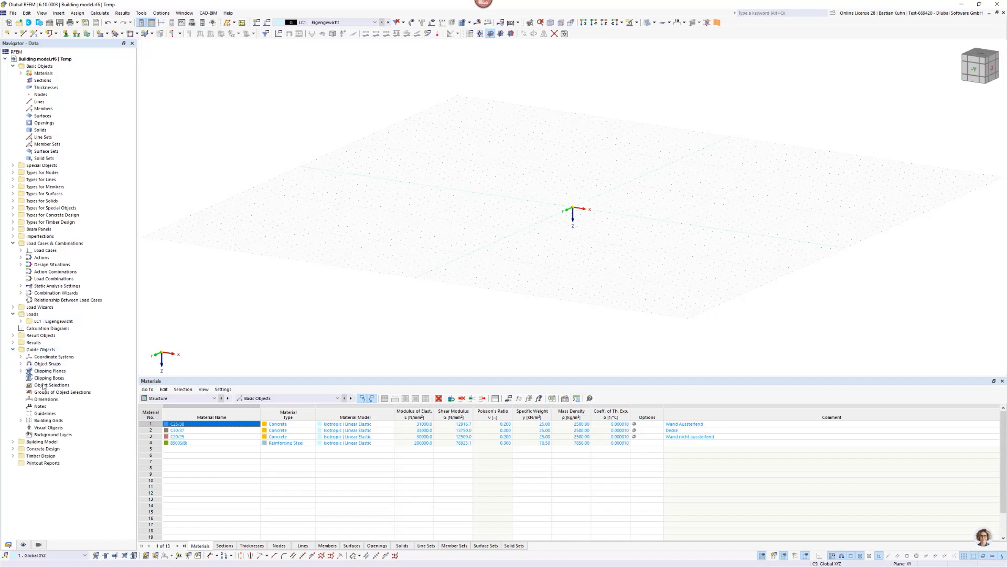
right_click(44, 434)
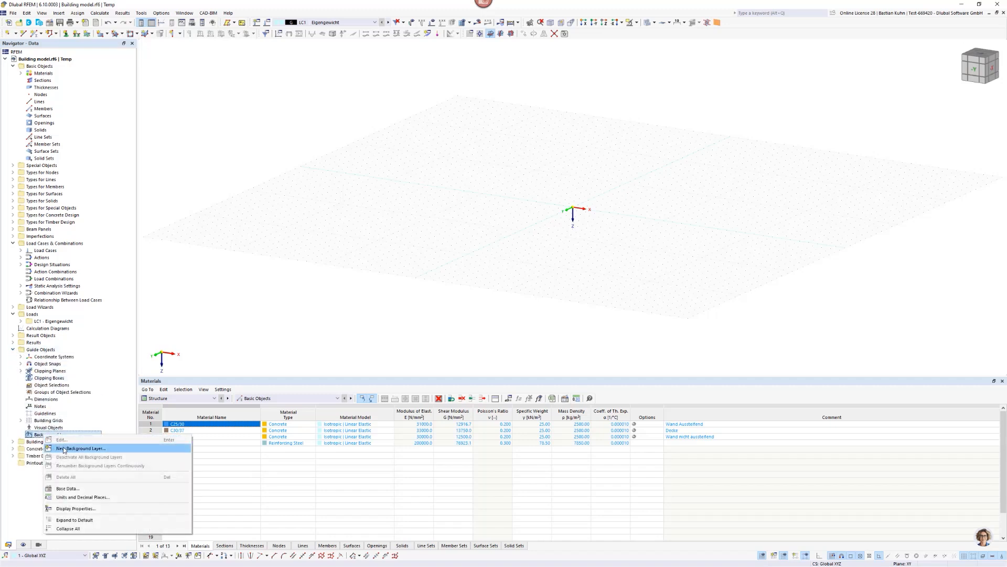
left_click(64, 448)
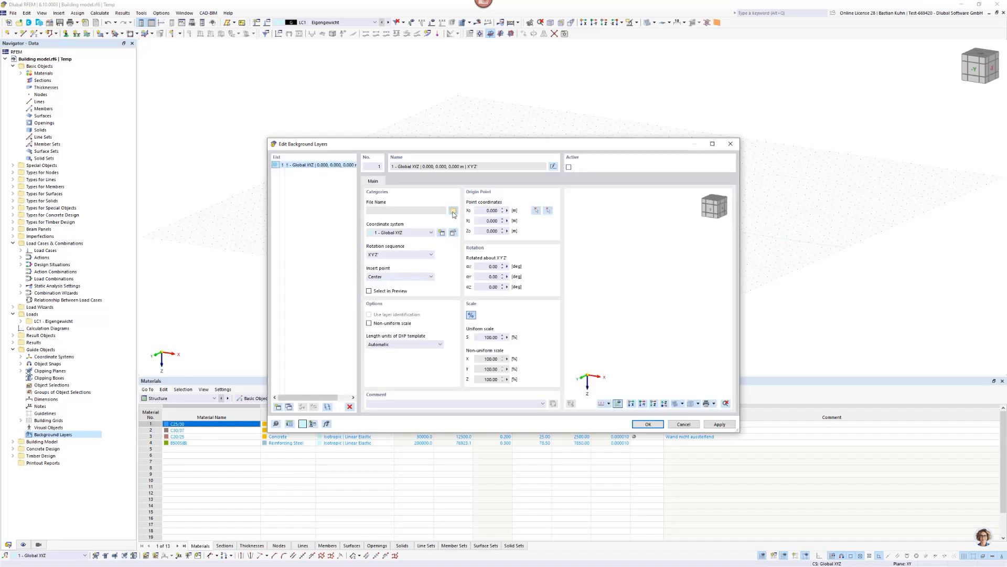
left_click(452, 210)
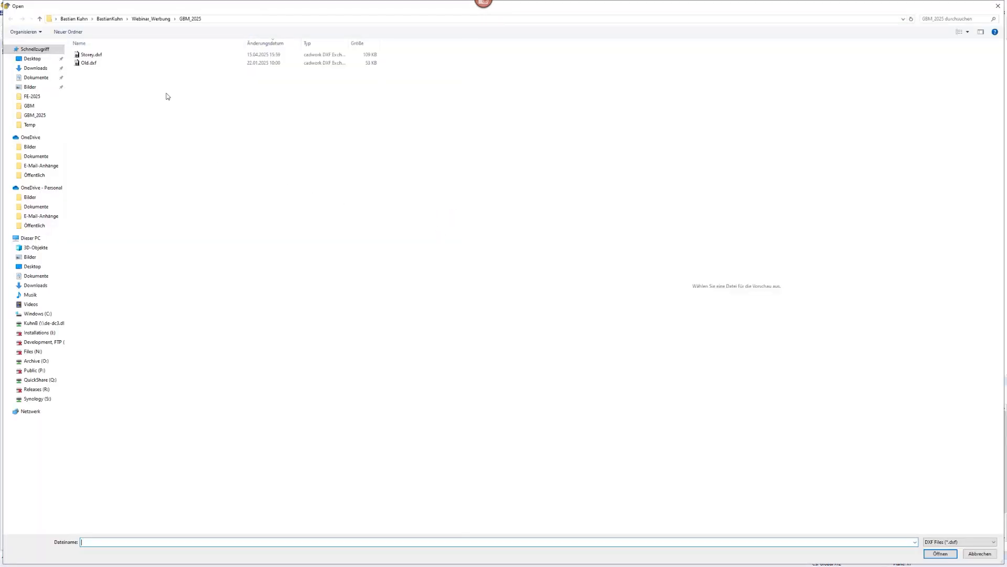
left_click(96, 55)
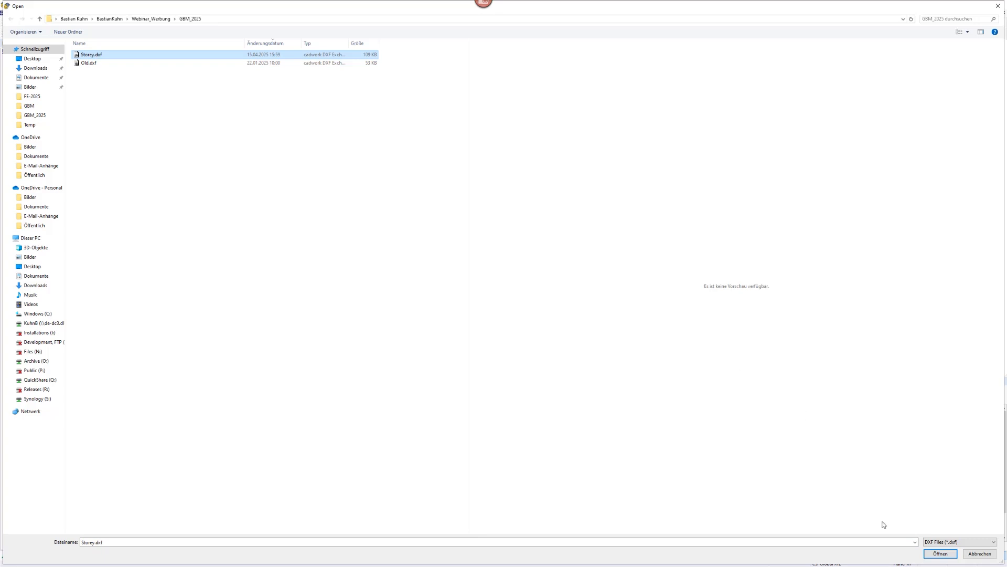
left_click(941, 554)
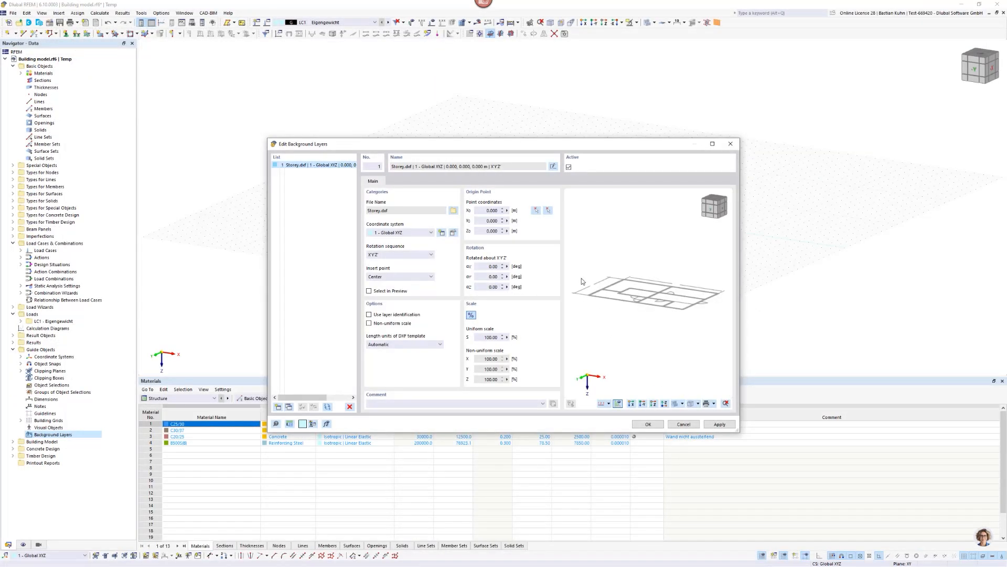
- Rotate the background layer 180 degrees about the Y axis, enable layer identification, and accept it with all DXF layers selected
left_click(482, 274)
type("180")
key("Tab")
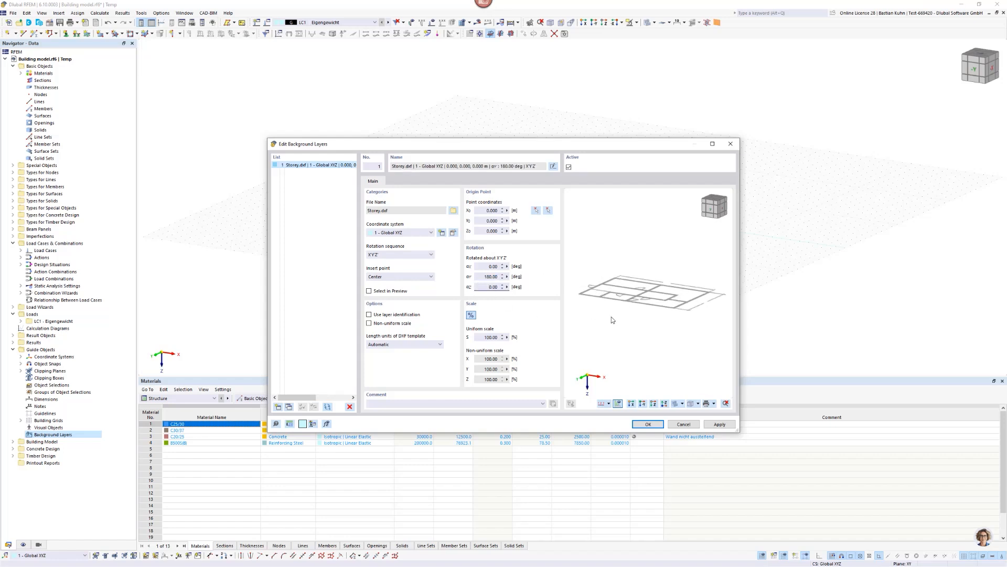
left_click(368, 314)
left_click(400, 181)
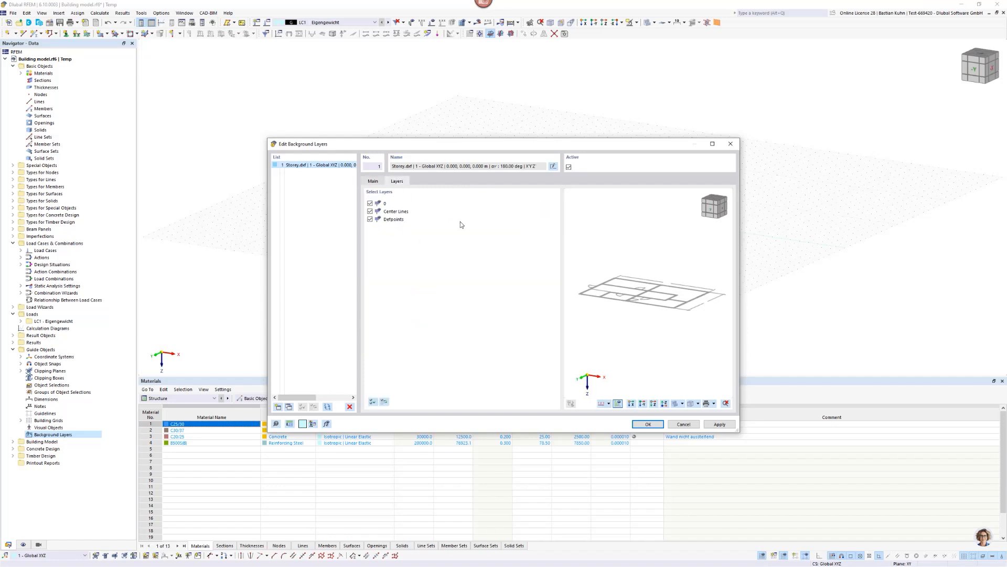
left_click(642, 424)
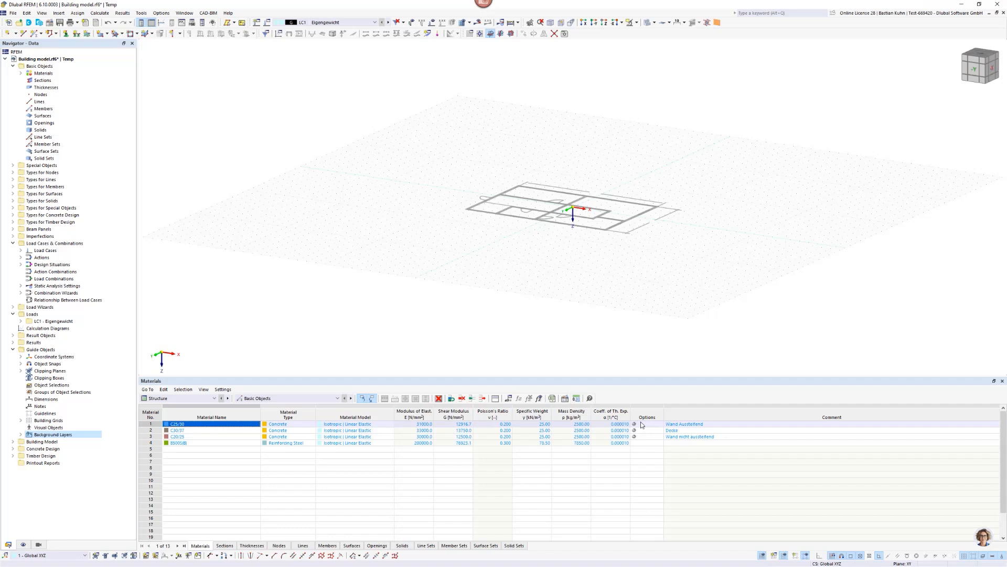
- Define a new building story with its top elevation at -3 m
left_click(607, 25)
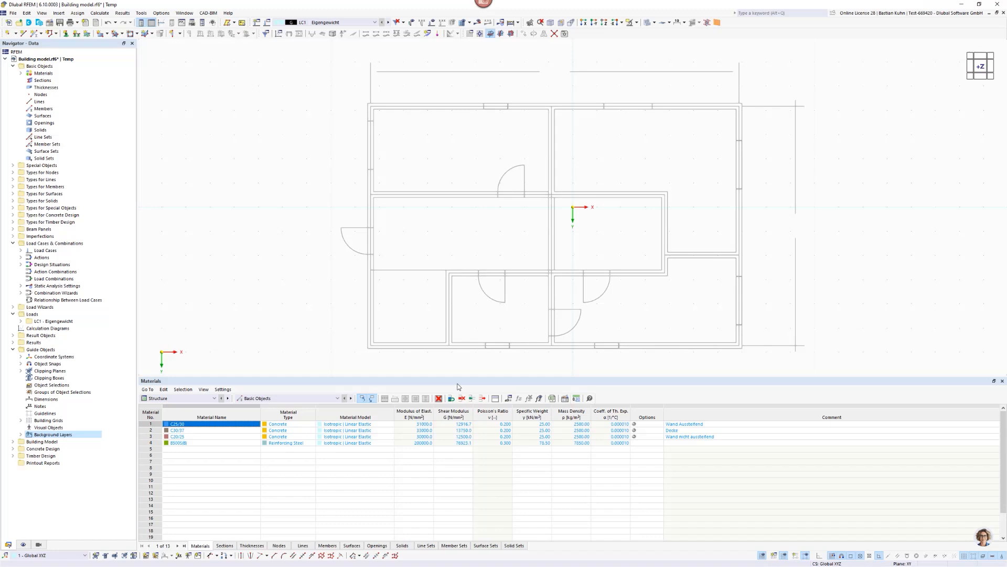
left_click(13, 442)
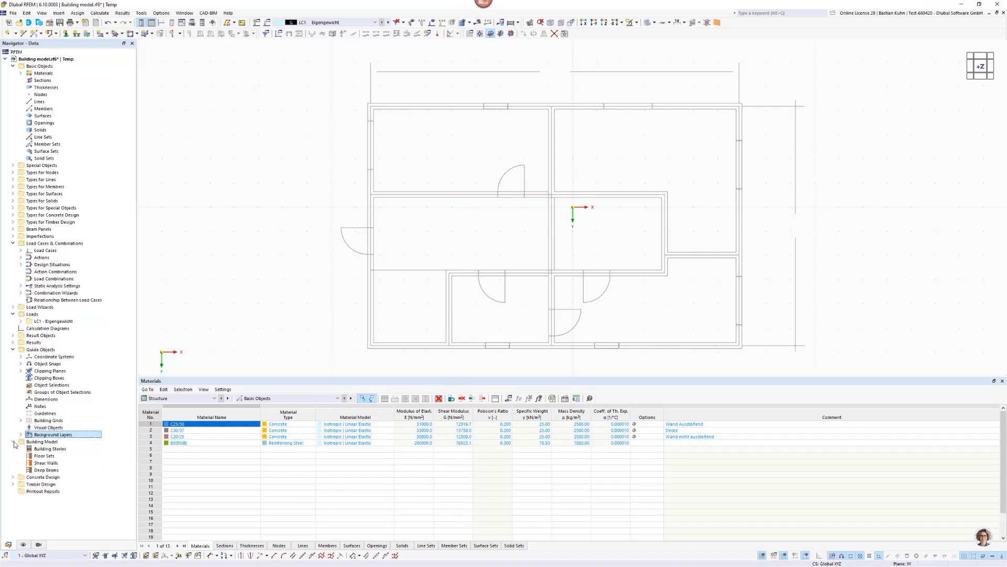
right_click(45, 450)
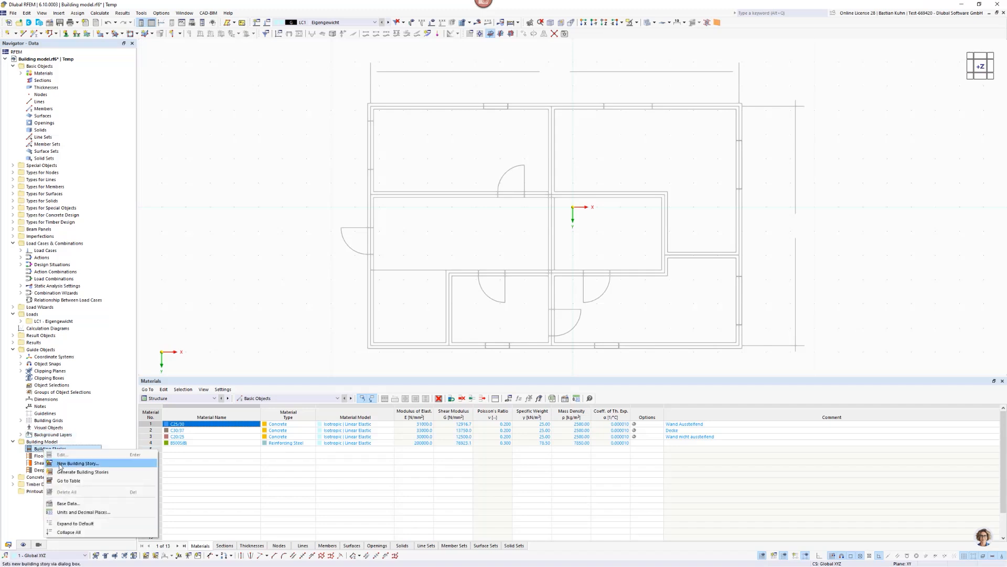
left_click(60, 467)
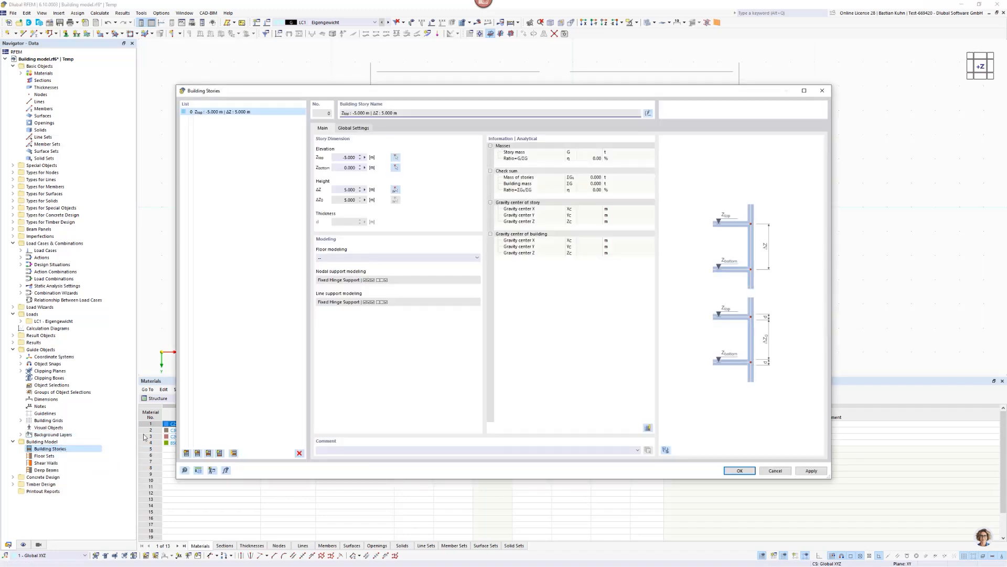
left_click(341, 158)
type("1")
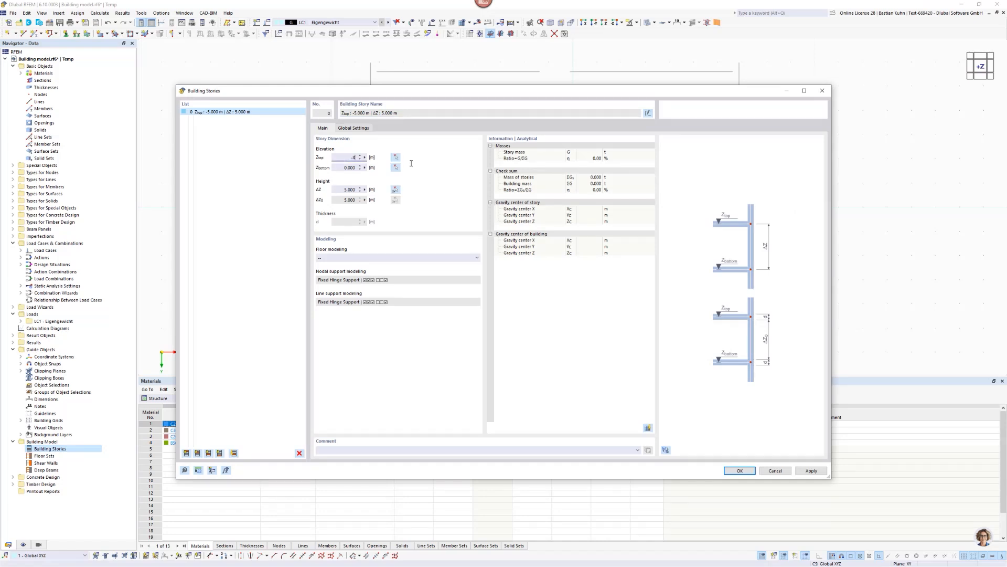
type("3")
key("Tab")
- Add four more 3 m high stories above the first, up to a top elevation of -15 m
left_click(198, 453)
left_click(198, 453)
left_click(198, 453)
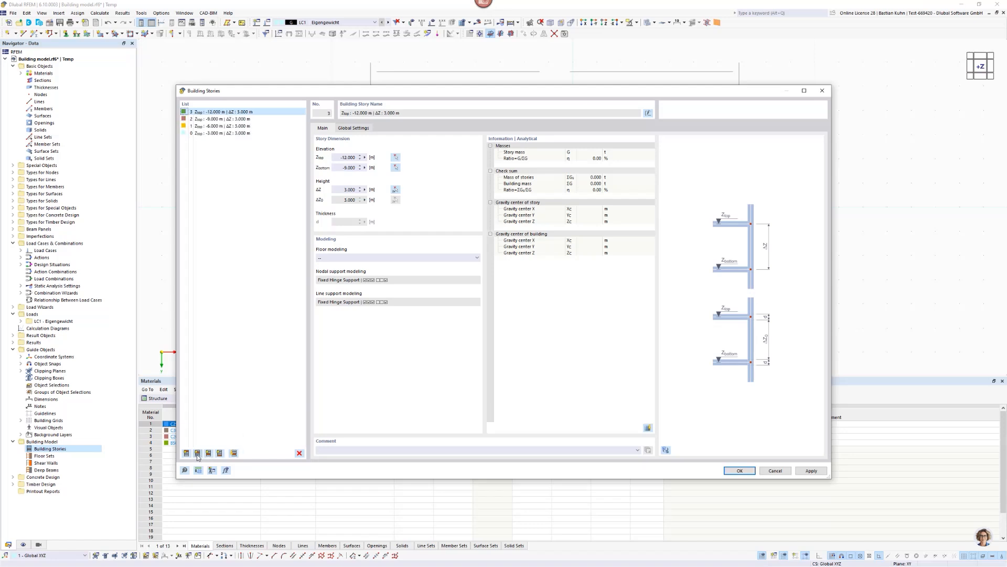
left_click(197, 453)
- Review the floor modeling options for the uppermost story, leave none assigned, and accept the building stories
left_click(415, 258)
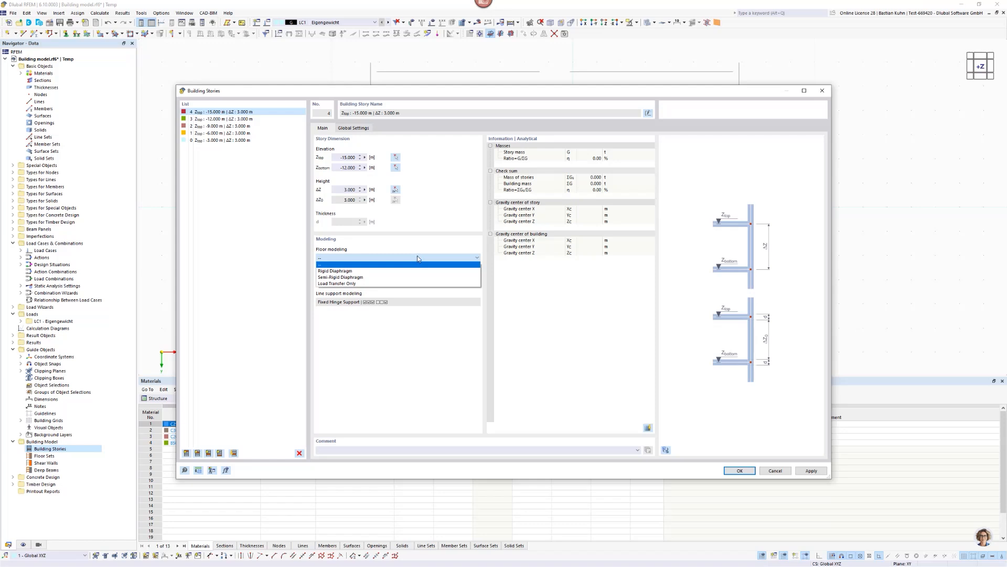
left_click(382, 244)
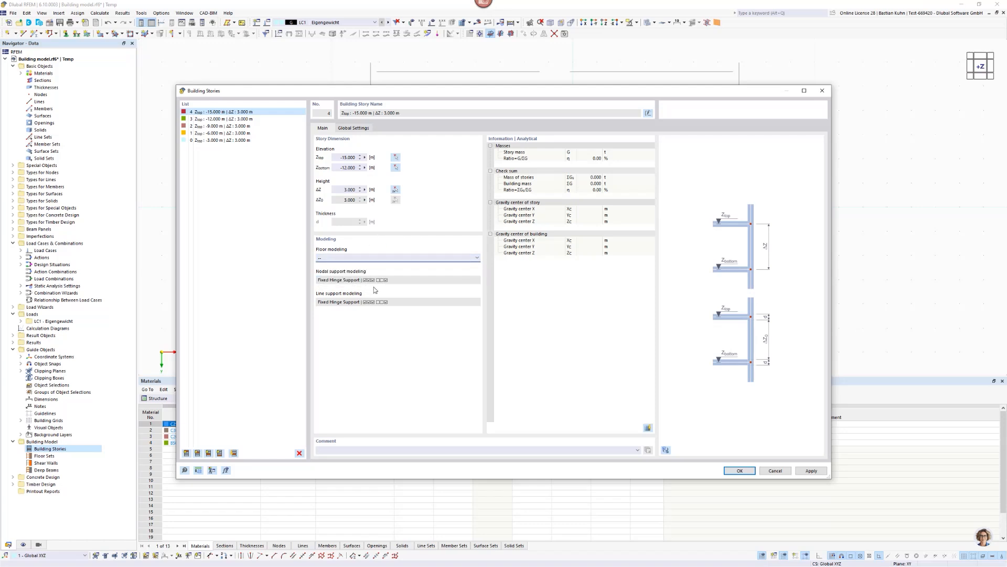
left_click(408, 257)
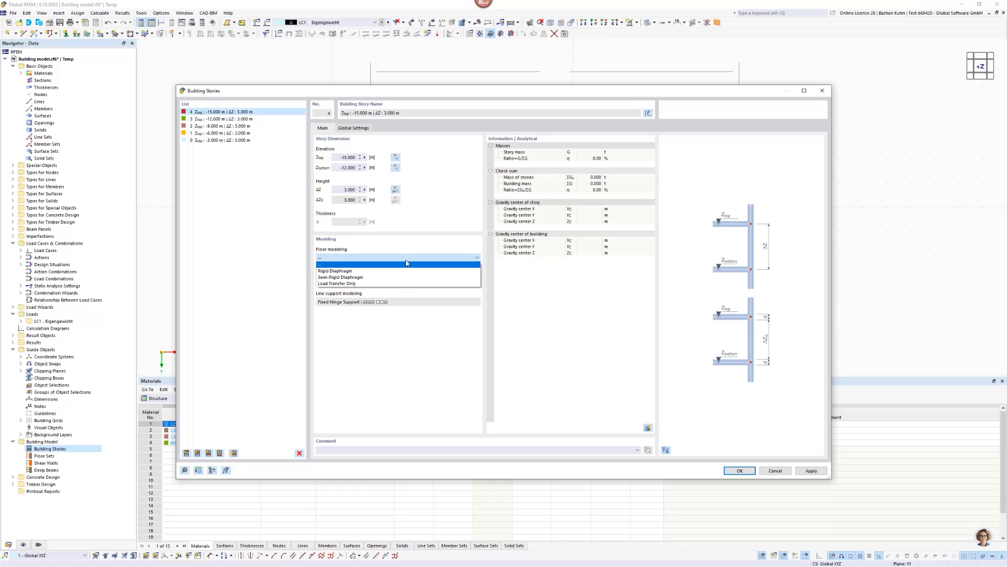
left_click(413, 245)
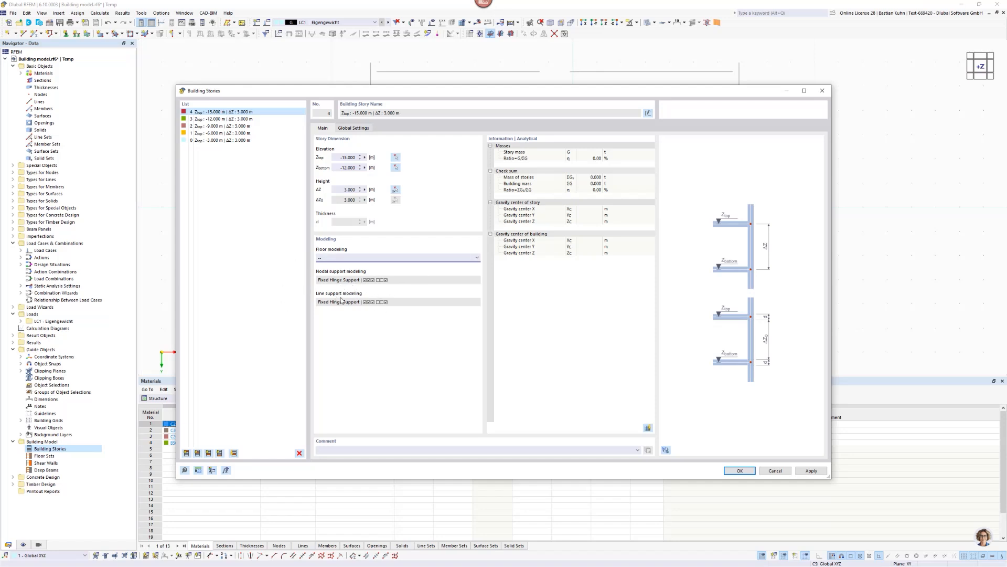
left_click(382, 258)
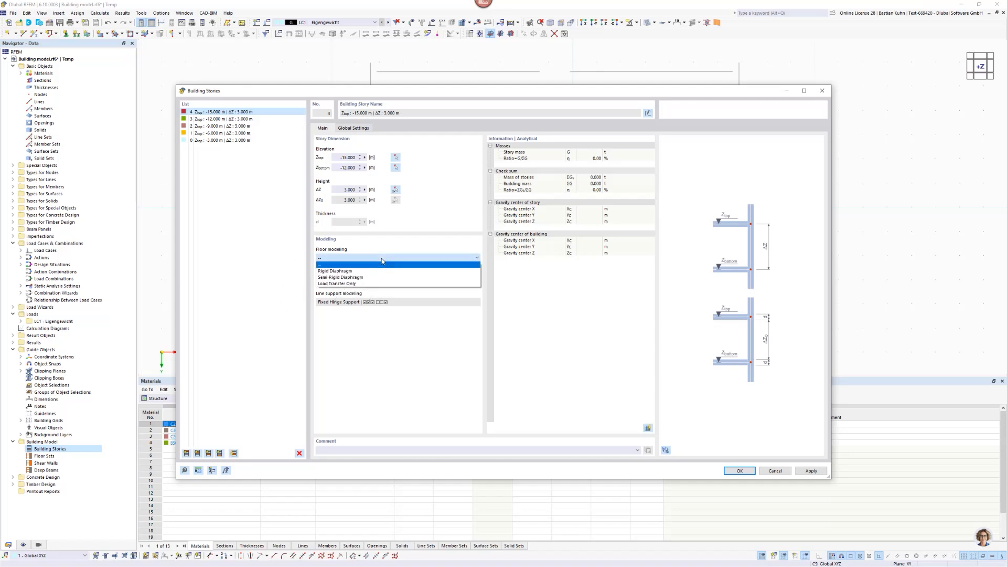
left_click(386, 249)
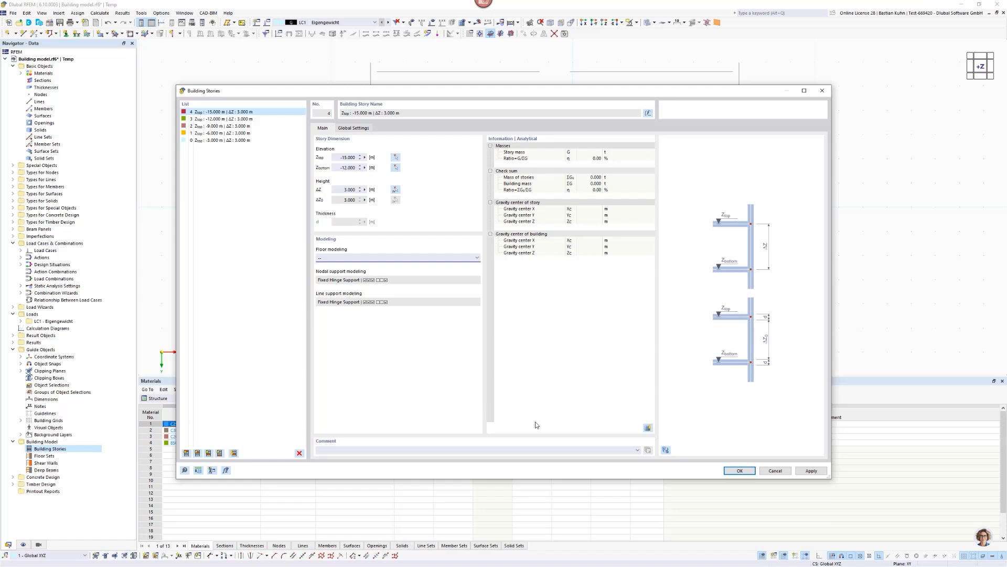
left_click(738, 471)
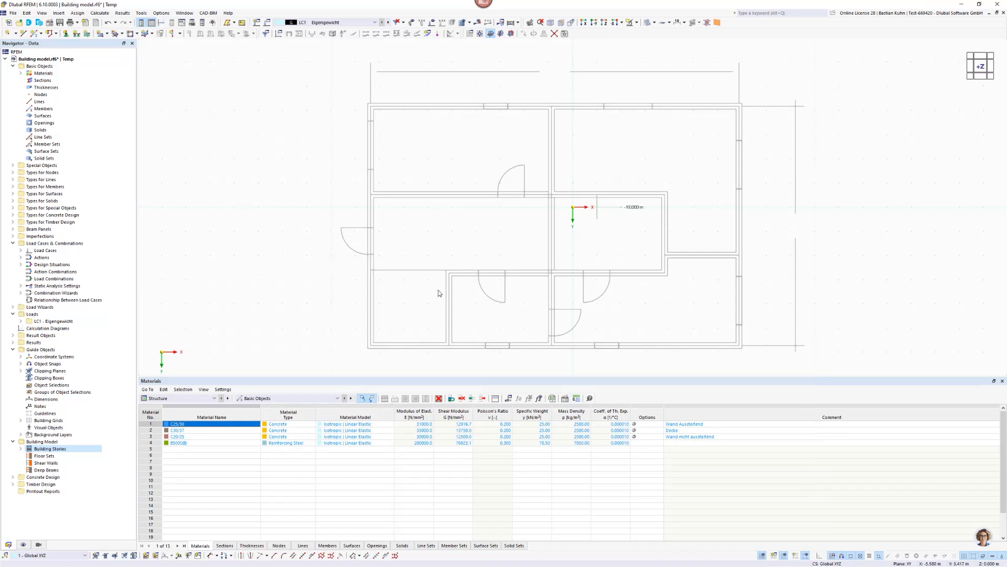
- Start a new wall in plan view and create a uniform 200 mm thickness in C25/30 concrete for it
scroll(489, 243, "down", 2)
middle_click_drag(489, 245, 426, 206)
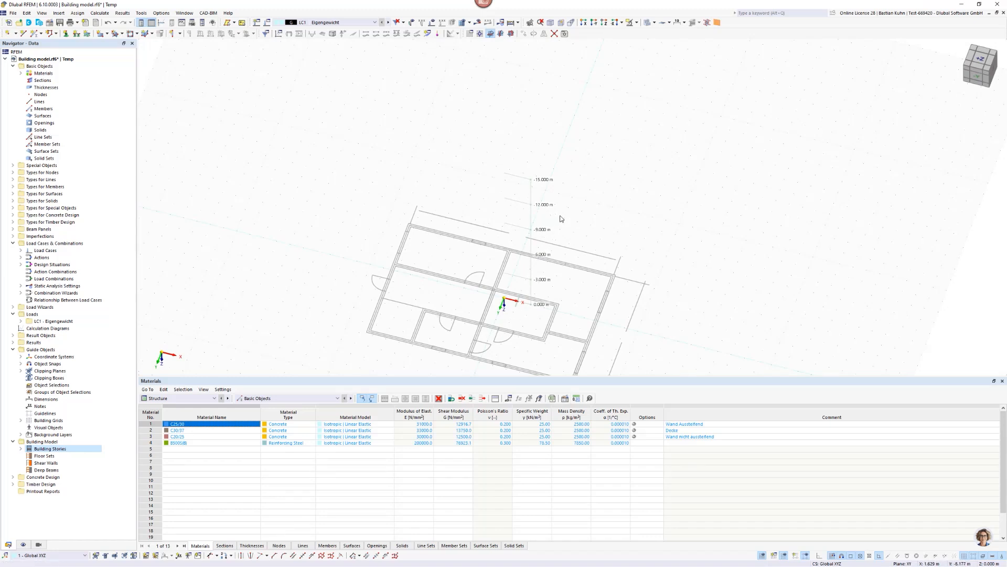
left_click(604, 22)
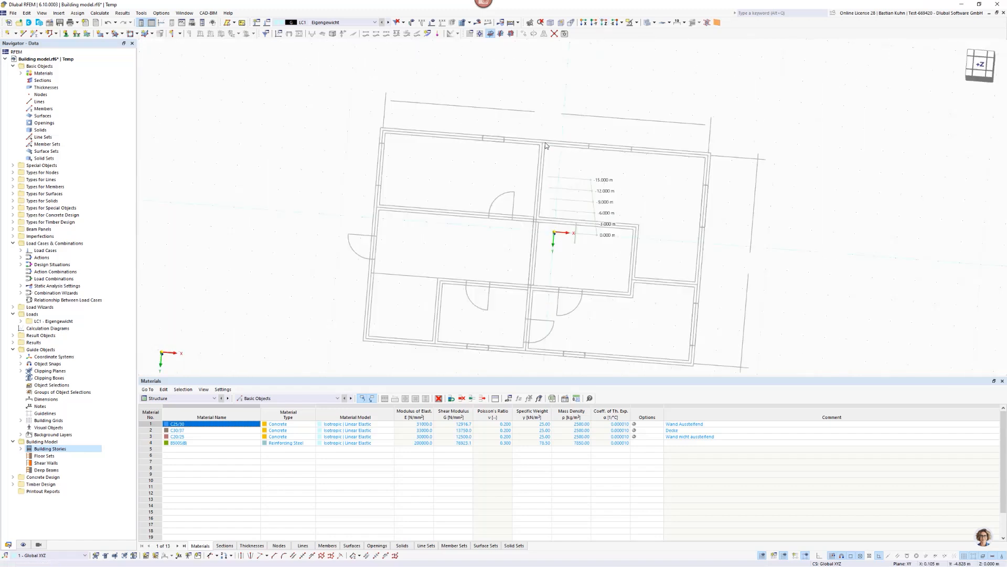
left_click(180, 33)
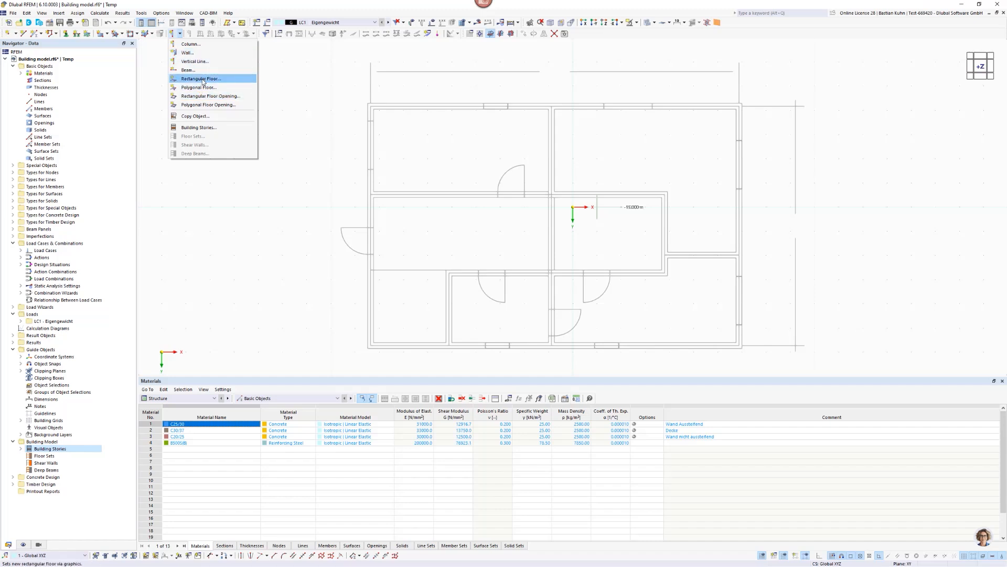
left_click(198, 53)
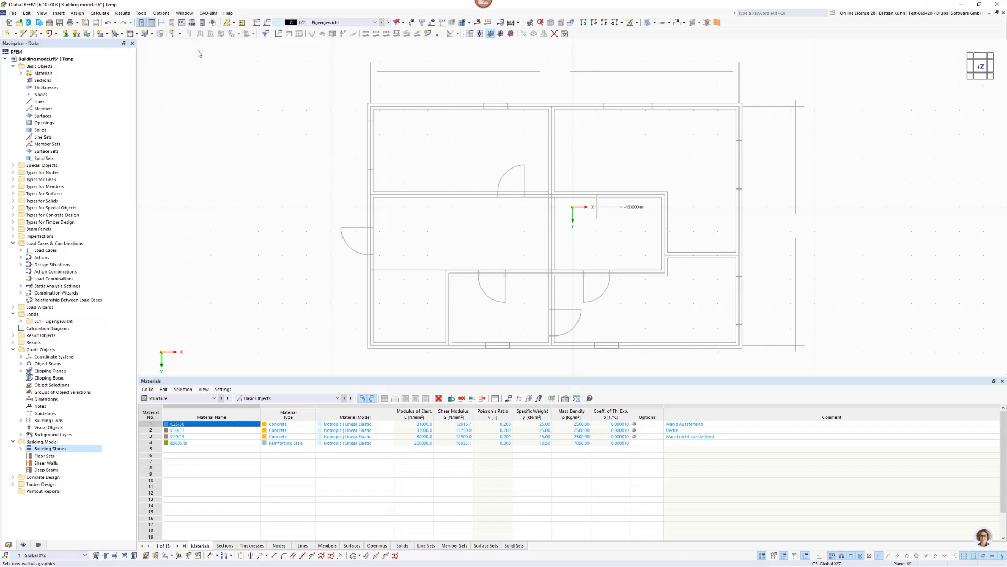
left_click_drag(382, 122, 383, 70)
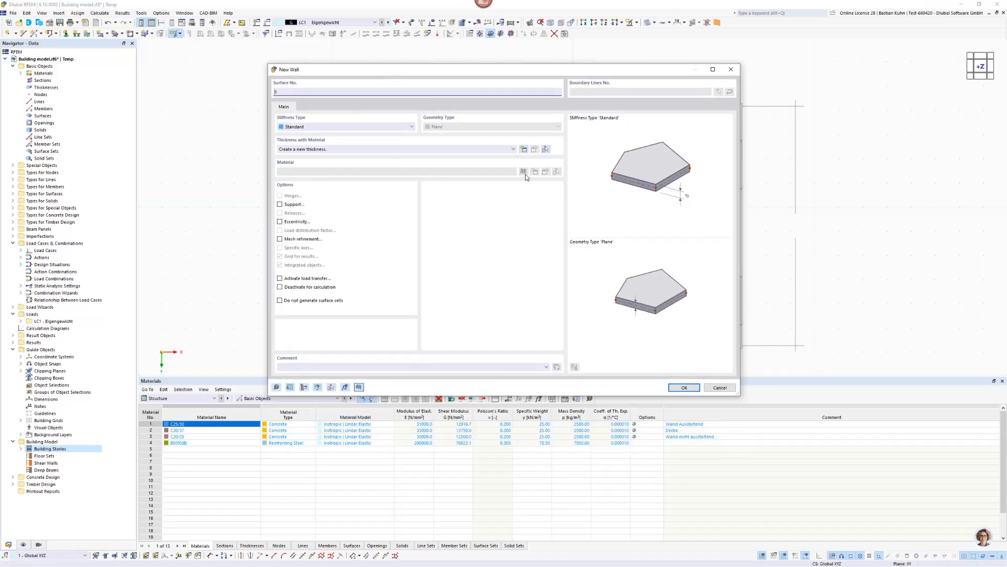
left_click(524, 150)
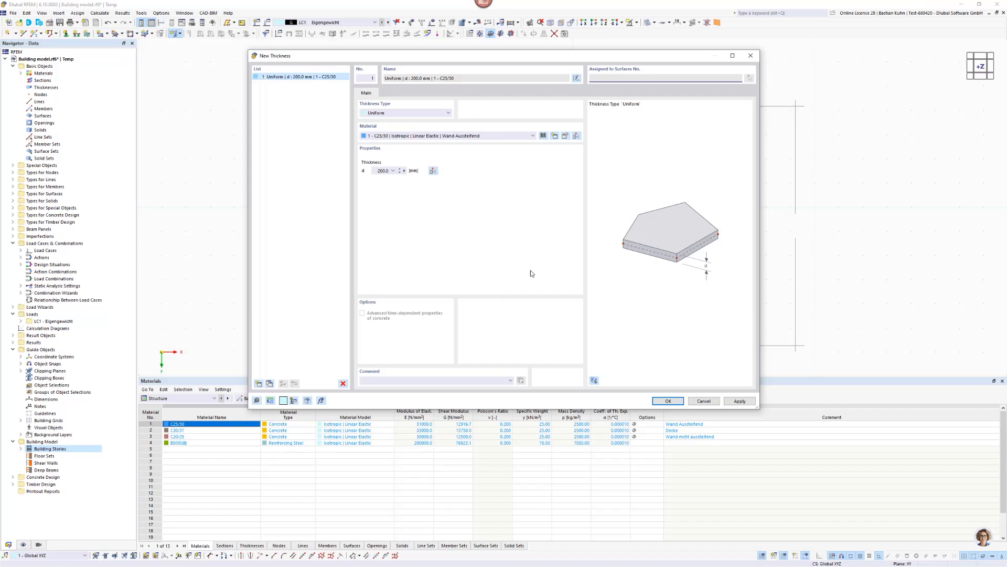
left_click(669, 402)
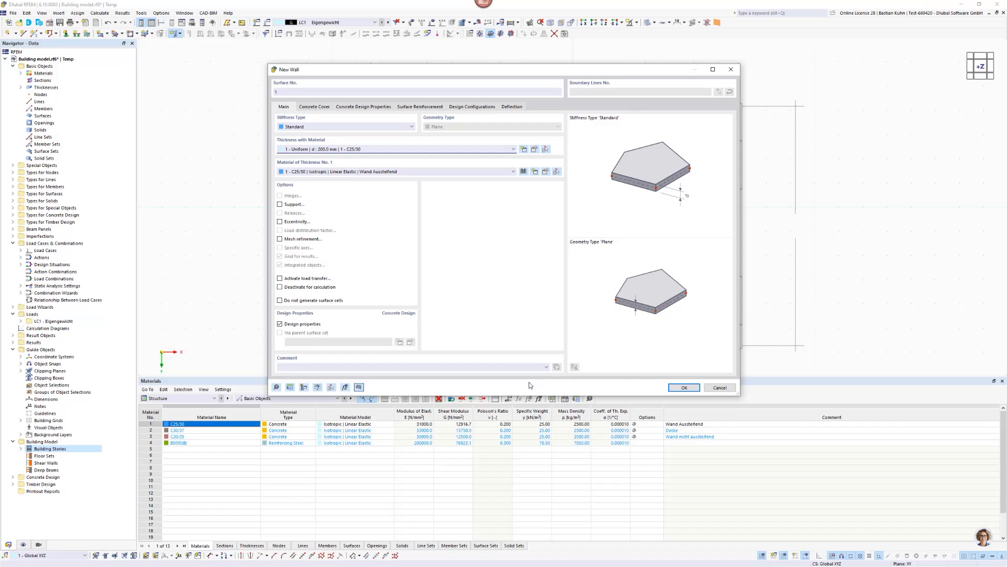
- Accept the new wall's properties and assign the walls being drawn to all building stories, No. 0–4
left_click(680, 388)
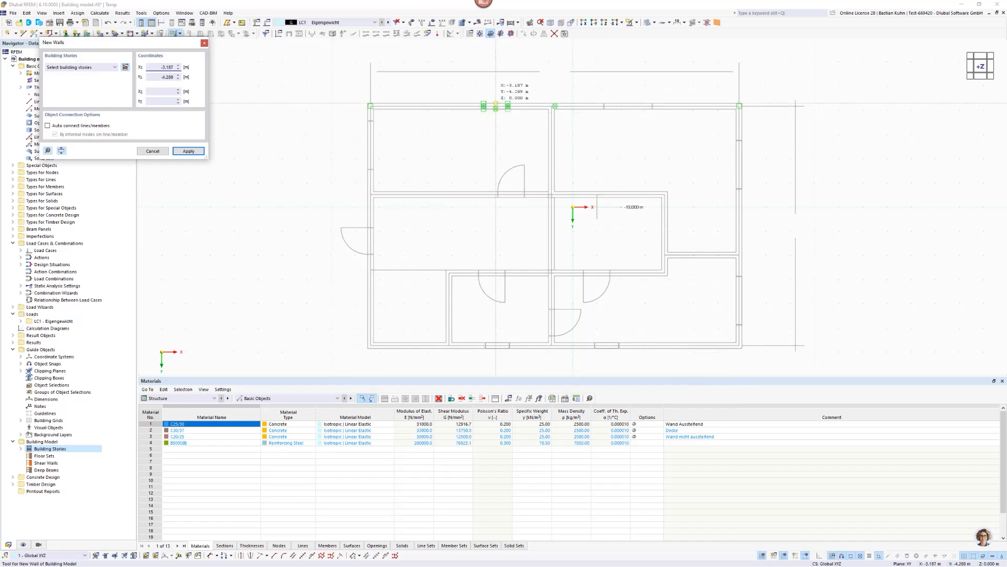
scroll(560, 144, "up", 5)
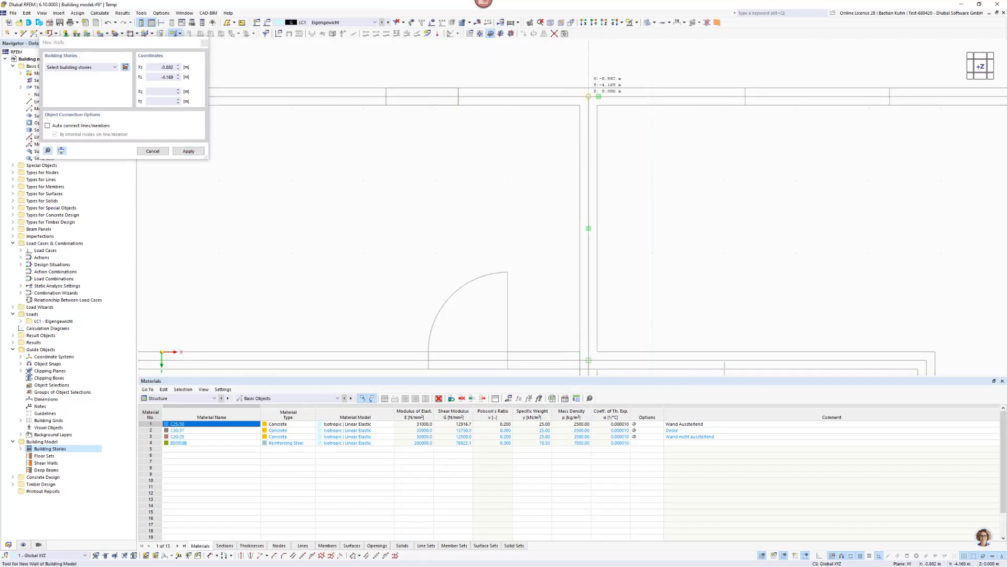
left_click(589, 96)
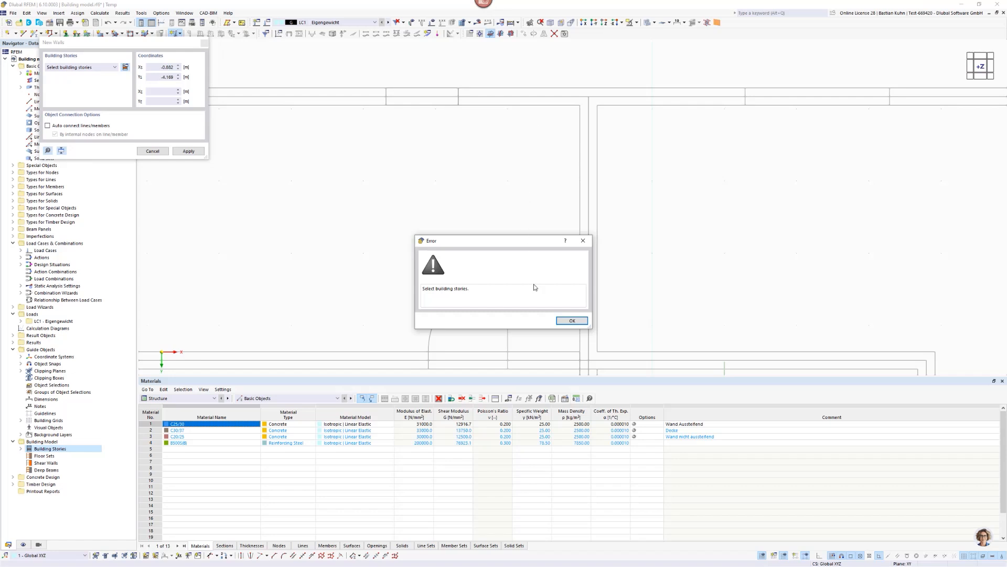
left_click(572, 320)
left_click(114, 67)
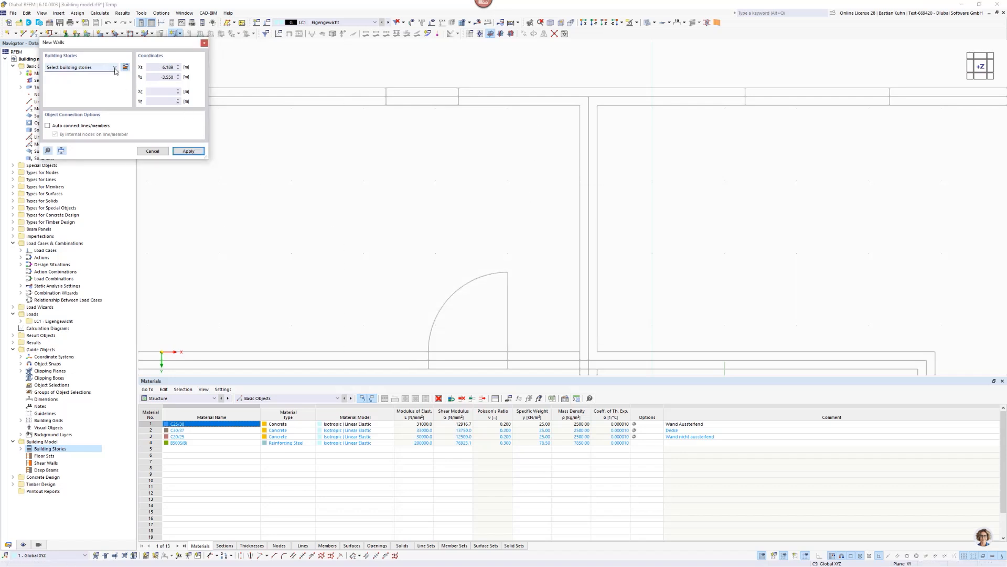
left_click(100, 75)
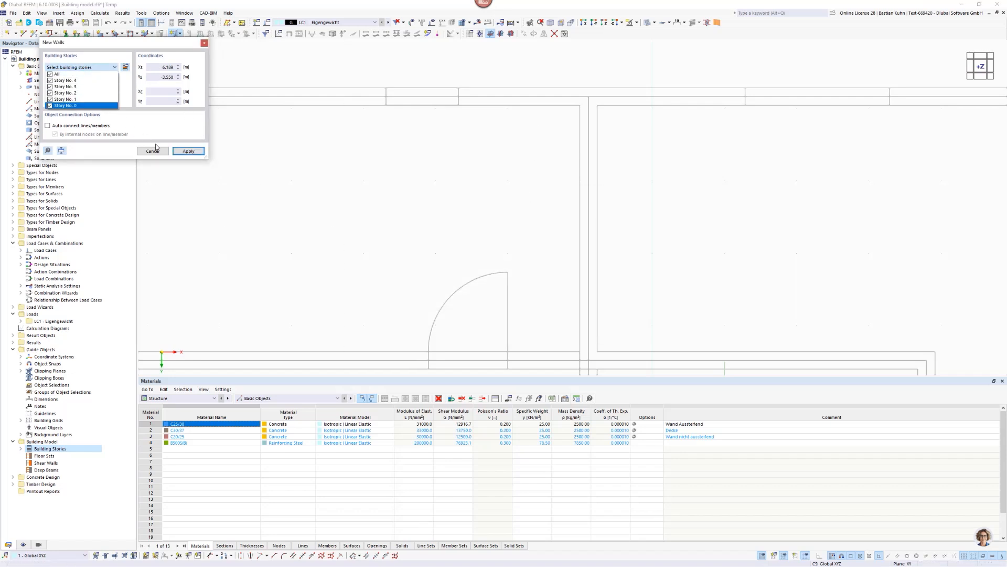
- Draw a wall along the plan's upper exterior centreline from the interior wall junction at X -0.882 m to the near window edge at X -2.687 m
left_click(587, 98)
left_click(588, 99)
scroll(569, 114, "down", 3)
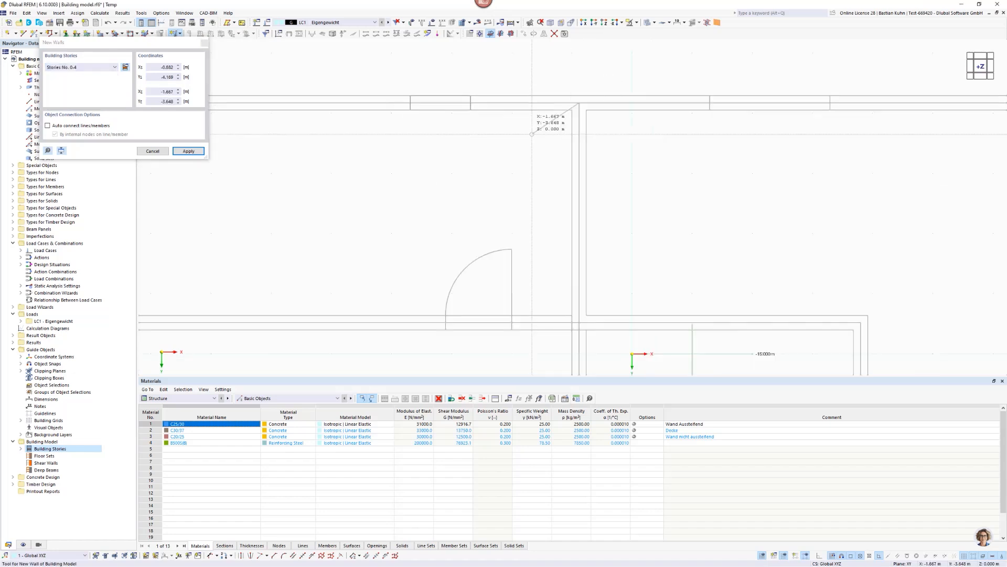
scroll(525, 112, "up", 4)
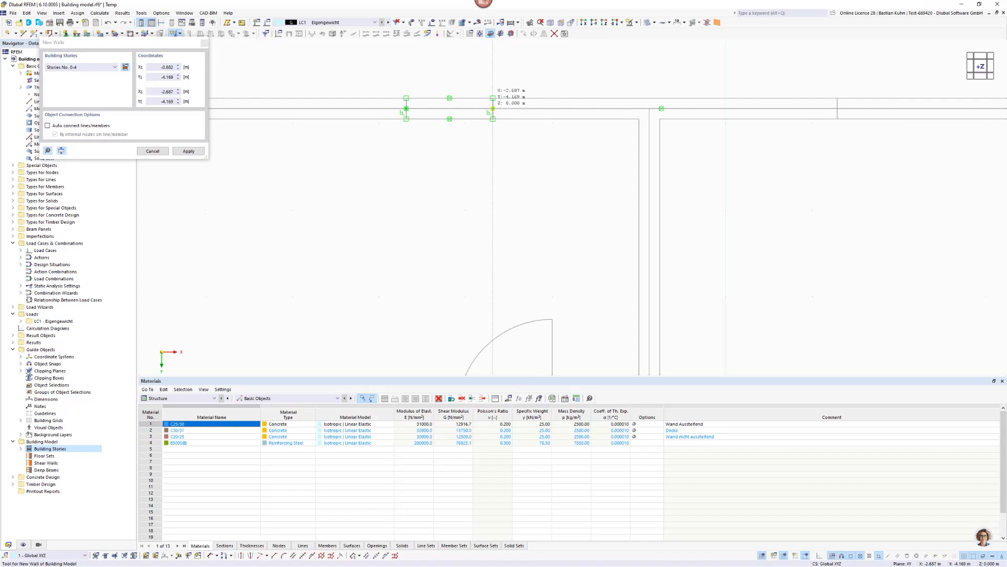
left_click(493, 109)
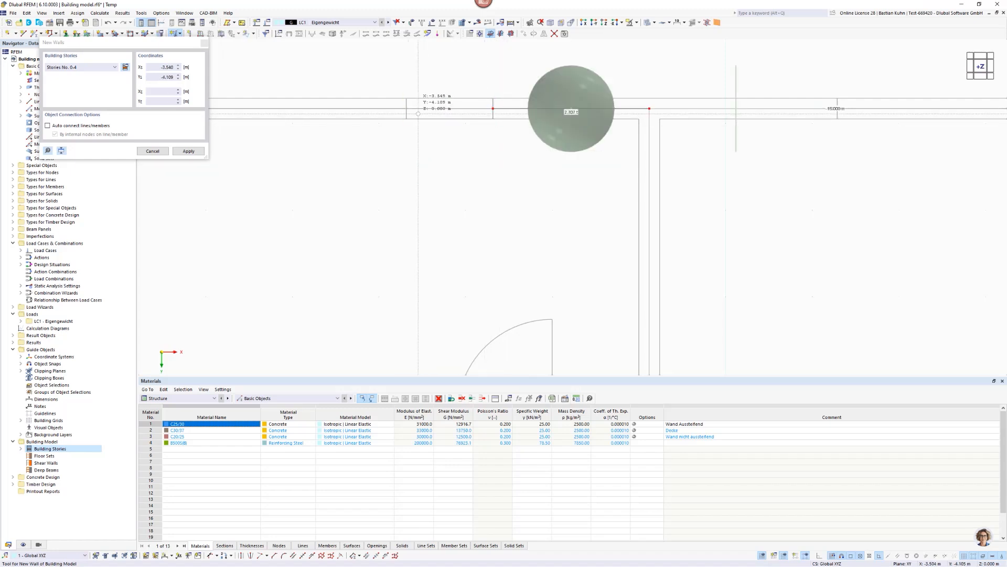
- Draw walls from the window's far edge at X -3.687 m to the plan's upper-left corner and down to the side window at Y -3.556 m
left_click(406, 109)
scroll(405, 149, "down", 2)
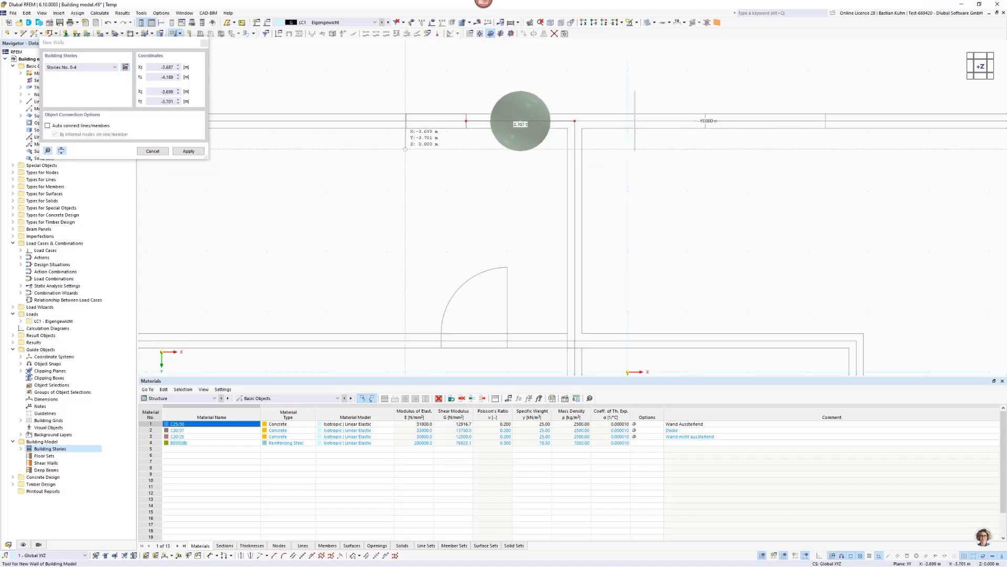
scroll(405, 148, "down", 2)
middle_click_drag(408, 148, 561, 147)
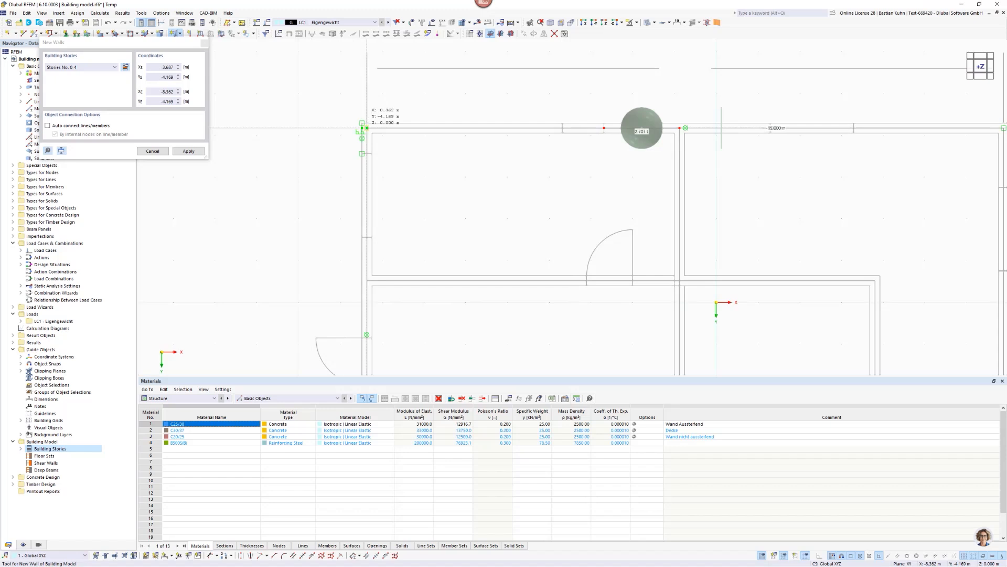
left_click(362, 128)
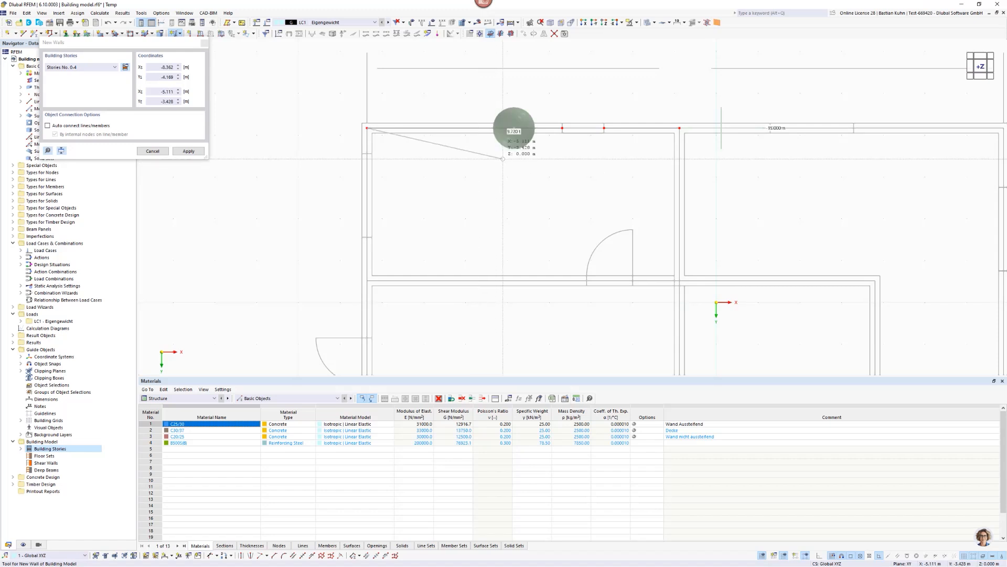
left_click(366, 154)
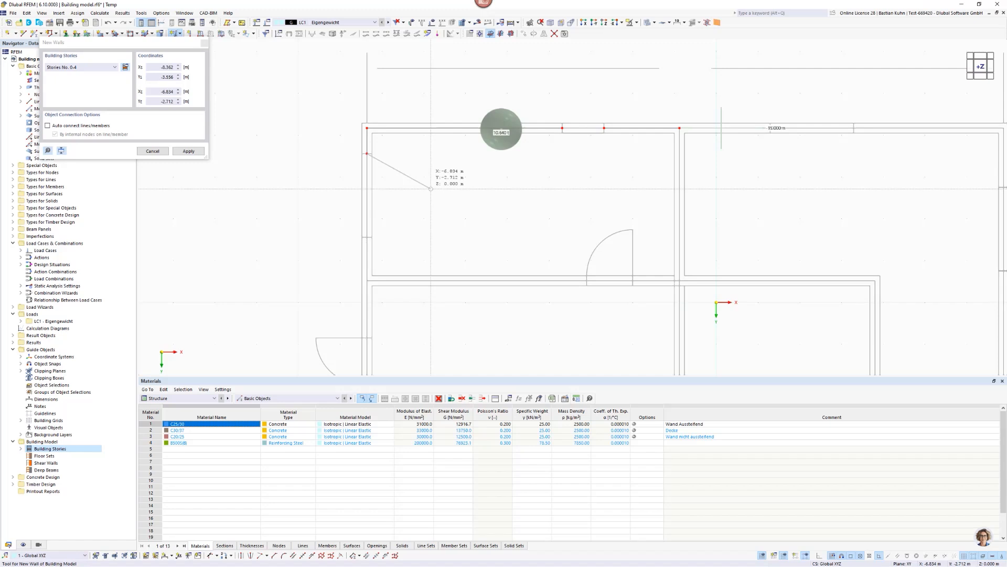
right_click(431, 189)
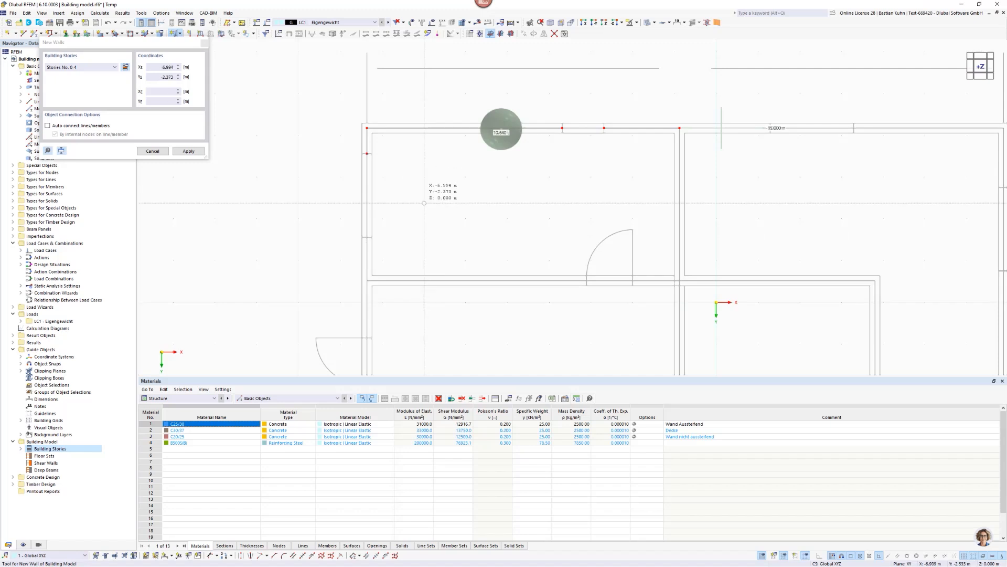
- Draw the left exterior wall segment from the window's lower edge at Y -1.556 m to the door opening at Y 0.851 m
left_click(367, 237)
scroll(417, 242, "down", 3)
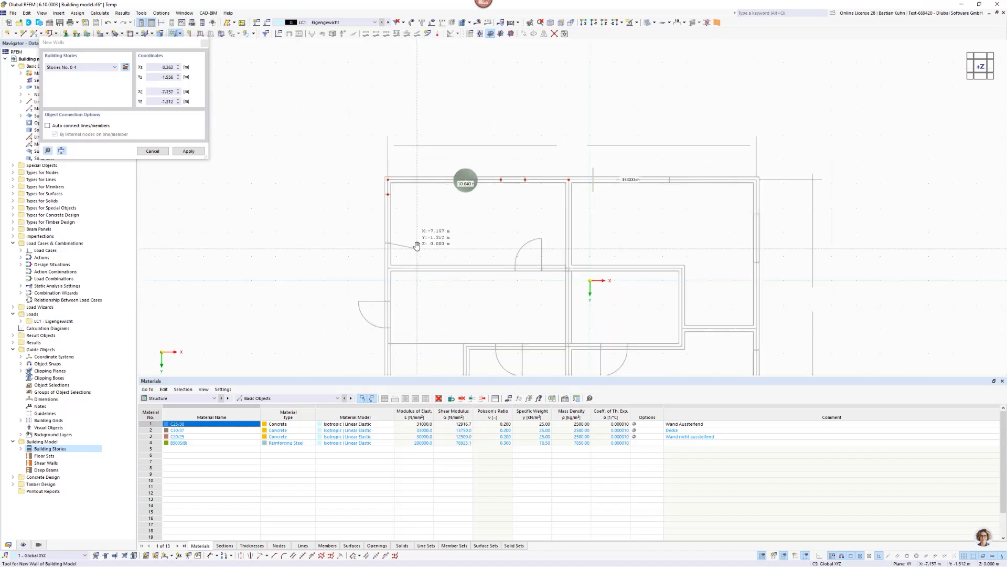
scroll(397, 212, "up", 4)
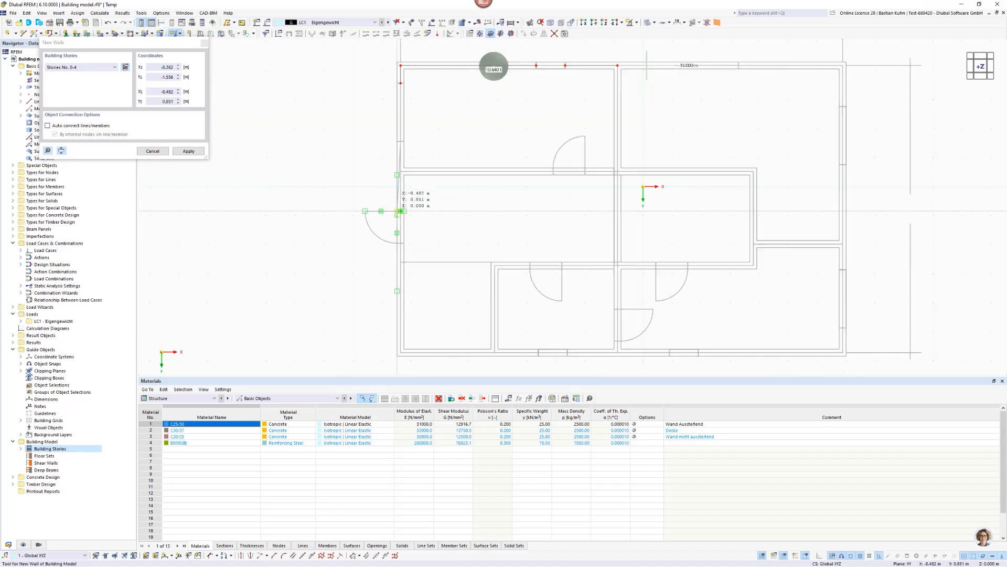
scroll(402, 211, "up", 3)
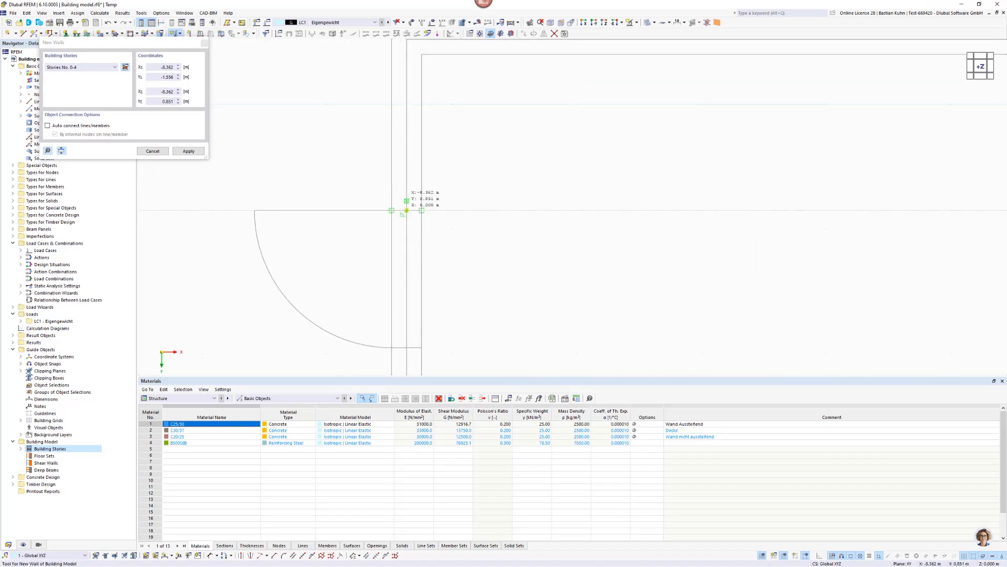
left_click(406, 210)
scroll(409, 215, "down", 5)
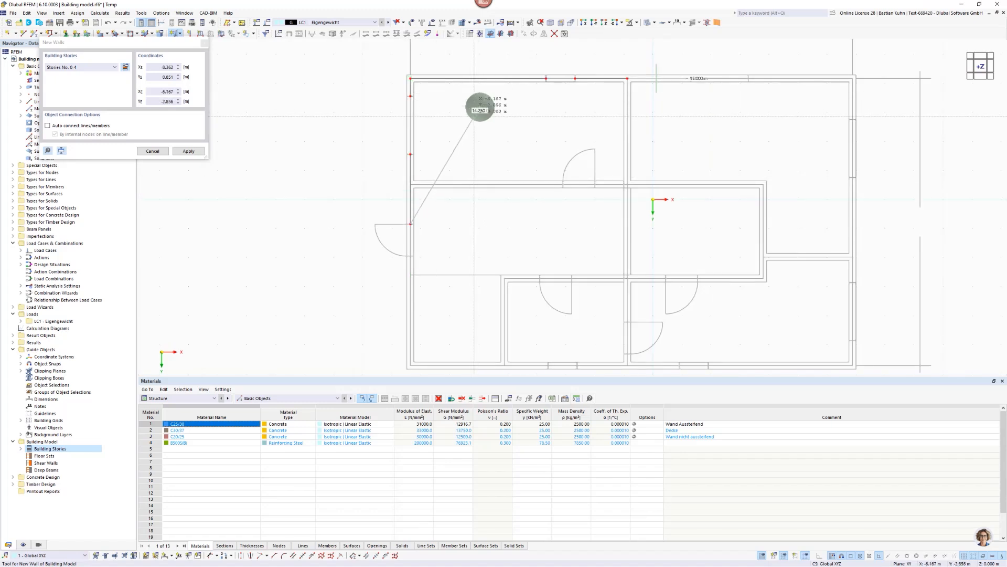
key("Escape")
- Draw the left exterior wall segment from the door's lower edge at Y 1.851 m to the plan's lower-left corner at Y 5.721 m
scroll(417, 268, "up", 3)
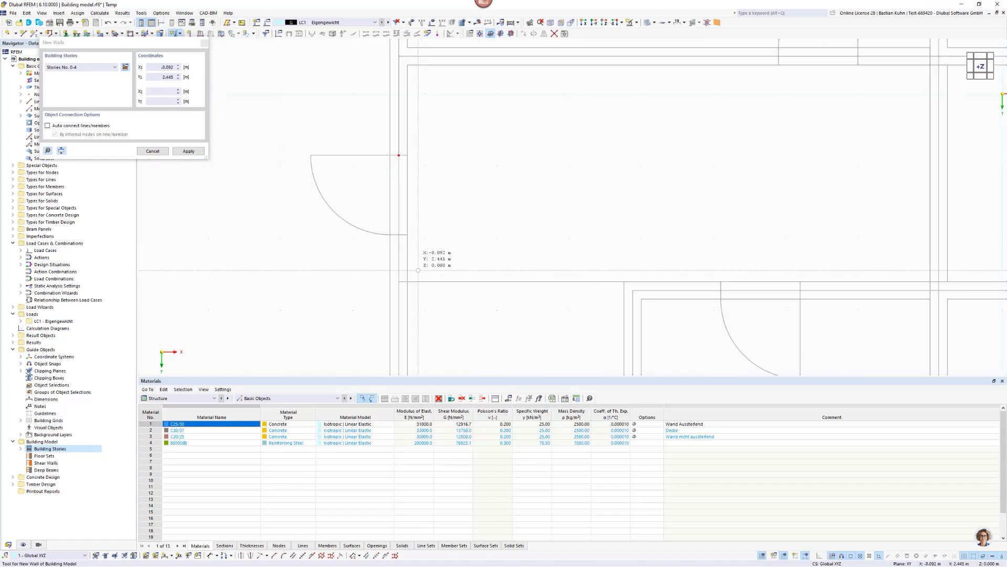
left_click(398, 234)
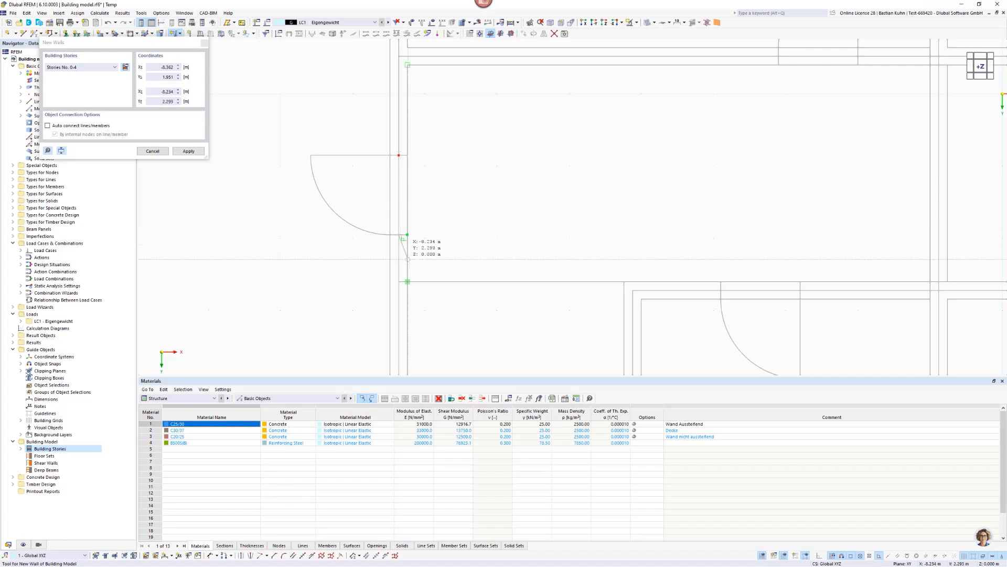
scroll(440, 238, "down", 2)
scroll(443, 178, "up", 1)
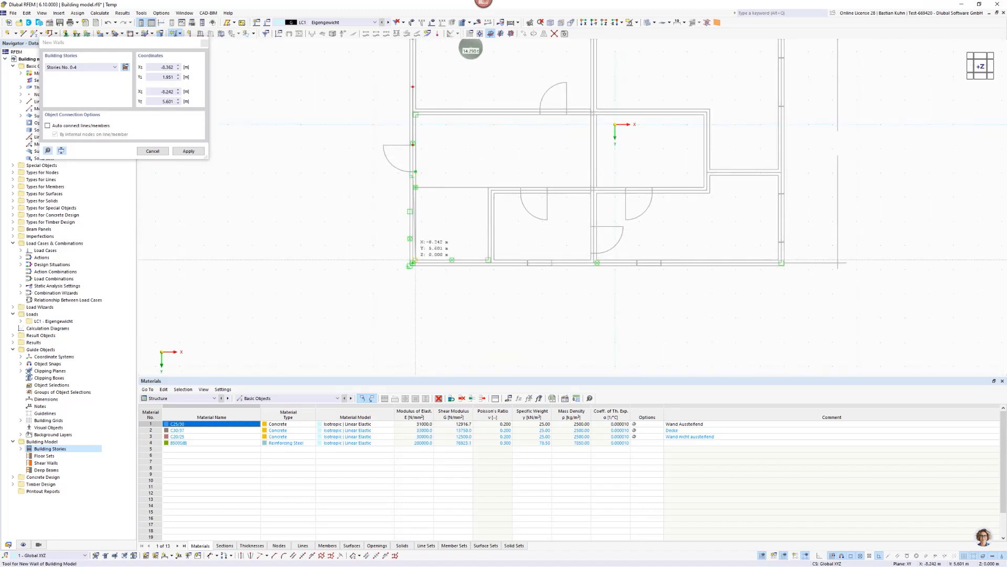
scroll(413, 260, "up", 2)
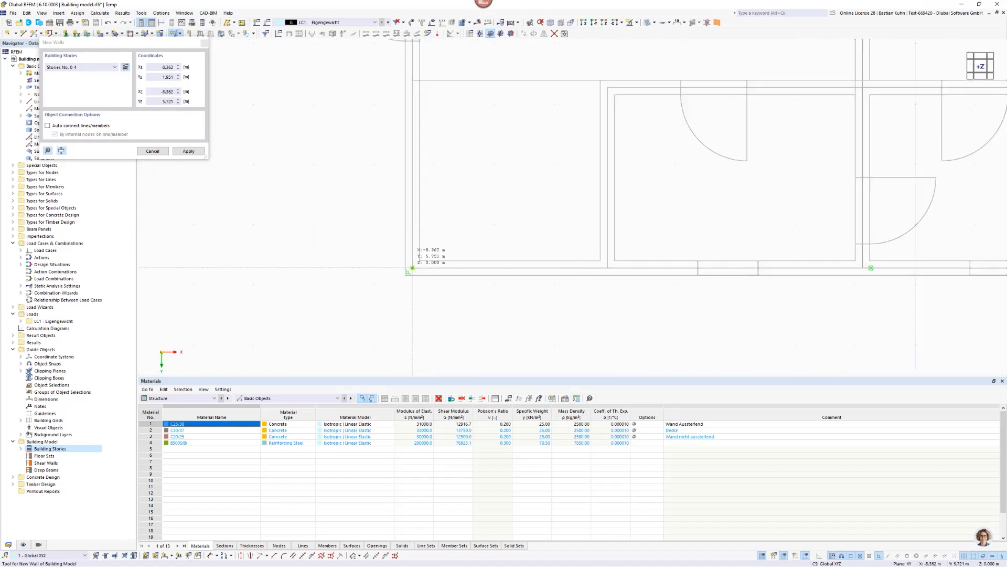
left_click(412, 268)
right_click(468, 182)
- Draw a wall along the lower exterior centreline from the lower-left corner to the first window edge at X -3.616 m
scroll(470, 176, "down", 5)
middle_click_drag(452, 183, 368, 207)
scroll(367, 207, "down", 3)
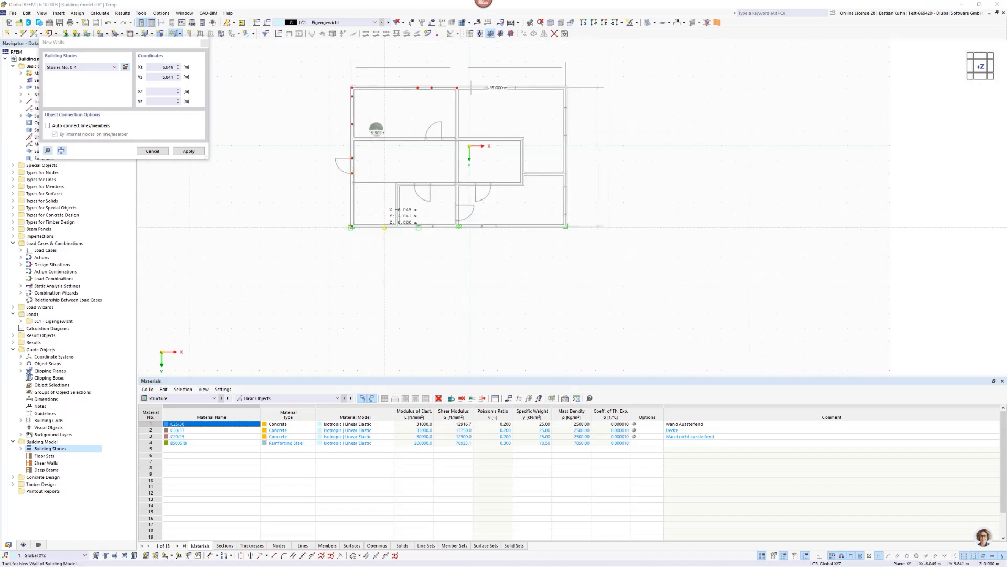
scroll(366, 221, "up", 4)
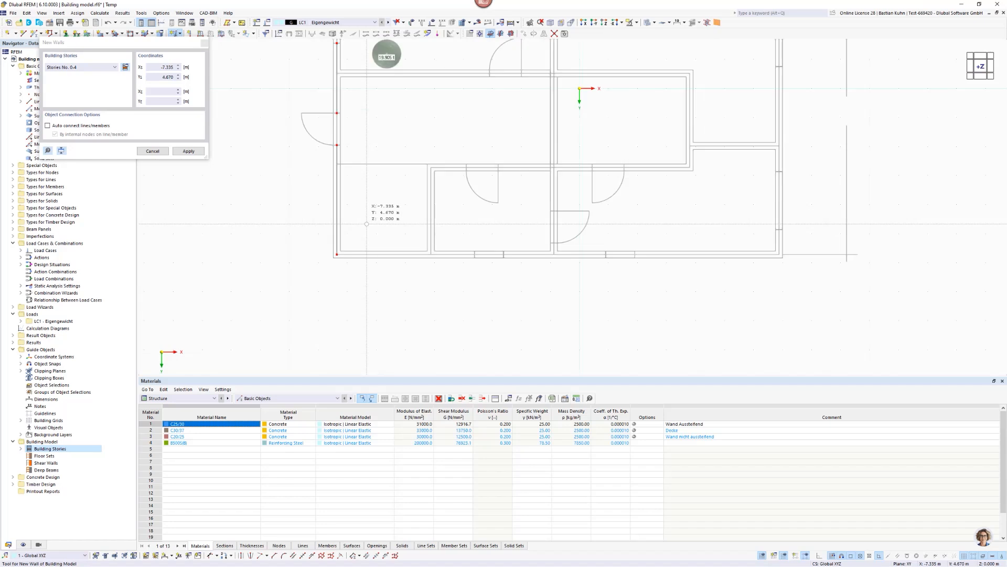
scroll(366, 226, "up", 2)
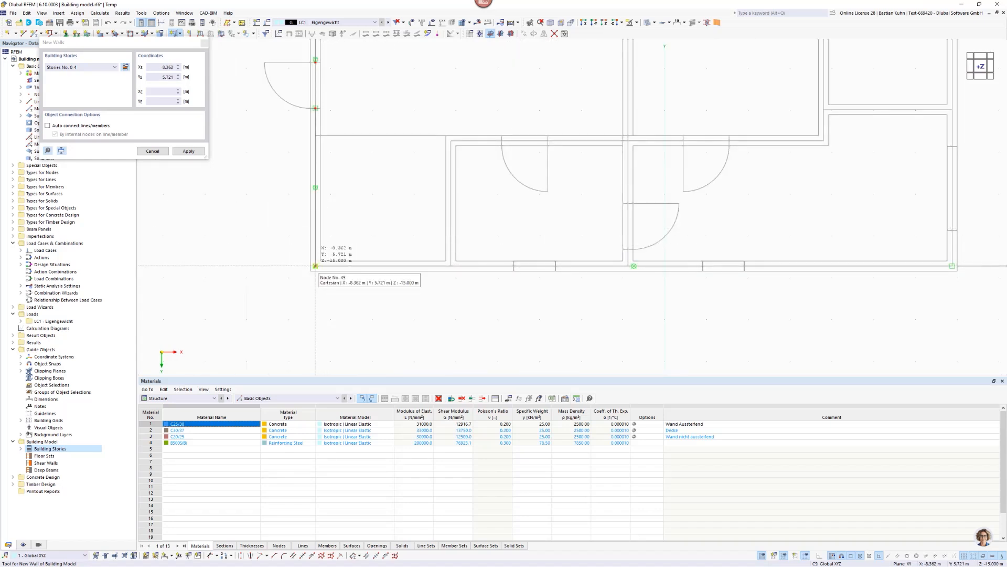
left_click(315, 266)
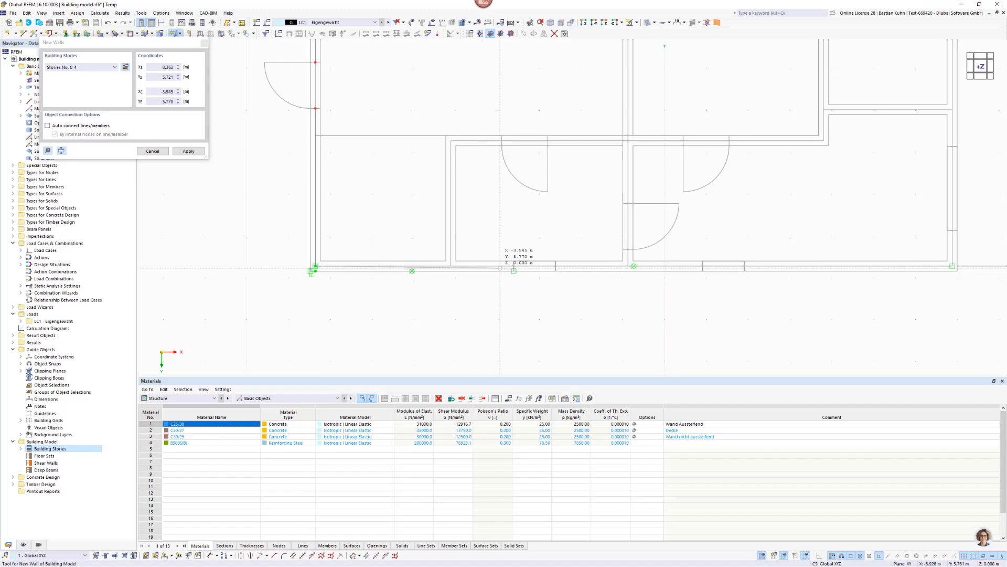
left_click(514, 266)
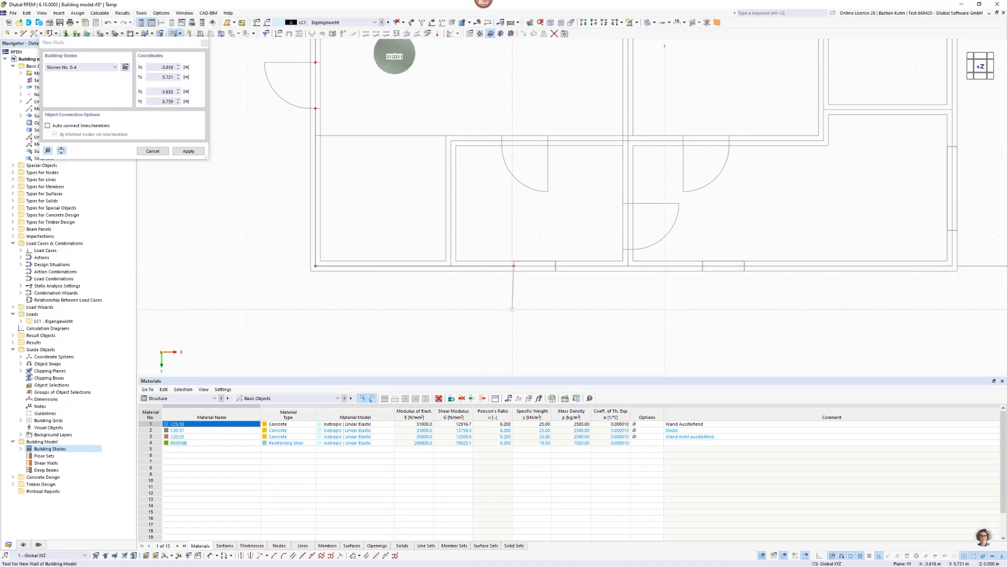
- Draw the lower exterior wall from X -2.616 m to the interior wall junction and a short interior wall up to the door at Y 5.321 m
left_click(555, 266)
scroll(619, 284, "up", 3)
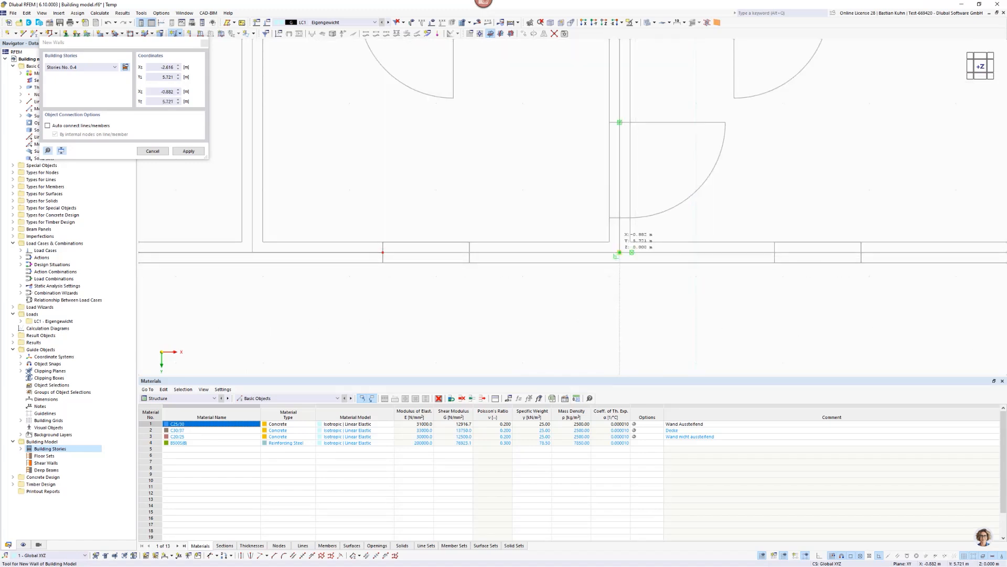
left_click(620, 252)
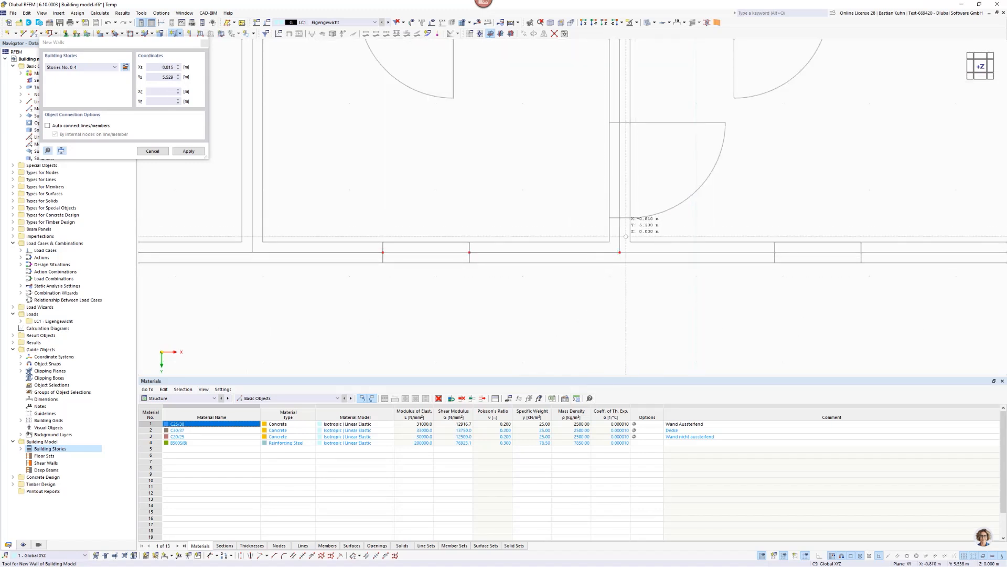
left_click(620, 253)
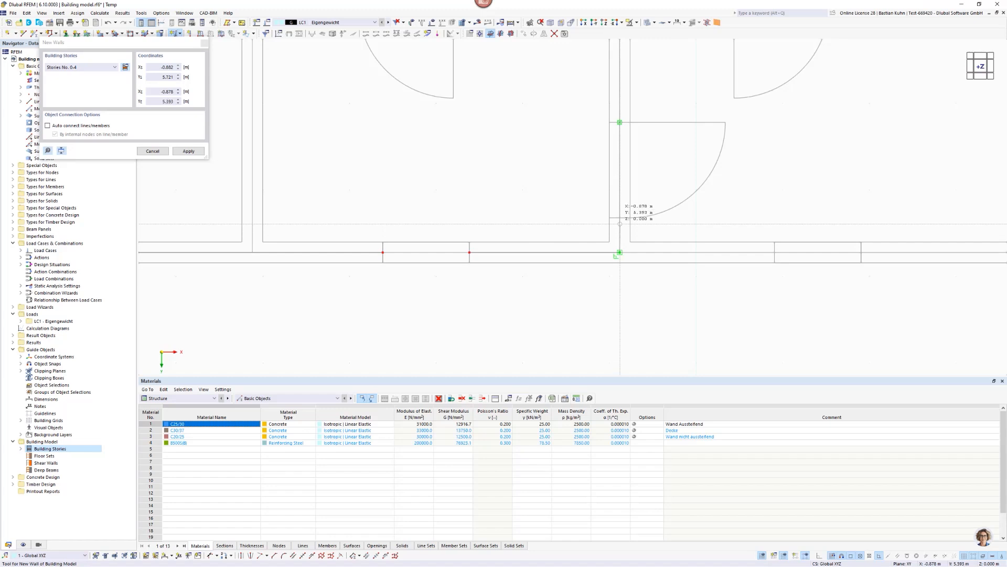
left_click(620, 217)
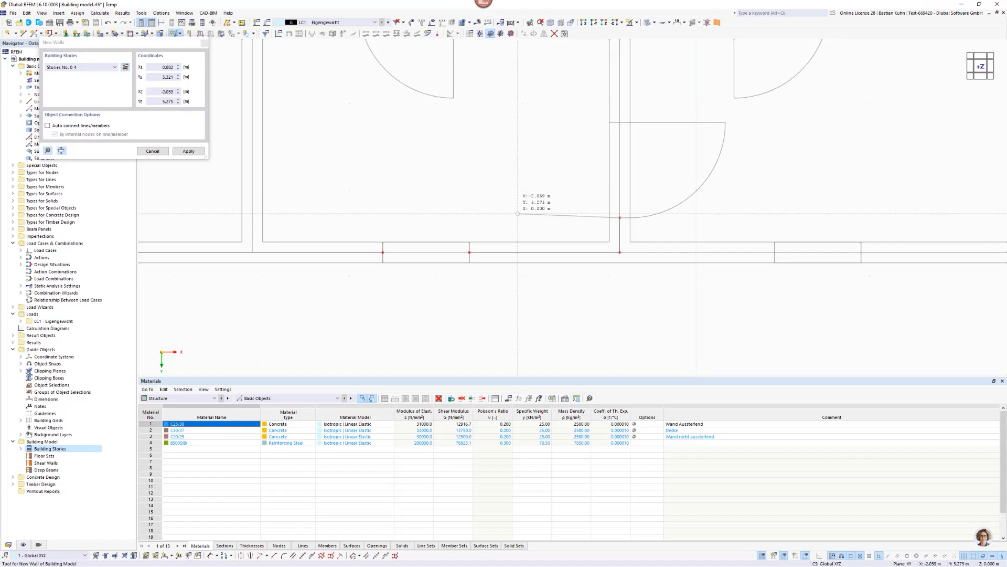
- Draw the long interior wall at X -0.882 m from the door's upper edge at Y 4.221 m to the upper exterior wall at Y -4.169 m
scroll(526, 212, "down", 3)
middle_click_drag(525, 212, 518, 345)
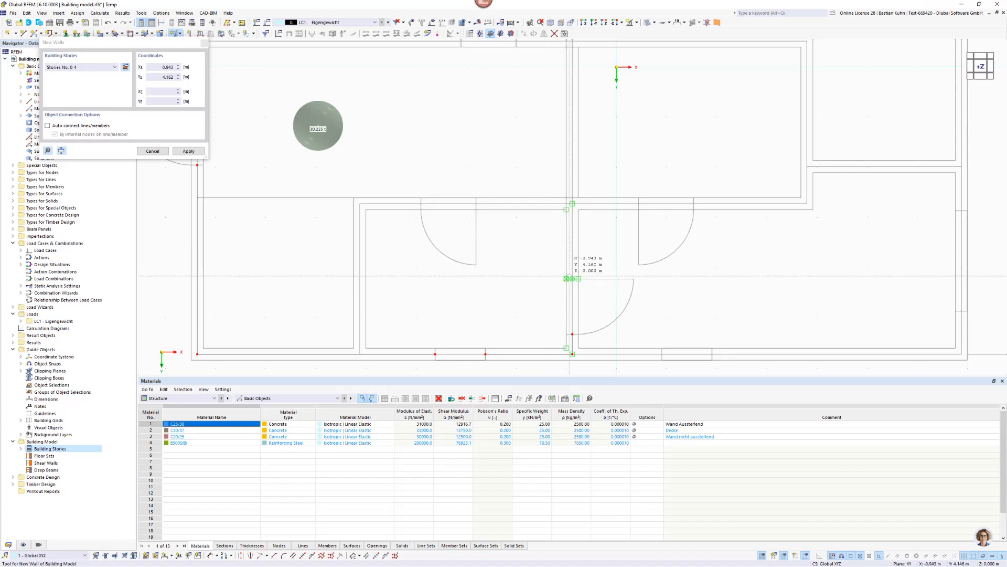
scroll(572, 279, "up", 2)
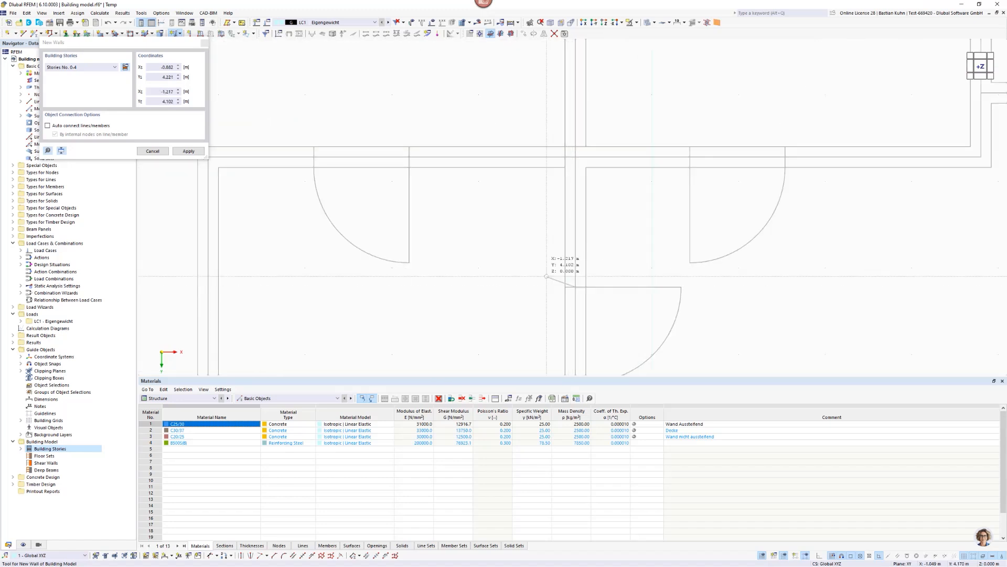
scroll(519, 242, "down", 3)
scroll(512, 199, "down", 2)
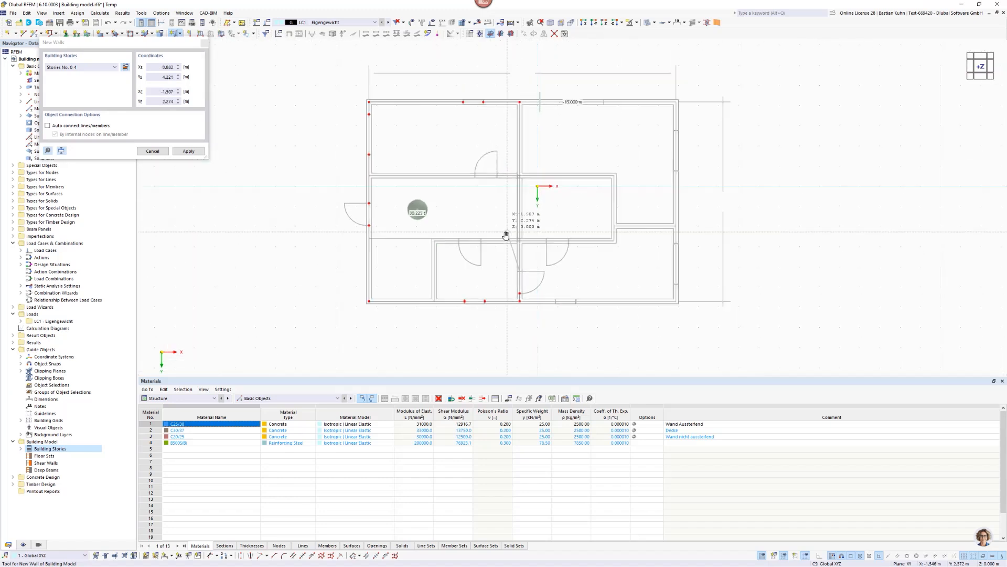
scroll(520, 111, "up", 2)
scroll(517, 107, "up", 2)
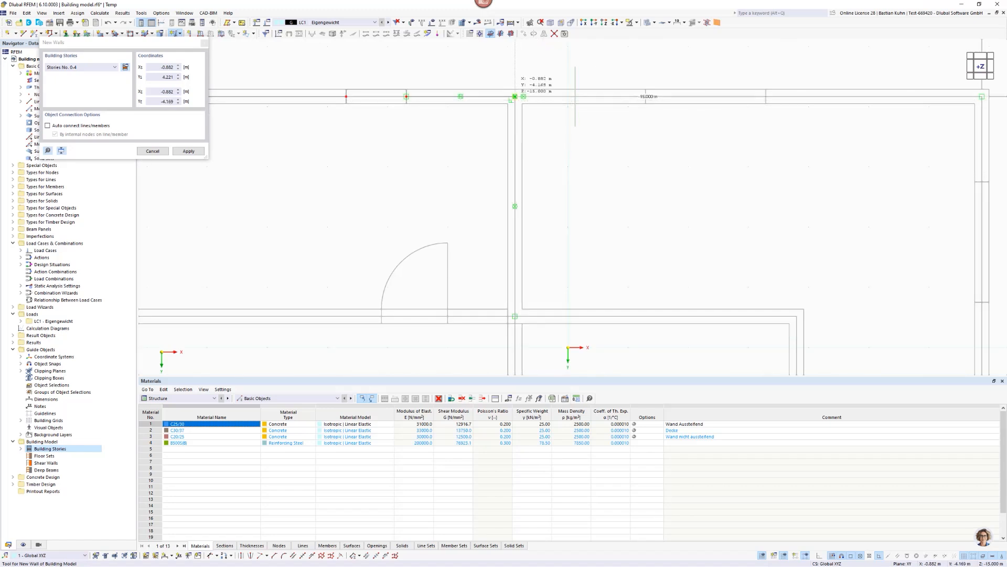
left_click(515, 96)
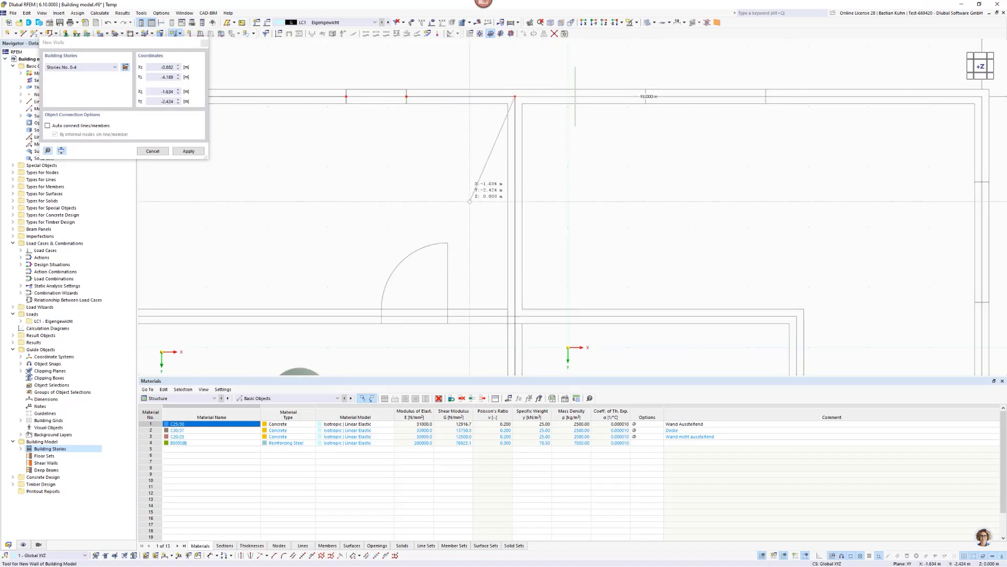
- Draw the short interior wall at X -5.122 m from the lower exterior wall at Y 5.721 m up to the corridor corner at Y 2.721 m
scroll(468, 202, "down", 3)
scroll(468, 202, "down", 1)
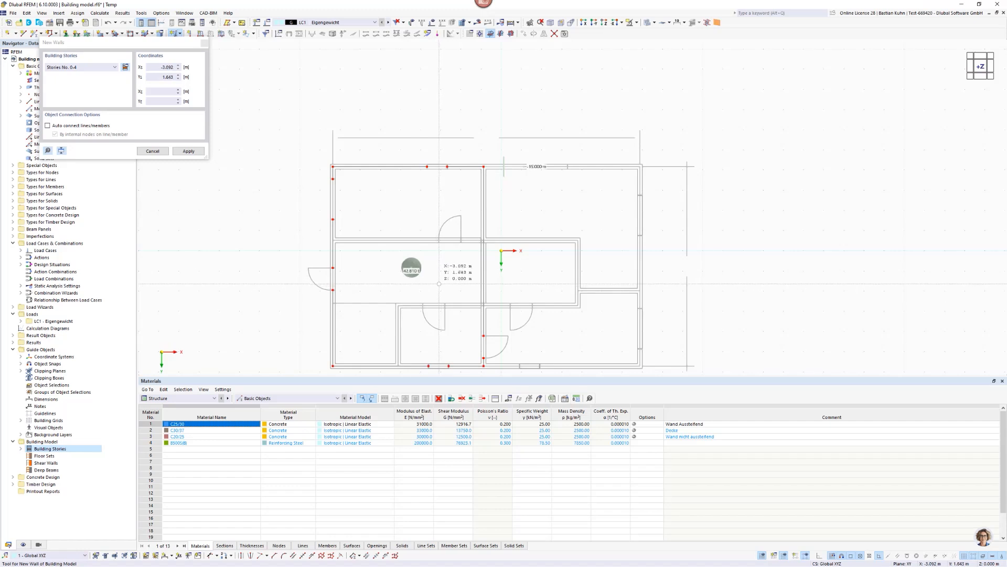
middle_click_drag(440, 277, 443, 222)
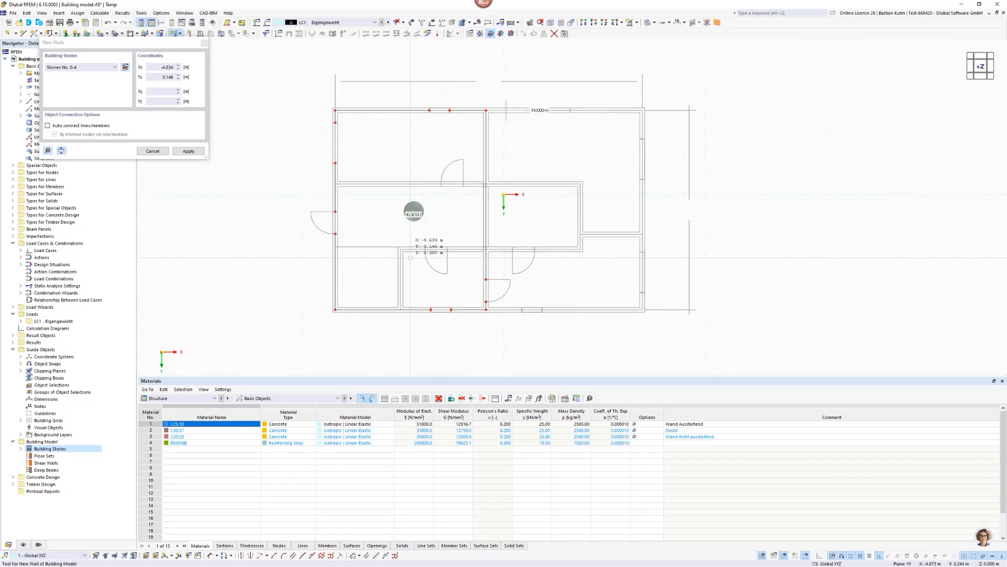
scroll(404, 284, "up", 3)
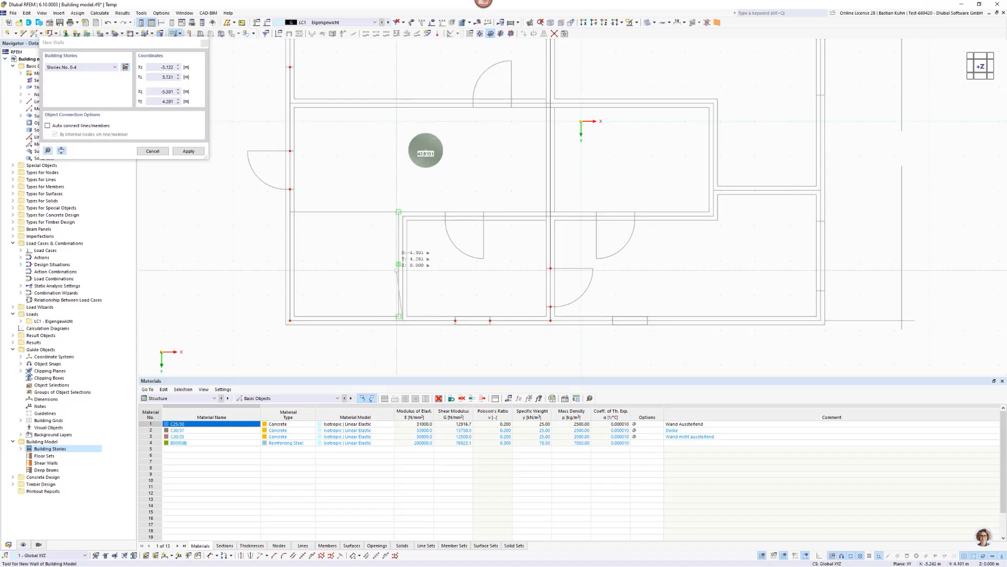
scroll(402, 231, "up", 3)
scroll(402, 228, "up", 1)
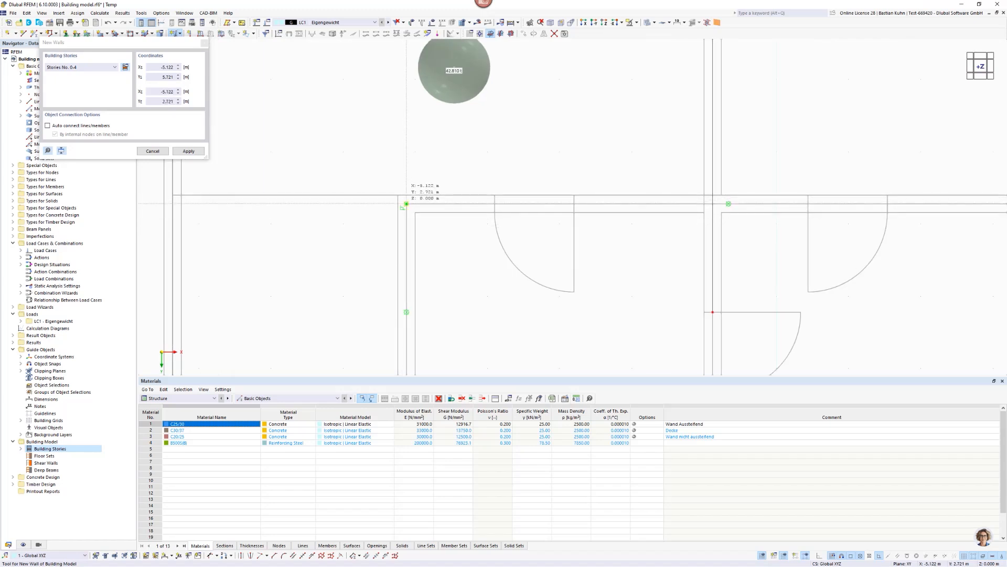
left_click(406, 204)
scroll(372, 261, "down", 4)
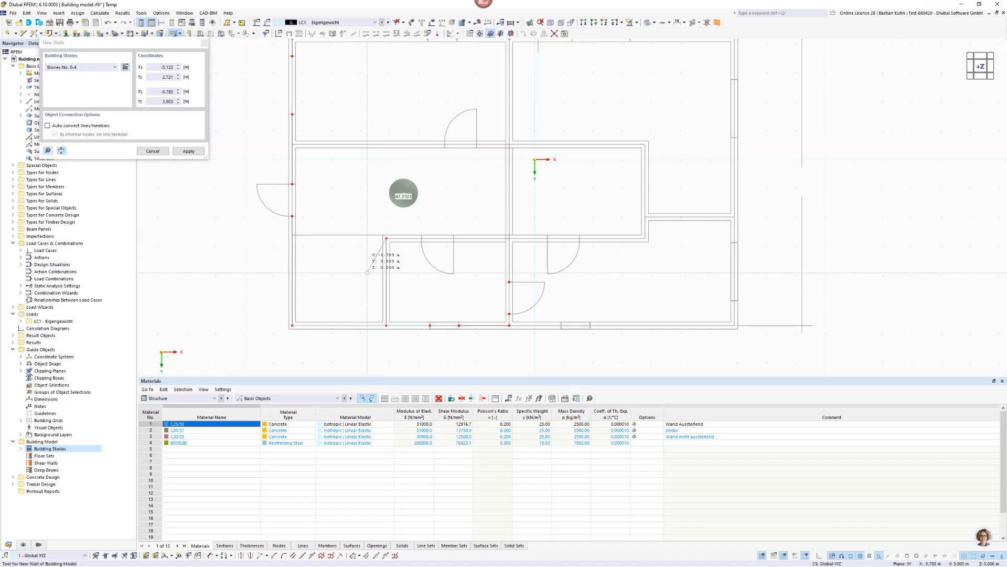
right_click(358, 227)
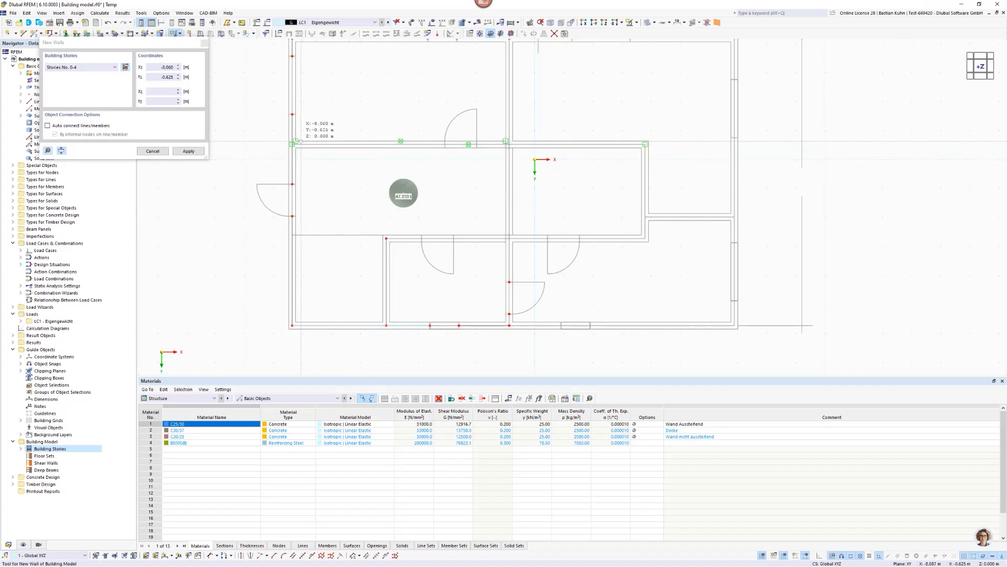
- Draw the upper corridor wall along its centreline at Y -0.519 m from the left exterior wall to the door edge at X -3.102 m
scroll(293, 148, "up", 3)
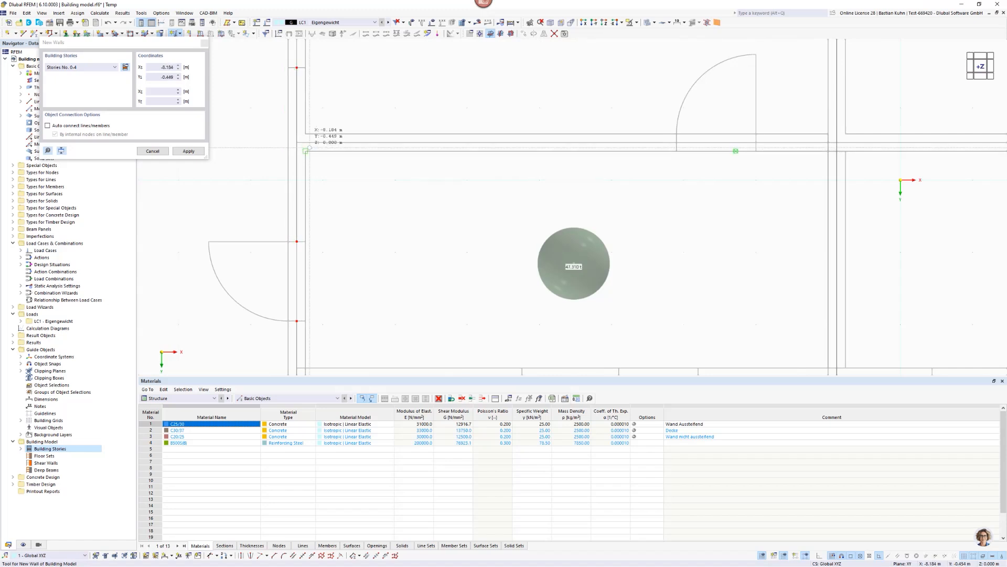
left_click(297, 142)
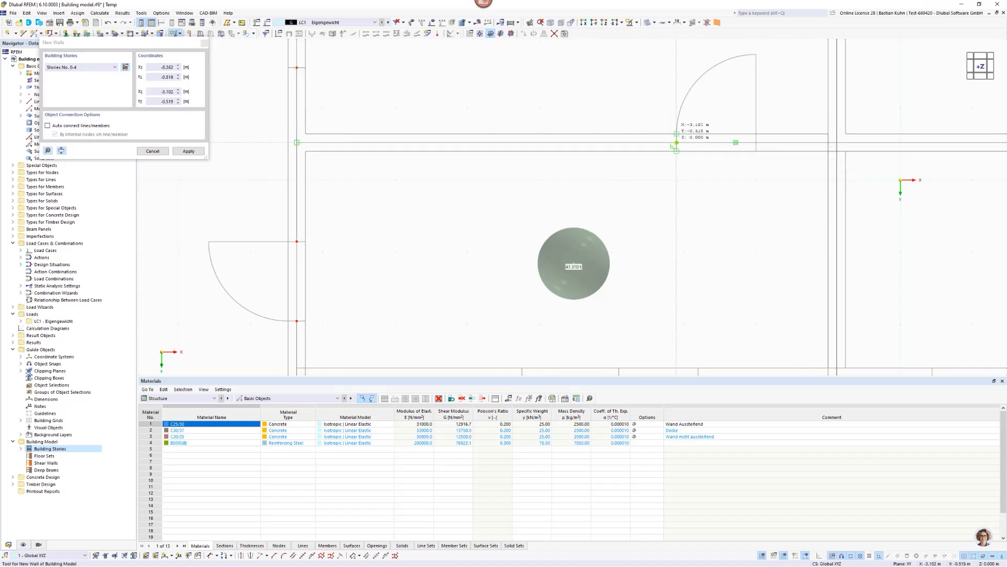
left_click(677, 142)
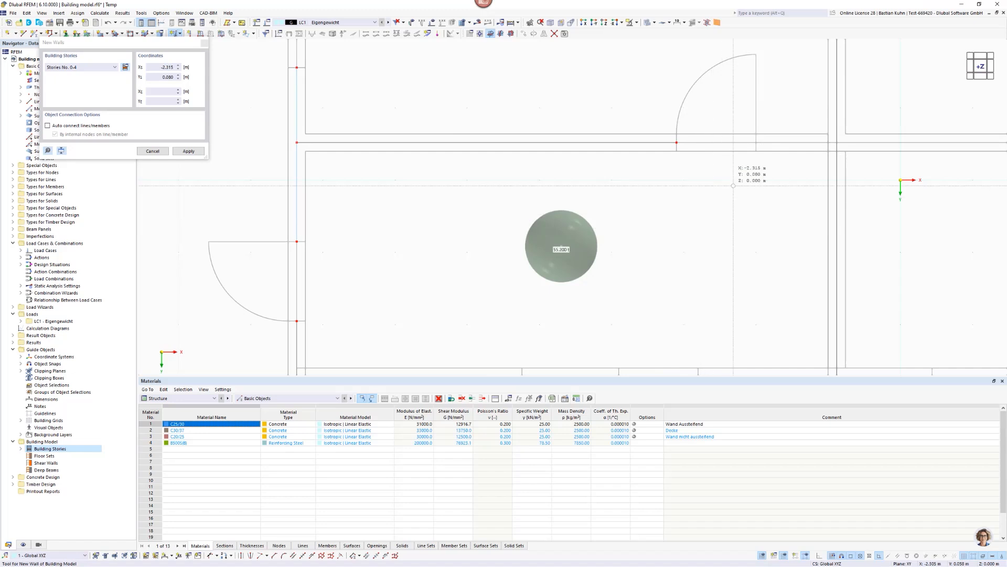
- Draw the remaining upper corridor wall at Y -0.519 m from the door edge at X -2.002 m to the interior wall at X -0.882 m
left_click(756, 143)
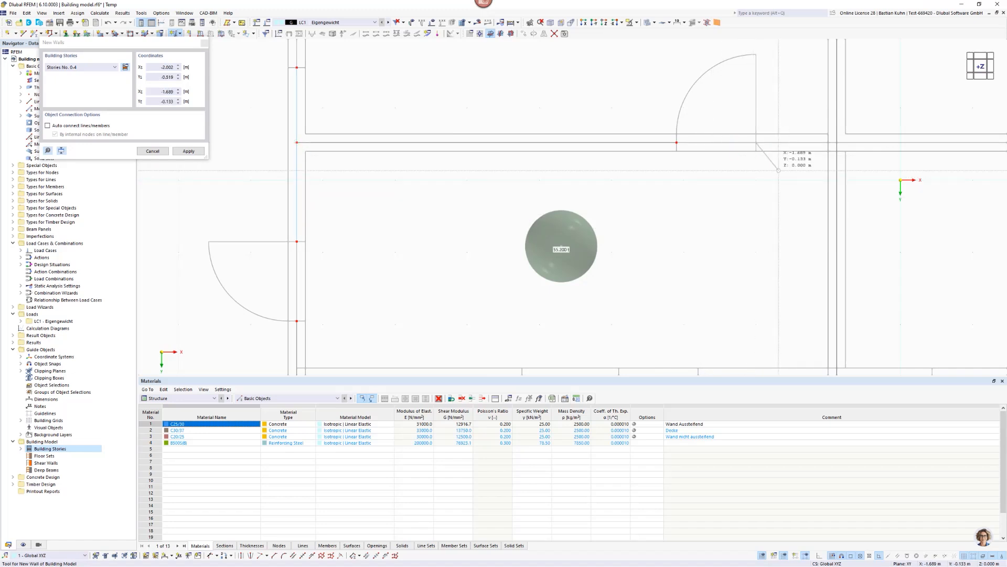
scroll(826, 154, "up", 3)
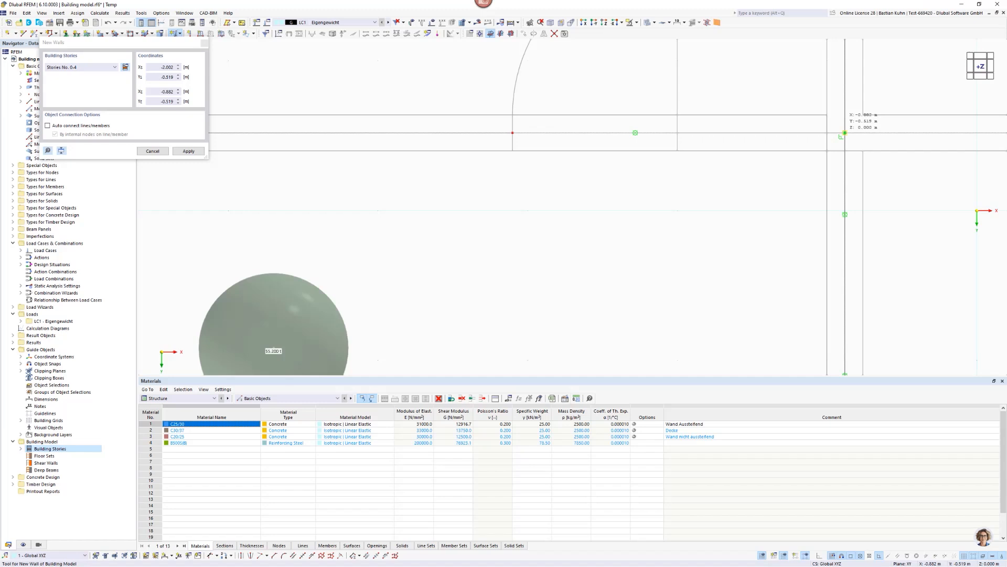
left_click(844, 133)
scroll(689, 239, "down", 8)
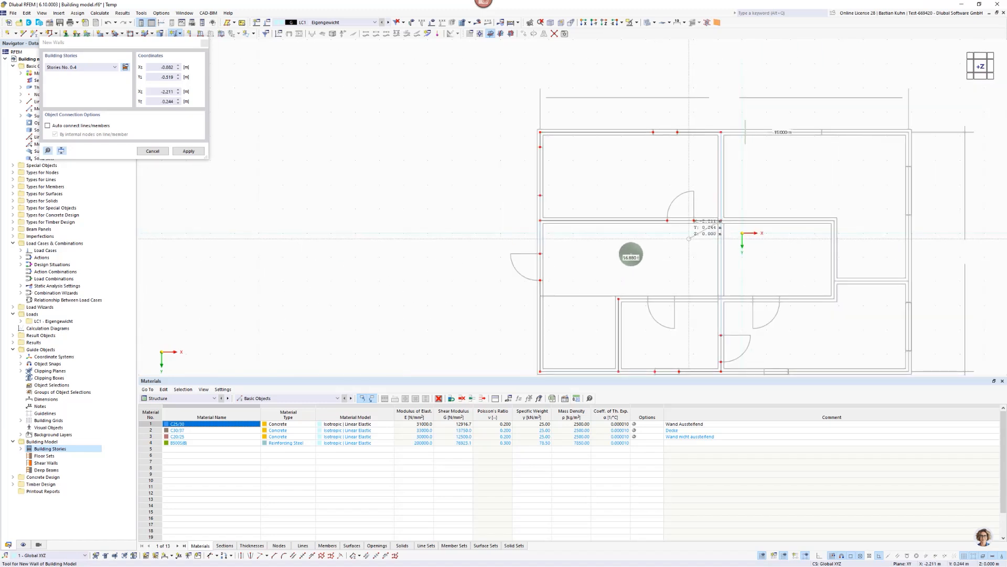
key("Escape")
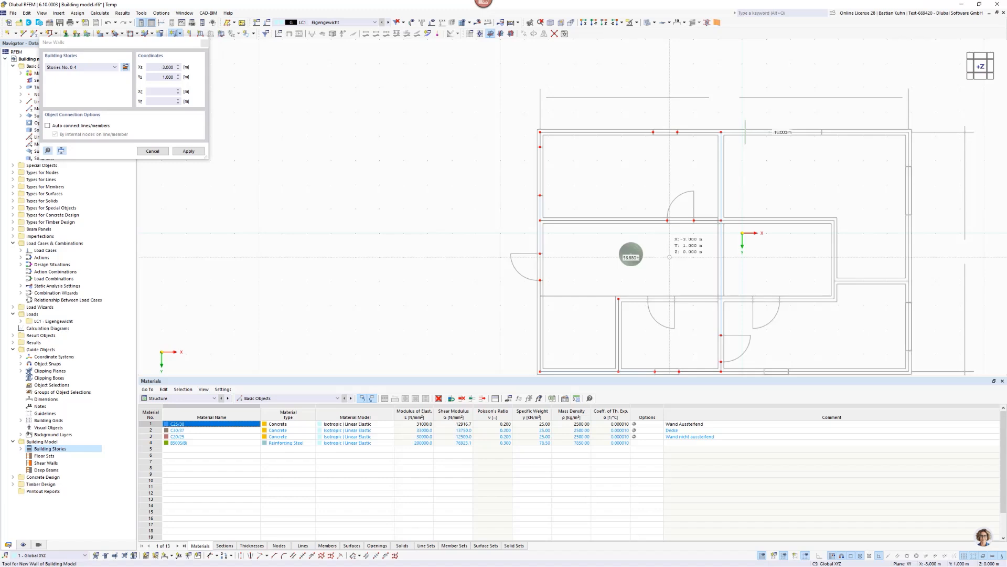
key("Escape")
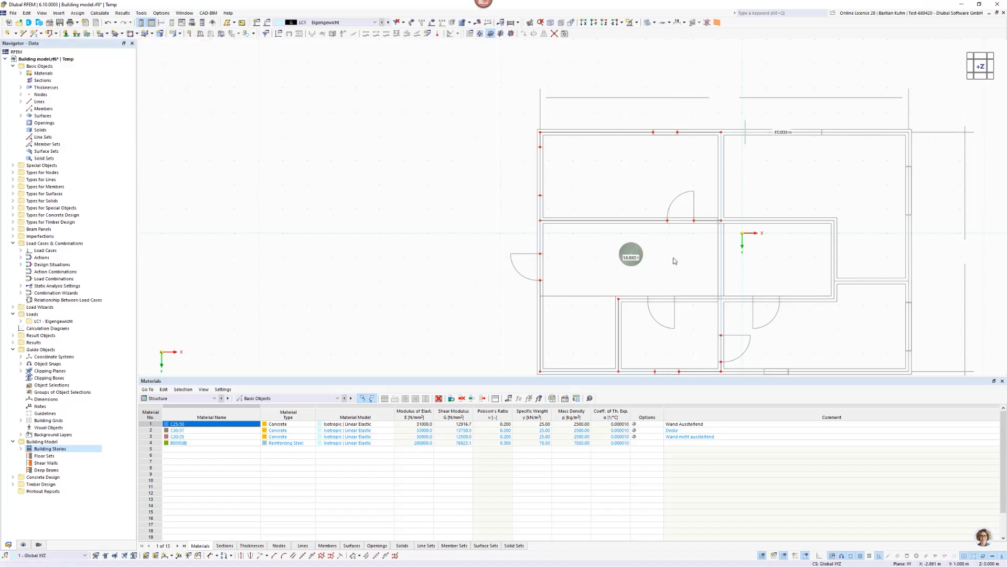
scroll(672, 257, "down", 3)
middle_click_drag(665, 256, 538, 192)
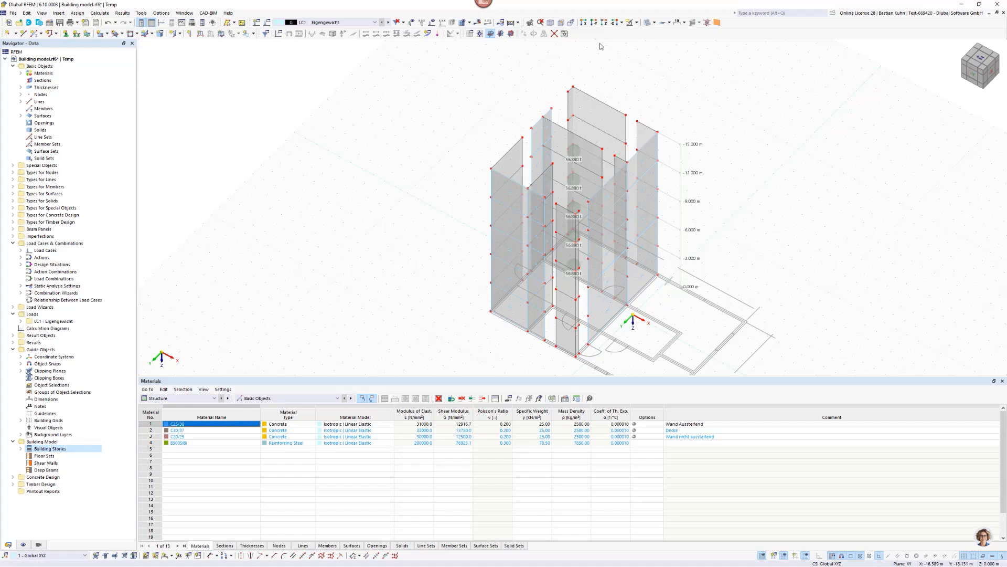
middle_click_drag(604, 29, 581, 85, "ctrl")
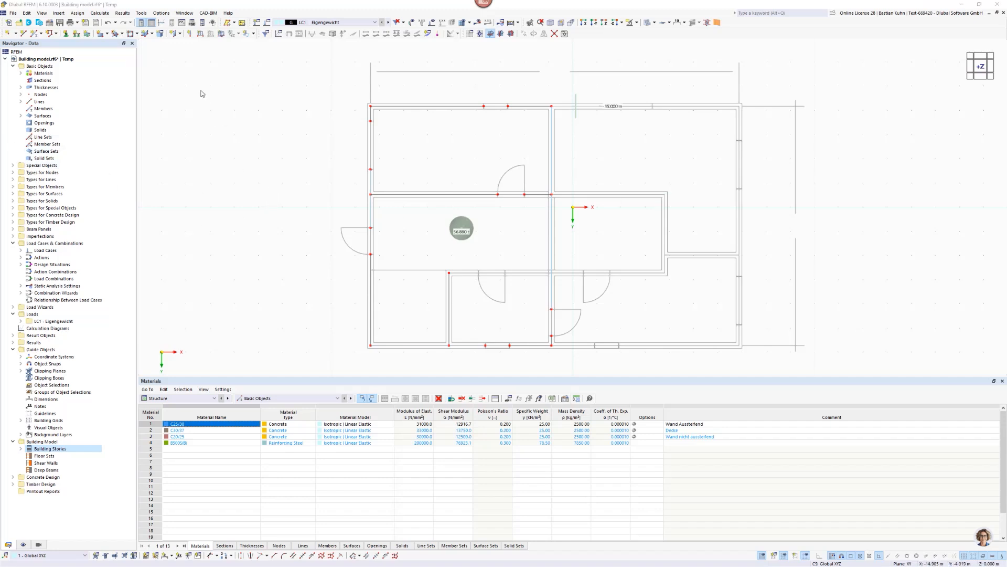
- Start a new column for the building model and create a rectangular section R_M1 275/275 for it
left_click(180, 34)
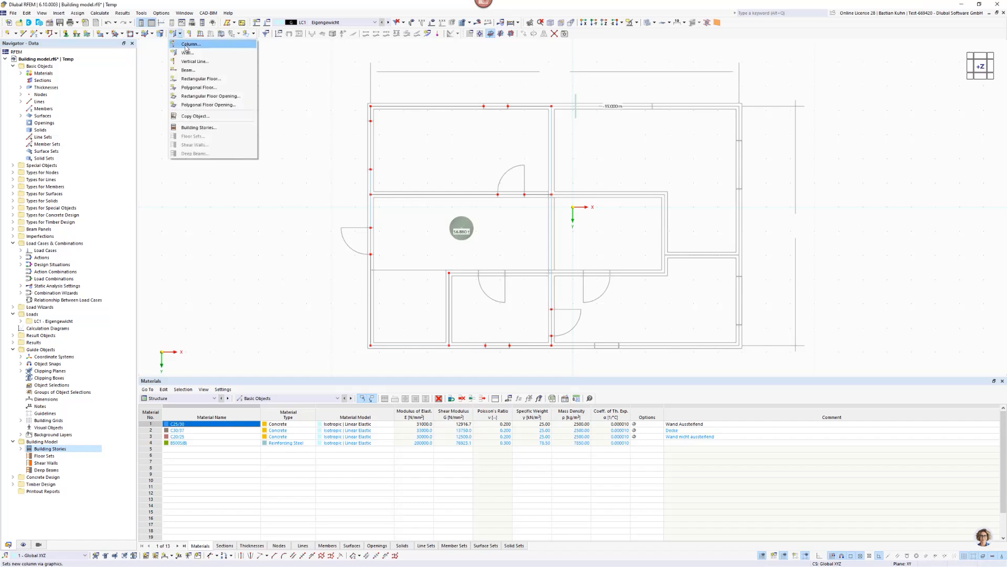
left_click(186, 44)
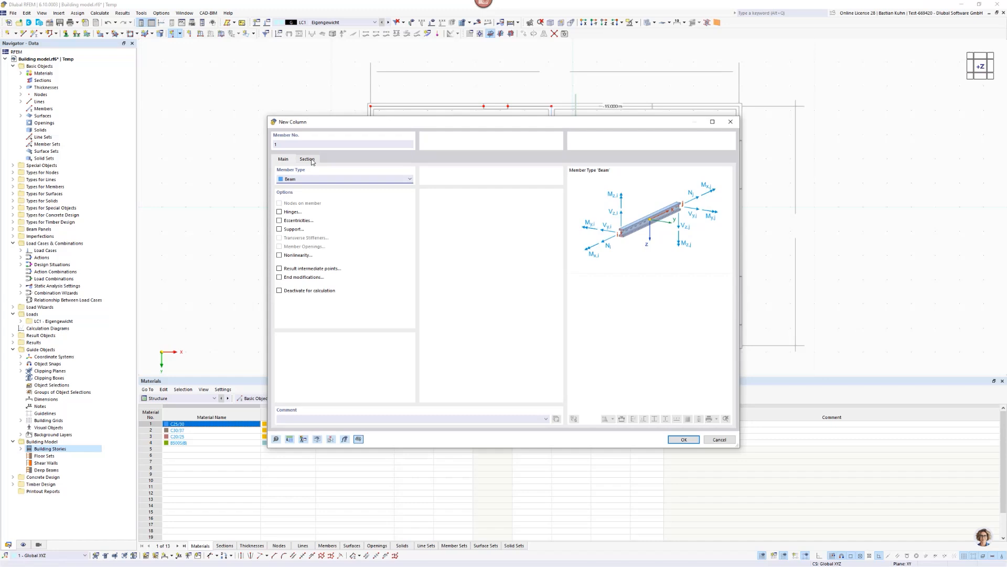
left_click(307, 159)
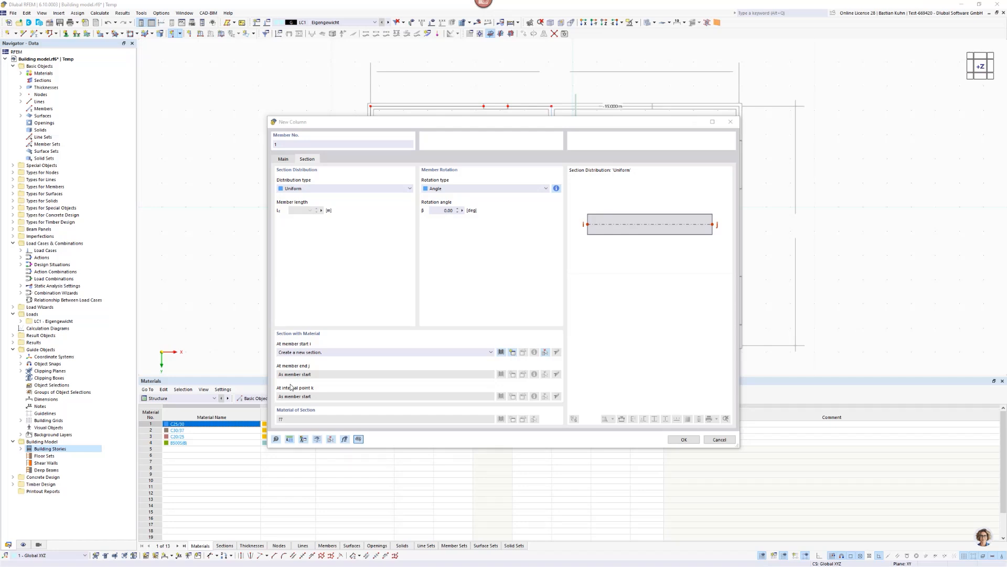
left_click(513, 352)
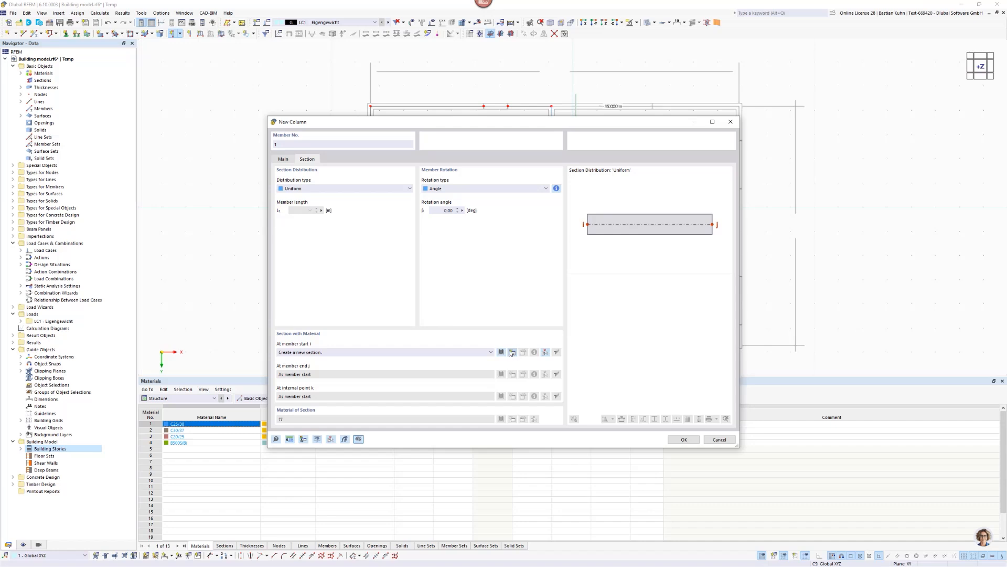
left_click(513, 353)
double_click(377, 147)
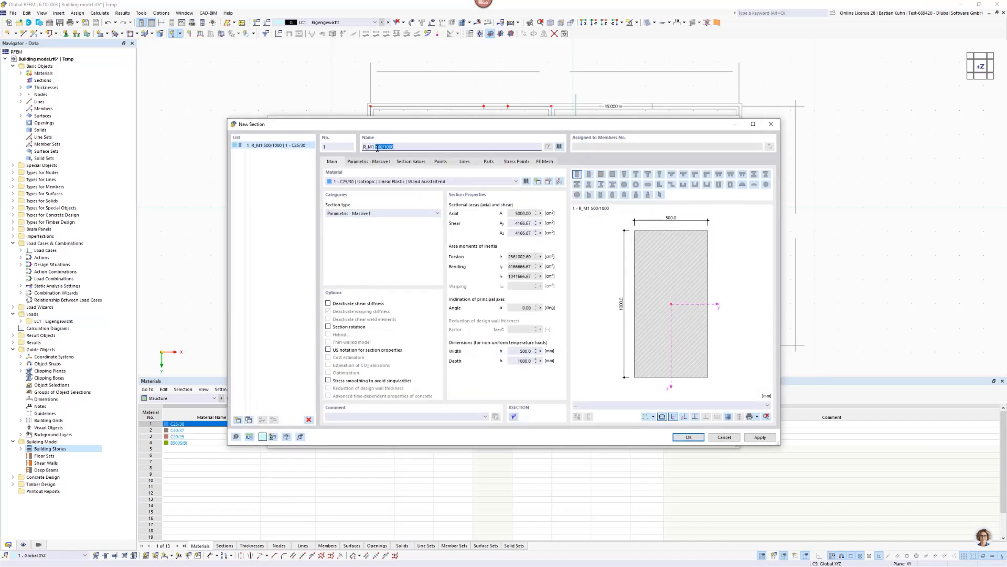
type("27")
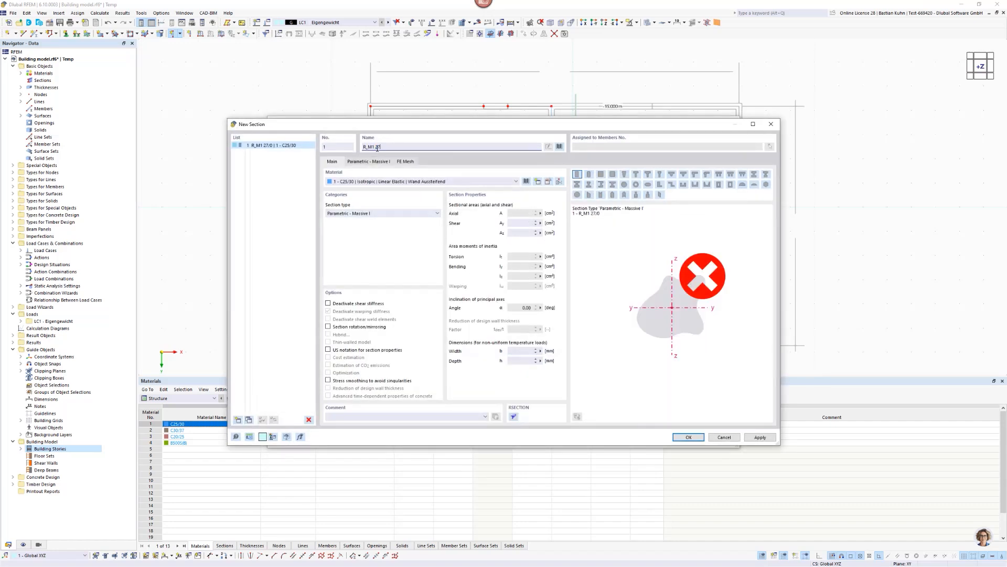
type("5/27")
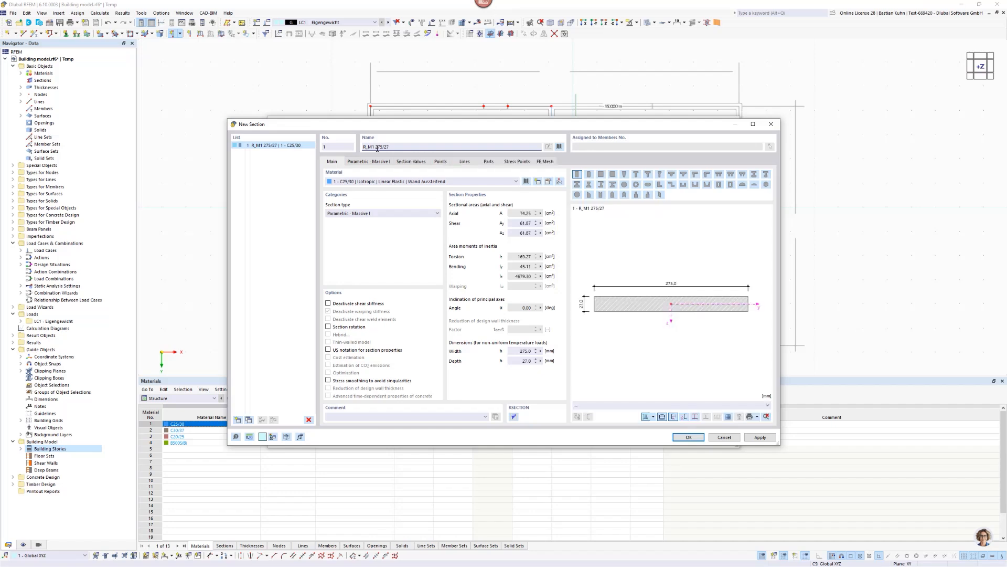
type("5")
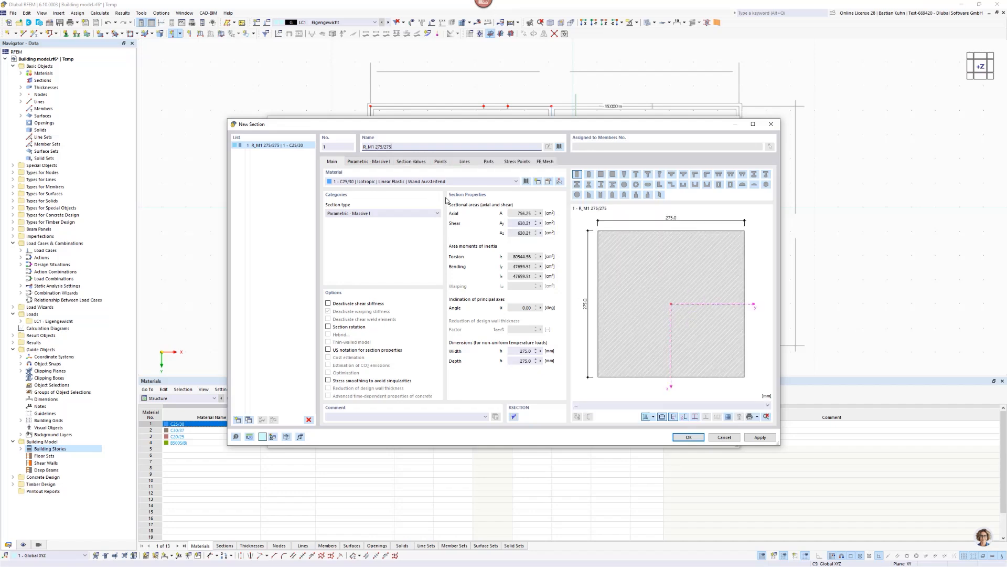
- Assign the timber material Baubuche GL75 Beam from the European Union library to the column section and accept the column definition
left_click(457, 183)
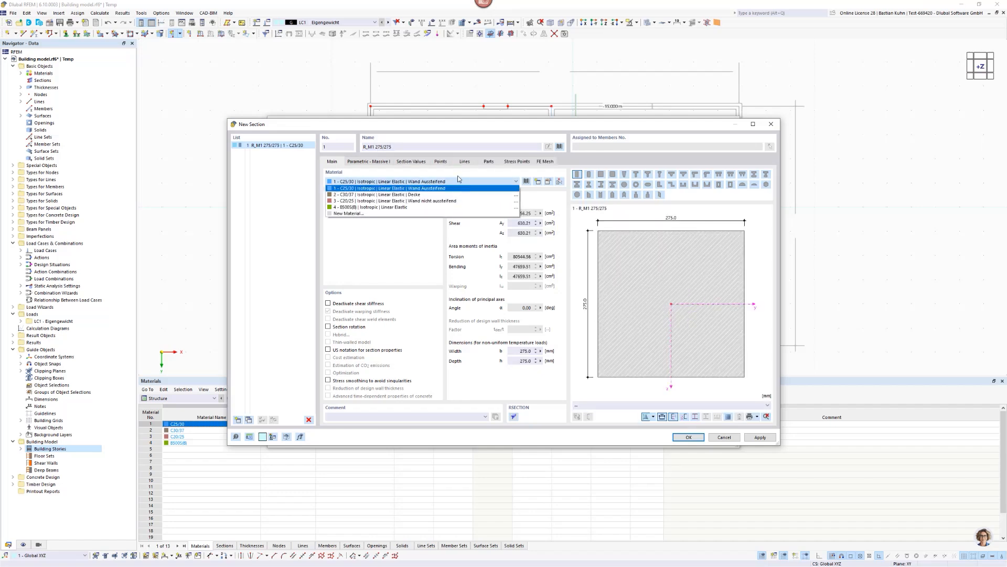
left_click(458, 187)
left_click(526, 182)
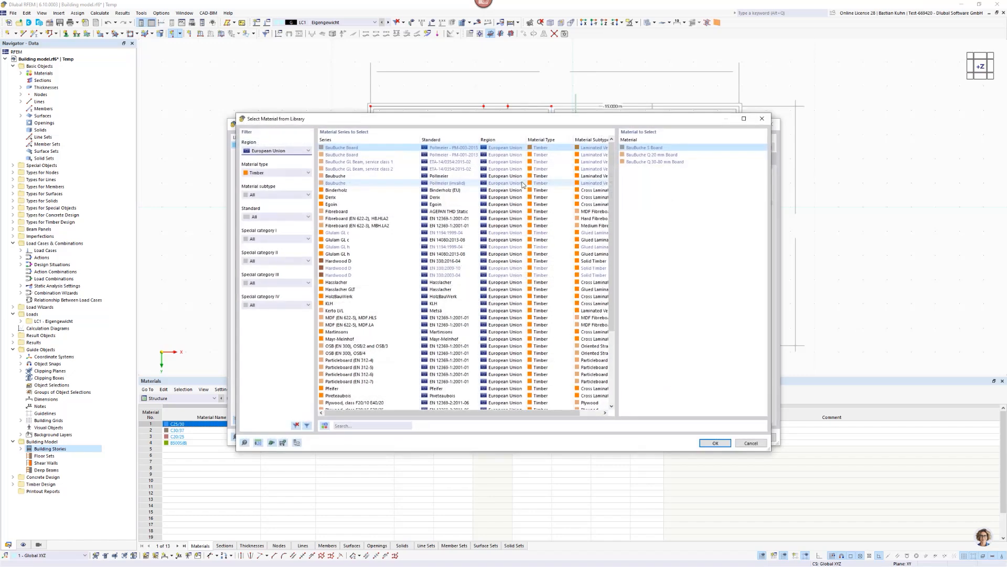
left_click(381, 424)
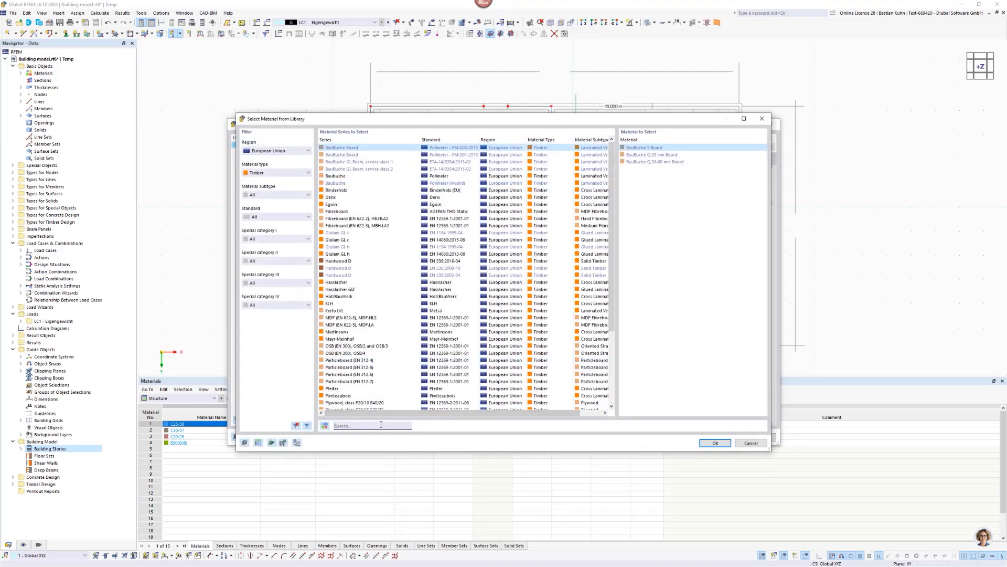
type("Baubuche")
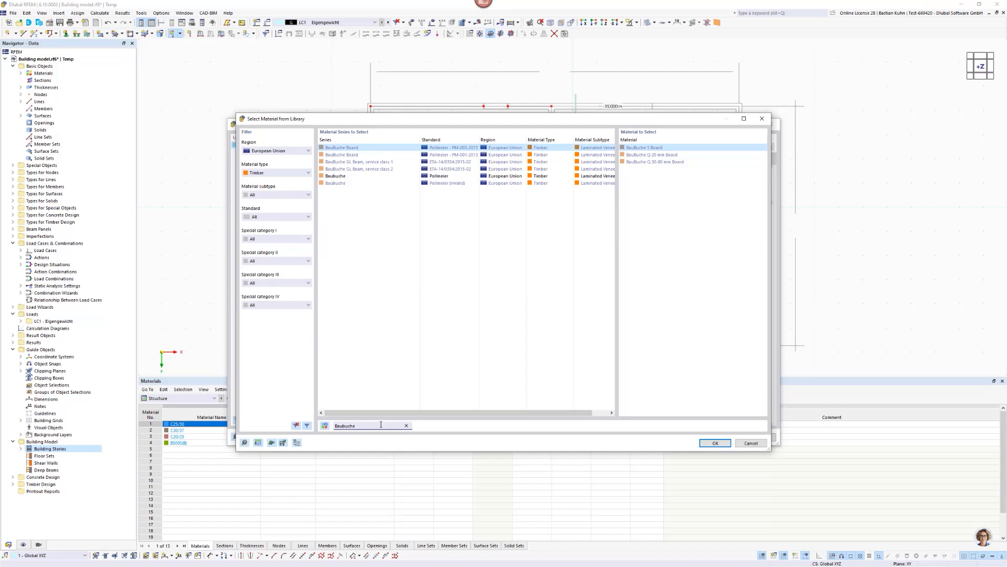
left_click(338, 177)
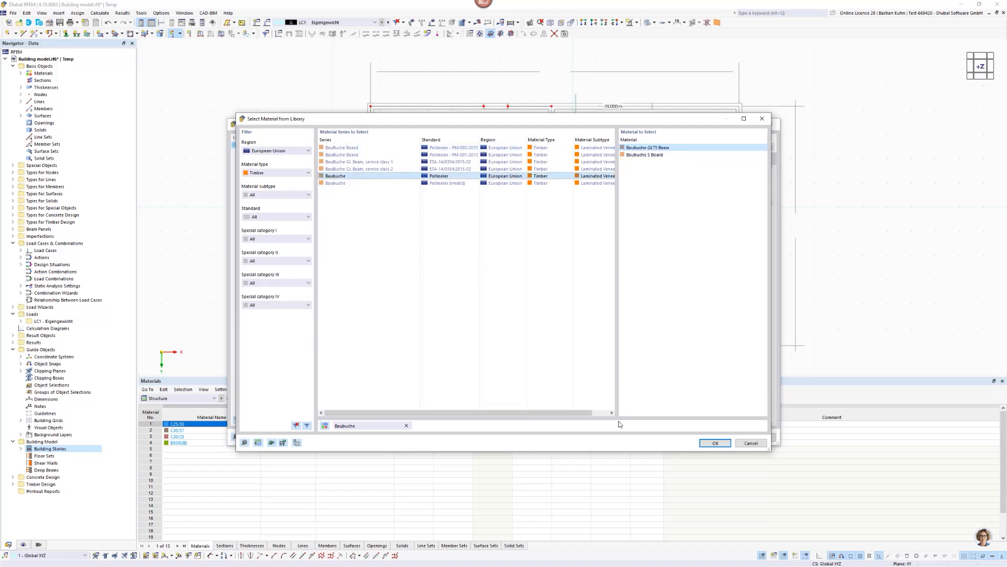
left_click(718, 444)
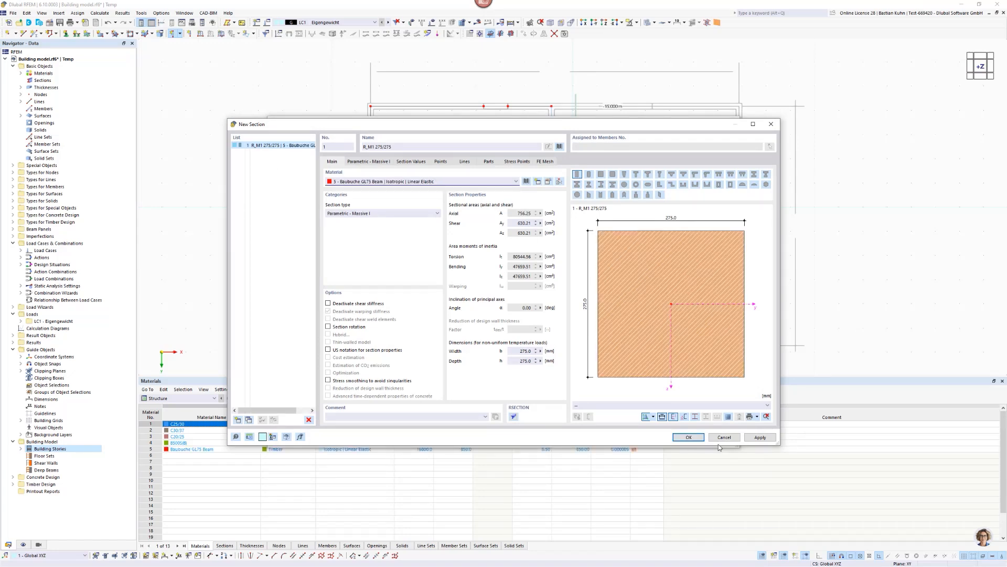
left_click(688, 437)
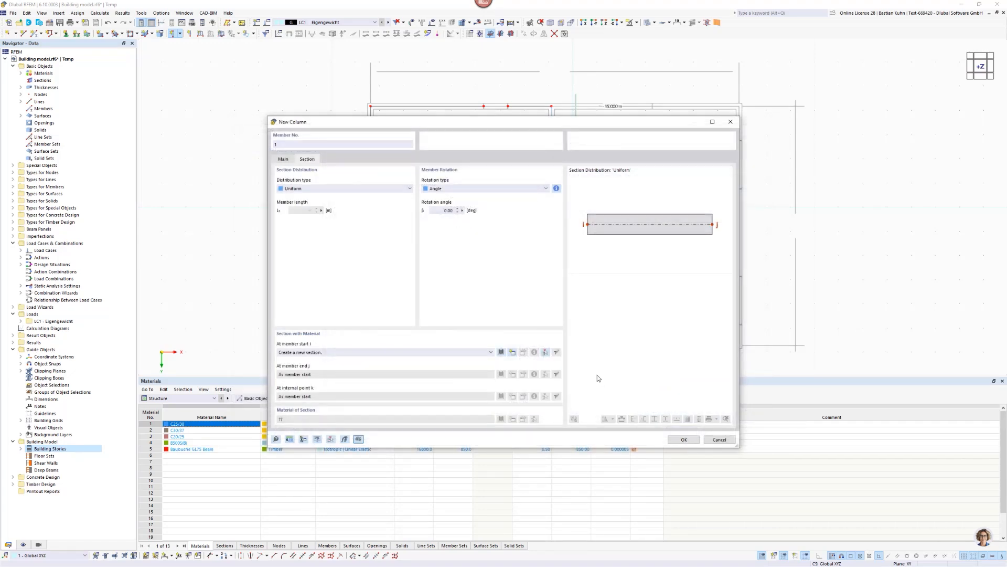
left_click(678, 440)
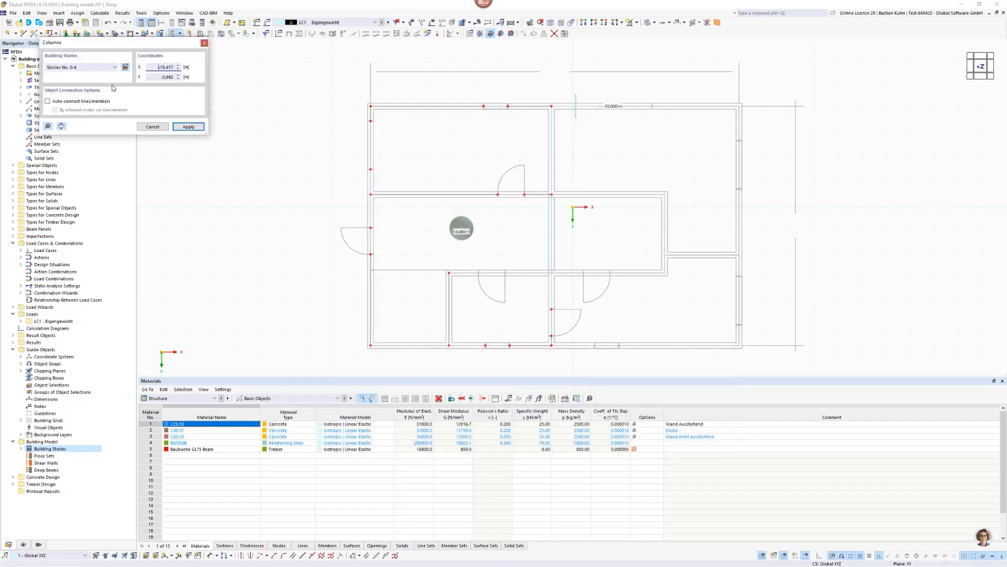
- Place two columns spanning Stories No. 0-4 on the upper exterior wall centreline at X 1.288 m and X 3.288 m, Y -4.169 m
left_click(114, 67)
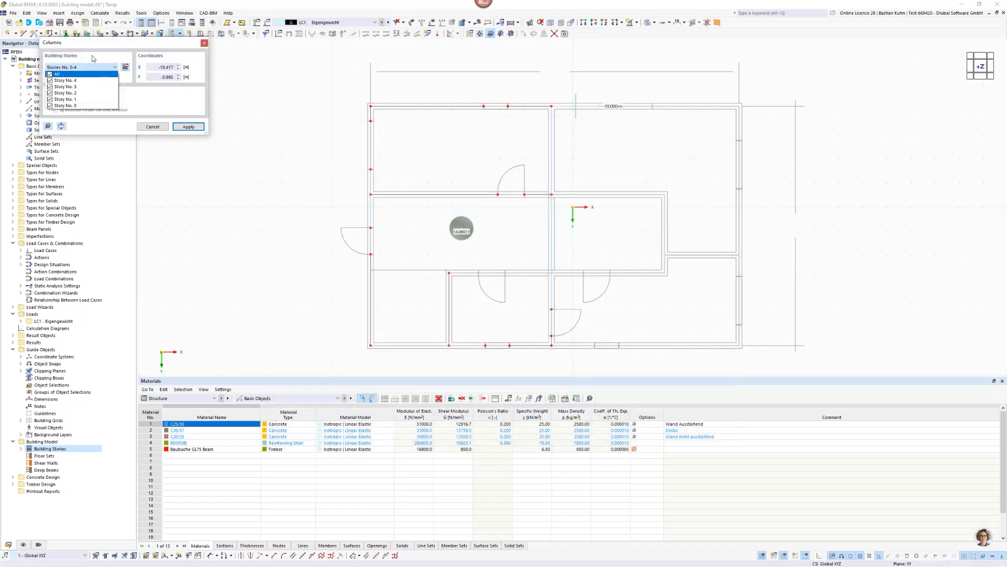
left_click(92, 56)
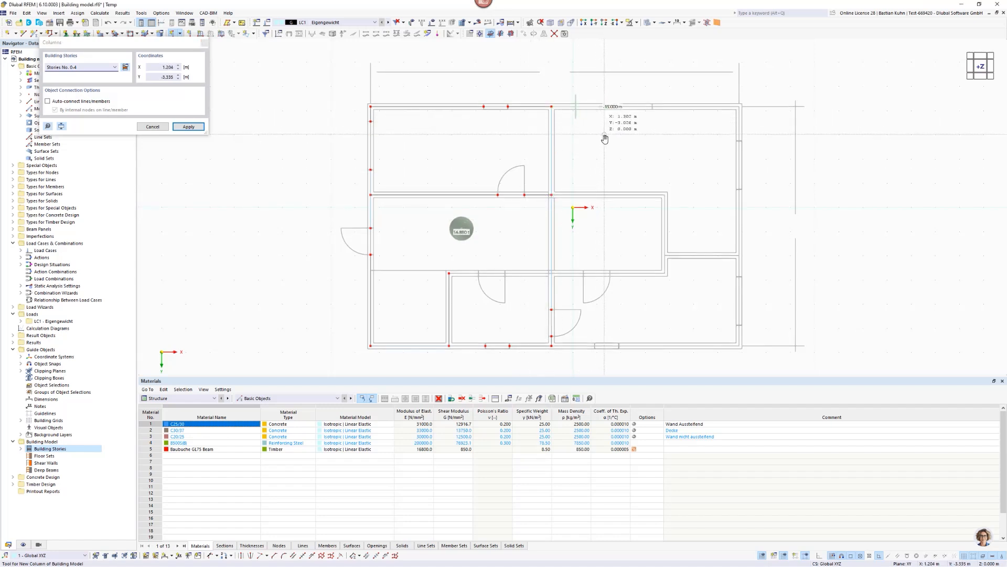
scroll(605, 139, "up", 8)
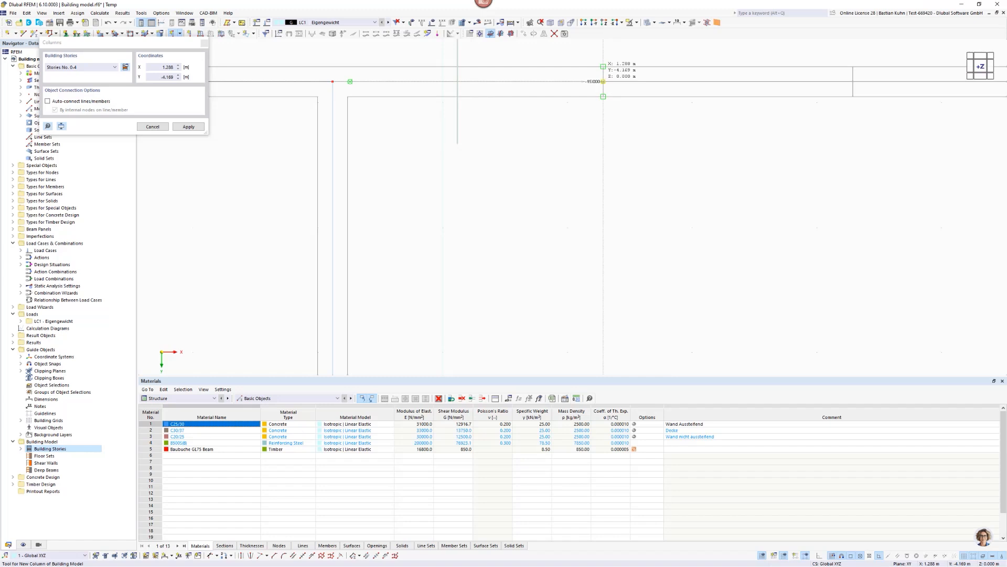
left_click(603, 81)
scroll(626, 183, "down", 2)
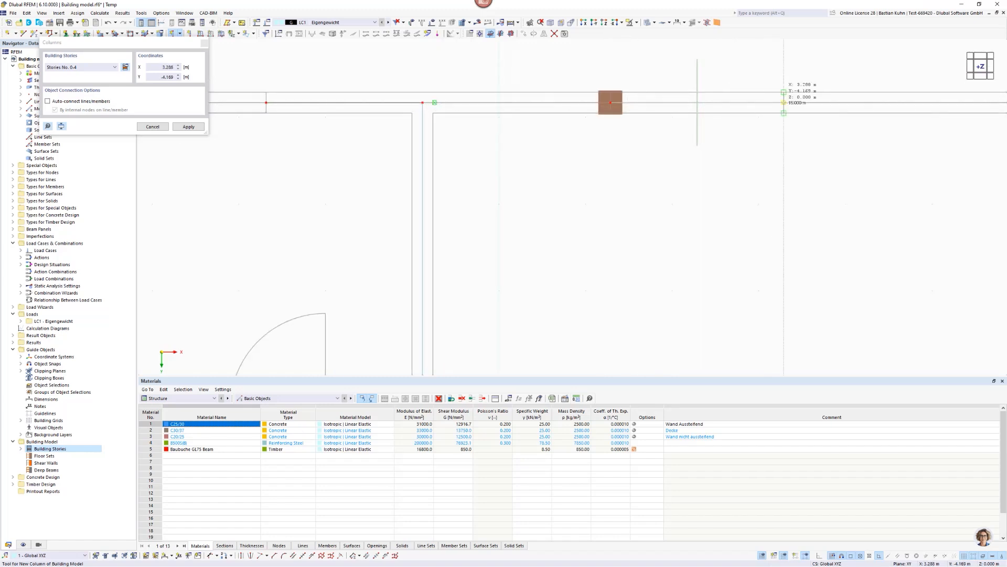
left_click(784, 102)
- Place a column at the upper right corner of the building, on the intersection of the exterior wall centrelines
scroll(743, 162, "down", 4)
middle_click_drag(730, 160, 543, 154)
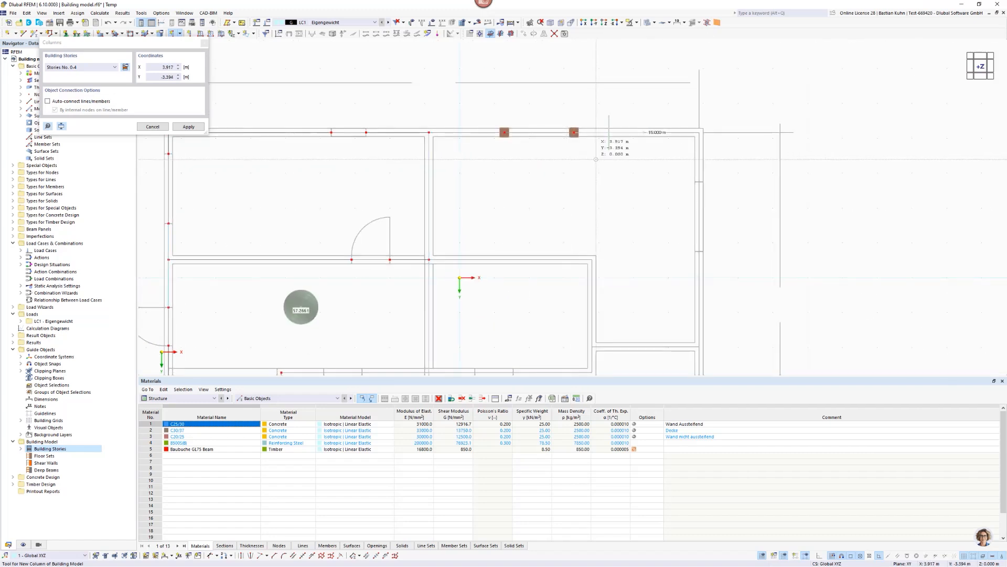
left_click(699, 132)
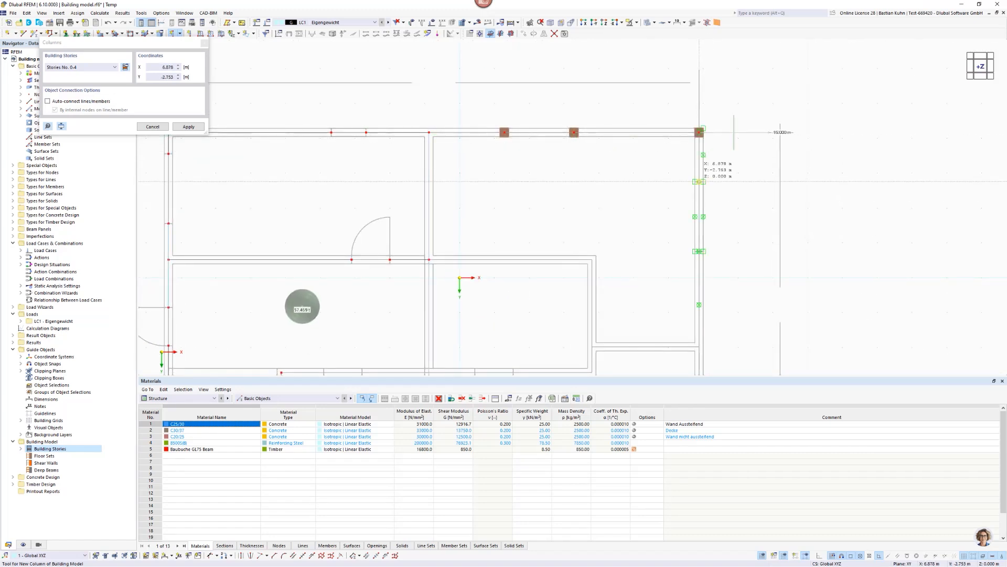
- Place columns at both edges of the upper window in the right exterior wall, at X 6.878 m, Y -2.753 m and Y -0.753 m
scroll(700, 184, "up", 3)
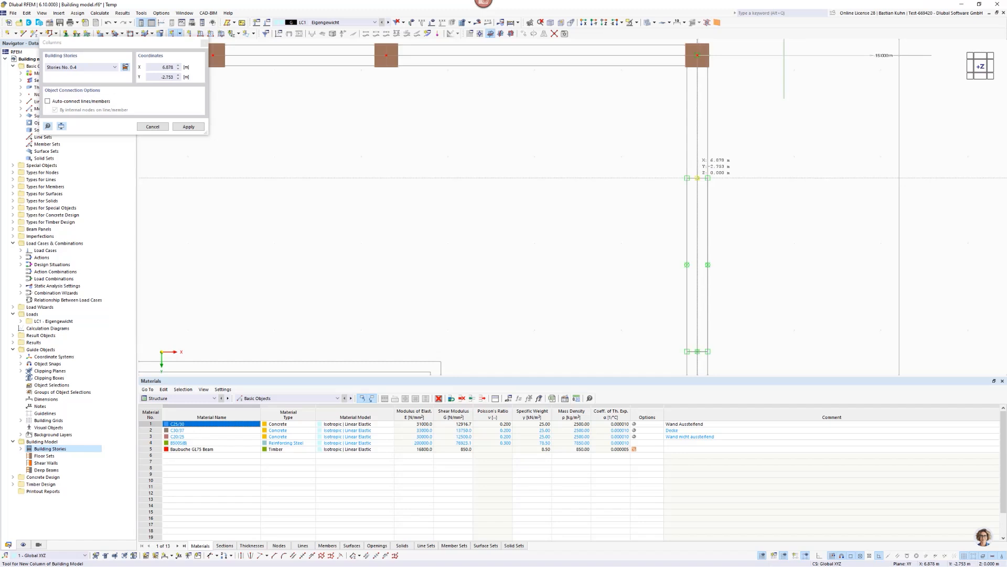
scroll(697, 178, "down", 4)
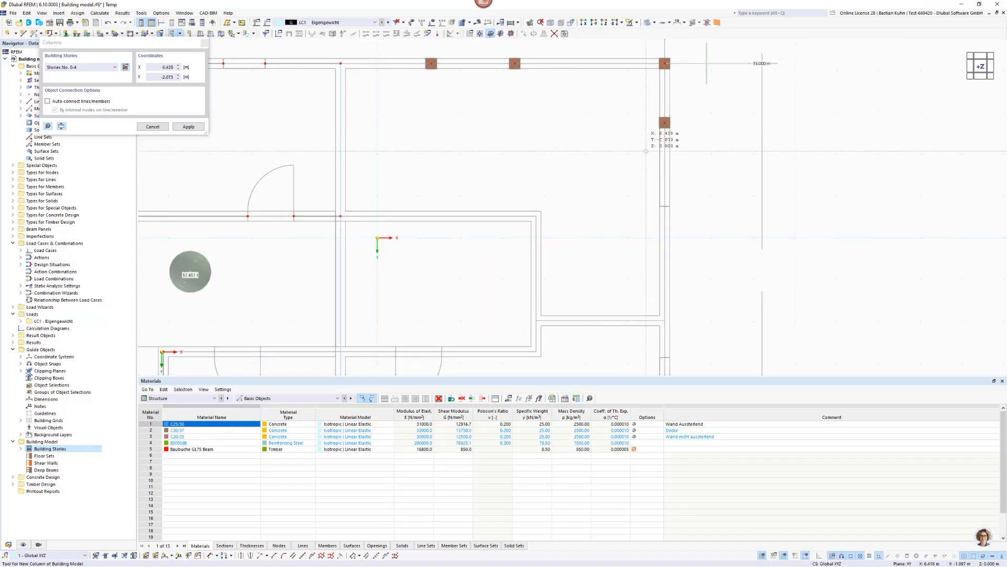
scroll(644, 199, "down", 1)
scroll(644, 199, "down", 2)
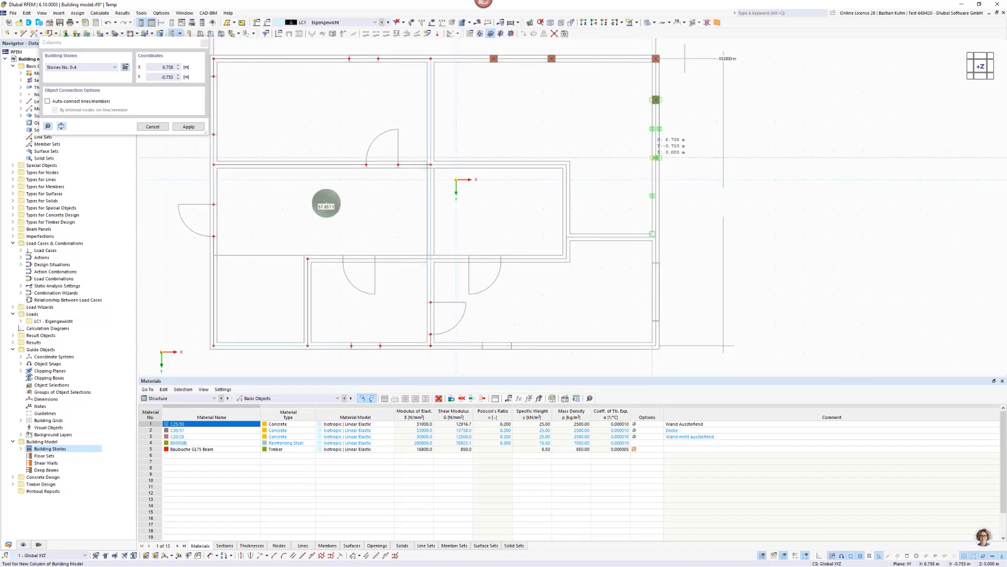
scroll(656, 158, "up", 3)
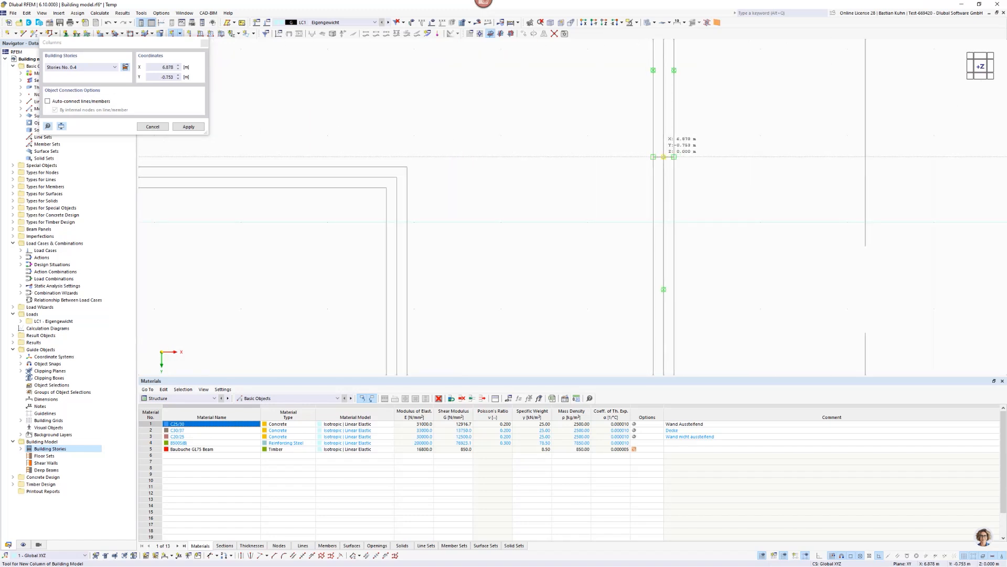
scroll(664, 156, "down", 5)
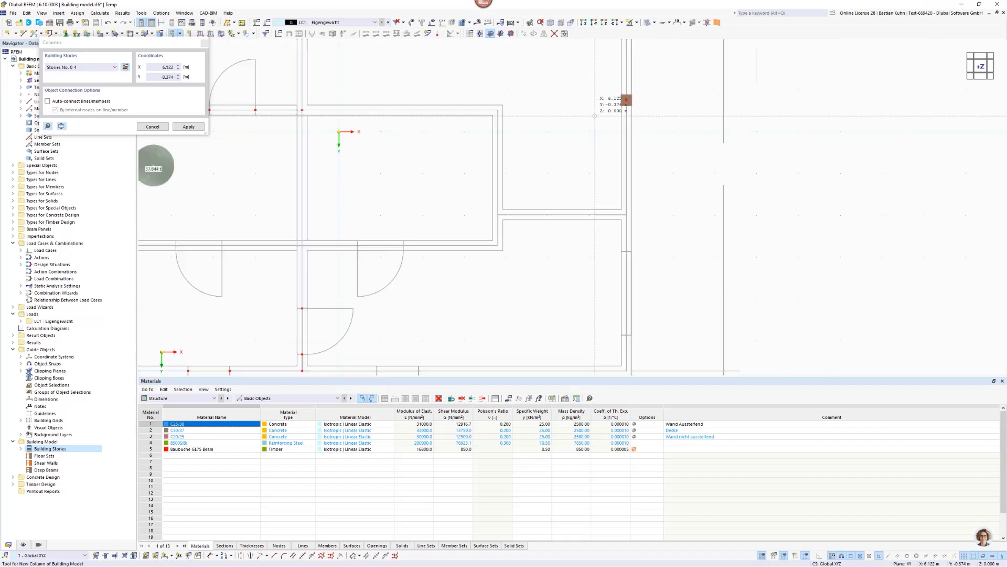
- Place columns along X 6.878 m at the partition junction Y 1.981 m, both lower window edges from Y 2.864 m, and the corner Y 5.721 m
scroll(595, 116, "down", 1)
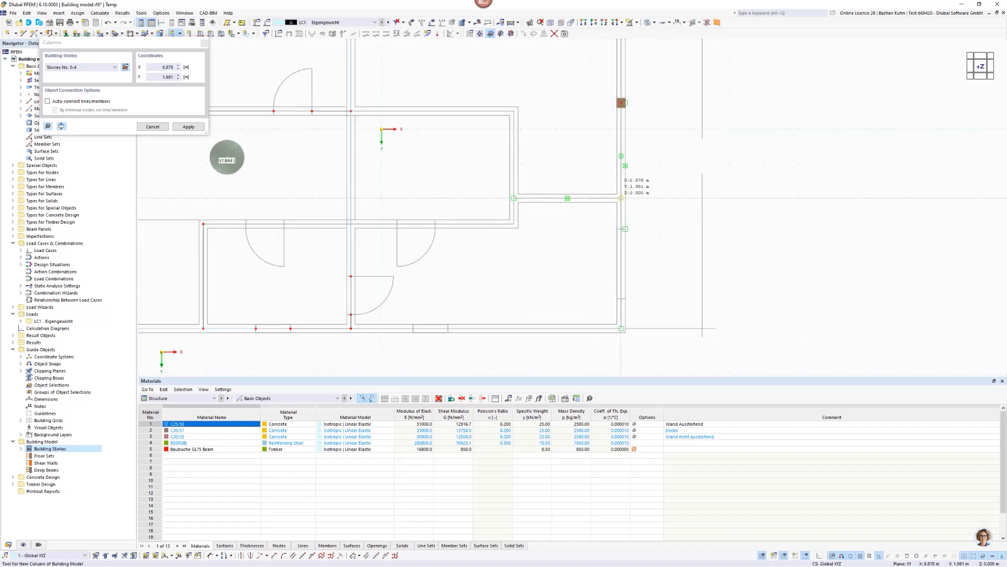
left_click(620, 198)
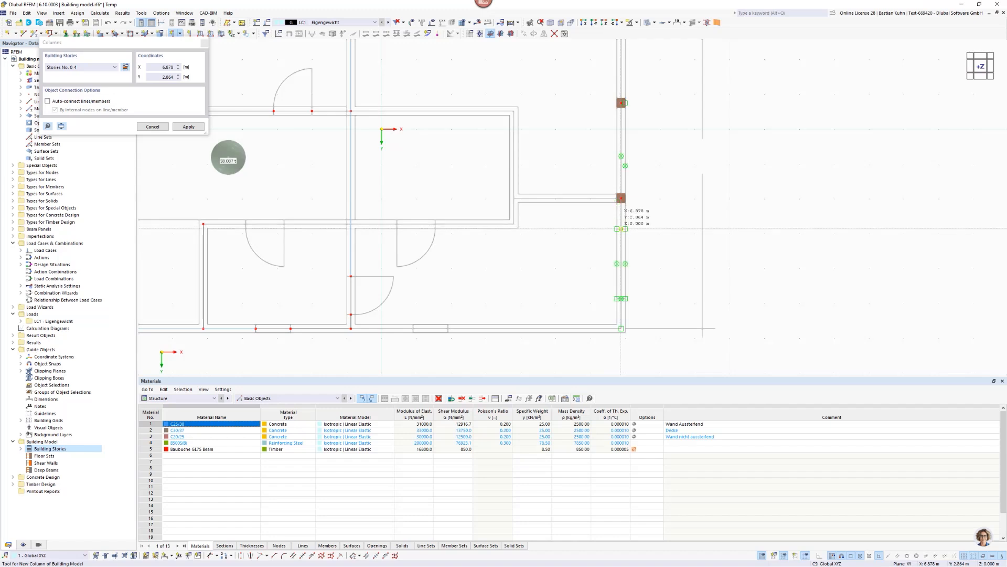
left_click(620, 229)
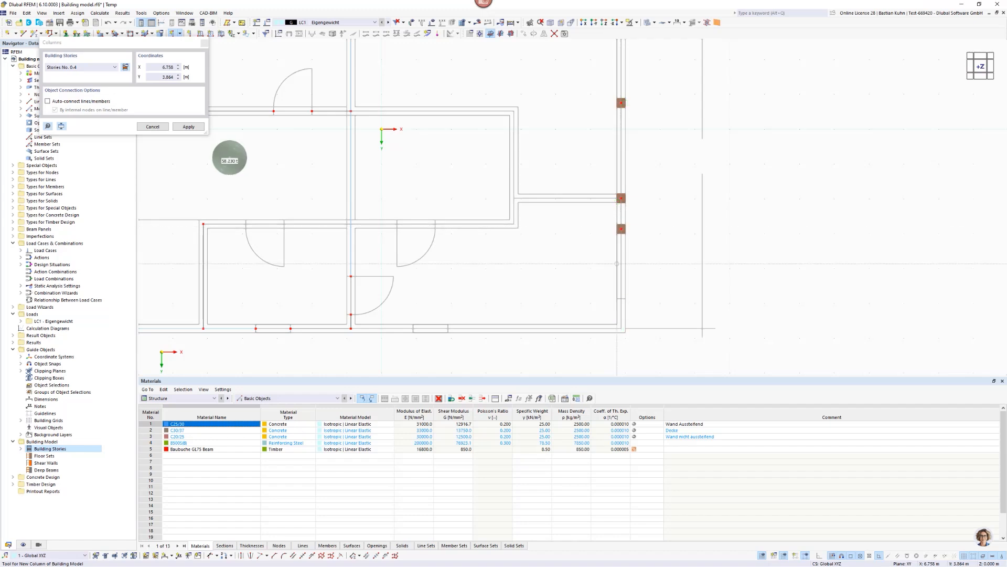
left_click(621, 298)
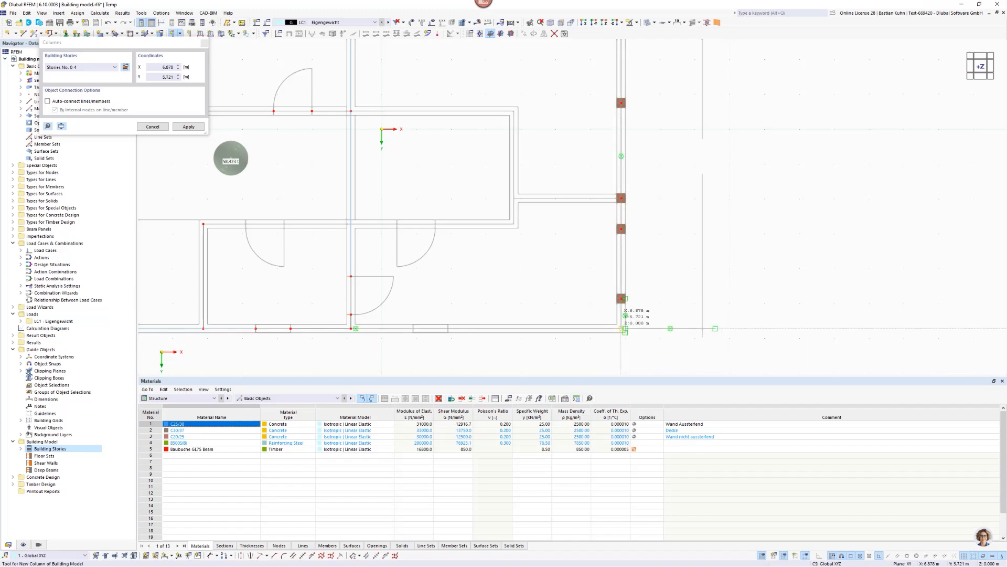
scroll(622, 327, "up", 3)
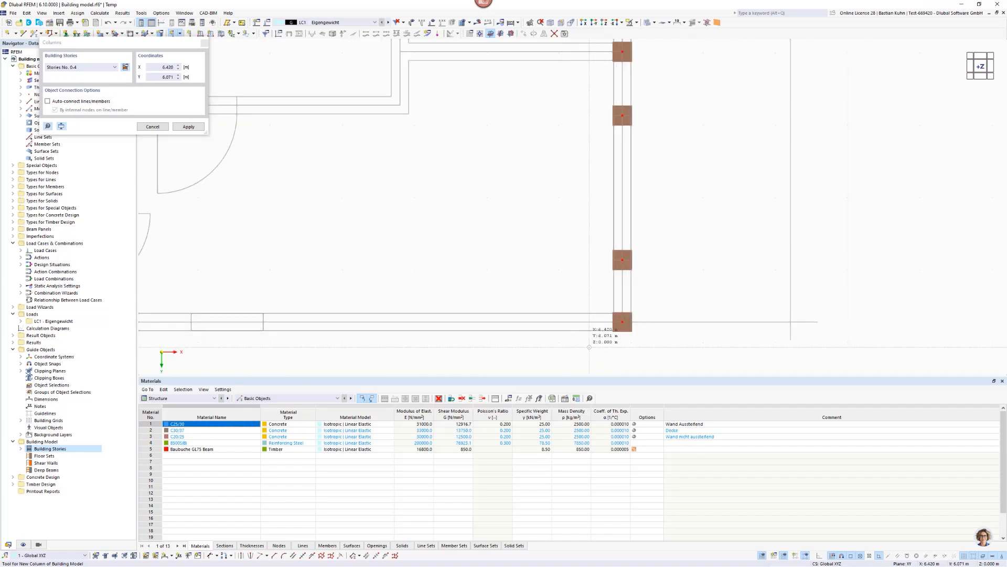
scroll(475, 324, "down", 3)
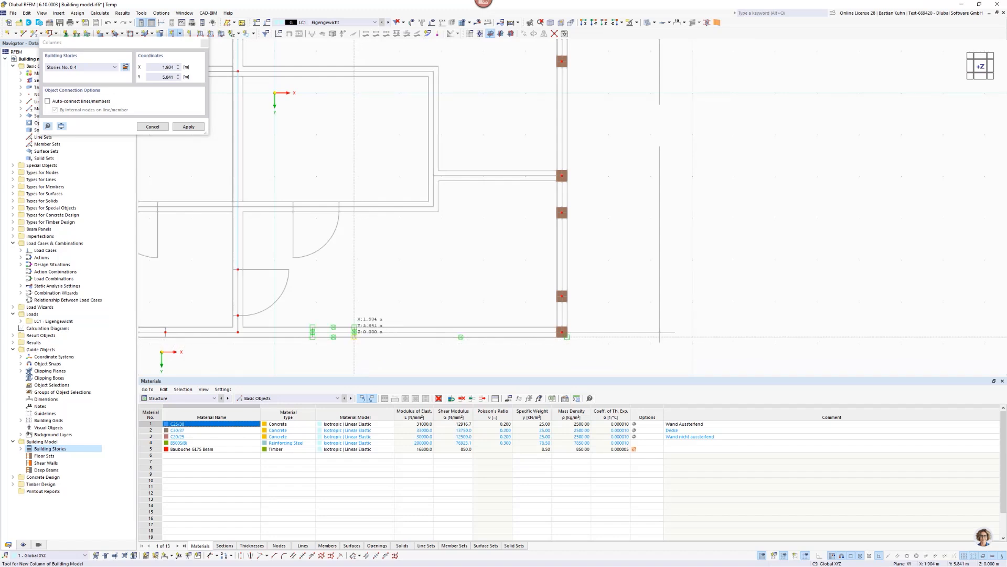
left_click(354, 336)
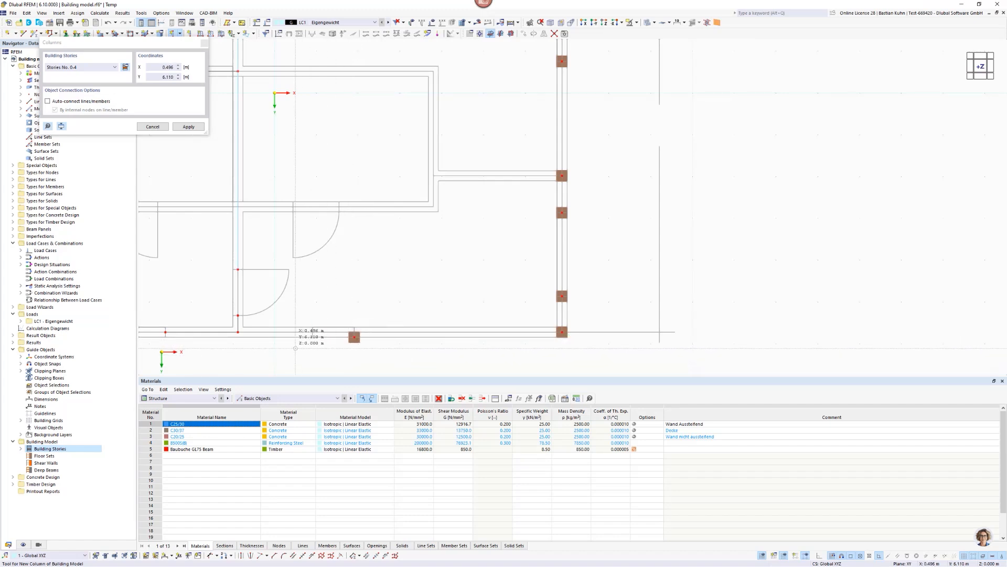
scroll(296, 348, "up", 4)
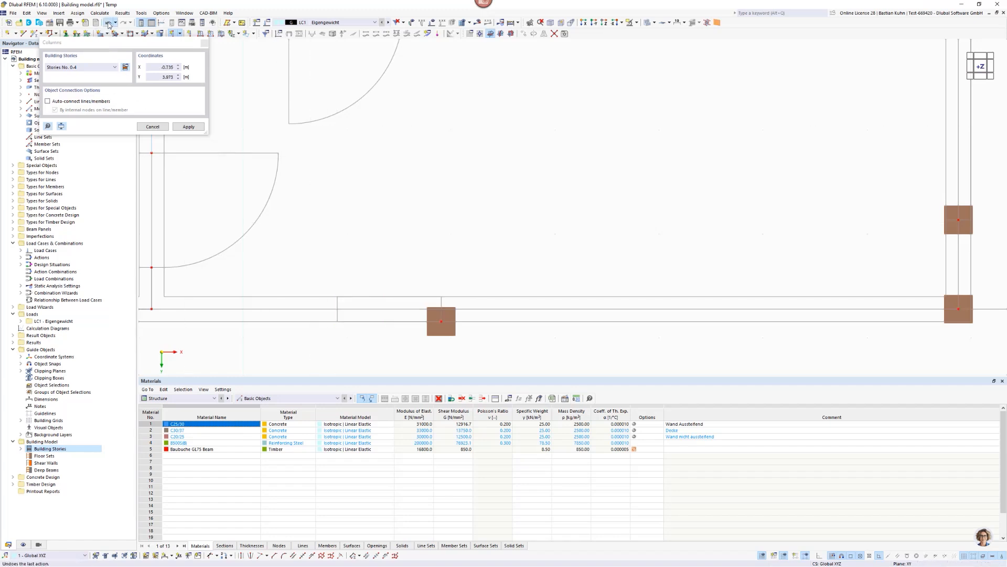
left_click(108, 25)
left_click(108, 23)
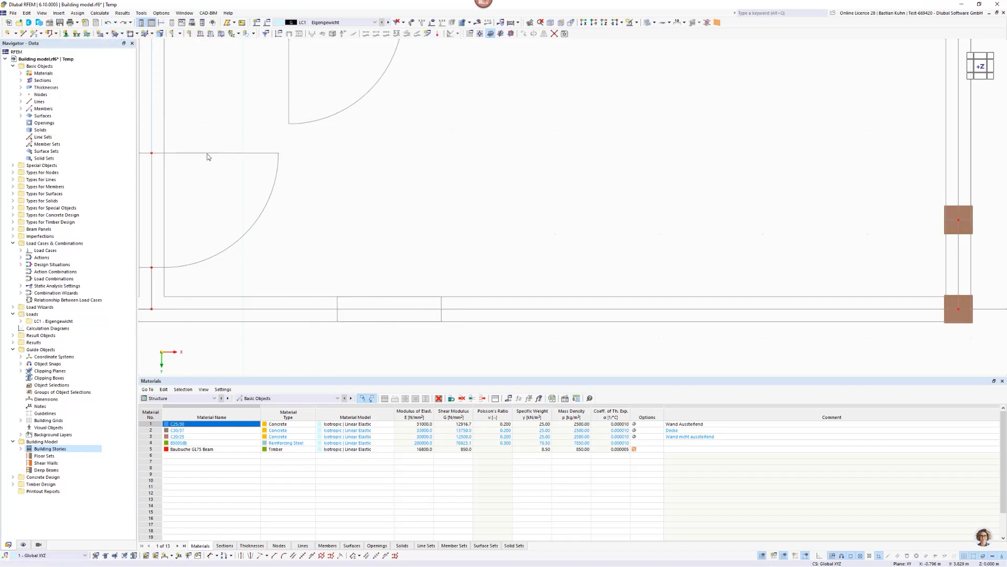
- Create a new column with section R_M1 275/275 in Baubuche GL75 Beam and place it on the lower wall centreline at X 1.904 m, Y 5.721 m
left_click(171, 33)
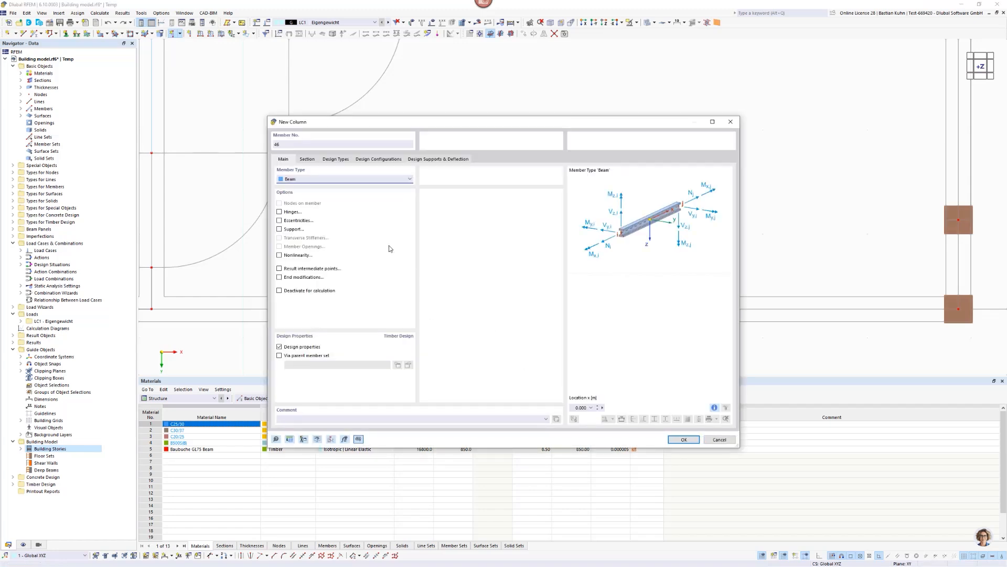
left_click(306, 159)
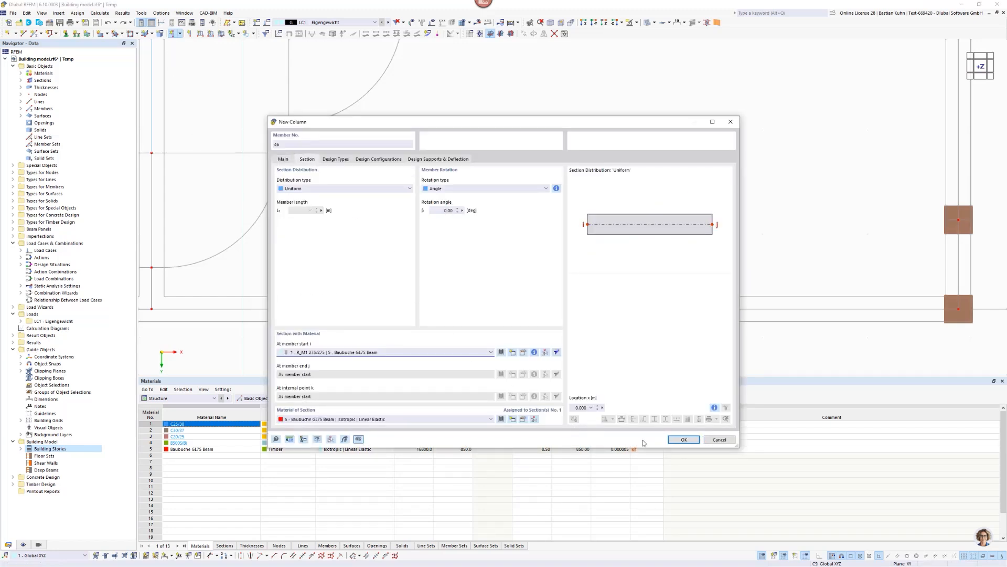
left_click(683, 440)
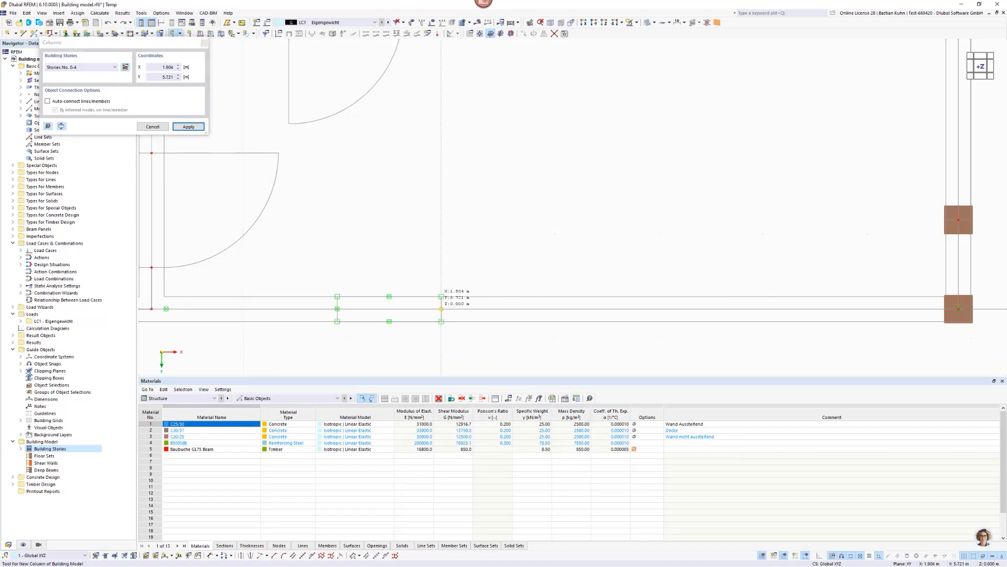
left_click(441, 308)
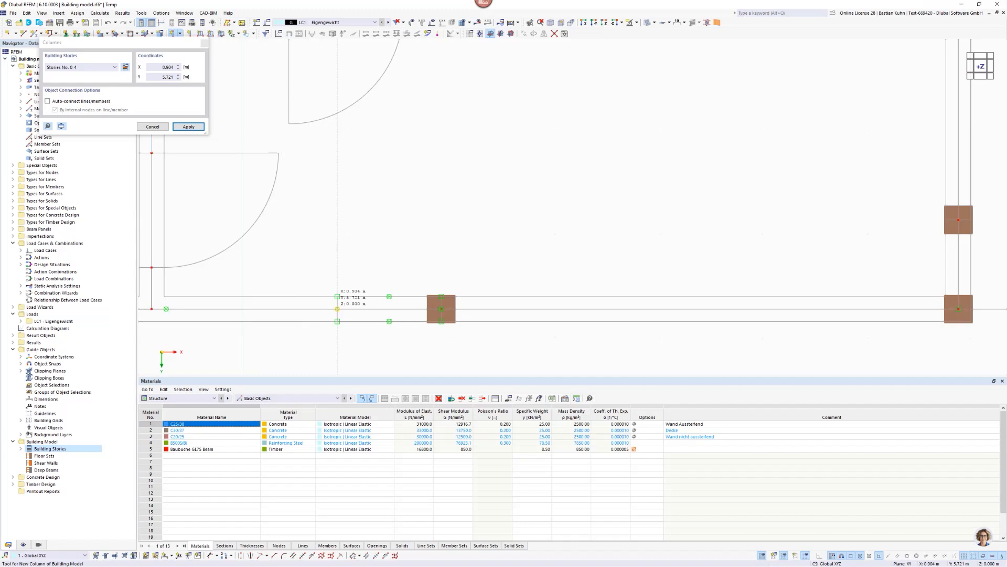
left_click(337, 309)
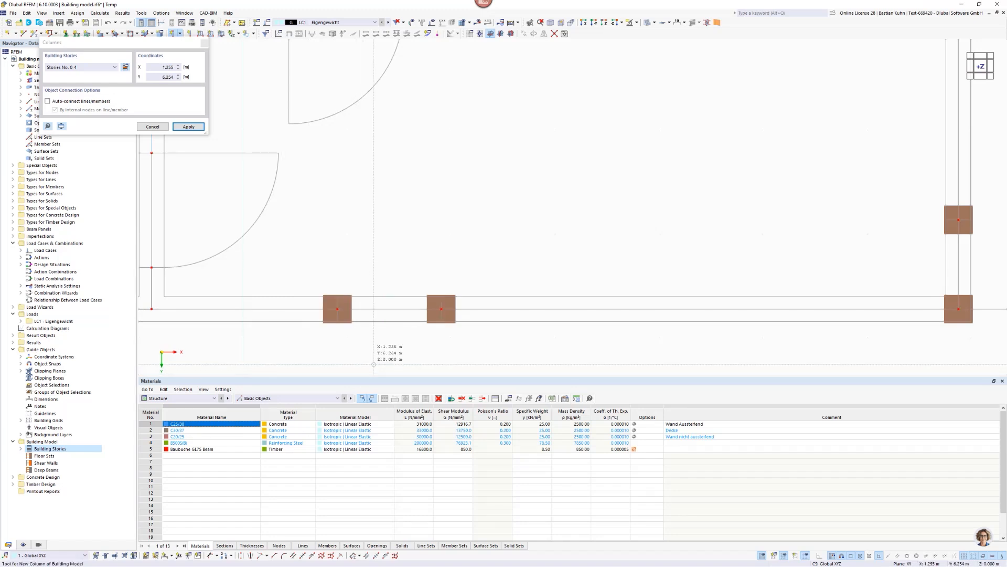
key("Escape")
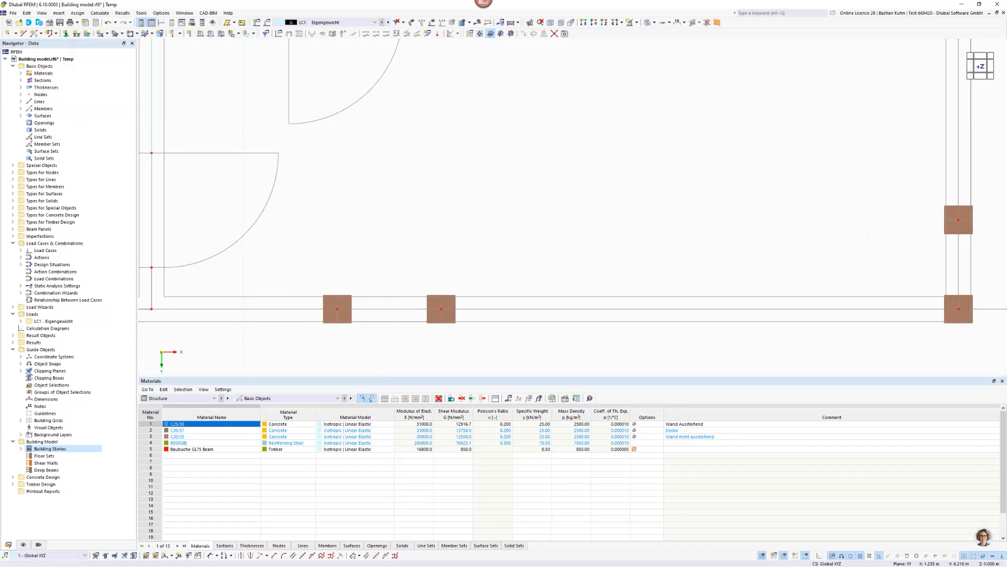
left_click_drag(373, 356, 307, 278)
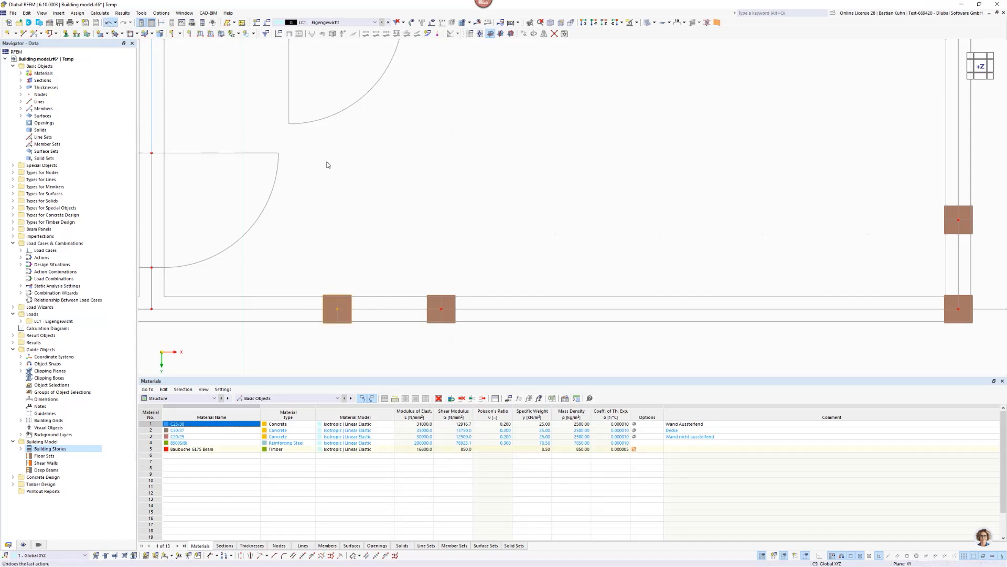
key("Delete")
- Examine the placed columns and walls across all stories in a 3D view
scroll(432, 201, "down", 6)
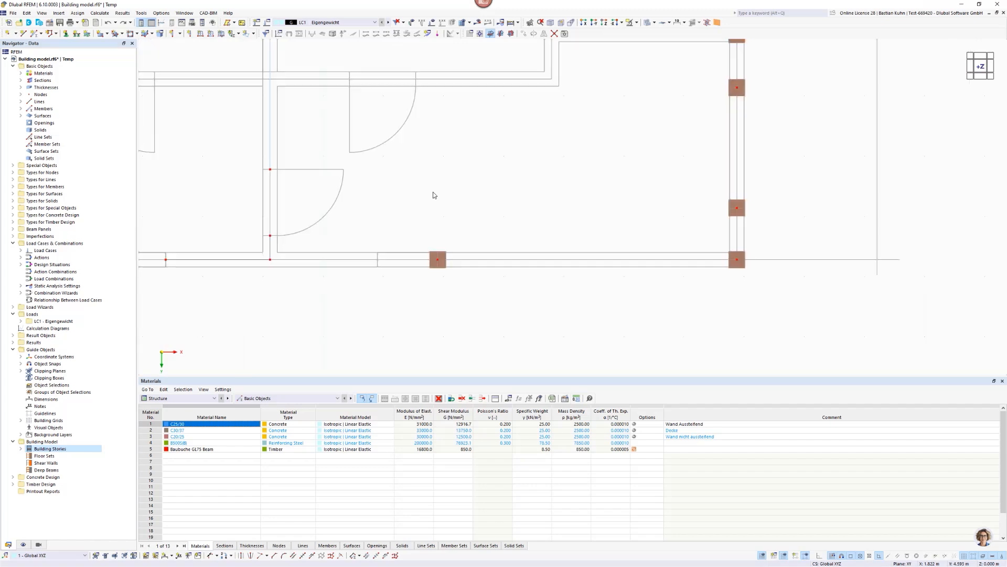
scroll(433, 193, "down", 2)
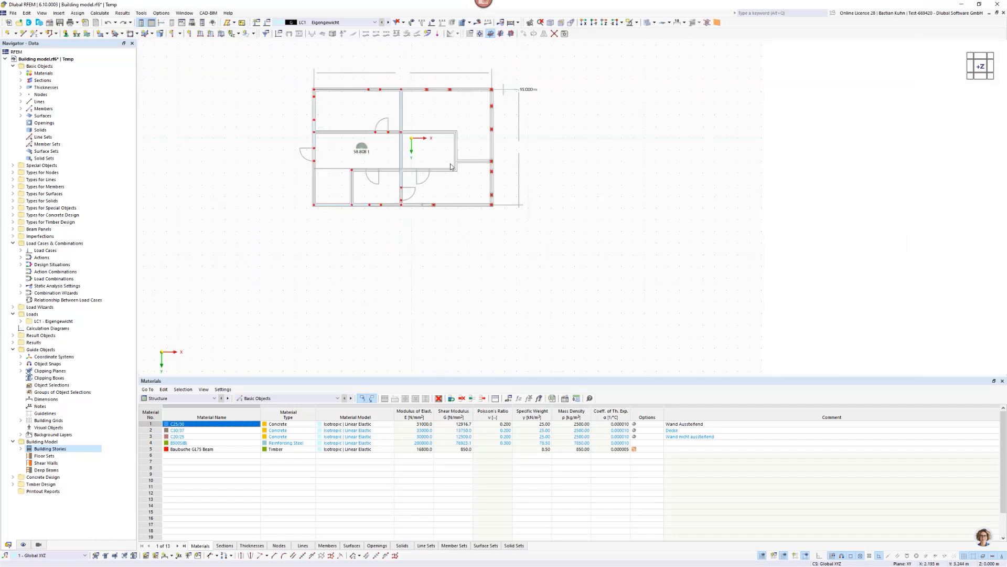
middle_click_drag(436, 182, 416, 136)
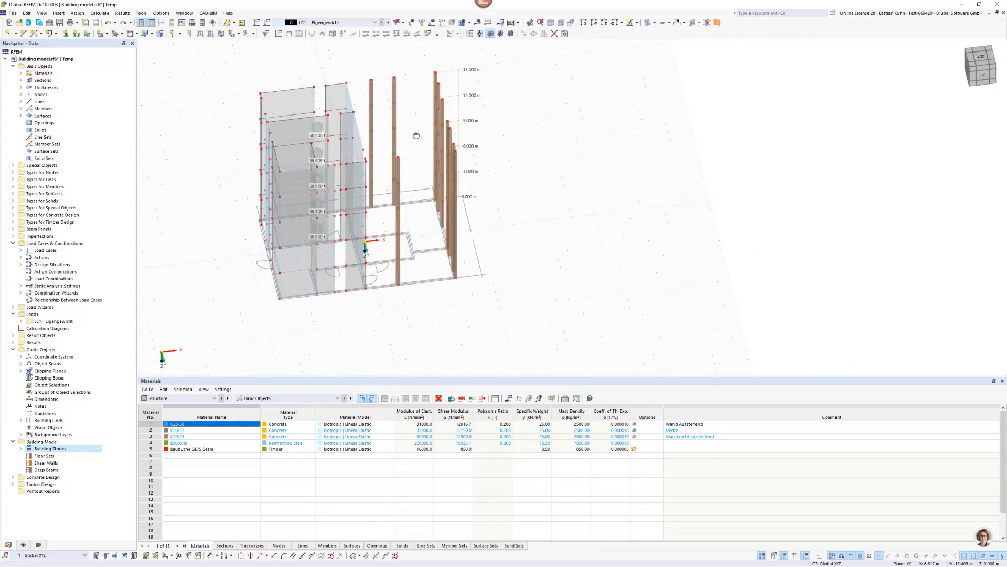
left_click(457, 266)
scroll(461, 254, "down", 3)
middle_click_drag(481, 252, 479, 238, "ctrl")
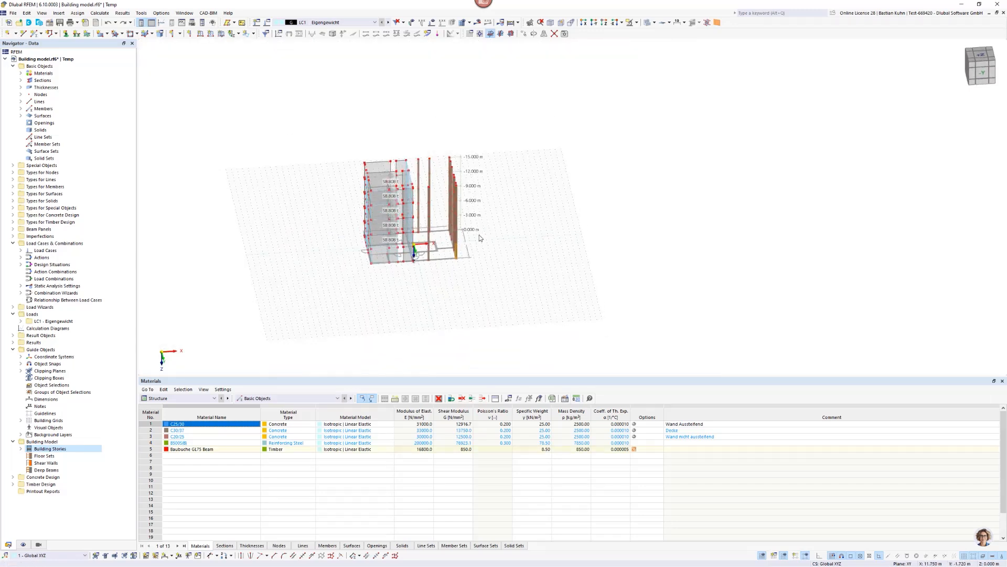
- Show the building in elevation, looking in the reverse Y-direction
left_click(604, 26)
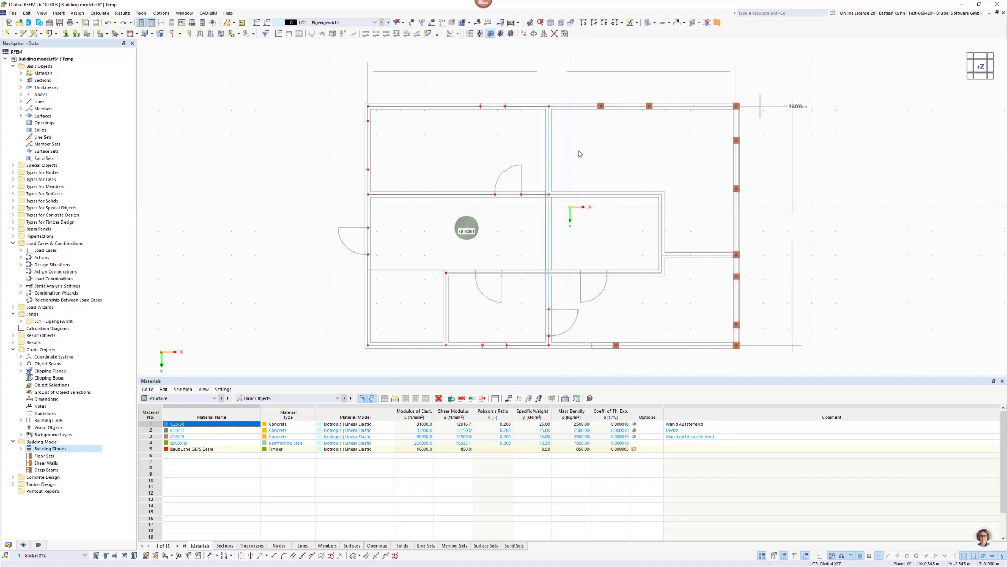
left_click(587, 25)
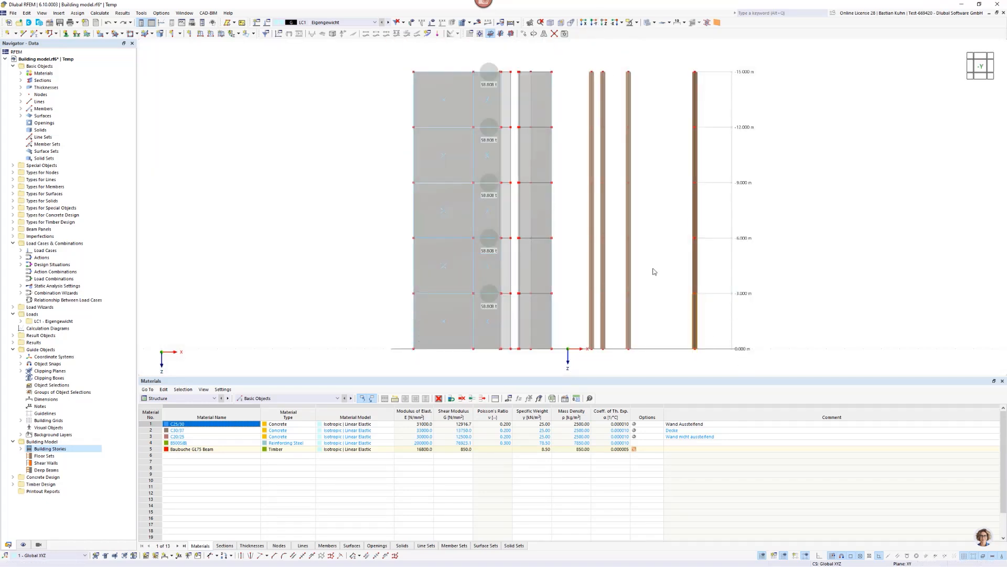
left_click_drag(764, 361, 550, 85)
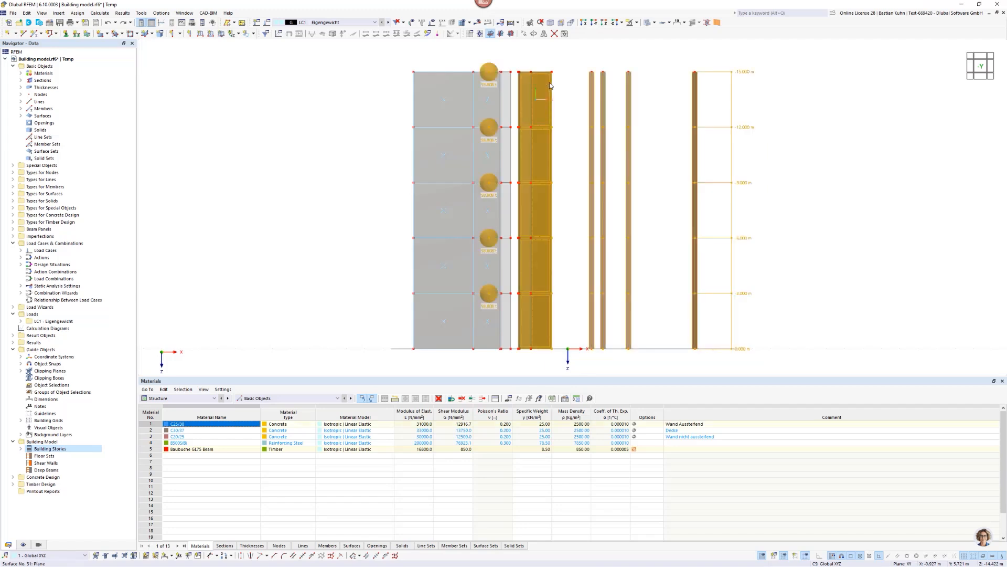
right_click(593, 155)
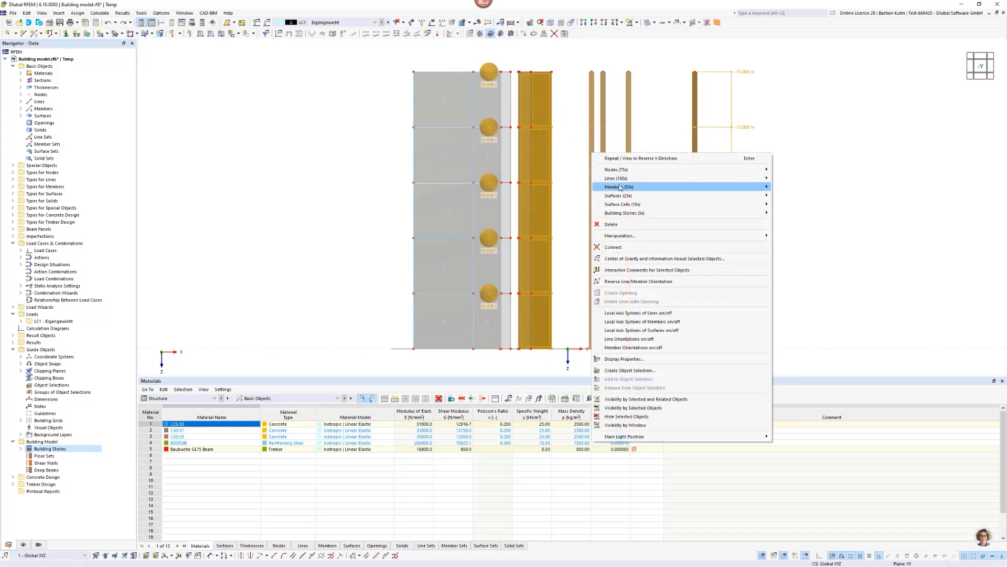
mouse_move(620, 188)
left_click(573, 130)
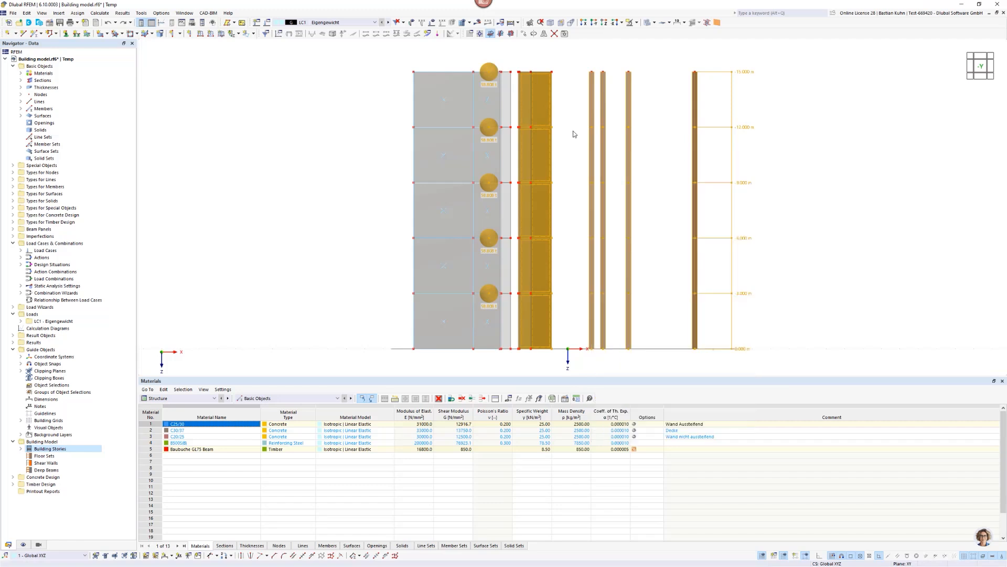
- Assign a new Local xyz member hinge with both bending rotations released to end j of all timber columns in the four lower stories
left_click_drag(569, 117, 730, 340)
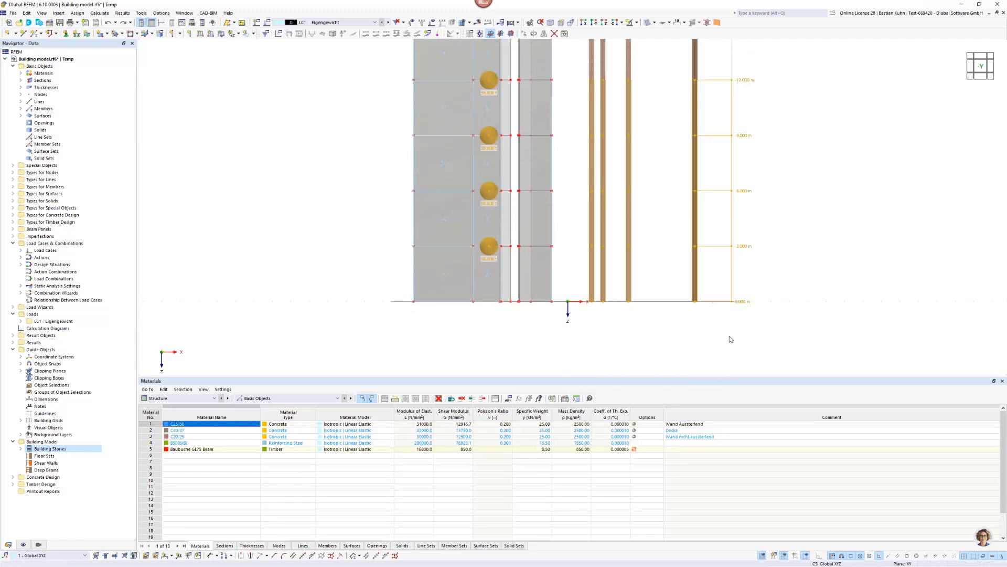
right_click(694, 260)
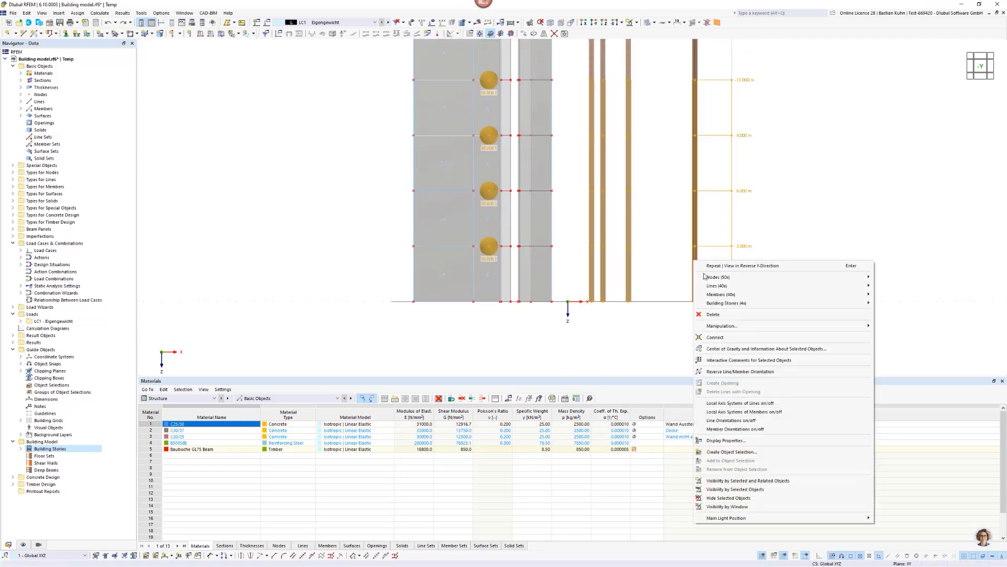
mouse_move(713, 295)
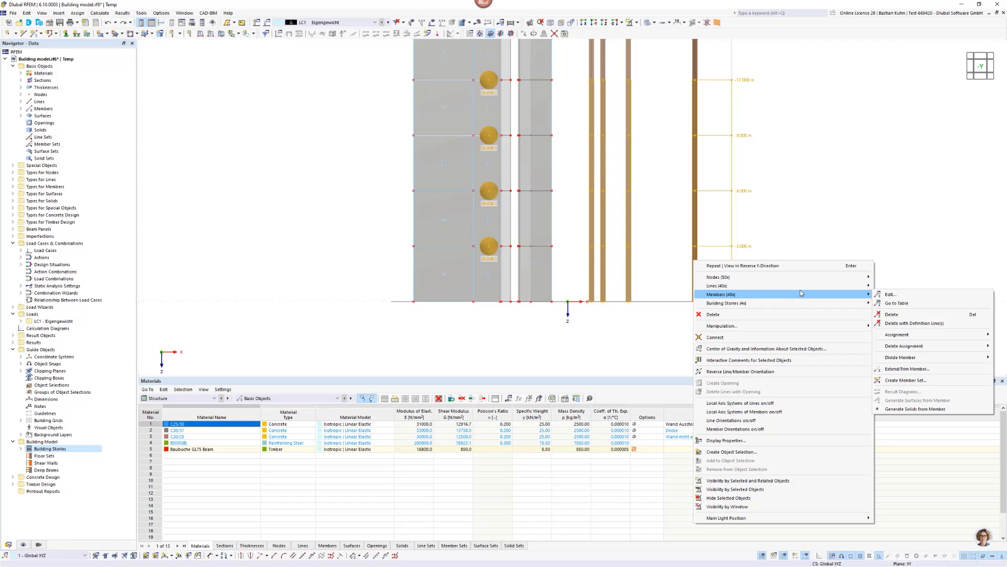
left_click(890, 295)
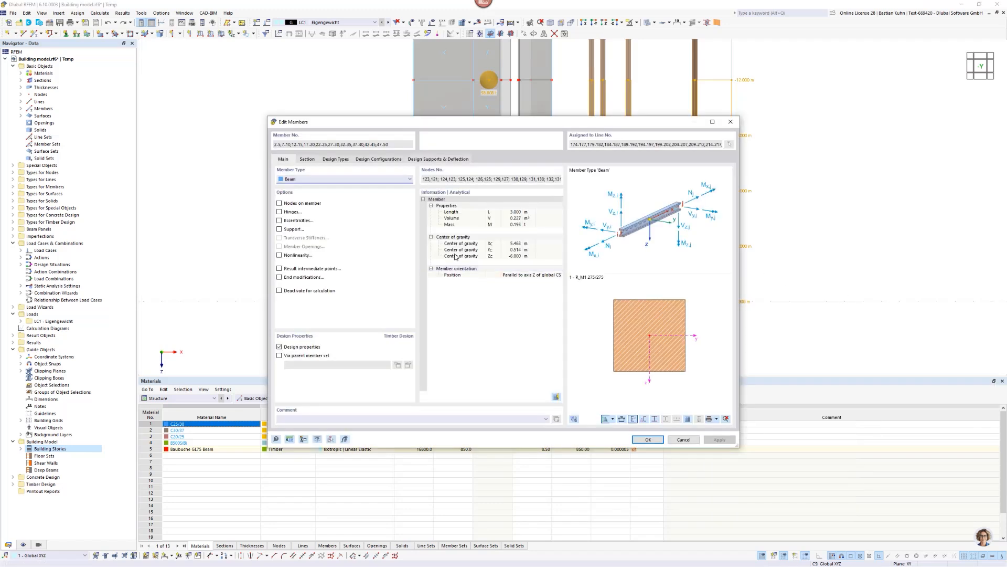
left_click(279, 212)
left_click(331, 159)
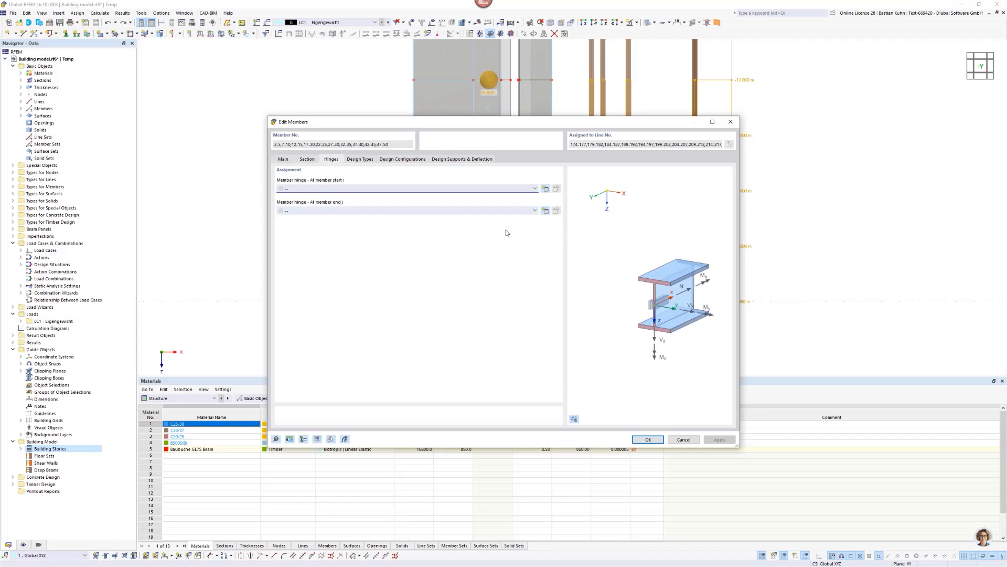
left_click(545, 210)
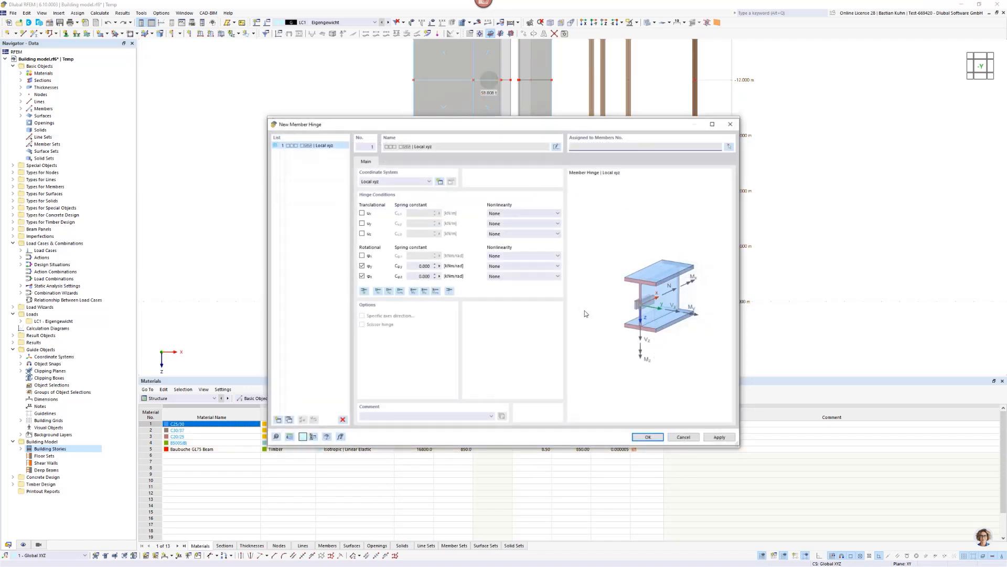
left_click(641, 438)
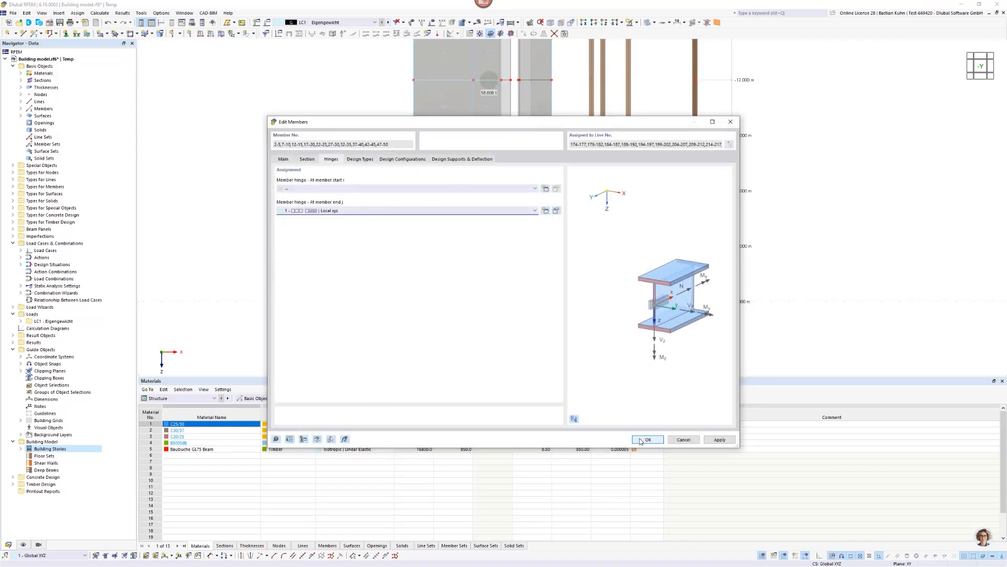
left_click(641, 441)
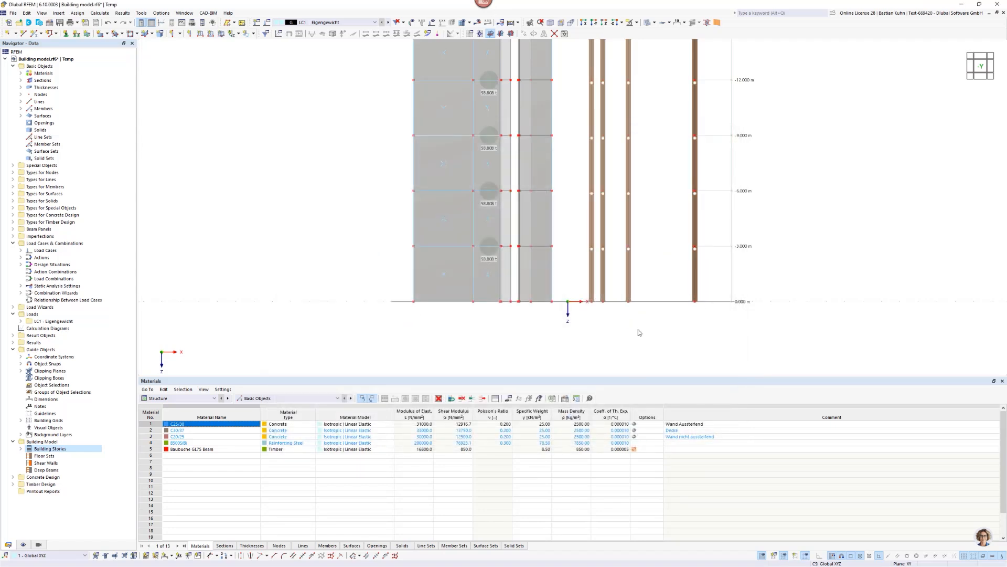
- Assign the hinged nodal support (Gelenkig) to the base nodes of all timber columns at Z 0.000 m
scroll(639, 333, "down", 4)
middle_click_drag(628, 330, 611, 341, "ctrl")
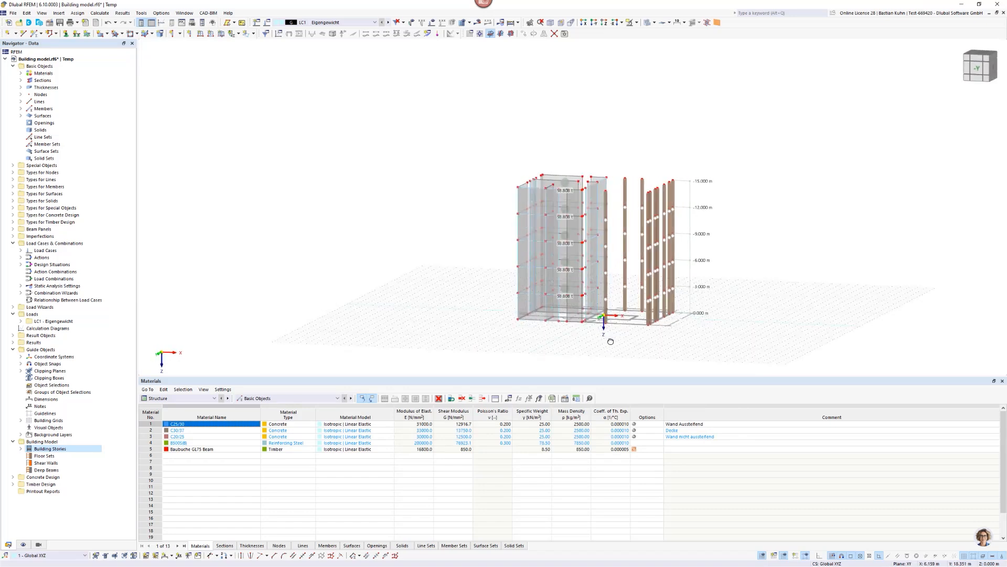
left_click(605, 22)
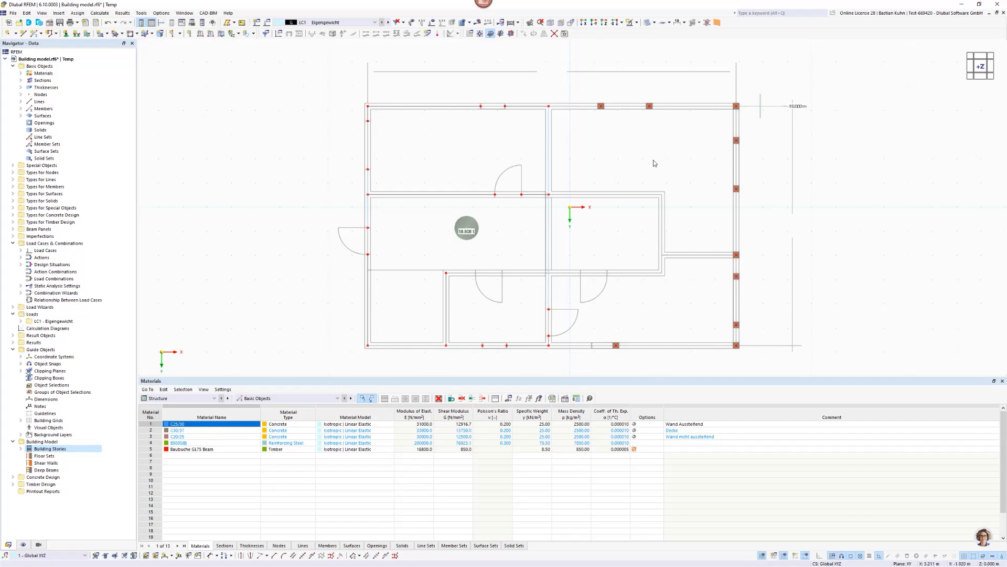
middle_click_drag(652, 162, 562, 115)
scroll(564, 90, "down", 3)
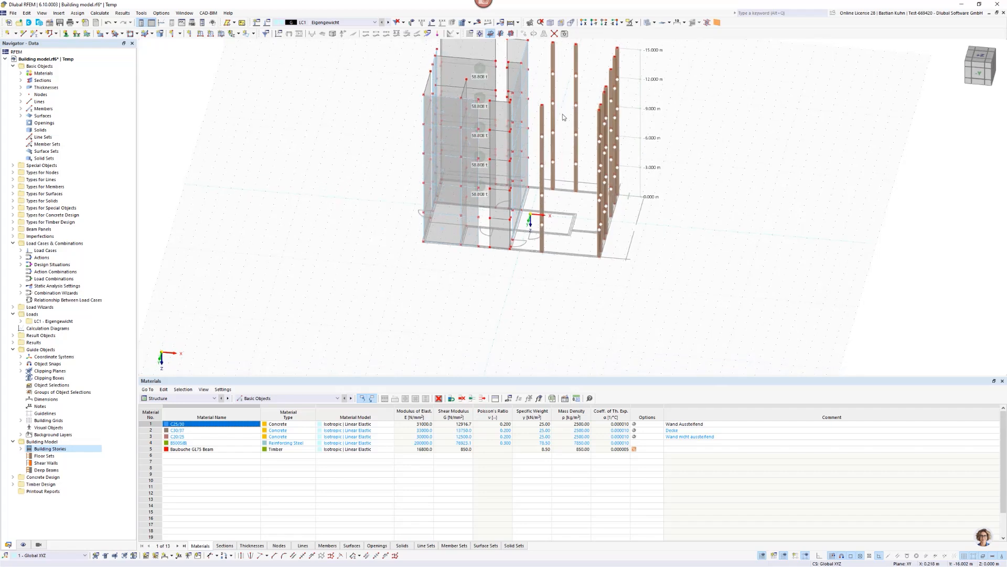
left_click(66, 34)
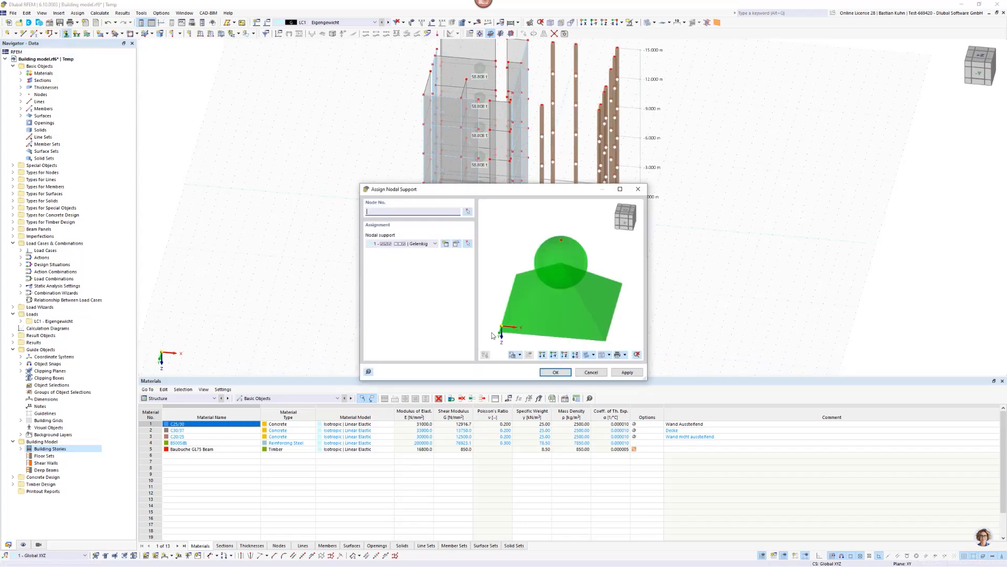
left_click(556, 372)
middle_click_drag(501, 286, 518, 269)
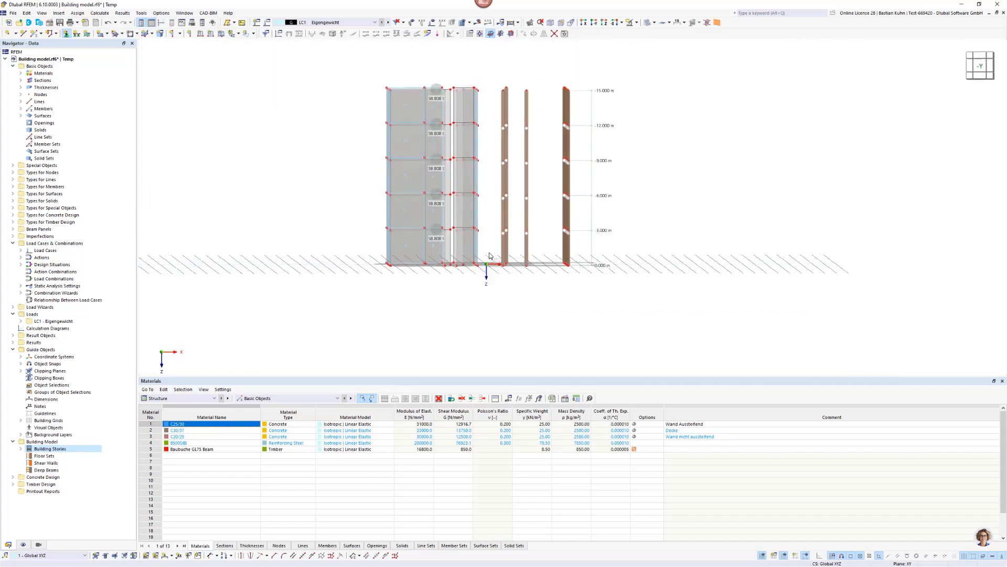
left_click_drag(489, 256, 619, 306)
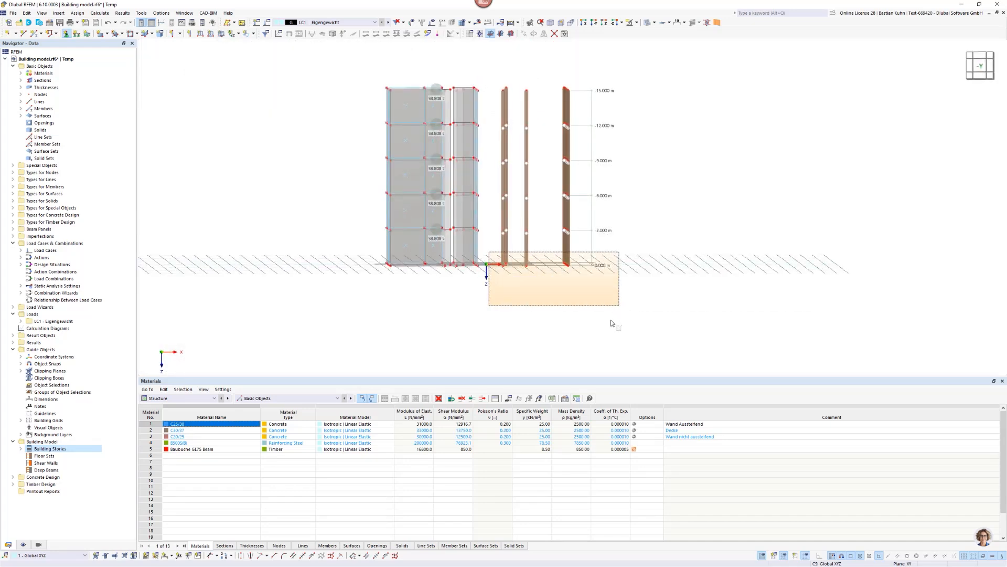
scroll(603, 300, "down", 3)
middle_click_drag(604, 300, 553, 329, "ctrl")
scroll(570, 290, "up", 3)
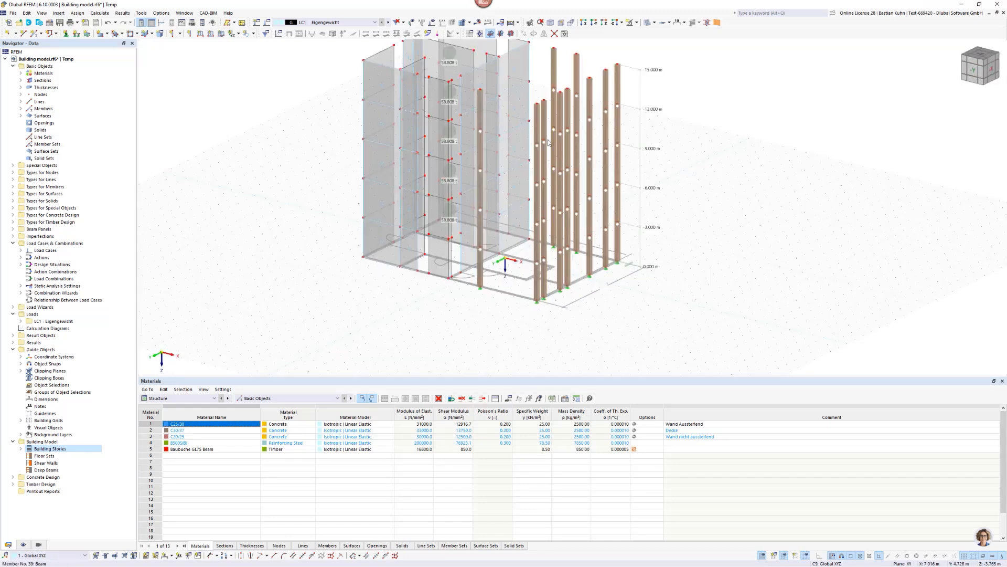
- Define a new building-model wall with stiffness type Load Transfer and load transfer direction Isotropic | FEA
left_click(605, 23)
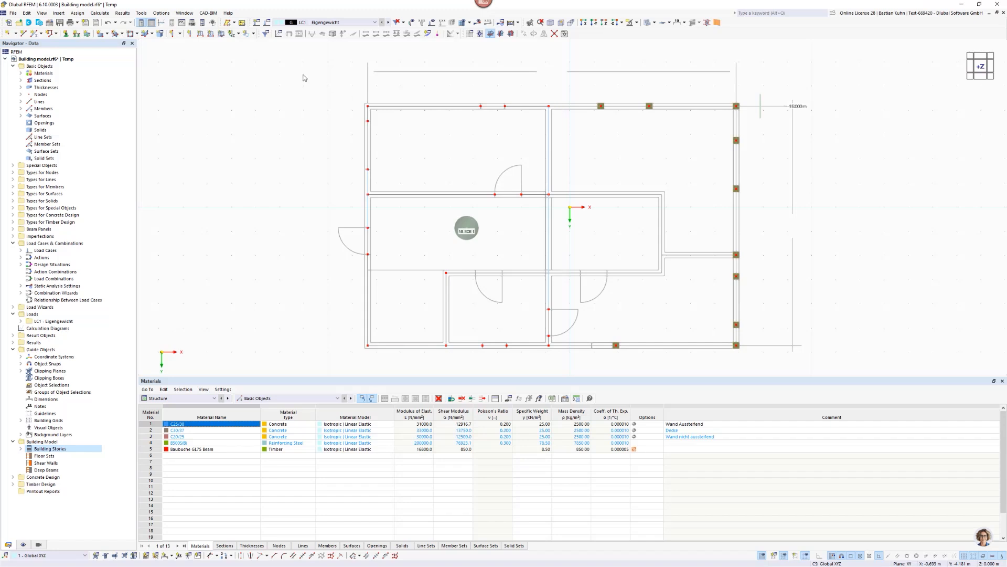
left_click(180, 34)
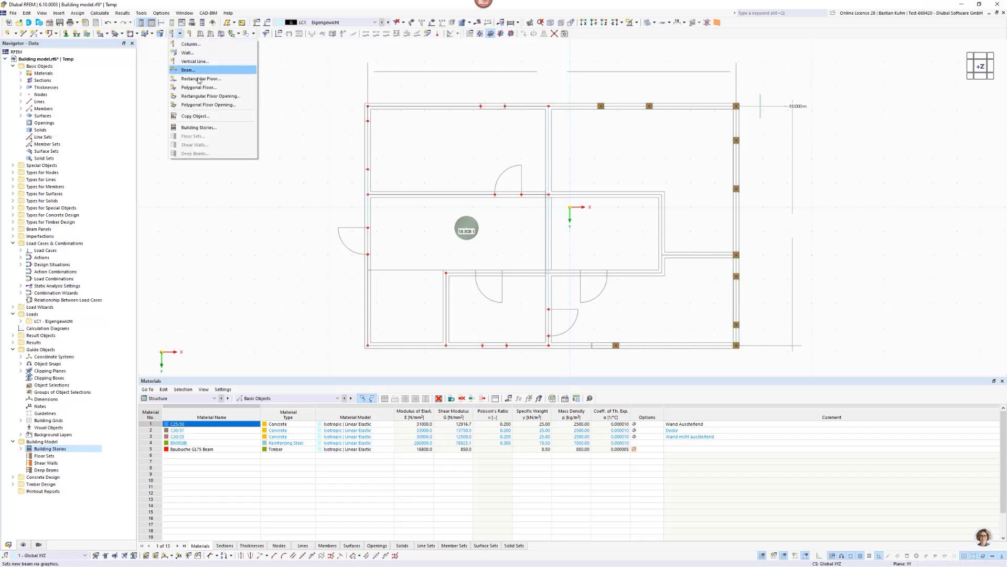
left_click(202, 54)
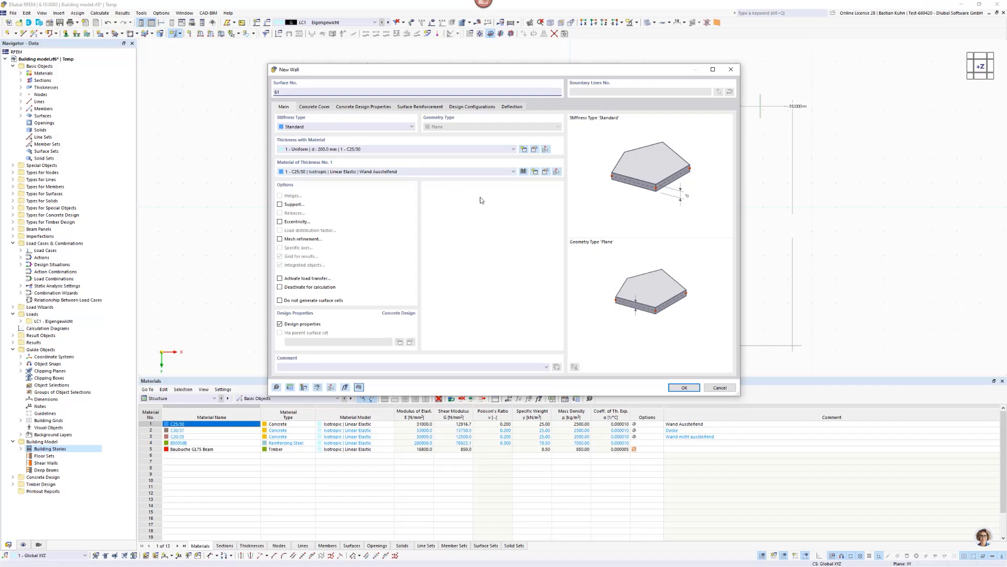
left_click(411, 127)
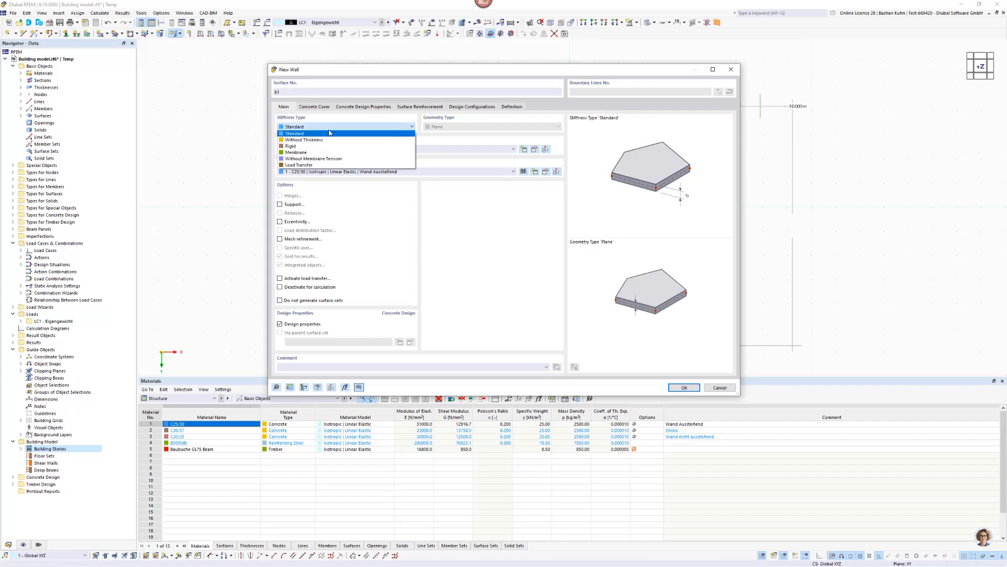
left_click(317, 166)
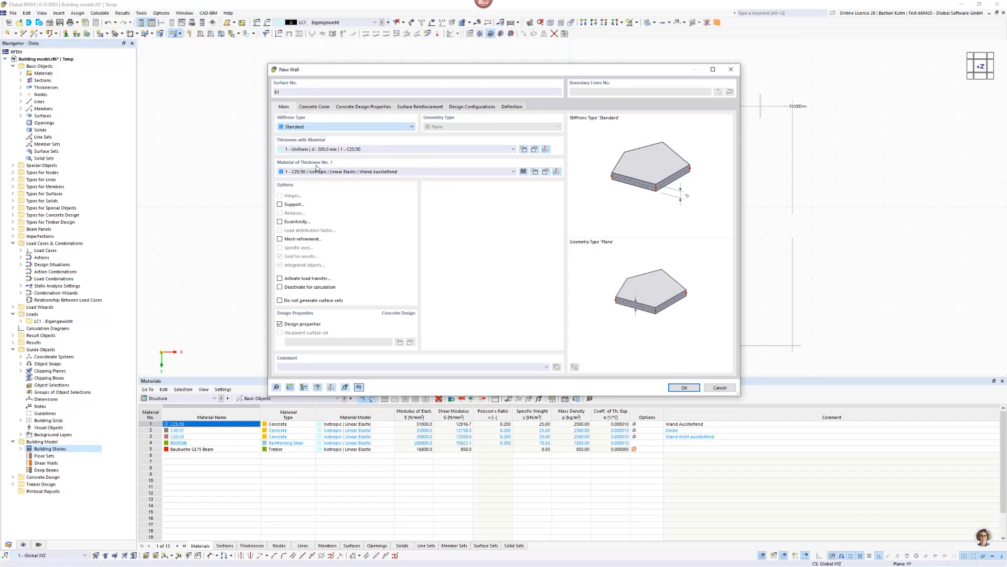
left_click(319, 107)
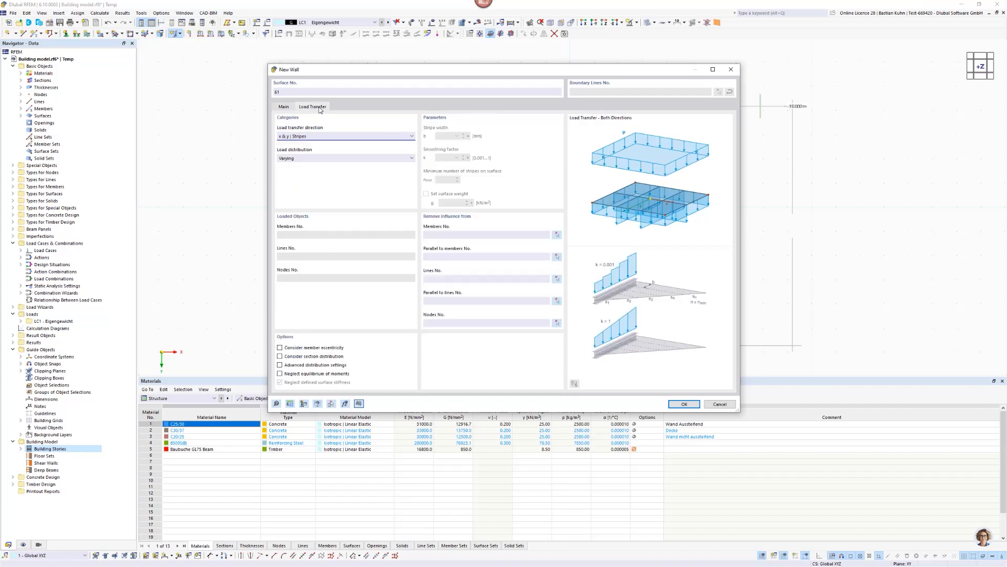
left_click(357, 135)
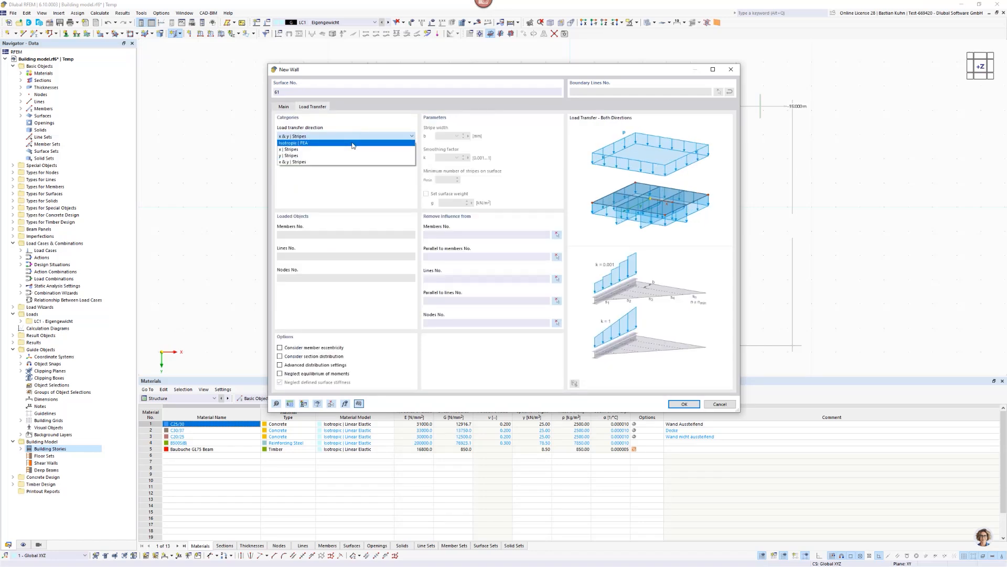
left_click(354, 144)
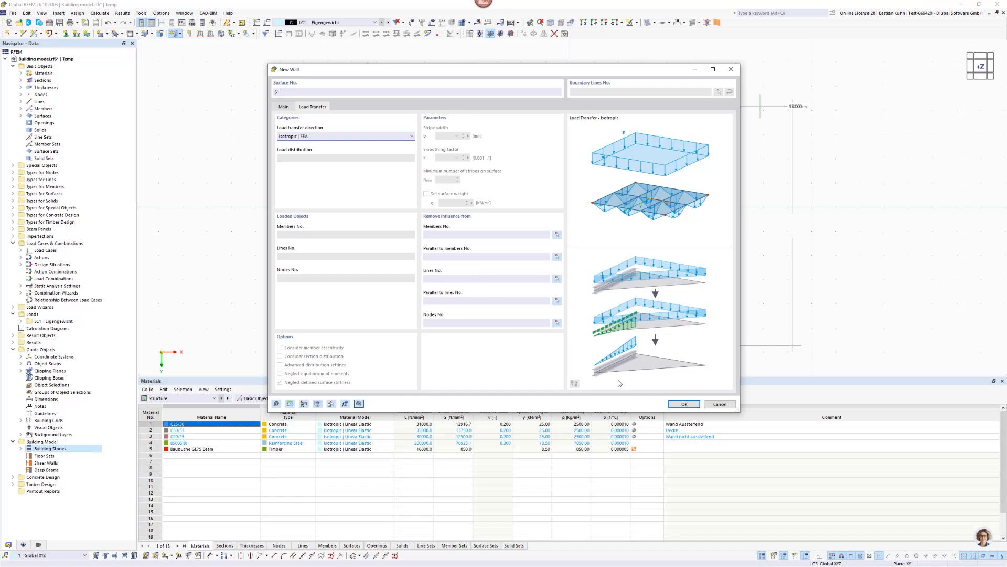
left_click(679, 404)
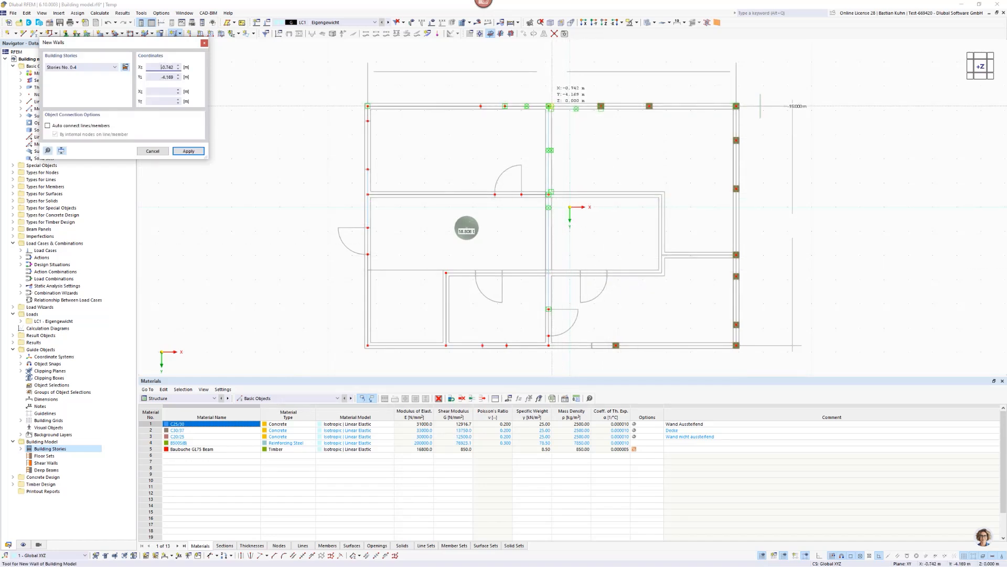
- Draw exterior walls in stories 0-4 from X -0.882, Y -4.189 m through both corners at X 6.878 m to X -0.882, Y 5.721 m
scroll(566, 143, "up", 3)
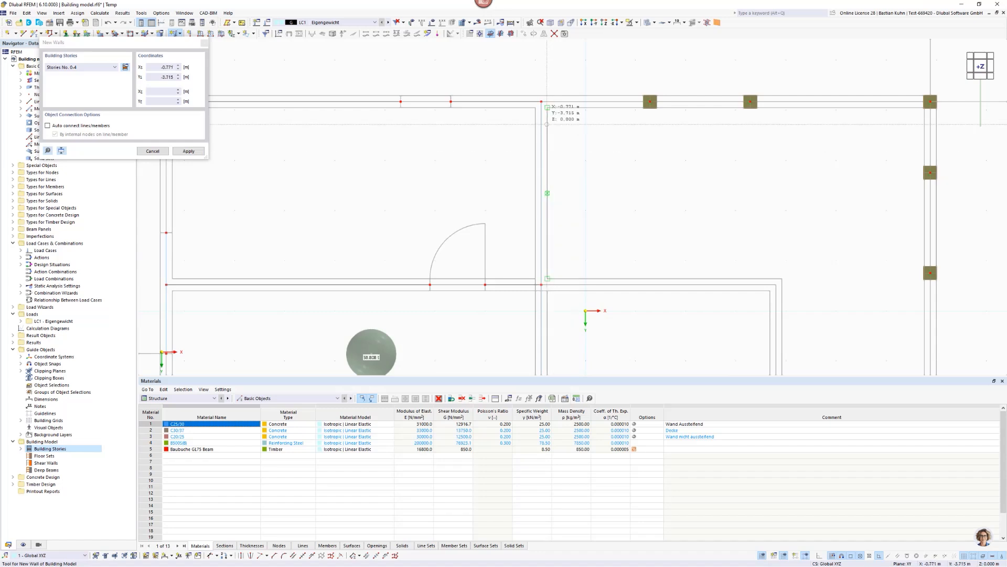
left_click(541, 101)
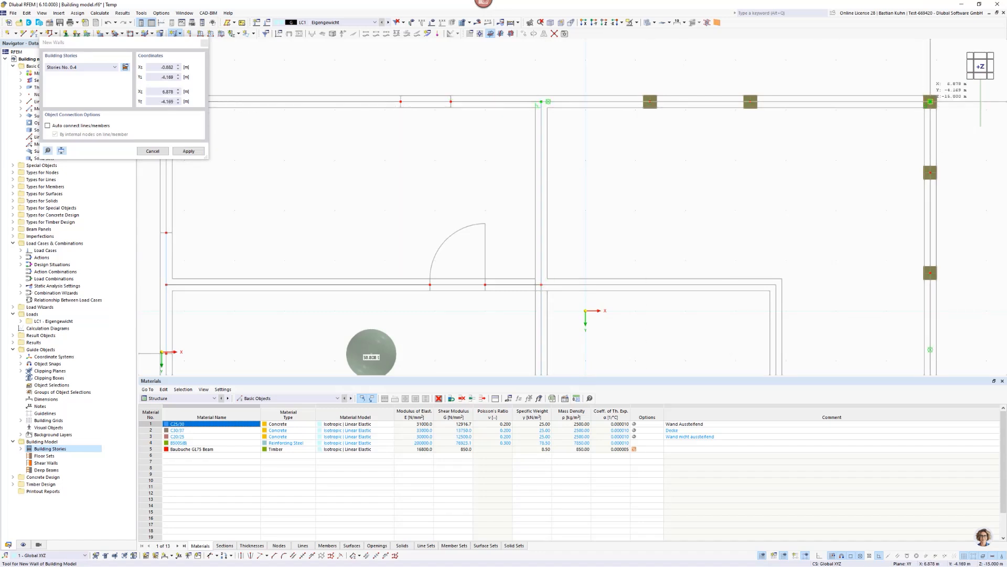
left_click(930, 101)
scroll(726, 172, "down", 5)
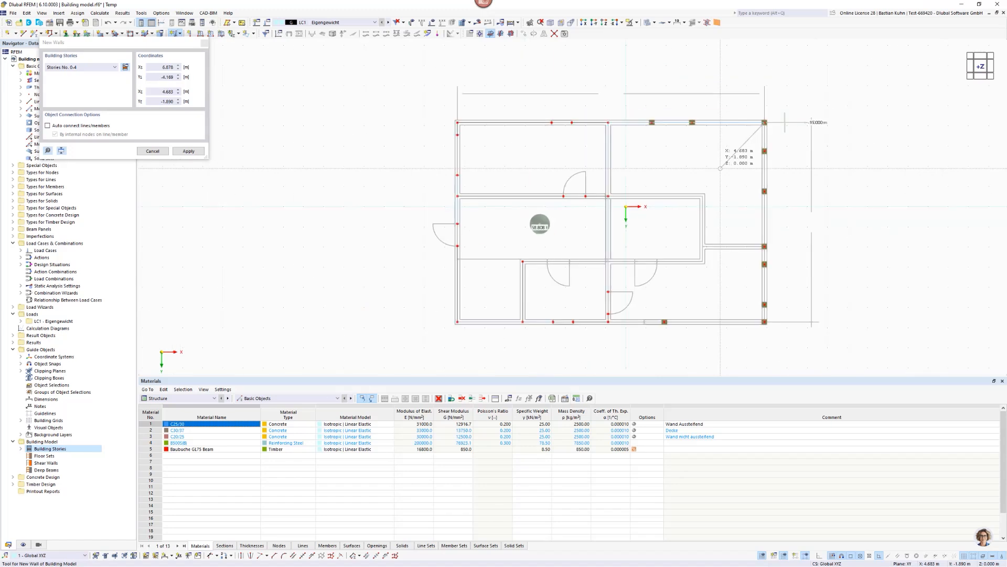
scroll(740, 282, "up", 5)
scroll(771, 345, "down", 2)
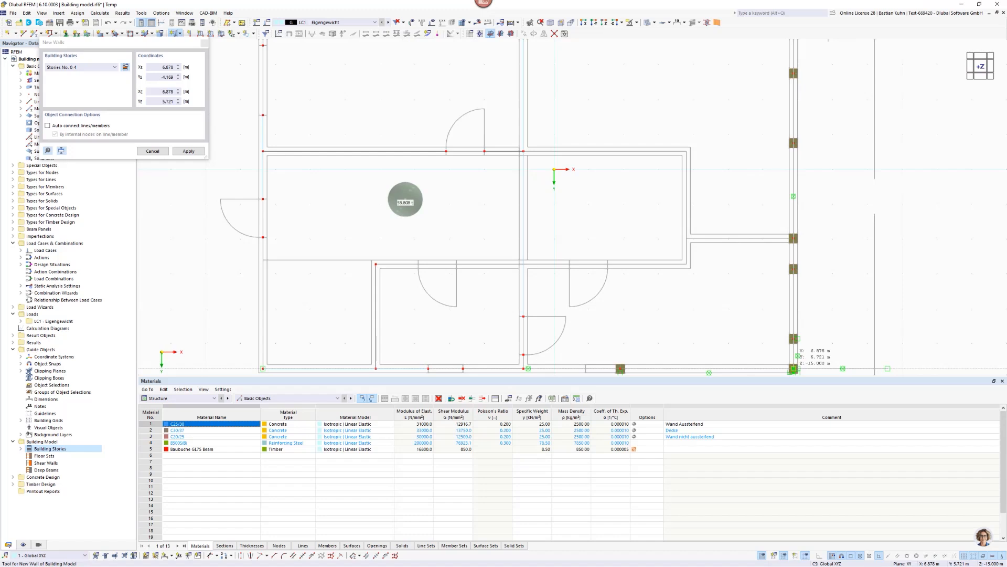
left_click(794, 369)
middle_click_drag(717, 273, 717, 120)
scroll(494, 202, "up", 3)
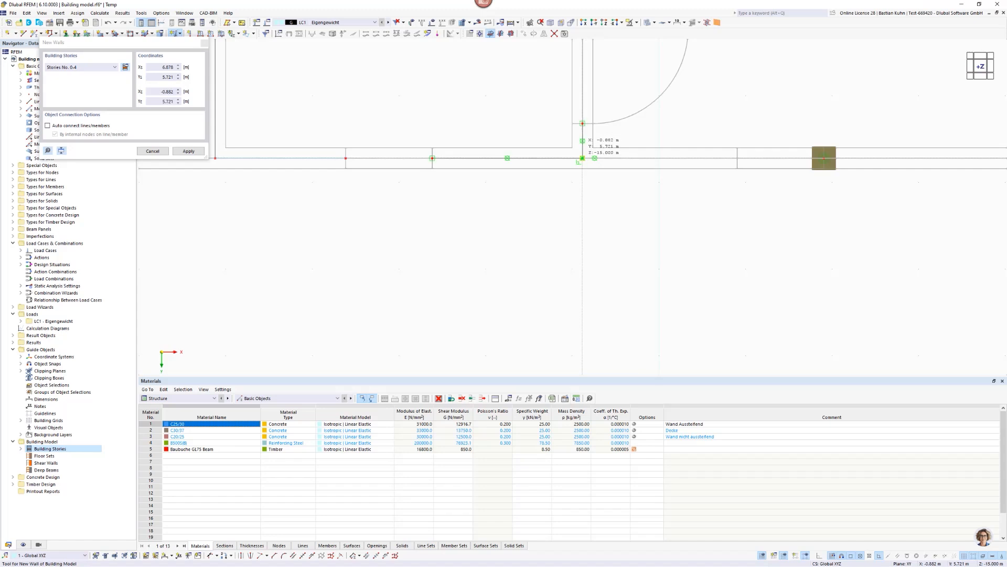
left_click(582, 158)
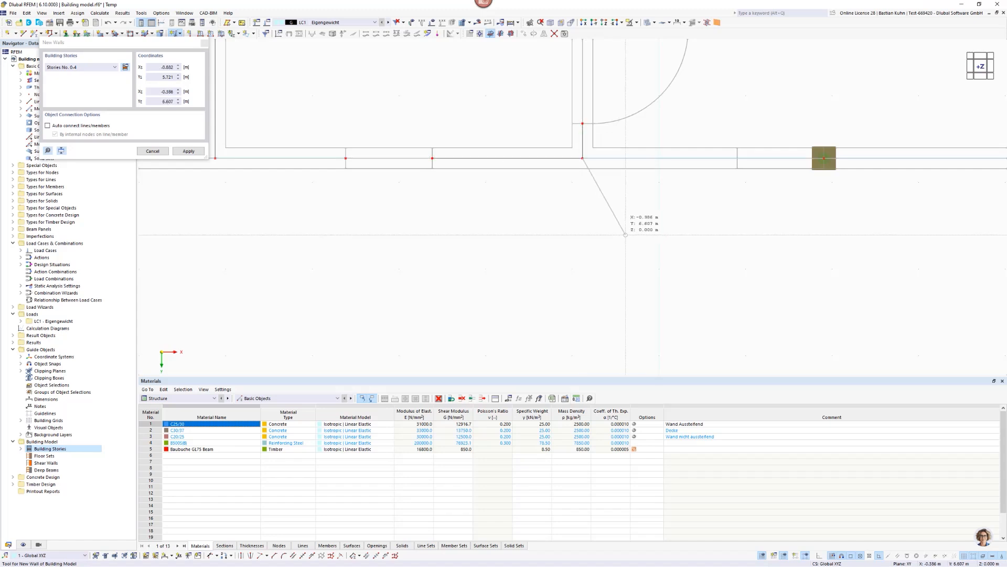
- Finish placing the load-transfer walls and return the model to the +Z plan view
scroll(626, 235, "down", 3)
middle_click_drag(573, 285, 523, 232, "ctrl")
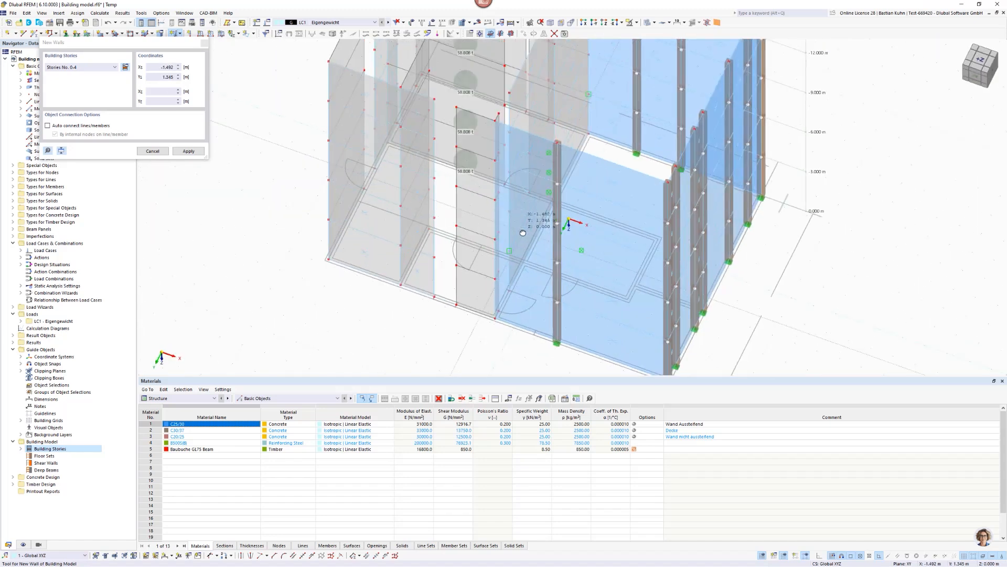
left_click(605, 23)
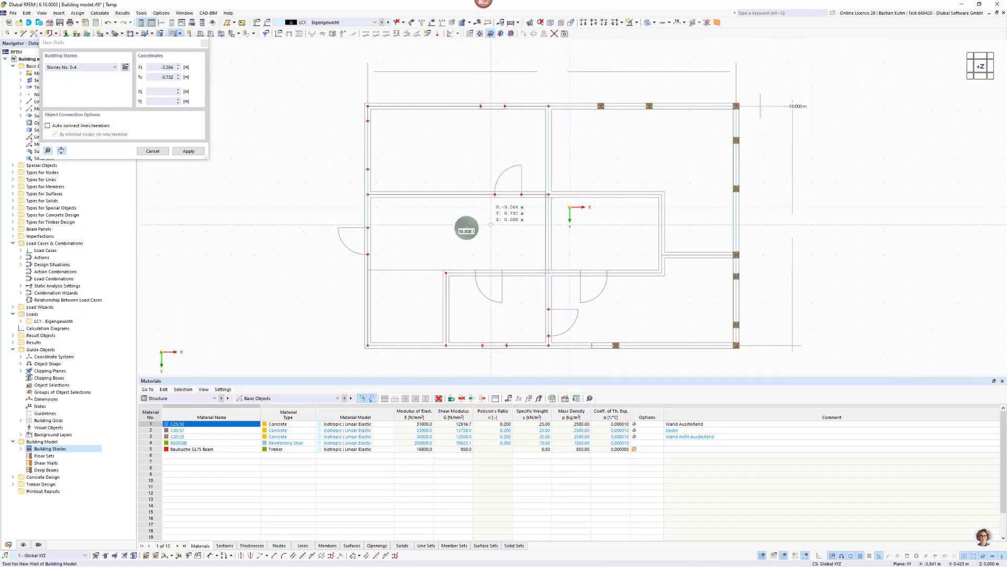
key("Escape")
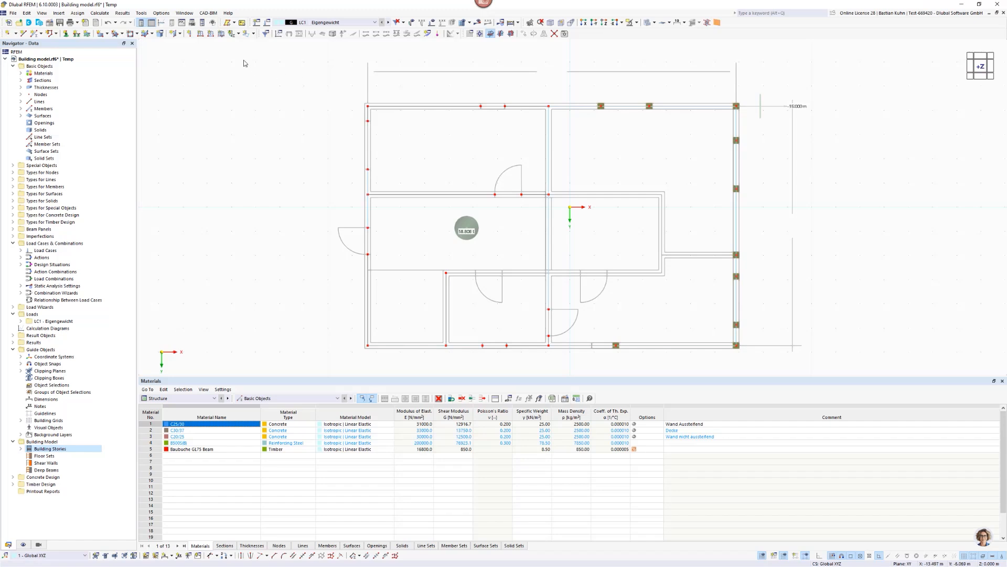
- Start a new wall with stiffness type Standard and create a new thickness of type Wall - Shear-Free for it
left_click(175, 34)
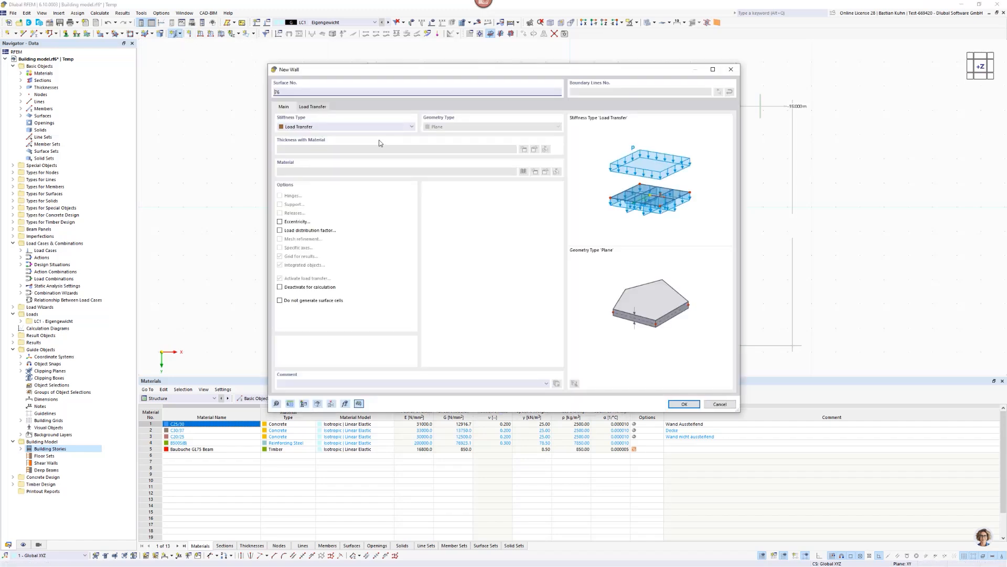
left_click(349, 127)
left_click(349, 132)
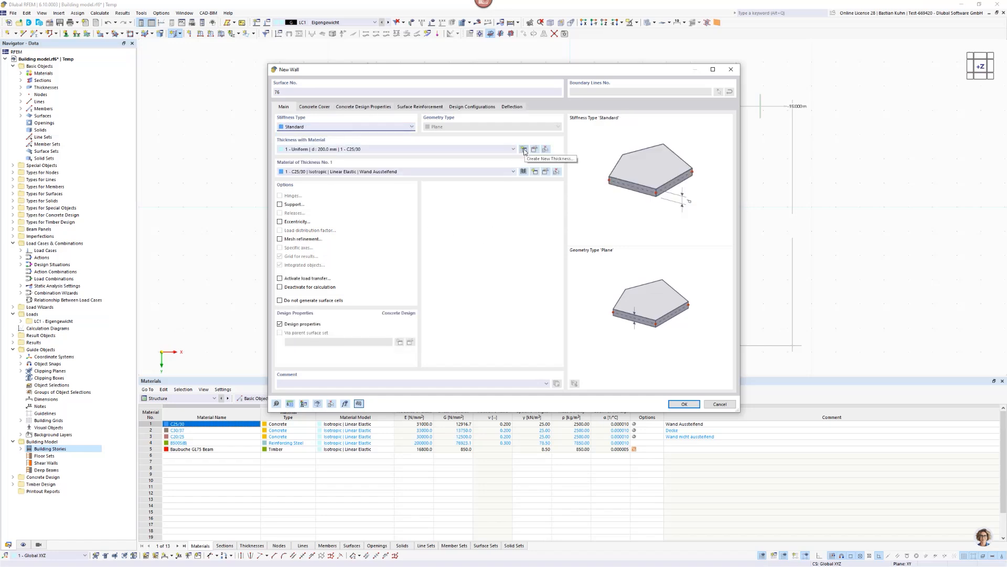
left_click(523, 150)
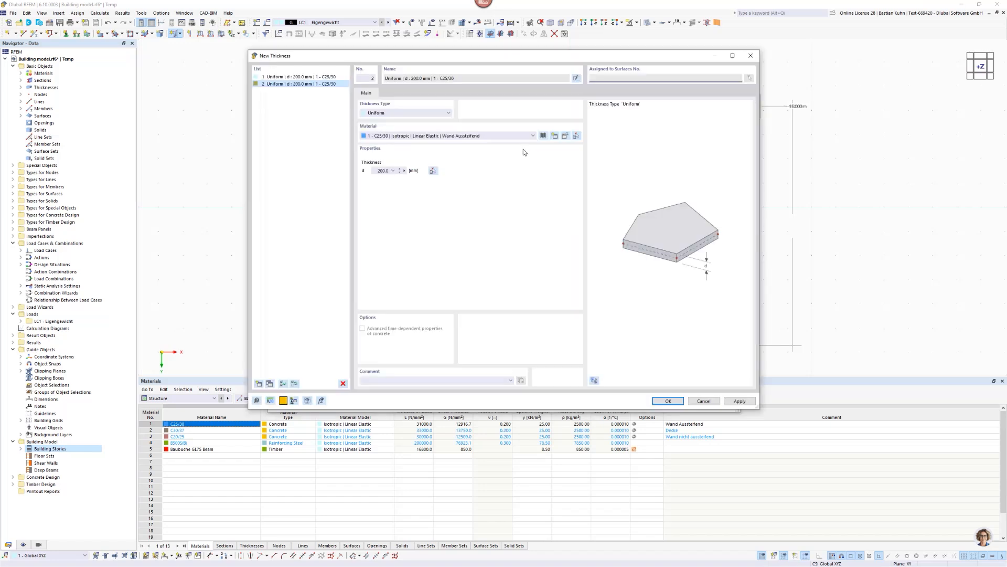
left_click(435, 115)
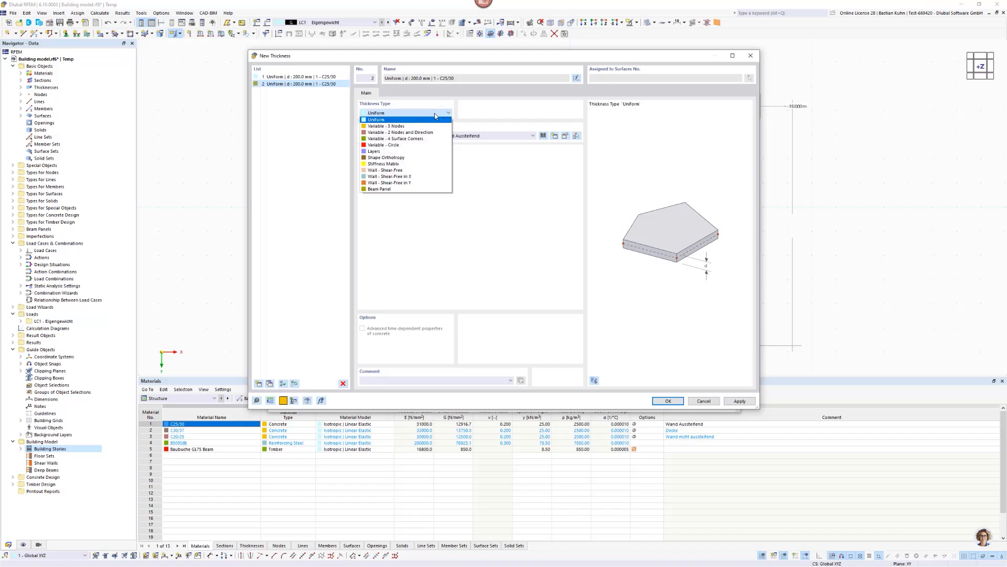
left_click(421, 171)
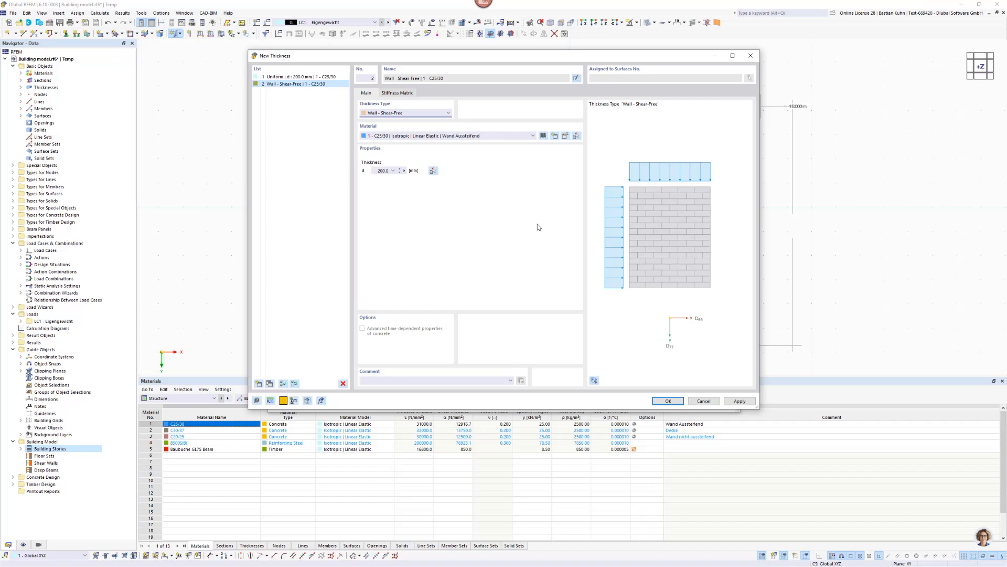
- Assign material 3 - C20/25 (Wand nicht aussteifend) to the shear-free thickness and set its thickness to 175 mm
left_click(528, 138)
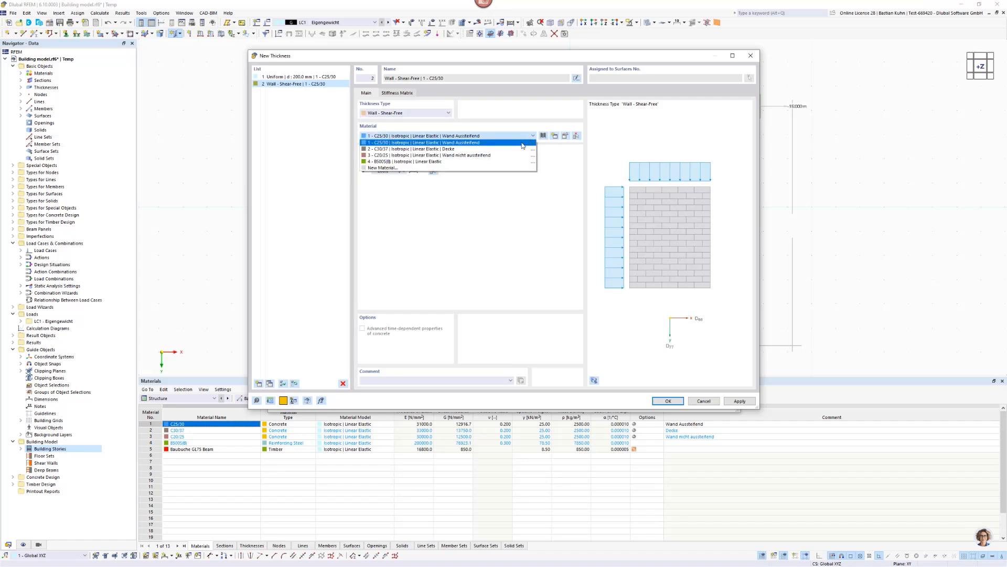
left_click(517, 157)
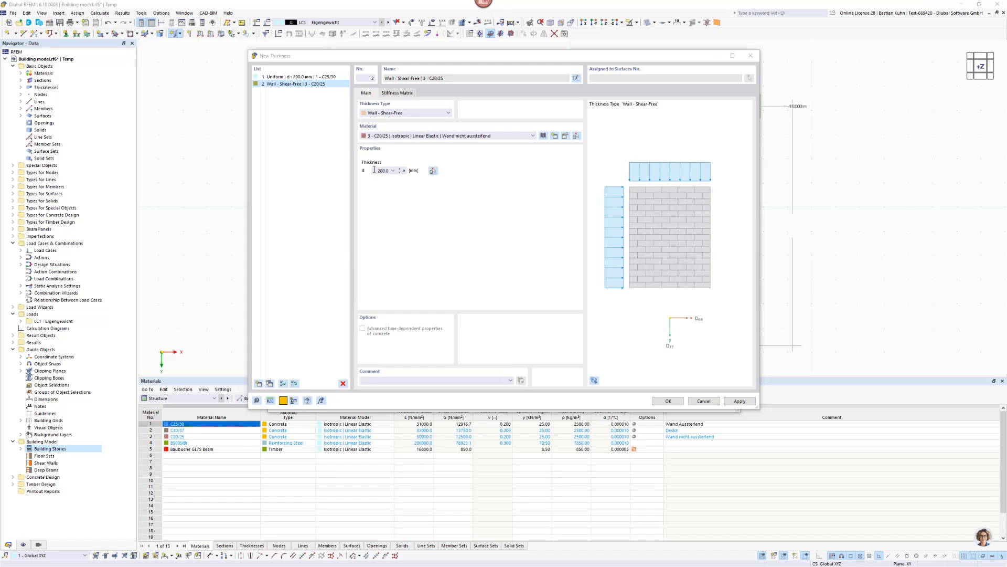
left_click_drag(374, 170, 448, 170)
type("175")
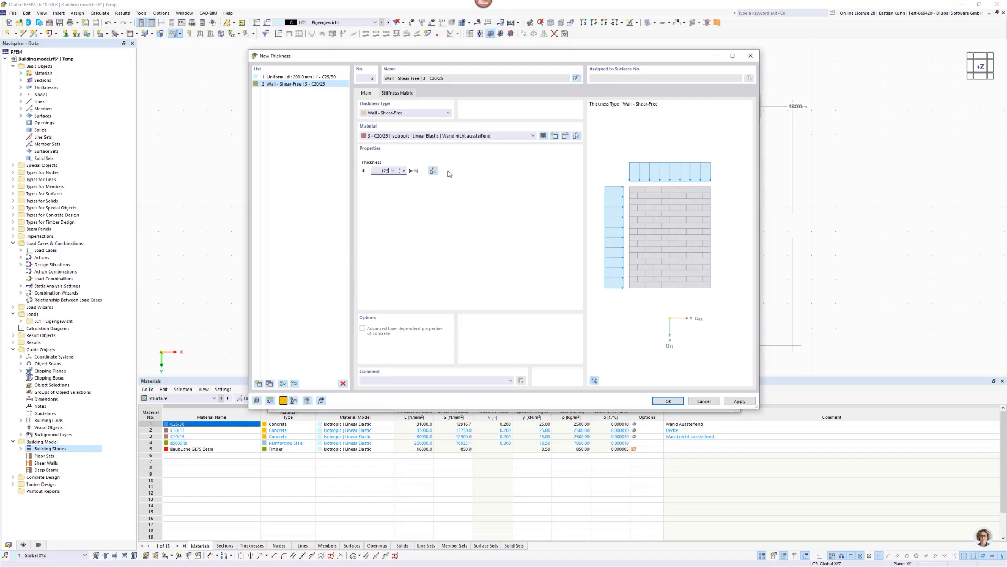
key("Tab")
- Make material C20/25 user-defined and set its Poisson's ratio to 0
left_click(565, 136)
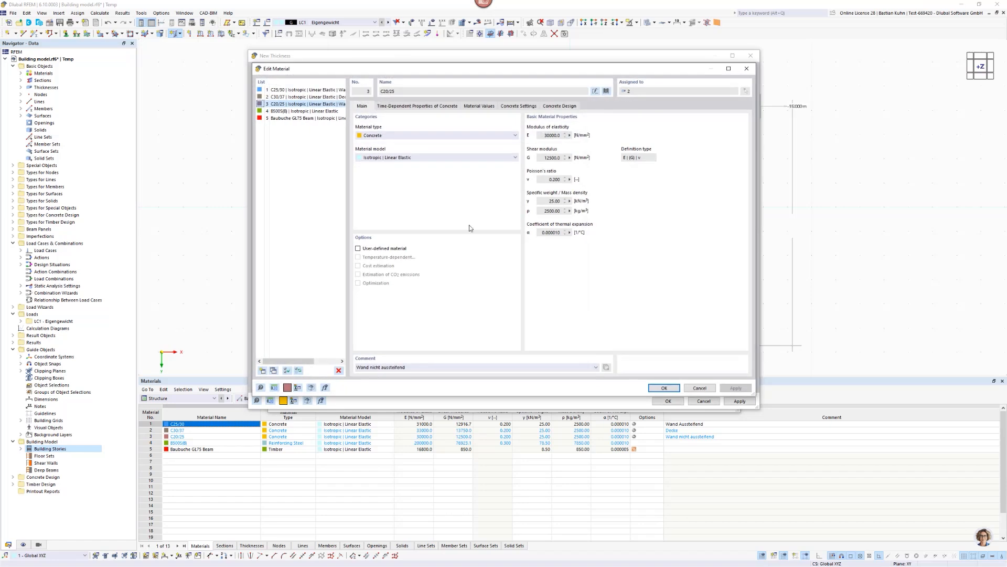
left_click(358, 248)
left_click(552, 179)
type("0")
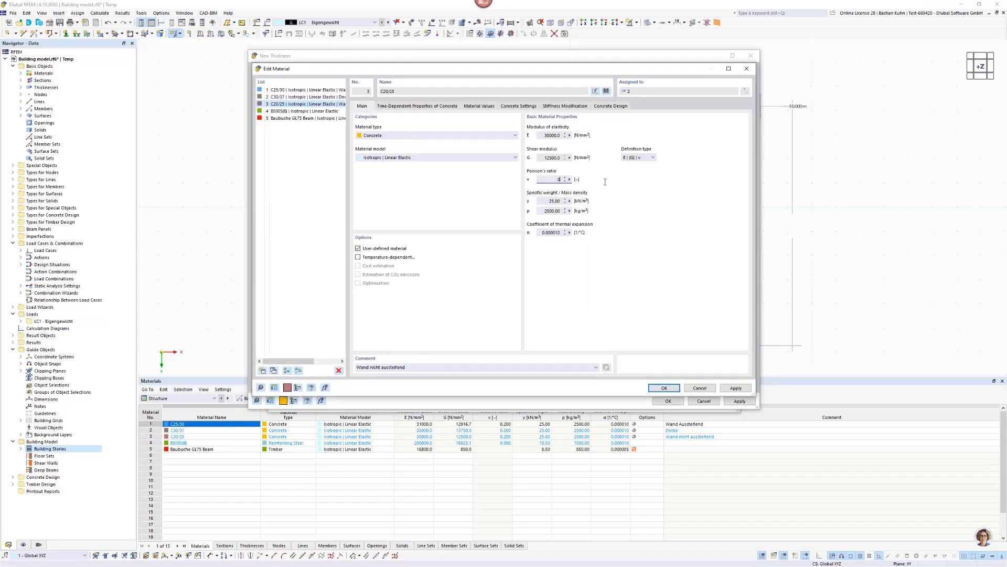
left_click(547, 158)
left_click(659, 388)
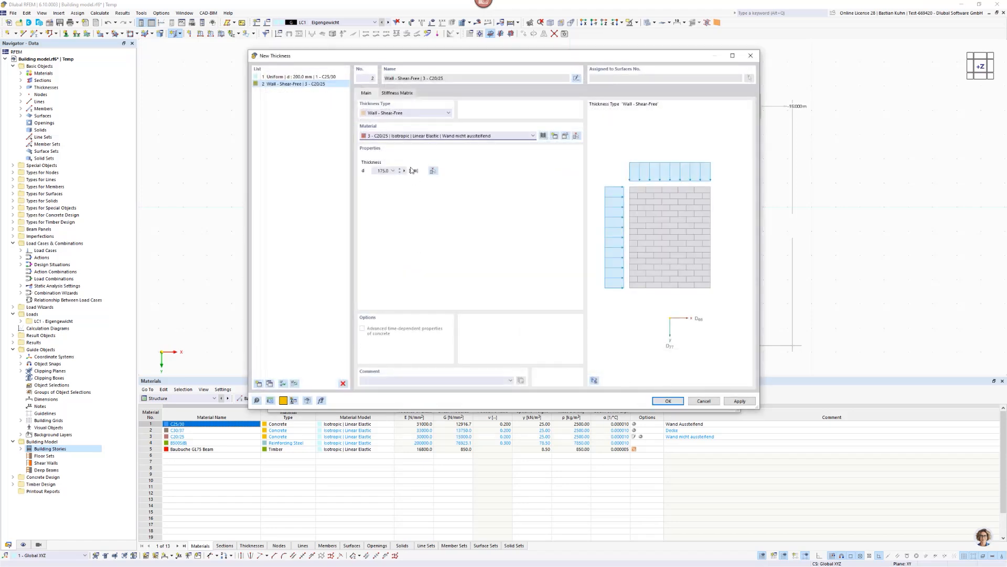
- Check the membrane stiffness elements D66 and D77 of the shear-free thickness, and accept the thickness and the wall definition
left_click_drag(492, 60, 609, 107)
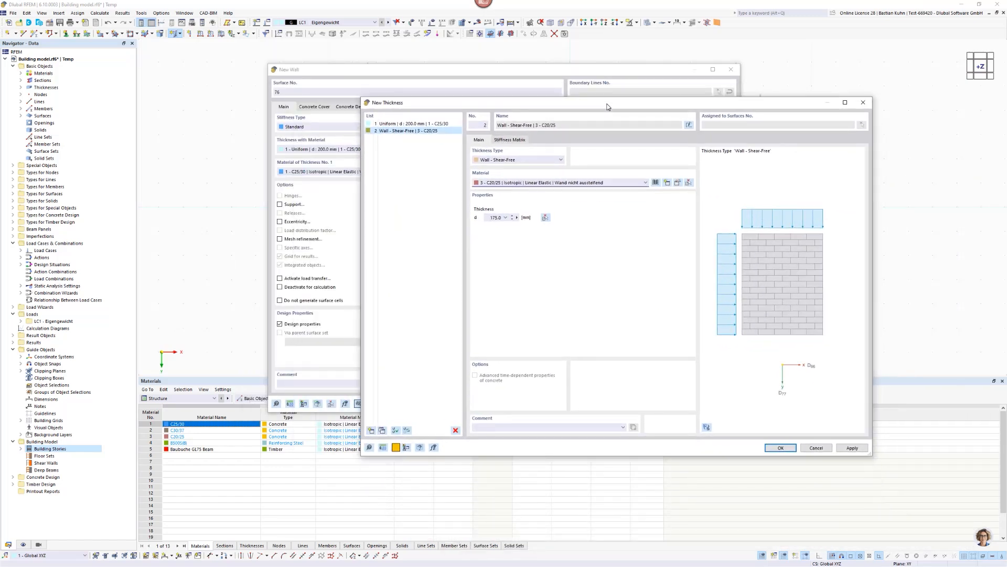
left_click(511, 141)
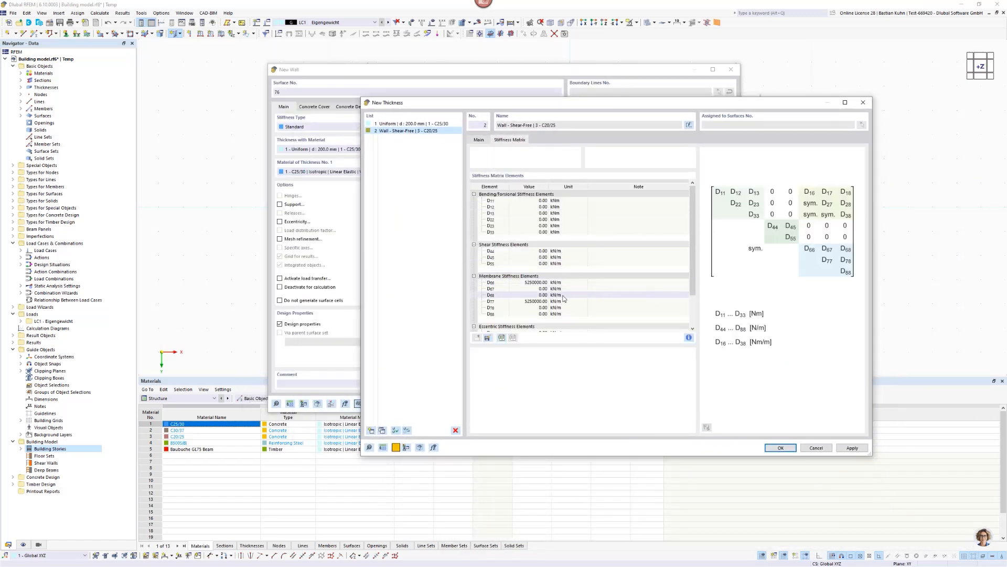
left_click(530, 283)
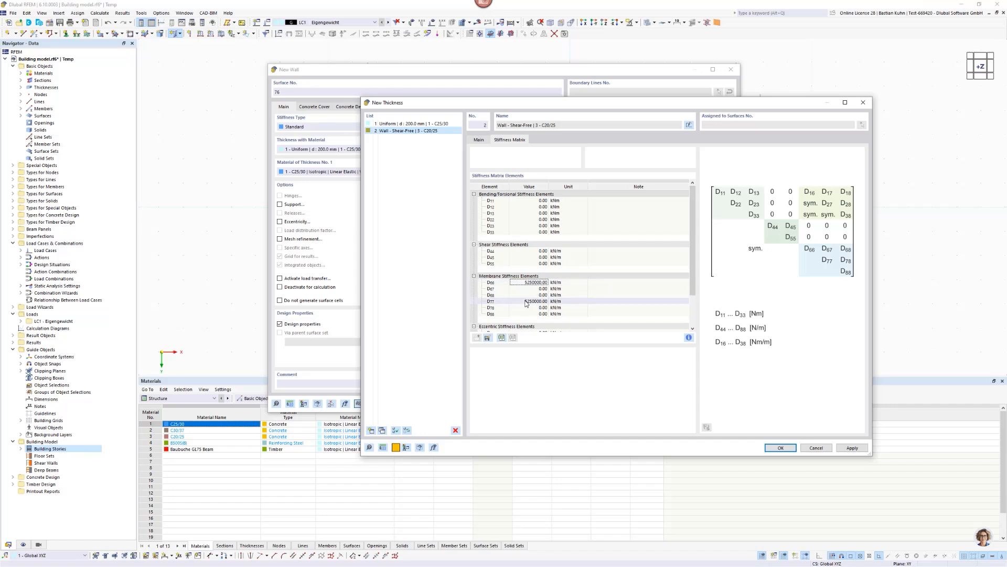
left_click(526, 302)
left_click(529, 284)
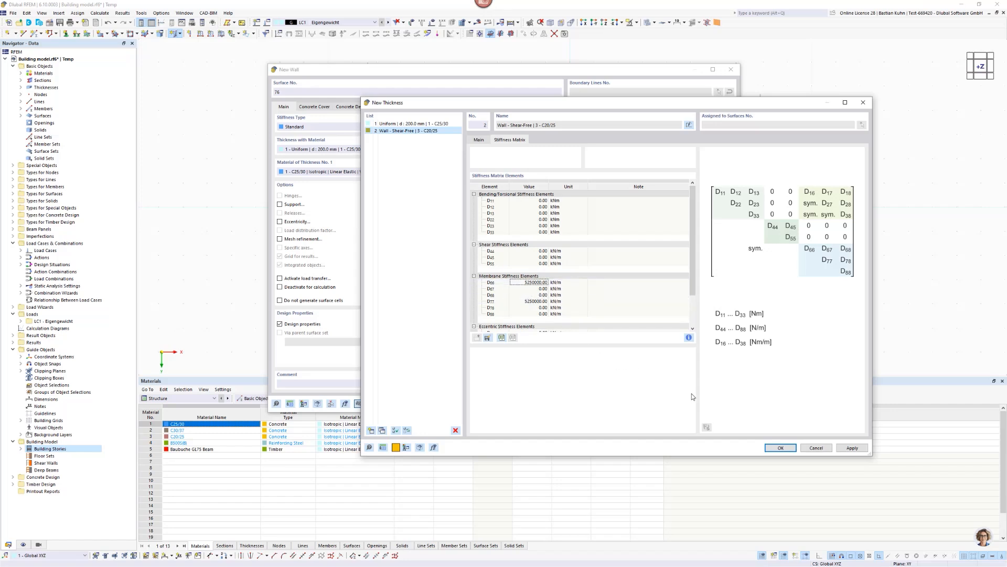
left_click(779, 448)
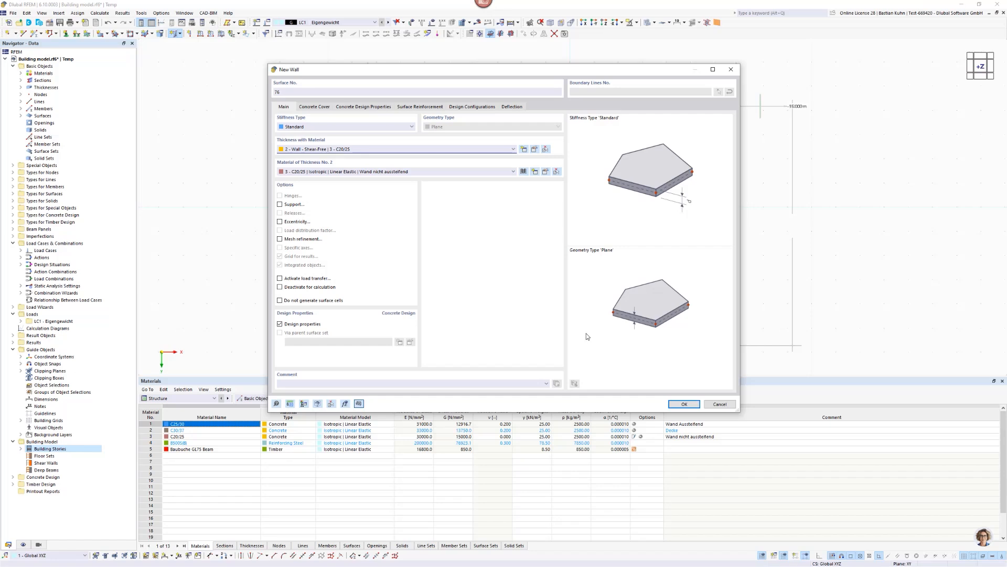
left_click(684, 405)
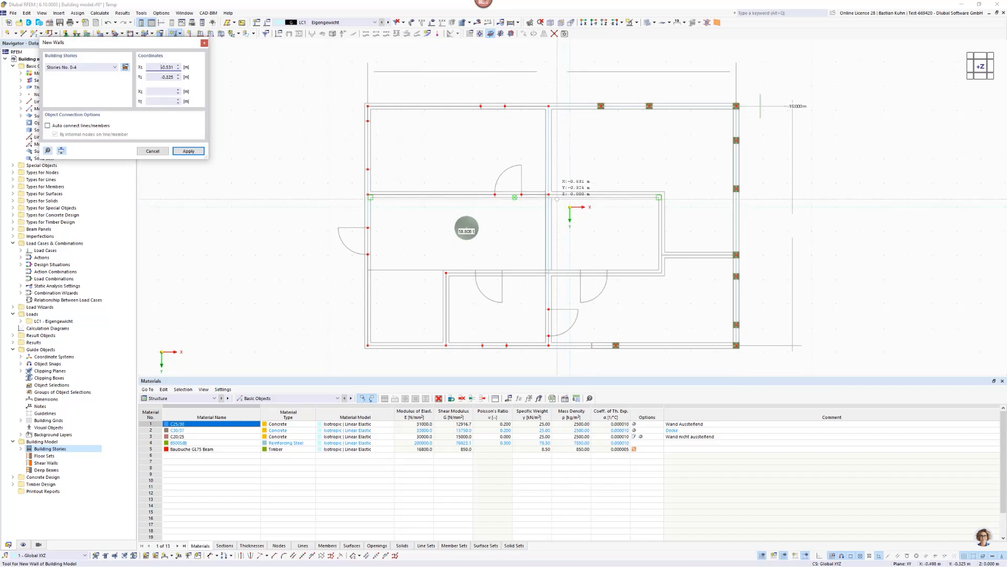
- Draw a shear-free wall in stories 0-4 from X -0.882, Y -0.519 m to X 3.798, Y -0.519 m
scroll(529, 224, "up", 3)
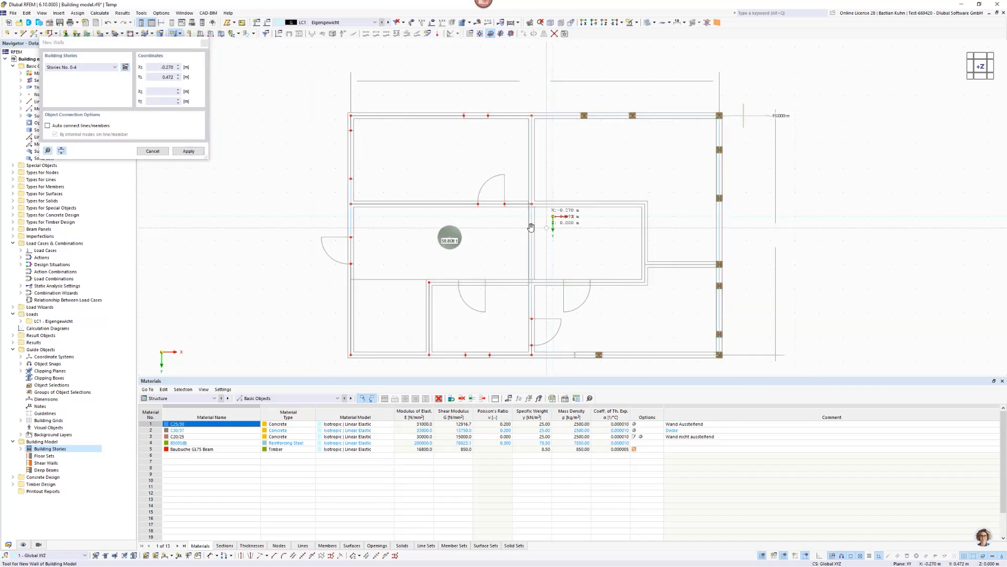
scroll(528, 226, "up", 2)
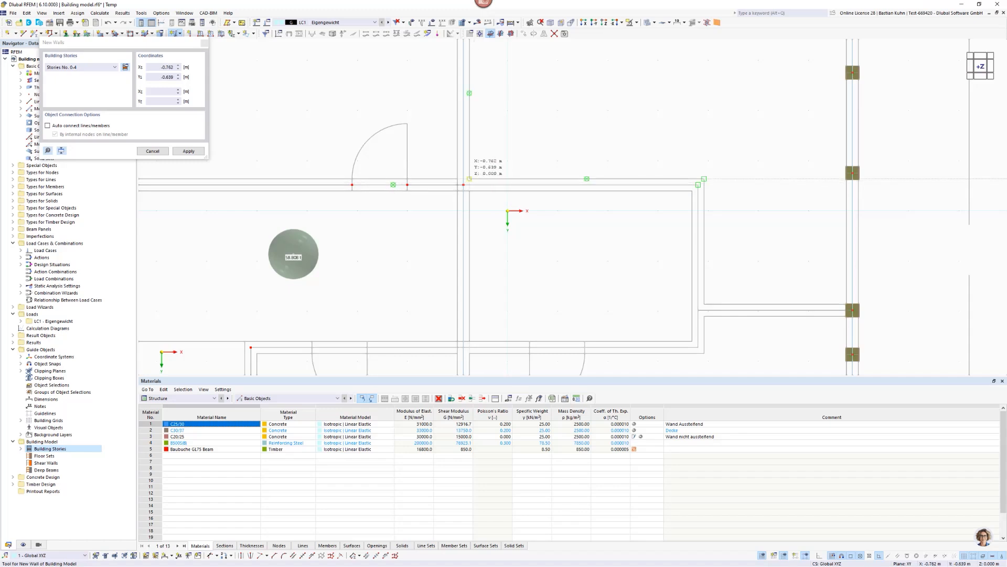
left_click(463, 185)
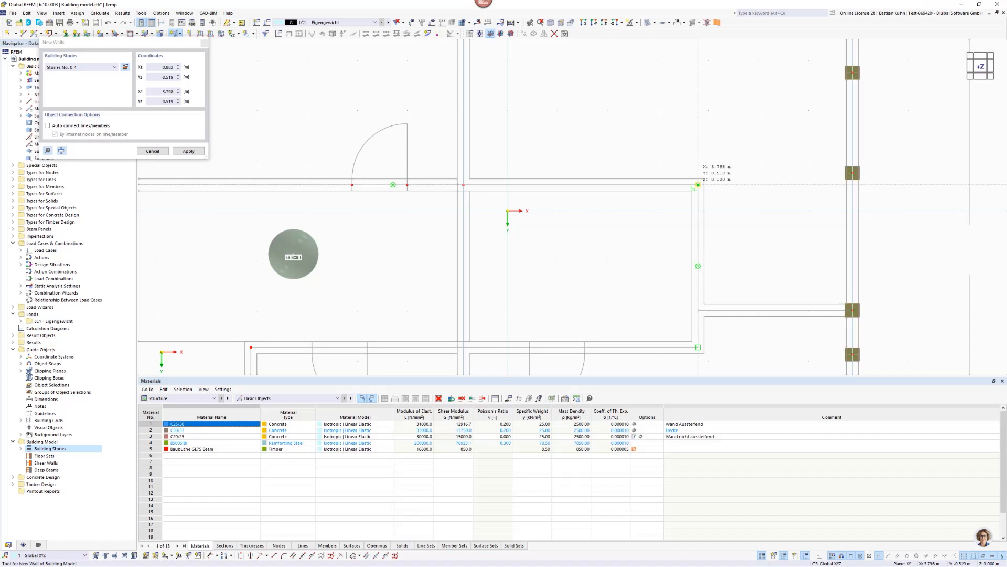
left_click(698, 185)
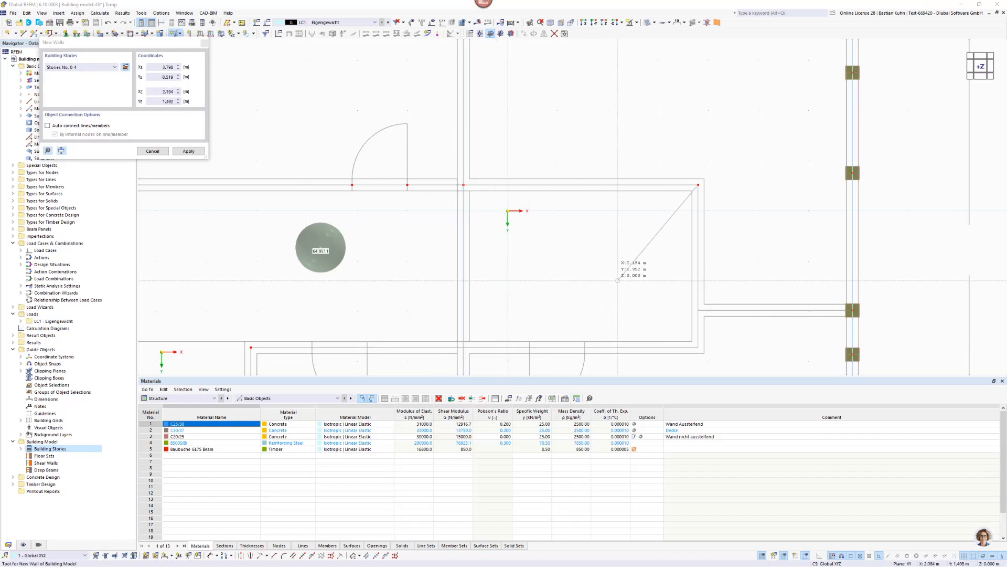
key("Escape")
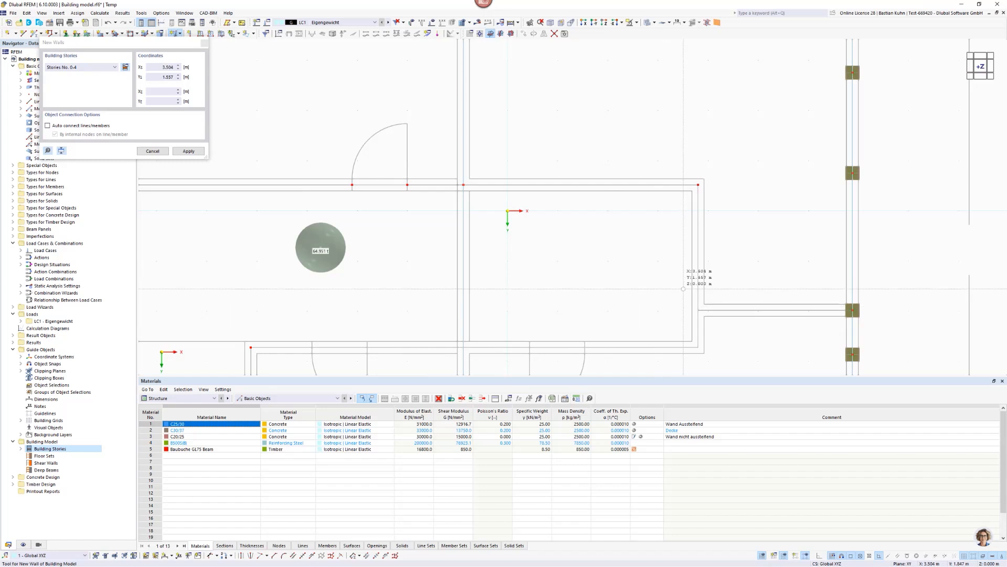
- Draw shear-free walls in stories 0-4 from X 3.798, Y -0.519 m to Y 1.881 m, and from there to the column at X 6.878 m
left_click(698, 185)
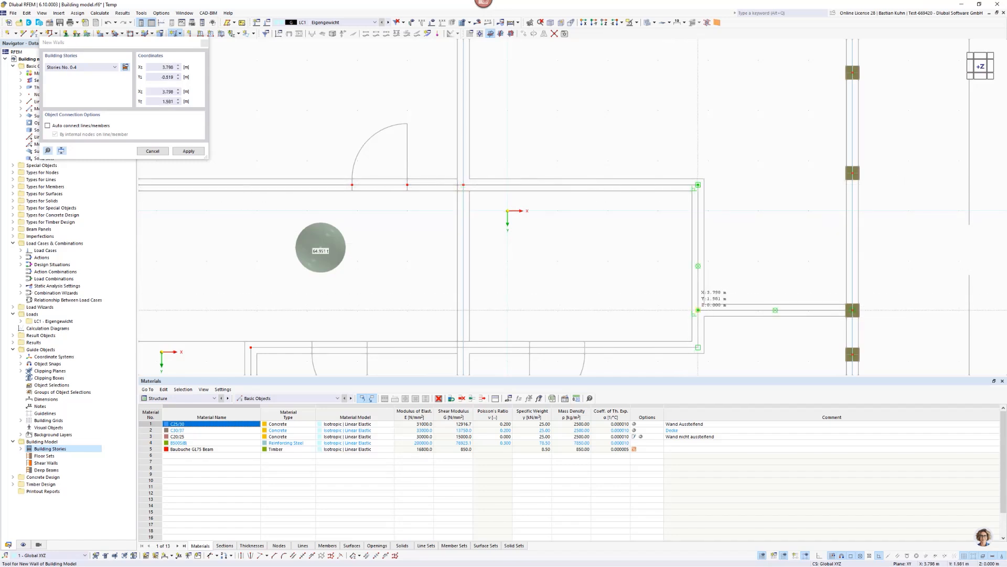
left_click(698, 310)
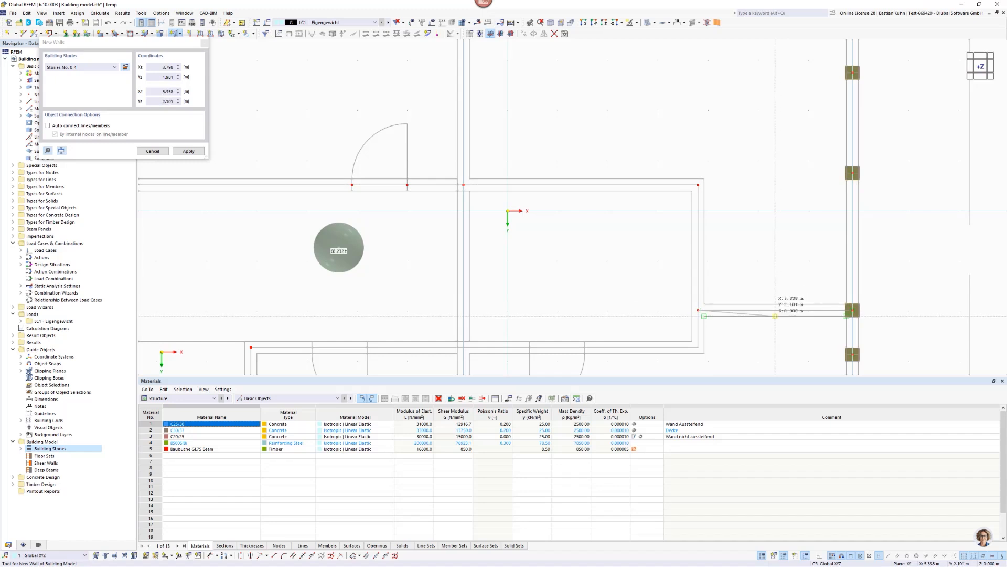
left_click(698, 310)
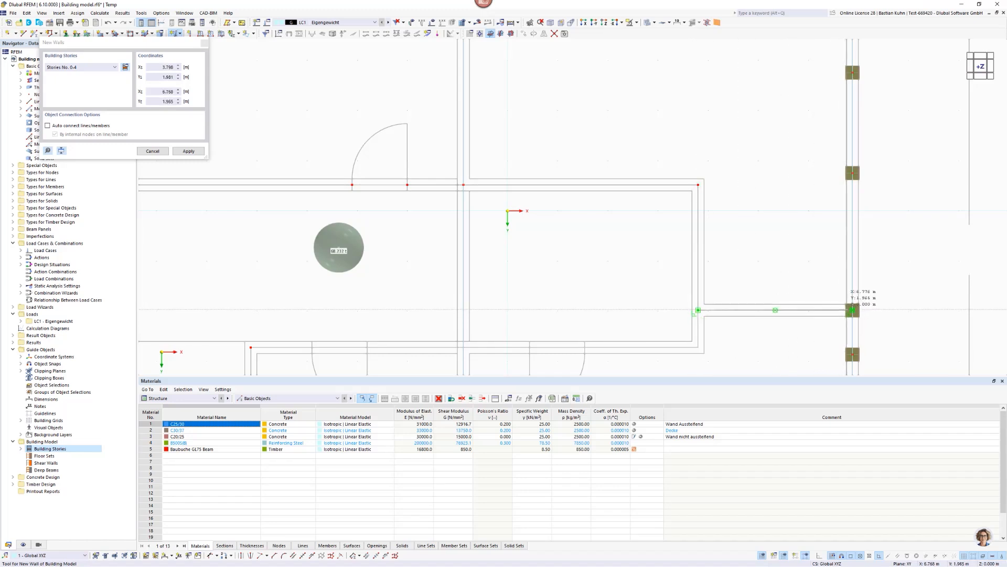
left_click(852, 310)
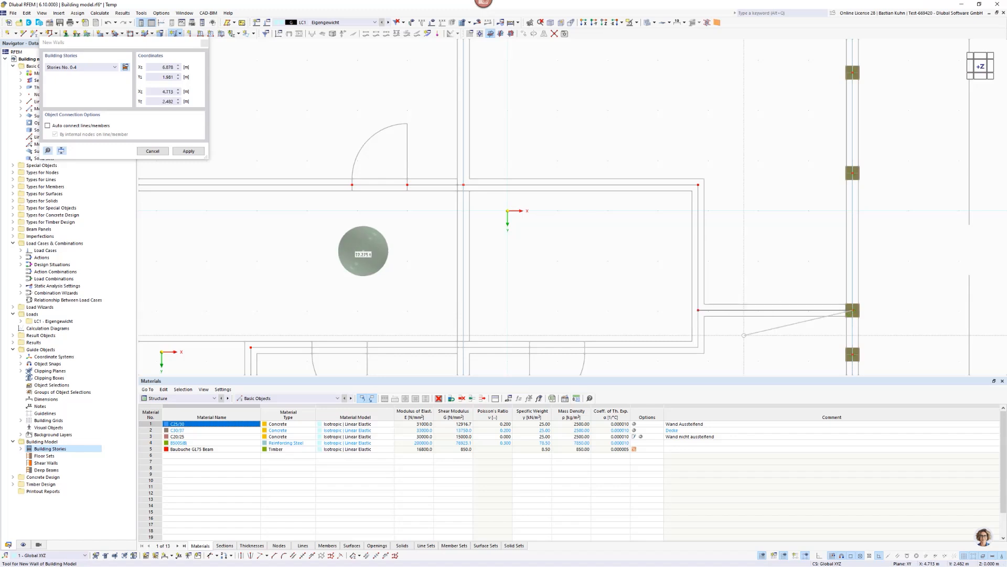
- Draw shear-free walls from X 3.798, Y 1.881 m to the corner at Y 2.721 m, and from there to the door edge at X 1.538 m
scroll(723, 231, "down", 3)
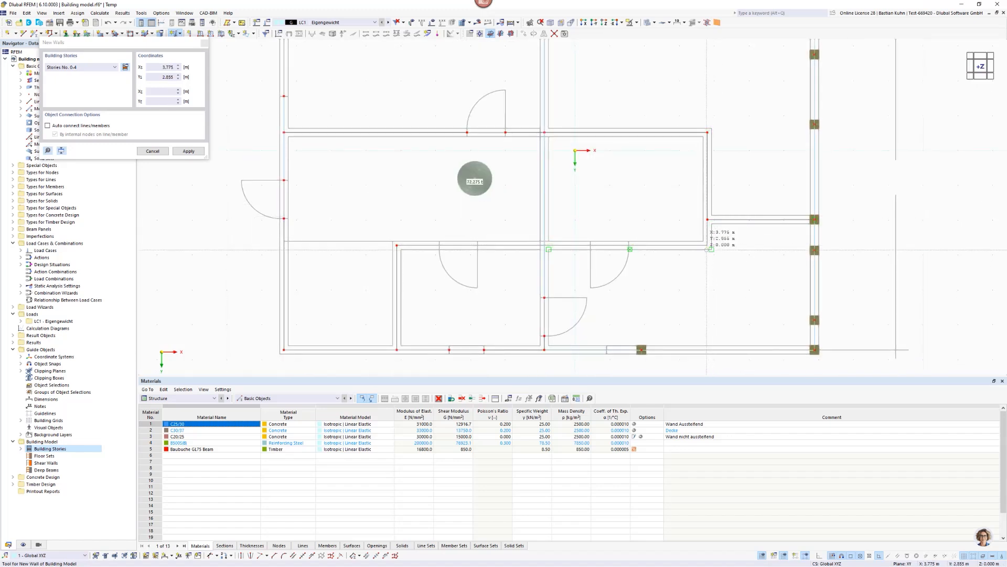
scroll(722, 231, "up", 3)
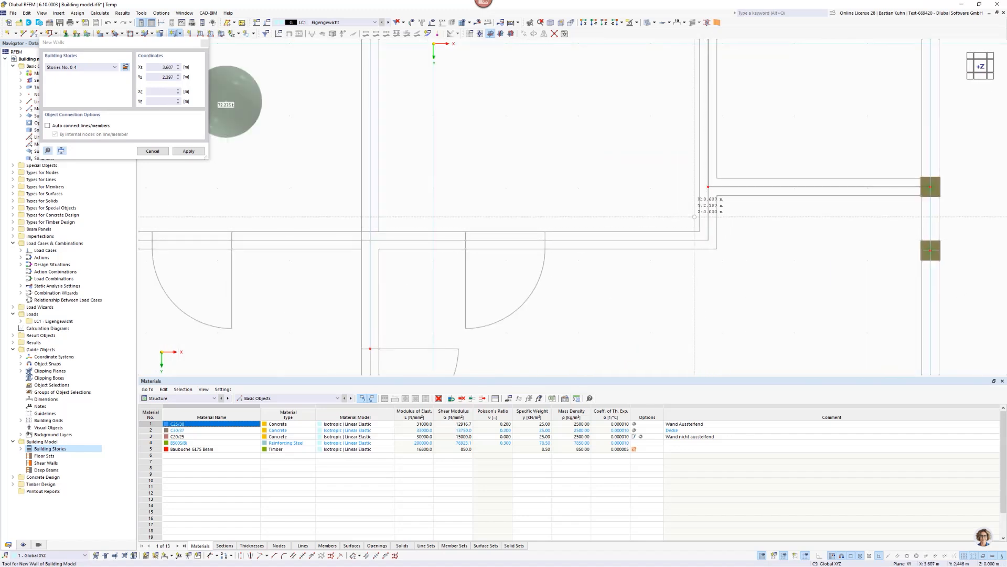
left_click(709, 186)
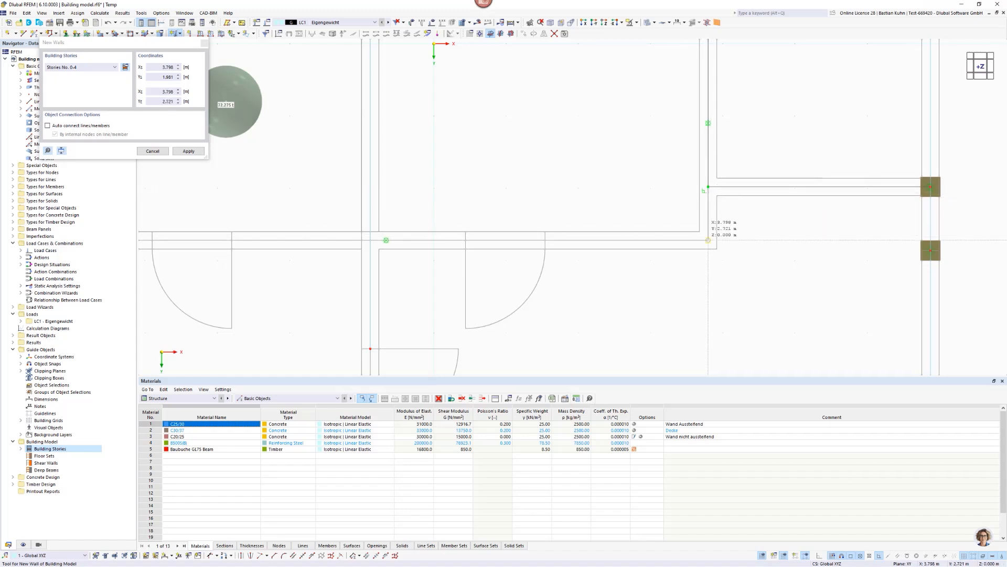
left_click(708, 240)
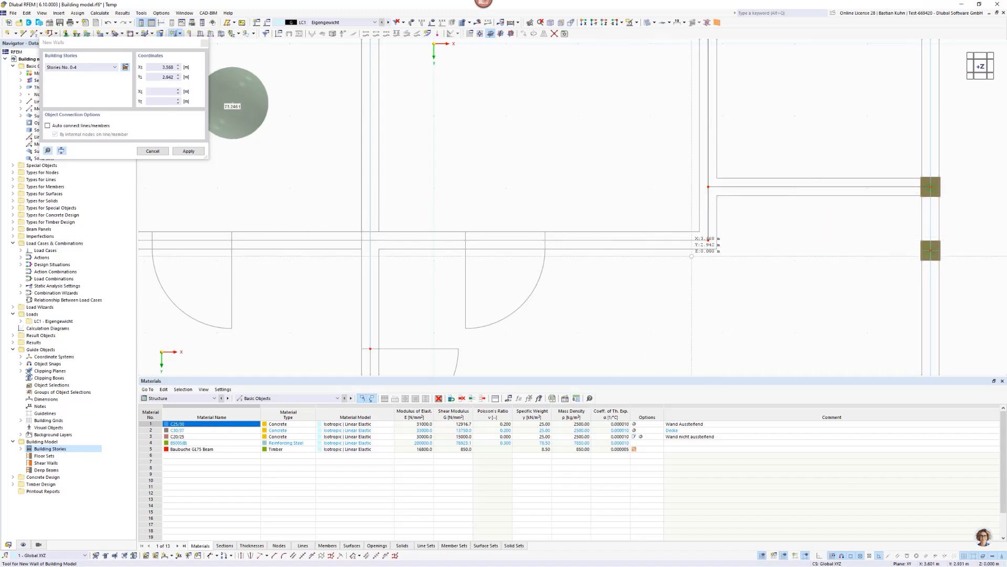
left_click(708, 240)
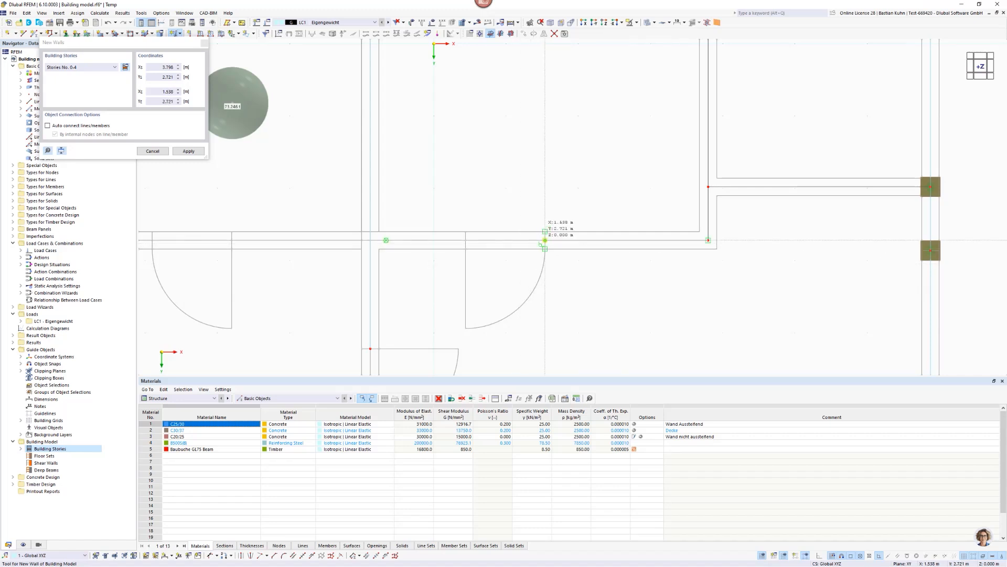
left_click(544, 240)
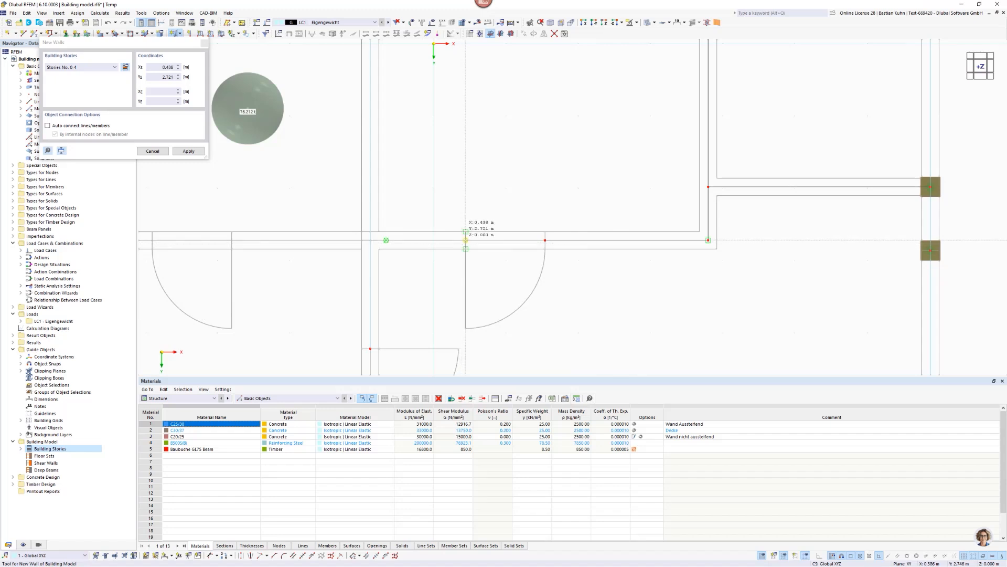
- Draw a shear-free wall in stories 0-4 from X 0.438, Y 2.721 m to X -0.882, Y 2.721 m and finish wall placement
left_click(465, 241)
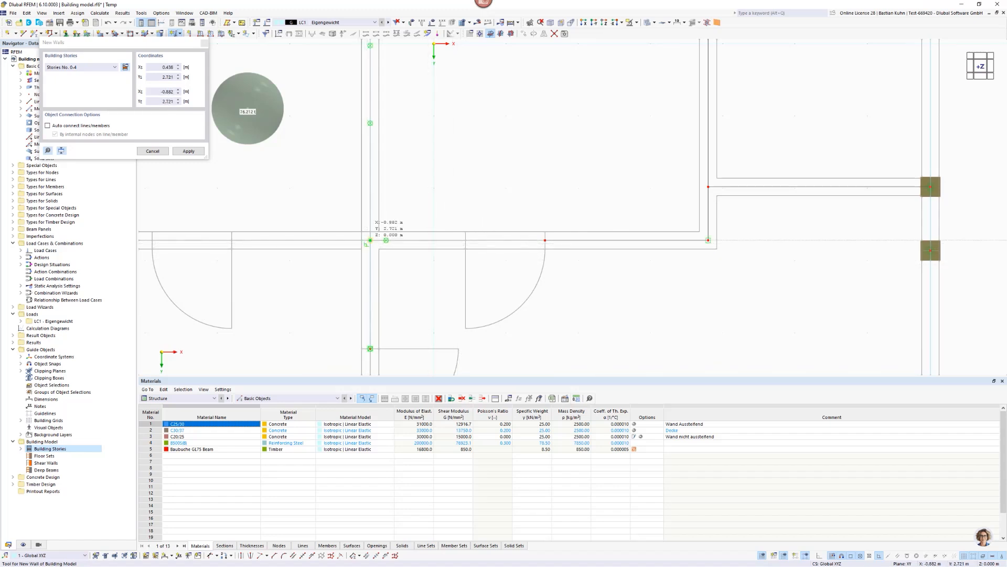
left_click(370, 240)
scroll(437, 287, "down", 5)
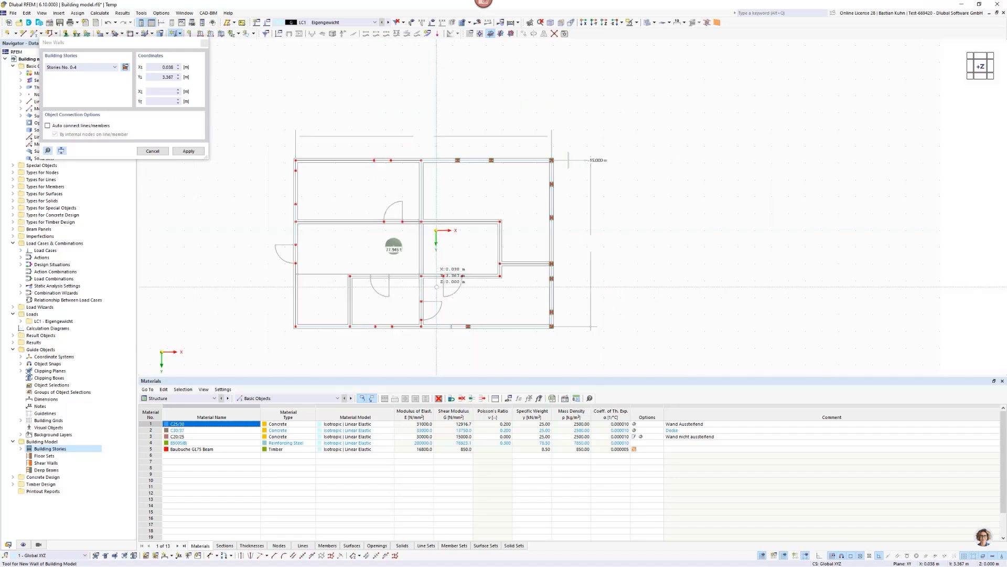
middle_click_drag(436, 287, 398, 193, "ctrl")
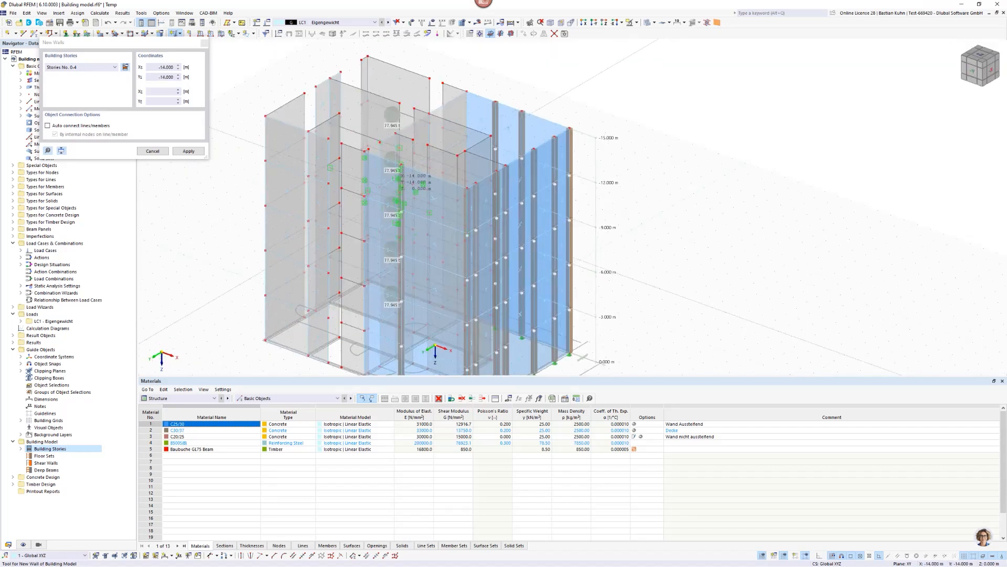
left_click(592, 23)
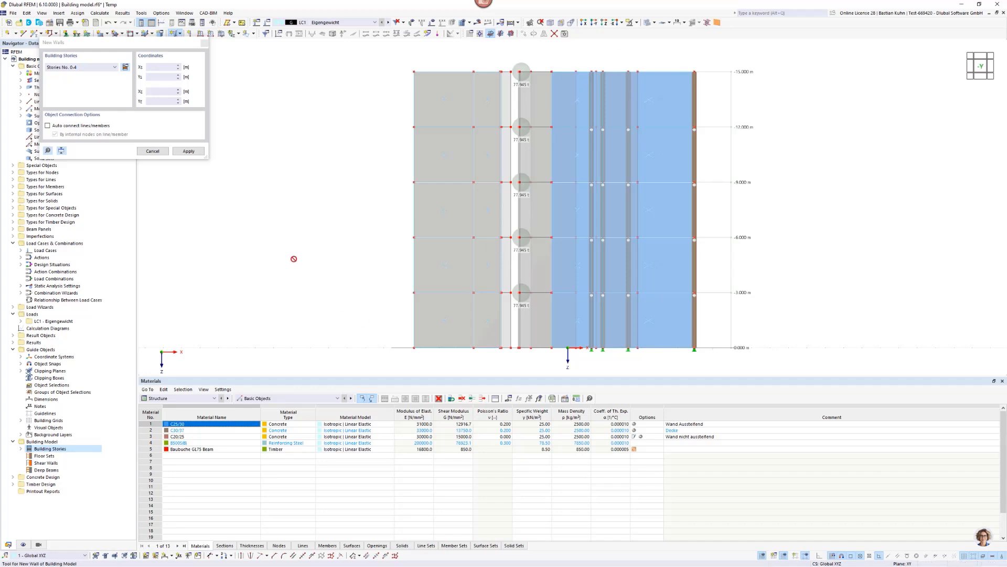
key("Escape")
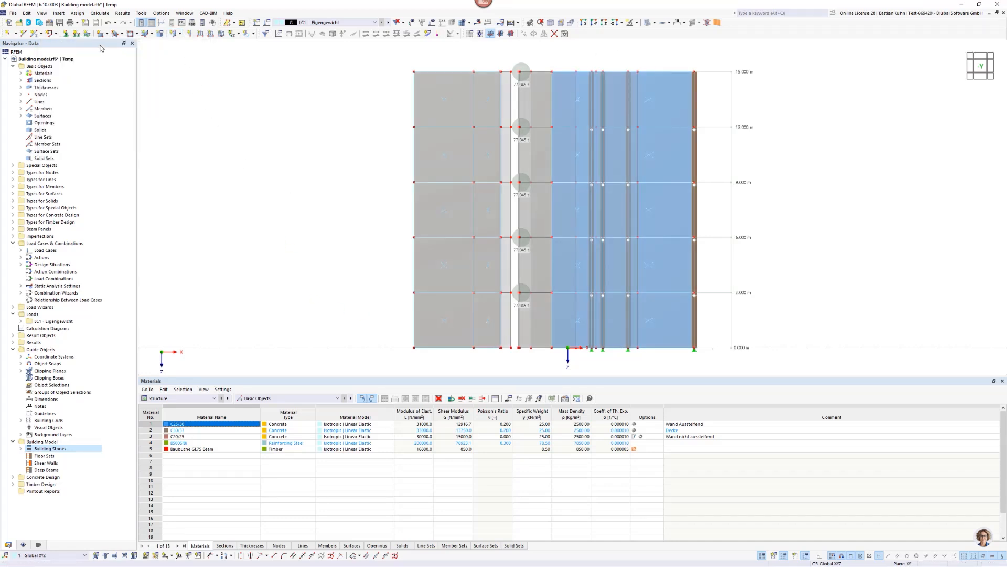
- Edit the Gelenkig line support to local xyz axes with ux released and a 6000 kN/m² spring, and accept it for assignment
left_click(77, 33)
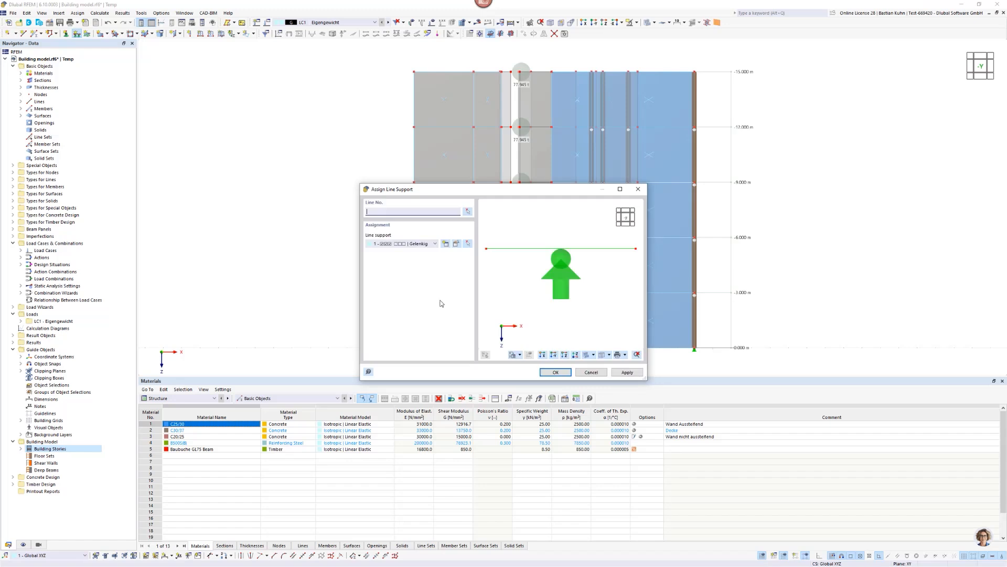
left_click(457, 244)
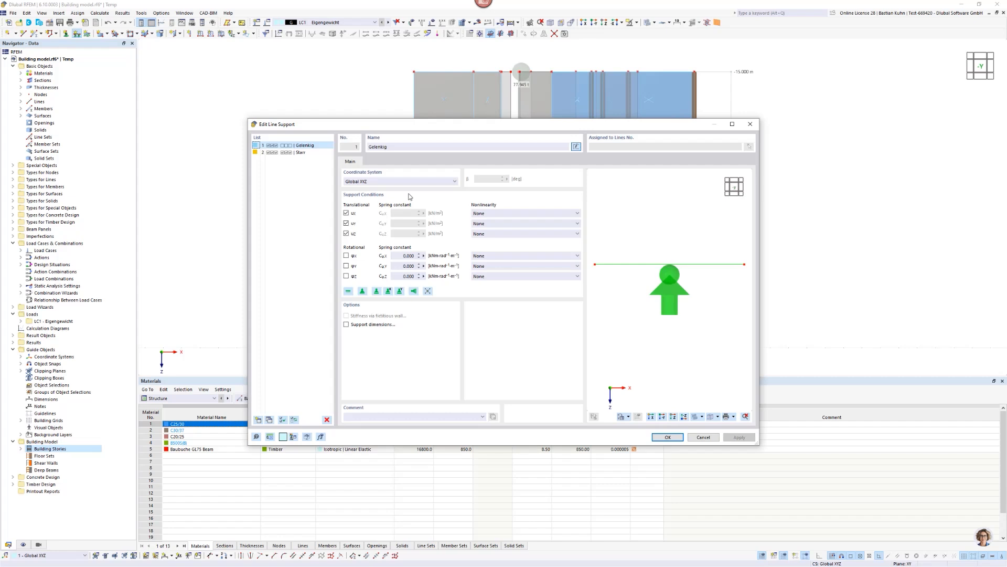
left_click(410, 181)
left_click(399, 195)
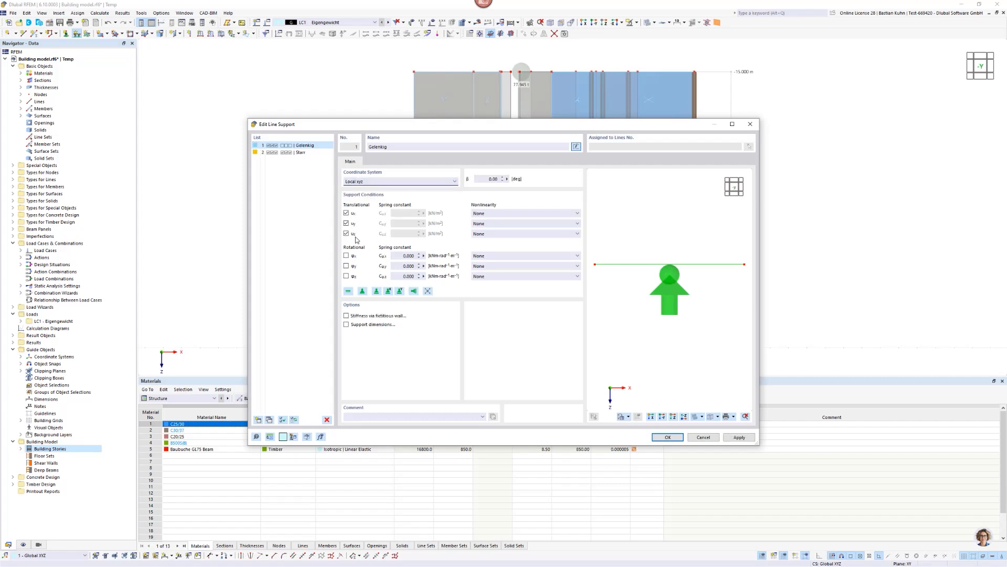
left_click(346, 213)
double_click(402, 214)
left_click_drag(563, 131, 558, 78)
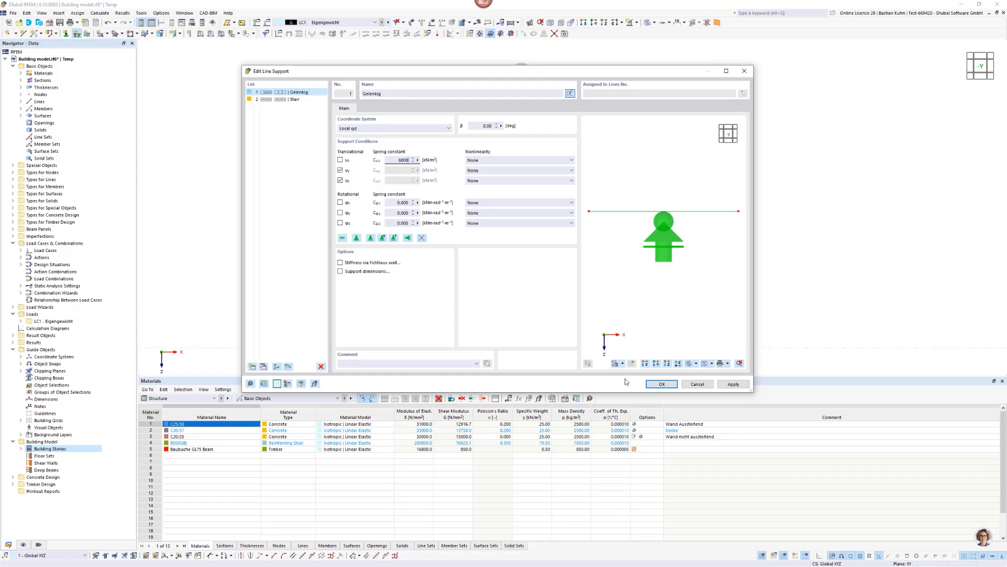
left_click(660, 385)
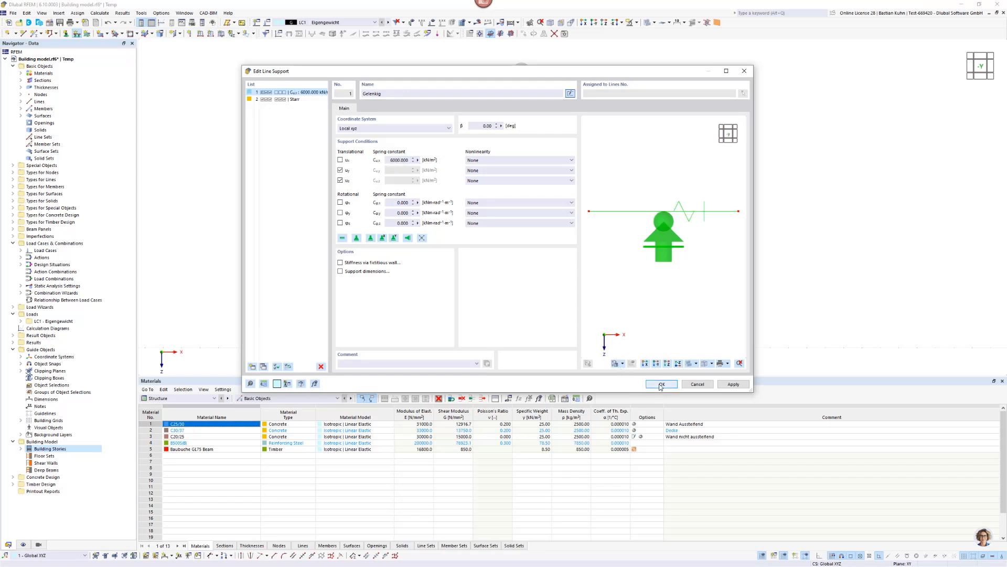
left_click(556, 373)
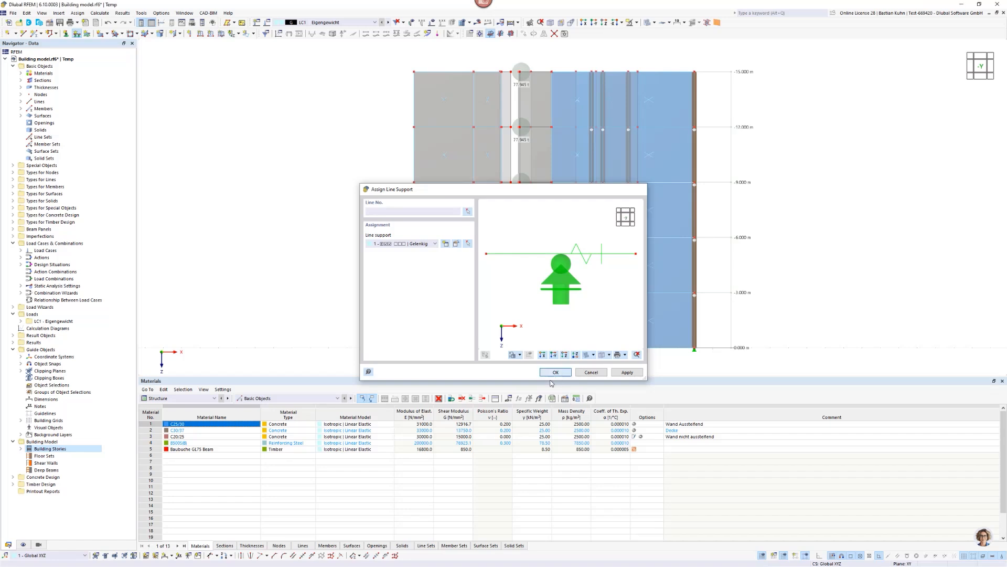
- Isolate the surfaces of stiffness type Load Transfer and invert the visibility to hide them
left_click_drag(388, 337, 390, 294)
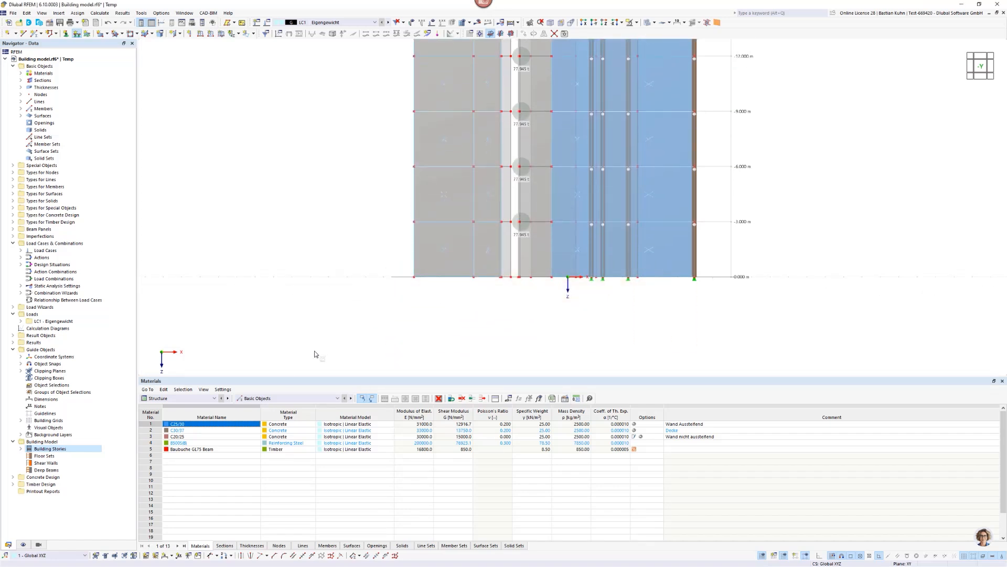
left_click(39, 545)
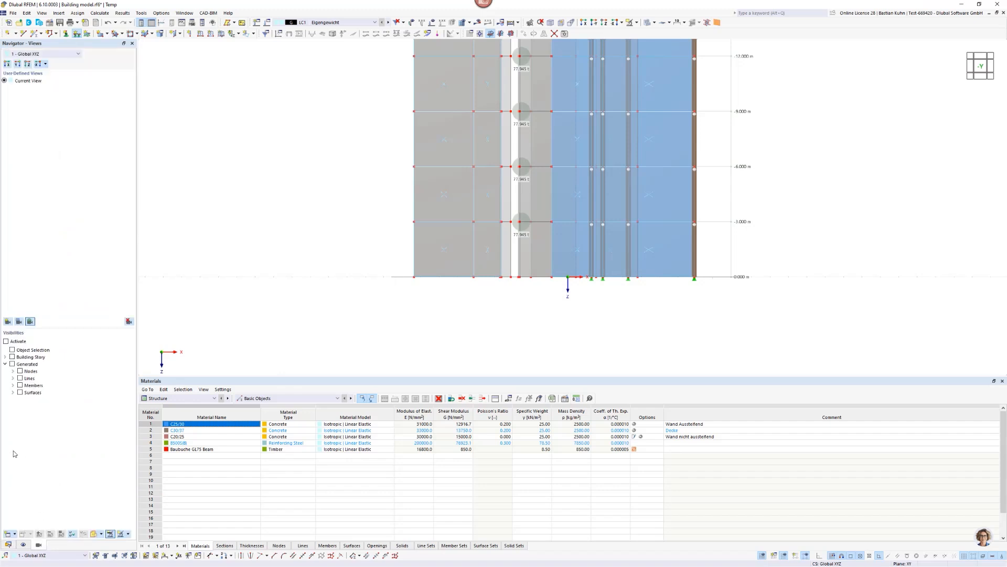
left_click(13, 392)
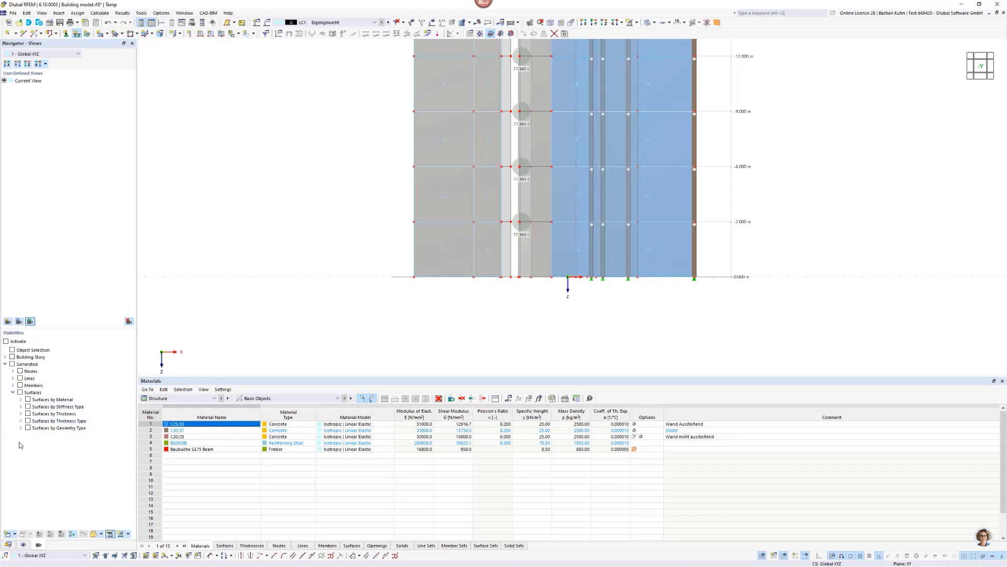
left_click(21, 414)
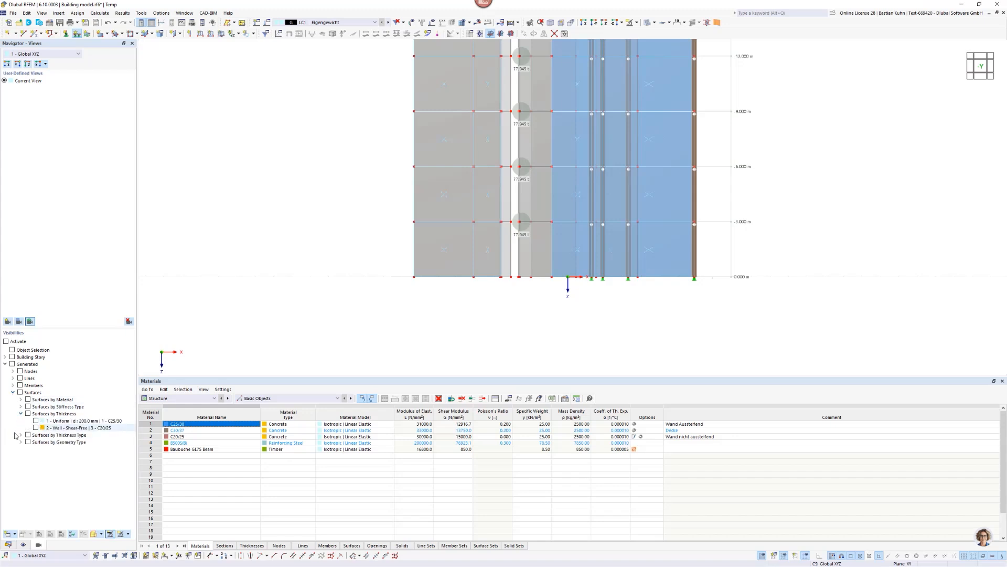
left_click(20, 407)
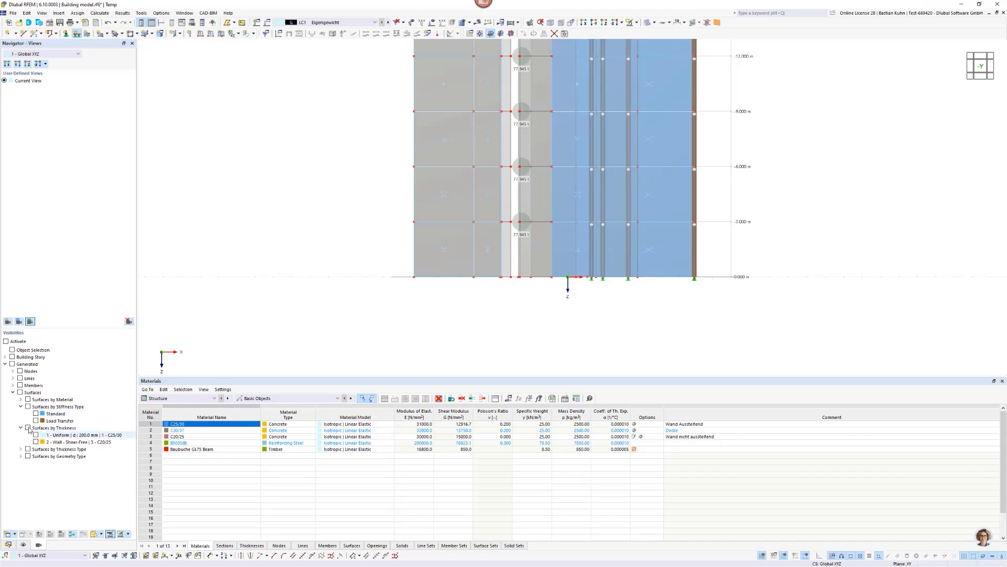
left_click(36, 420)
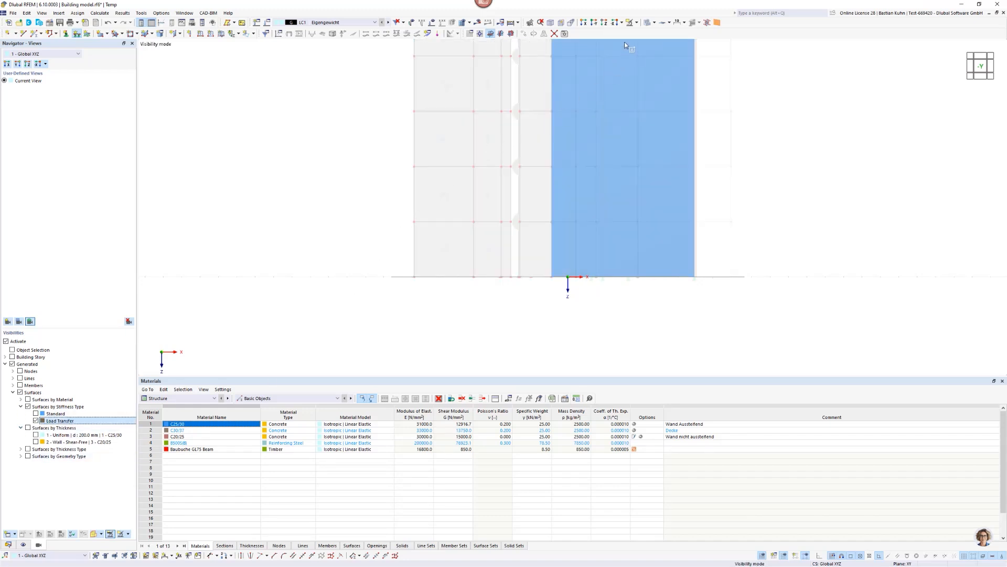
left_click(636, 22)
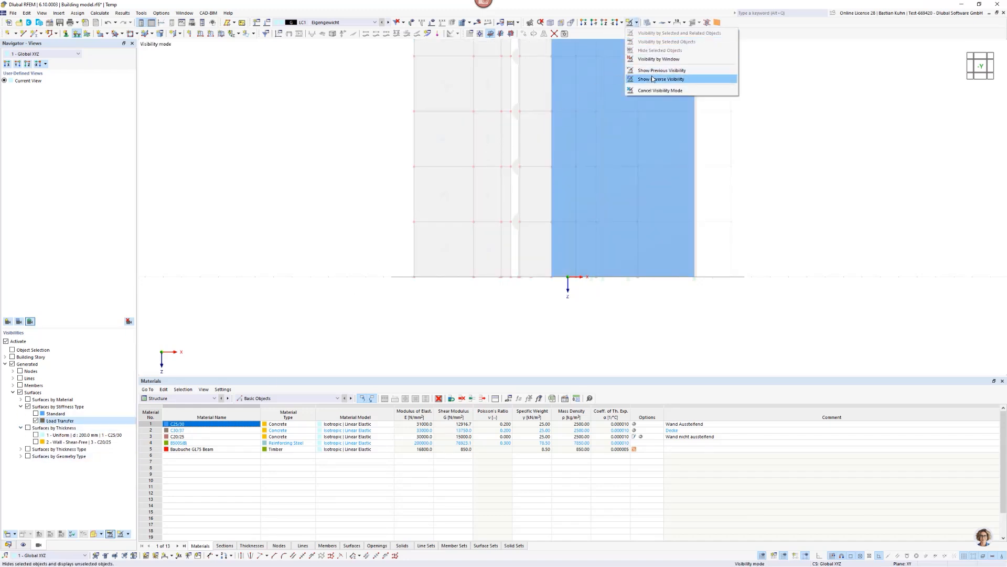
left_click(652, 79)
- Assign the Gelenkig line support to all visible base lines at the 0.000 m level
left_click_drag(390, 265, 736, 330)
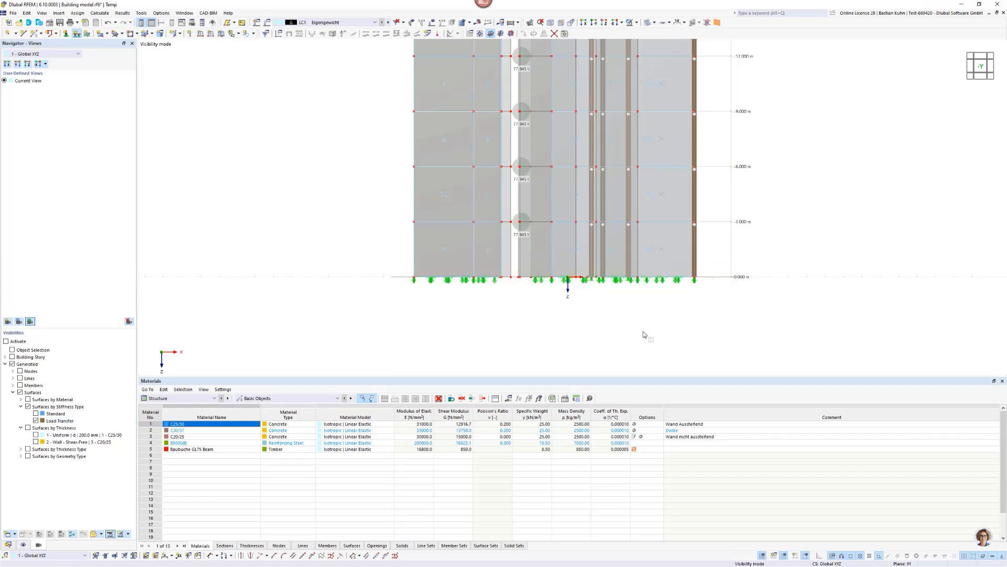
scroll(303, 231, "down", 3)
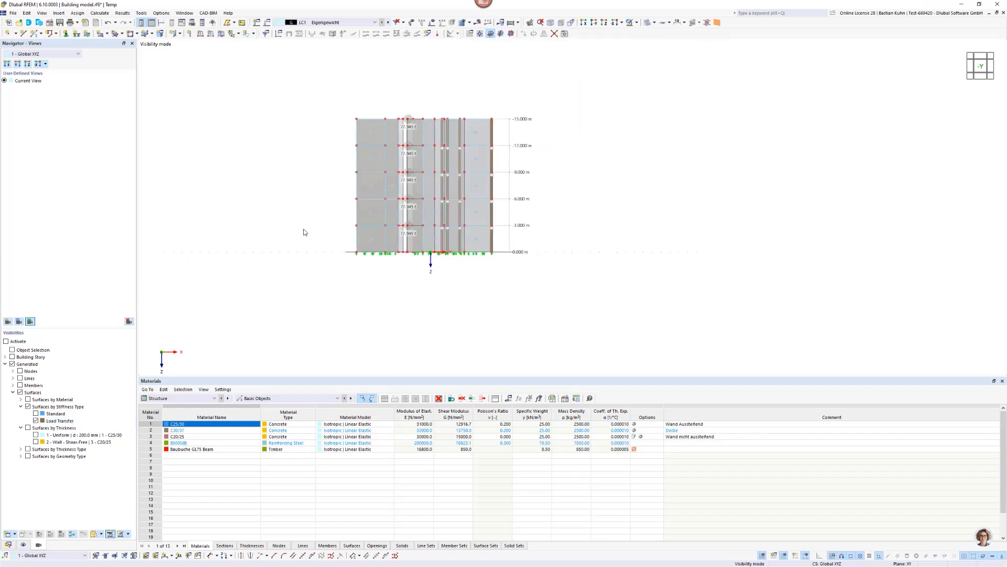
middle_click_drag(274, 241, 232, 252, "ctrl")
- Delete the line supports beneath the load-transfer exterior walls along the building's +Y and +X sides
scroll(410, 257, "up", 3)
scroll(410, 261, "up", 2)
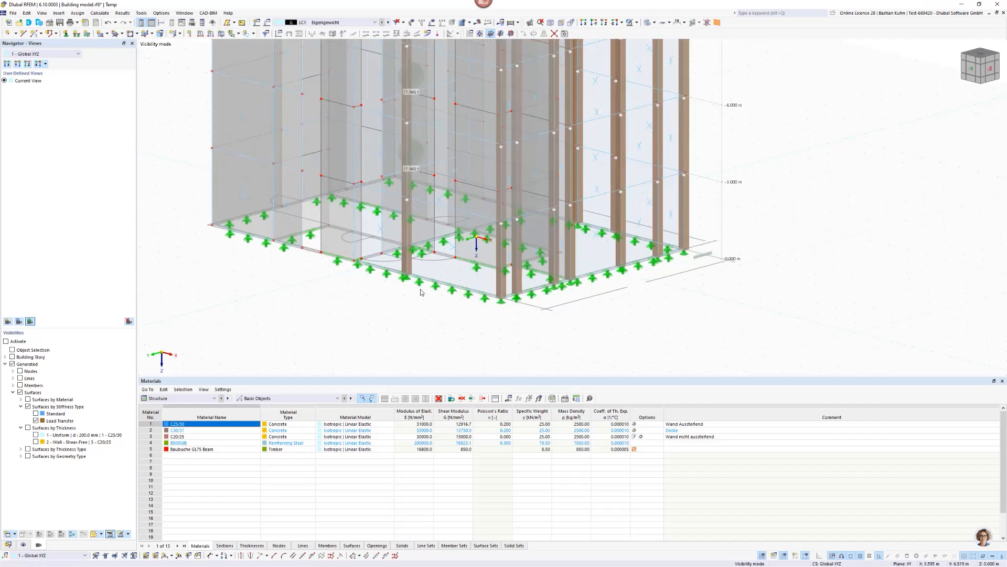
scroll(347, 252, "up", 2)
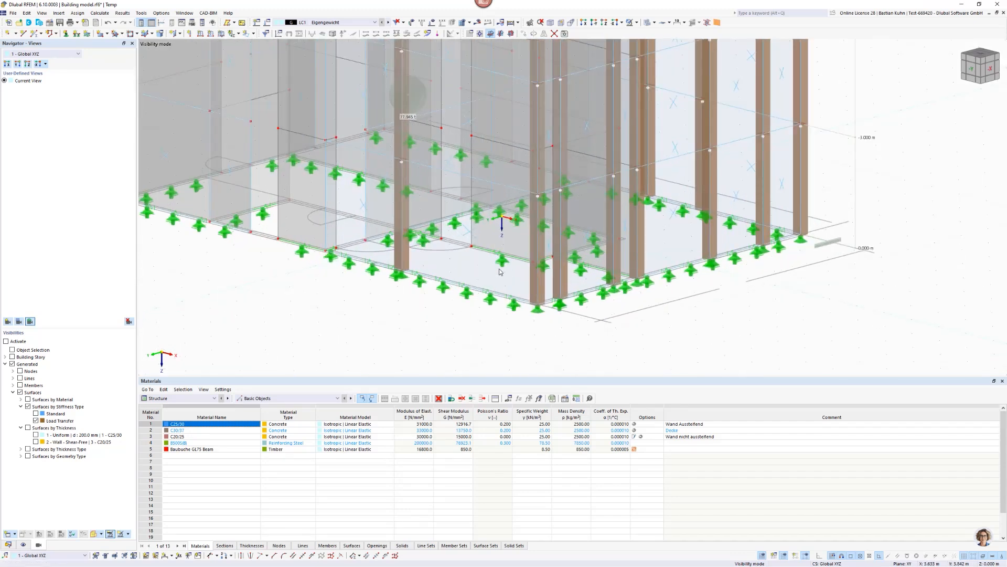
scroll(500, 272, "down", 3)
scroll(473, 288, "up", 4)
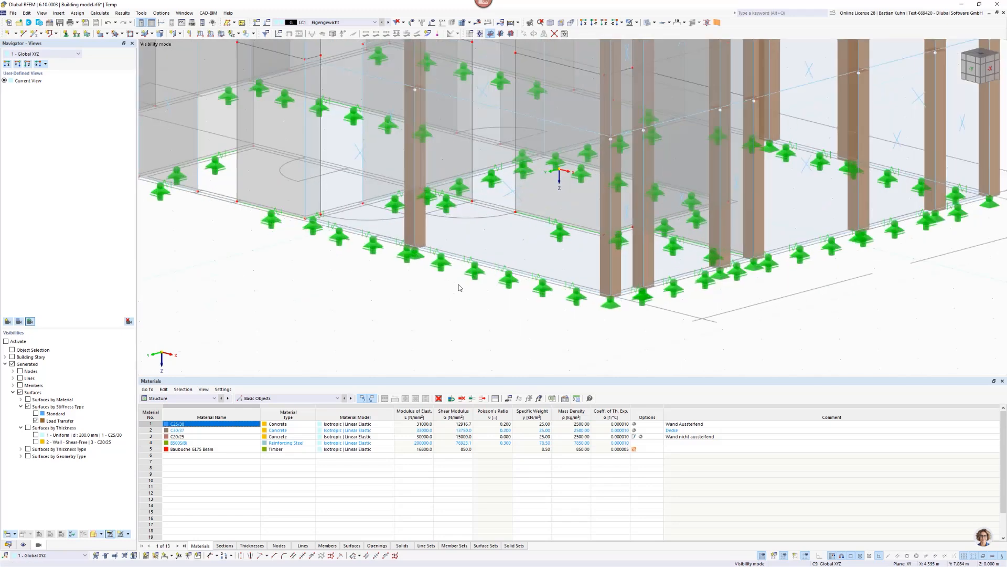
scroll(420, 235, "down", 2)
scroll(451, 241, "up", 3)
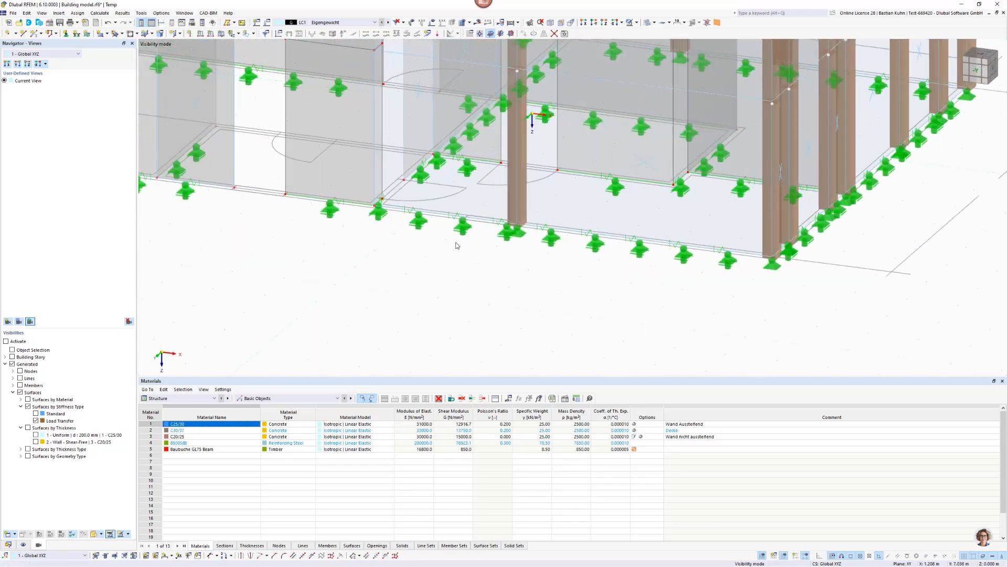
left_click(419, 229)
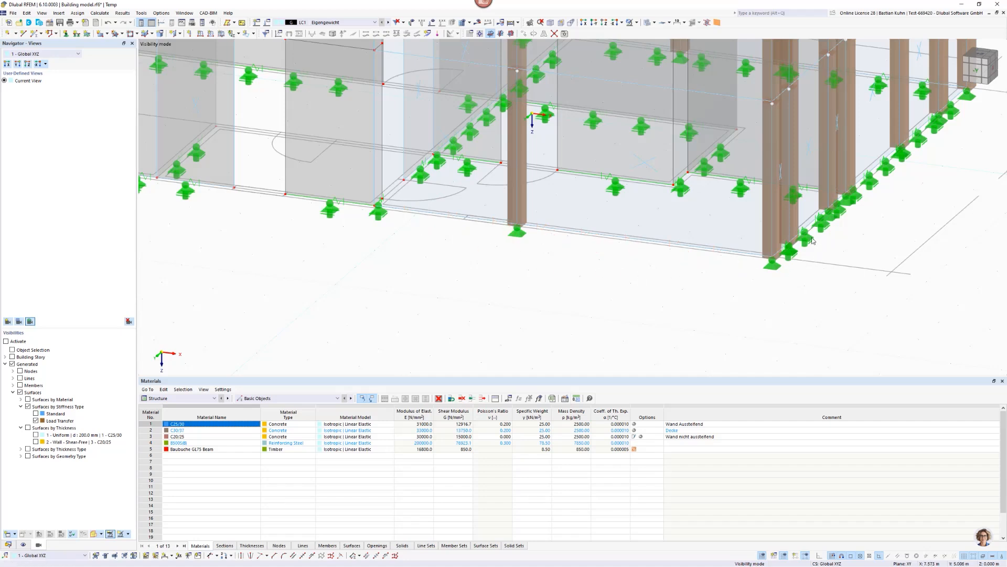
left_click(886, 233)
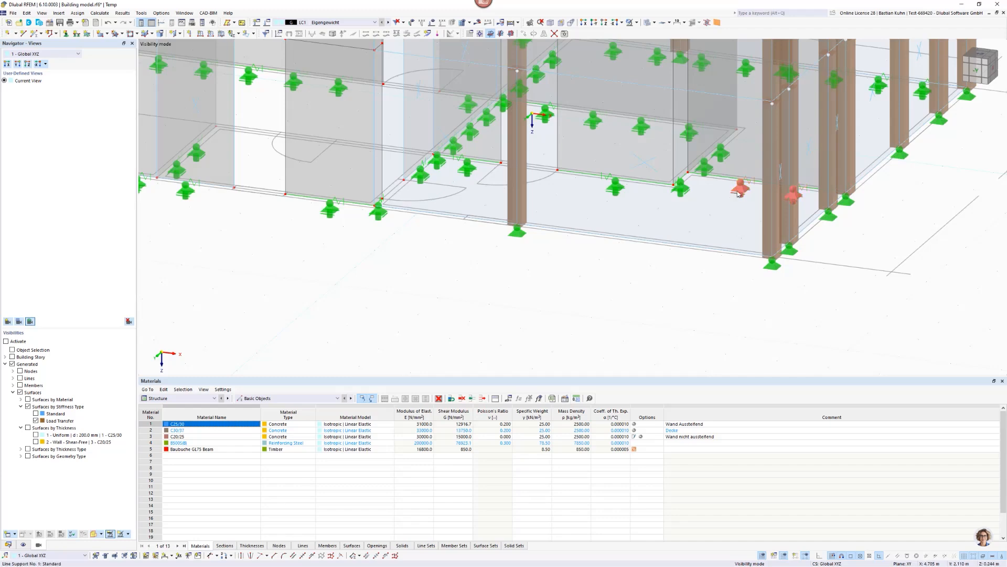
- Delete the line supports beneath the load-transfer exterior wall along the building's -Y side
scroll(781, 220, "down", 2)
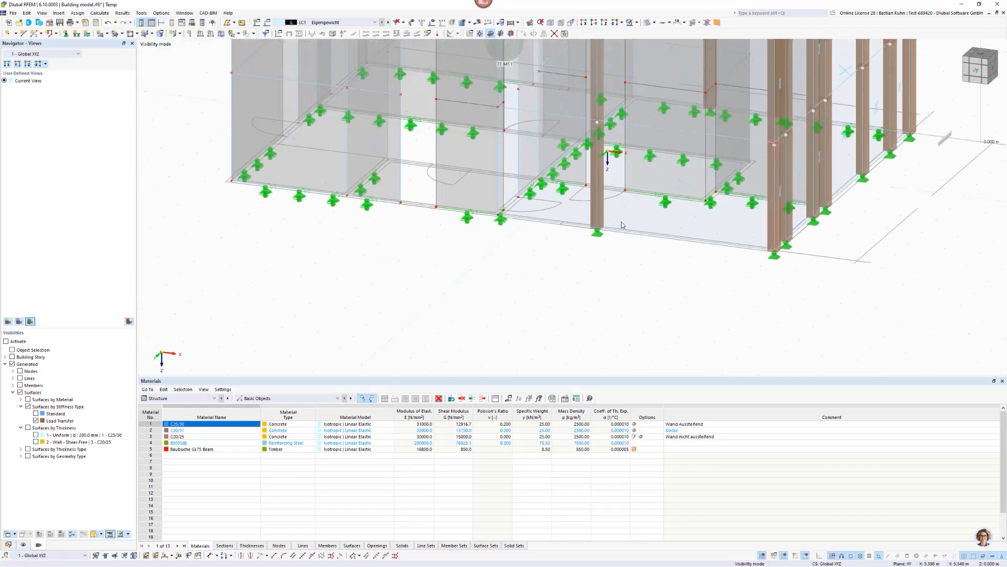
middle_click_drag(627, 234, 615, 254, "ctrl")
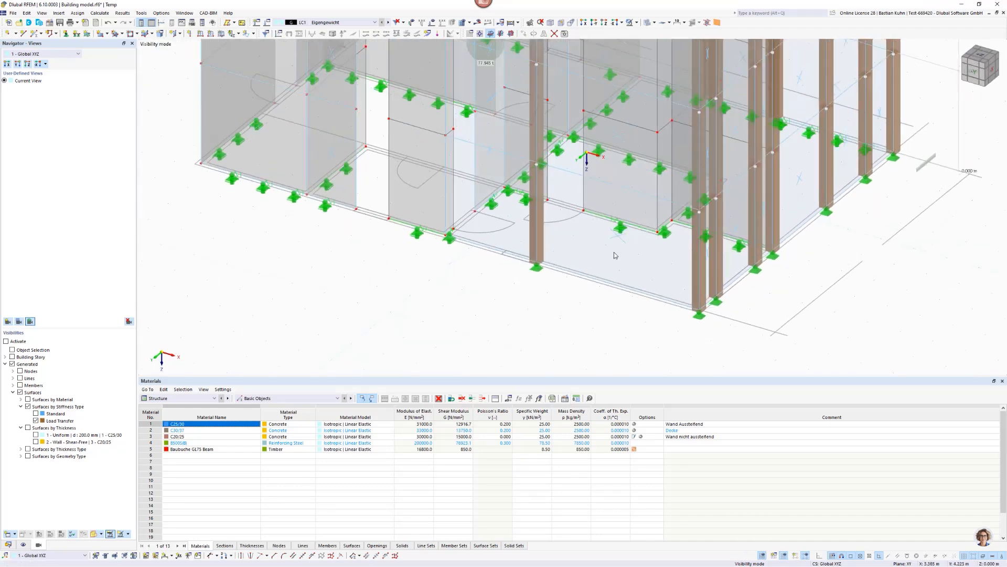
scroll(439, 218, "up", 5)
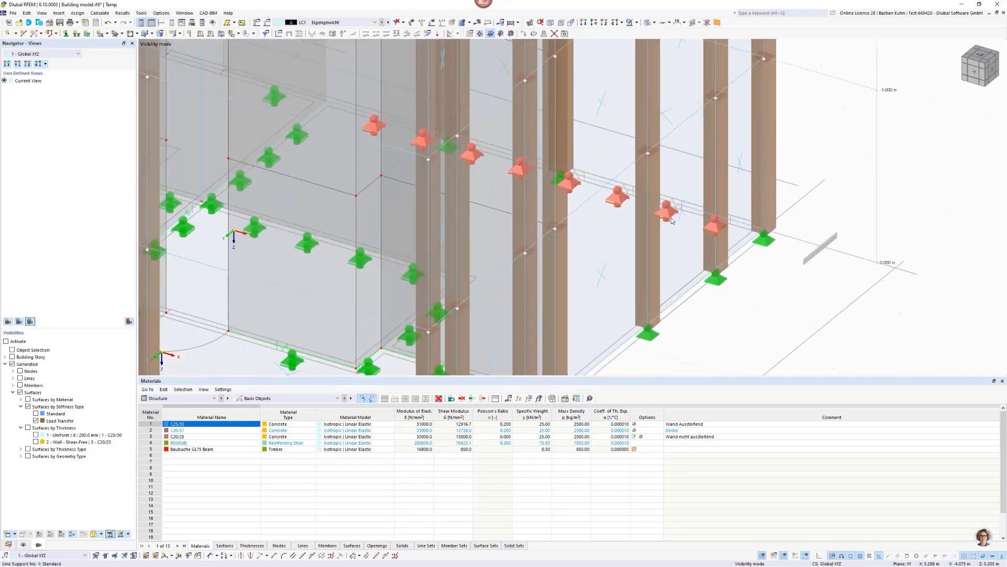
key("Delete")
- Start a rectangular floor in plan view with a new uniform 250 mm thickness of material C30/37 (Decke)
scroll(672, 220, "down", 5)
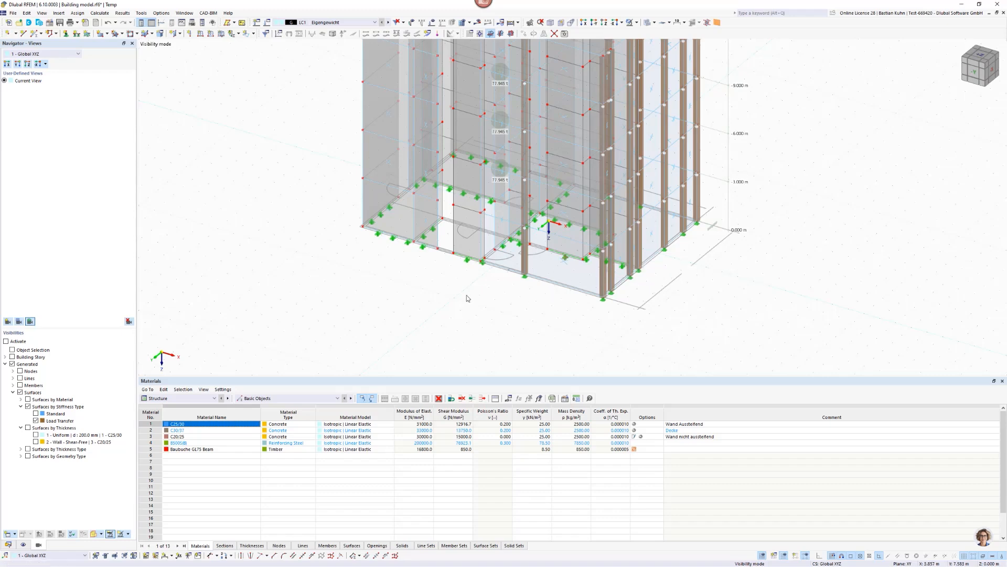
scroll(507, 273, "down", 2)
middle_click_drag(499, 285, 581, 315)
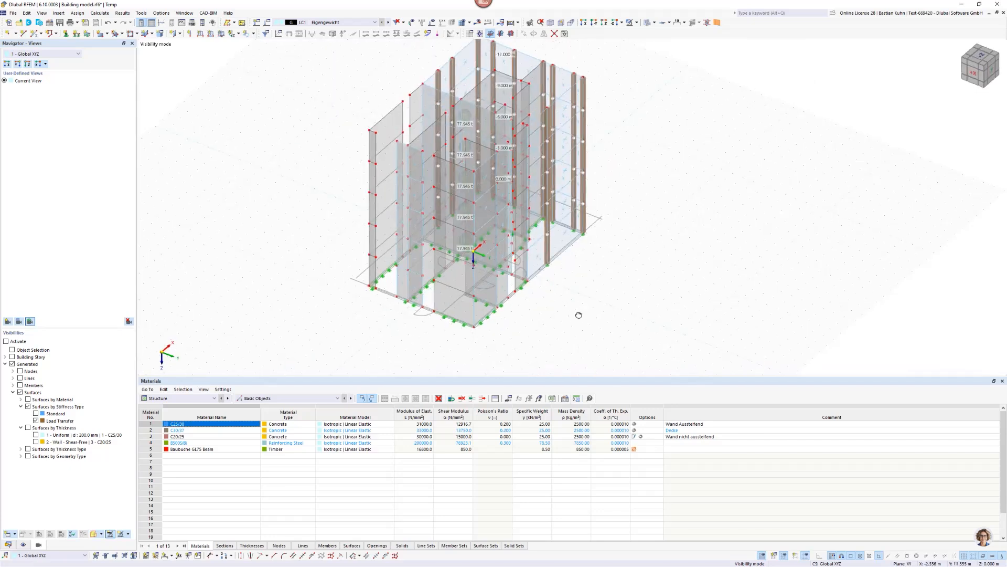
left_click(605, 23)
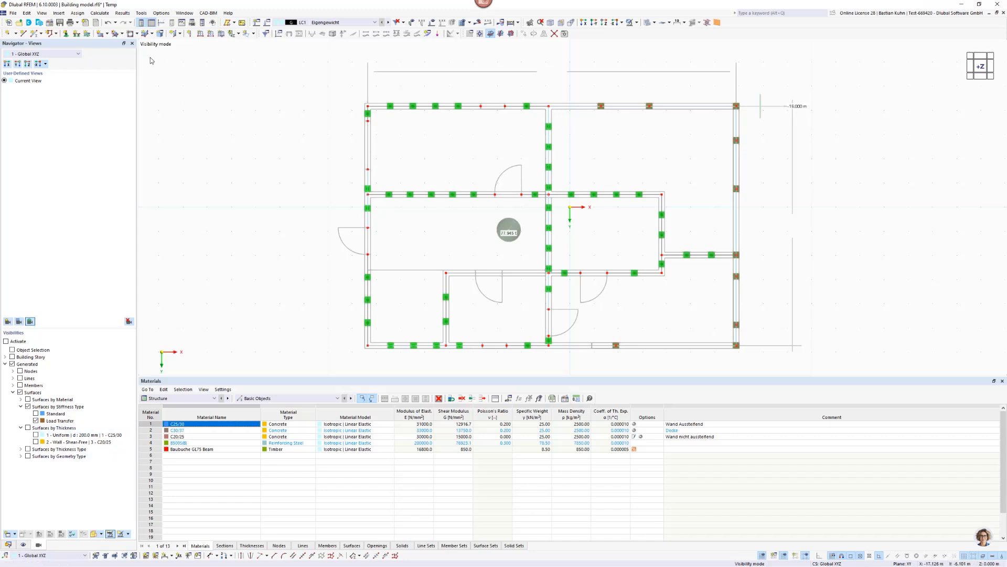
left_click(179, 33)
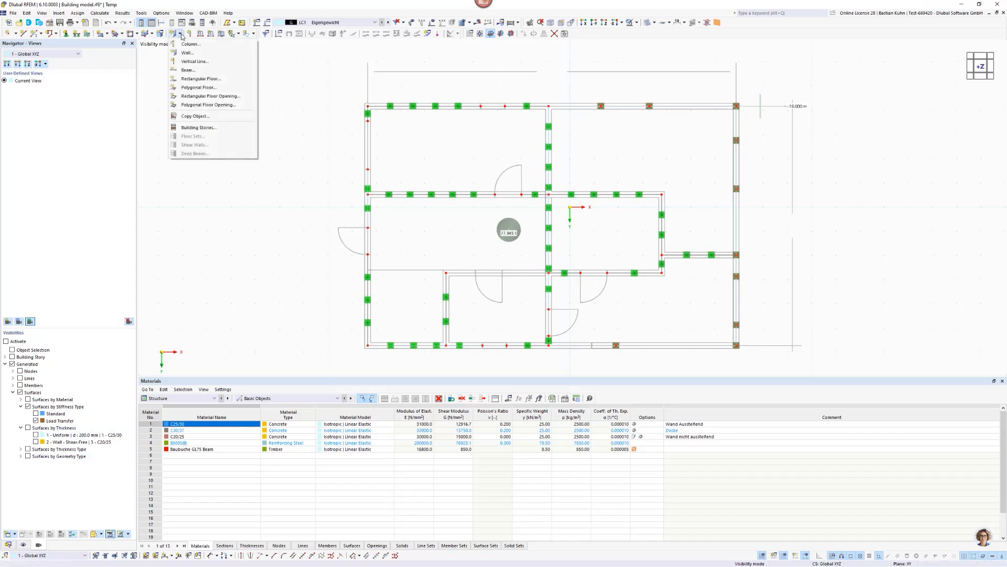
left_click(206, 79)
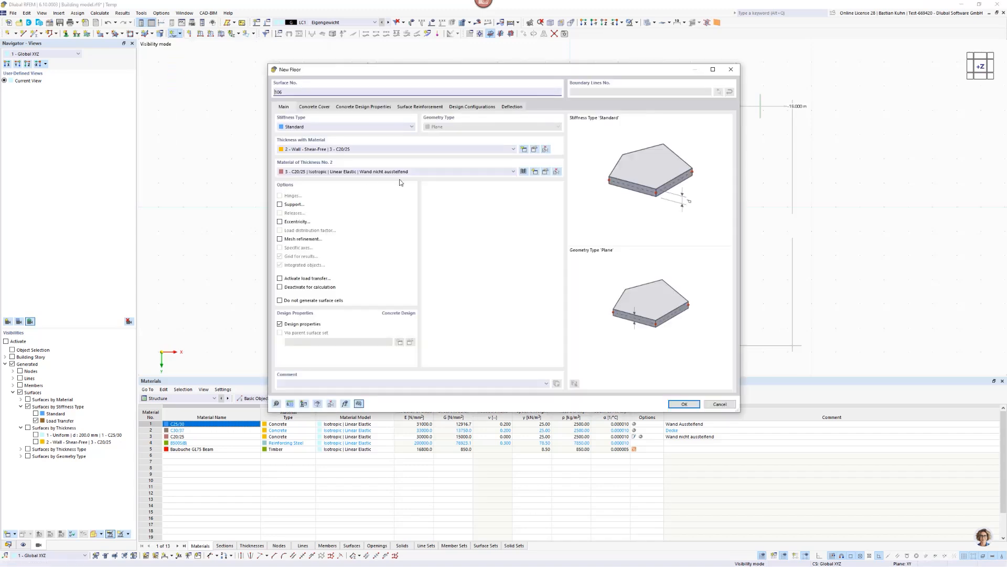
left_click(492, 151)
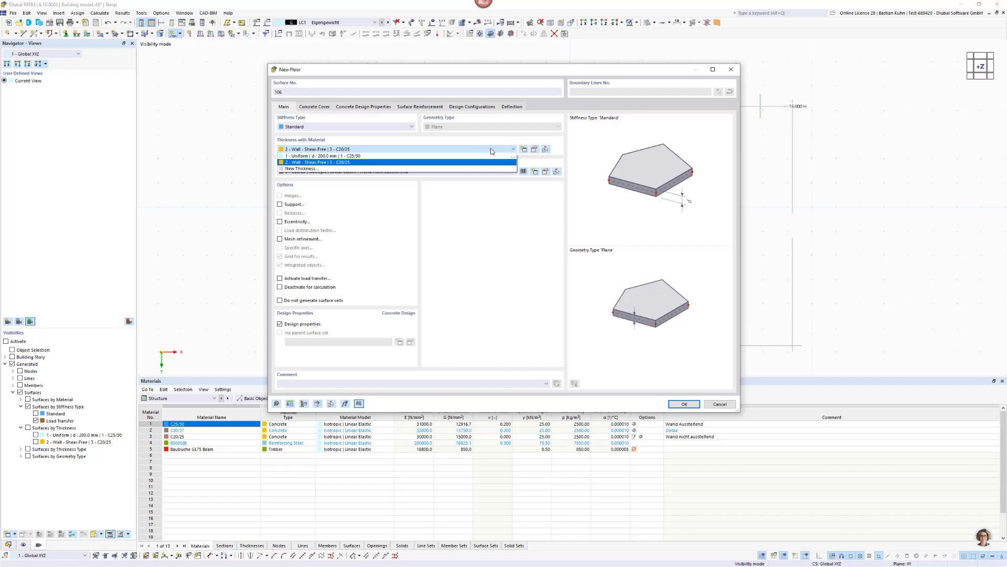
left_click(492, 142)
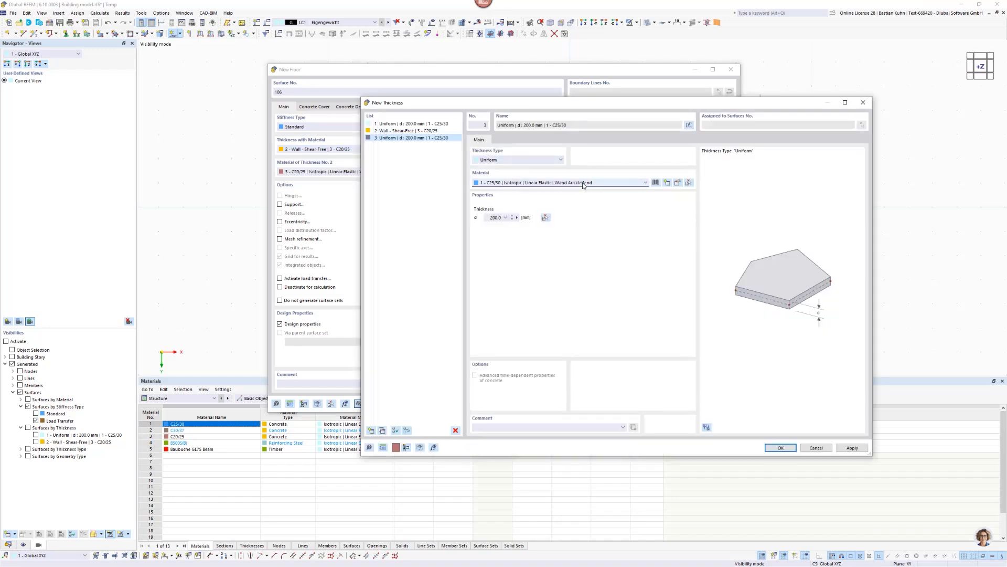
left_click(583, 185)
left_click(582, 200)
double_click(491, 217)
type("250")
left_click(767, 449)
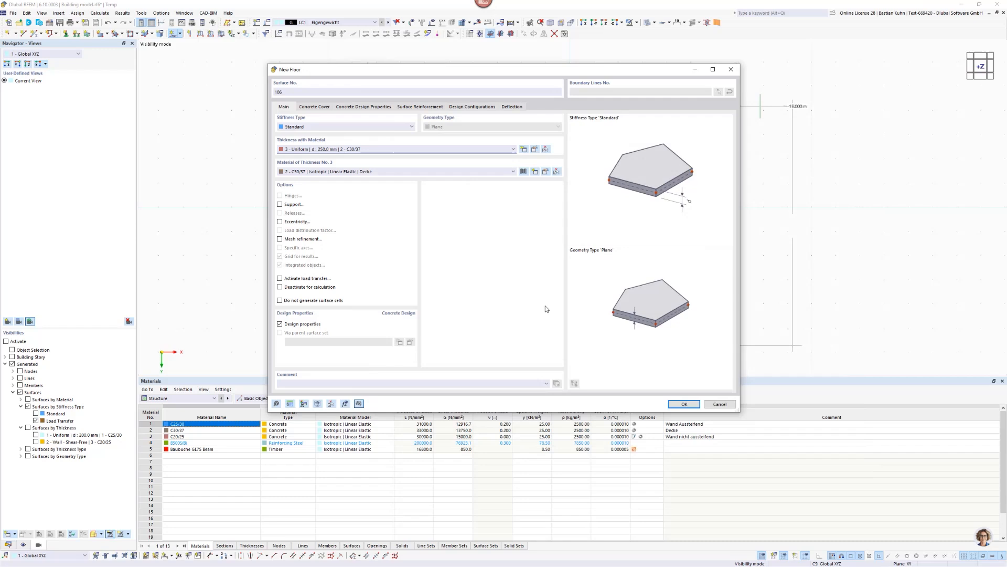
left_click(684, 404)
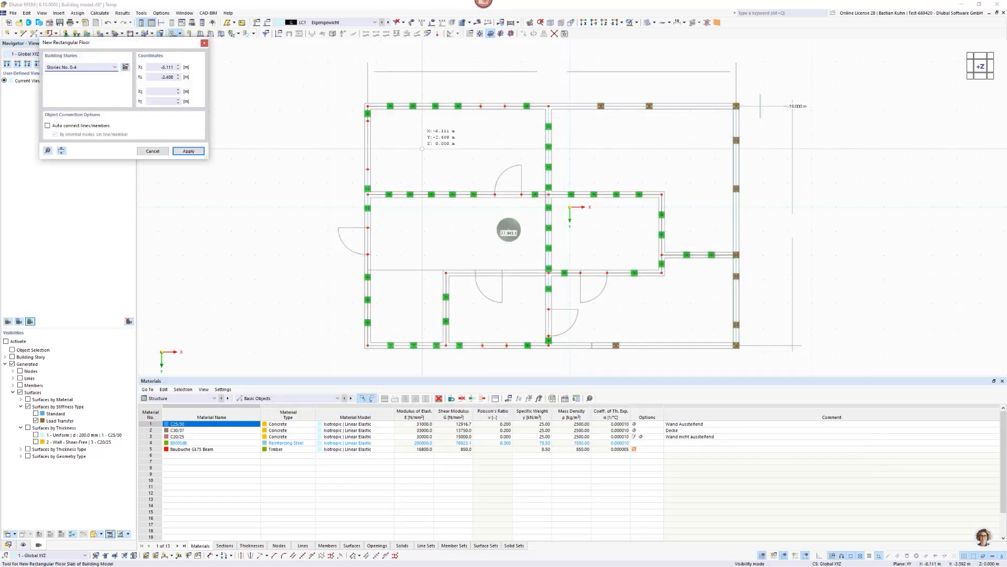
- Try to draw the rectangular floor on Stories No. 0-4 from X -8.362 m to X 7.003 m, Y 5.721 m, and undo it
scroll(367, 106, "up", 4)
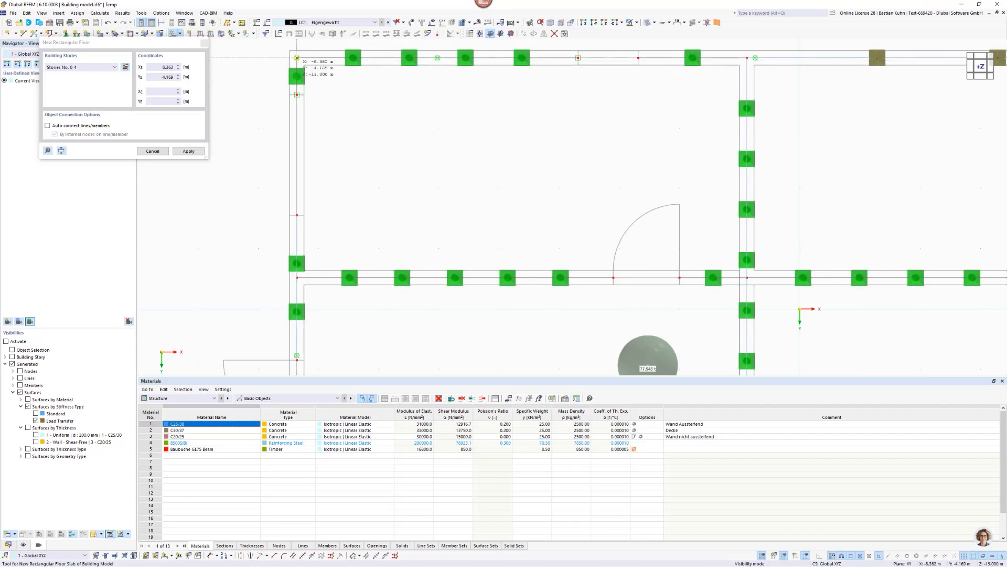
left_click(296, 59)
scroll(338, 120, "down", 4)
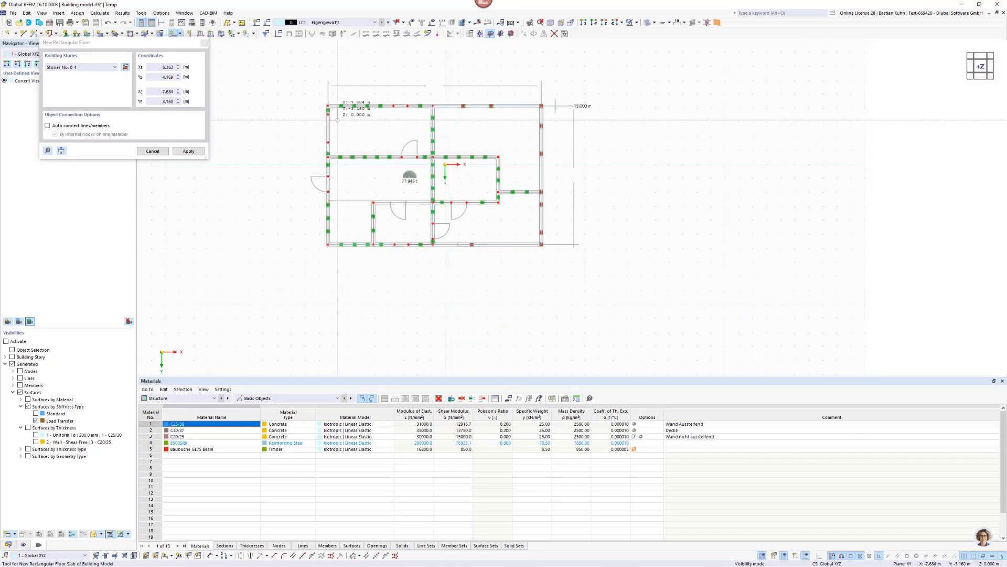
scroll(501, 229, "up", 4)
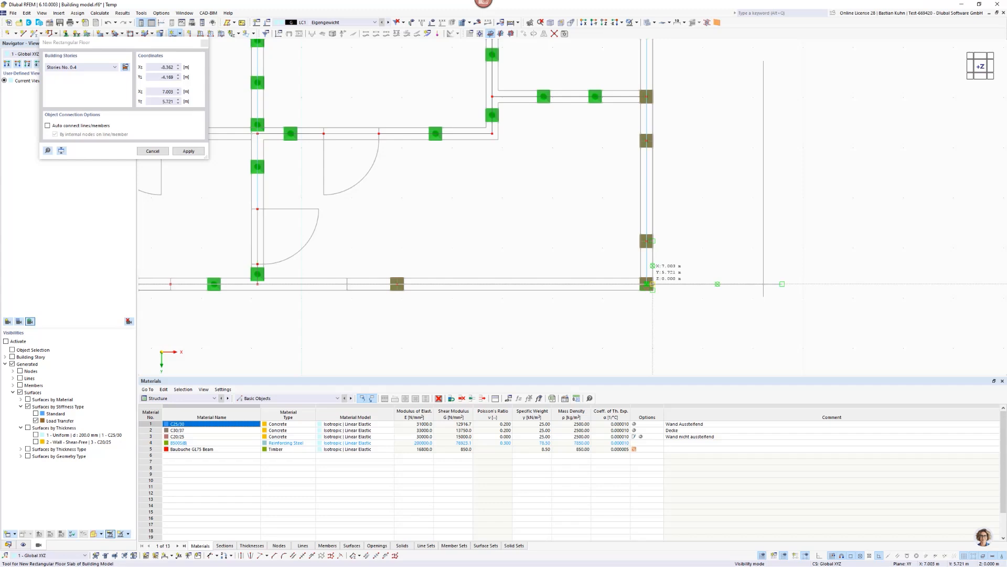
left_click(652, 284)
key("Escape")
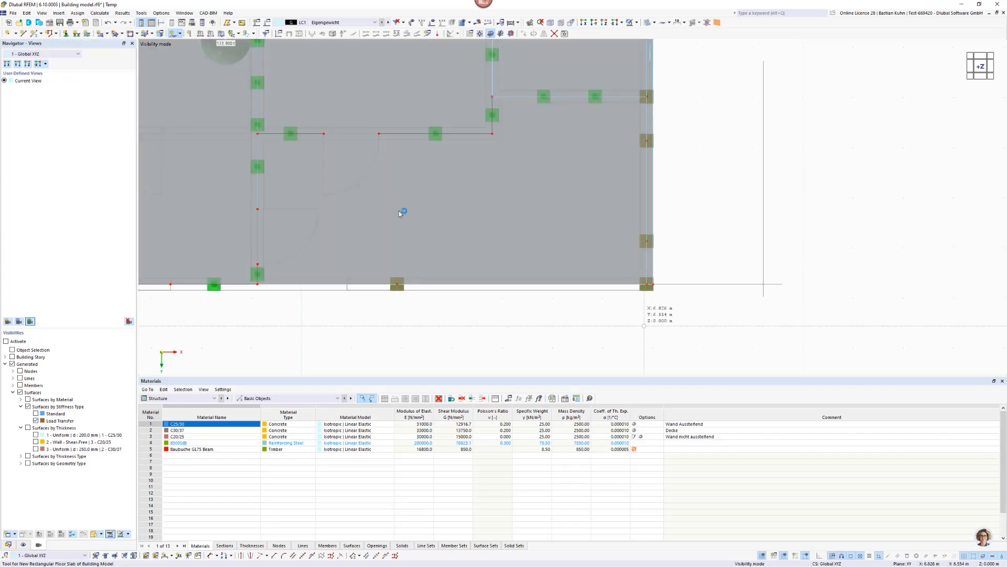
left_click(107, 23)
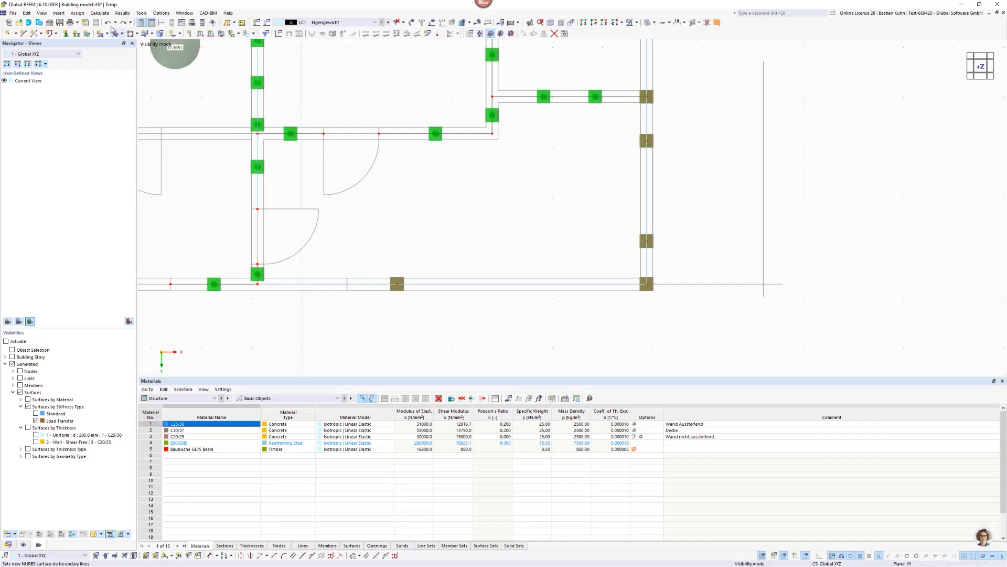
- Draw the 250 mm rectangular floor on Stories No. 0-4 between the exterior wall corner and the diagonally opposite corner column axis at X 6.878 m, Y 5.721 m
scroll(317, 187, "down", 3)
middle_click_drag(454, 235, 524, 289)
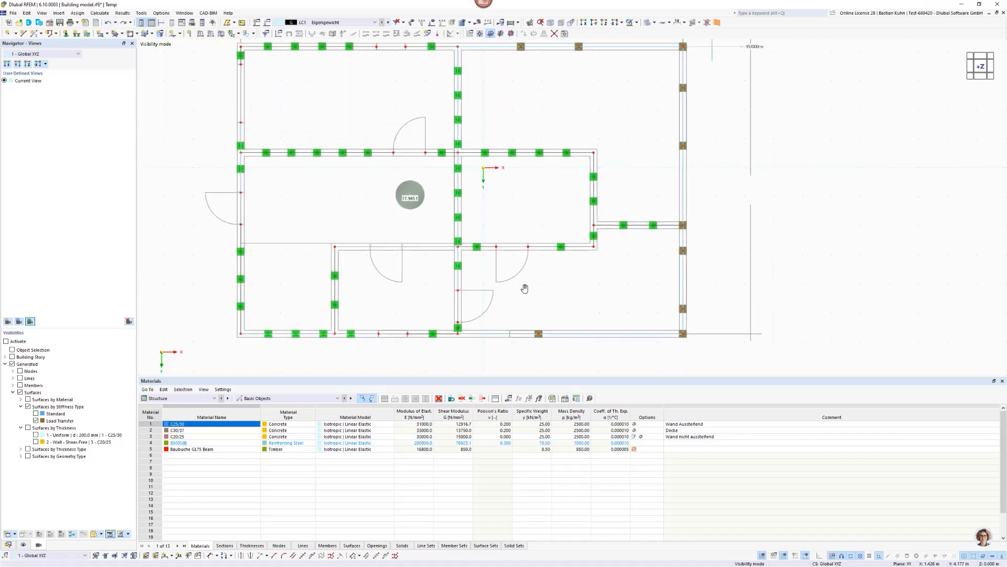
left_click(170, 35)
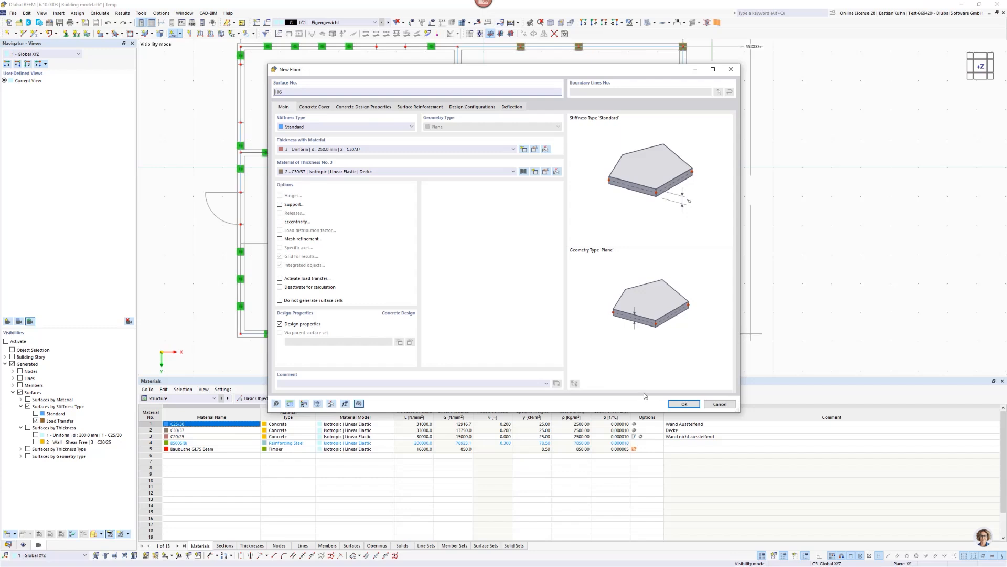
left_click(684, 403)
scroll(263, 69, "up", 5)
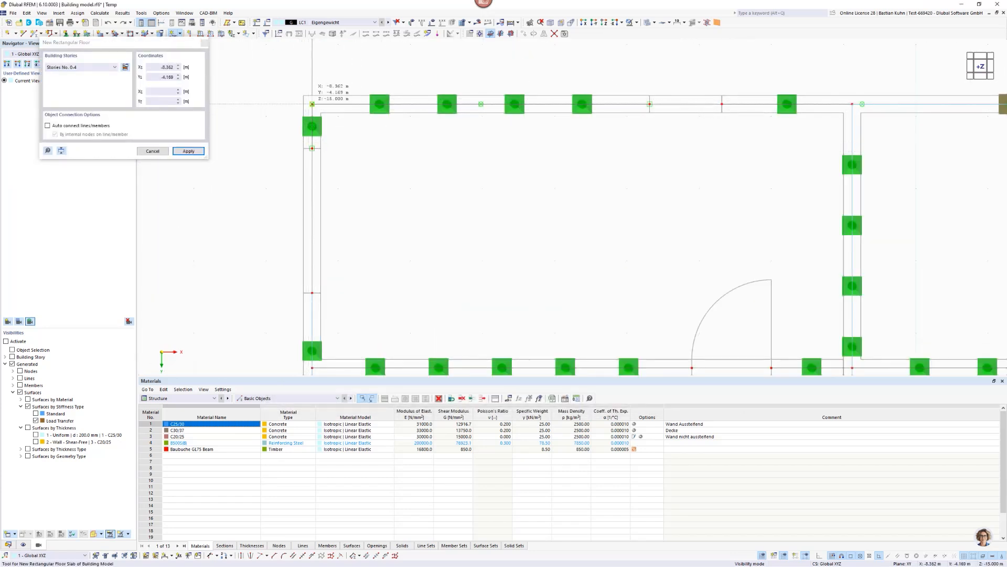
left_click(312, 103)
scroll(428, 206, "down", 3)
middle_click_drag(466, 228, 319, 112)
scroll(656, 339, "up", 8)
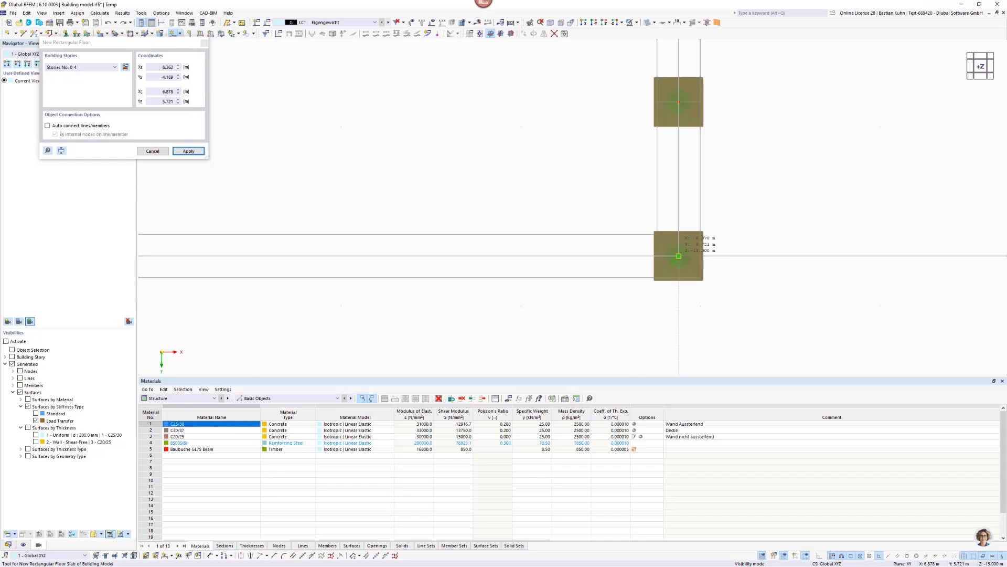
left_click(679, 255)
key("Escape")
scroll(621, 333, "down", 5)
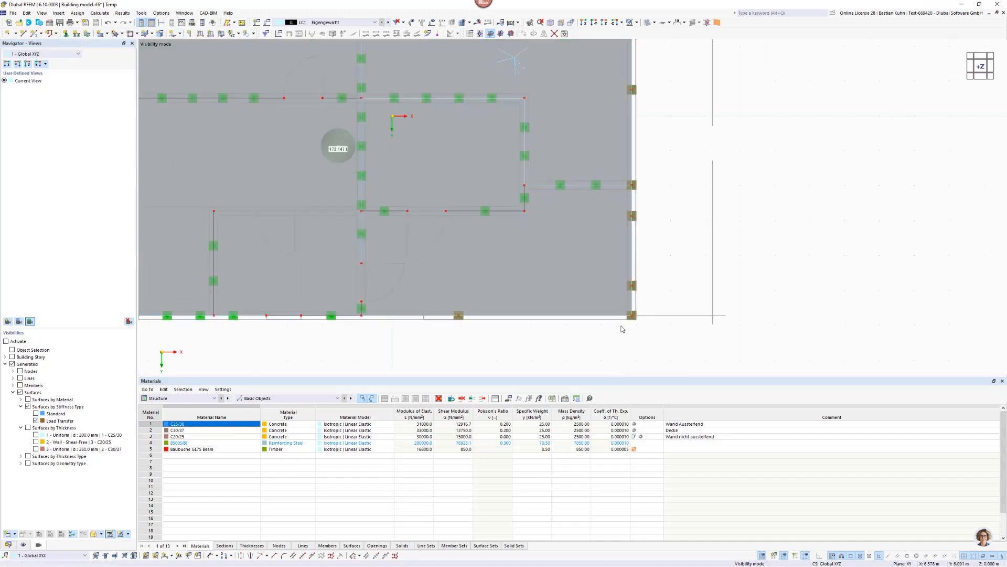
- Isolate the floor slabs by their 250 mm C30/37 thickness instead of the Load Transfer surfaces in a 3D view
middle_click_drag(662, 306, 737, 226, "ctrl")
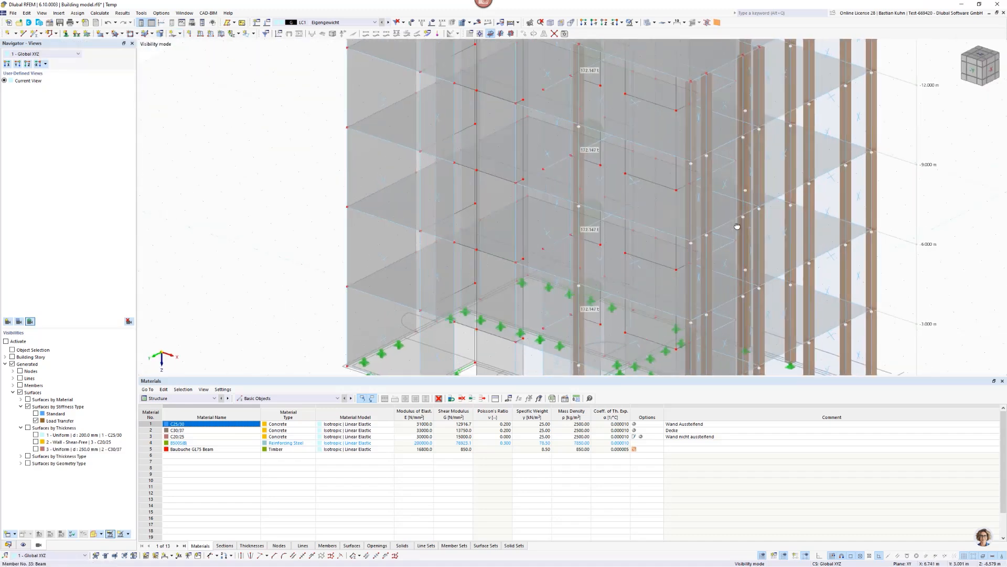
scroll(668, 219, "down", 3)
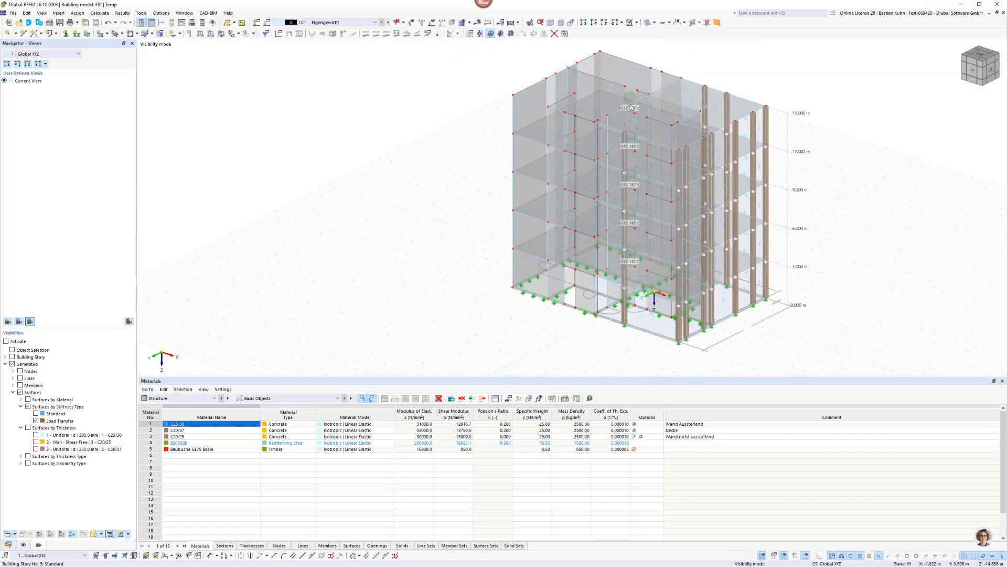
scroll(631, 107, "up", 3)
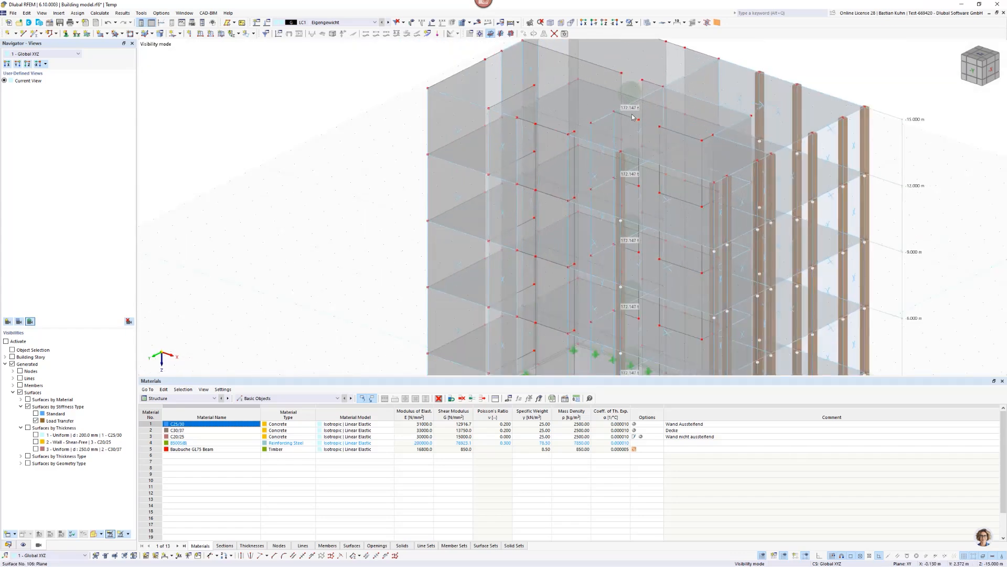
scroll(626, 138, "down", 5)
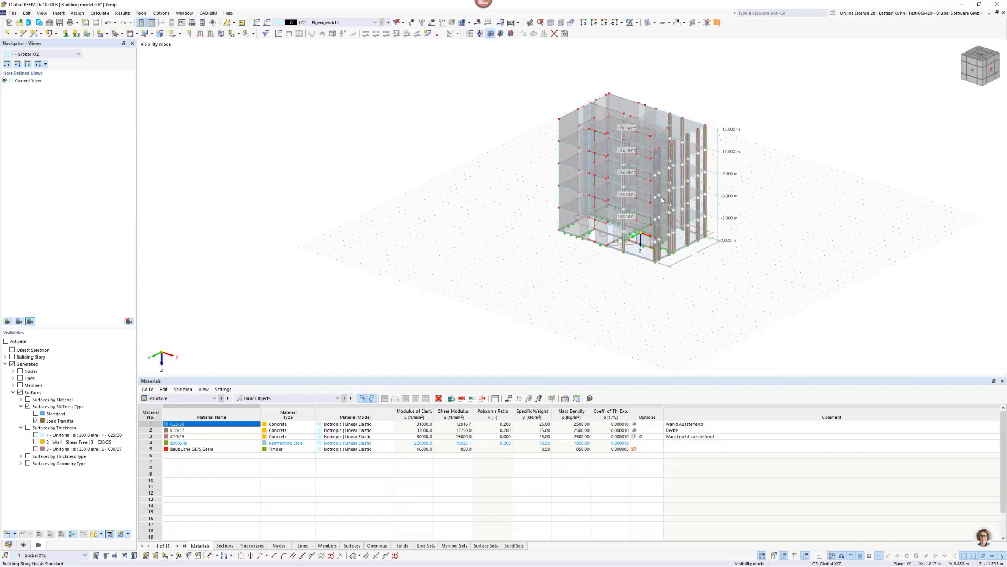
middle_click_drag(574, 193, 595, 189, "ctrl")
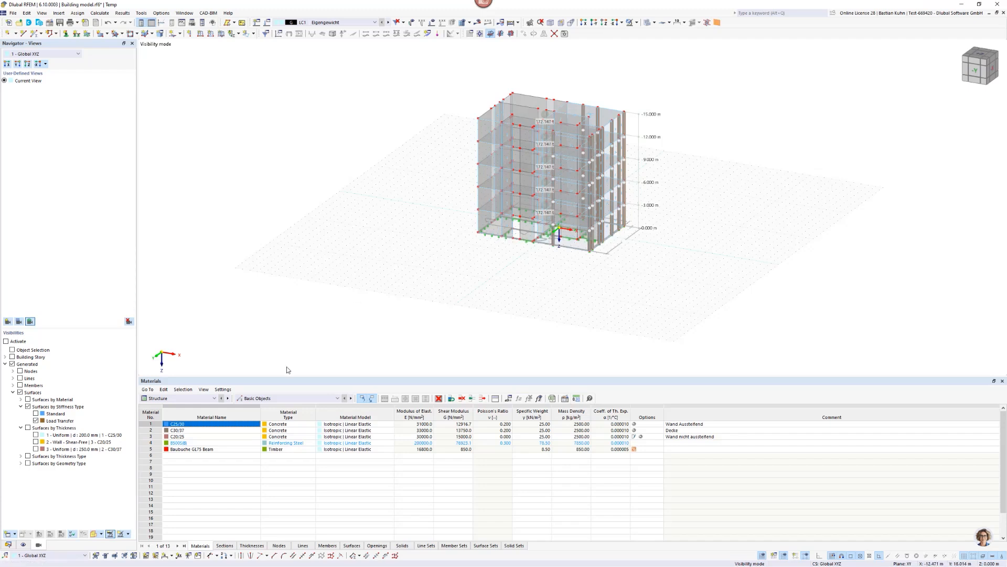
left_click(35, 449)
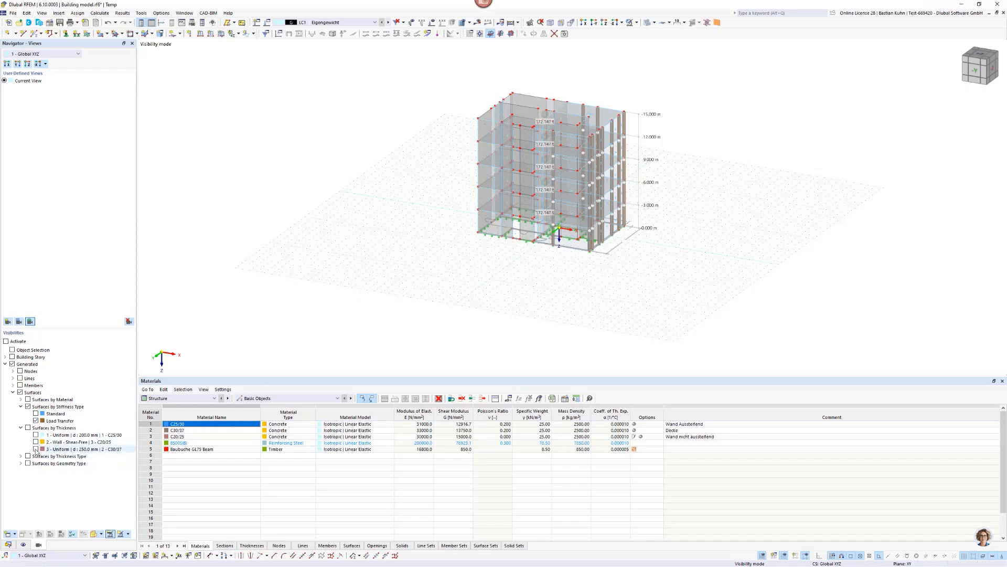
left_click(35, 421)
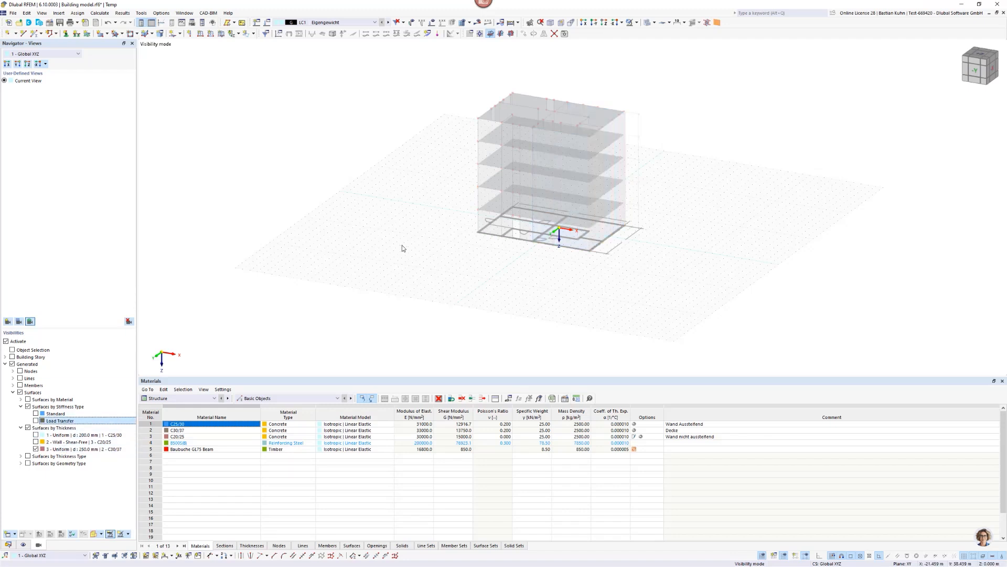
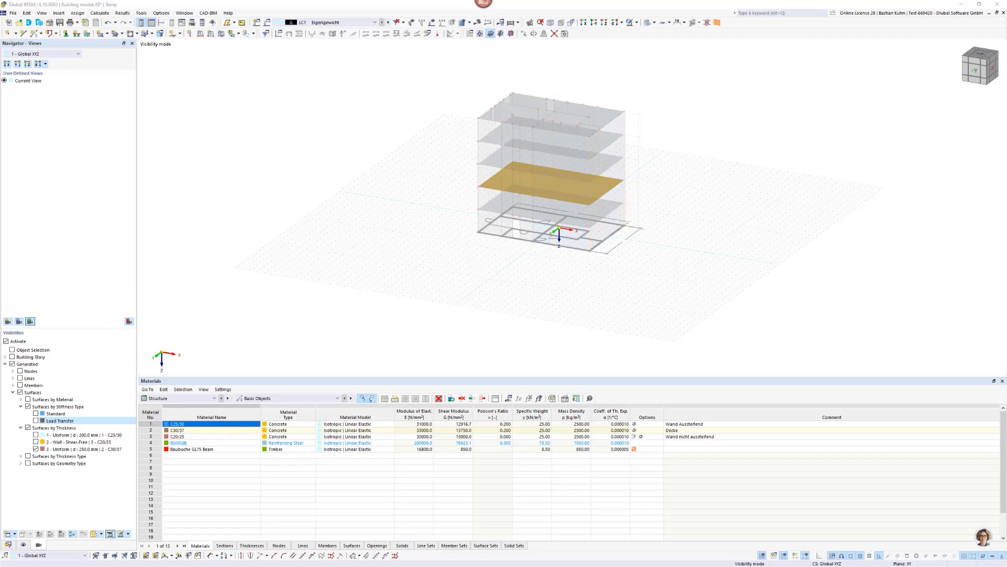
- Define a new uniform surface load of 1.5 kN/m² in load case LC1 - Eigengewicht
left_click(222, 33)
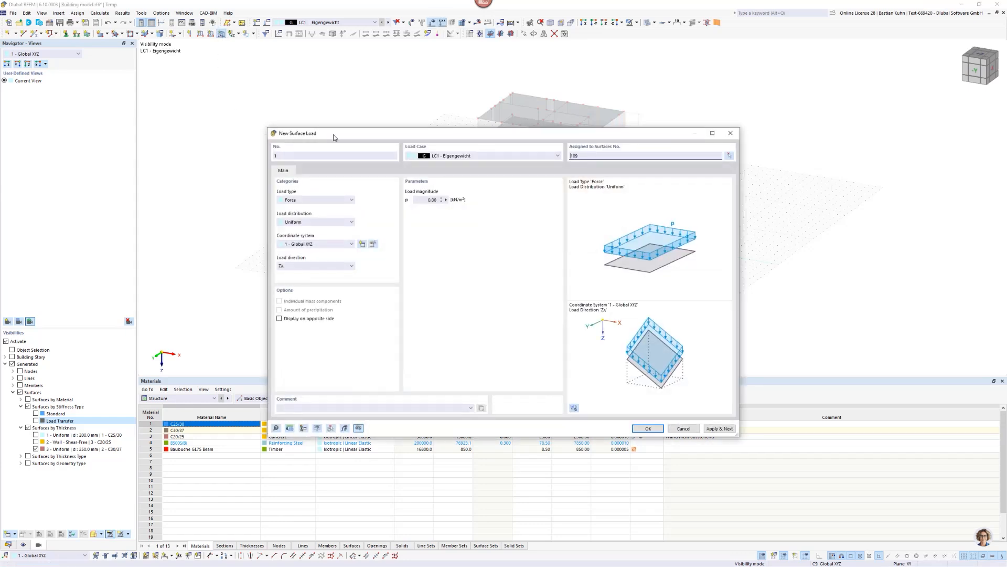
left_click_drag(333, 79, 331, 78)
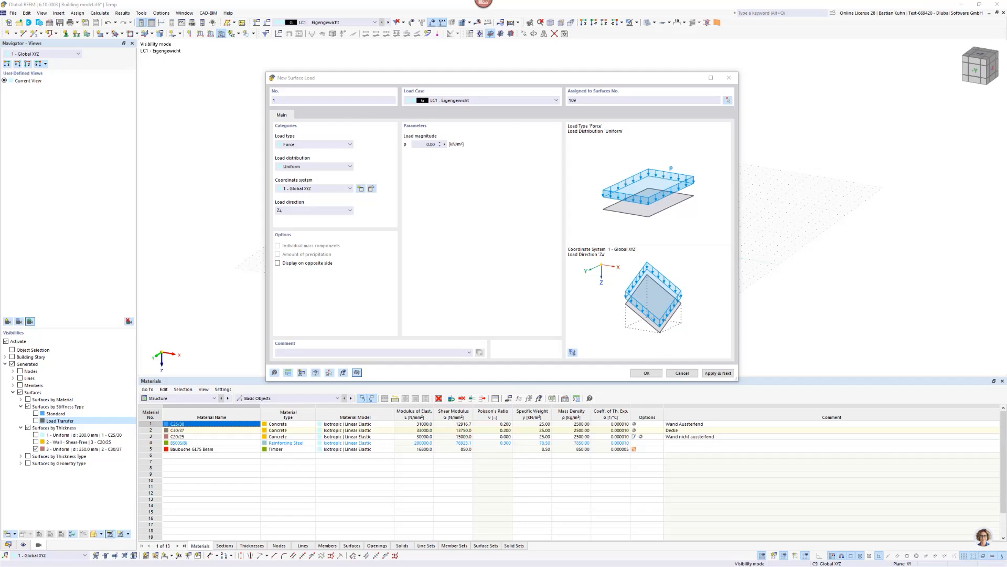
left_click(424, 143)
type("1,5")
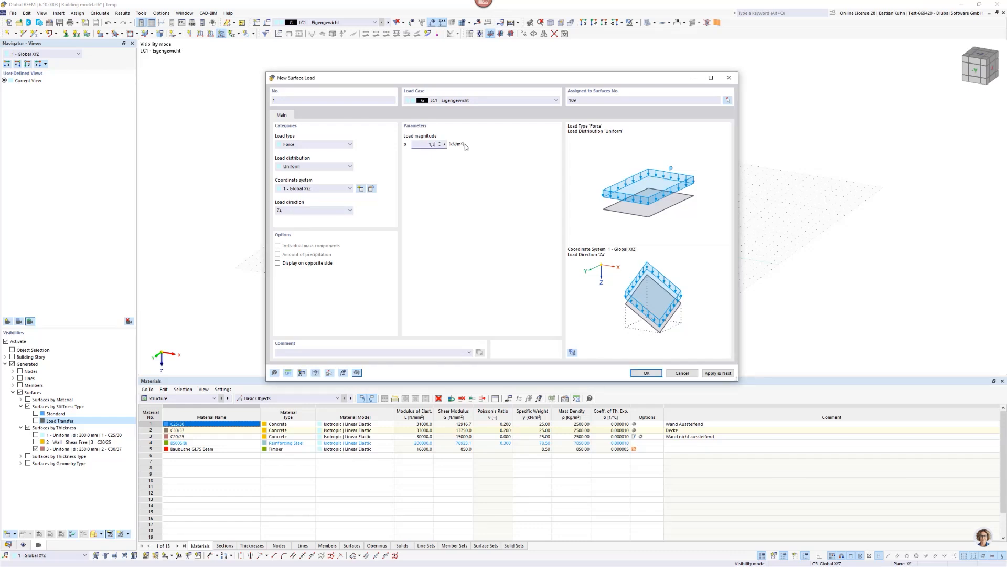
- Replace the surface load's assignment with all five floor slabs, surfaces 106-110
left_click(588, 100)
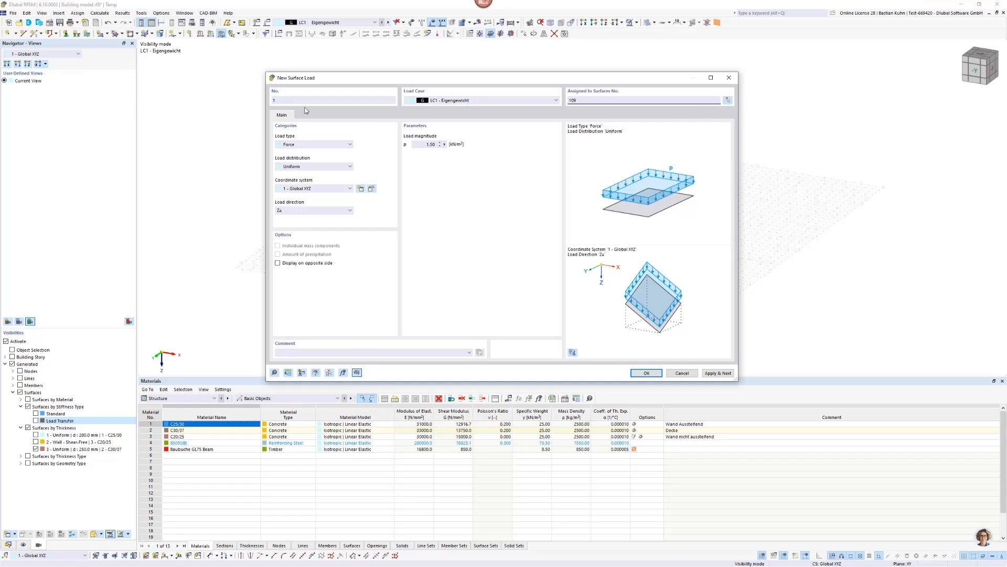
left_click(728, 100)
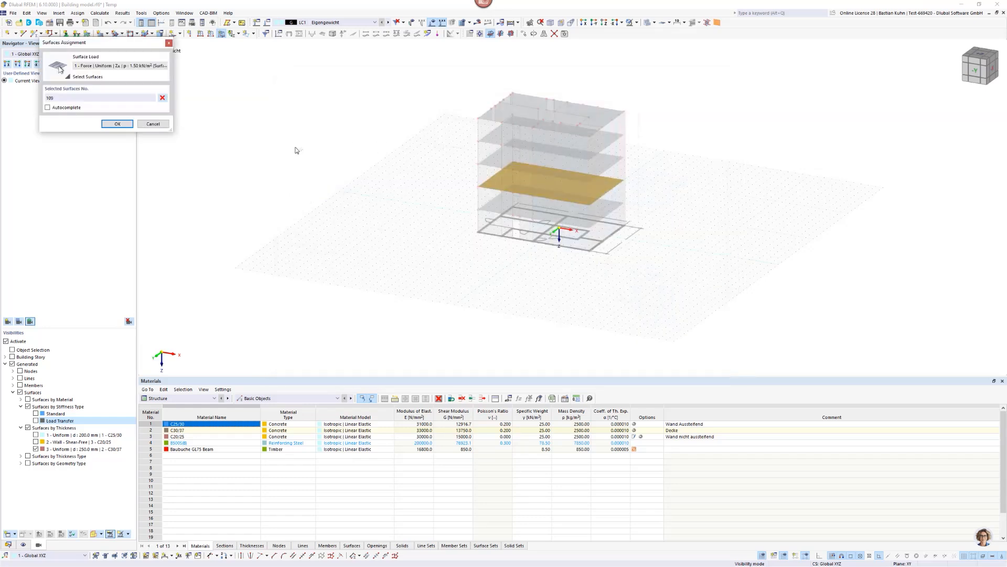
left_click(162, 99)
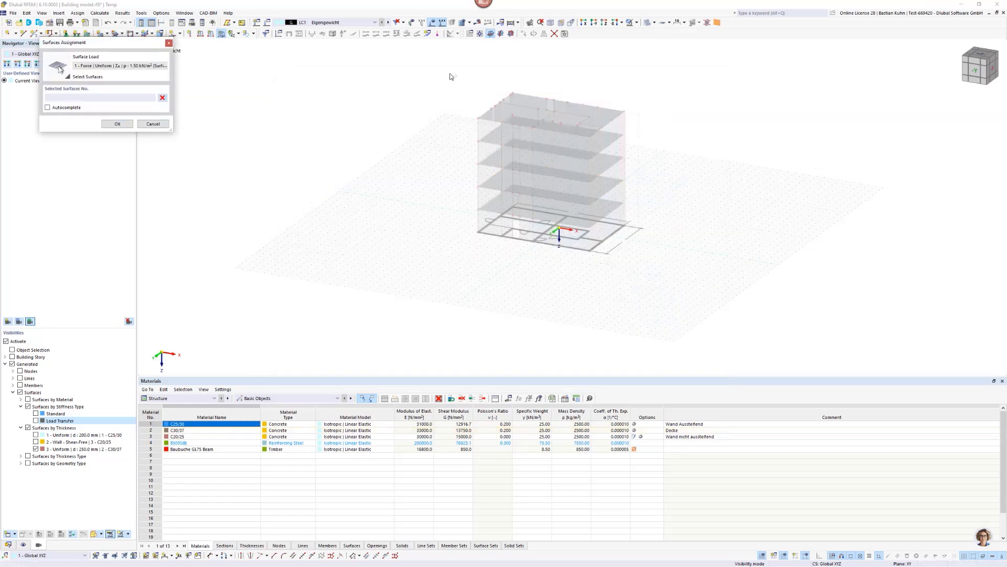
left_click_drag(449, 74, 709, 253)
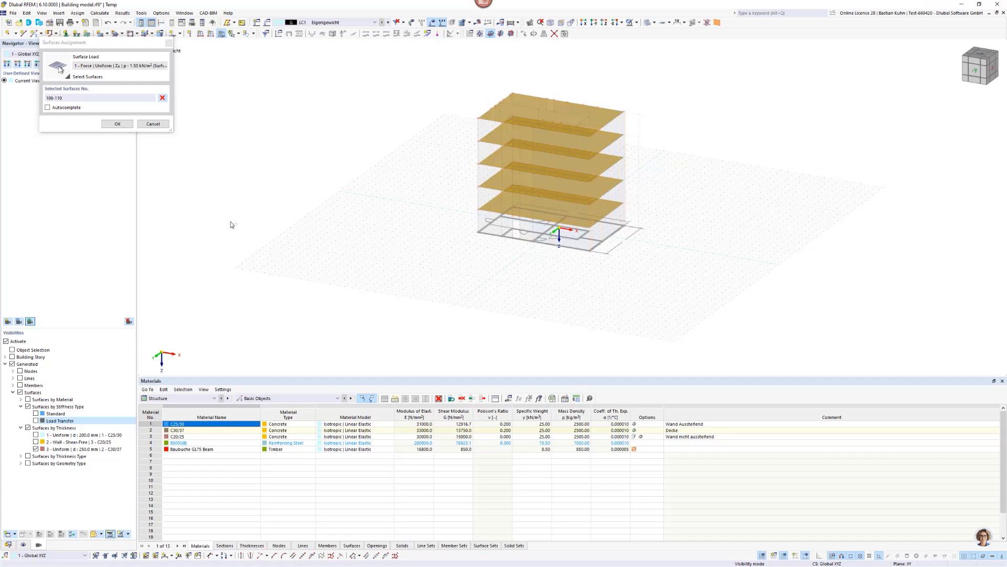
left_click(116, 124)
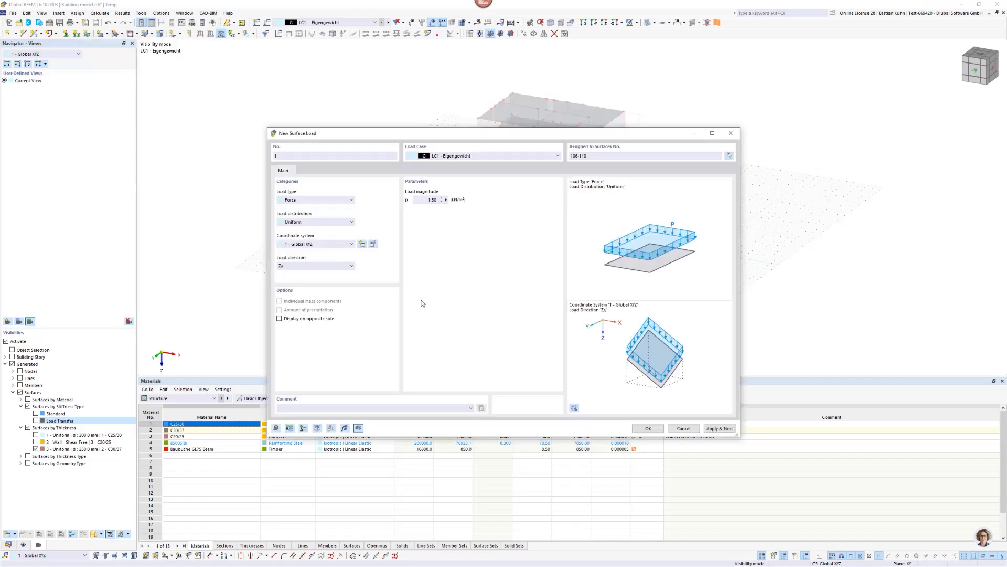
- Apply the surface load to the floor slabs and add load case LC2 with action category Imposed loads - category A: domestic, residential areas
left_click(649, 429)
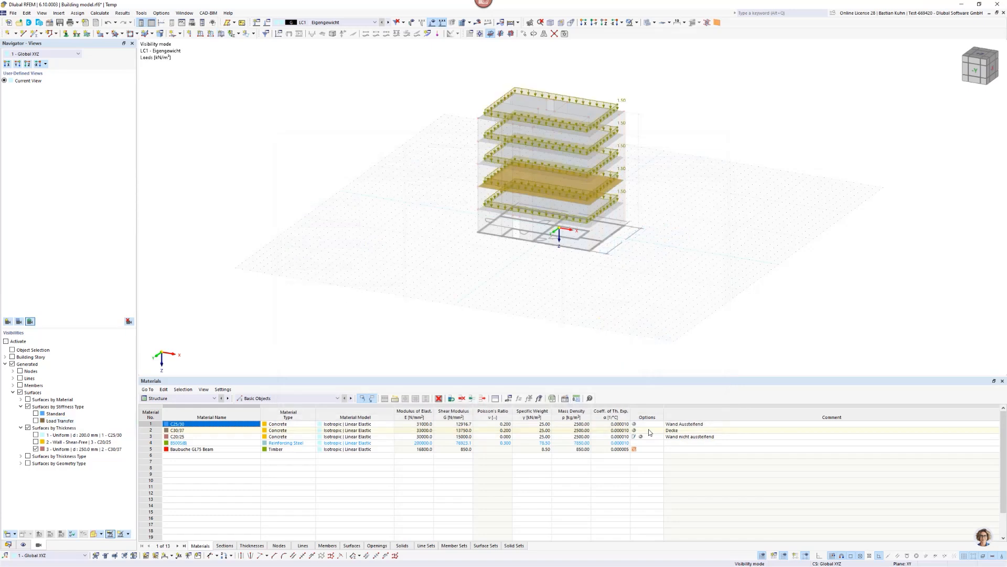
left_click(255, 23)
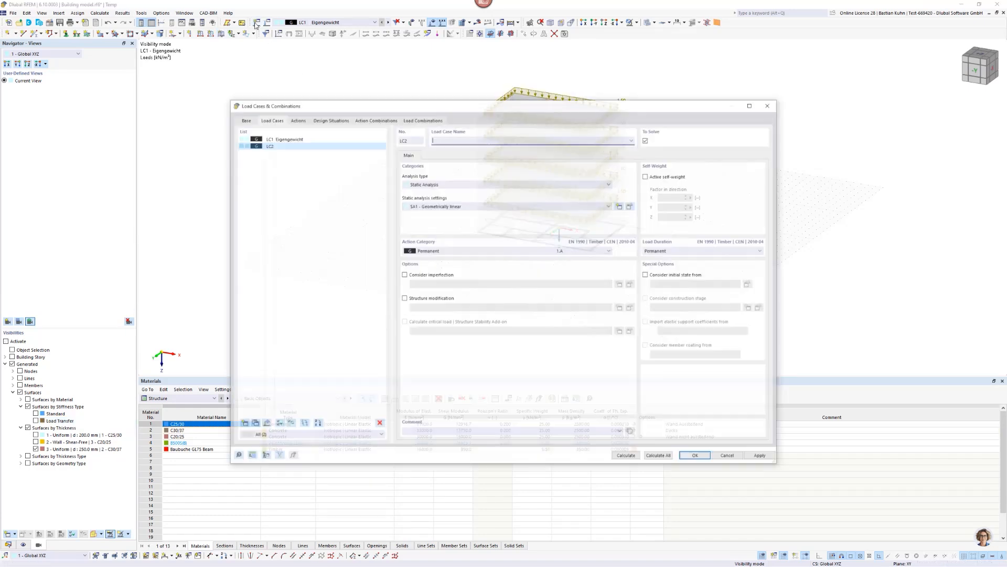
left_click(451, 250)
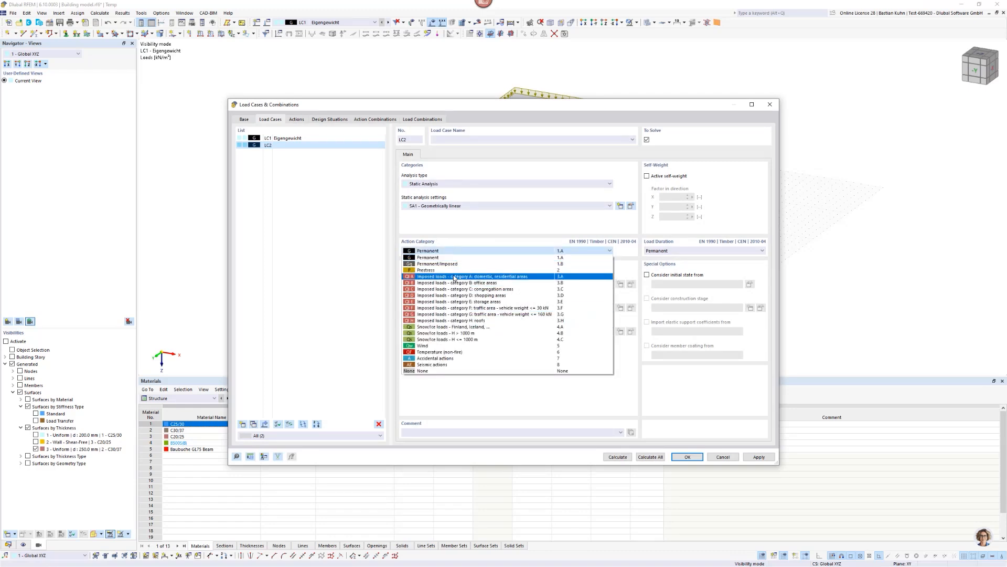
left_click(451, 277)
- Add load case LC3 and set its action category to Wind
left_click(242, 424)
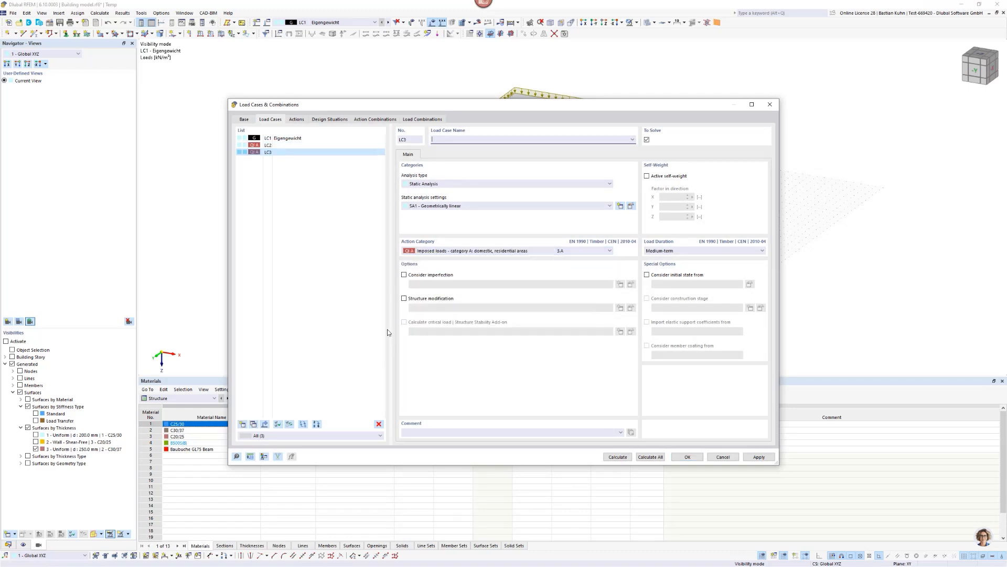
left_click(442, 251)
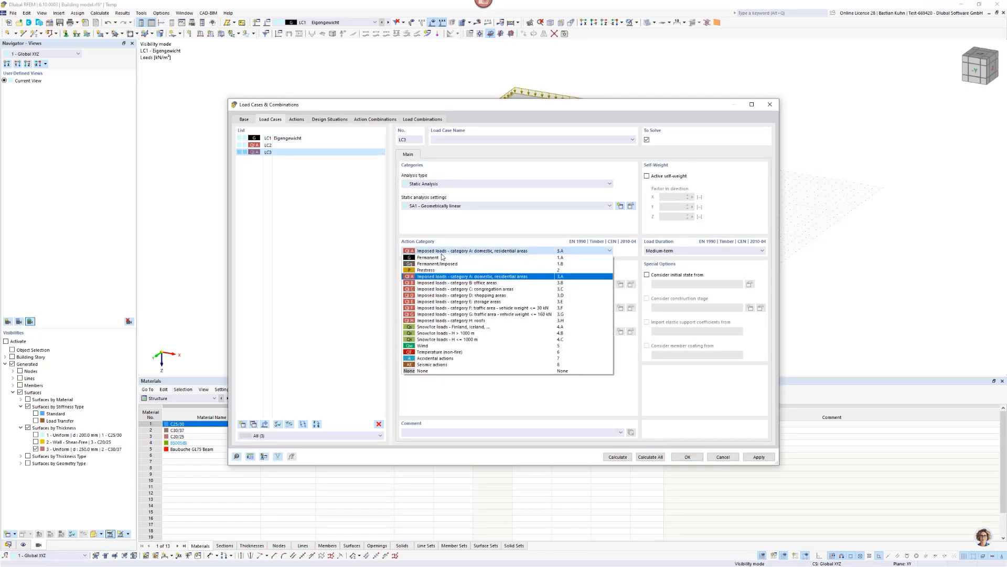
left_click(438, 346)
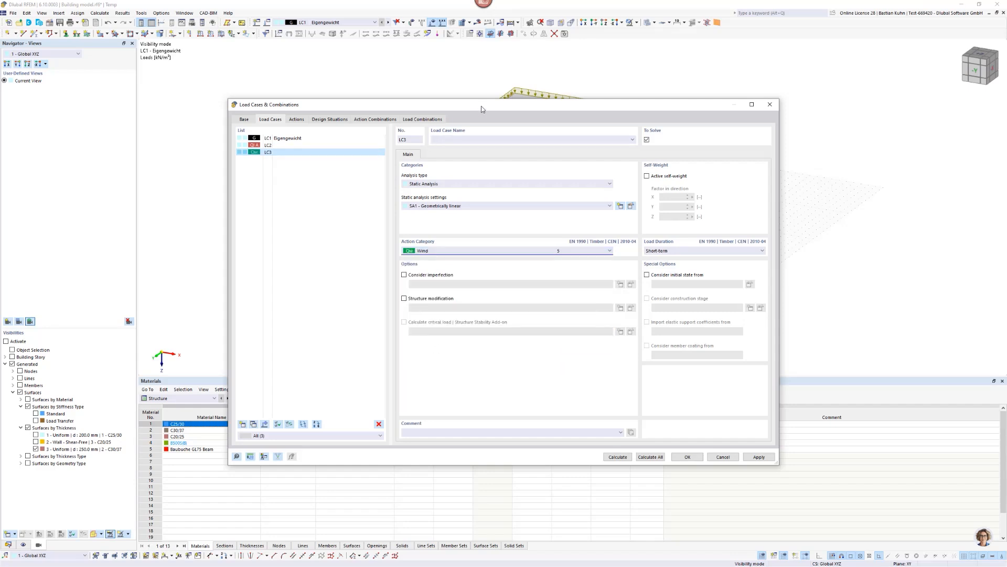
left_click_drag(482, 108, 540, 94)
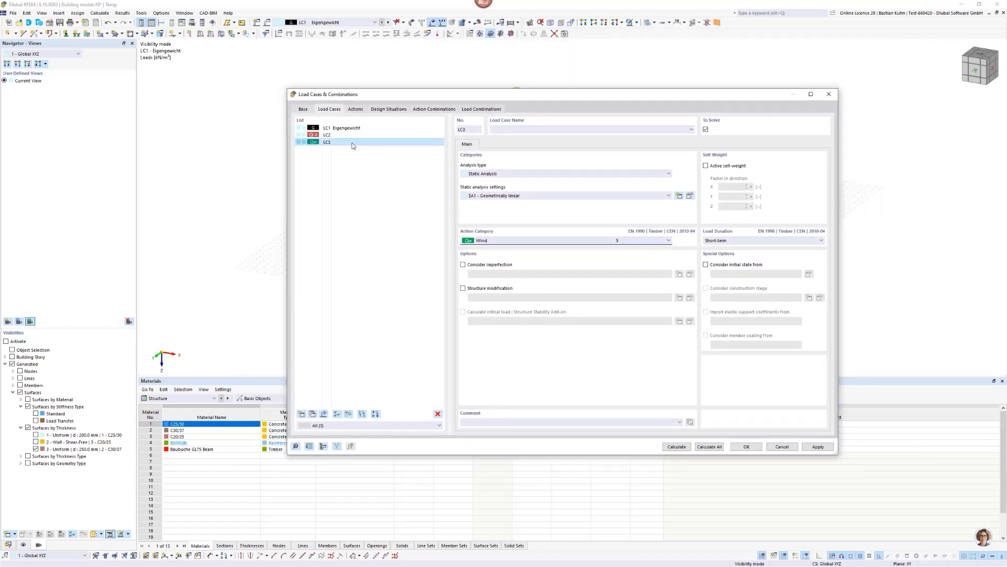
- Turn off the combination wizard for the load cases and accept saving the changes
left_click(300, 109)
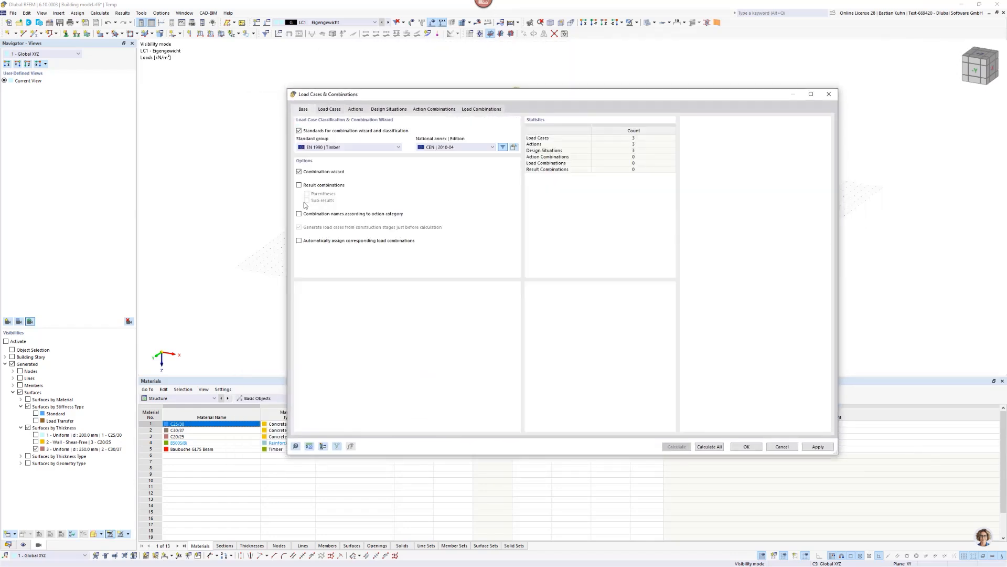
left_click(299, 172)
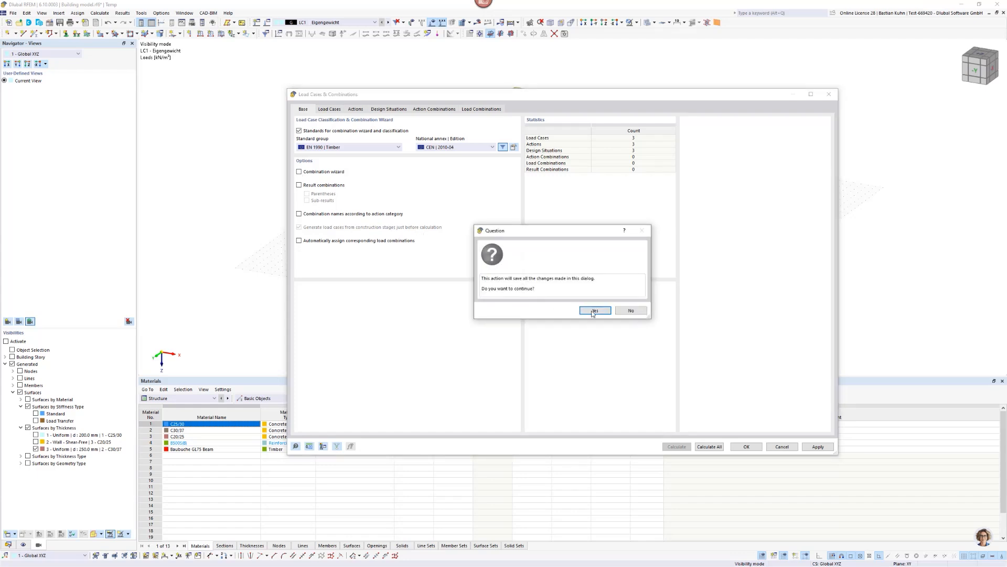
left_click(593, 311)
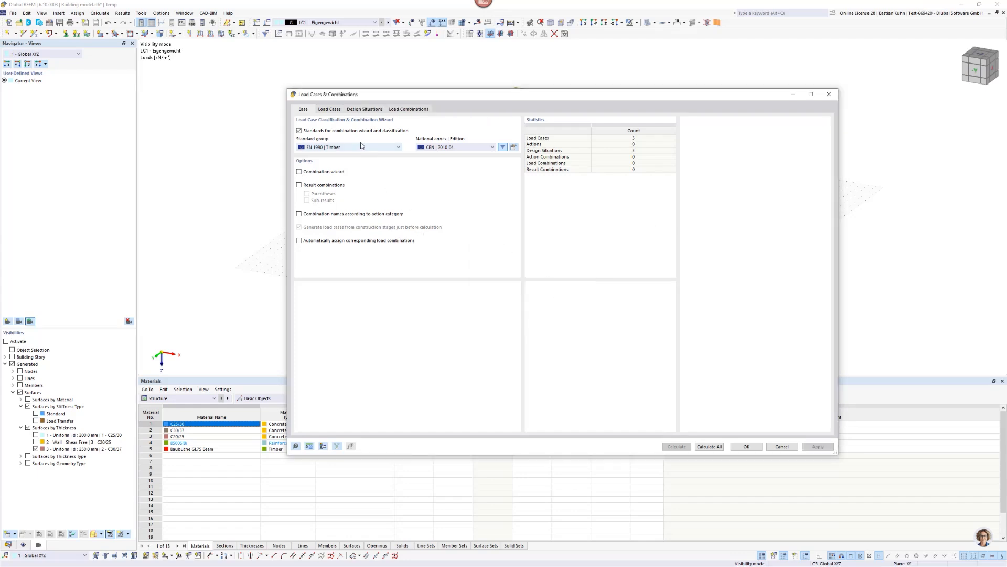
- Delete the SLS Characteristic and SLS Quasi-permanent design situations, DS2 and DS3
left_click(358, 110)
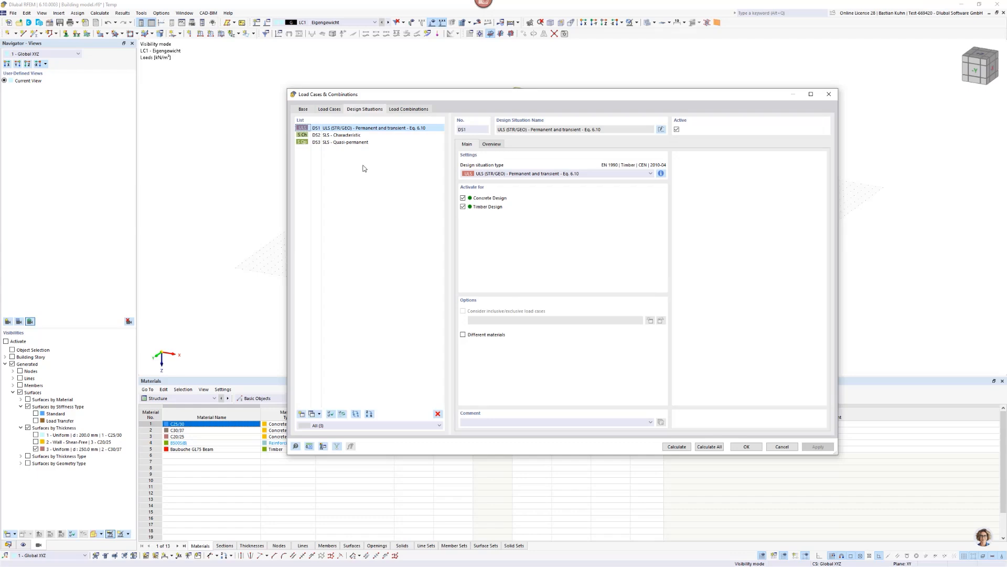
left_click(350, 135)
left_click(346, 142, "shift")
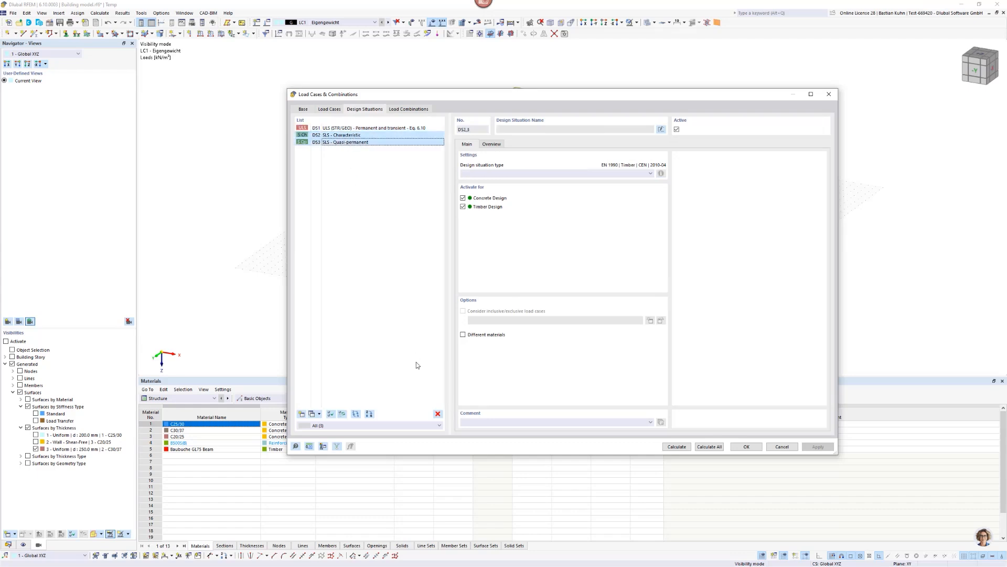
left_click(438, 414)
left_click(508, 314)
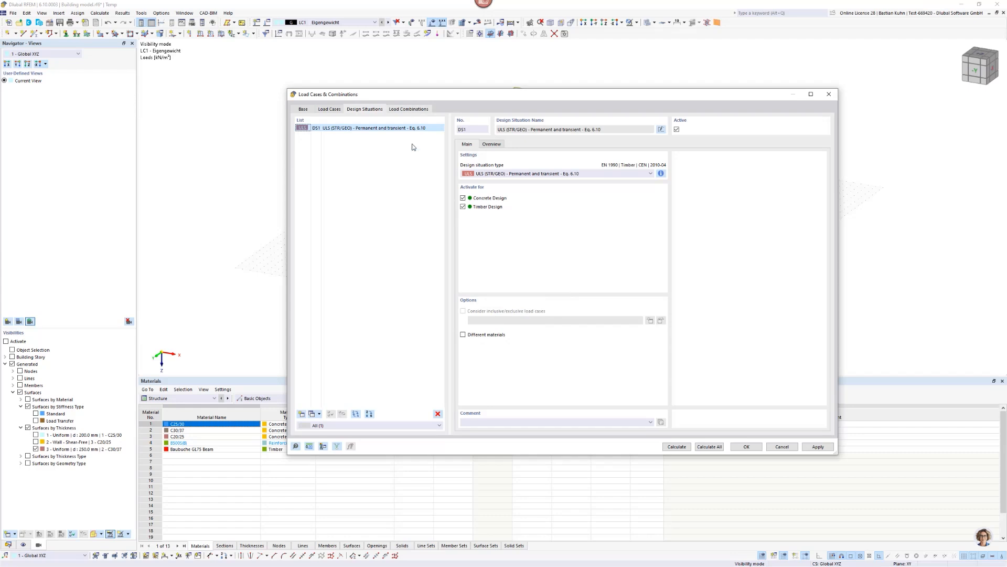
- Create load combinations CO1 and CO2 and set both to the geometrically linear static analysis settings SA1
left_click(409, 110)
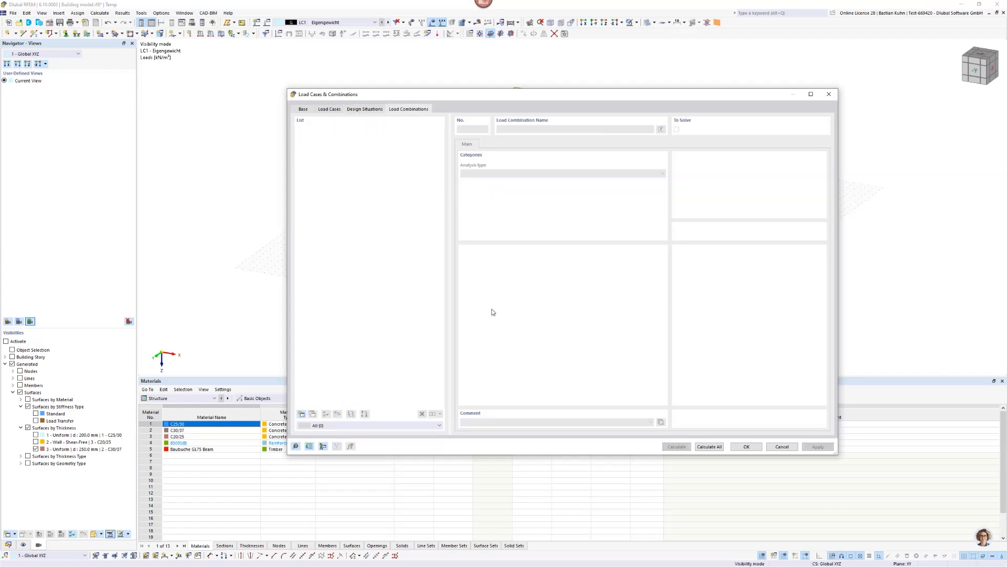
left_click(301, 414)
left_click(301, 414)
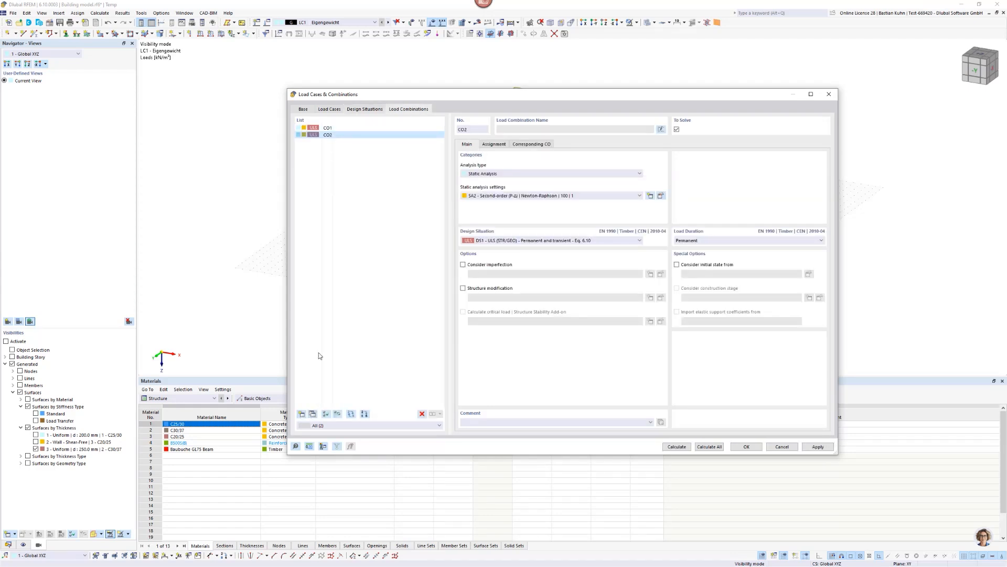
left_click(328, 128, "ctrl")
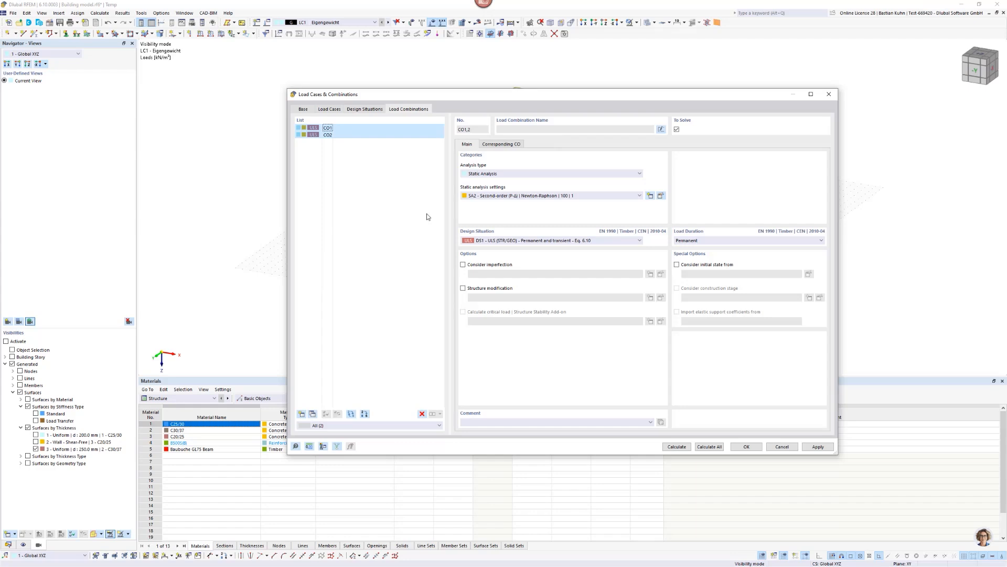
left_click(527, 198)
left_click(504, 205)
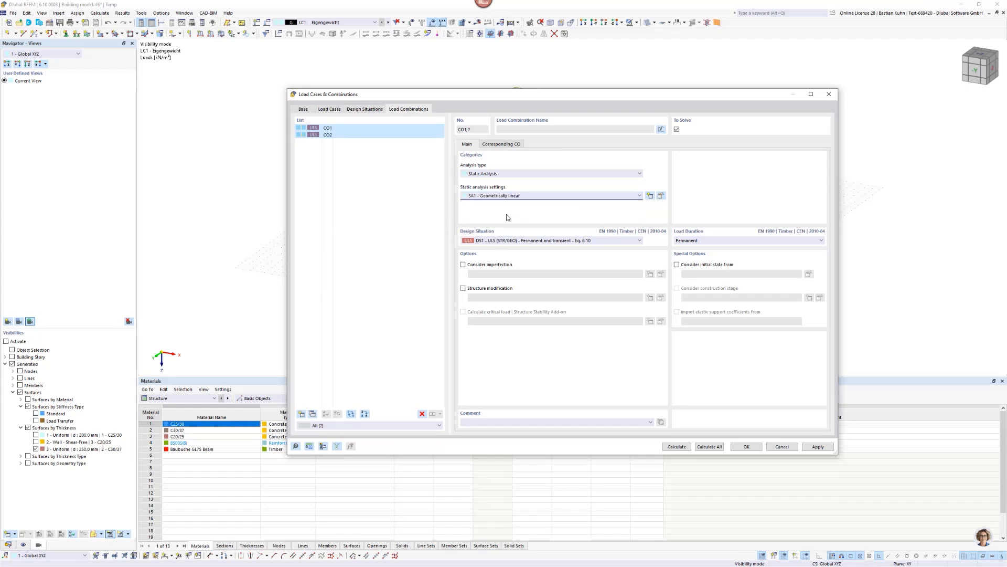
- Assign the load cases to CO1 as 1.35*LC1 + 1.5*LC2 + 1.05*LC3
left_click(375, 129)
left_click(494, 144)
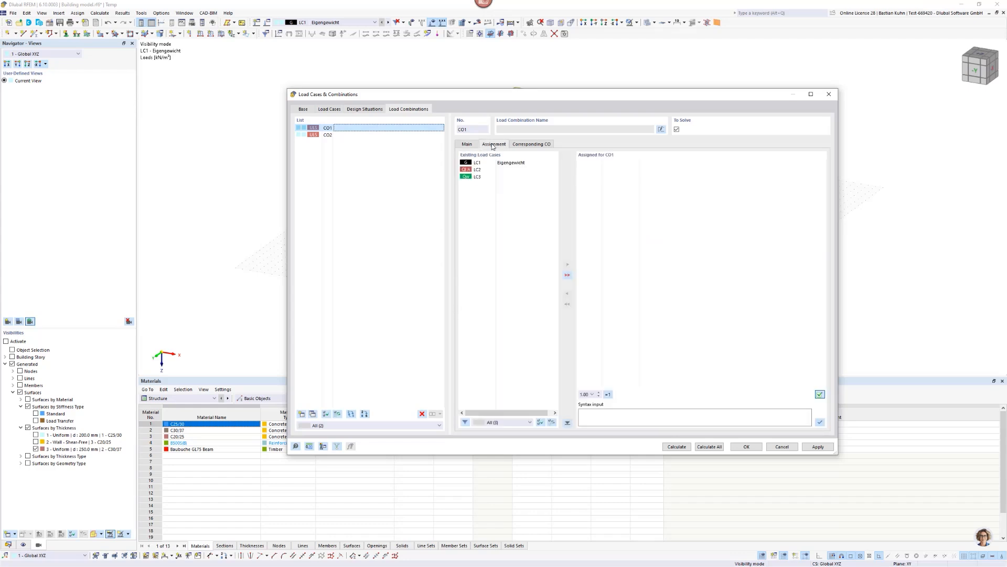
left_click(478, 163)
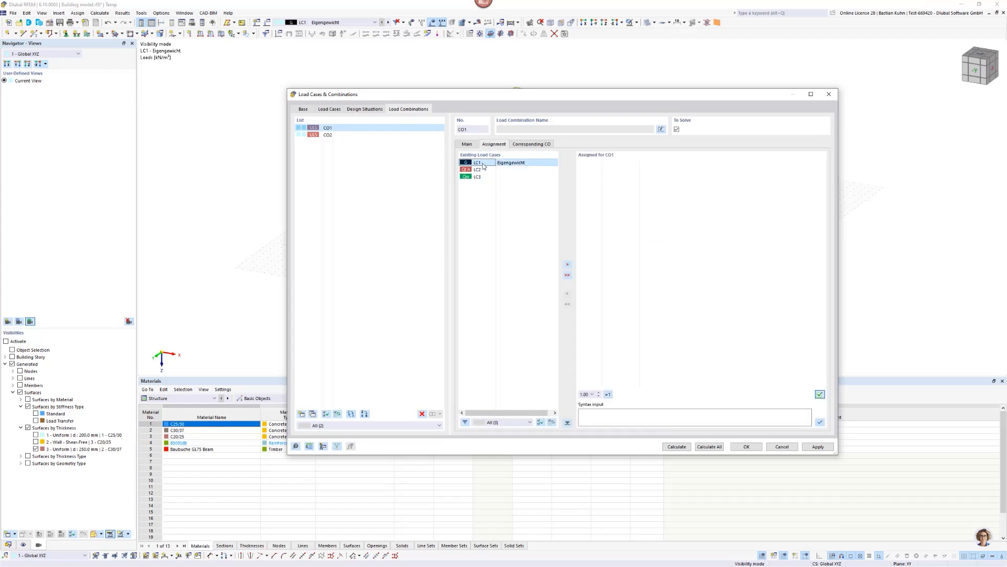
left_click(477, 178, "shift")
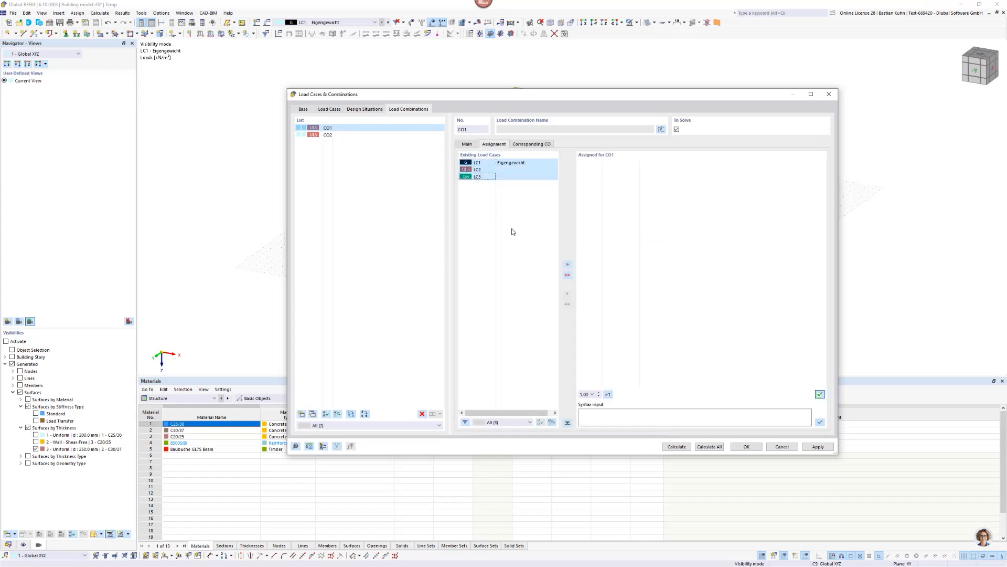
left_click(567, 265)
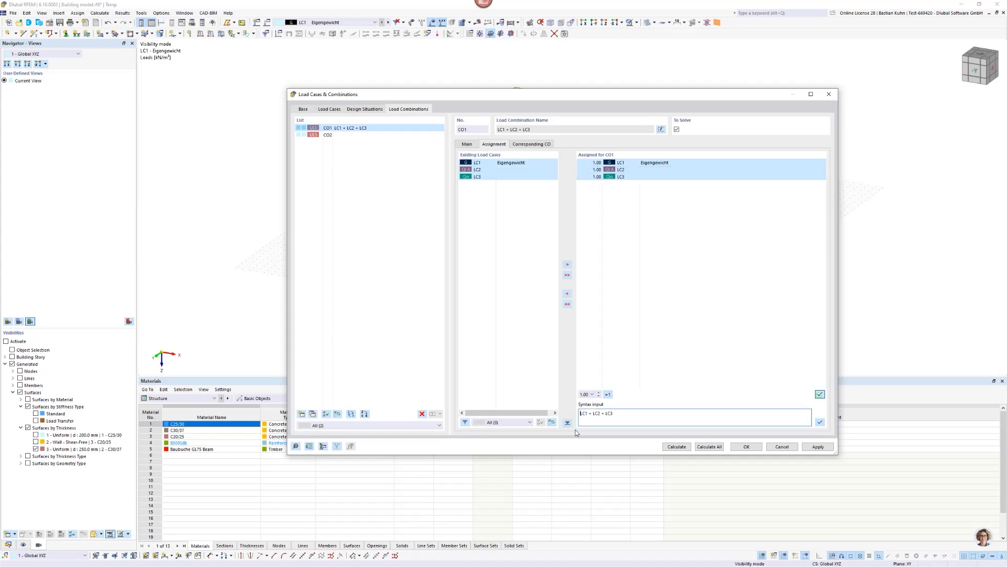
type("1,35*LC1 + 1,5*LC2 + 1,05*")
left_click(820, 423)
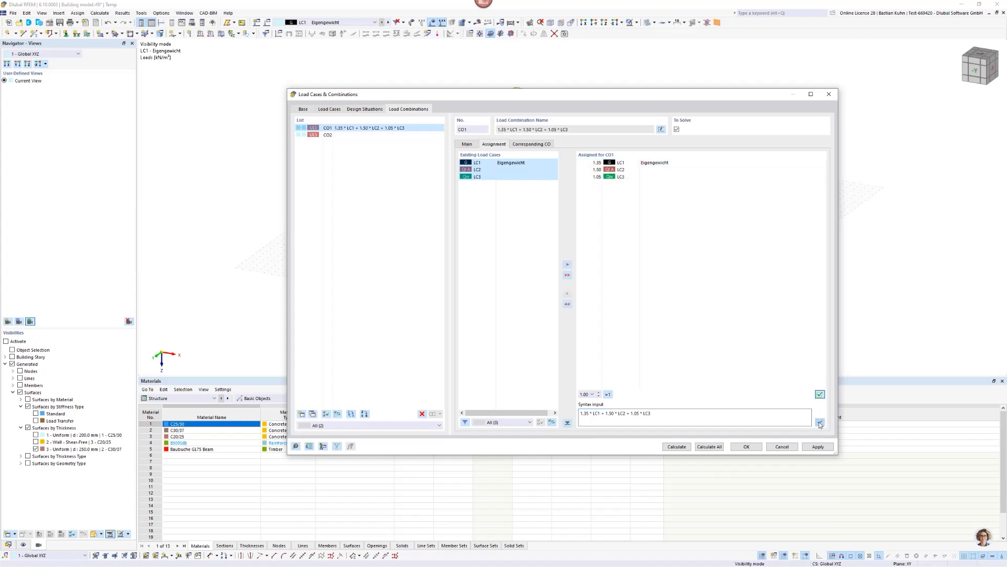
- Assign the load cases to CO2 as 1.35*LC1 + 1.05*LC2 + 1.5*LC3 and accept the load combination definitions
left_click(329, 134)
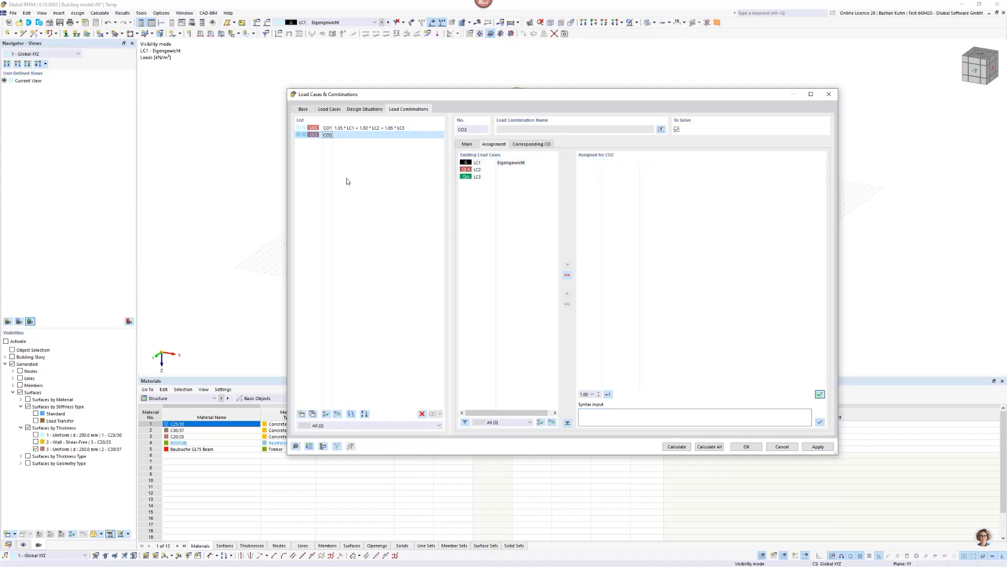
left_click(504, 163)
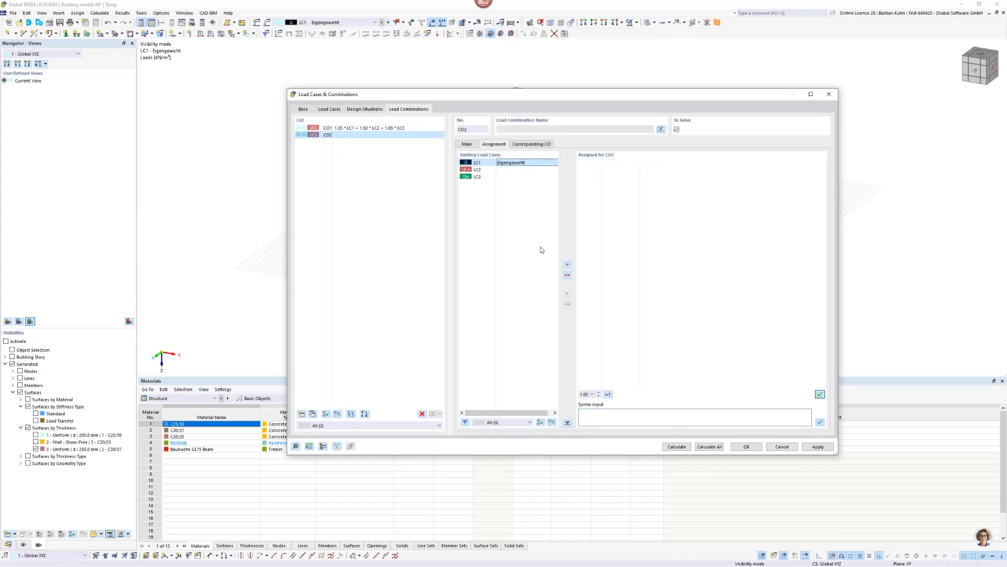
left_click(567, 275)
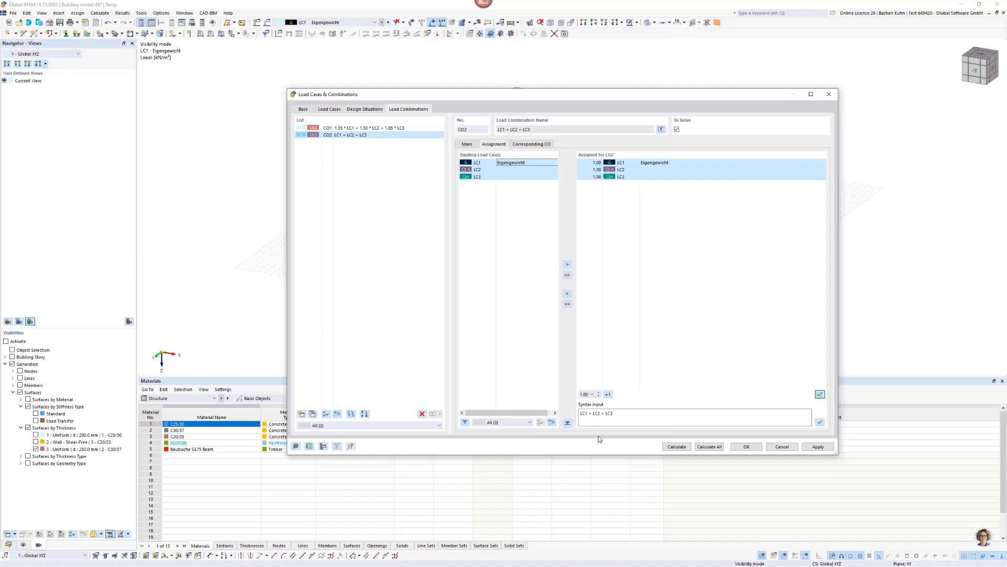
left_click(581, 413)
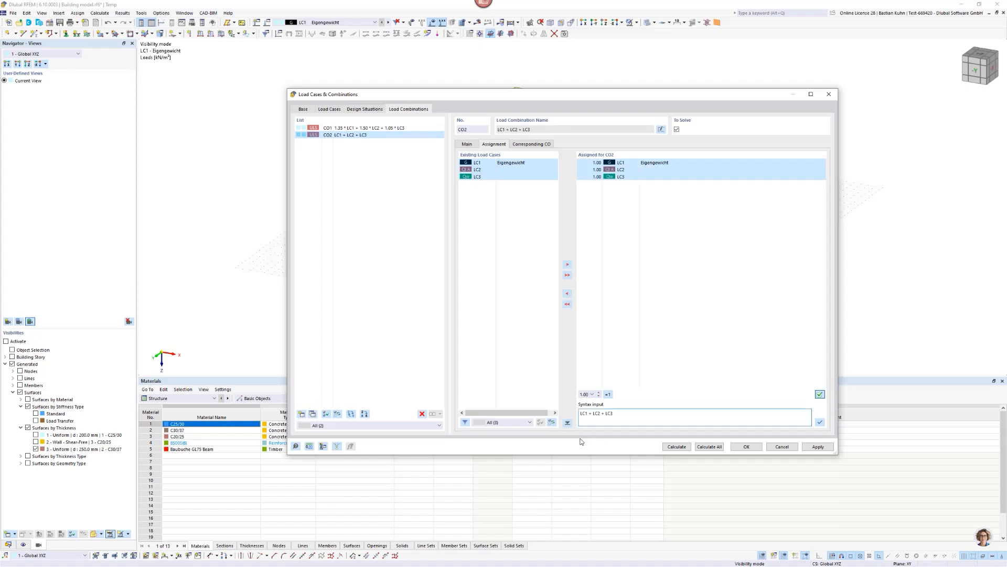
type("1,35*LC")
type("1 + 1,05*LC2 + 1,5*")
left_click(819, 423)
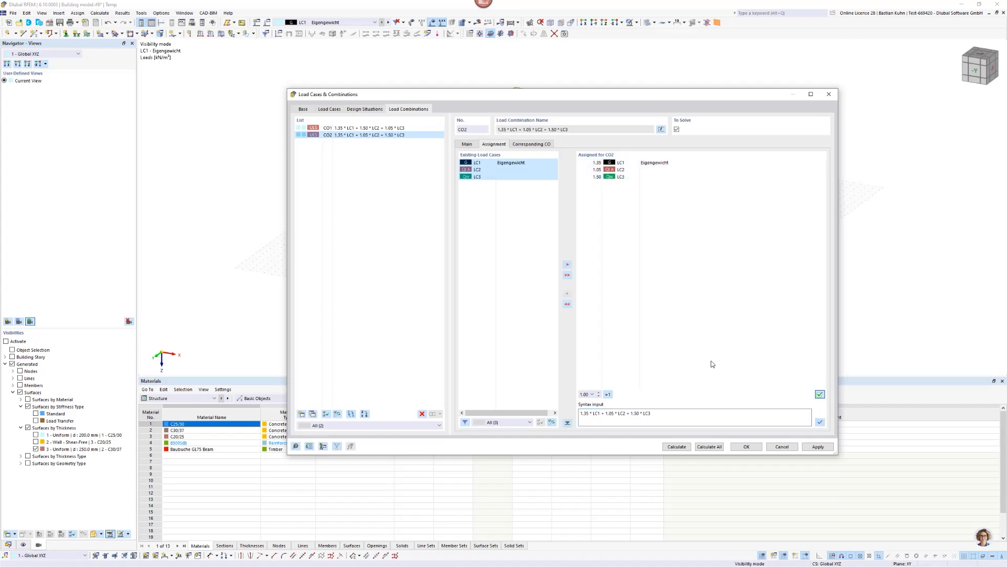
left_click(743, 448)
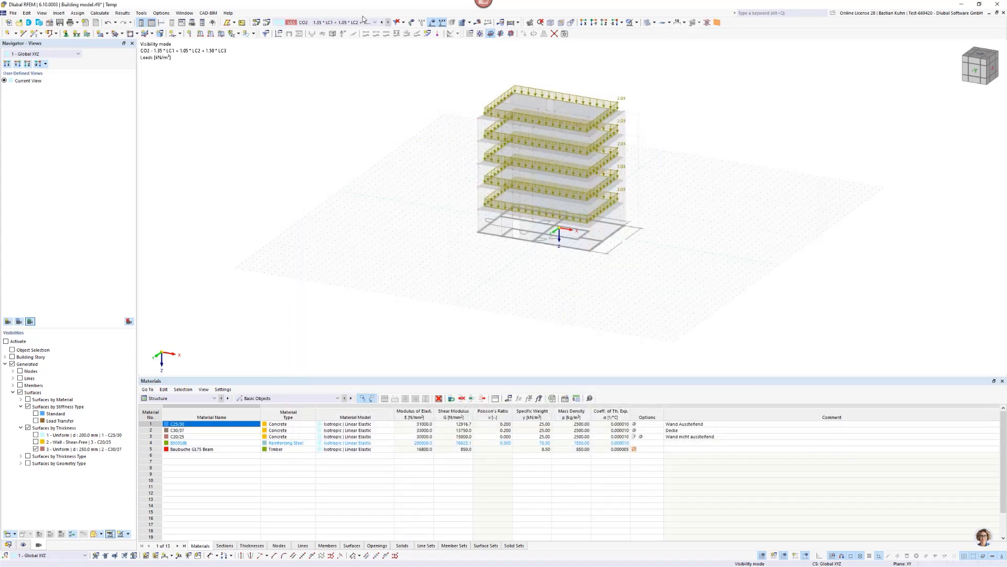
- Apply a uniform 2 kN/m² surface load in the global Z direction to all floor slabs in load case LC2
left_click(365, 23)
left_click(359, 37)
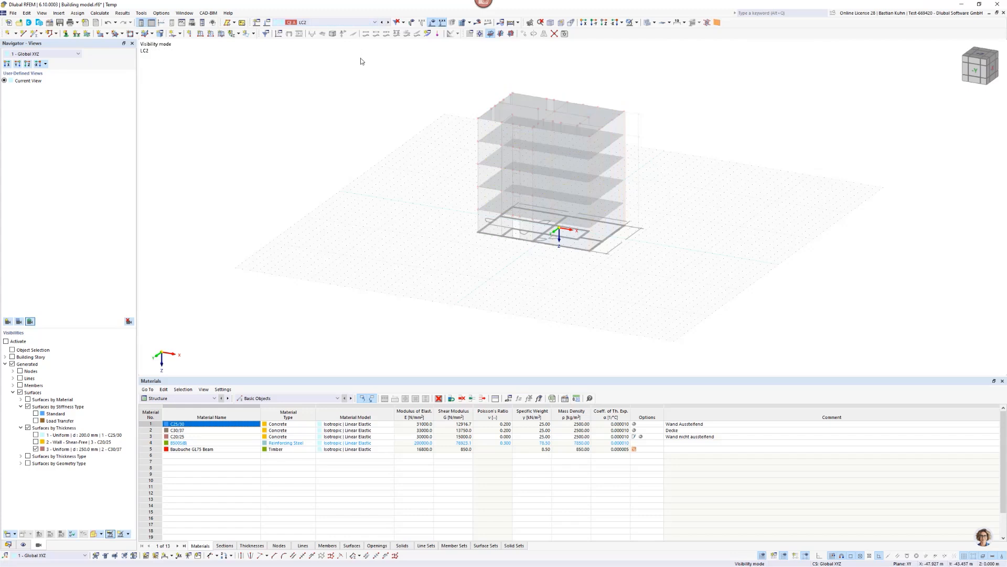
middle_click_drag(572, 95, 421, 152)
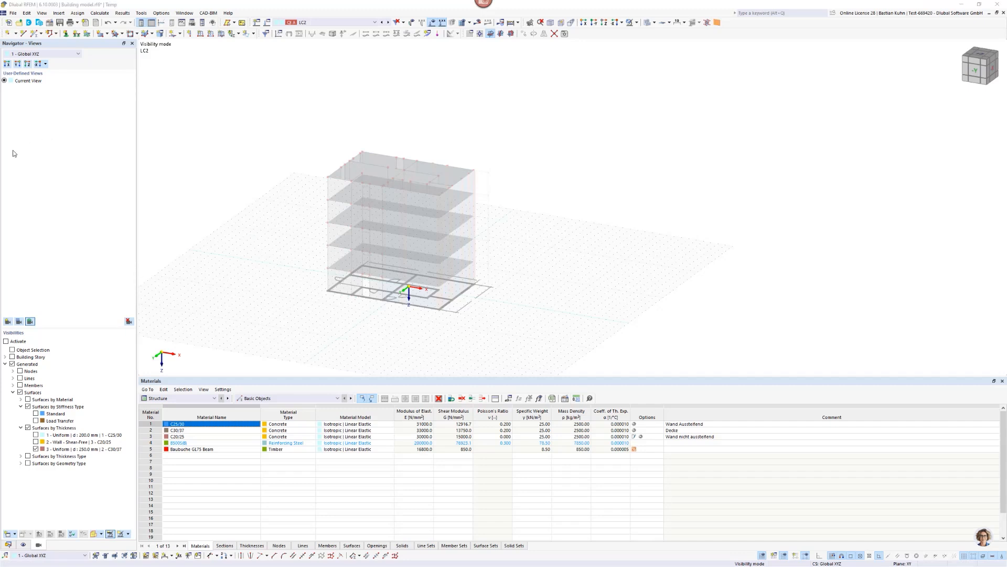
left_click(221, 33)
left_click(432, 200)
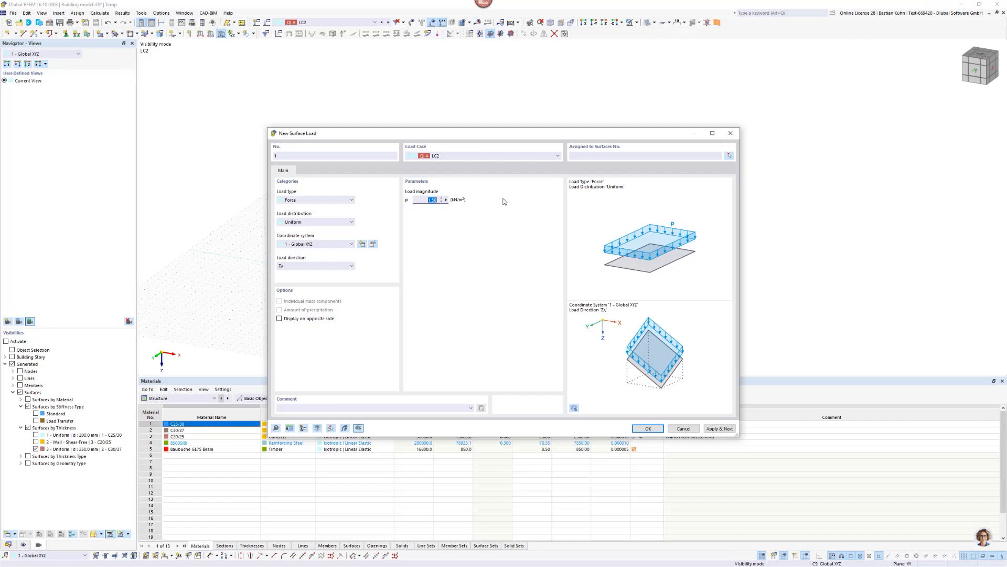
type("2")
left_click(729, 156)
left_click_drag(254, 104, 572, 322)
left_click(117, 123)
key("Return")
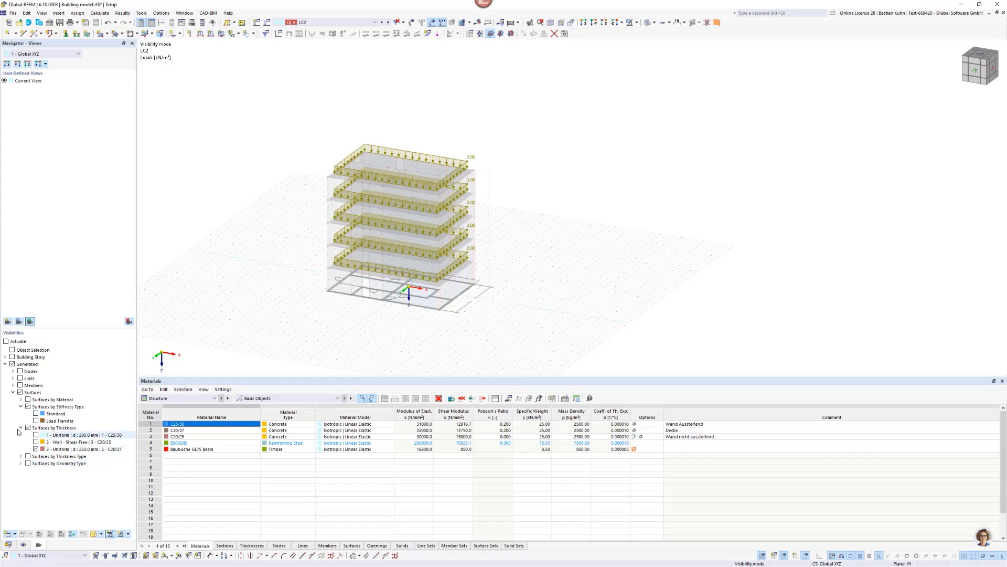
- Show the load transfer surfaces and the 200 mm C25/30 surfaces together with the slabs
left_click(36, 421)
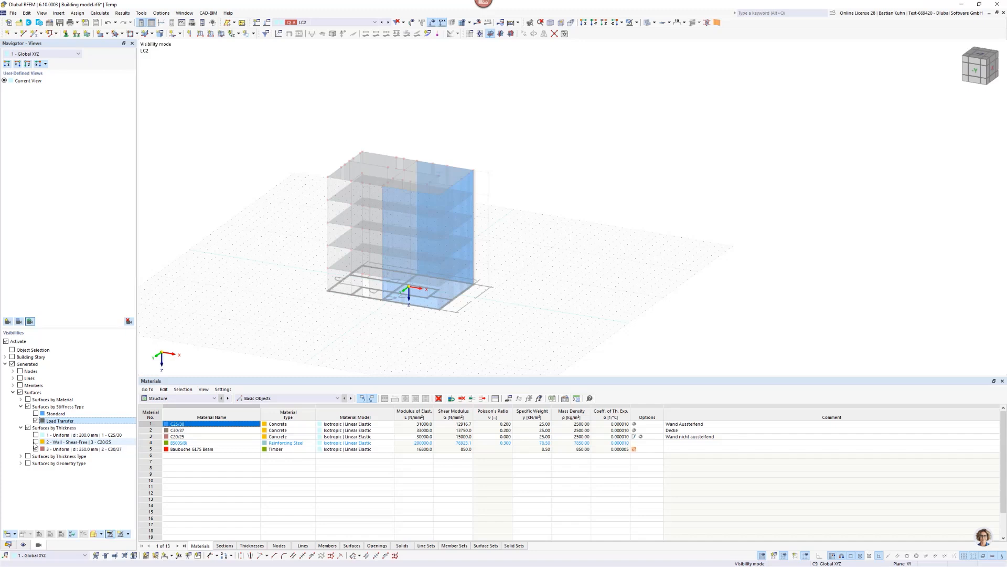
left_click(35, 435)
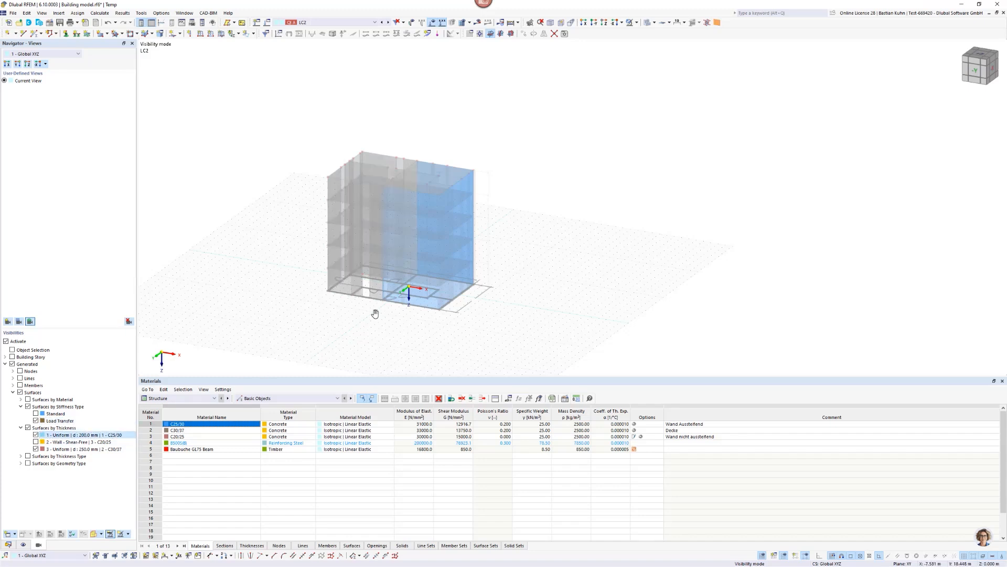
middle_click_drag(376, 314, 494, 302)
middle_click_drag(494, 302, 375, 330, "ctrl")
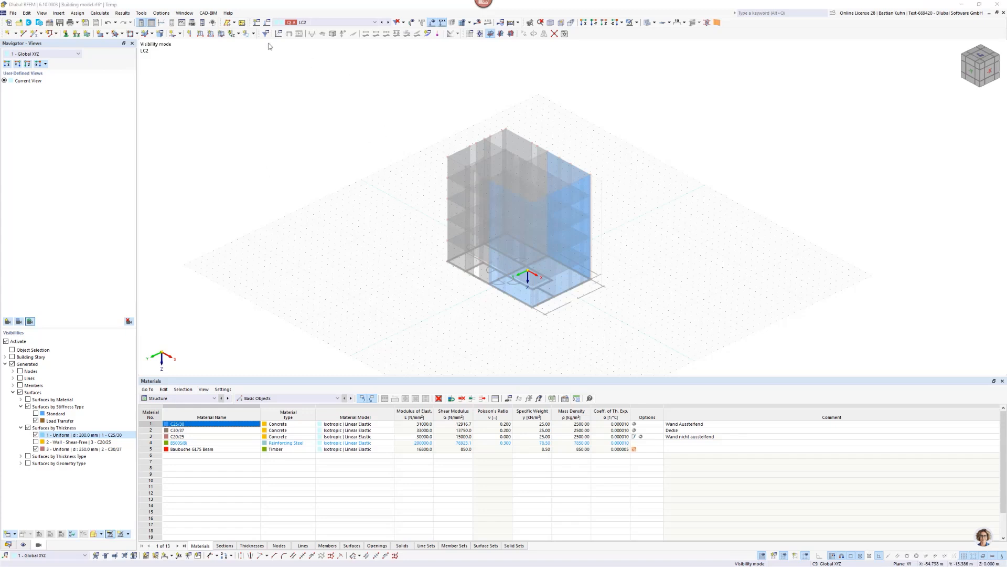
- Set up a new uniform surface load in LC2 acting globally in Y on the true area
left_click(221, 33)
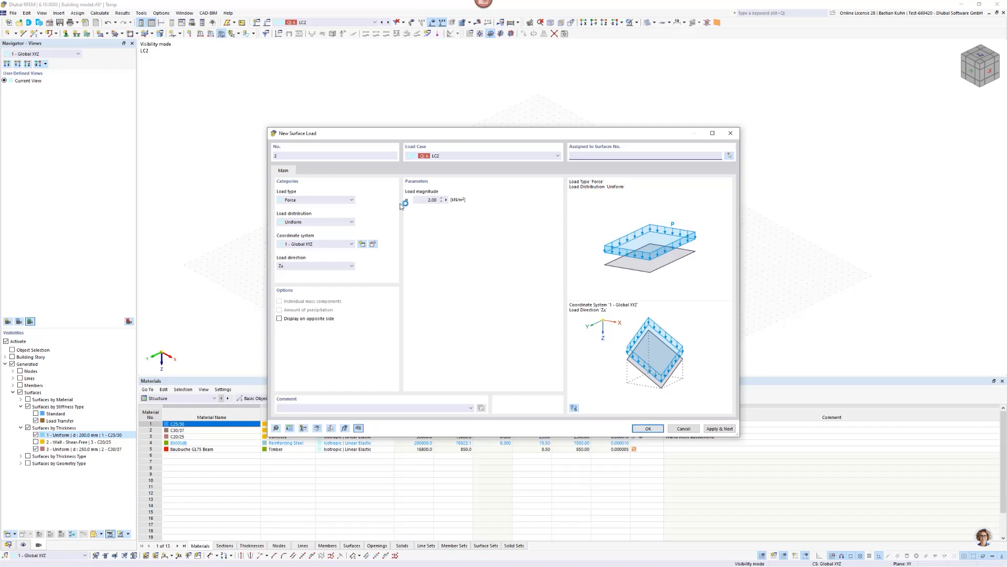
left_click_drag(485, 135, 618, 112)
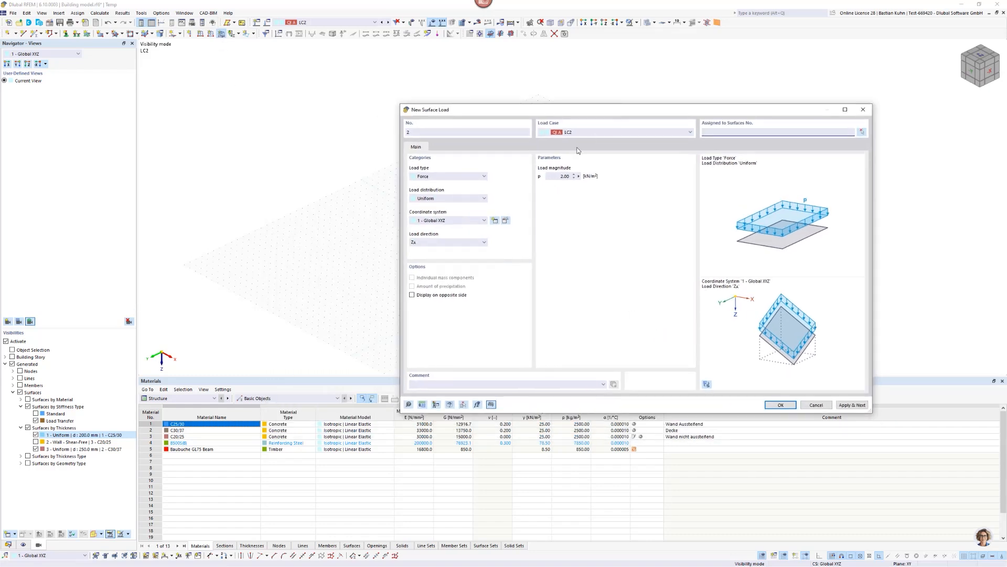
left_click(462, 240)
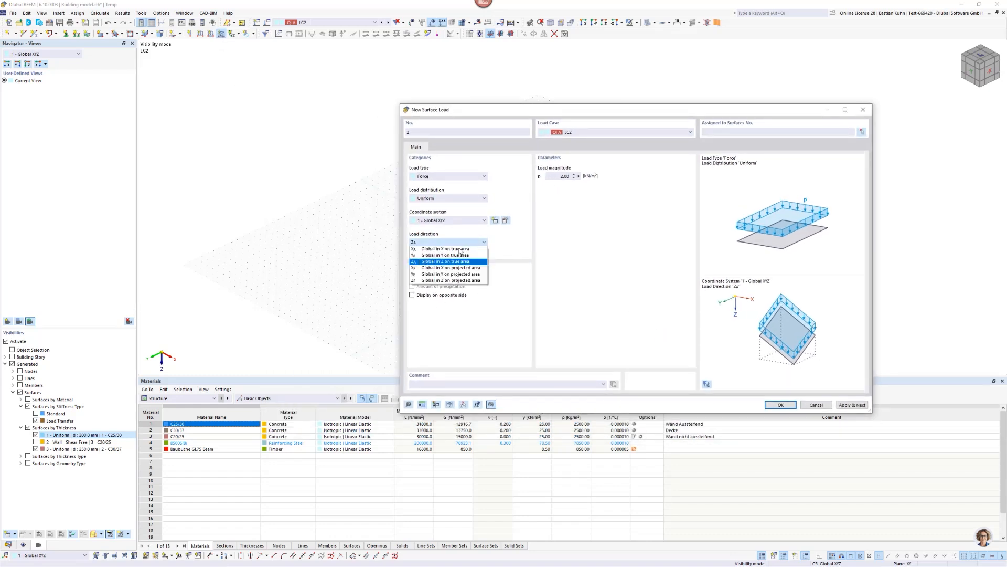
left_click(458, 257)
key("Up")
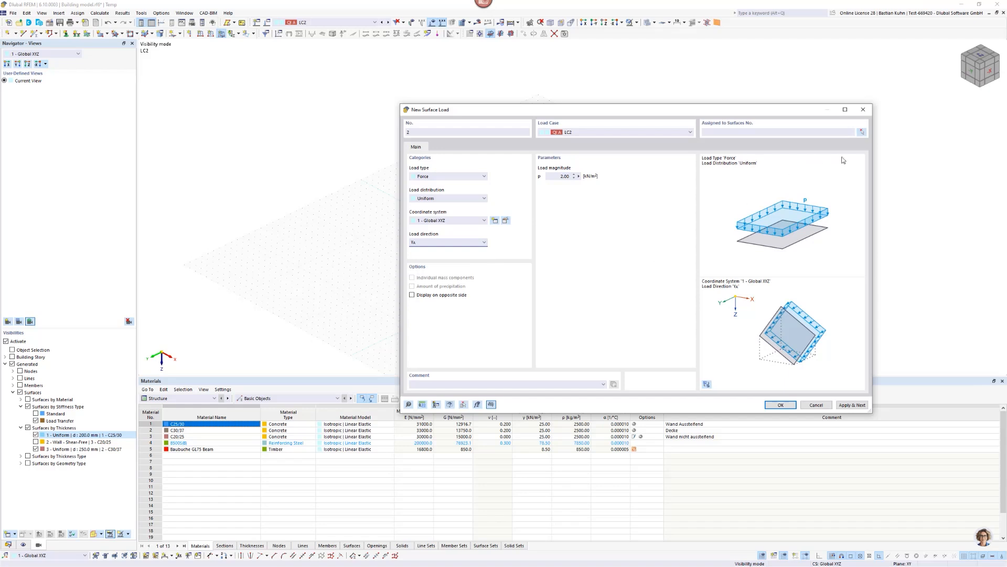
- Assign the new LC2 surface load to all outer wall surfaces along the building's +Y edge, selecting them in plan view
left_click(861, 133)
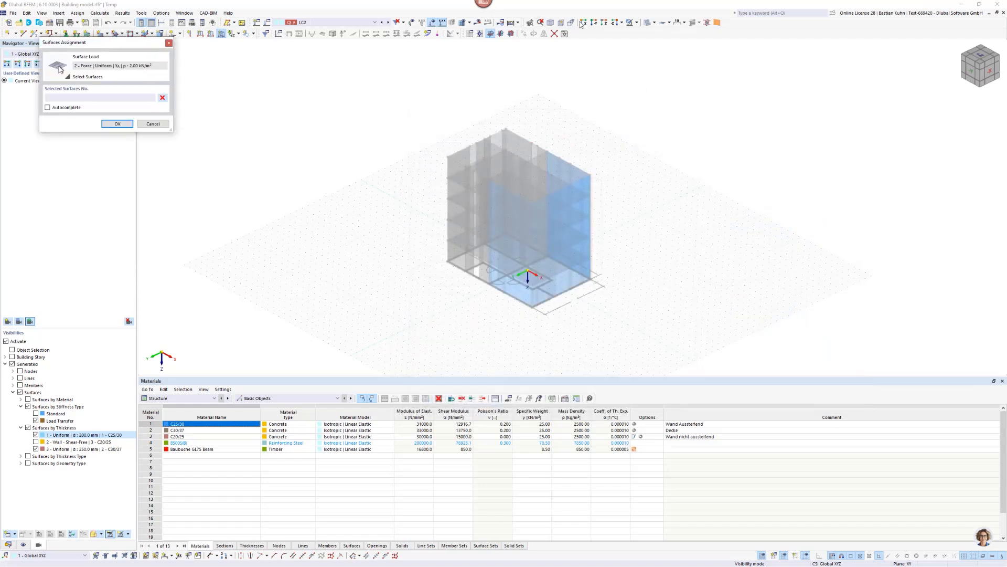
scroll(586, 125, "up", 1)
key("ctrl+3")
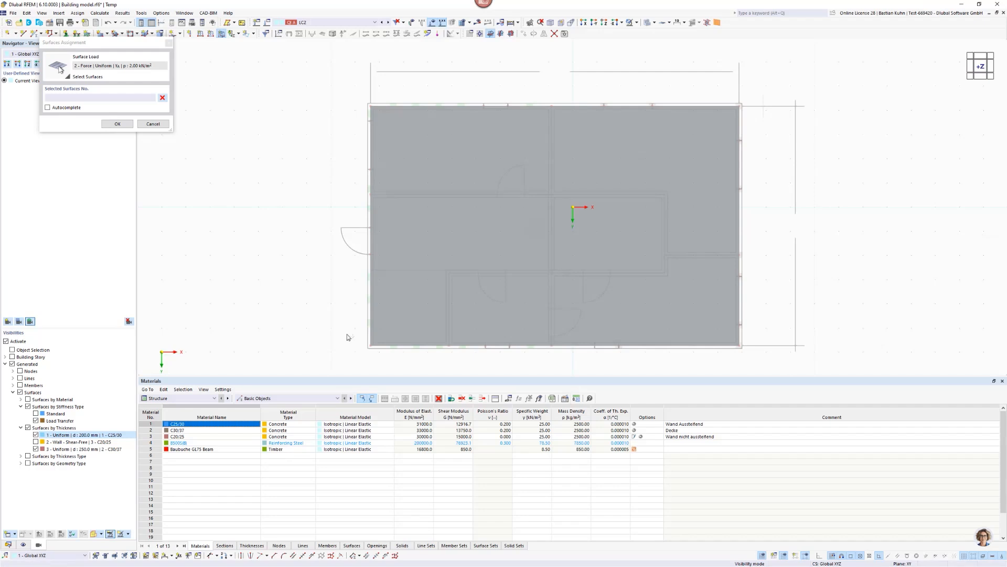
left_click(647, 22)
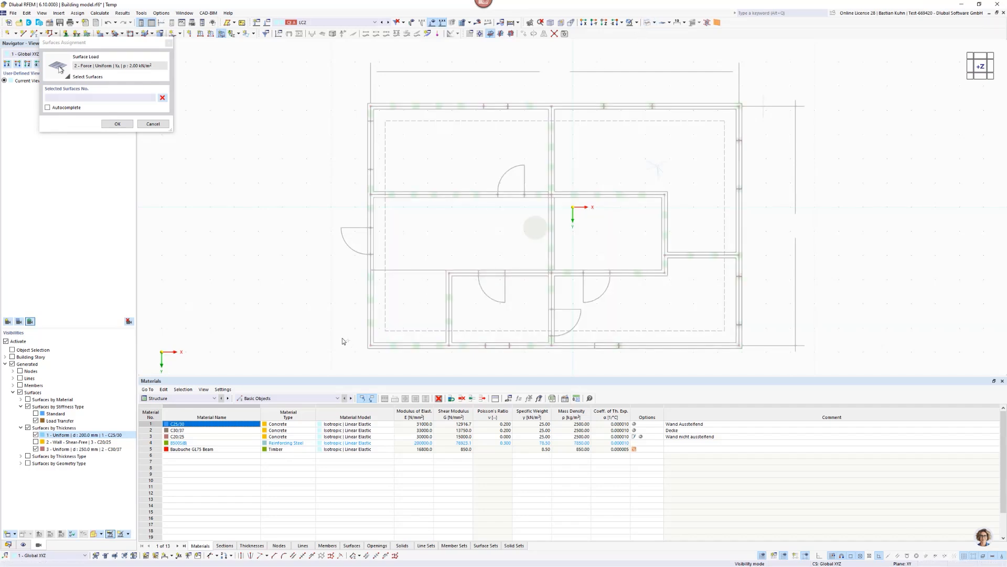
left_click_drag(342, 337, 757, 366)
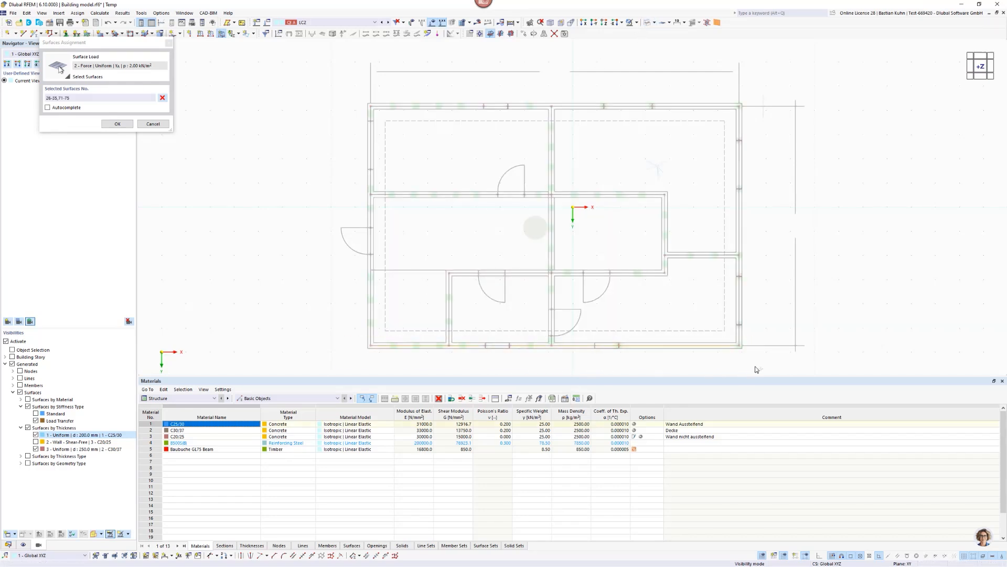
left_click(117, 123)
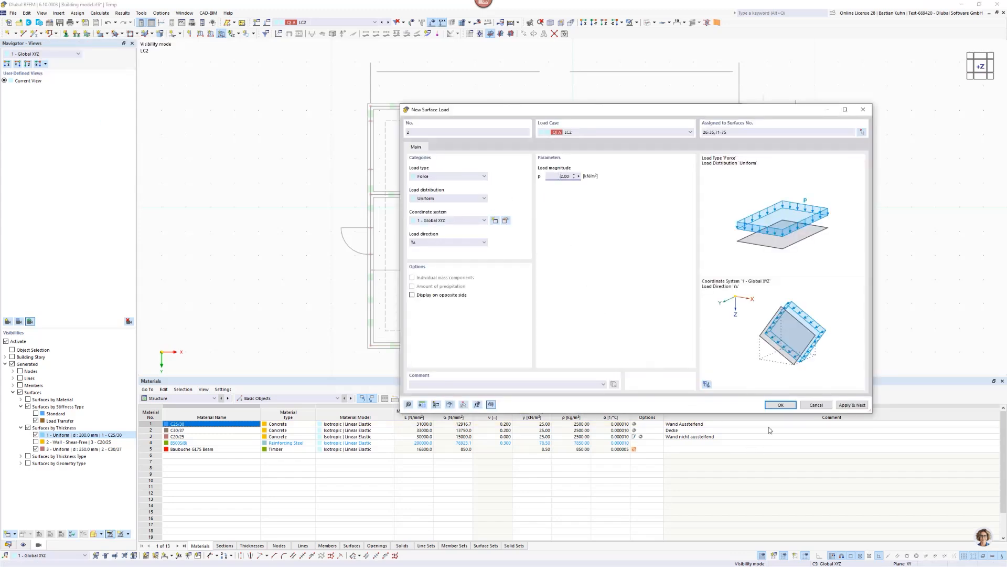
- Set the LC2 wall load to -2 kN/m² and create it, checking its placement on the solid-rendered building
type("-")
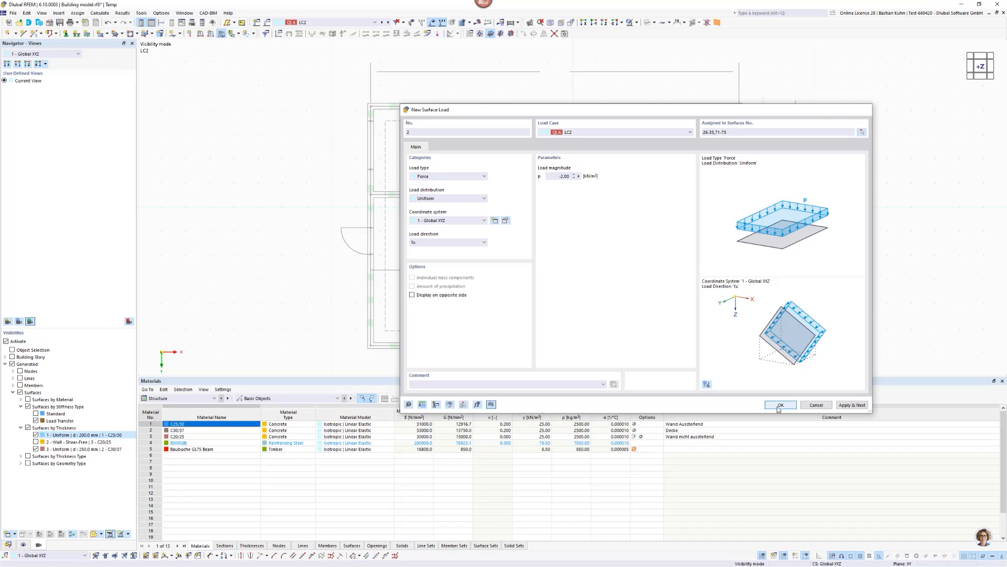
left_click(779, 405)
scroll(783, 304, "down", 2)
middle_click_drag(784, 298, 573, 190)
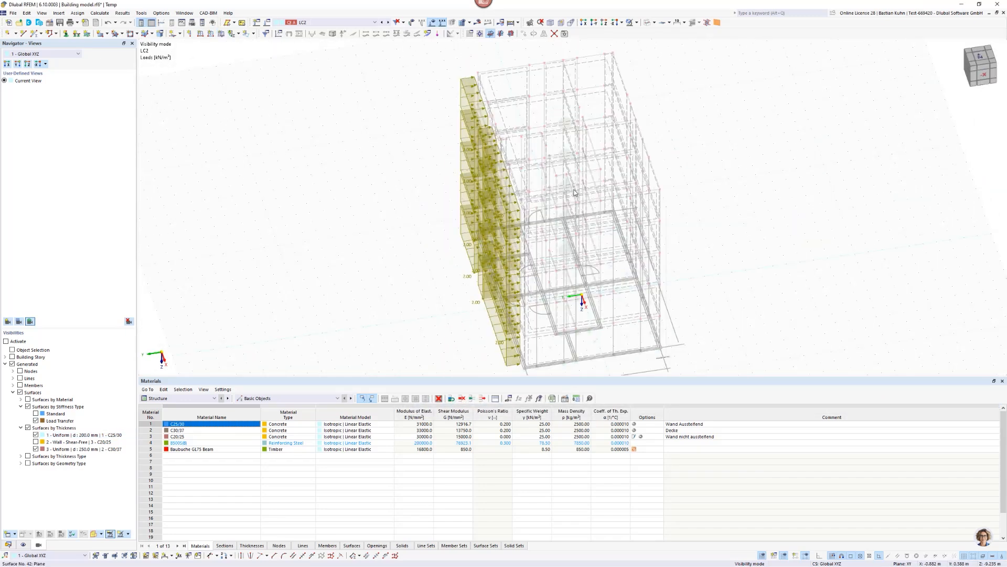
left_click(649, 23)
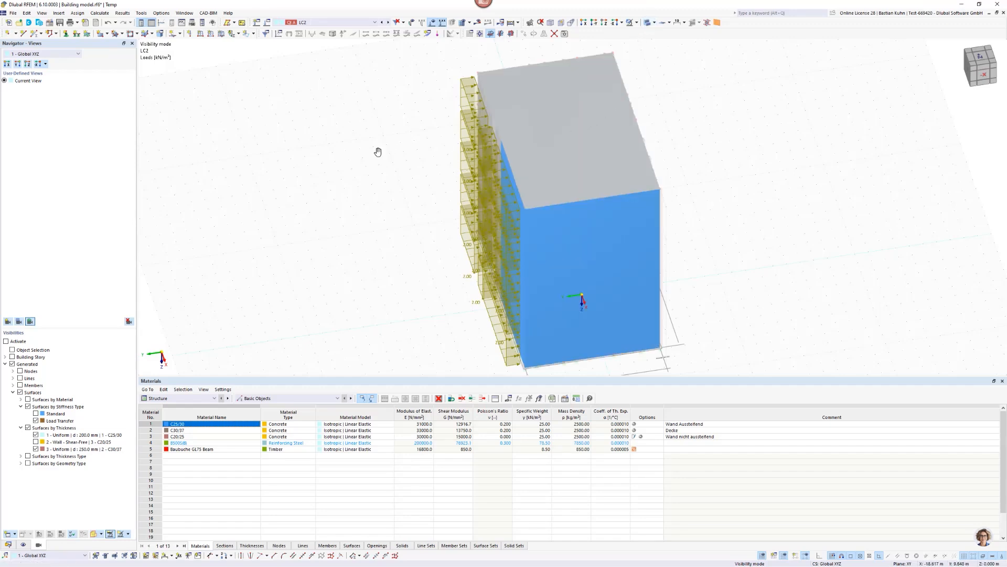
middle_click_drag(378, 152, 419, 142, "ctrl")
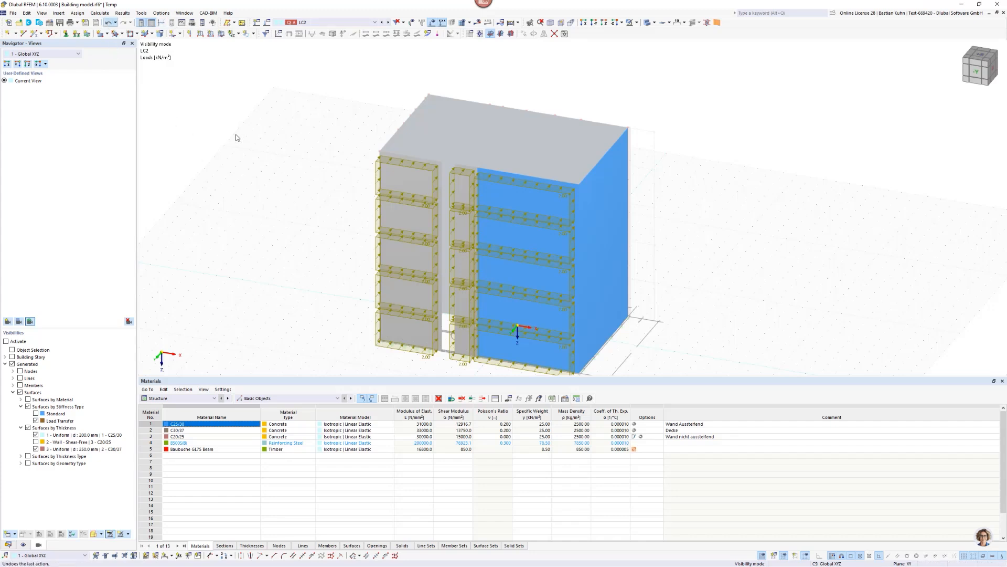
- Switch to LC3 and apply a uniform -2 kN/m² surface load in global Y to the outer wall surfaces along the +Y edge
left_click(332, 21)
left_click(328, 43)
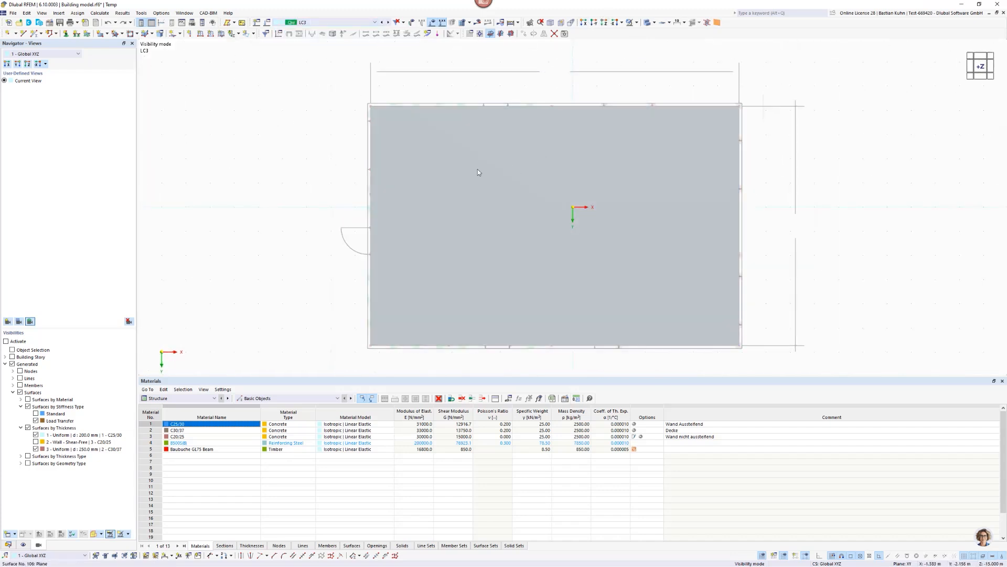
left_click(221, 34)
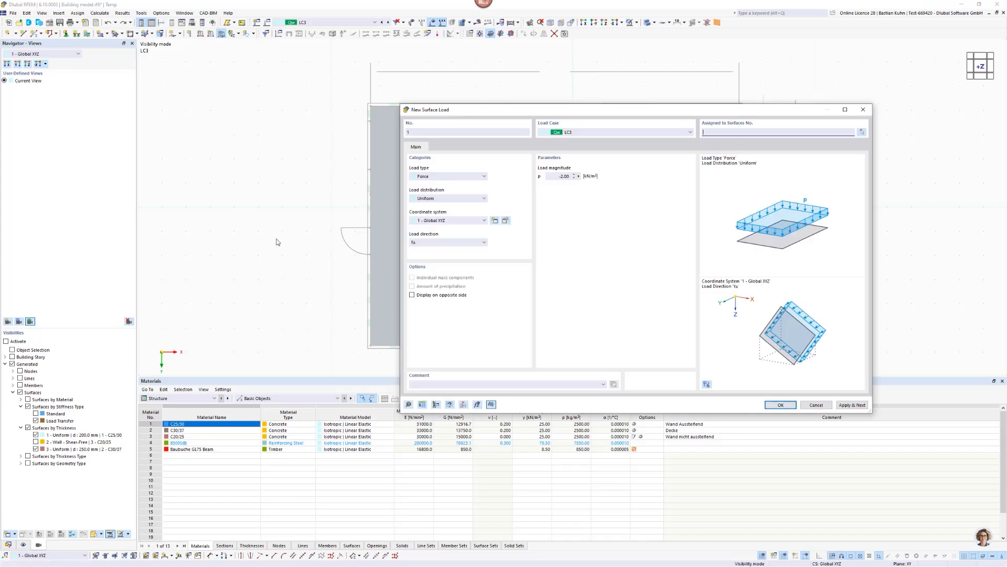
left_click(862, 132)
left_click_drag(319, 340, 816, 314)
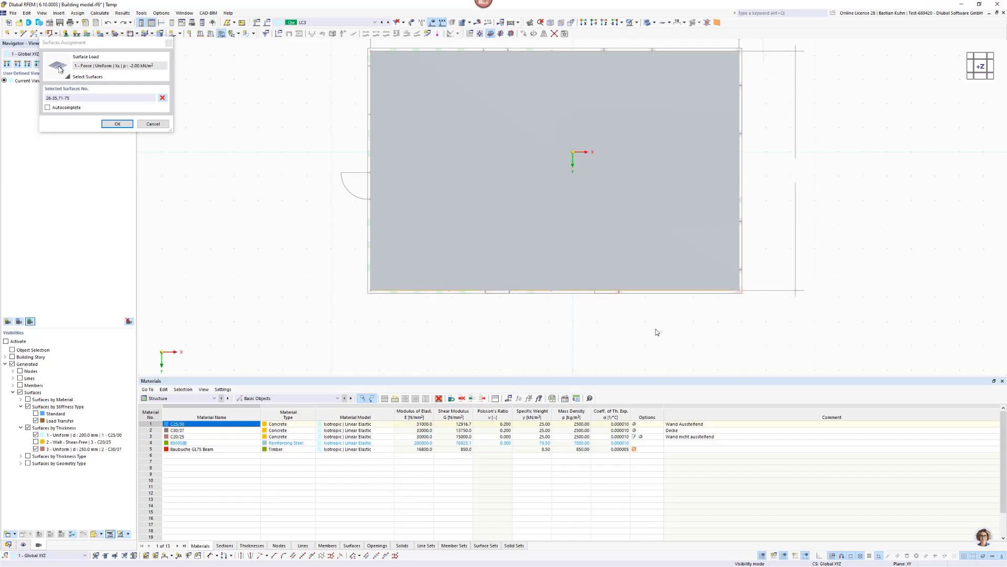
left_click(117, 124)
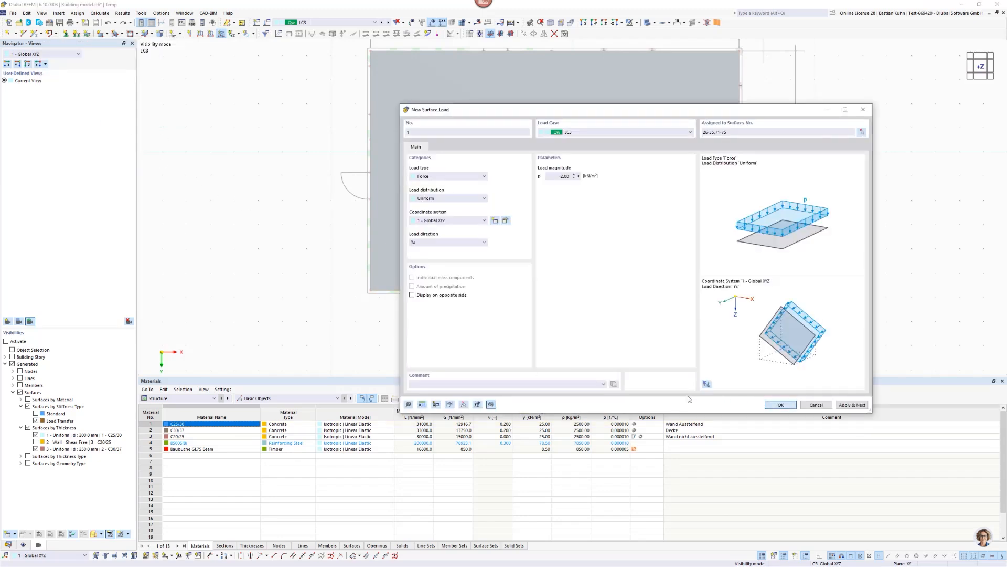
key("Return")
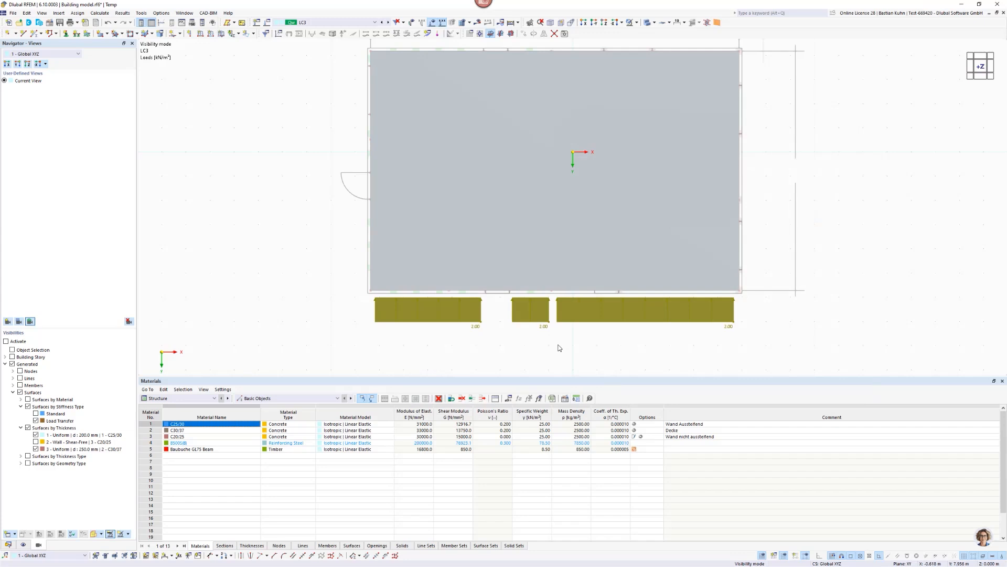
- Cancel visibility mode and review the loads of LC2, LC1 and LC3 on the complete building
left_click(638, 24)
left_click(651, 89)
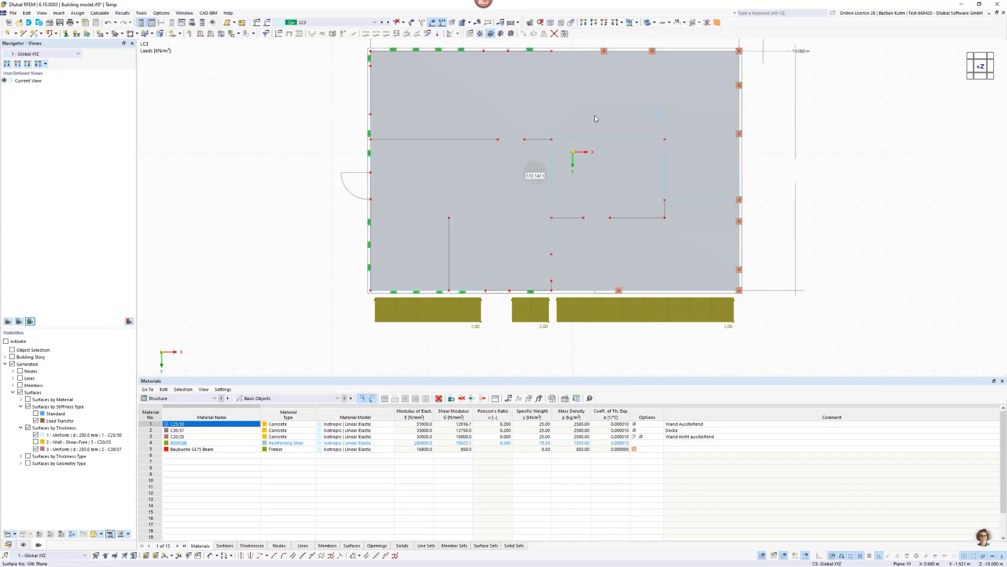
scroll(595, 114, "down", 4)
middle_click_drag(597, 183, 490, 137)
left_click(383, 22)
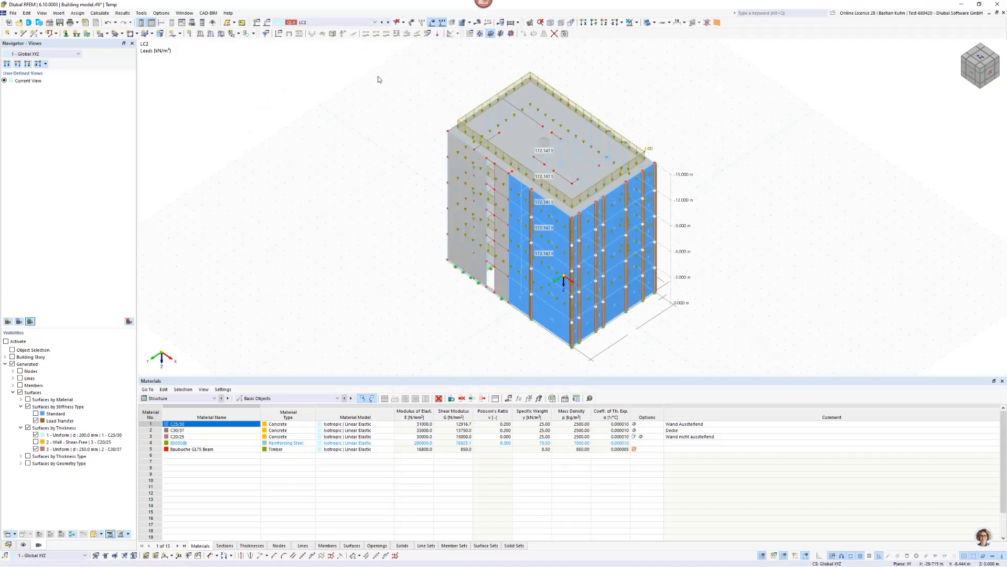
left_click(383, 22)
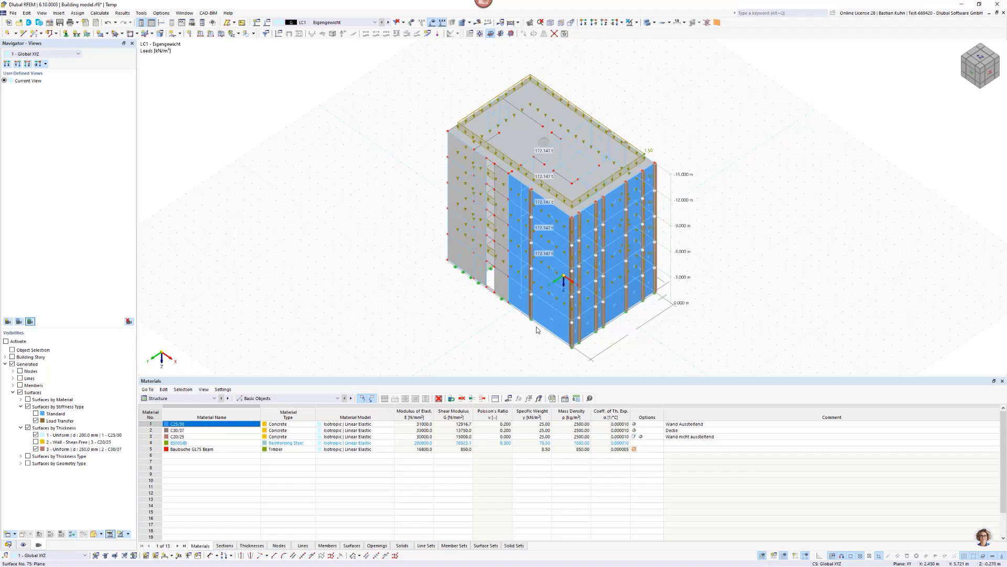
middle_click_drag(502, 336, 325, 300, "ctrl")
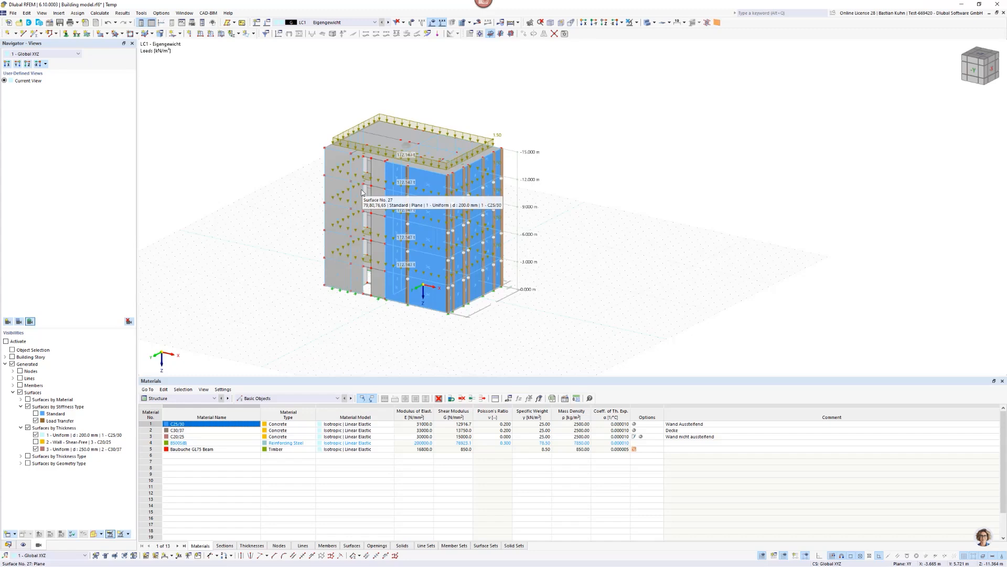
left_click(380, 23)
left_click(336, 41)
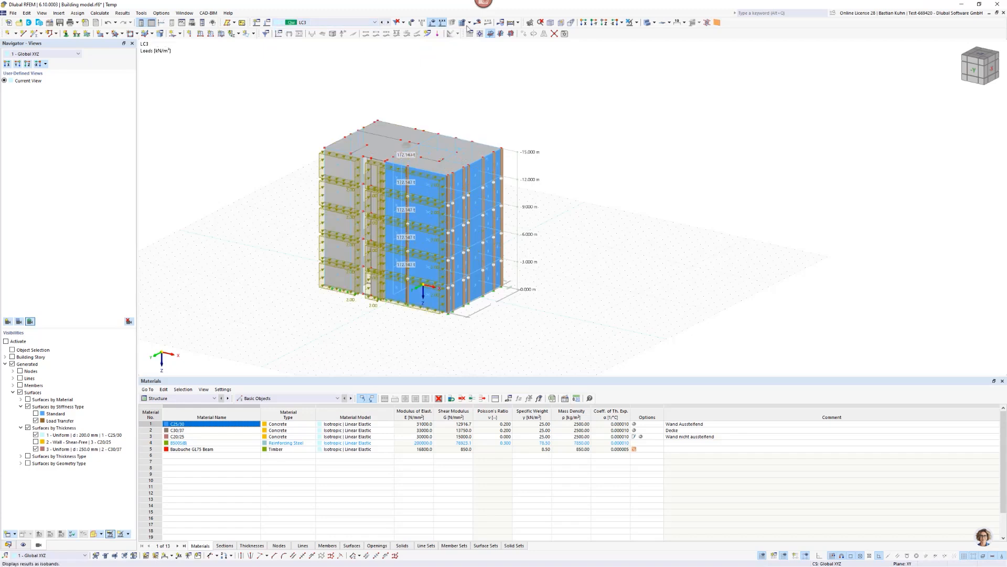
- Display the LC3 static analysis deformations together with the loads from distribution surfaces on the building
left_click(480, 34)
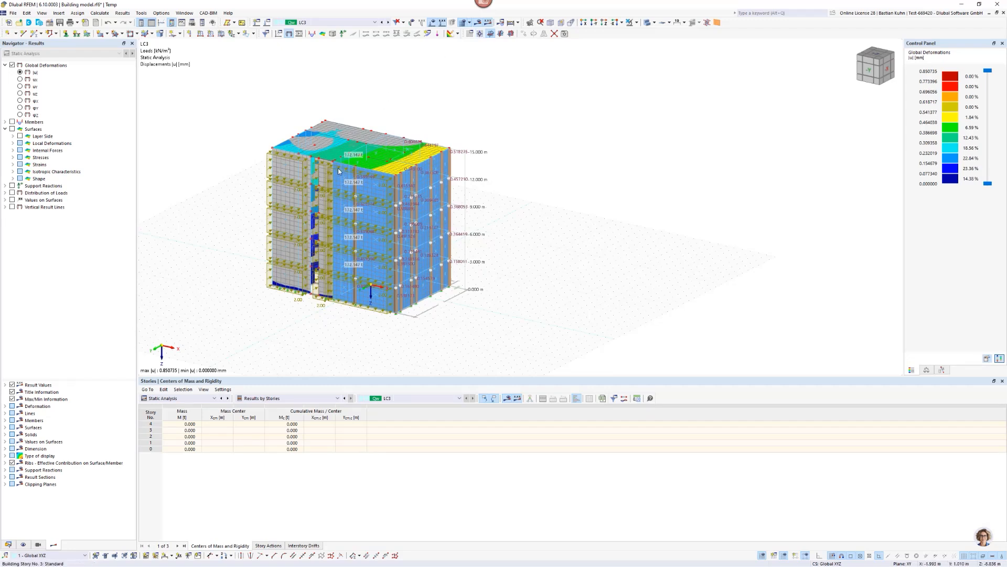
middle_click_drag(338, 168, 397, 169)
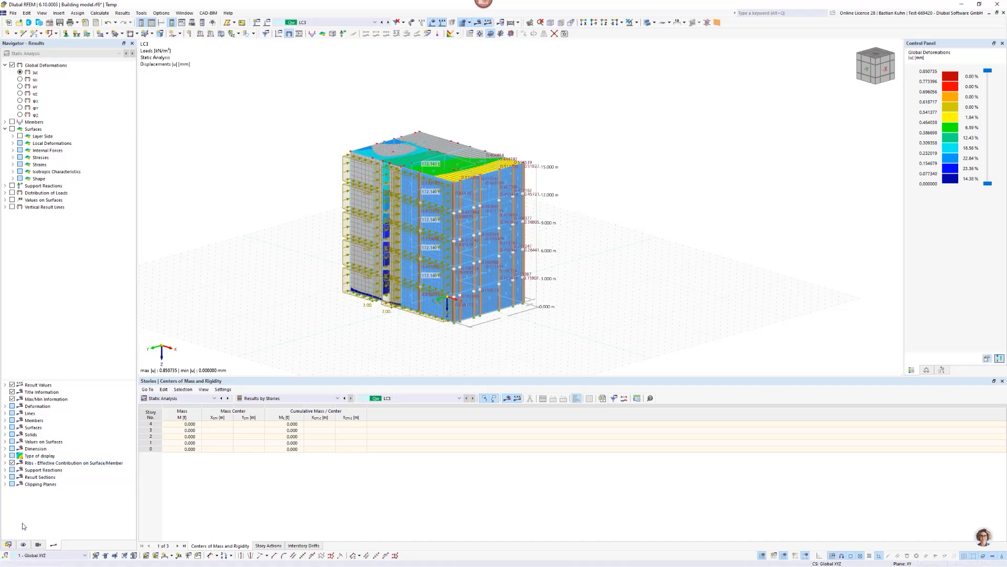
left_click(22, 545)
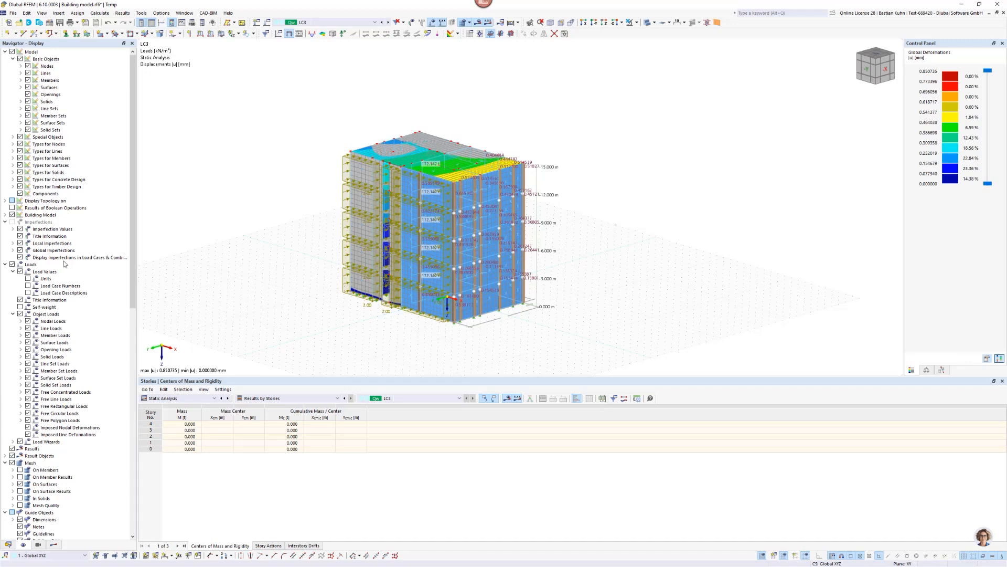
left_click(21, 88)
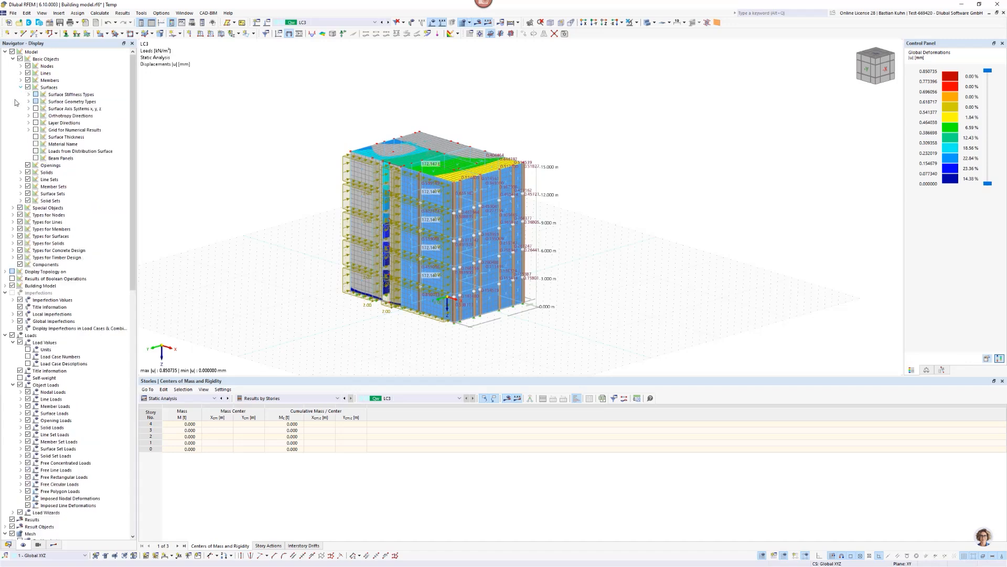
left_click(36, 151)
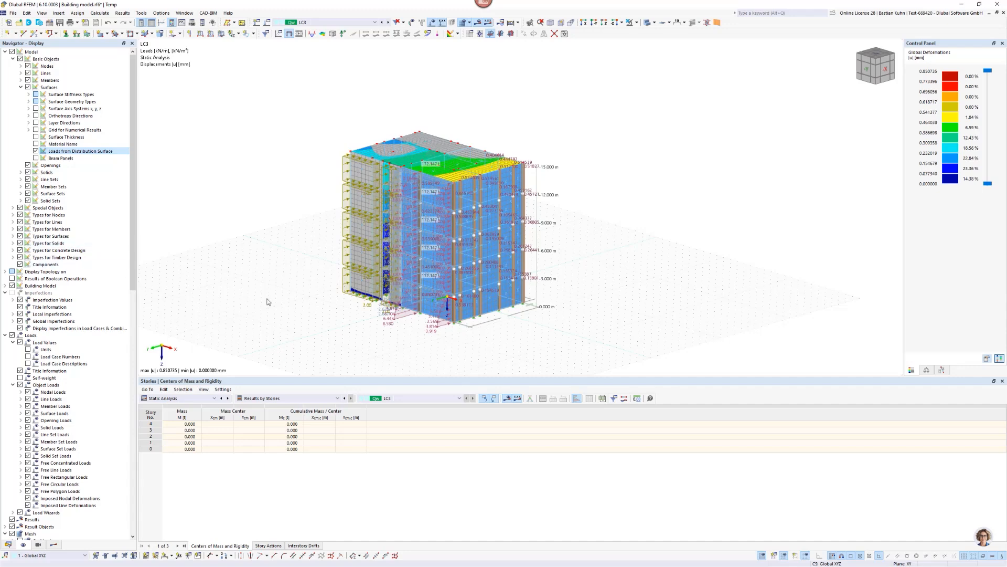
middle_click_drag(421, 268, 493, 204, "ctrl")
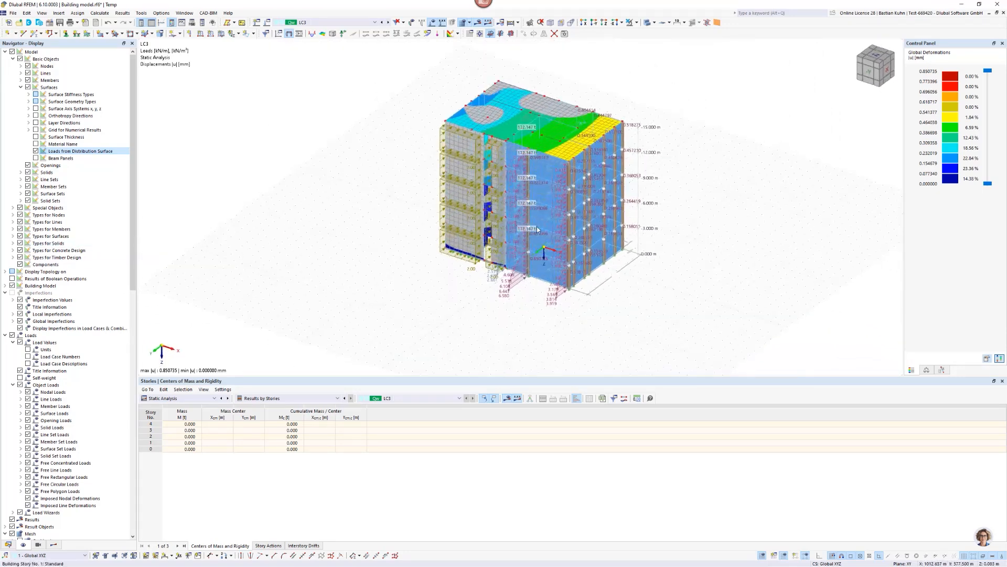
scroll(536, 162, "up", 3)
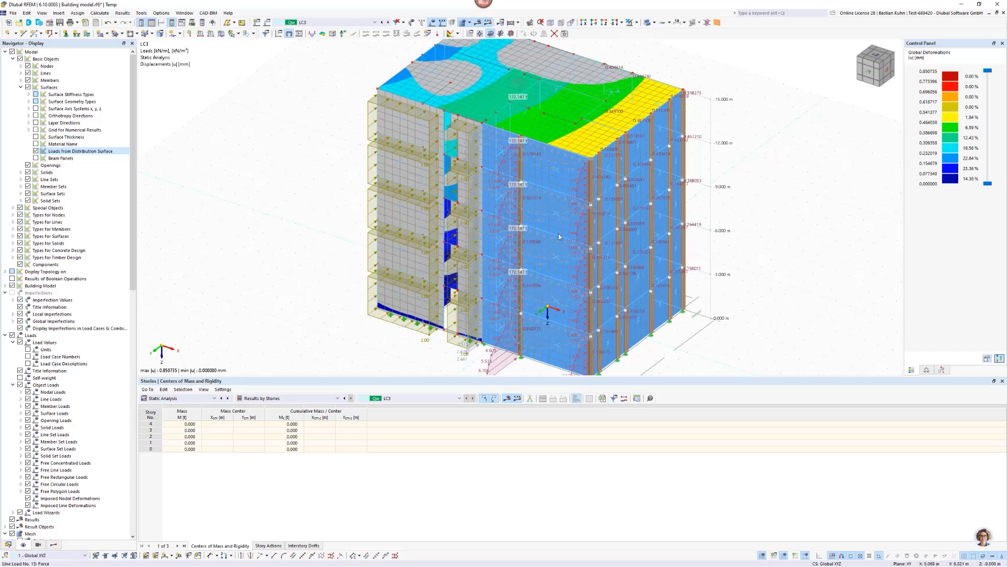
scroll(557, 231, "down", 4)
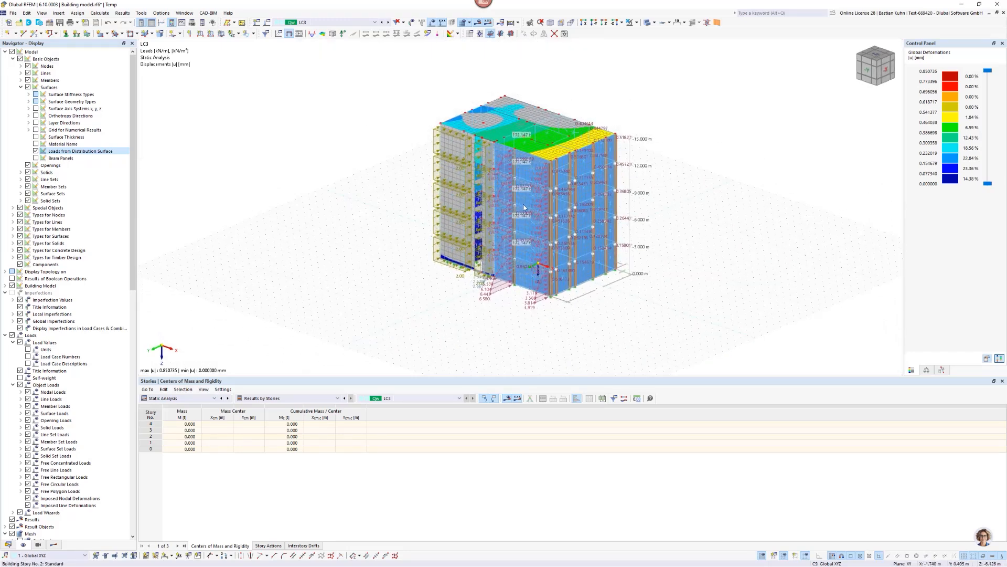
- Hide the loads and use reverse visibility to show everything except the load transfer surfaces
left_click(432, 23)
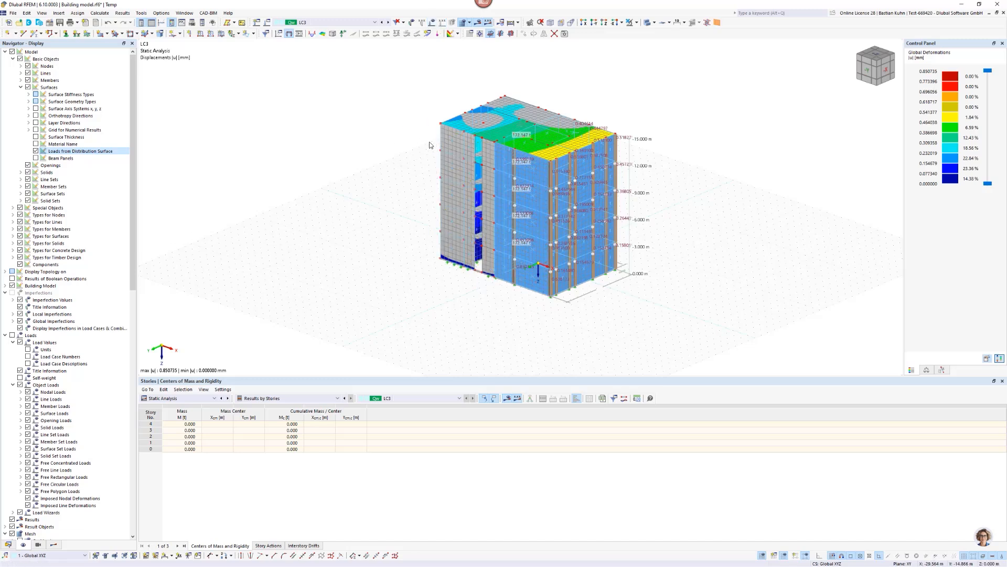
scroll(52, 441, "down", 15)
left_click(38, 546)
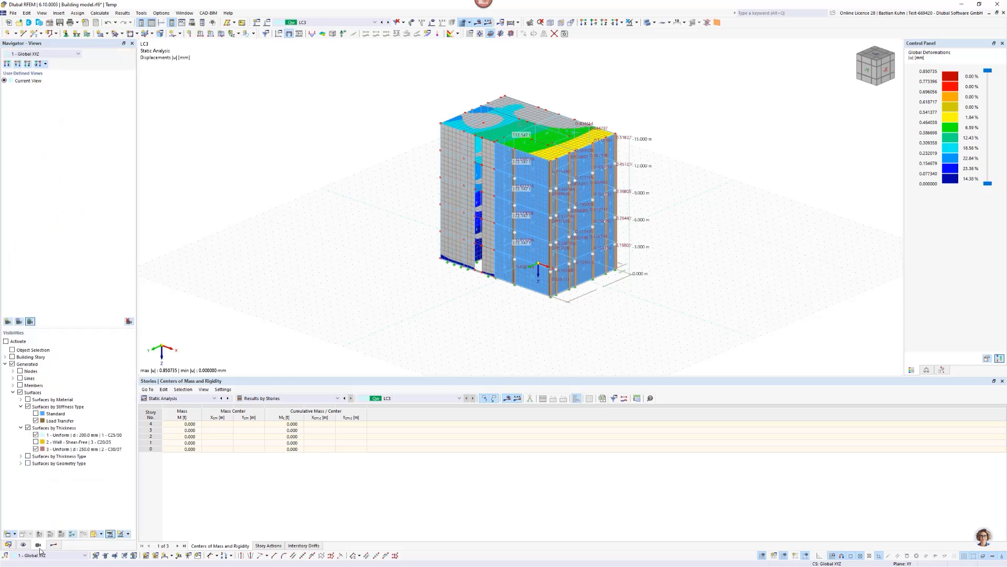
left_click(30, 429)
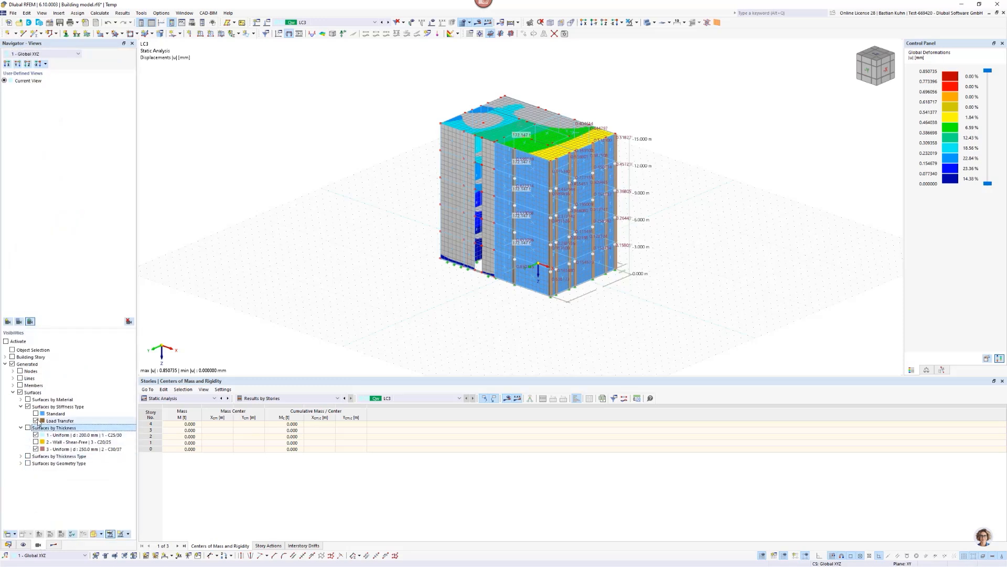
left_click(35, 420)
left_click(36, 420)
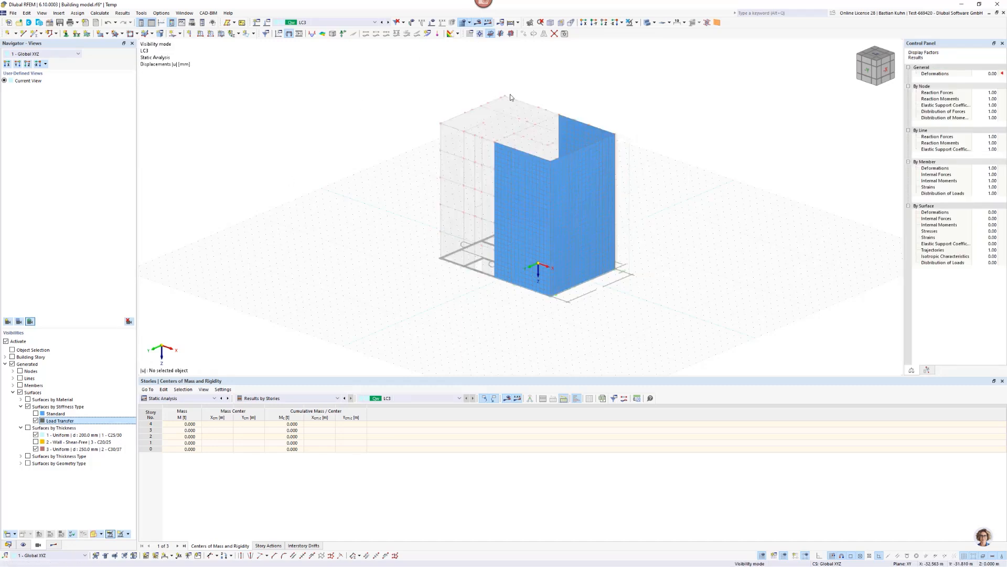
left_click(637, 22)
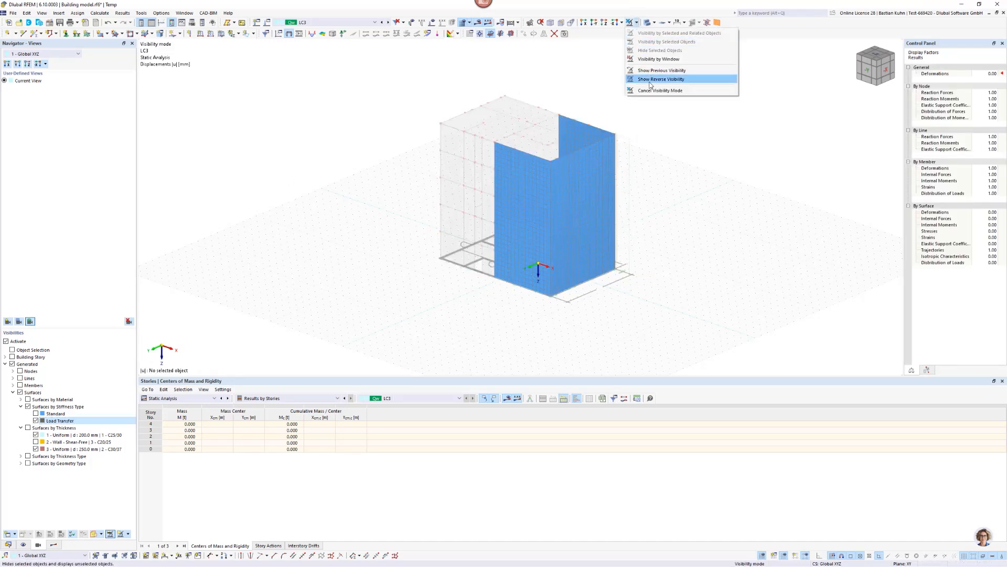
left_click(651, 82)
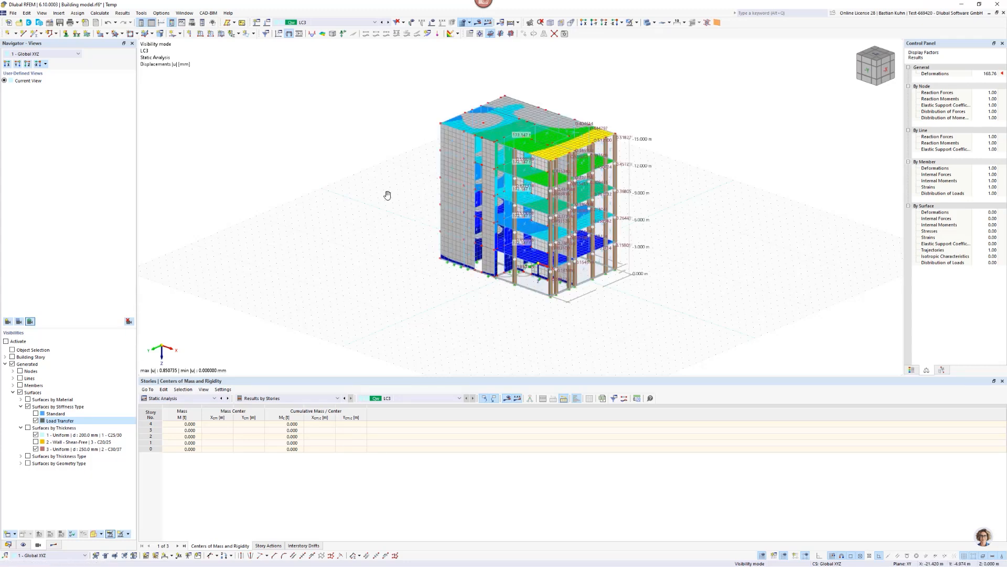
- Inspect the LC3 deformations on the exposed structure and turn off the results display
middle_click_drag(389, 193, 425, 190, "ctrl")
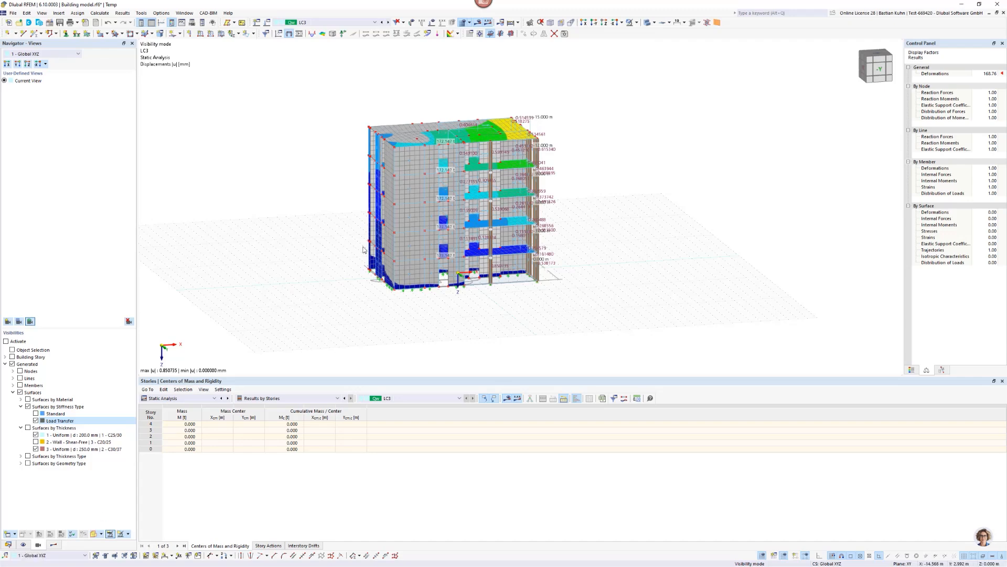
left_click(479, 23)
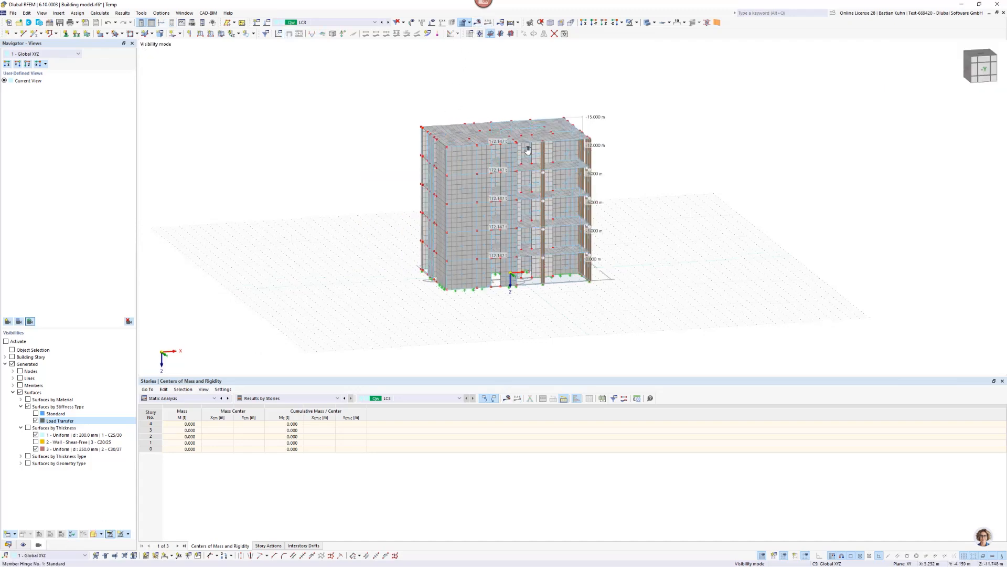
- Turn off the display of the FE mesh on the building model
middle_click_drag(472, 188, 425, 193, "ctrl")
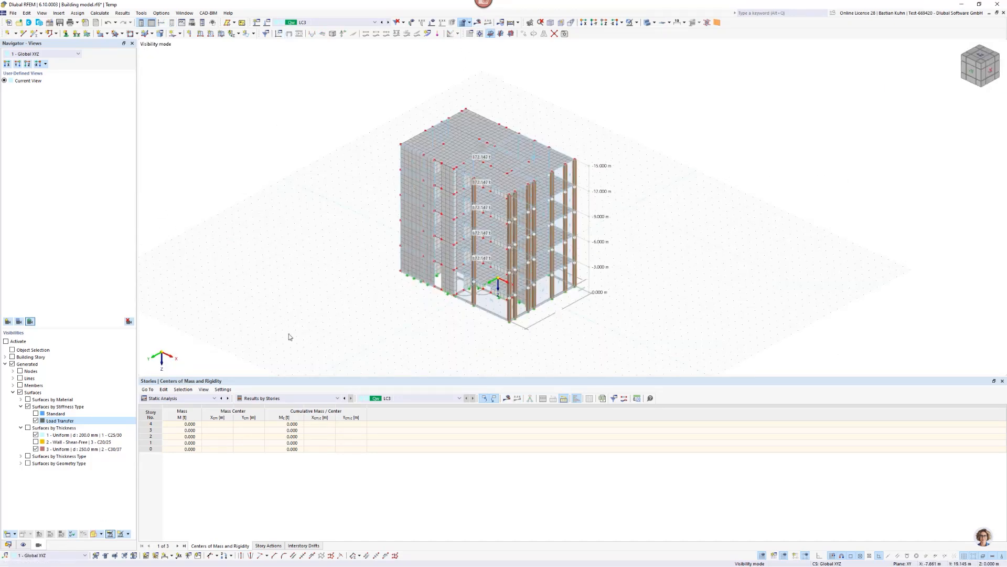
left_click(23, 545)
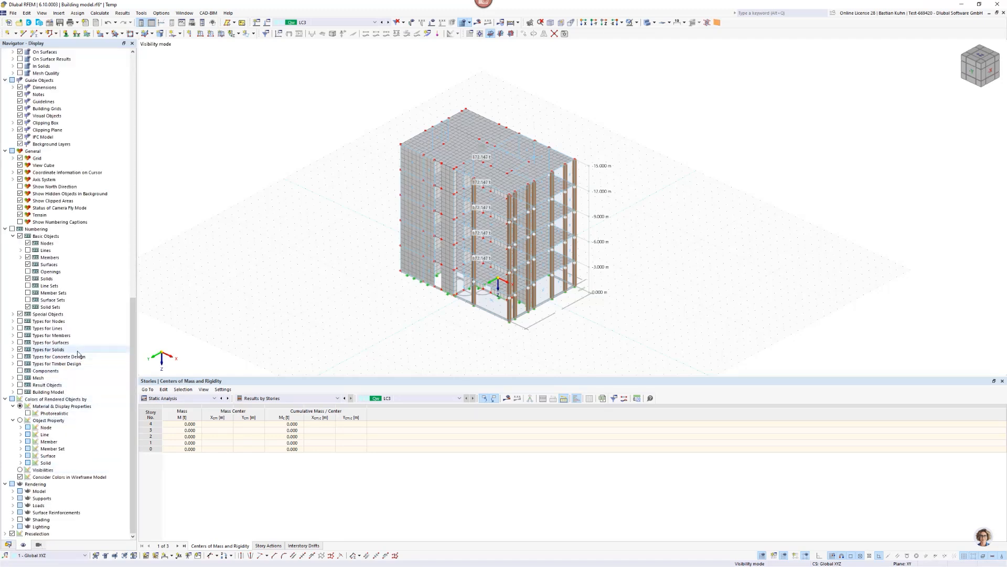
scroll(77, 354, "up", 10)
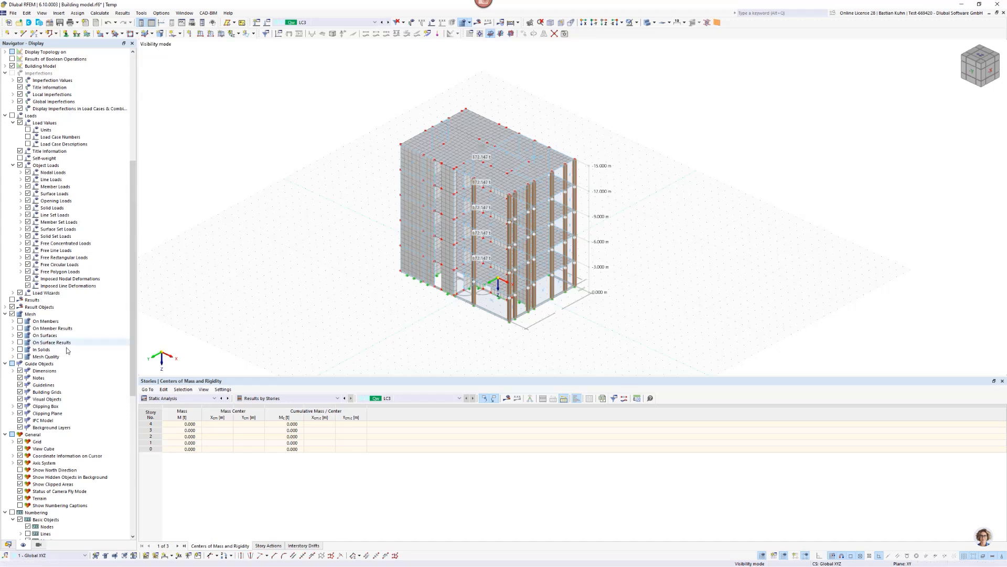
left_click(13, 314)
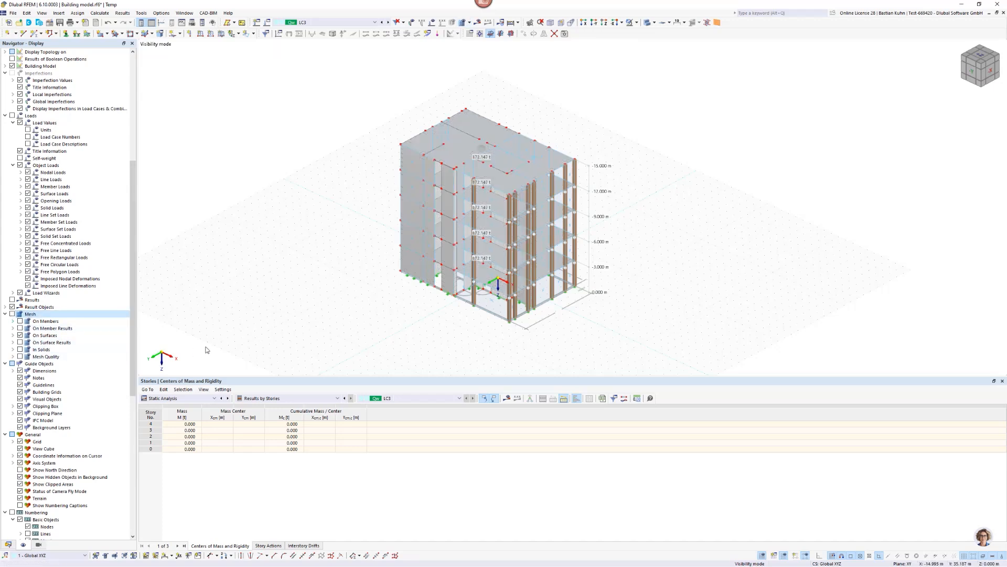
scroll(454, 248, "up", 1)
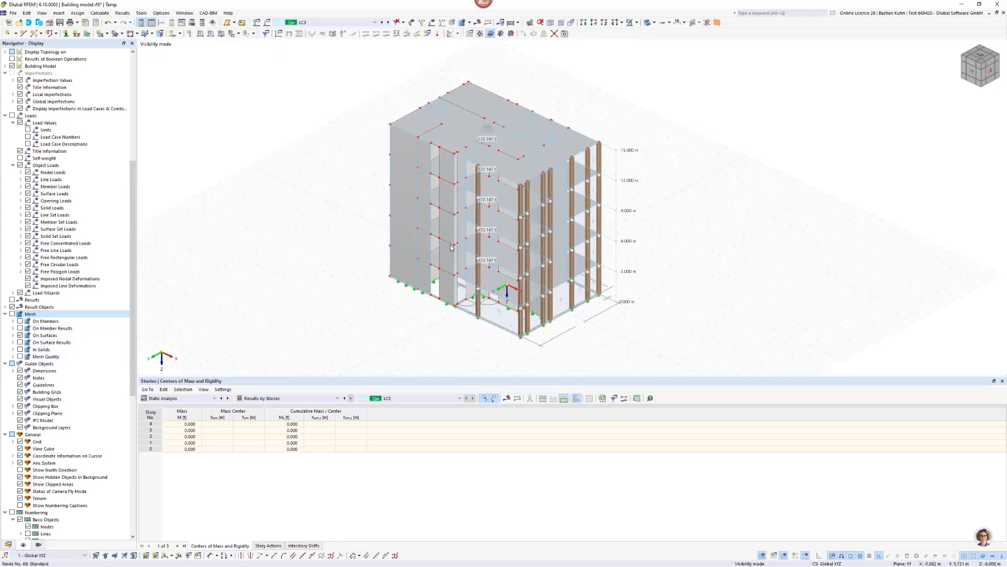
- Hide the surface cells listed under the special objects in the model display settings
scroll(84, 250, "up", 8)
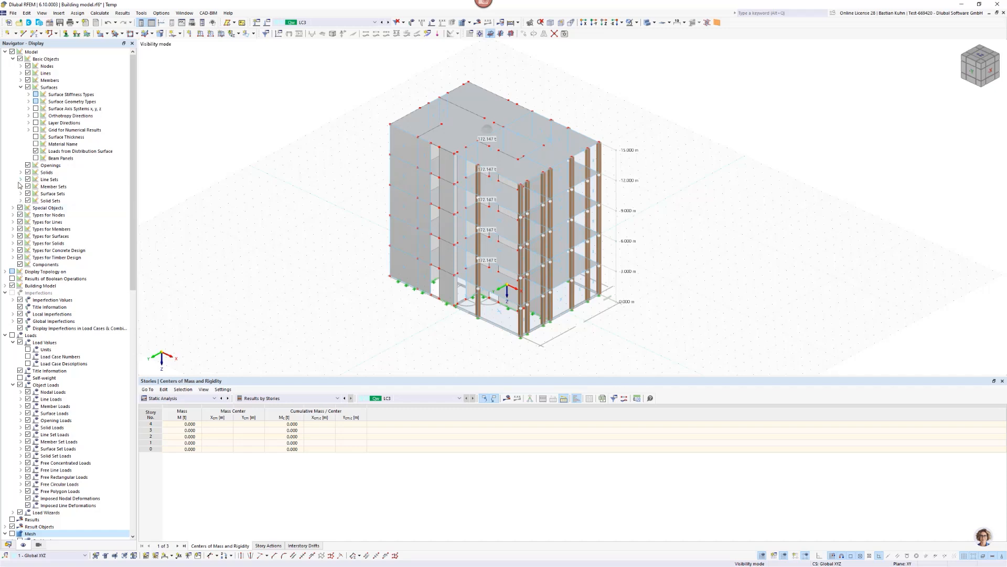
left_click(13, 208)
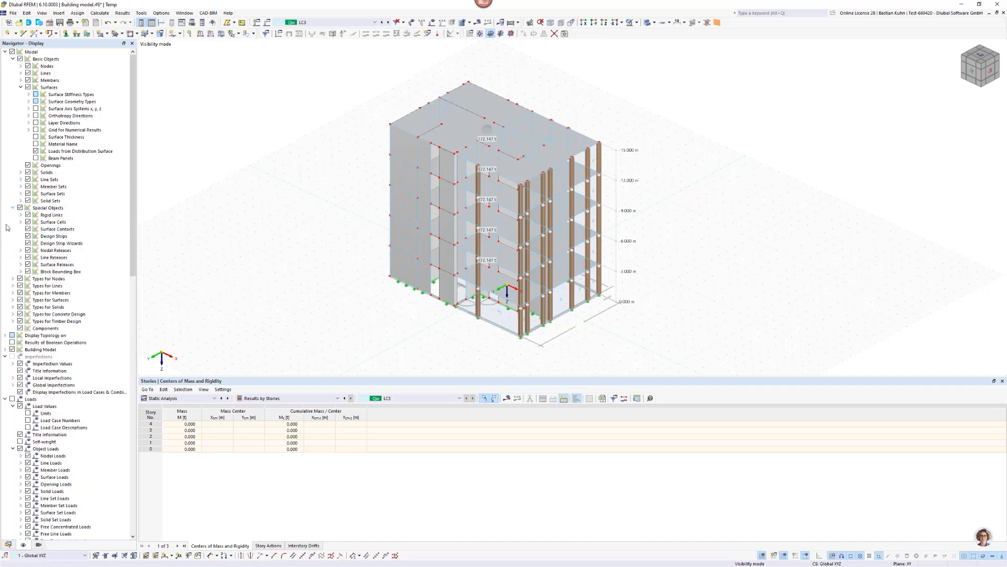
left_click(27, 222)
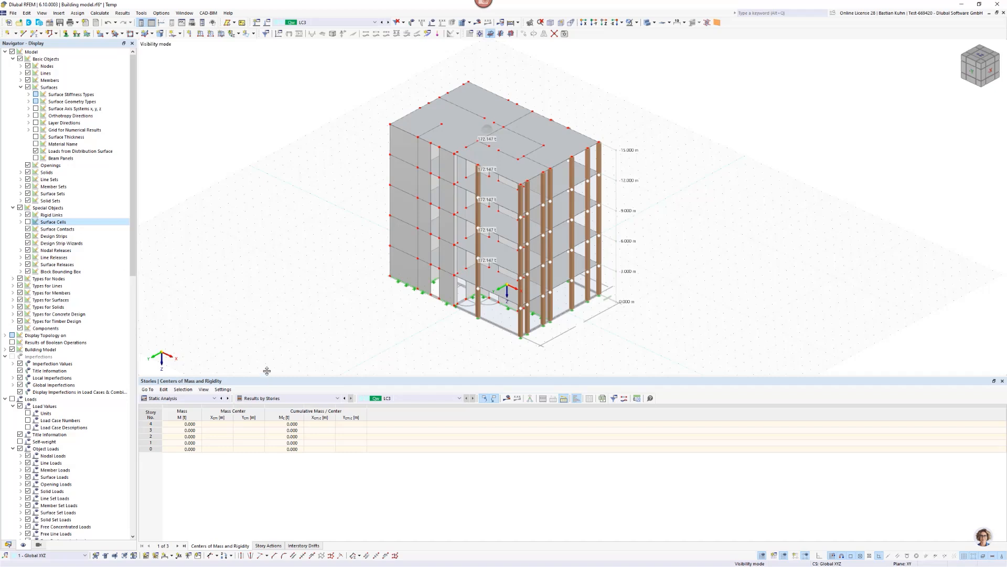
- Enlarge the story results table and check which result subcategories it offers, keeping Results by Stories
left_click_drag(266, 377, 260, 287)
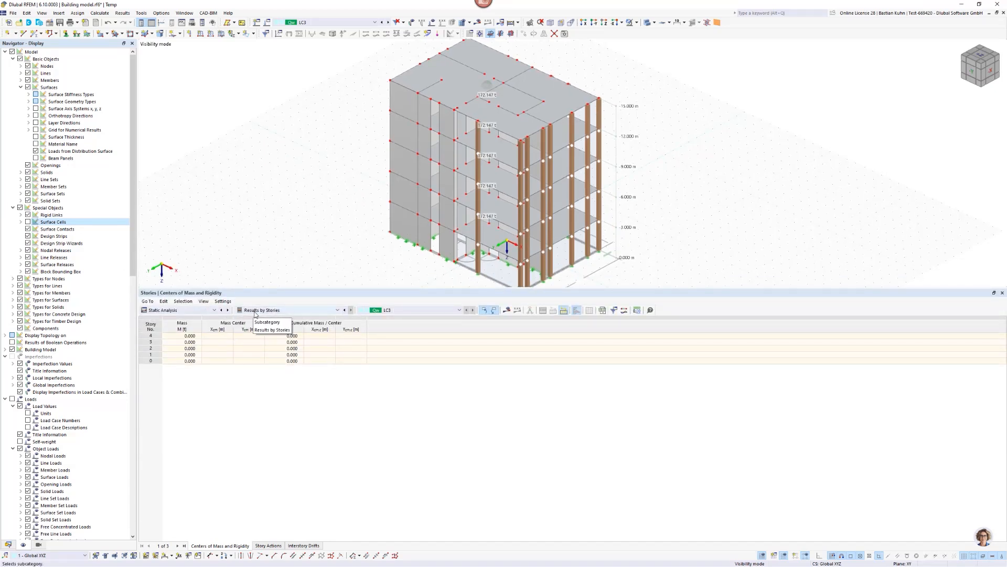
left_click(255, 313)
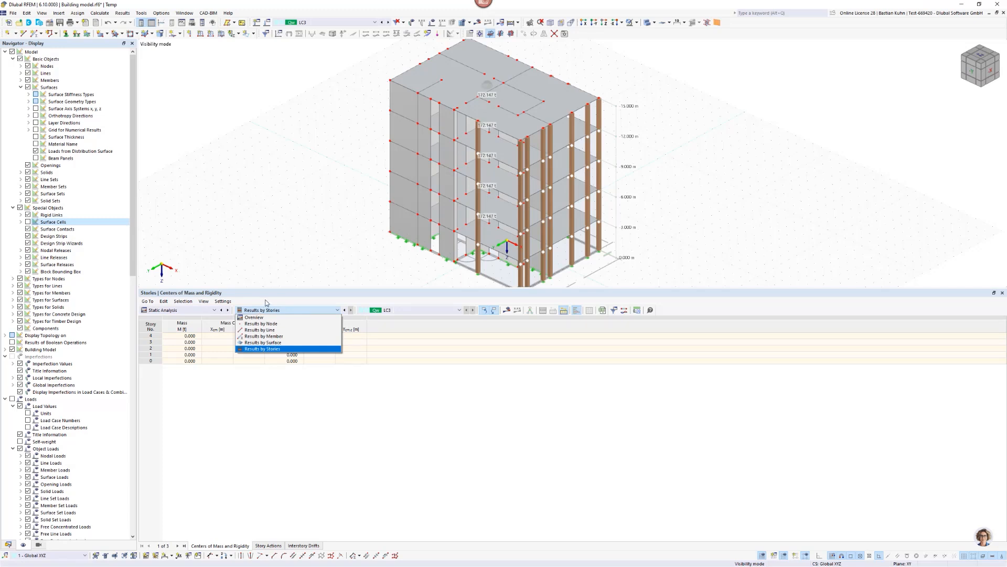
left_click(265, 300)
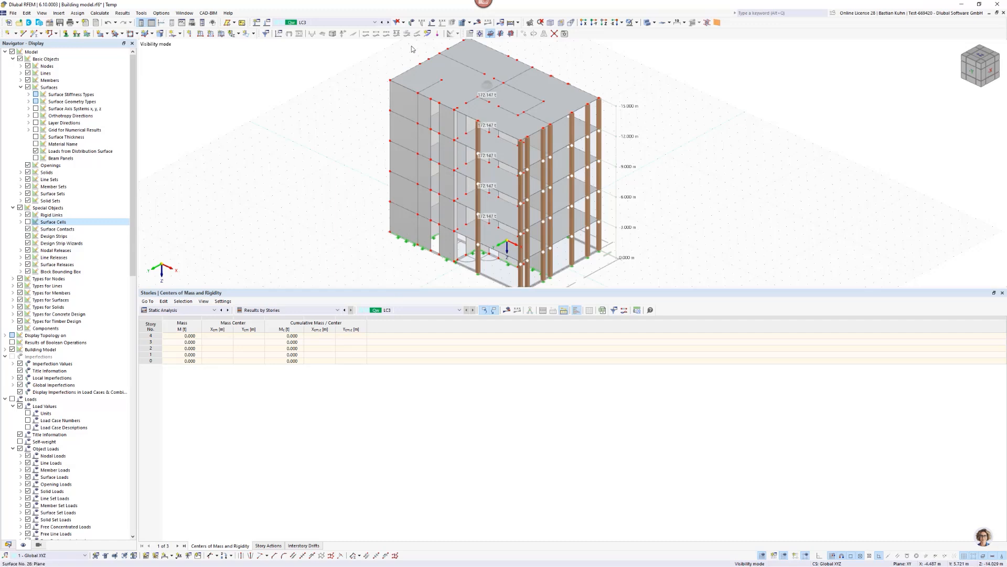
- Display the LC1 results and review the story tables for centers of mass and rigidity, story actions and interstory drifts
left_click(369, 23)
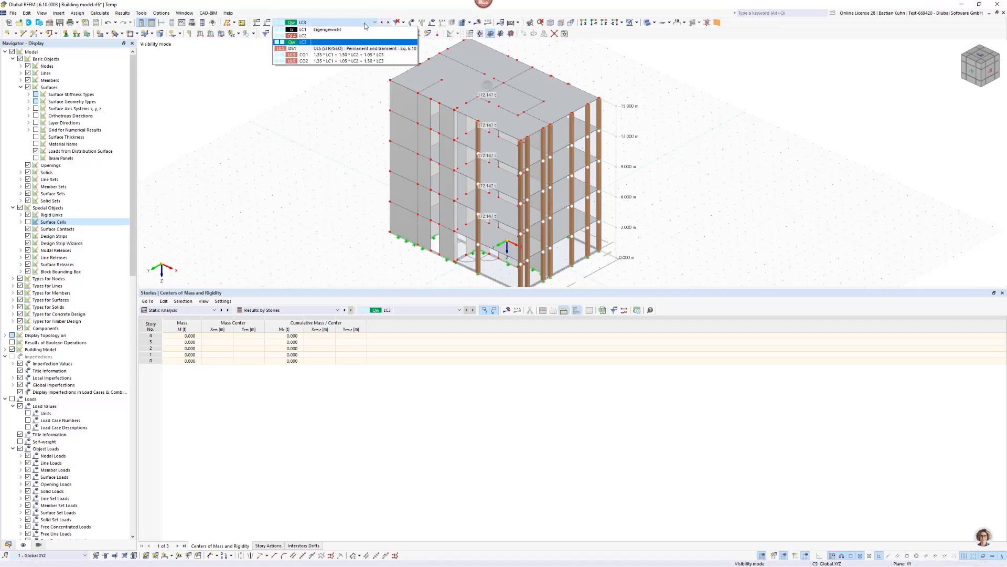
left_click(367, 32)
left_click(479, 22)
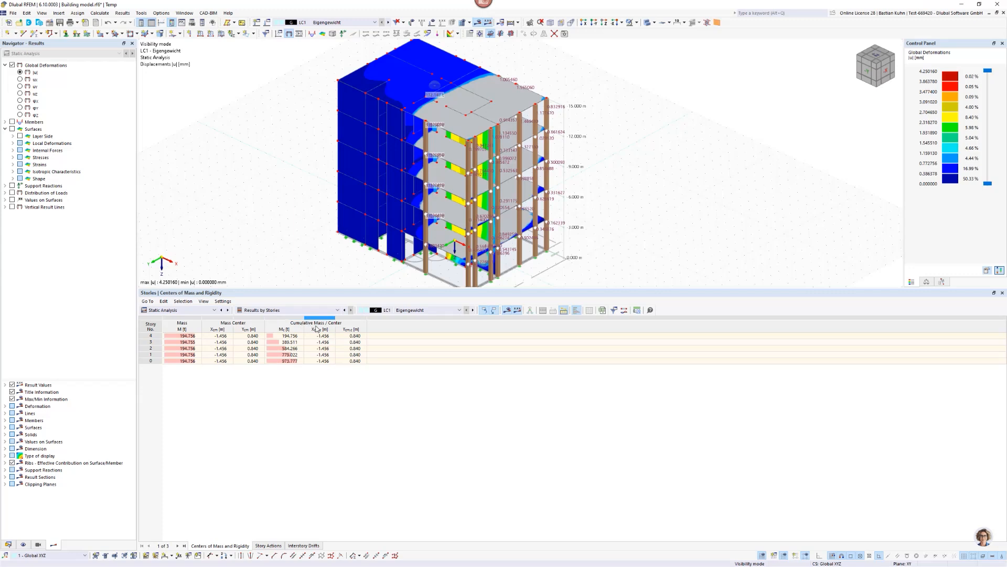
left_click(268, 545)
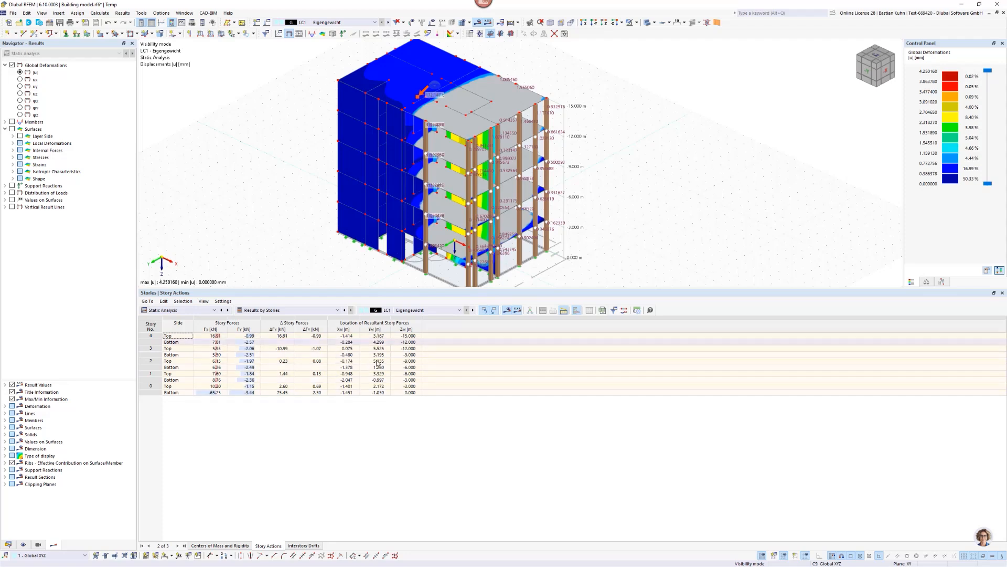
left_click(306, 546)
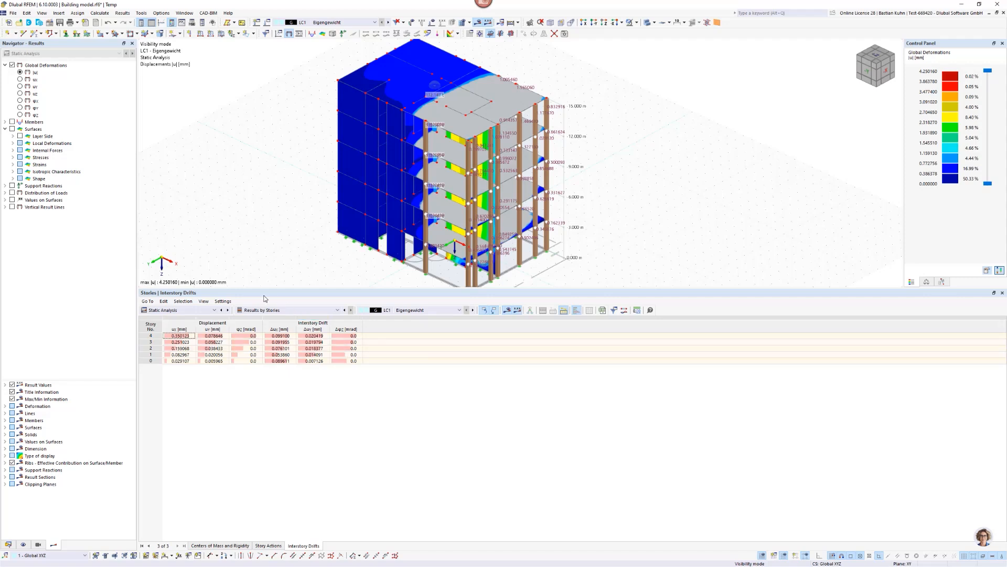
- Turn on the vertical result lines and set them to show the force in the Y direction
left_click(13, 207)
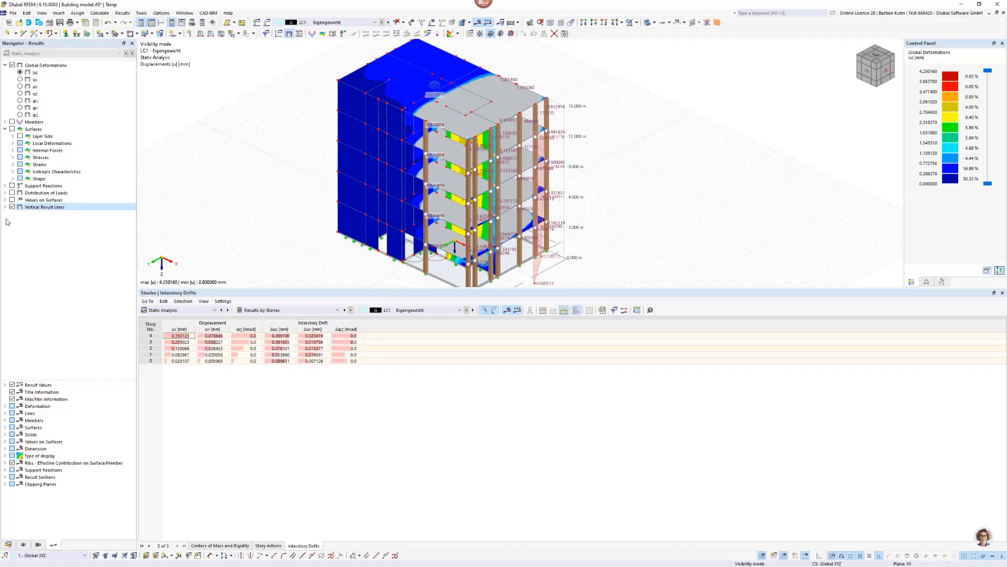
left_click(5, 208)
left_click(13, 221)
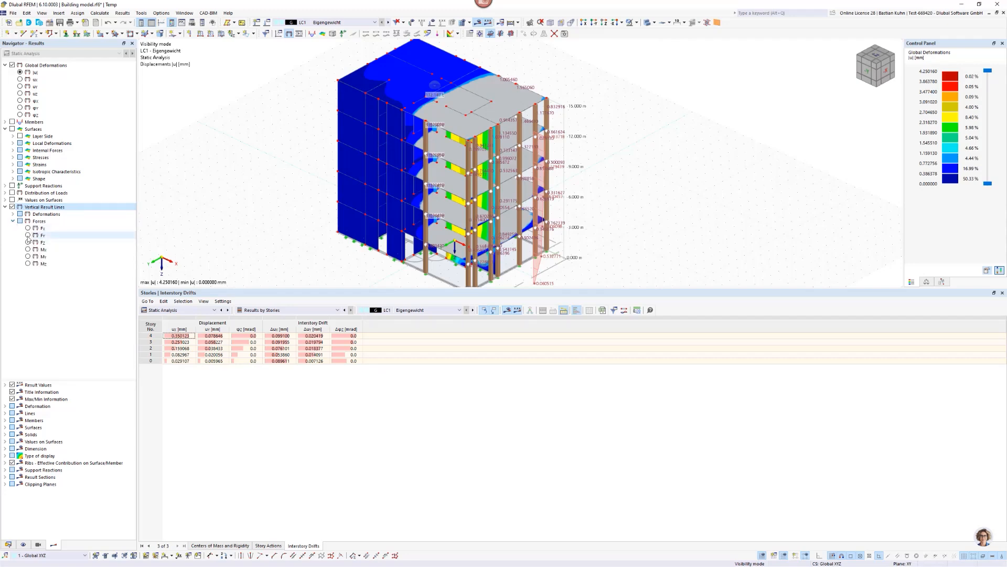
left_click(28, 236)
scroll(306, 188, "down", 2)
middle_click_drag(308, 188, 413, 177)
middle_click_drag(414, 176, 487, 162, "ctrl")
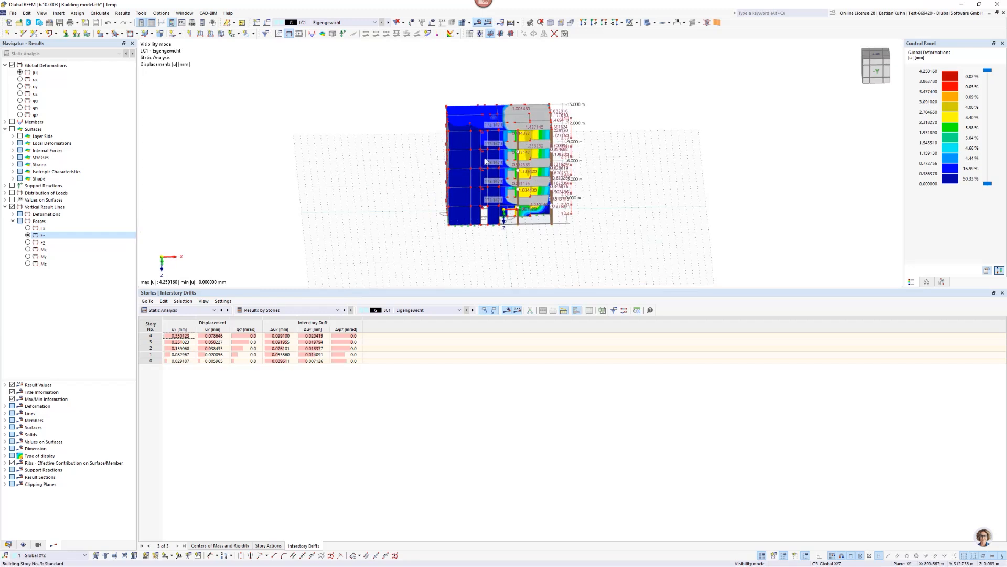
- Switch the displayed results to load case LC3 and view its vertical result line beside the building
left_click(366, 22)
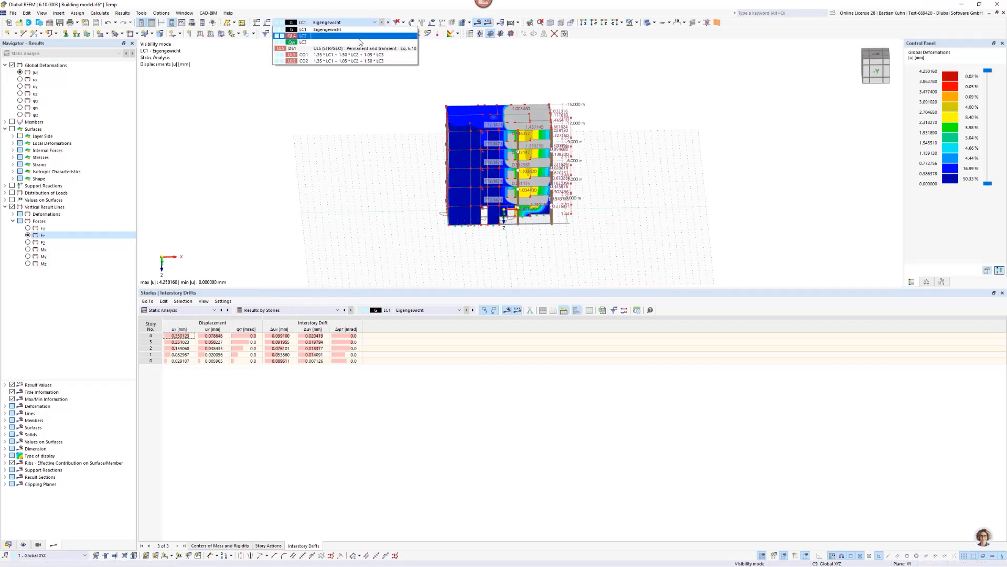
left_click(335, 83)
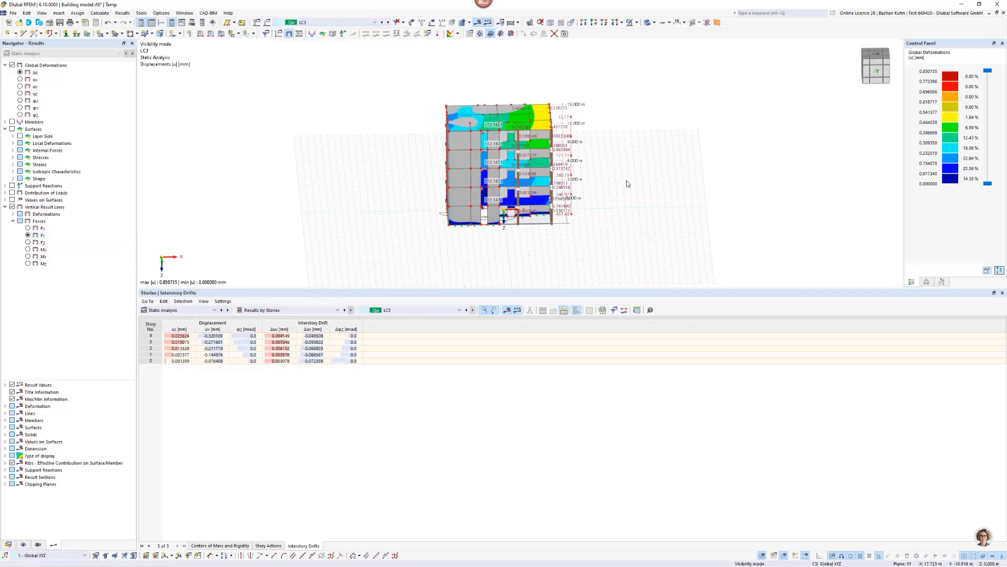
middle_click_drag(612, 201, 523, 219)
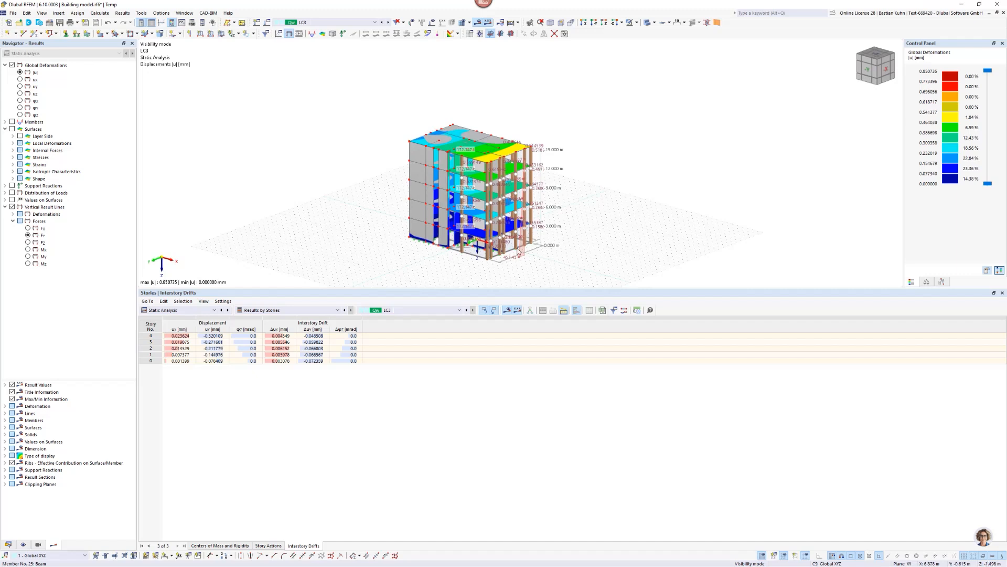
scroll(519, 252, "up", 3)
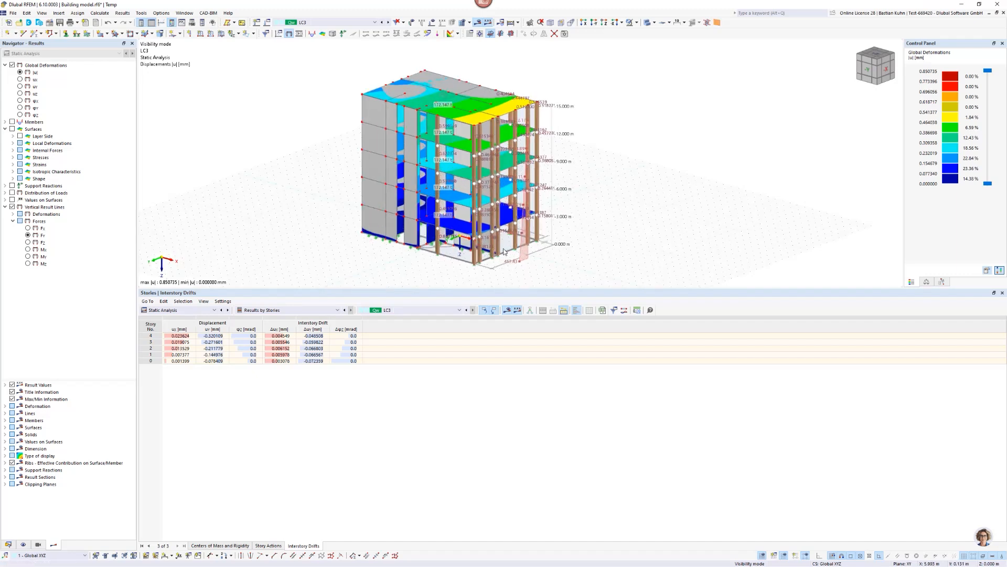
- Compare the LC3 vertical result line forces in Z, X and Y, and inspect the Y force around the building
left_click(27, 242)
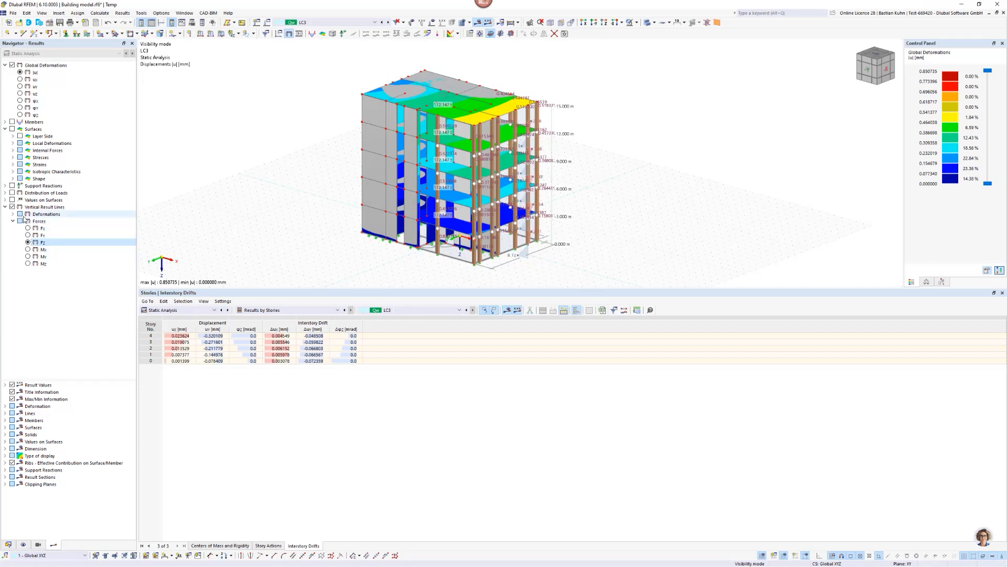
left_click(28, 229)
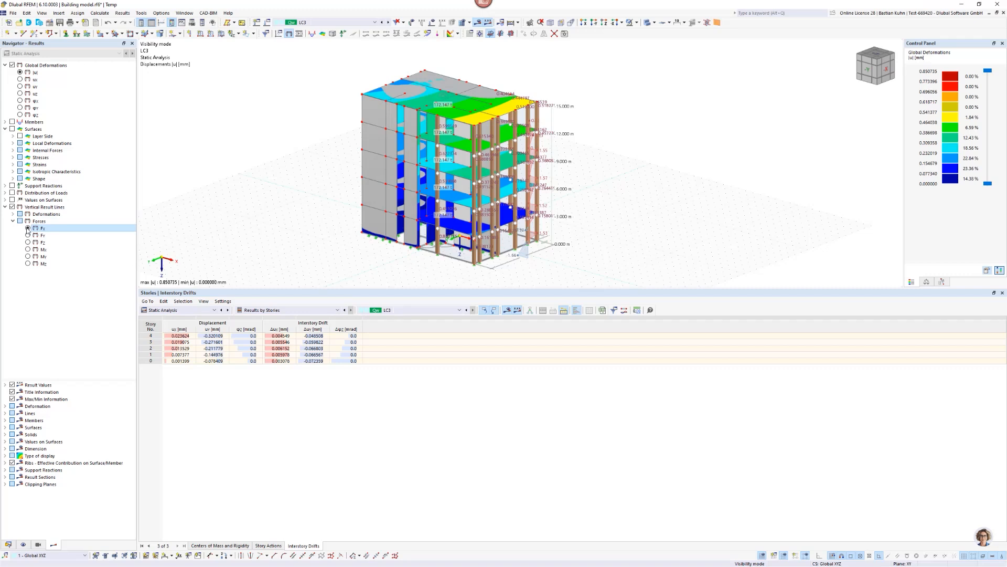
left_click(28, 236)
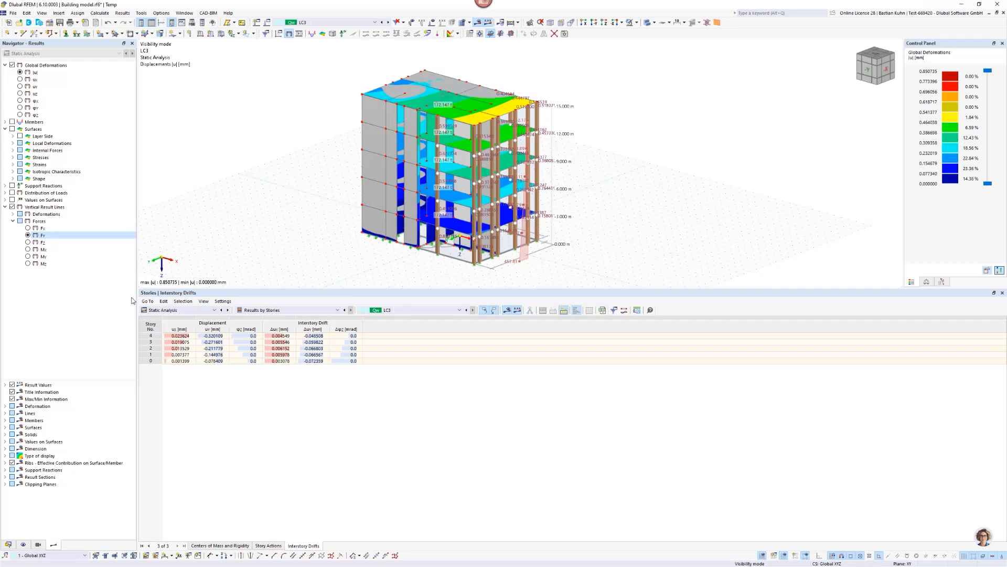
scroll(341, 204, "down", 3)
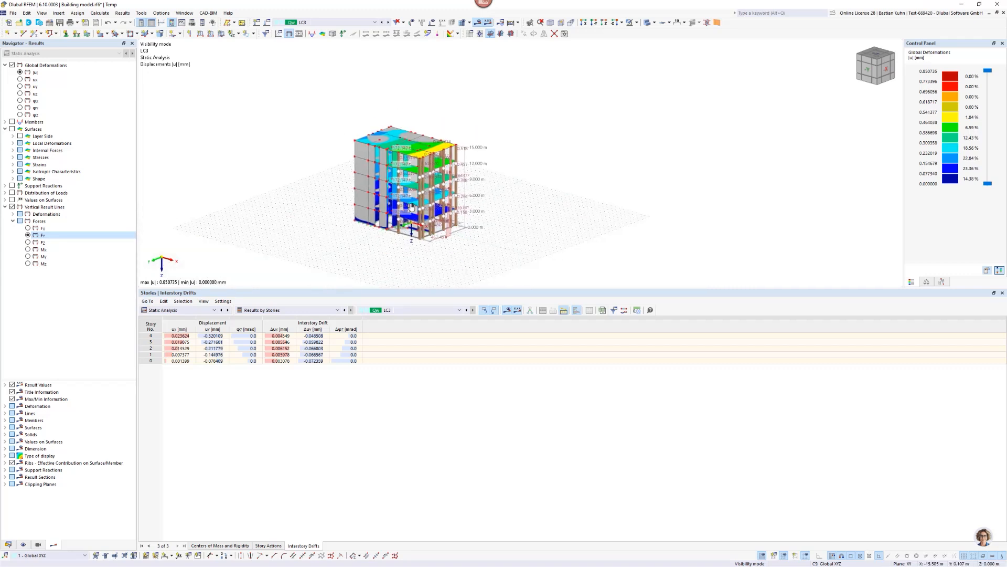
middle_click_drag(391, 210, 276, 221)
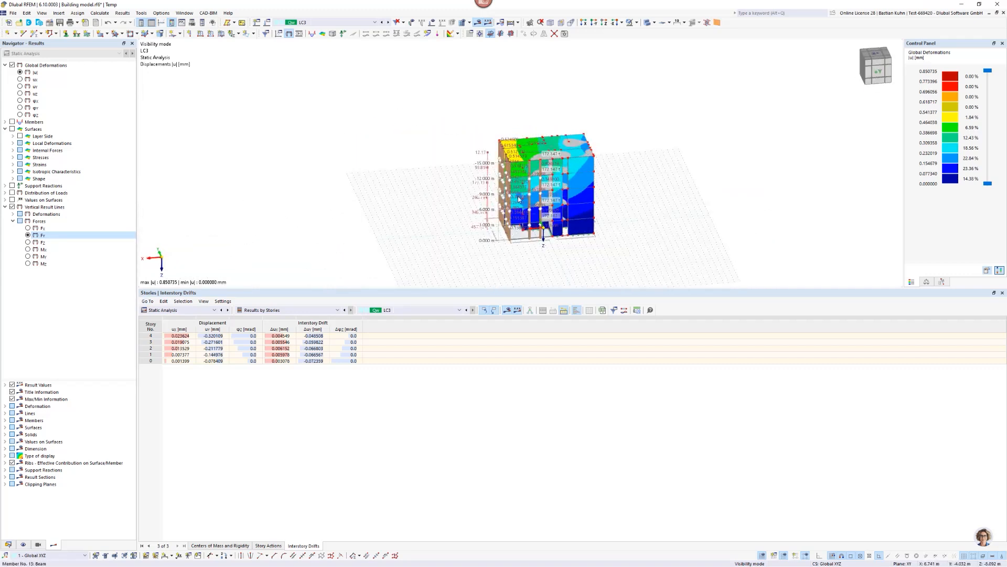
middle_click_drag(545, 193, 643, 166, "ctrl")
scroll(403, 236, "up", 5)
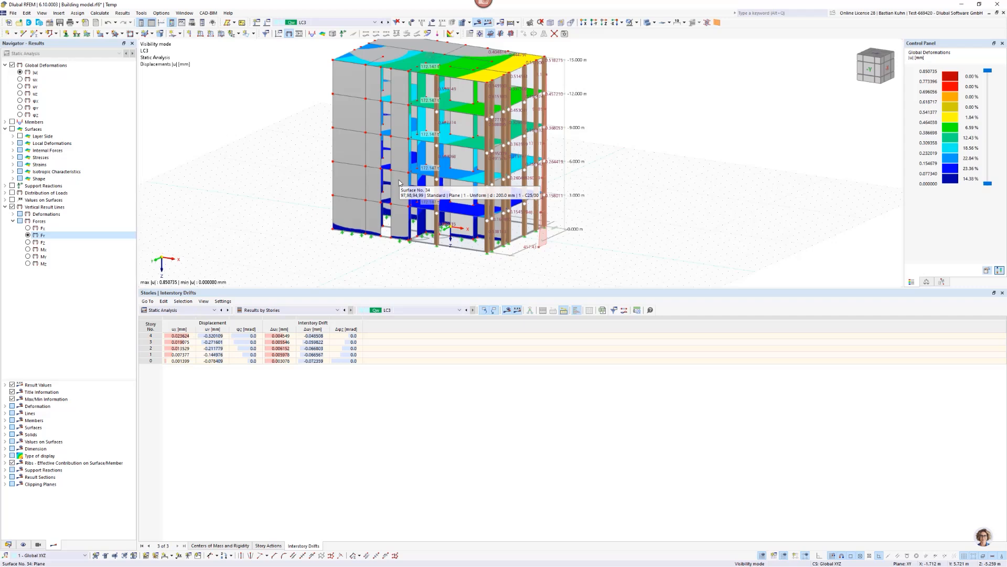
scroll(398, 181, "down", 3)
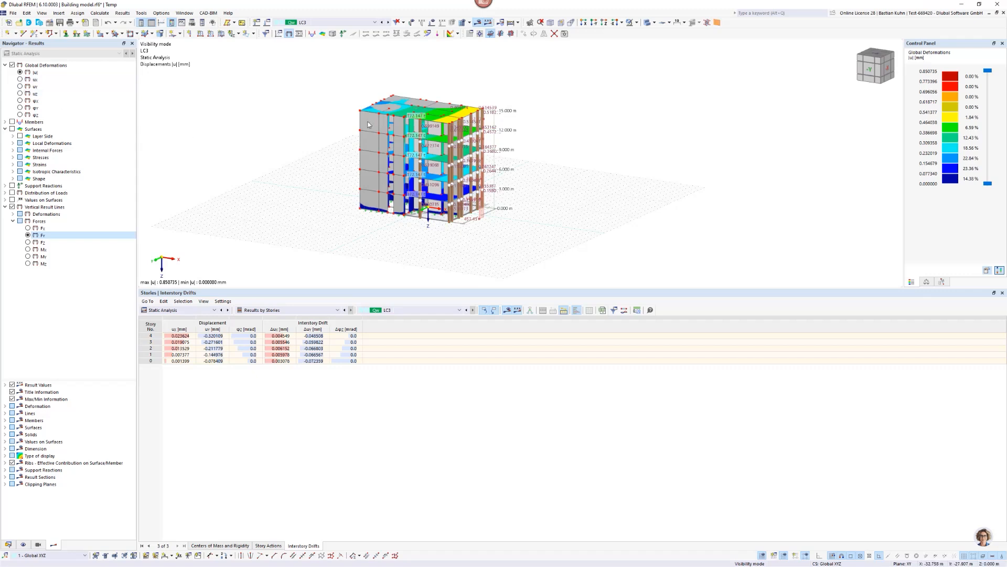
scroll(404, 115, "up", 2)
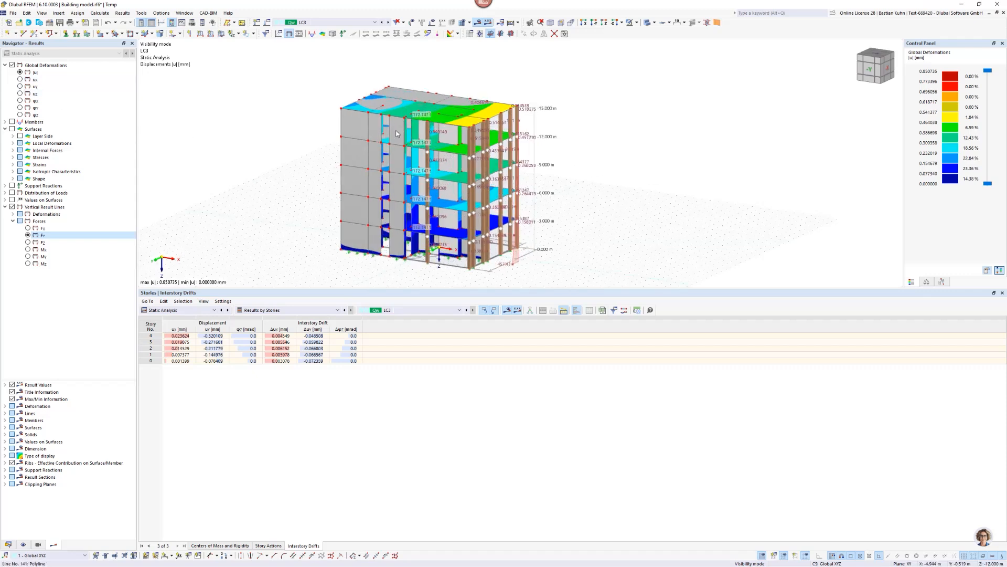
- Hide the model objects so only the LC3 results are drawn, and open the display factors for the results
left_click(23, 544)
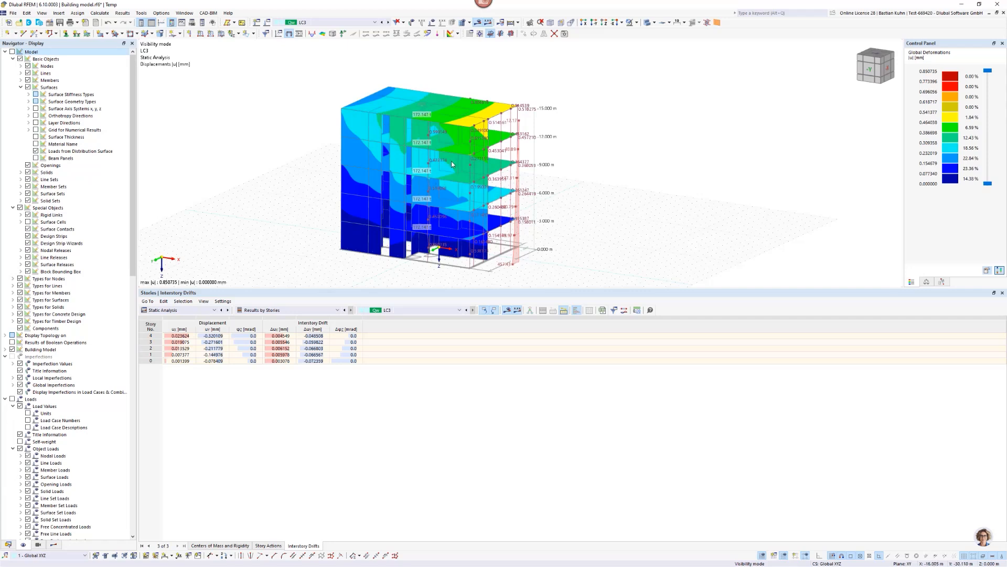
mouse_move(453, 164)
middle_mouse_down()
mouse_move(420, 154)
mouse_move(446, 158)
middle_mouse_up()
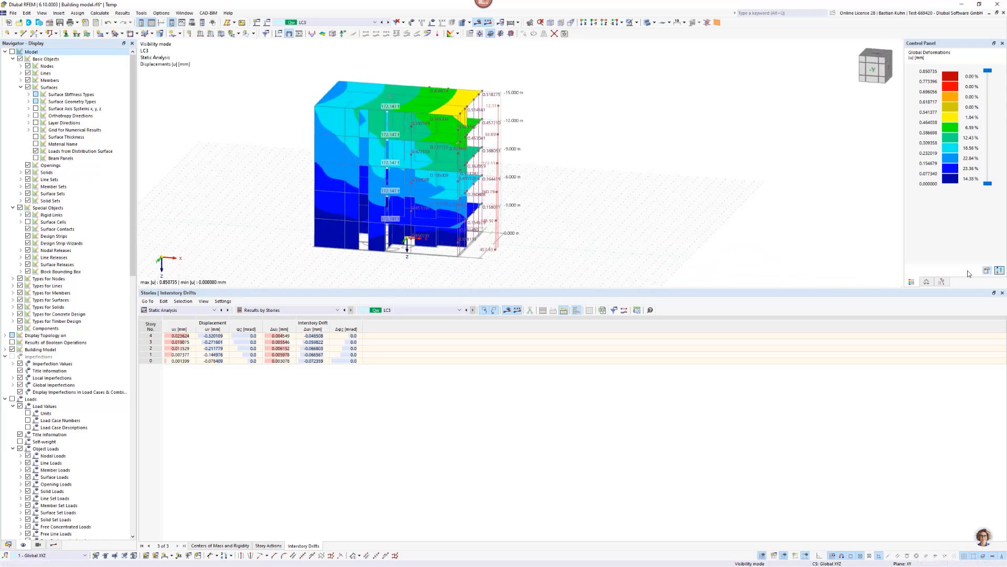
left_click(929, 283)
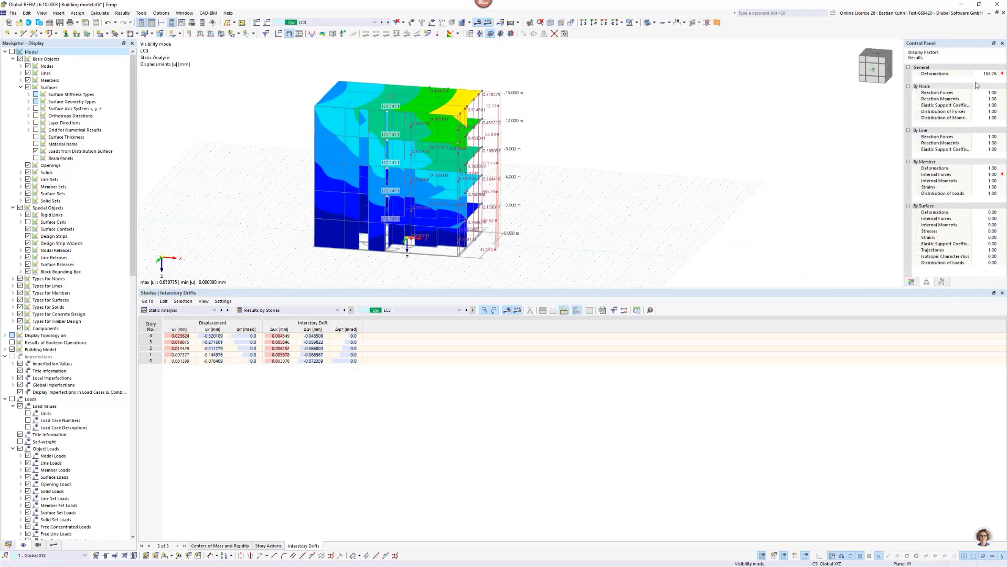
- Switch to load combination CO2 and calculate its results, accepting deletion of the existing LC1 and LC3 results
left_click(343, 23)
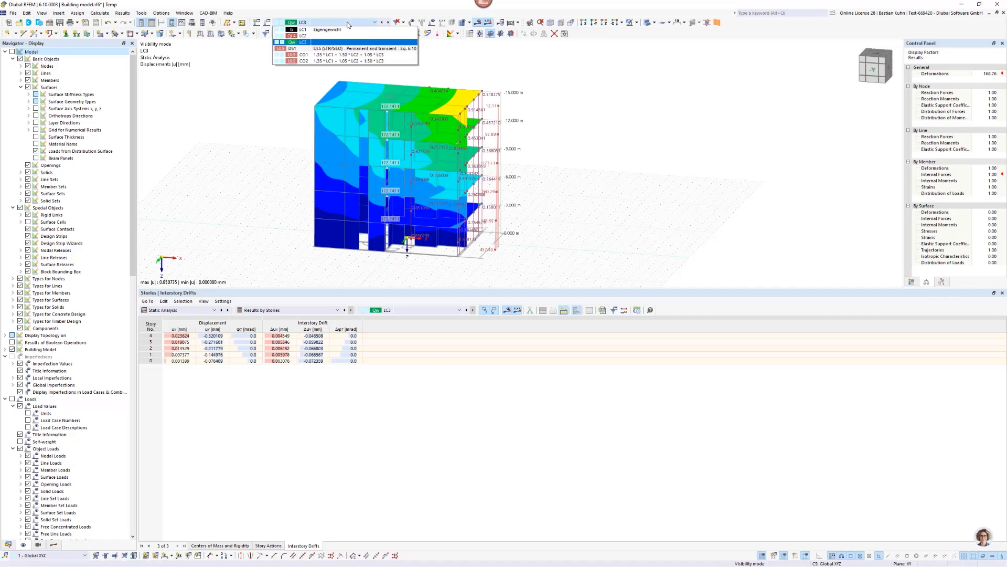
left_click(349, 61)
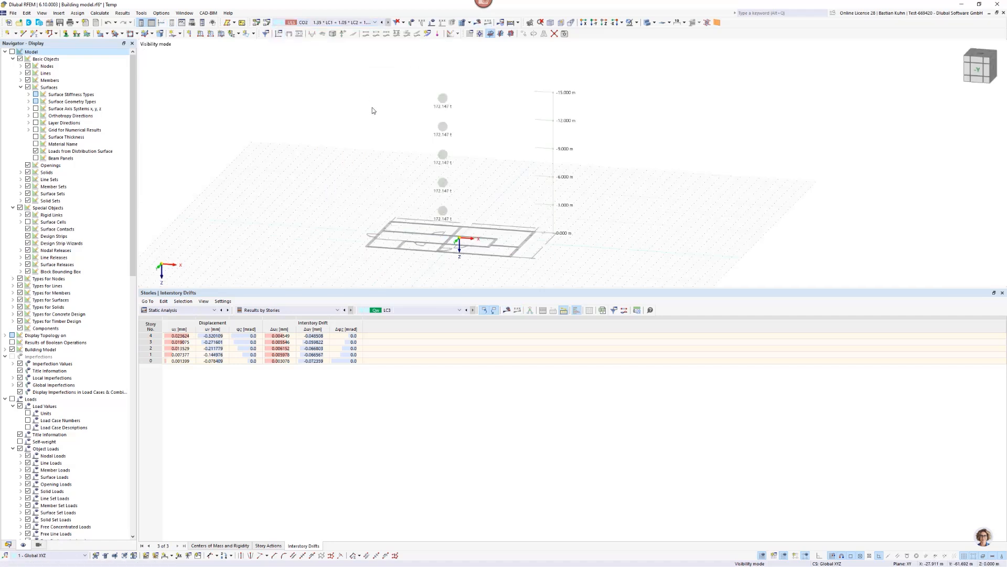
left_click(479, 22)
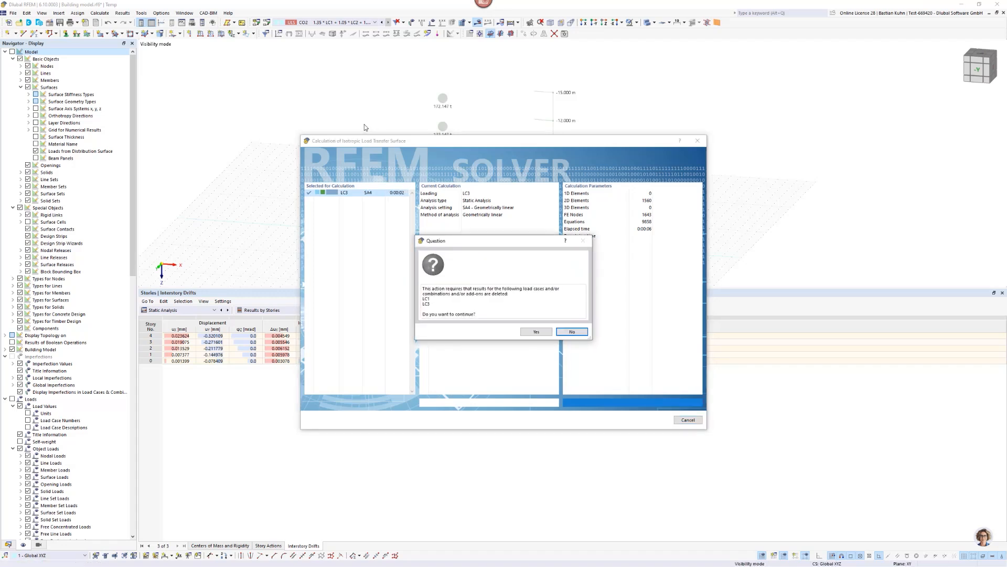
left_click(536, 331)
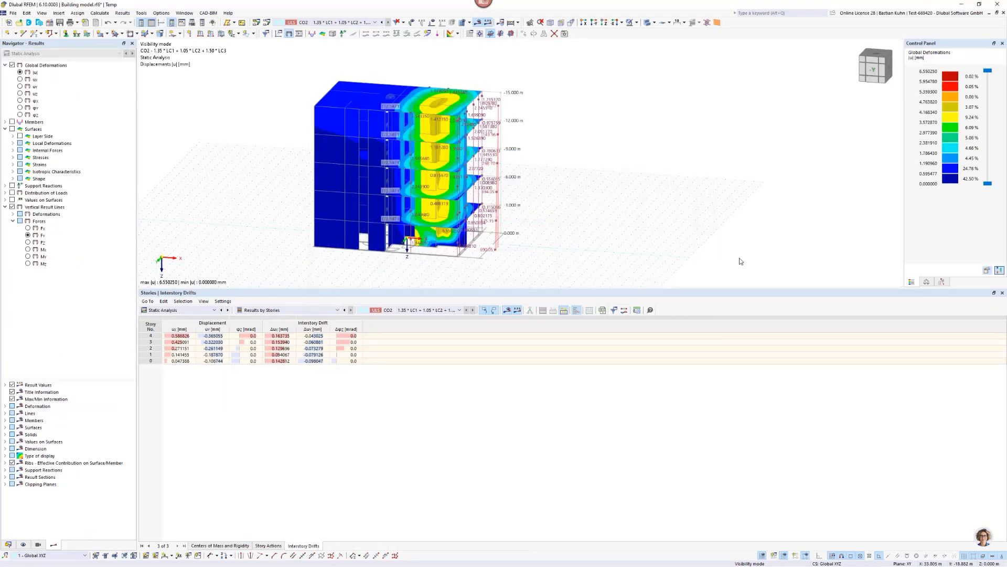
- Inspect the CO2 deformations around the building and set the display factor for deformations to 2.00
middle_click_drag(537, 218, 415, 232)
scroll(463, 254, "up", 5)
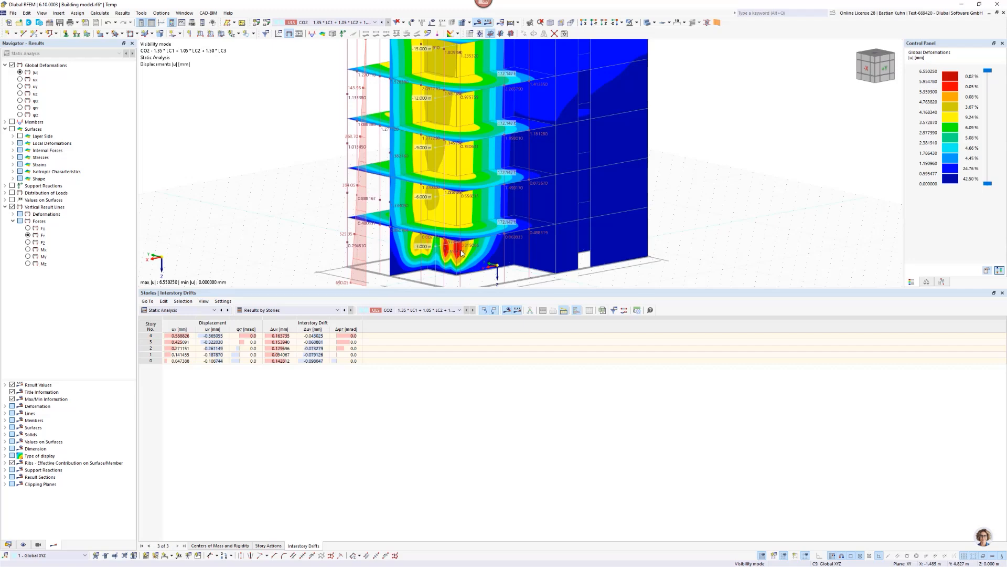
scroll(462, 253, "down", 3)
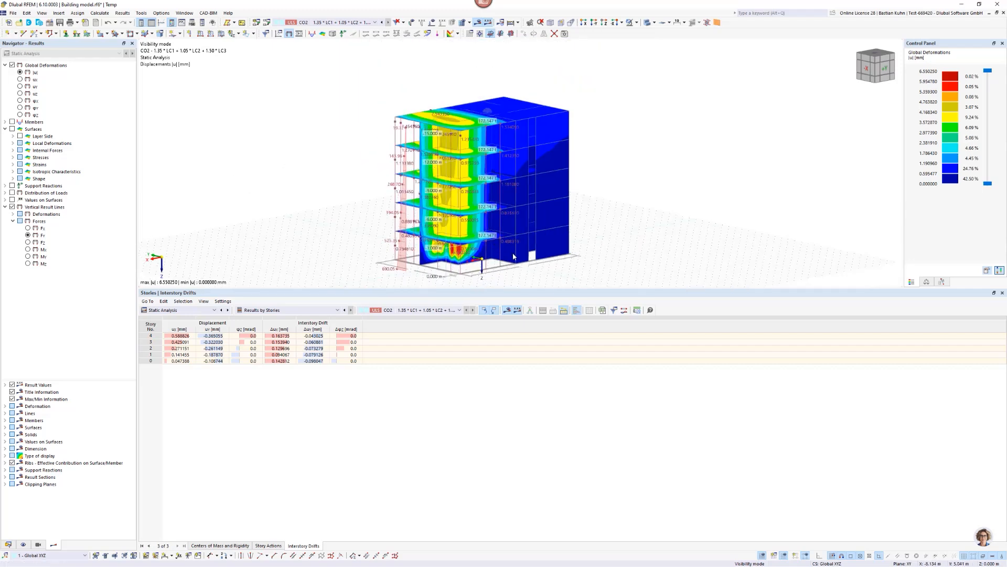
middle_click_drag(514, 257, 632, 234, "ctrl")
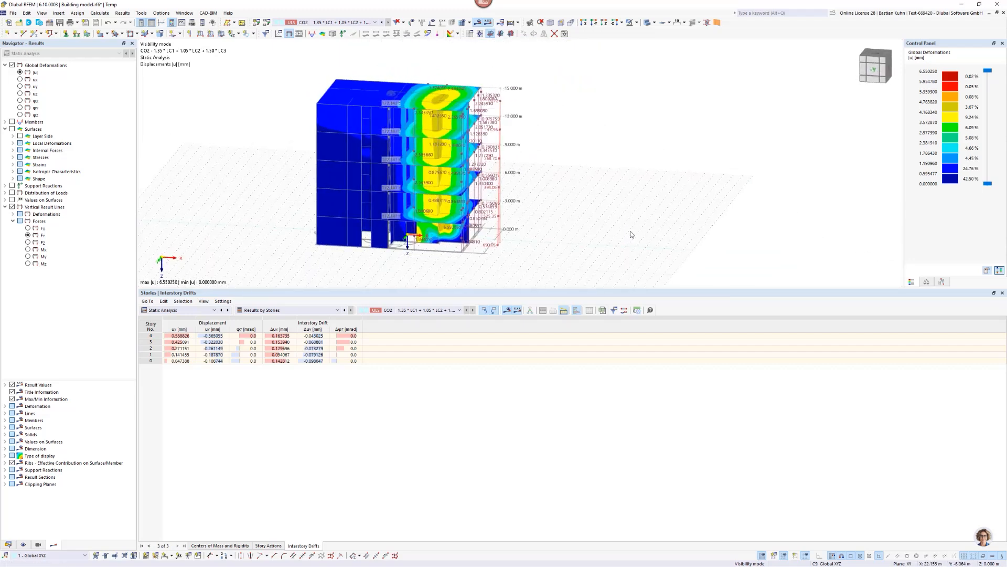
left_click(927, 282)
left_click(986, 74)
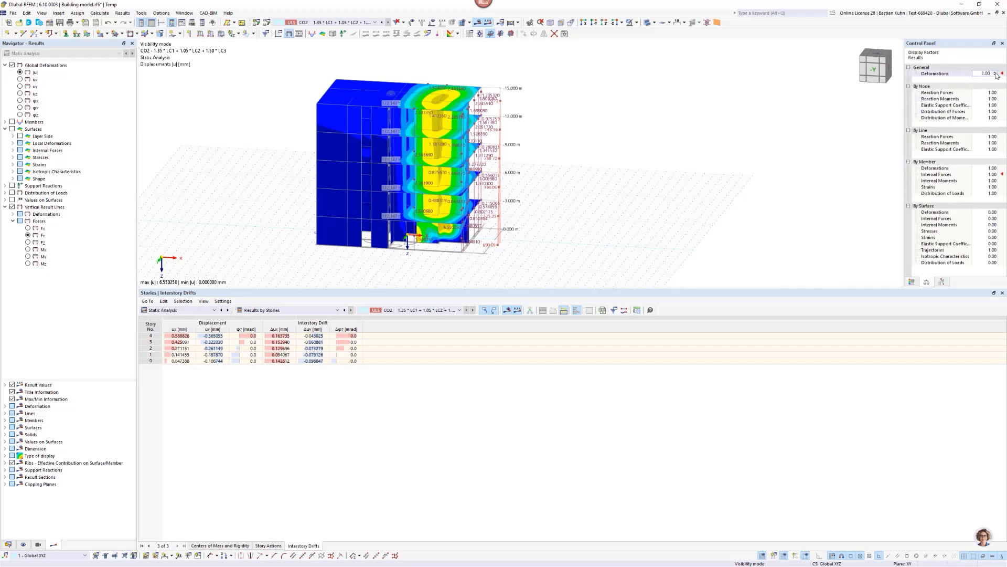
- Compare the CO2 global displacements in X and Y, and return to the total displacement |u|
scroll(461, 98, "up", 4)
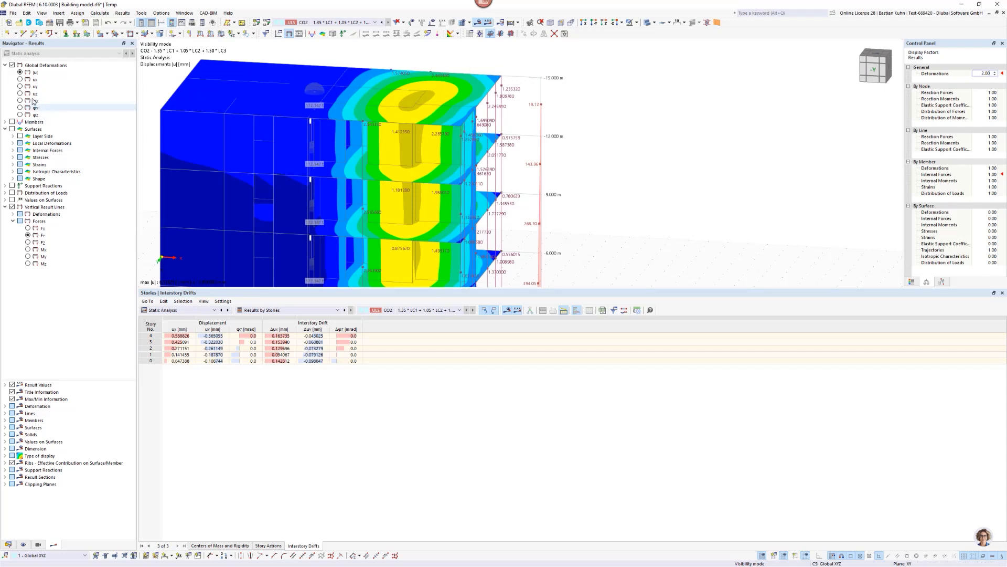
left_click(20, 80)
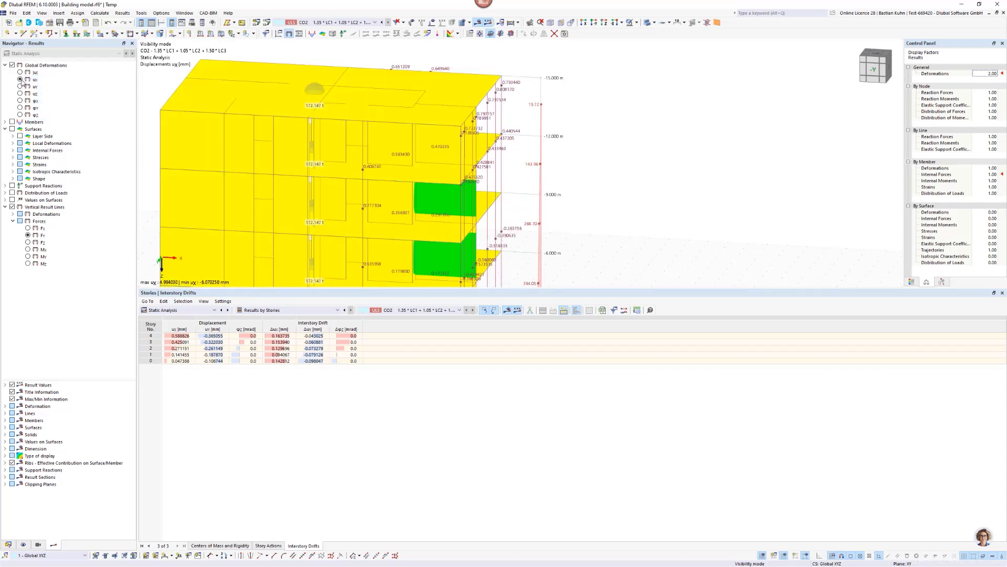
left_click(20, 87)
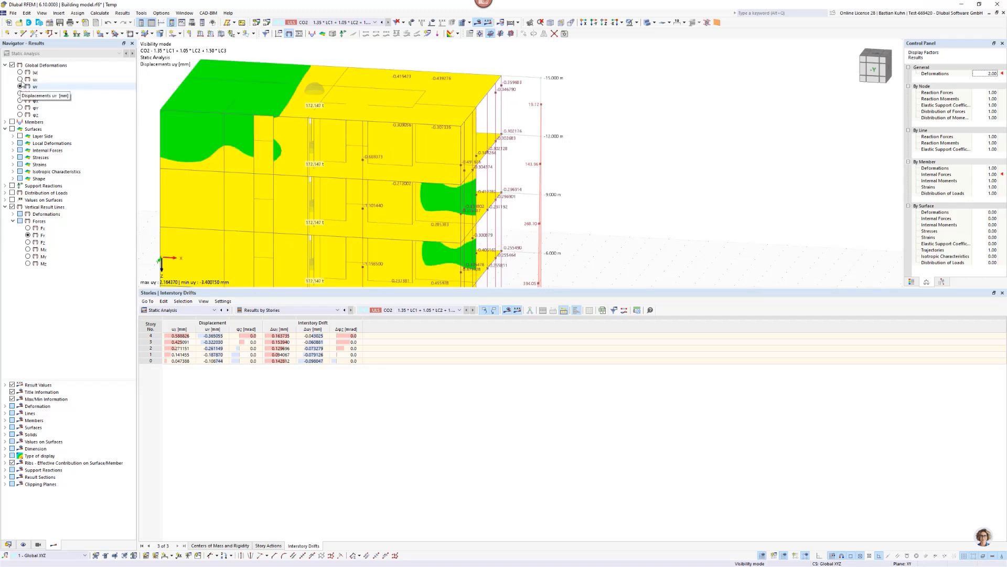
left_click(20, 72)
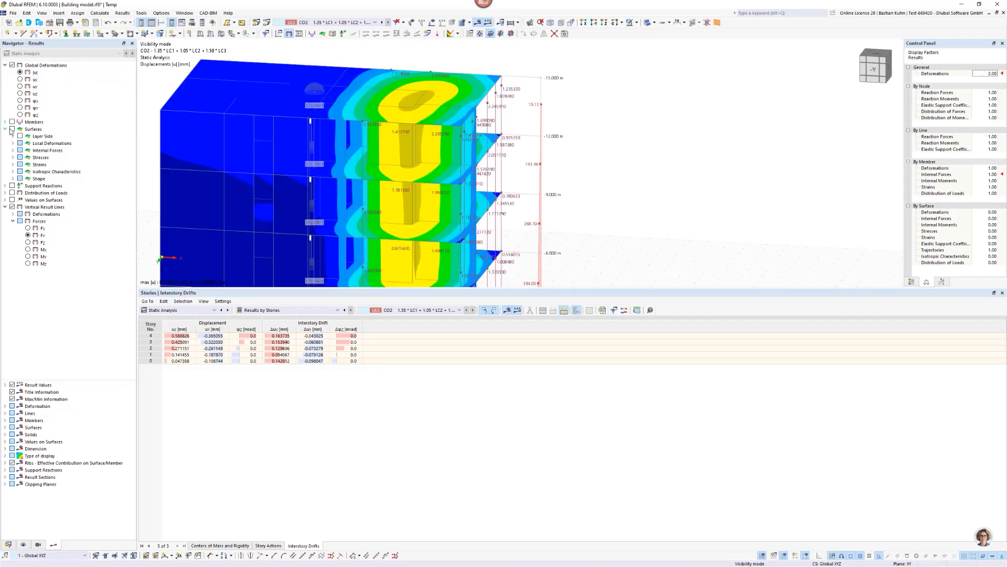
- Display the basic internal force nxy on the surfaces and examine it around the ground-floor wall openings
left_click(12, 130)
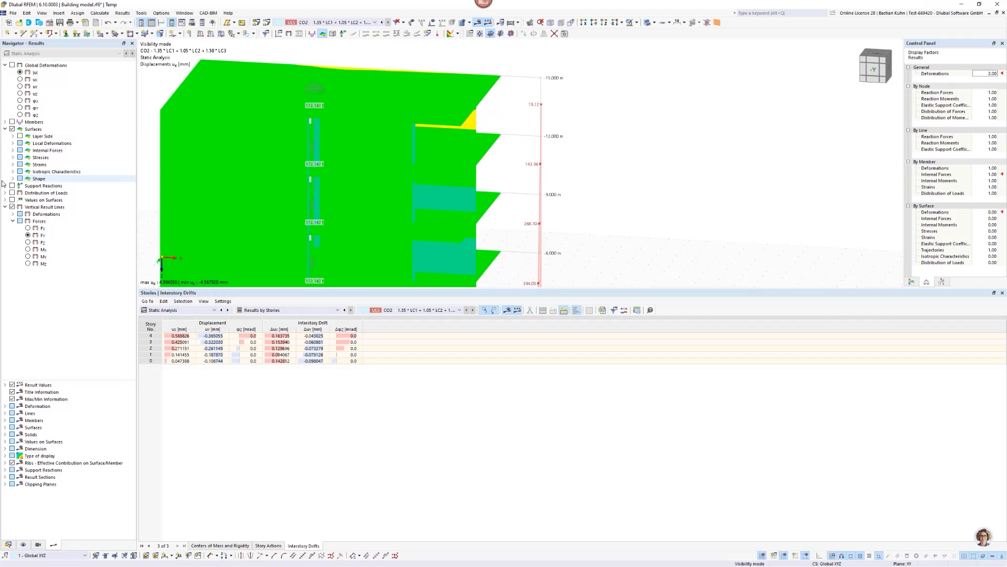
left_click(13, 151)
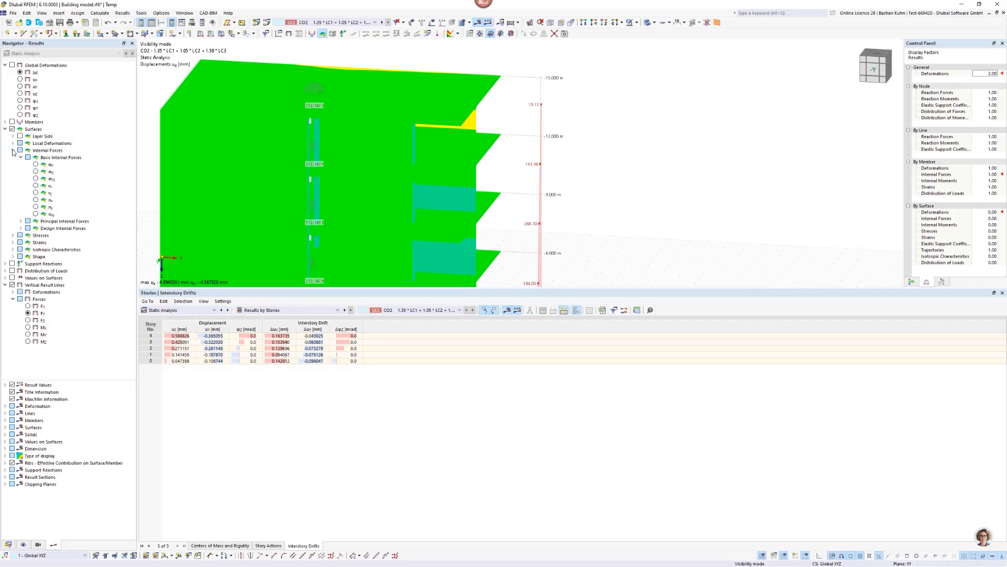
left_click(51, 214)
scroll(338, 189, "down", 5)
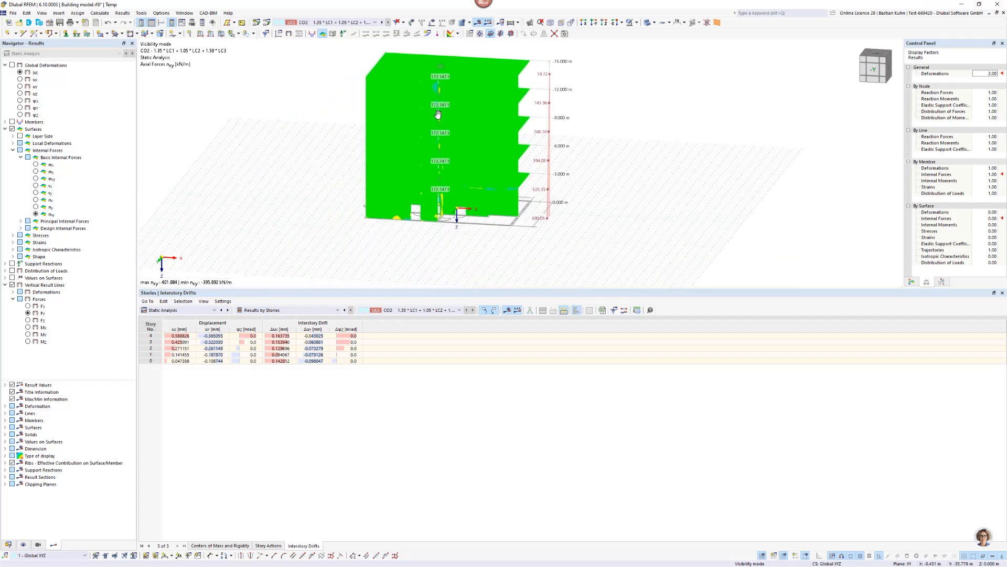
middle_click_drag(438, 114, 678, 116, "ctrl")
middle_click_drag(483, 203, 493, 205, "ctrl")
scroll(493, 206, "down", 1)
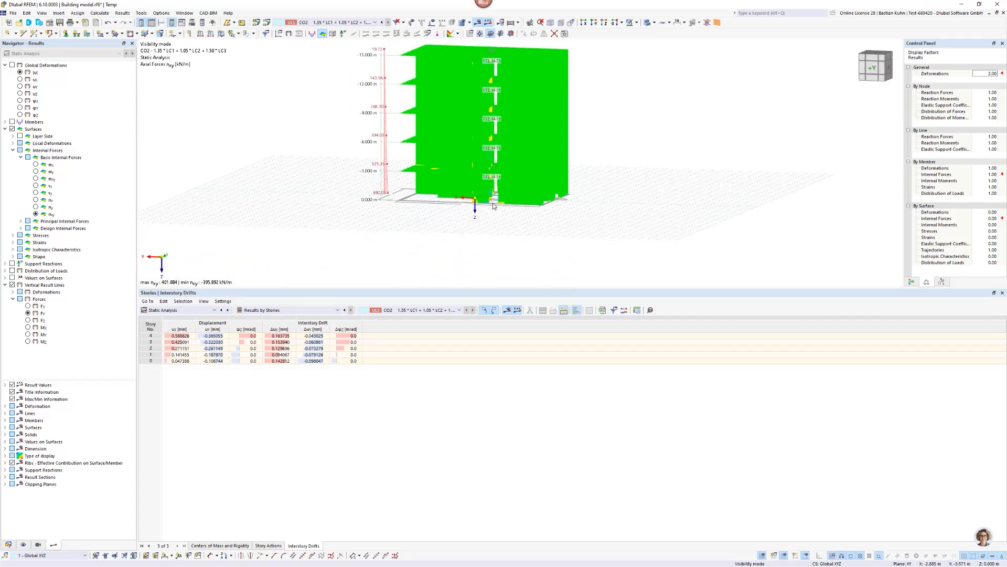
scroll(493, 205, "up", 8)
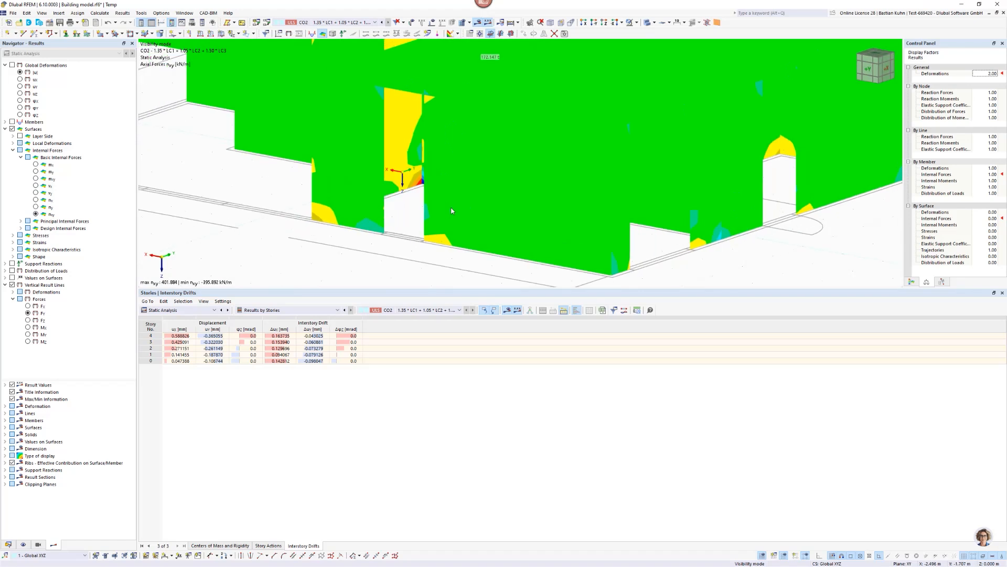
middle_click_drag(433, 204, 476, 173)
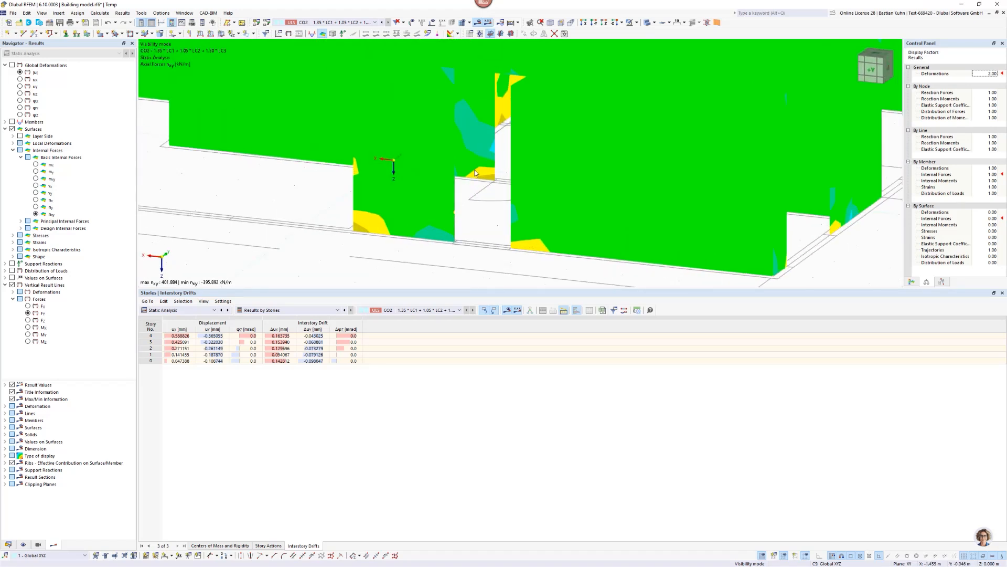
scroll(476, 173, "down", 2)
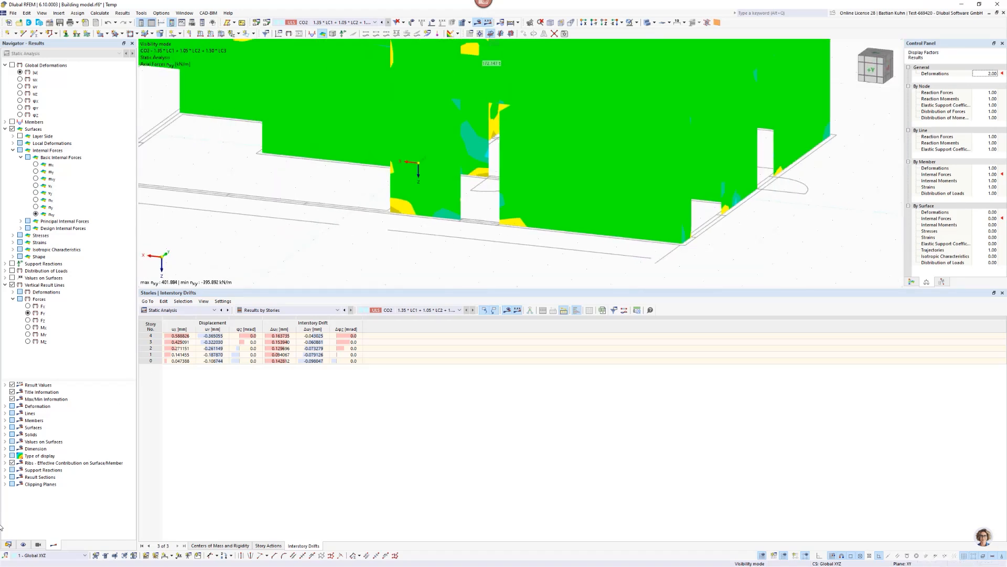
- Show the model objects together with the nxy results and examine the ground-floor walls beside the door openings
left_click(23, 545)
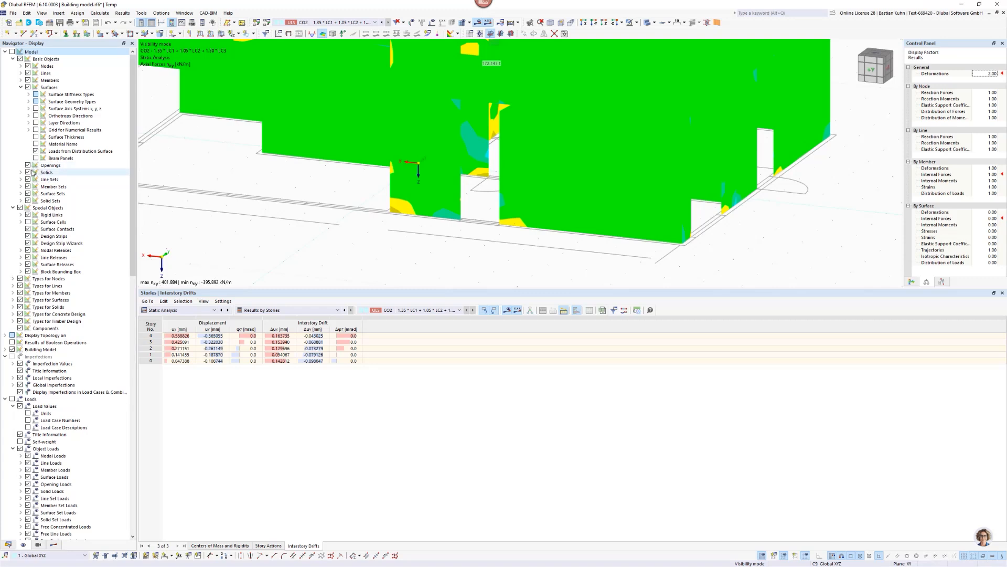
left_click(12, 51)
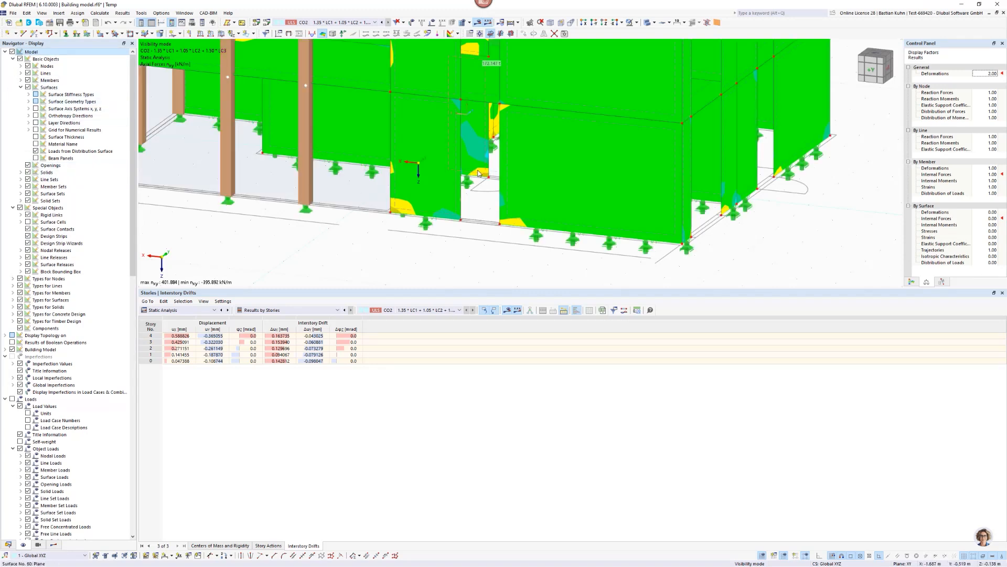
scroll(478, 174, "down", 2)
scroll(482, 171, "up", 2)
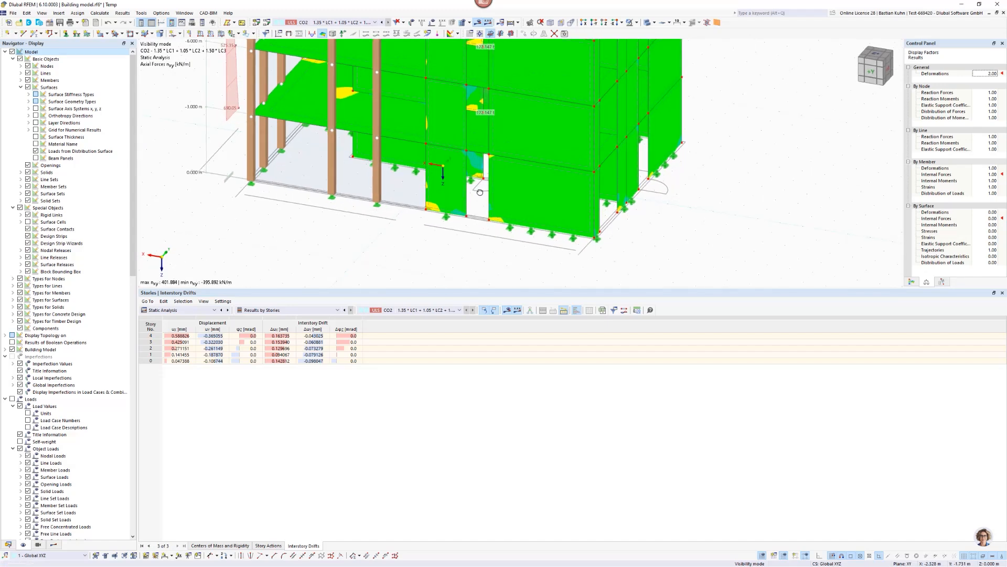
scroll(479, 163, "up", 3)
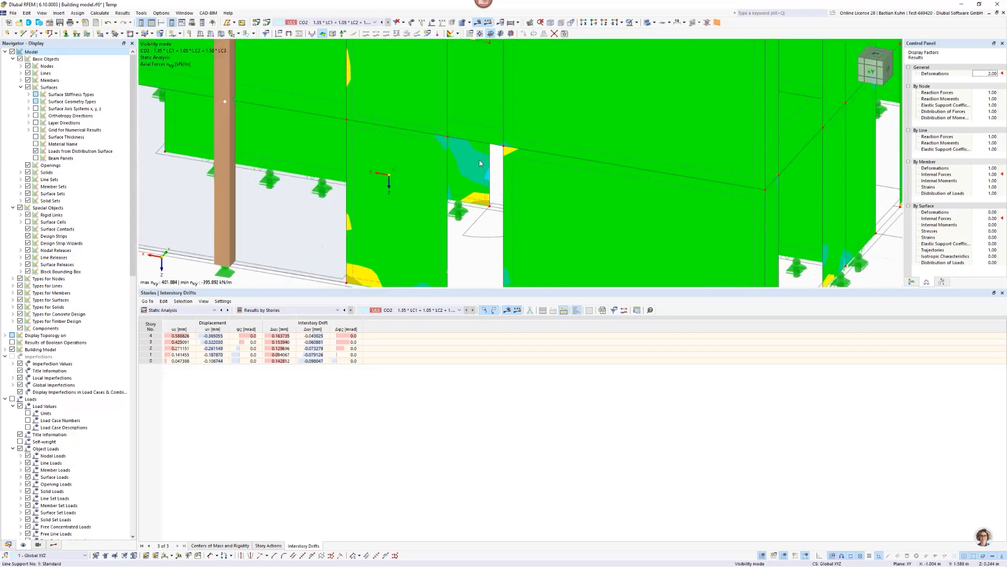
scroll(479, 163, "down", 4)
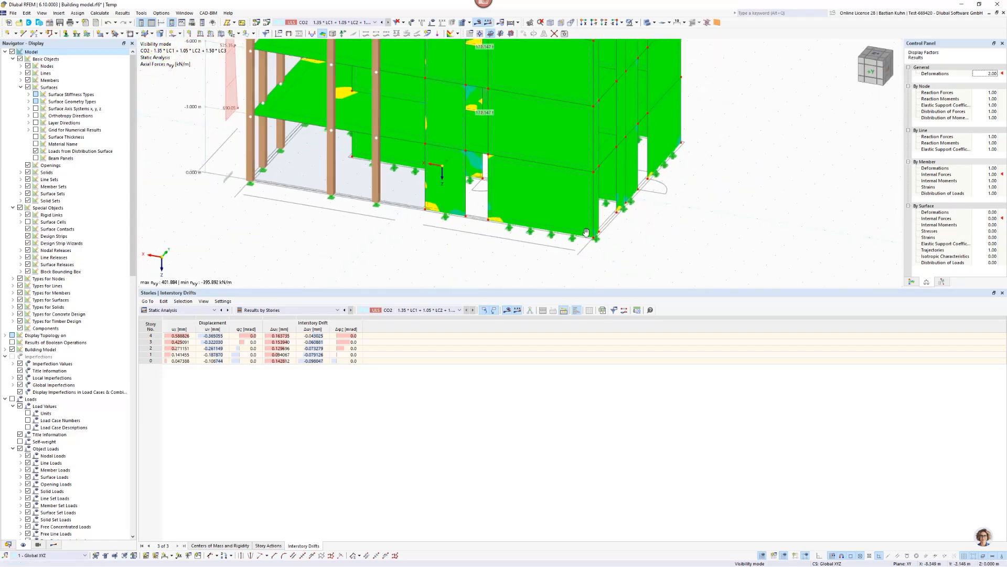
middle_click_drag(586, 232, 533, 246, "ctrl")
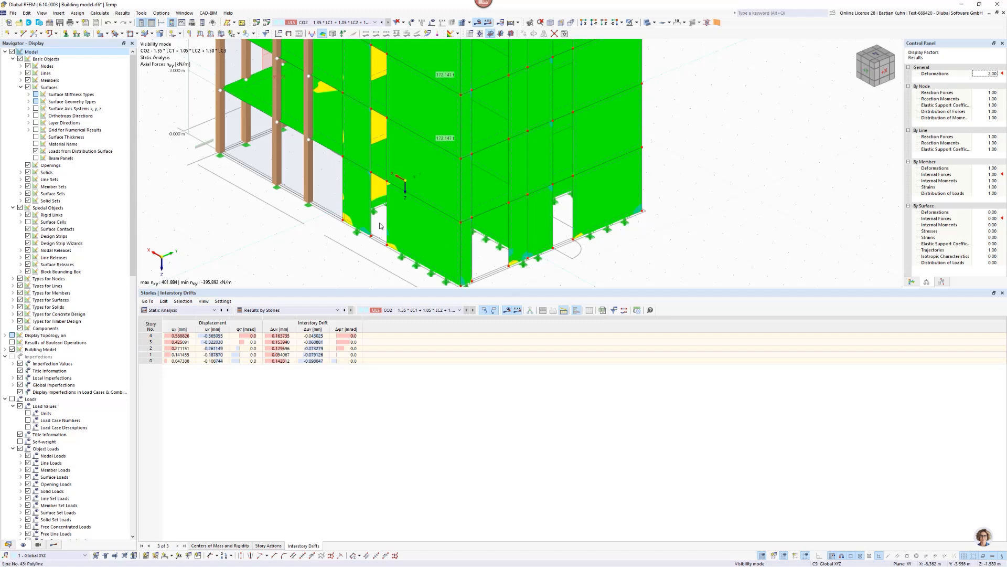
scroll(391, 204, "up", 3)
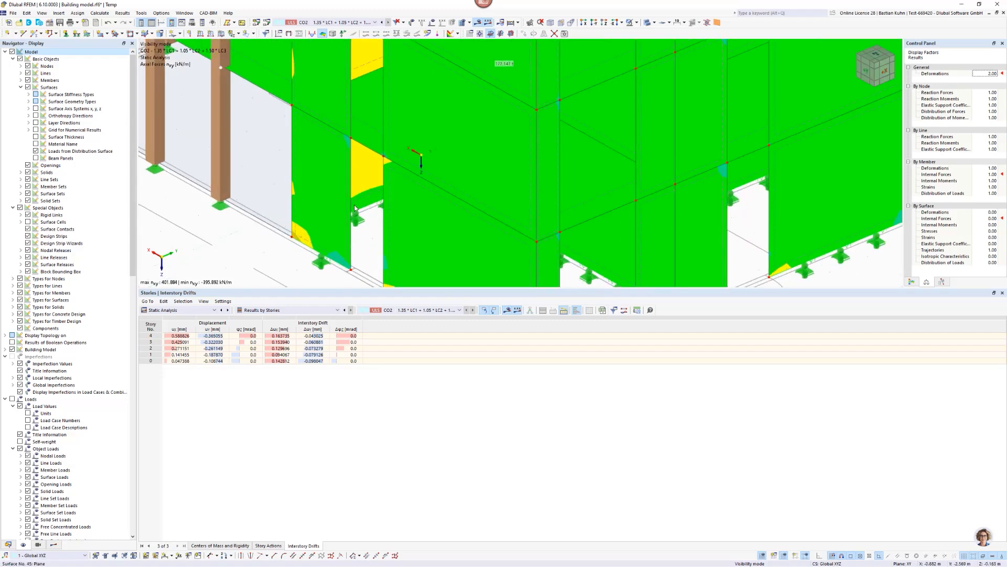
scroll(355, 208, "down", 3)
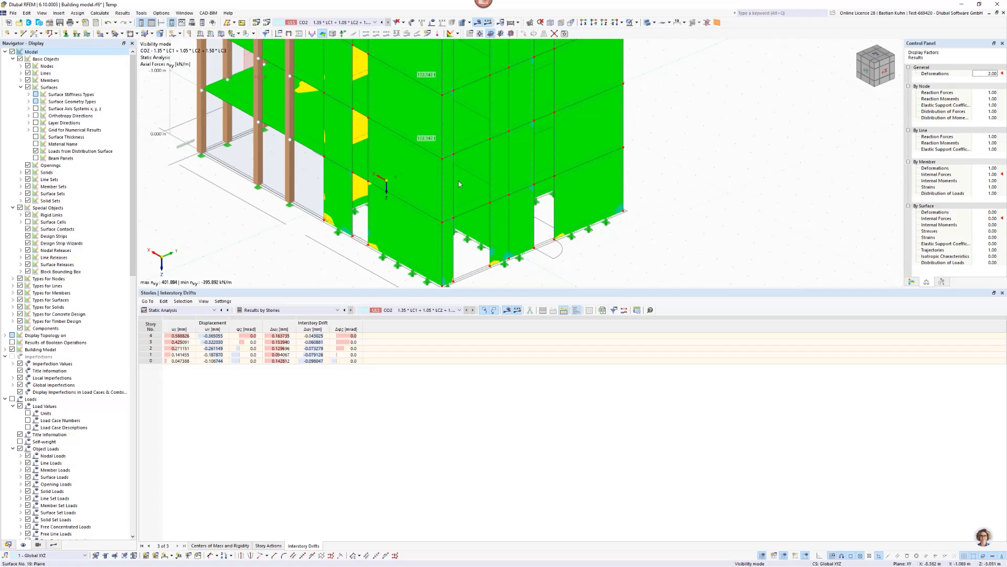
- Start a new shear wall definition in the building model
left_click(8, 544)
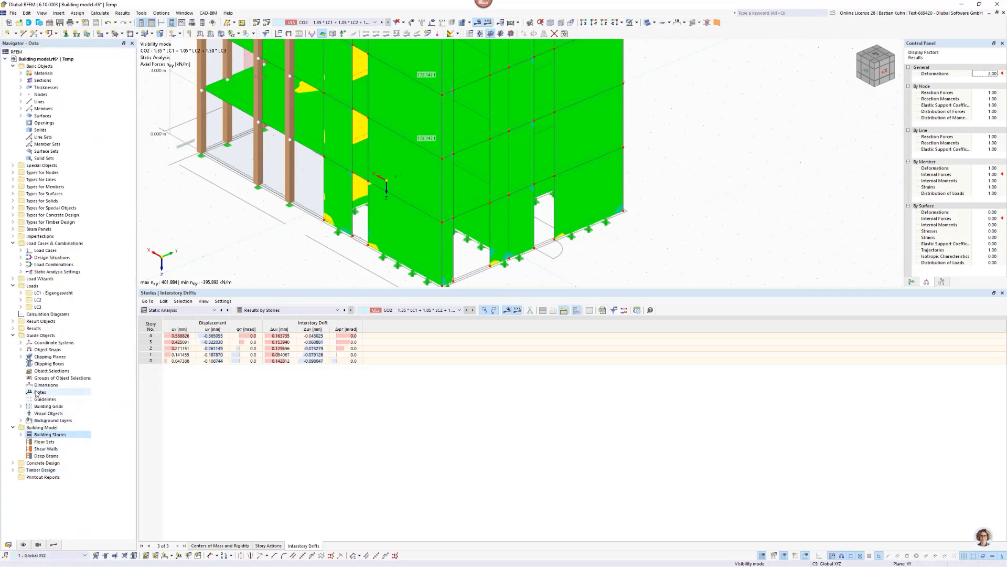
left_click(44, 442)
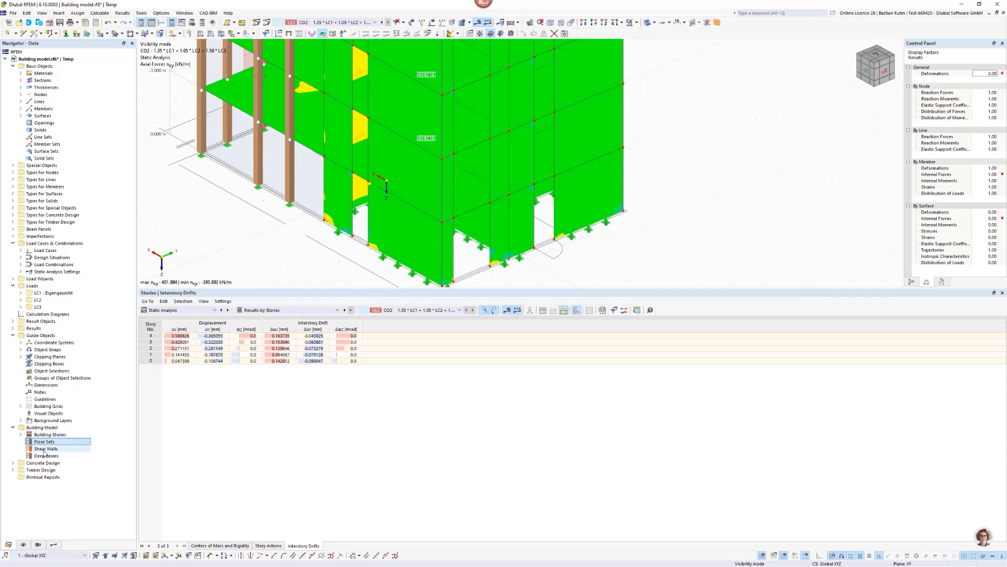
left_click(46, 449)
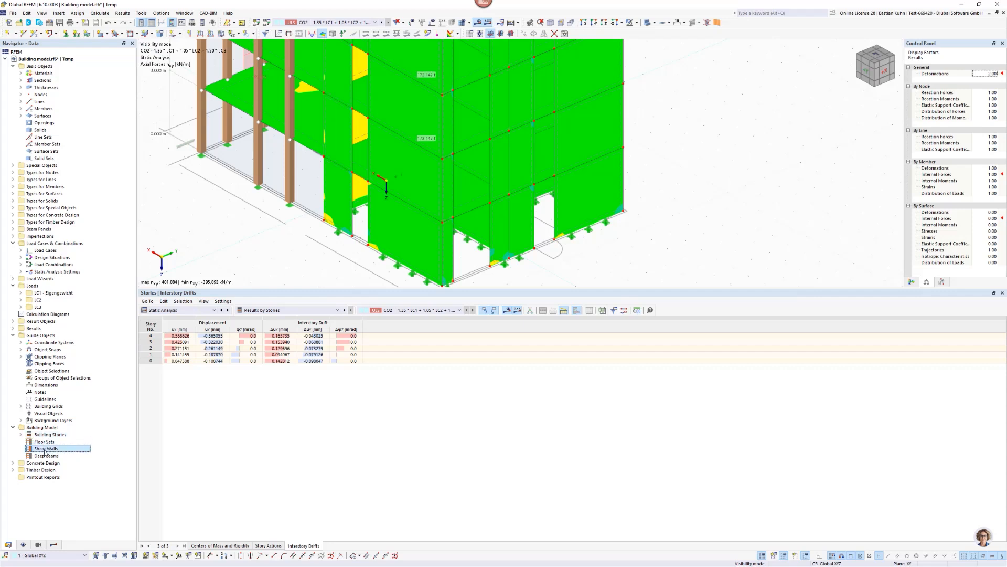
right_click(46, 451)
left_click(74, 470)
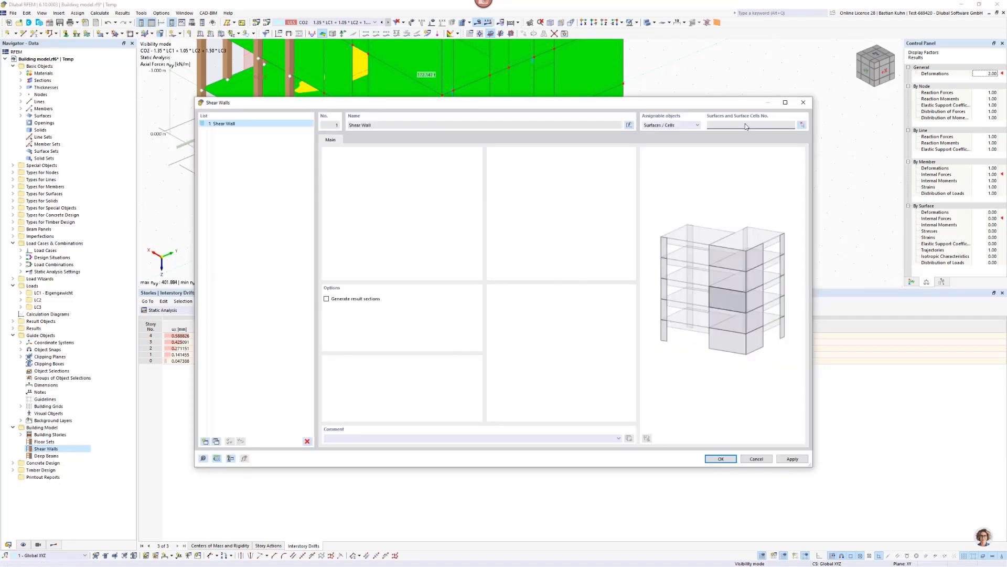
- Assign the narrow wall surfaces 56-60 beside the door opening on all five stories to shear wall 1, and generate result sections for it
left_click(803, 125)
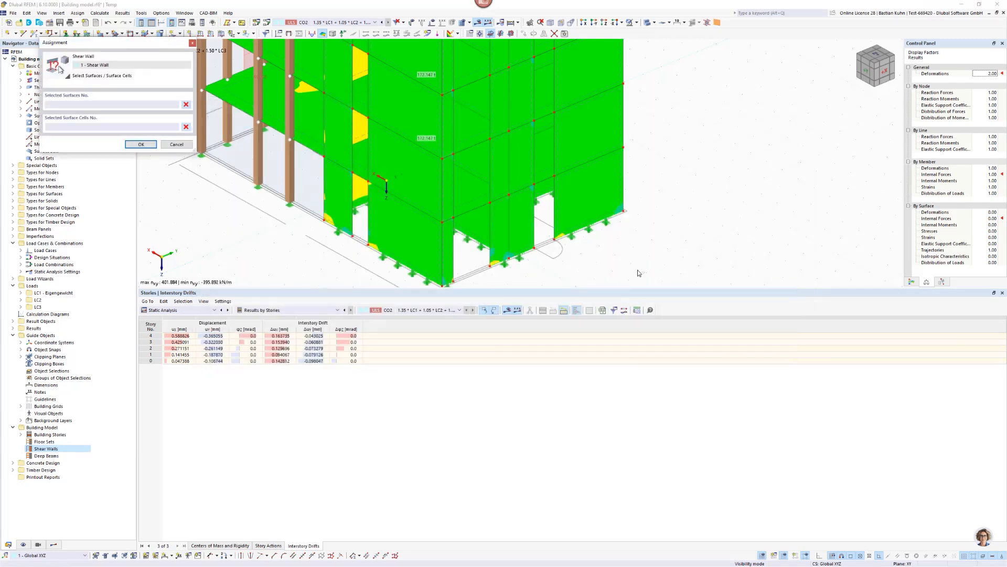
middle_click_drag(389, 202, 449, 162)
scroll(449, 162, "up", 5)
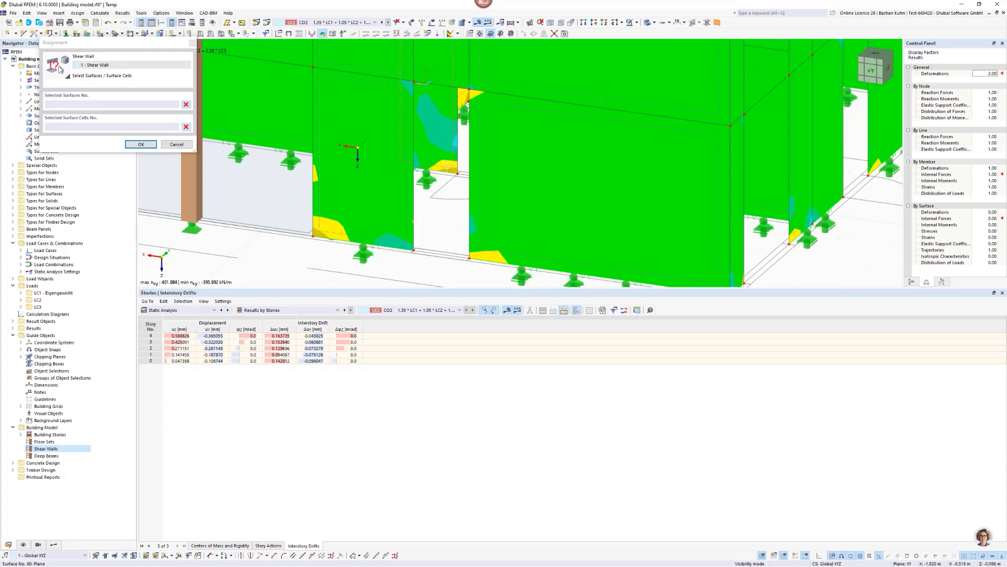
left_click(447, 167)
scroll(446, 233, "down", 3)
scroll(443, 249, "up", 3)
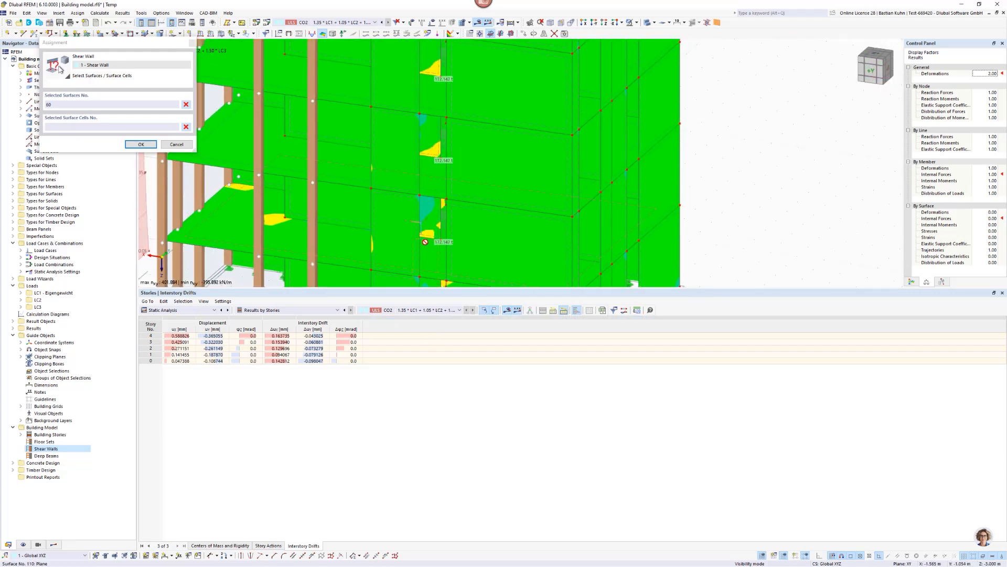
scroll(446, 231, "up", 3)
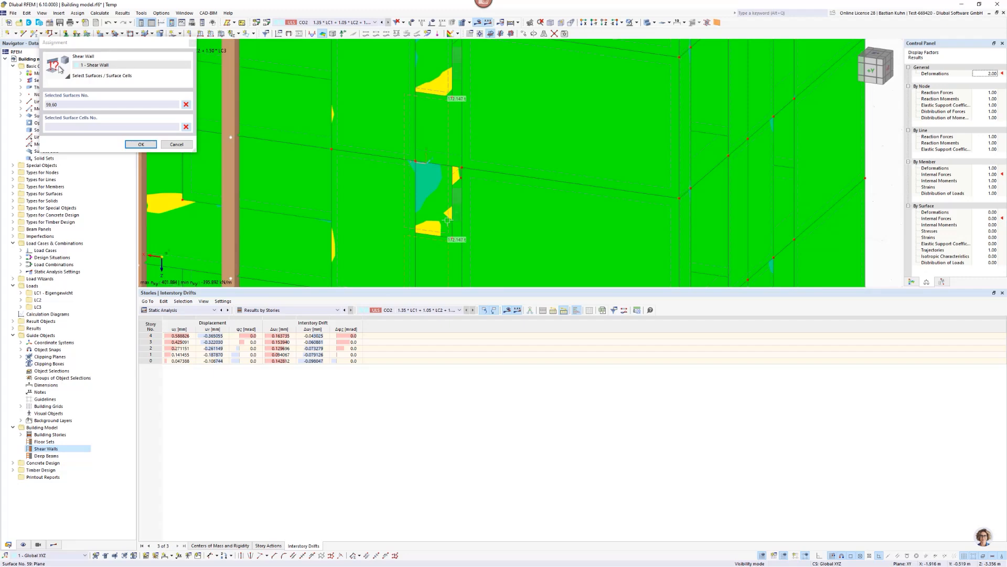
left_click(449, 67)
scroll(423, 201, "down", 4)
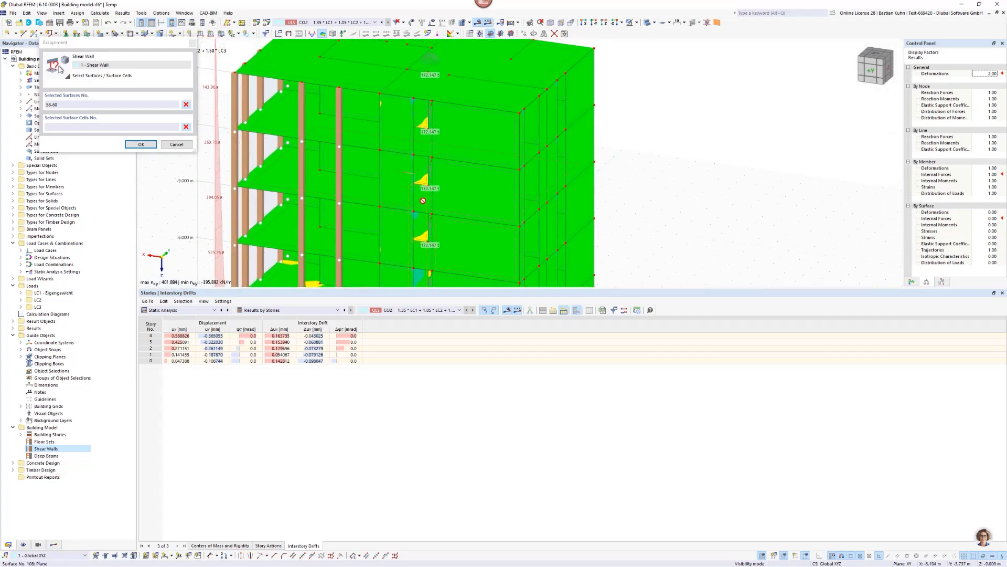
left_click(426, 170)
left_click(426, 112)
left_click(140, 144)
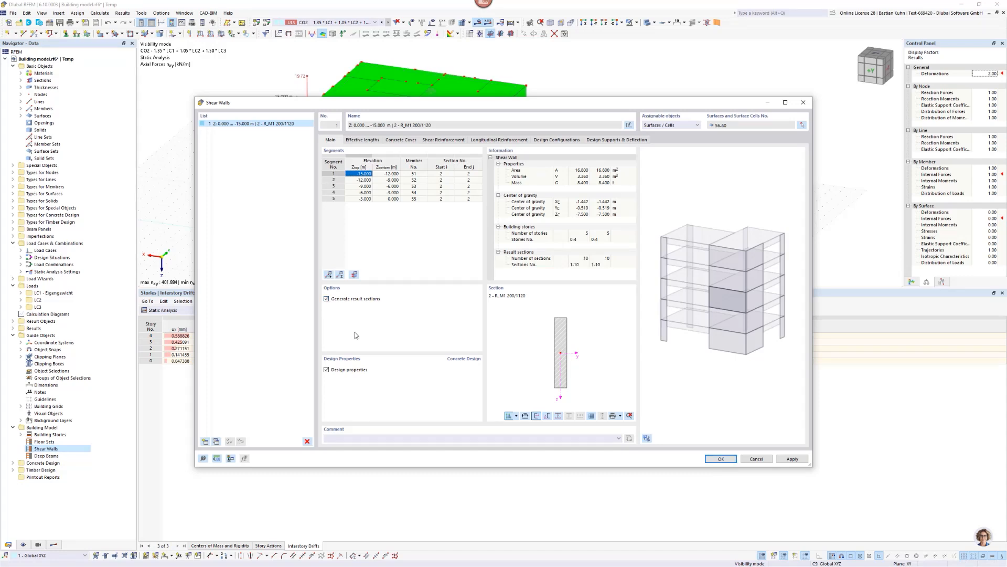
- Review the effective lengths, concrete cover, shear reinforcement and longitudinal reinforcement settings of shear wall 1
left_click(371, 141)
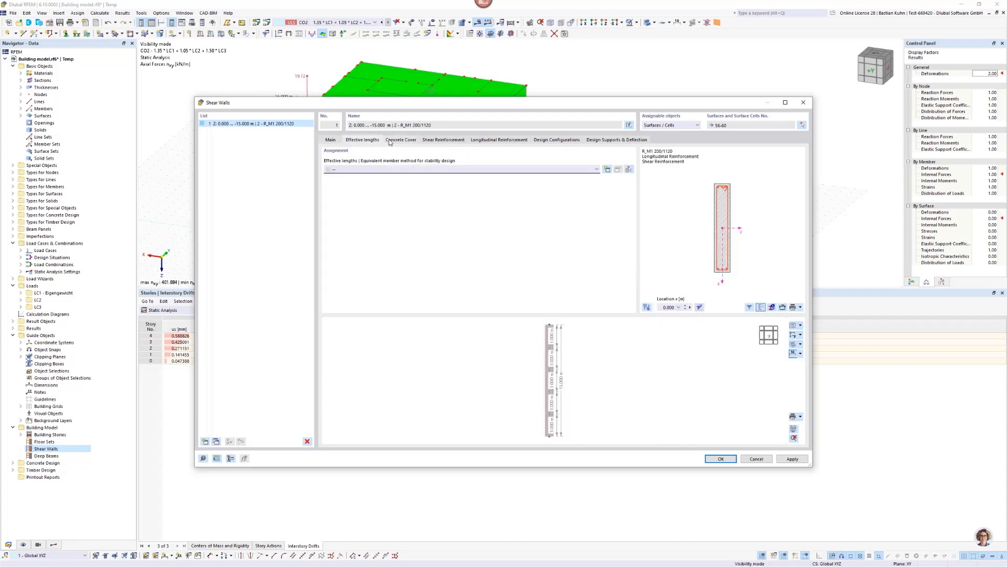
left_click(398, 141)
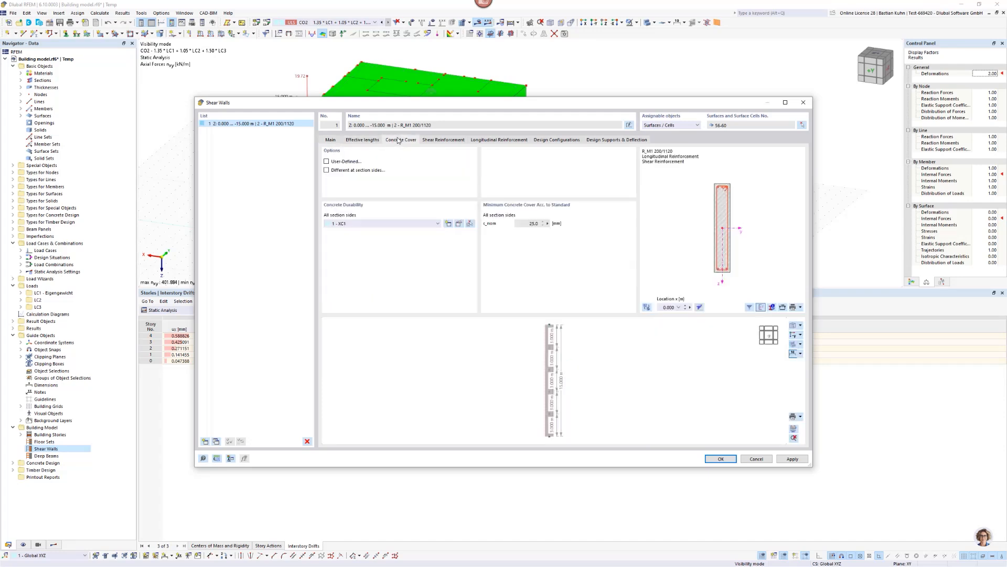
left_click(364, 141)
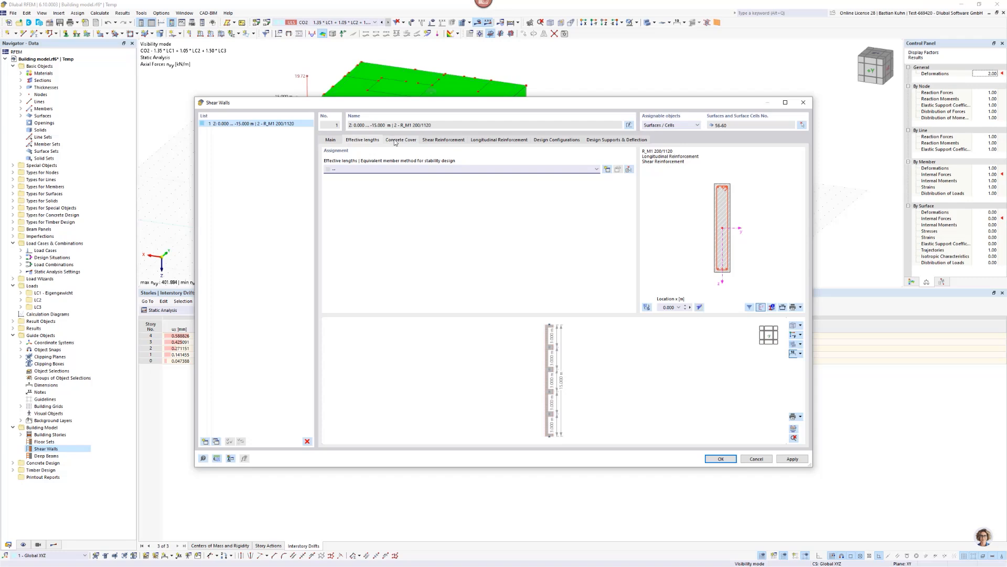
left_click(399, 140)
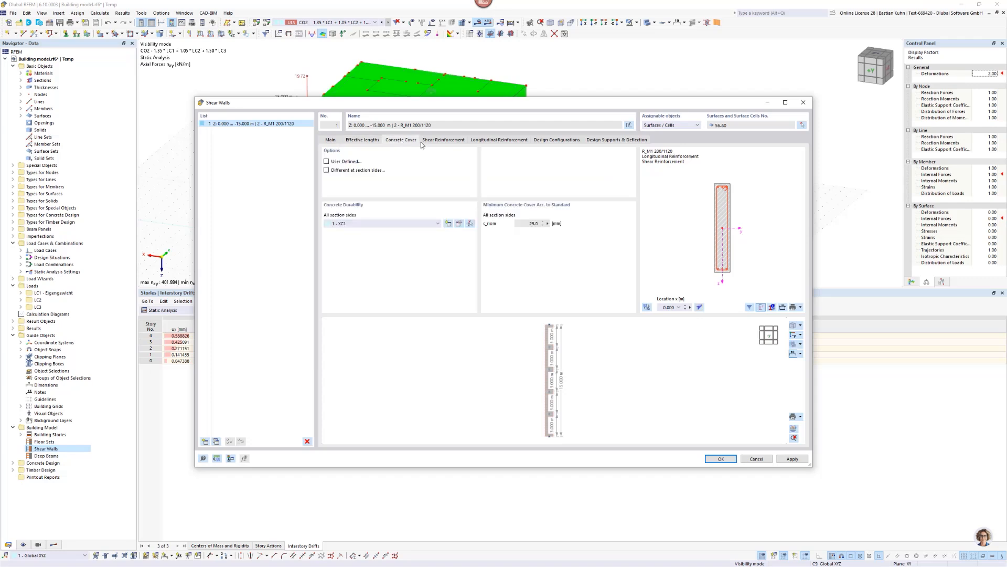
left_click(442, 140)
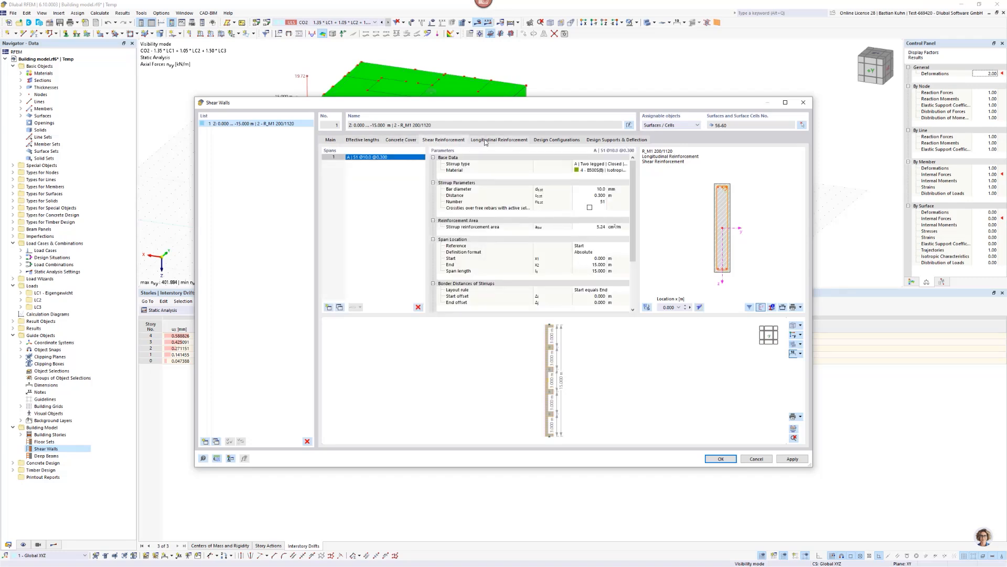
left_click(487, 141)
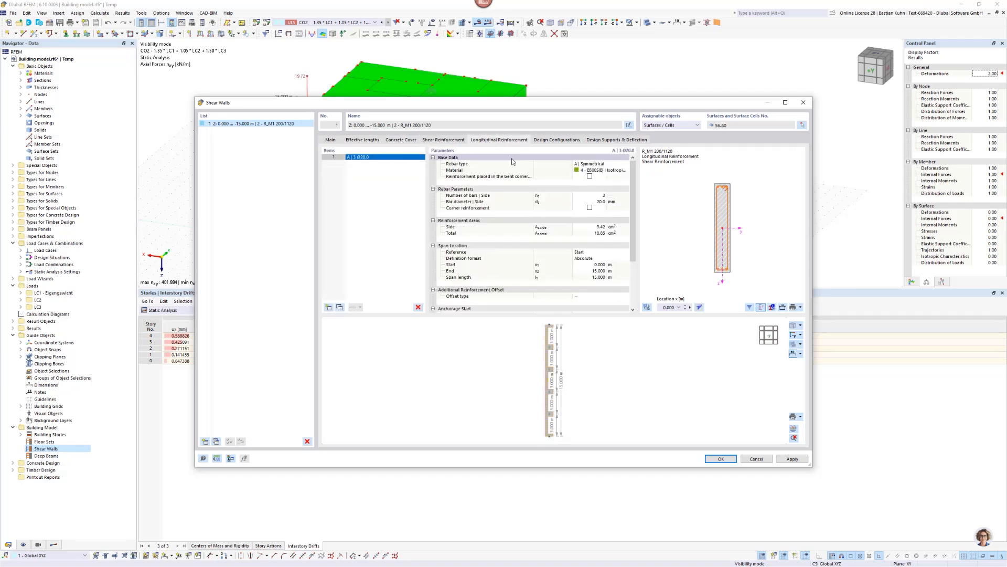
- Enable minimum orthogonal reinforcement acc. to 9.6.2 and 9.6.3 for shear walls in the Standard ultimate configuration
left_click(548, 141)
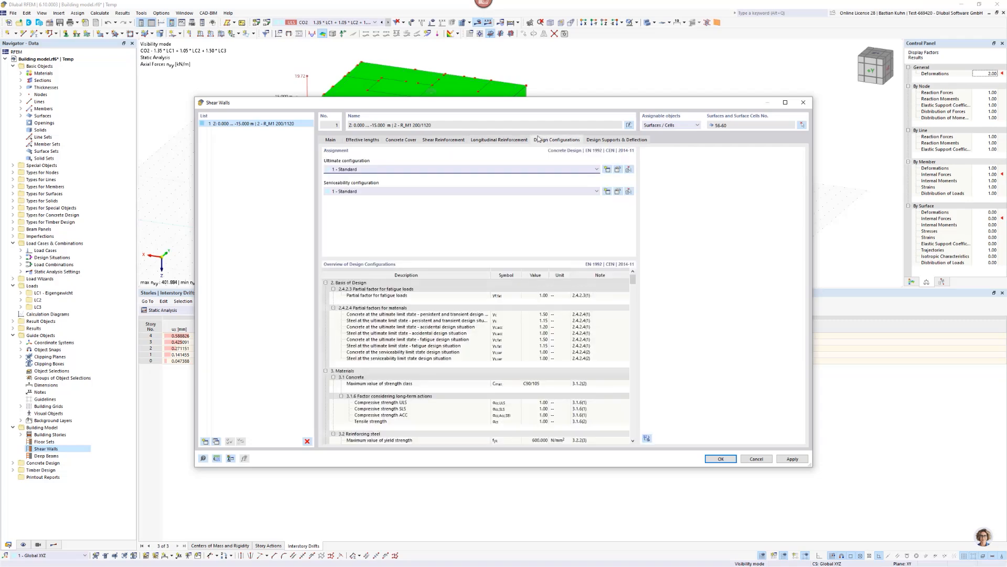
left_click(618, 170)
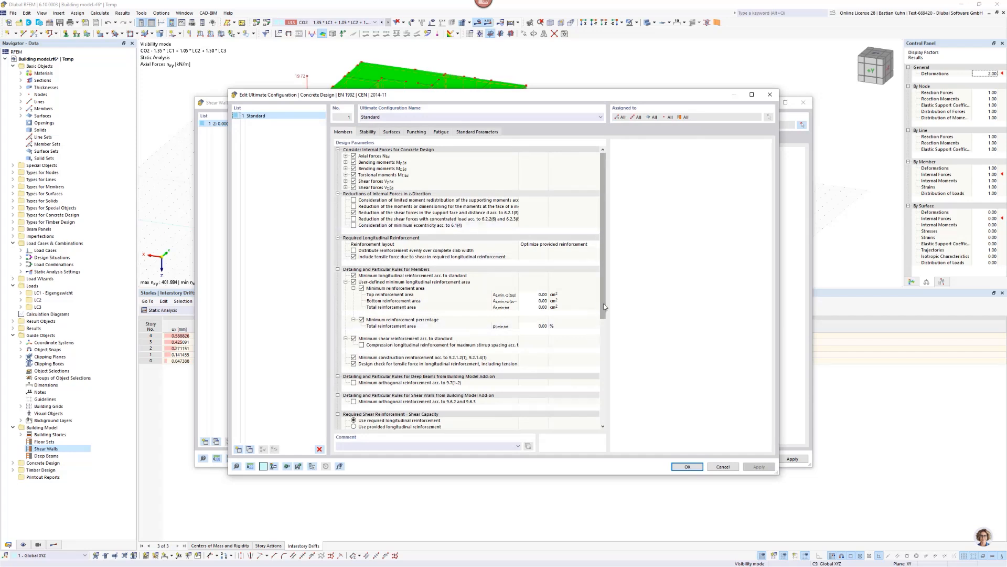
left_click_drag(604, 312, 606, 380)
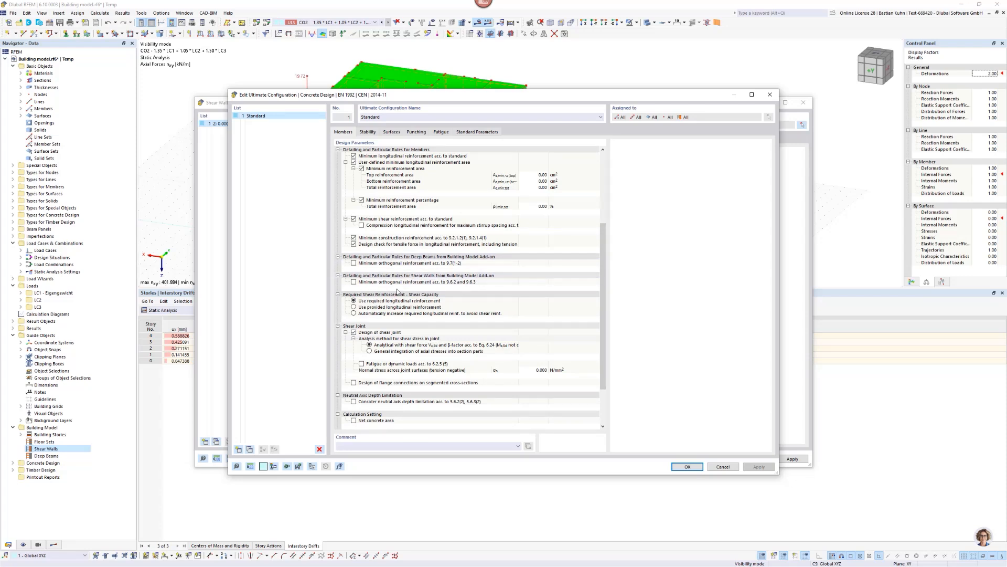
left_click(353, 282)
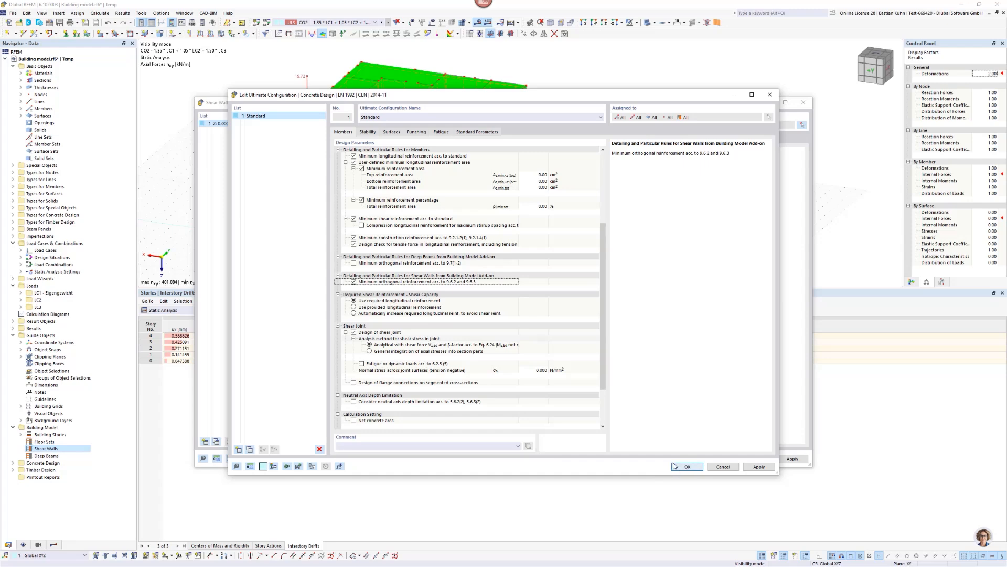
left_click(686, 466)
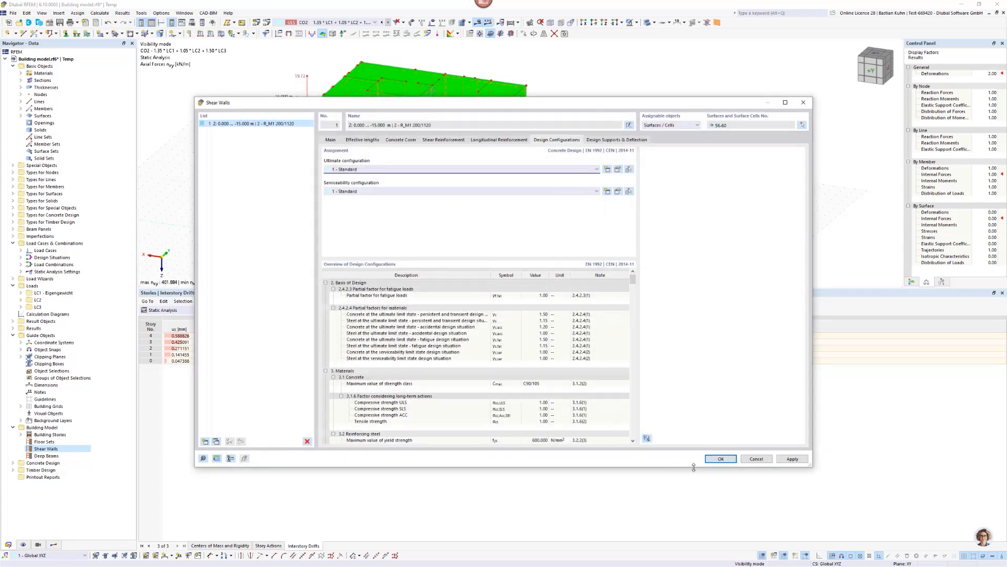
- Add a second shear wall and assign it wall surfaces 16-20, stacked between the two ground-floor openings
left_click(217, 442)
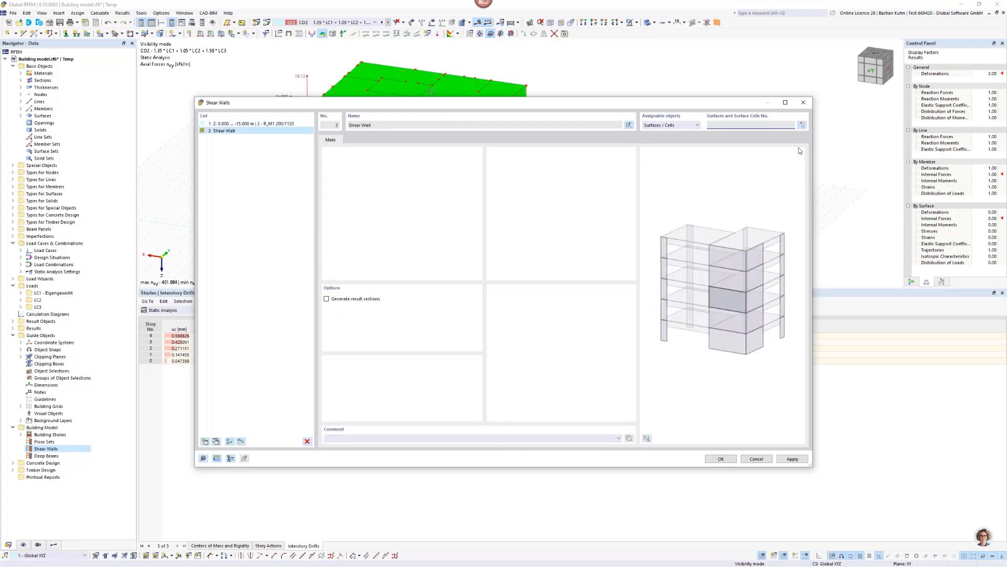
left_click(802, 125)
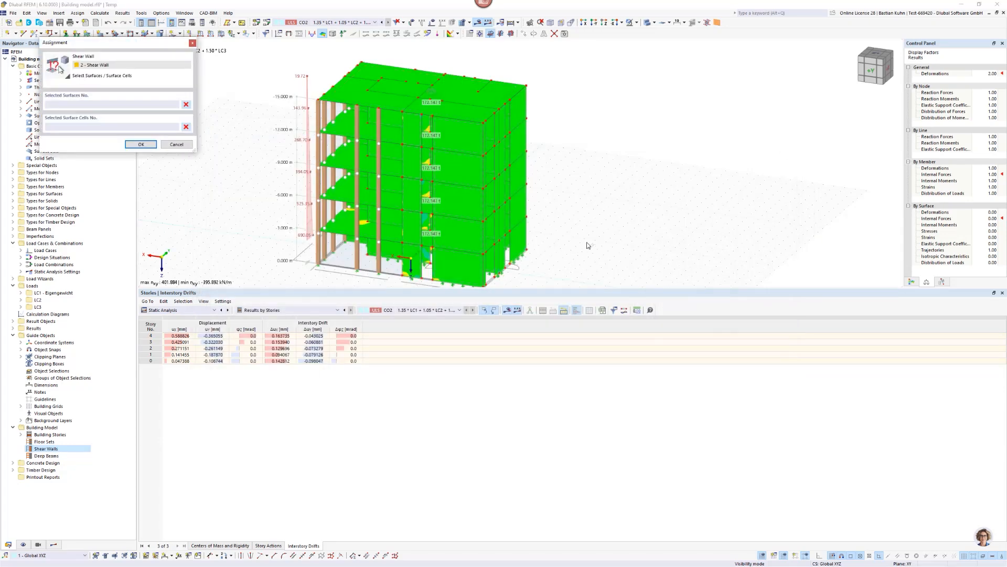
middle_click_drag(588, 246, 704, 187)
scroll(592, 249, "up", 4)
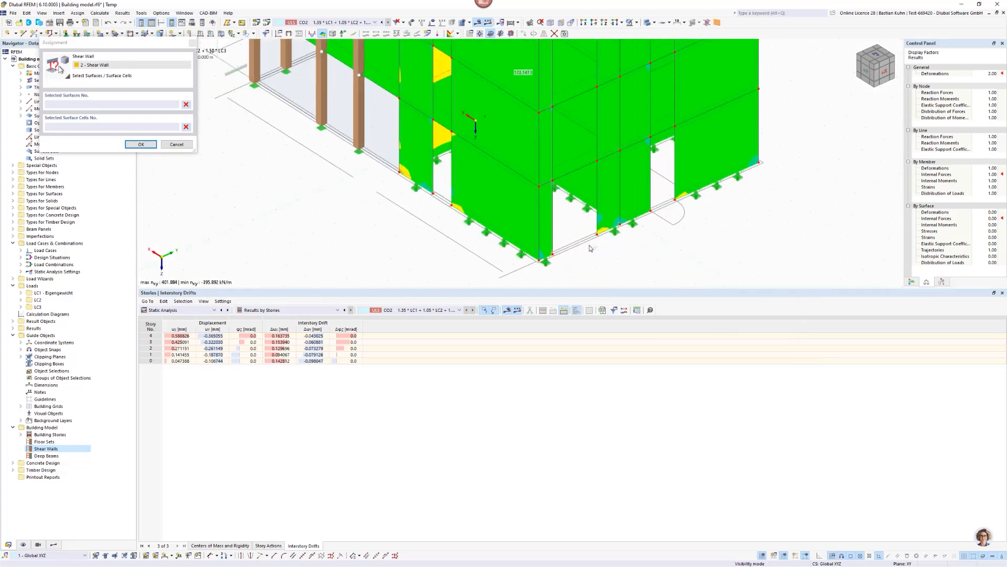
left_click(602, 226)
left_click(600, 73)
scroll(608, 108, "down", 5)
scroll(607, 225, "up", 3)
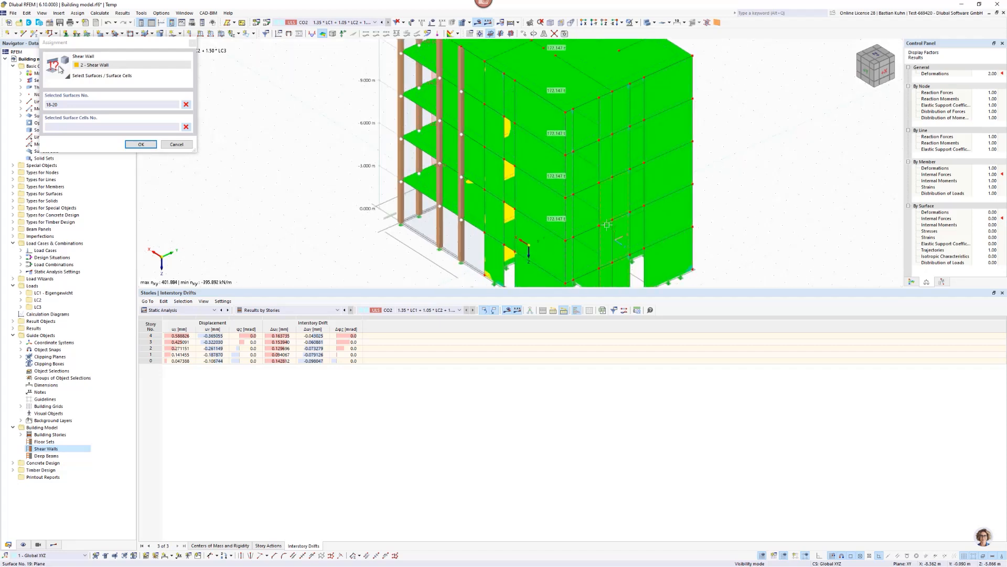
scroll(607, 224, "up", 1)
left_click(600, 154)
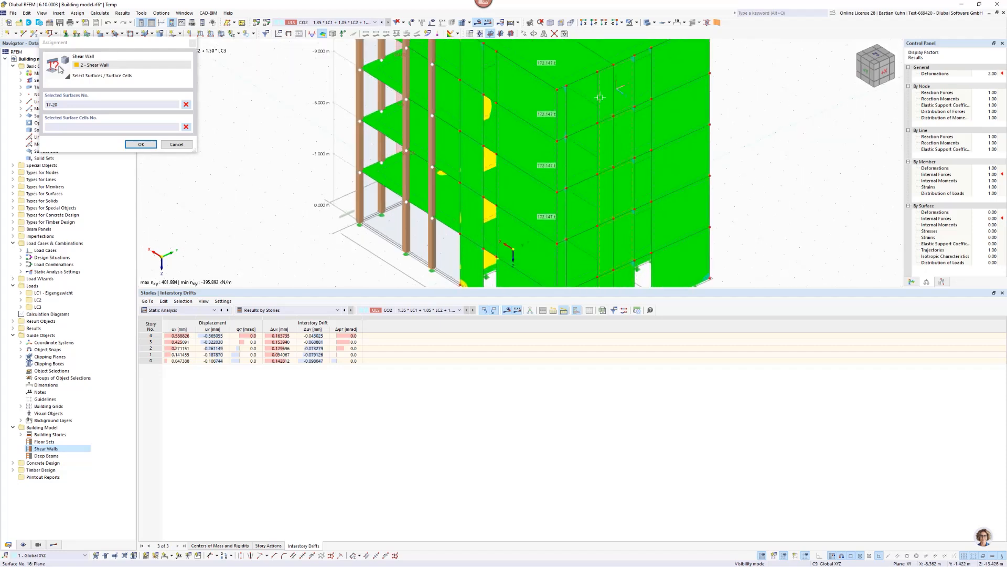
left_click(143, 145)
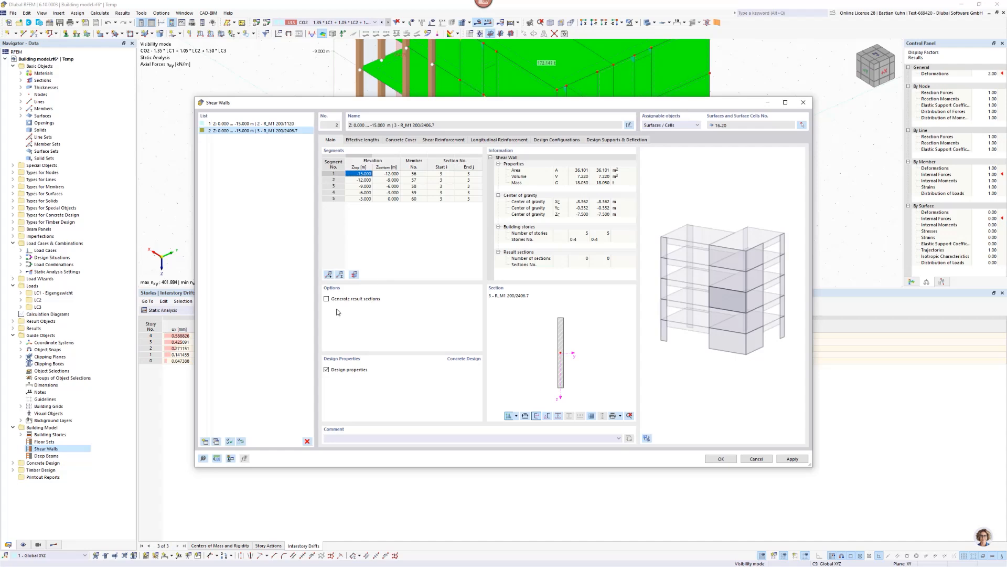
- Generate result sections for shear wall 2 and save both shear walls, accepting the deletion of existing results
left_click(326, 300)
left_click(715, 460)
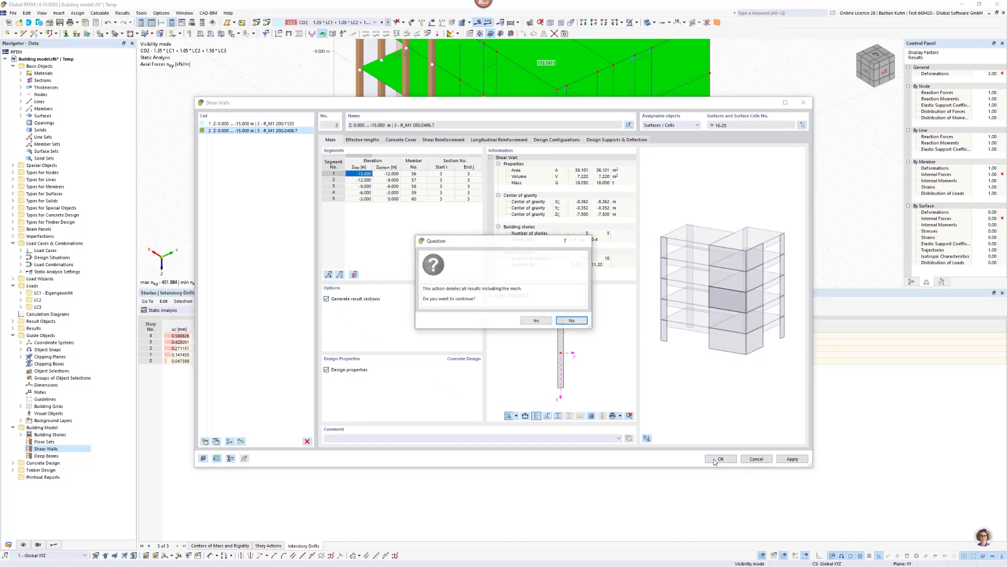
left_click(533, 321)
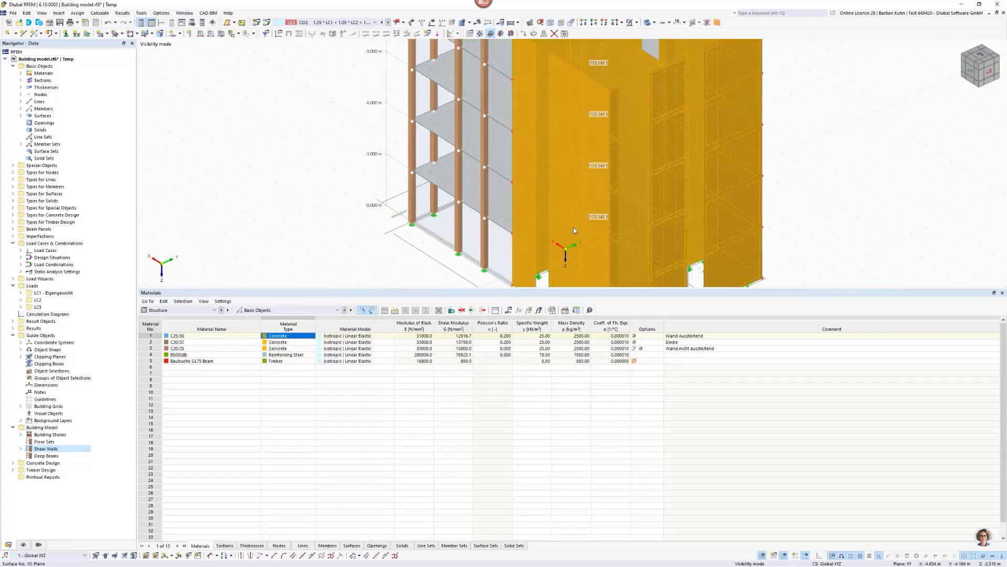
- Inspect the result sections and a result beam member of shear wall 2 in the model, discarding any changes
scroll(580, 222, "down", 3)
left_click(738, 223)
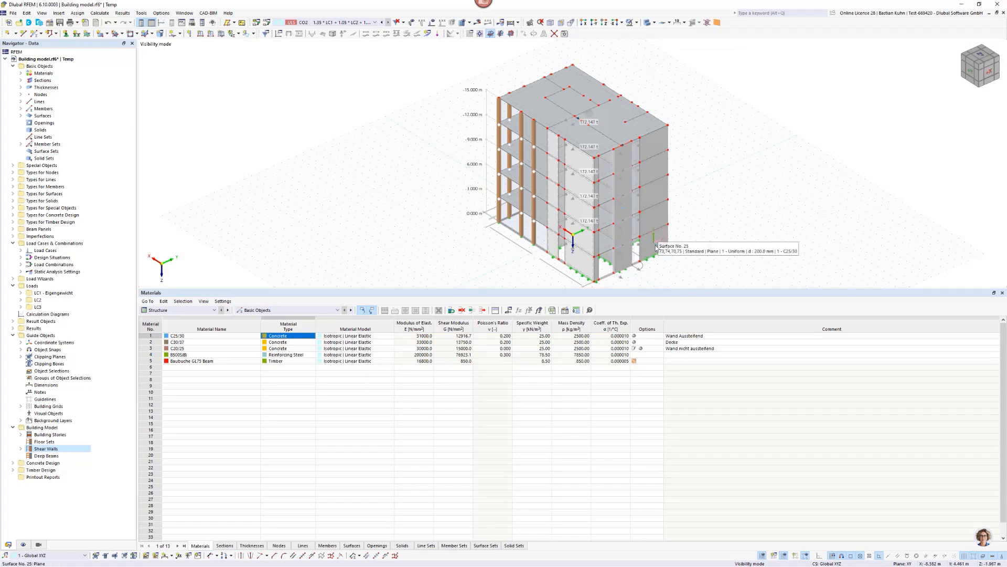
scroll(623, 262, "up", 3)
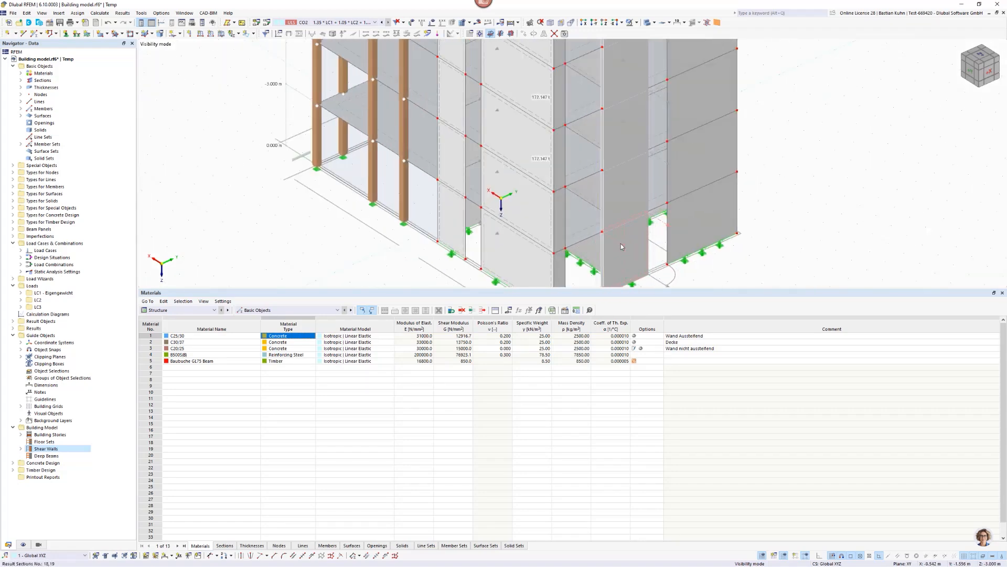
double_click(621, 244)
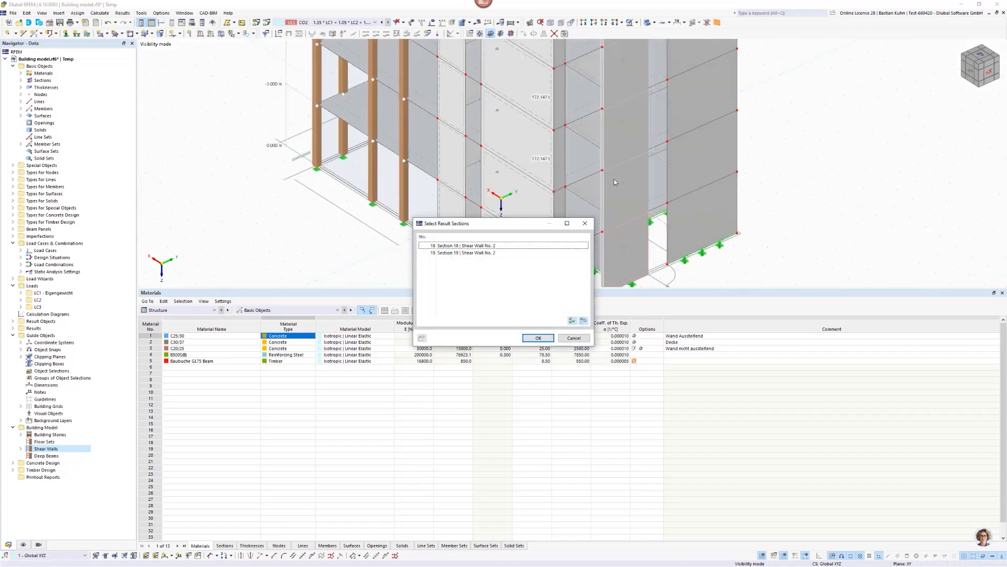
left_click(583, 339)
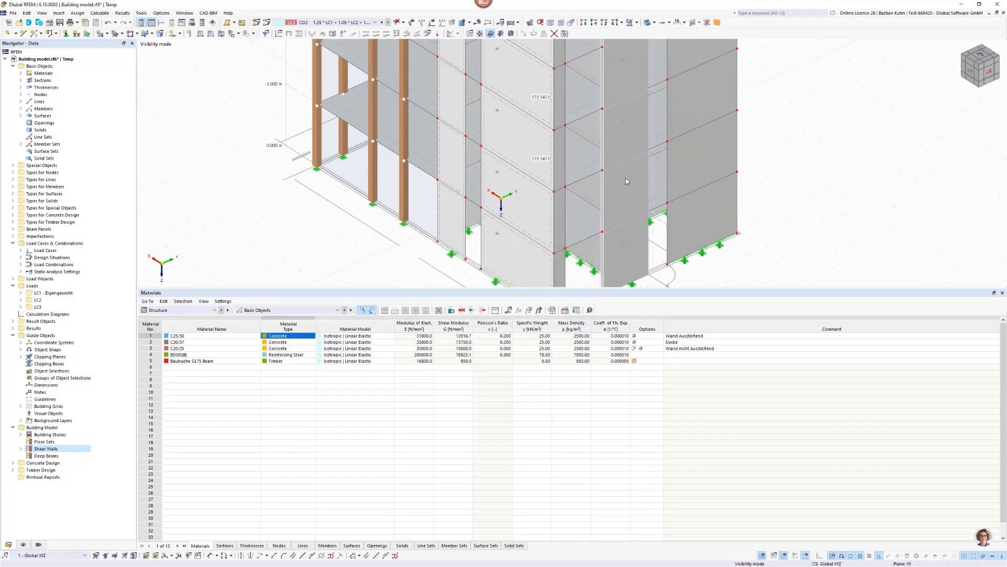
double_click(612, 204)
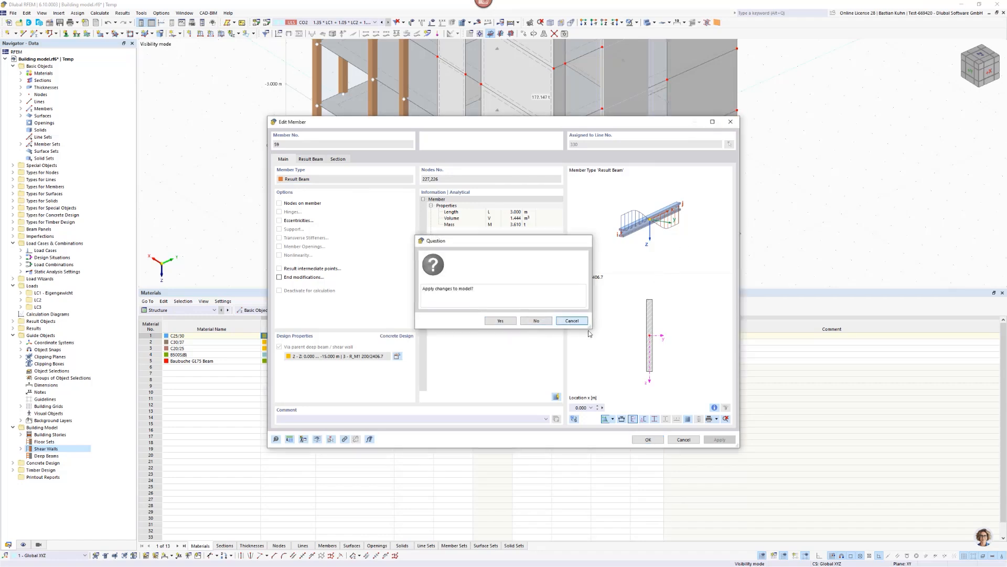
left_click(537, 321)
left_click(684, 439)
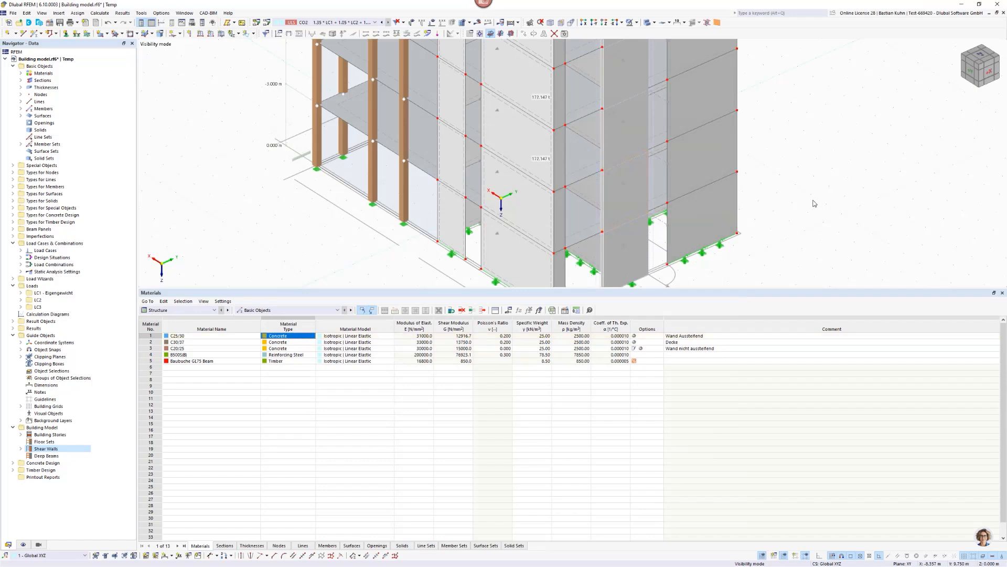
- Calculate and display the CO2 results, and list the result sections of both shear walls
scroll(814, 202, "down", 6)
middle_click_drag(816, 180, 684, 173)
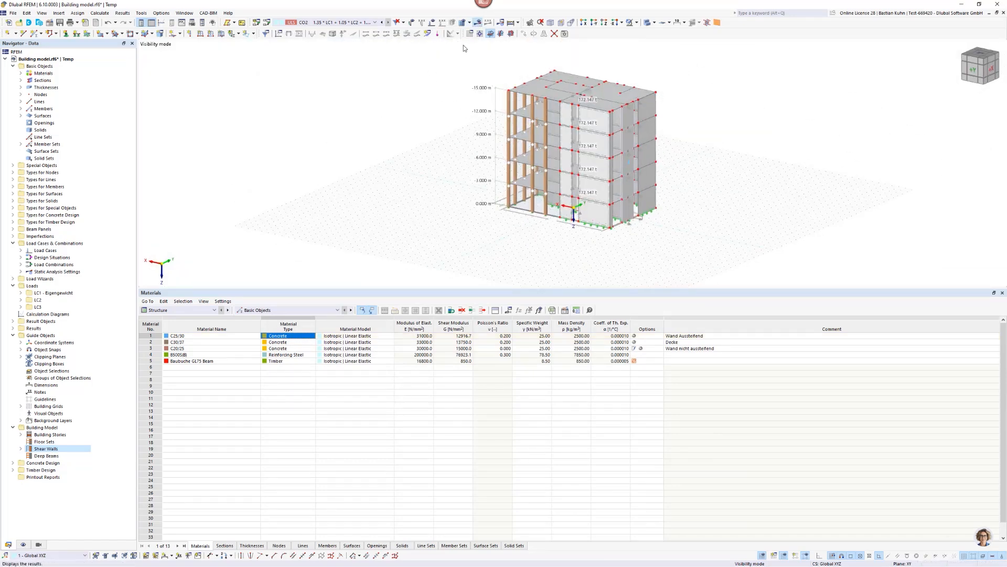
left_click(477, 22)
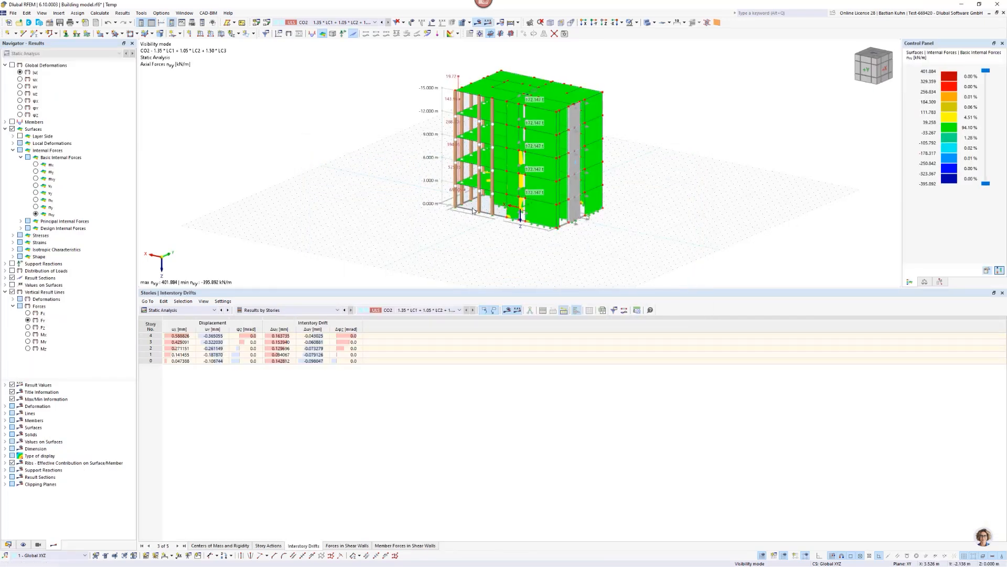
left_click(5, 278)
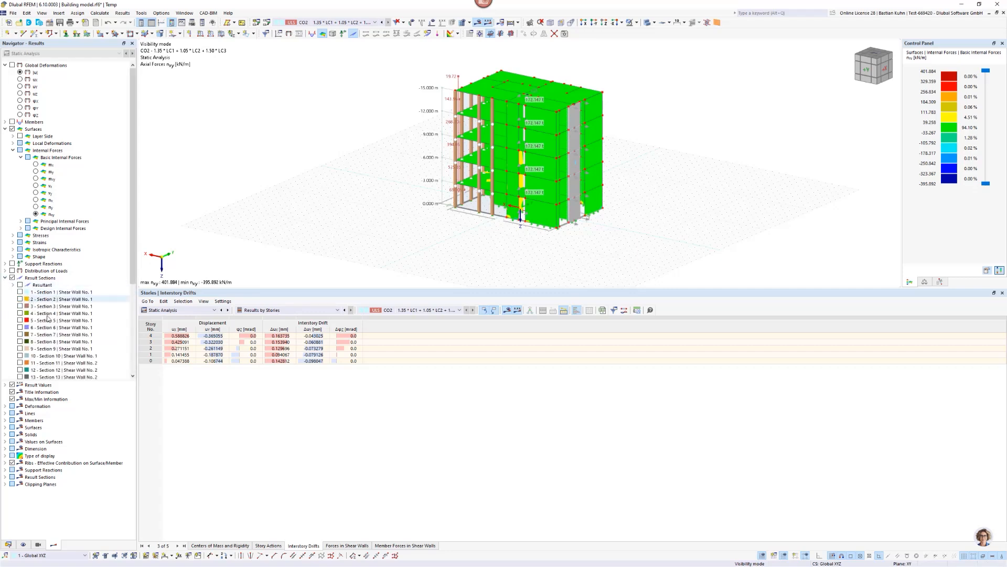
scroll(48, 318, "down", 6)
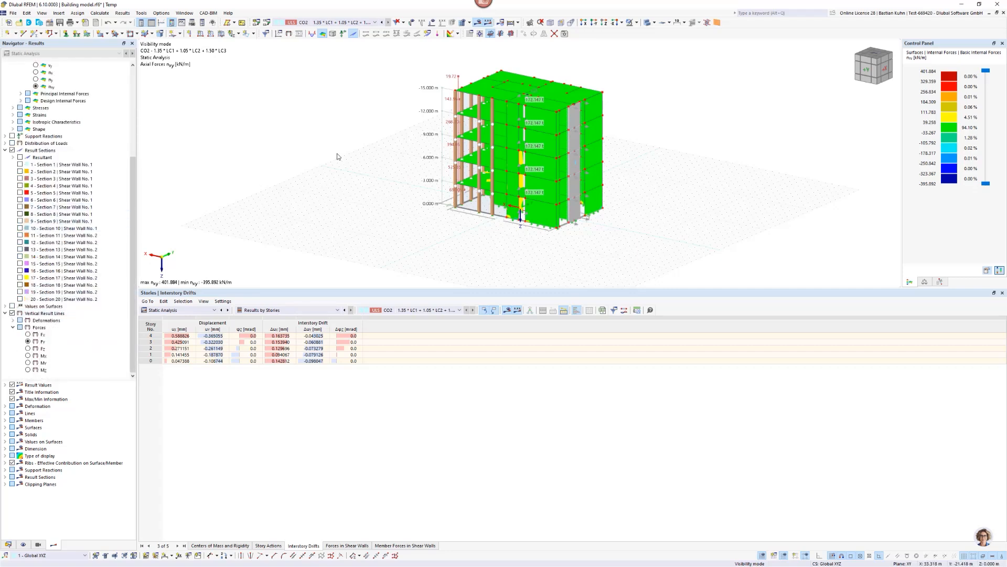
- Isolate the two shear wall stacks and their related objects, window-selecting them in a transparent plan view with the results hidden
left_click(604, 25)
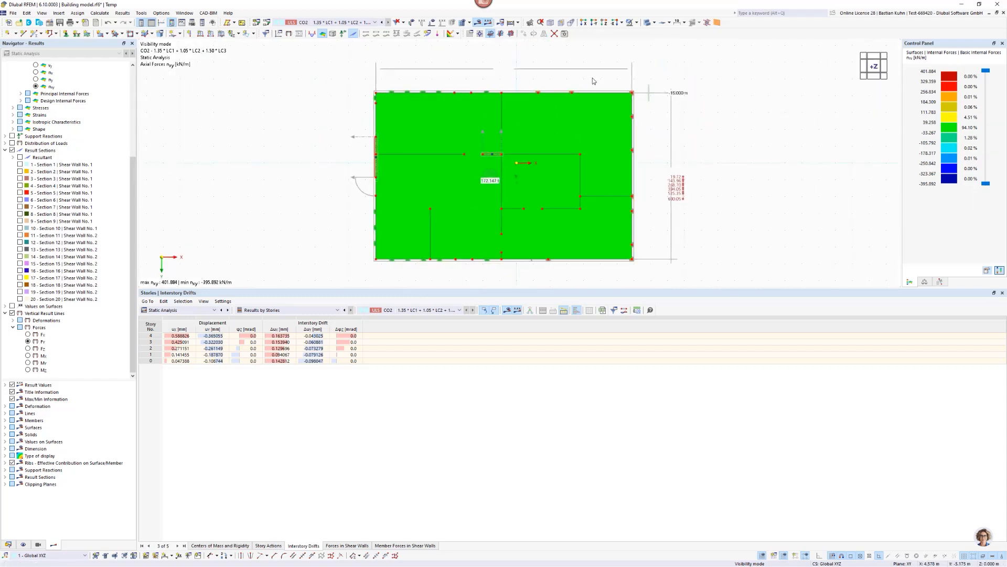
left_click(477, 25)
left_click_drag(384, 125, 447, 198)
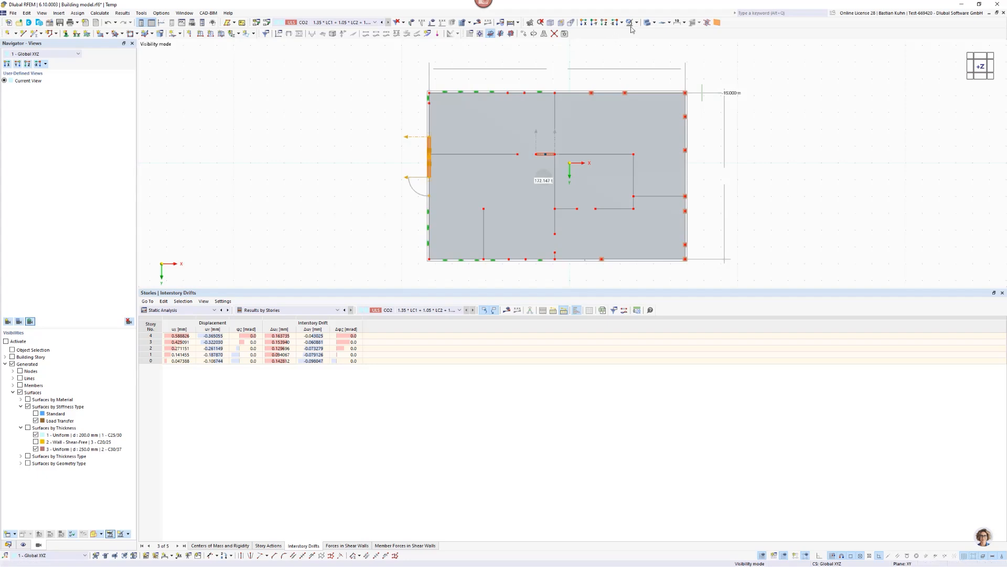
left_click(647, 23)
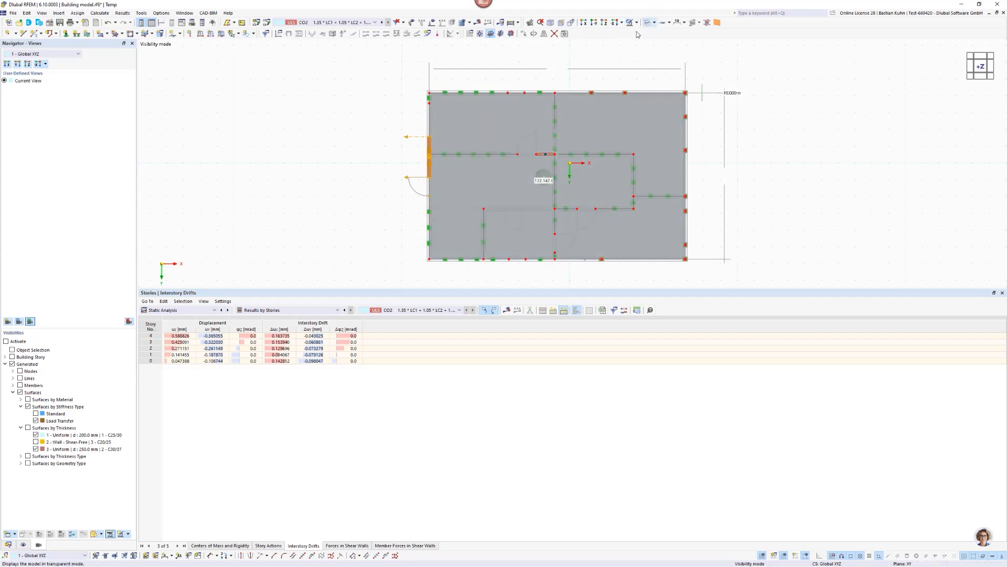
scroll(530, 152, "up", 3)
left_click_drag(529, 149, 587, 184)
left_click(638, 24)
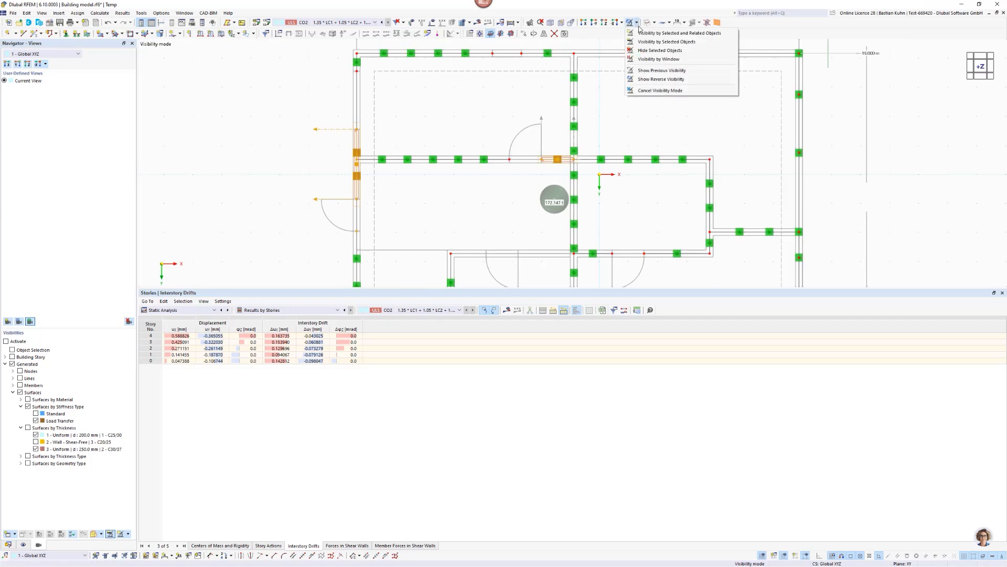
left_click(643, 32)
scroll(638, 123, "down", 3)
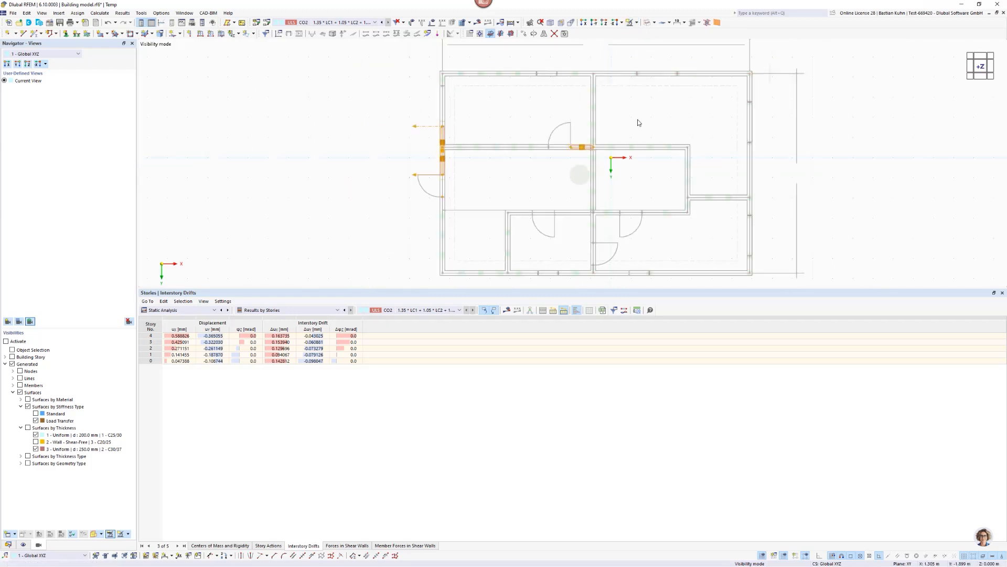
middle_click_drag(613, 175, 574, 222)
middle_click_drag(574, 222, 543, 120, "ctrl")
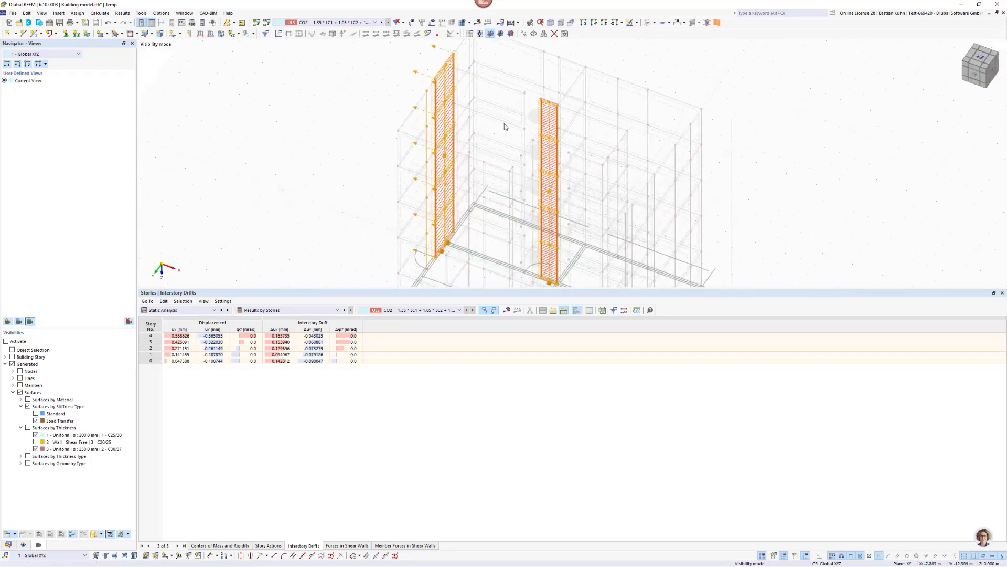
left_click(502, 124)
- Hide the concrete design type symbols in the model and display the results on the two isolated walls
left_click(23, 544)
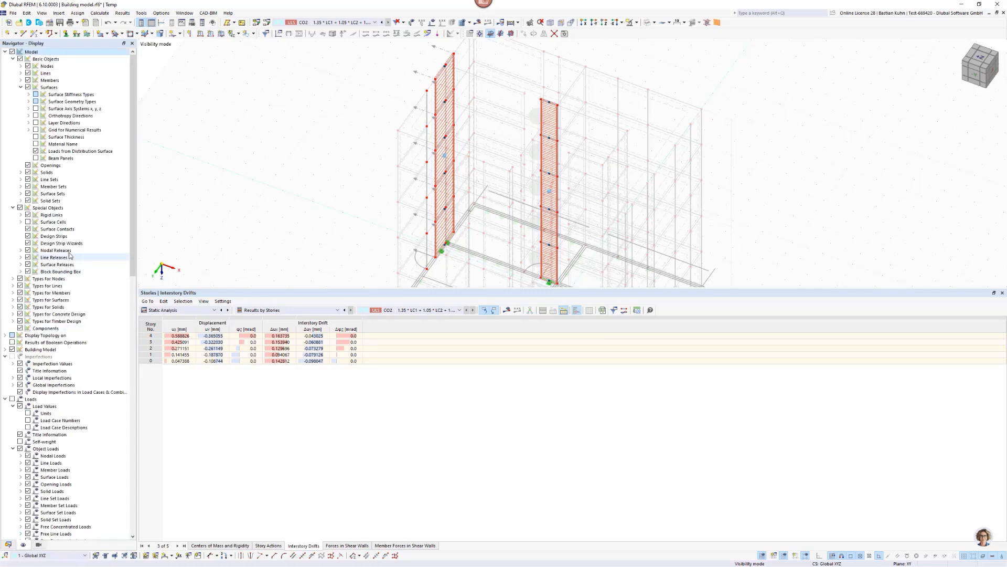
left_click(20, 314)
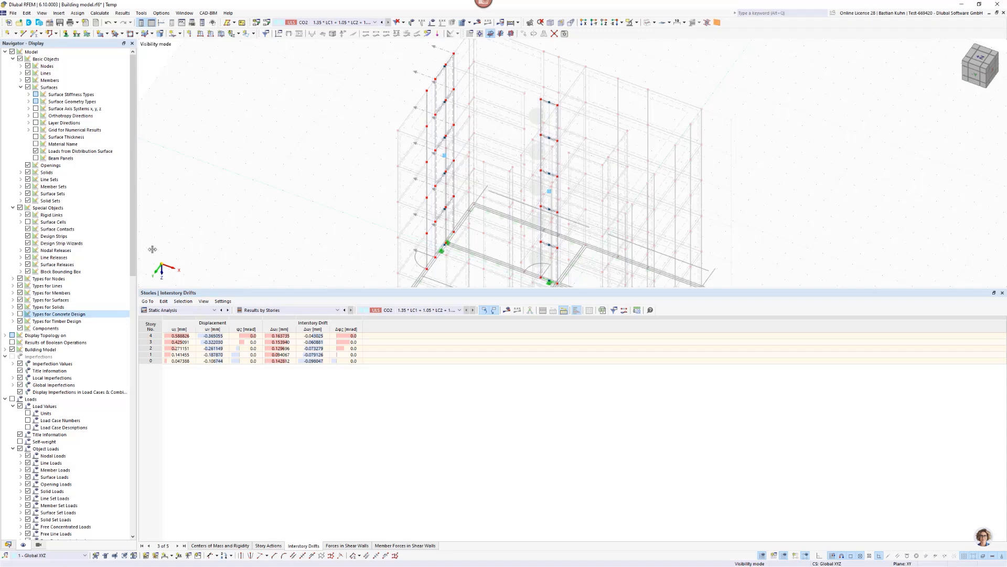
scroll(322, 134, "down", 4)
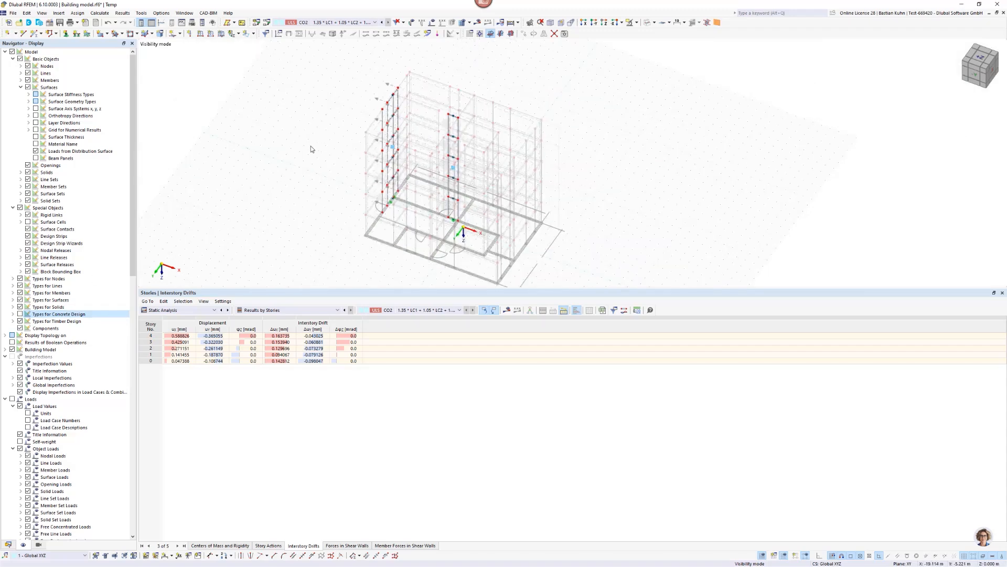
left_click(477, 22)
scroll(378, 163, "up", 3)
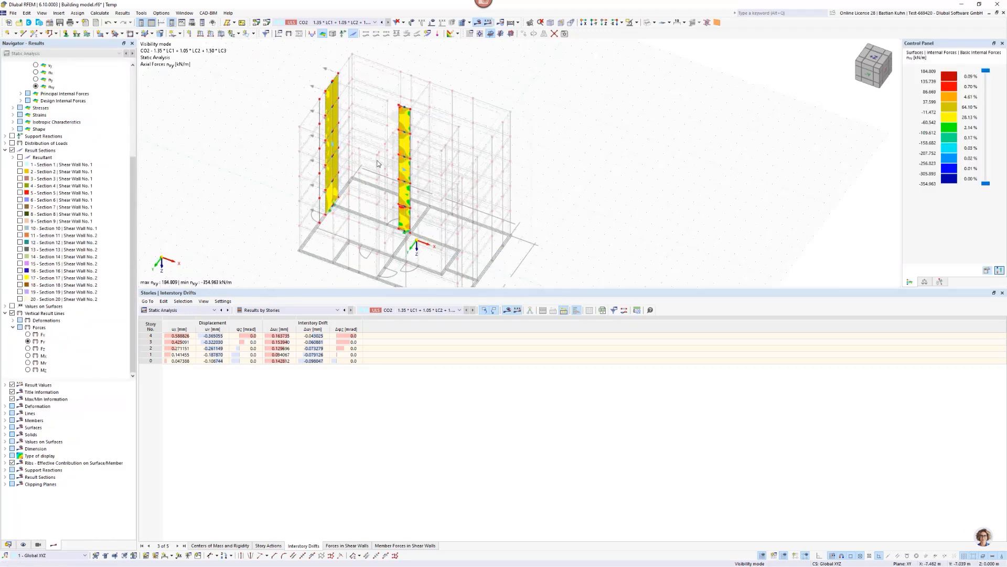
- Activate the result section resultants and show Section 1 of shear wall 1, briefly checking Sections 9 and 10
left_click(19, 157)
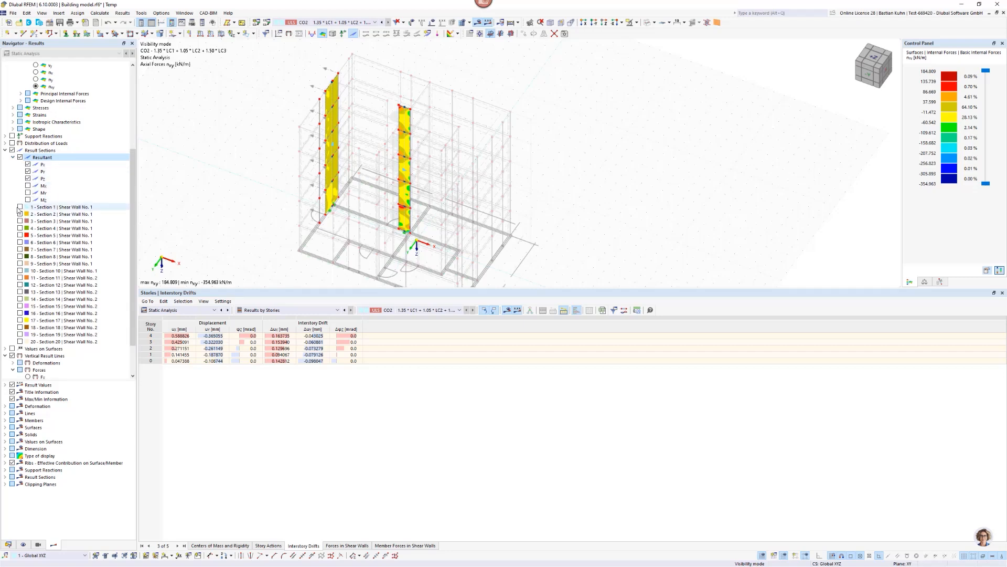
scroll(24, 286, "down", 2)
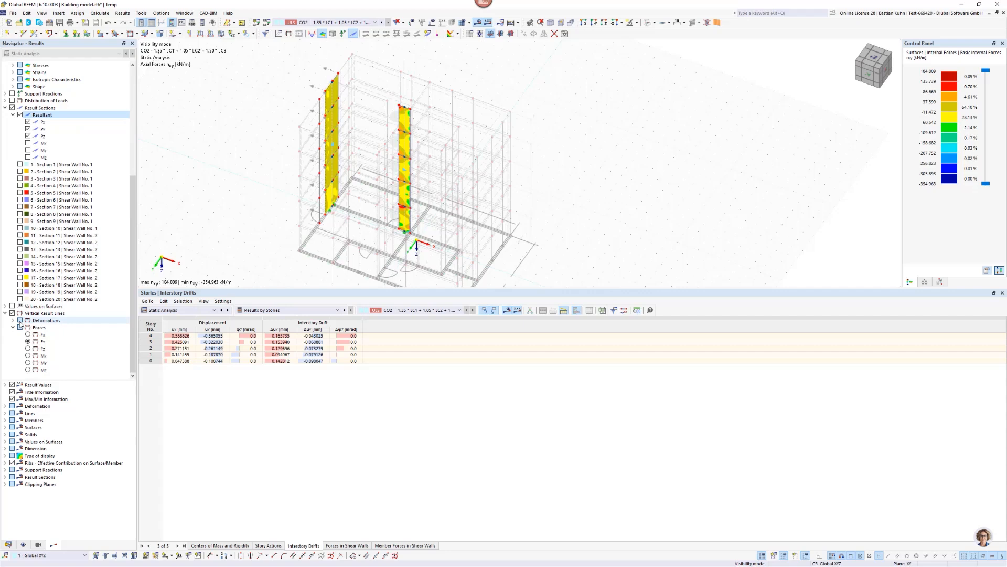
left_click(21, 221)
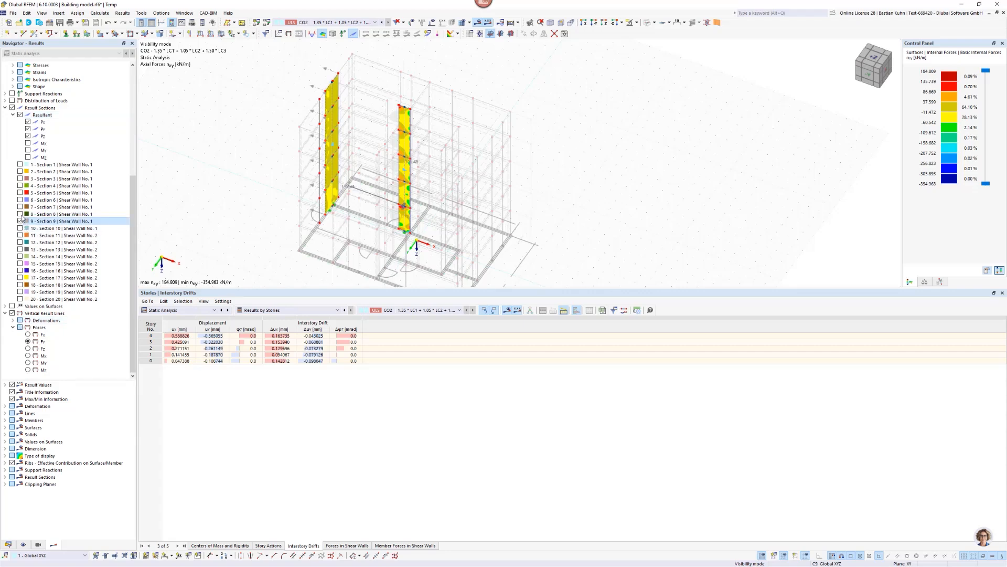
left_click(20, 221)
left_click(19, 165)
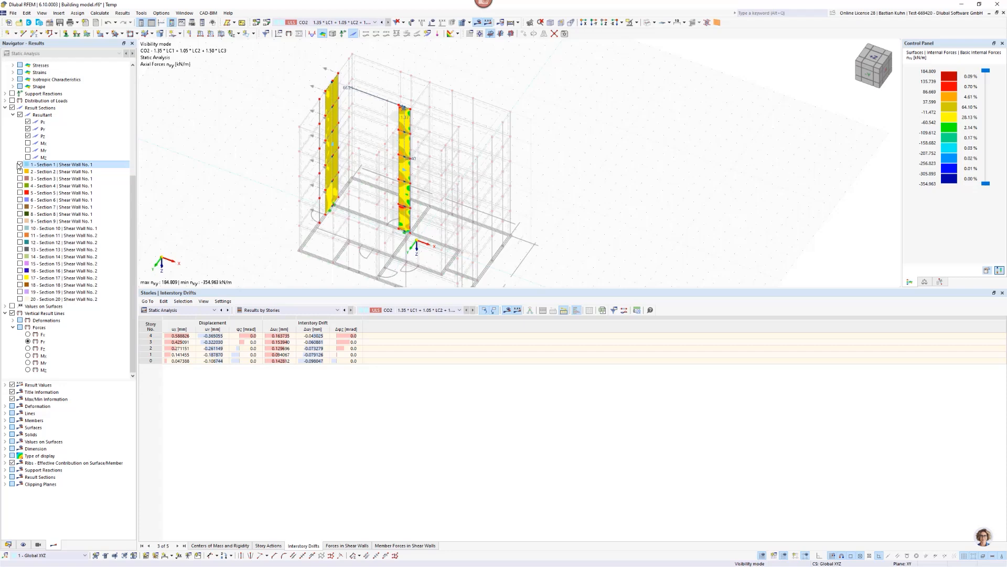
left_click(21, 228)
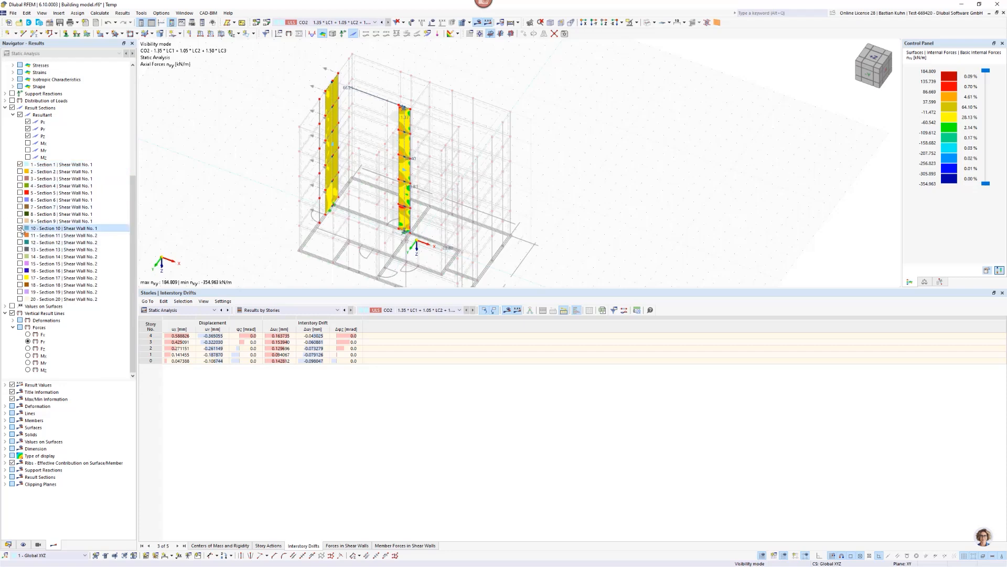
left_click(21, 229)
- Show result Section 11 of shear wall 2 and examine its resultants at the wall's top, briefly comparing Section 12
left_click(21, 235)
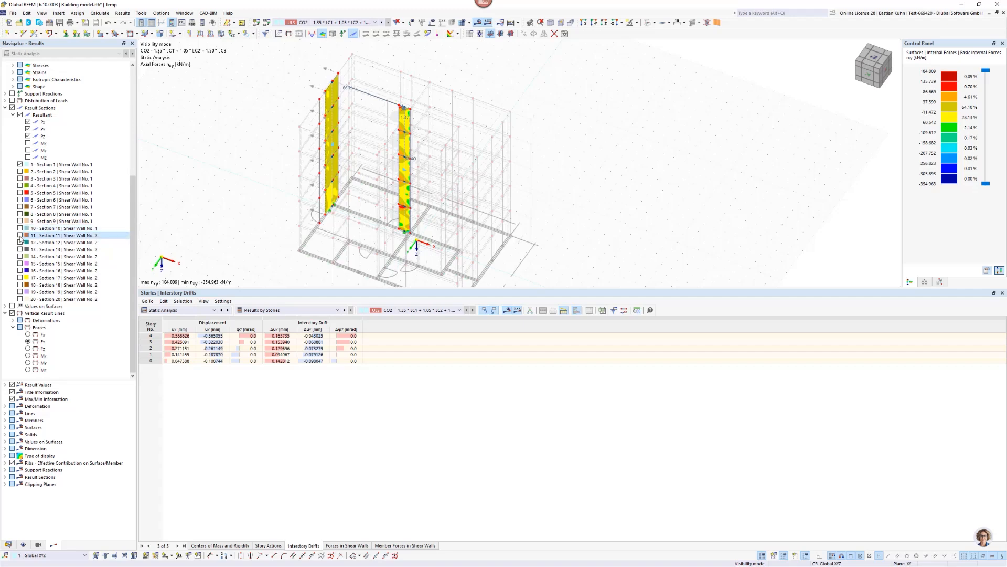
middle_click_drag(370, 128, 402, 108)
middle_click_drag(402, 108, 478, 100, "ctrl")
scroll(379, 102, "up", 5)
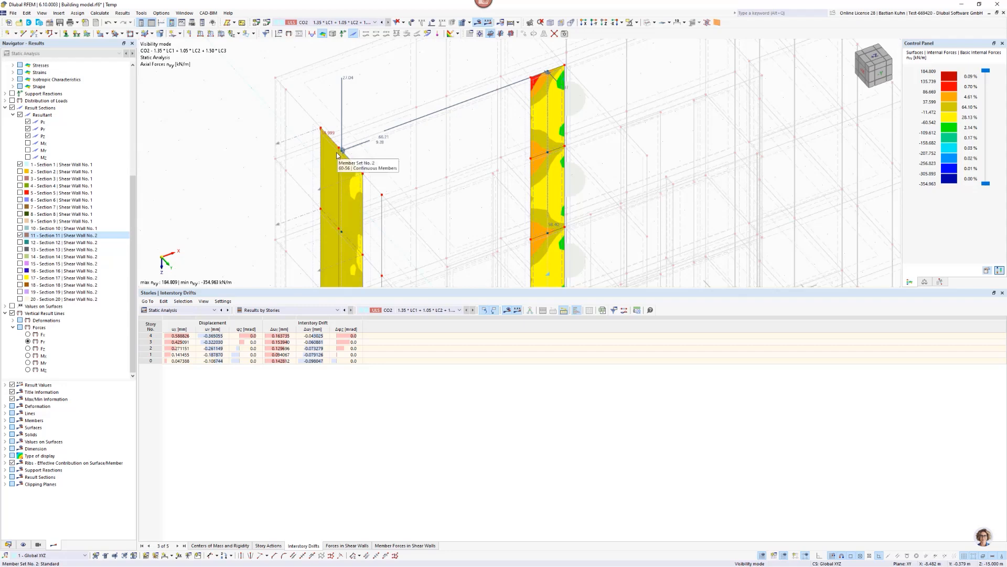
left_click(20, 243)
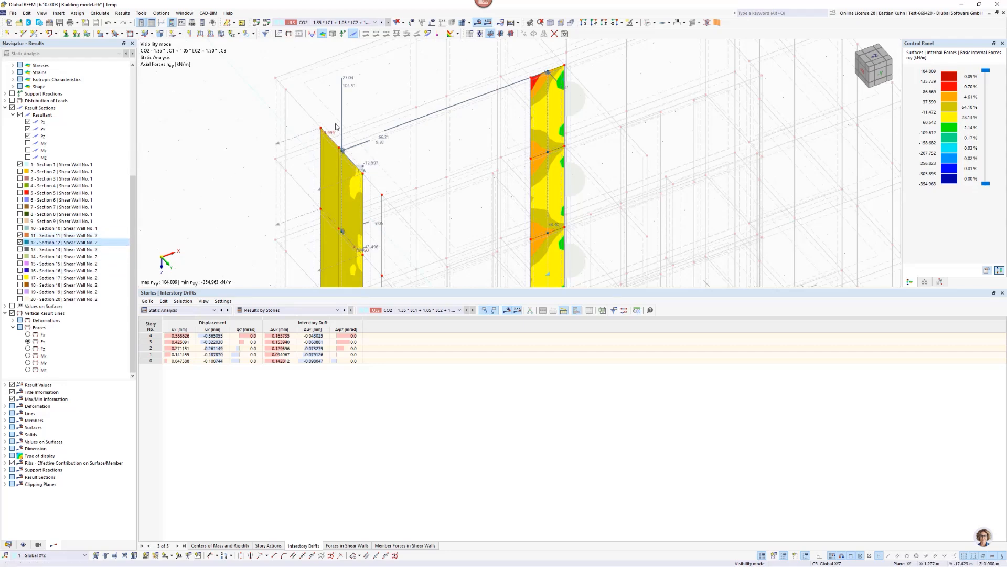
left_click(20, 242)
scroll(360, 150, "down", 2)
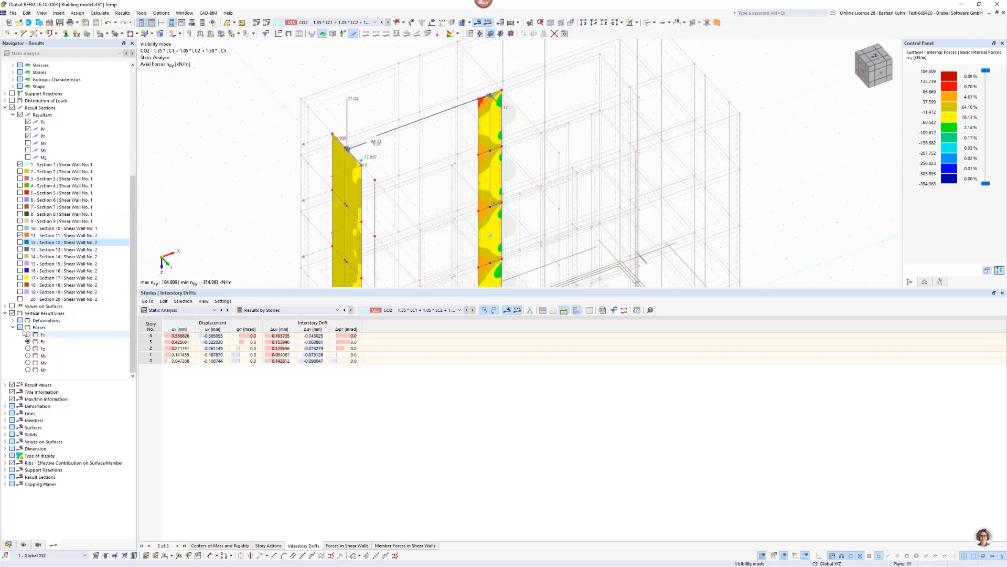
- Display the member axial forces N and compare them with the section resultants at the top of the walls
scroll(11, 157, "up", 9)
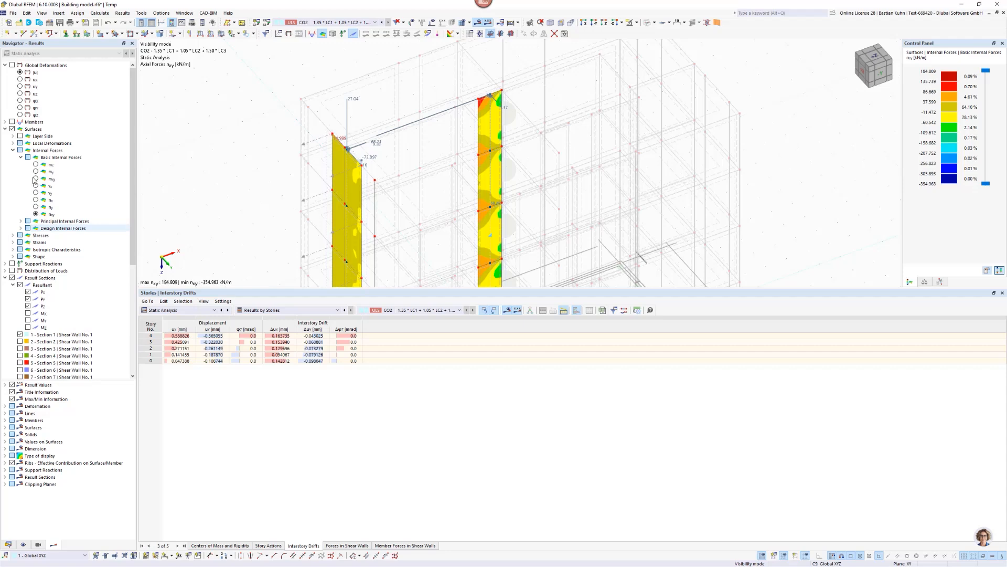
left_click(11, 122)
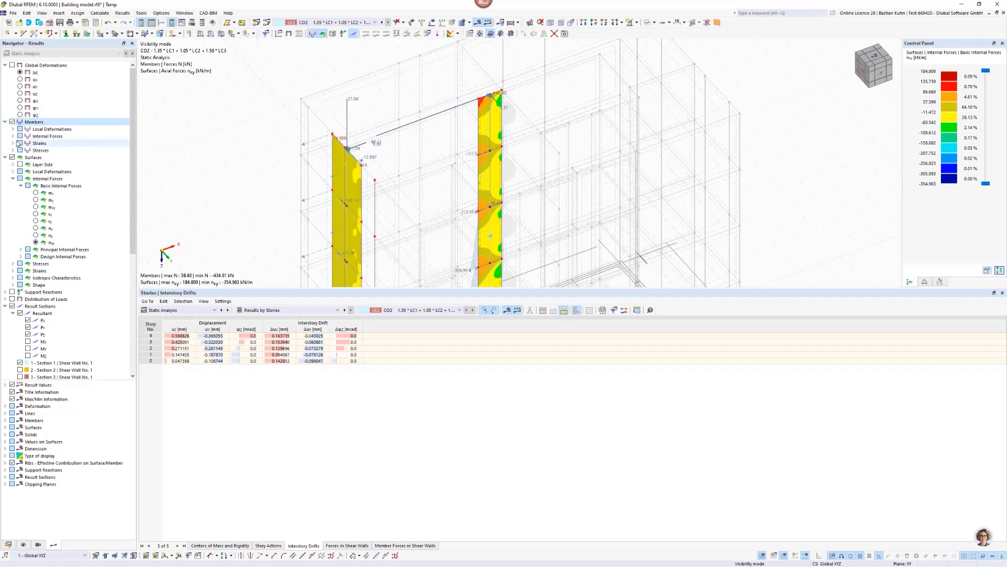
left_click(13, 136)
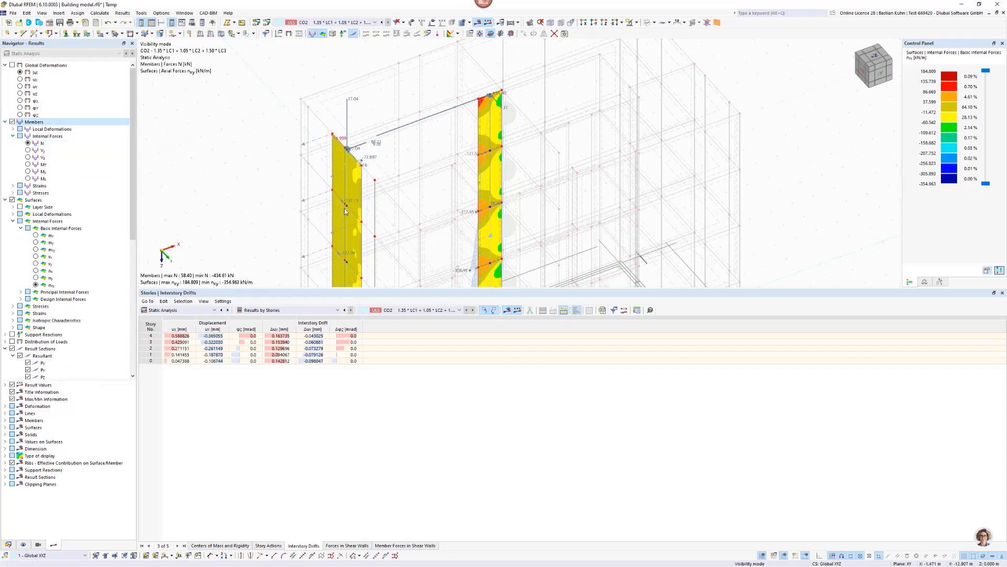
middle_click_drag(353, 167, 366, 134)
scroll(366, 133, "up", 3)
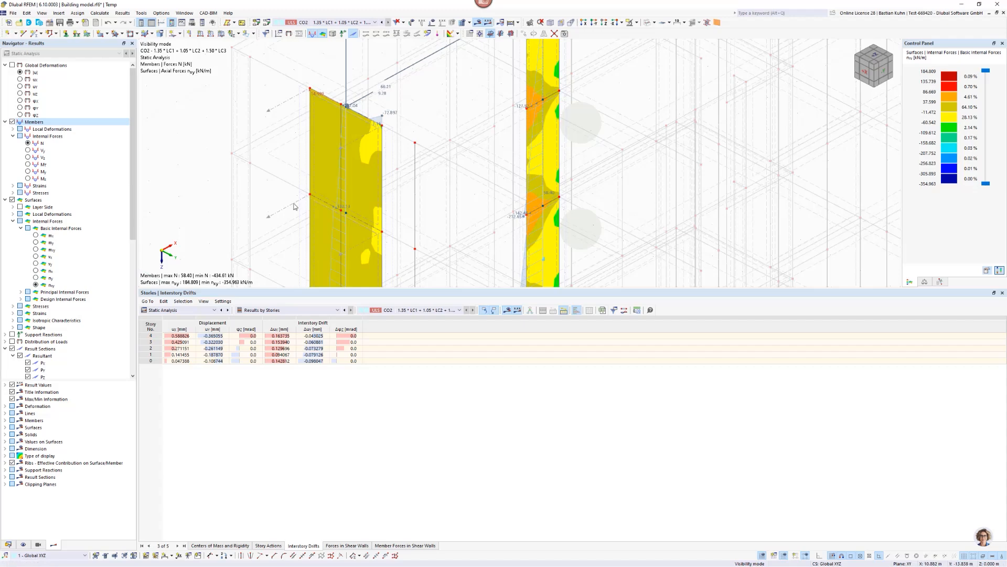
- Restore the previous visibility so the whole building is displayed with its results
scroll(55, 317, "down", 10)
scroll(488, 215, "down", 8)
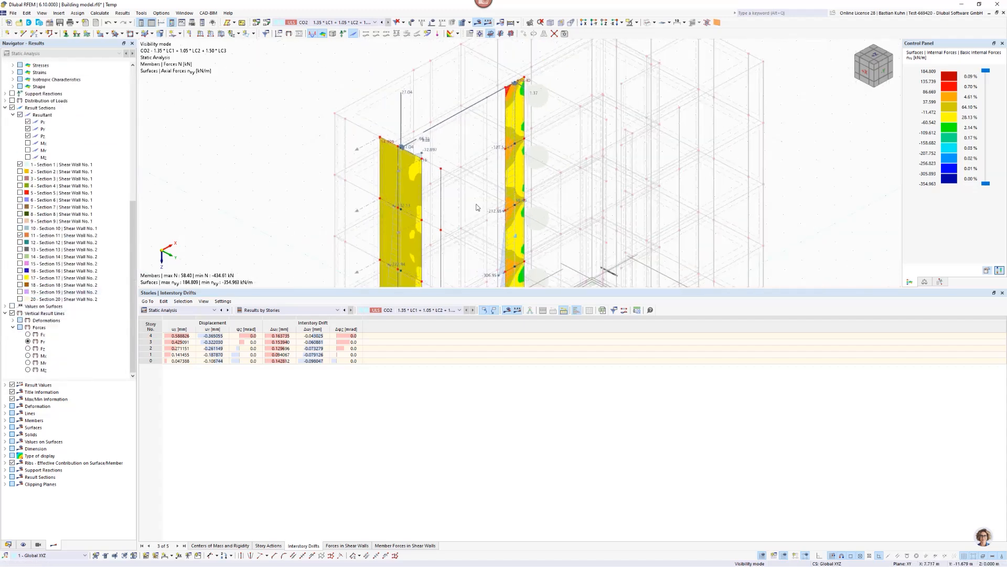
middle_click_drag(488, 215, 459, 161)
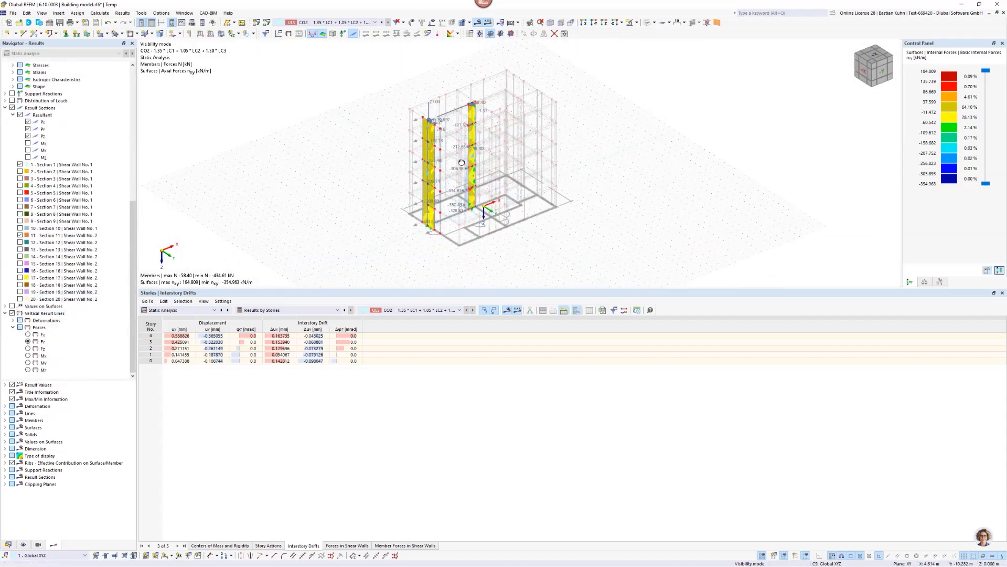
left_click(637, 22)
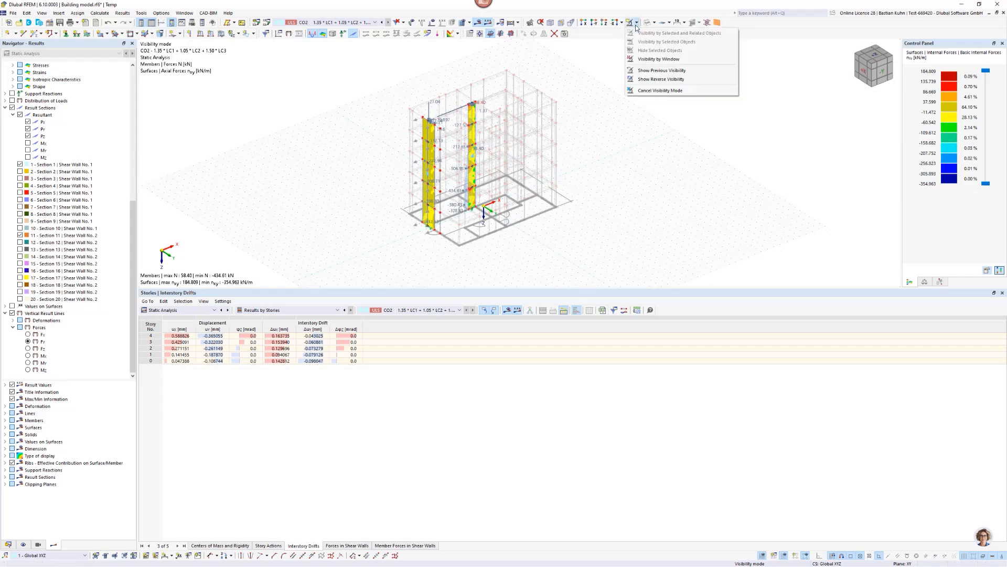
left_click(654, 71)
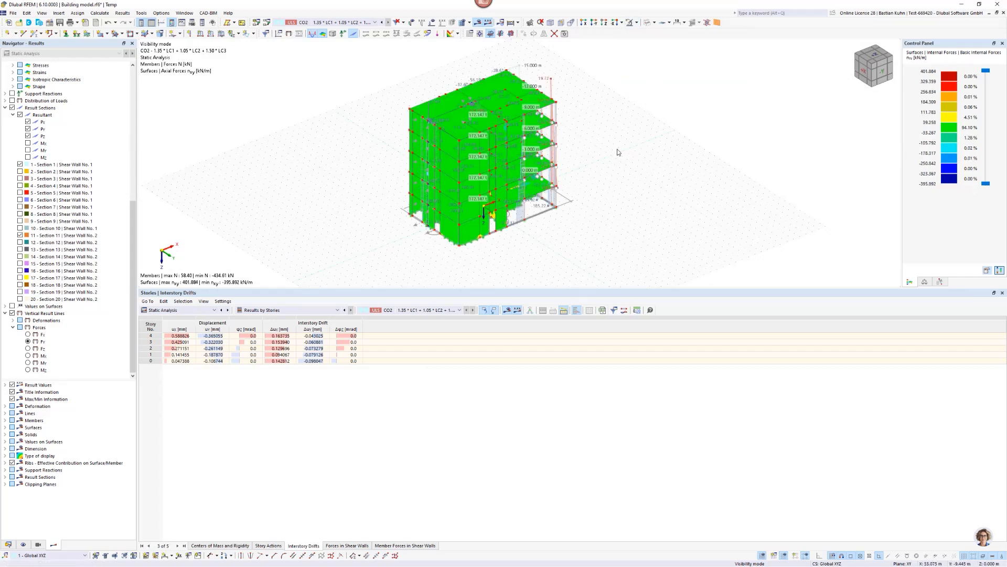
middle_click_drag(586, 156, 503, 102, "ctrl")
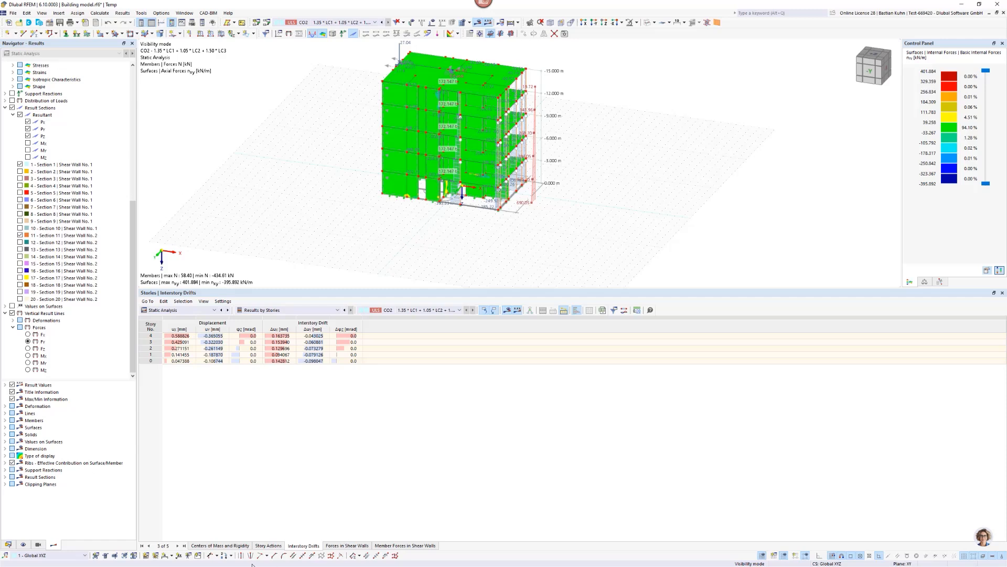
- Review the story result tables for centers of mass and rigidity, story actions, and forces in shear walls
left_click(243, 546)
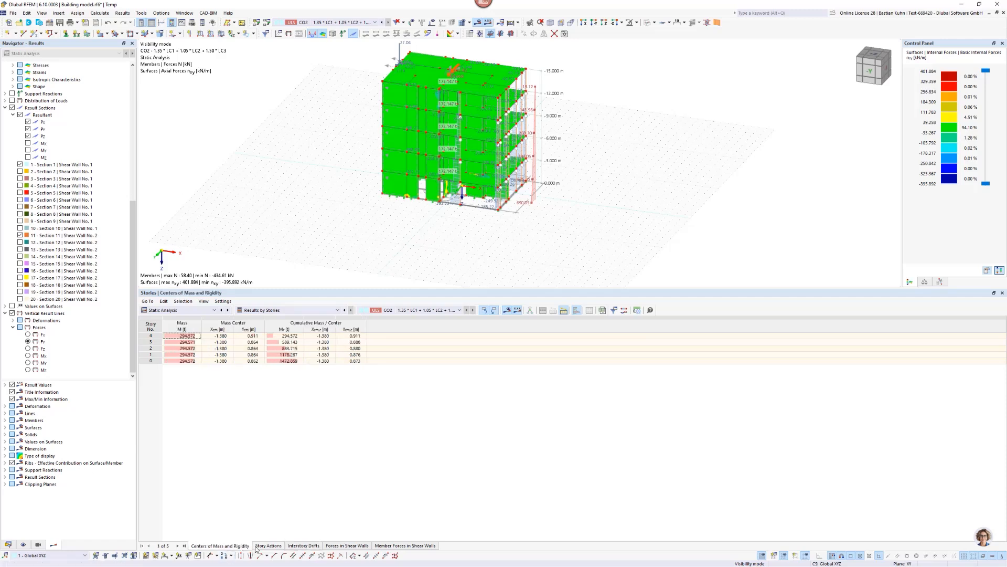
left_click(267, 546)
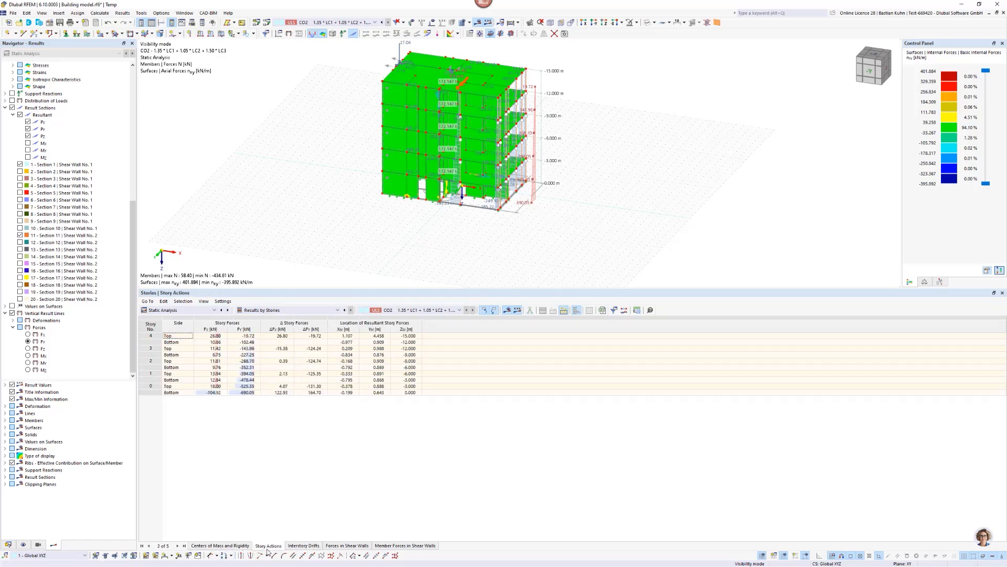
left_click(347, 547)
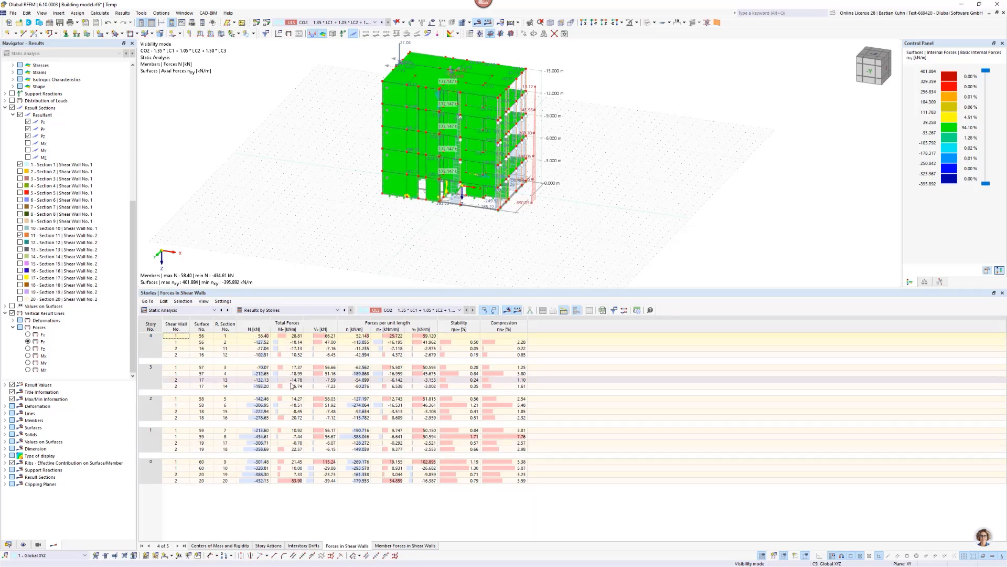
- Examine the member forces in shear walls, including the stability and compression ratios of shear wall 1 at story 4
left_click(389, 547)
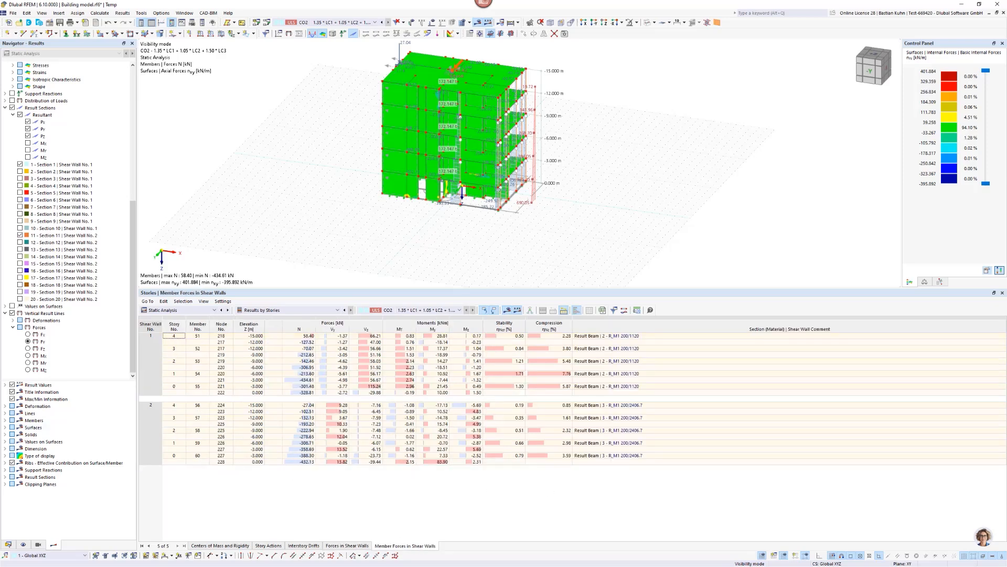
left_click(505, 335)
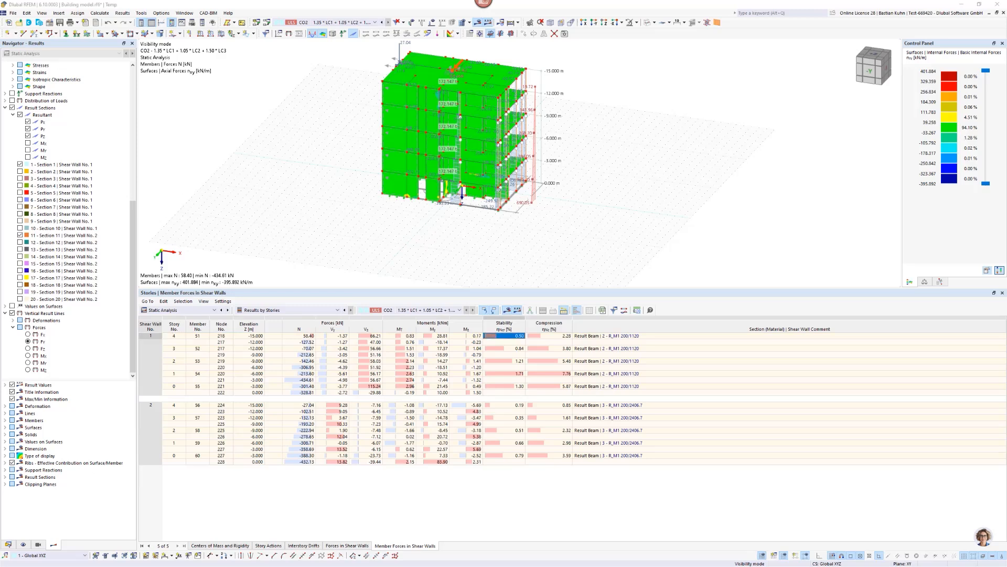
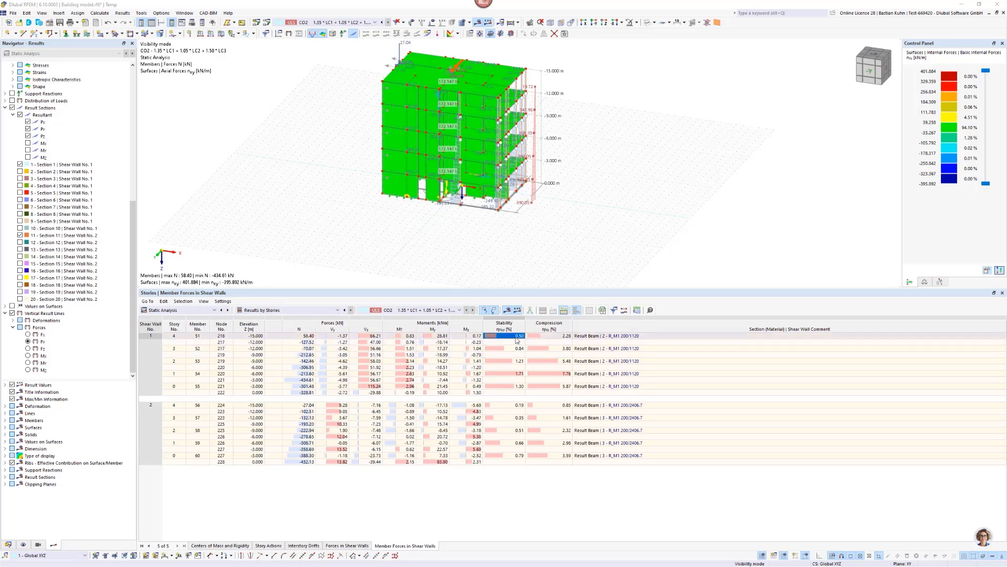
left_click(557, 336)
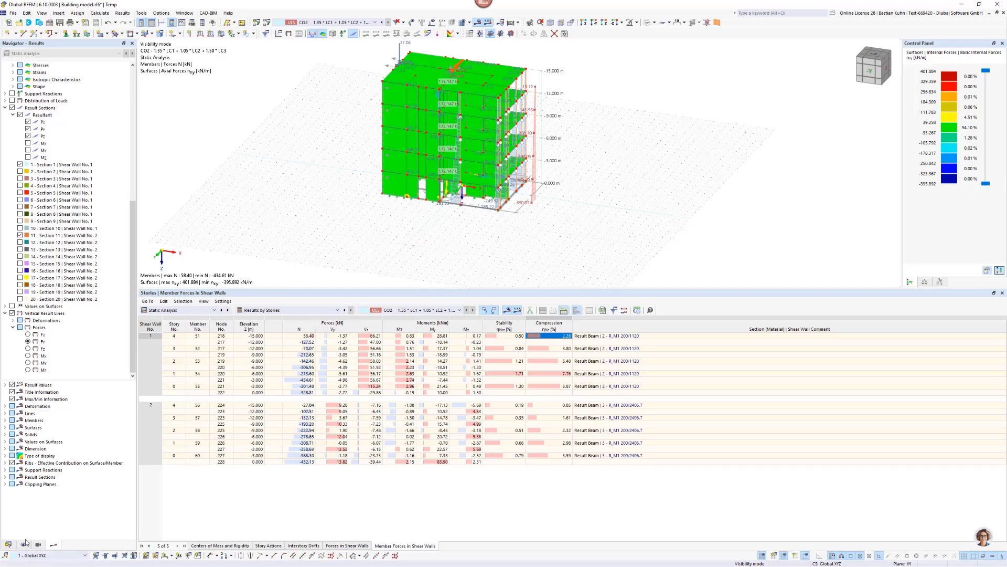
- Open all five building stories together for editing and set their floor modeling to Rigid Diaphragm
left_click(8, 545)
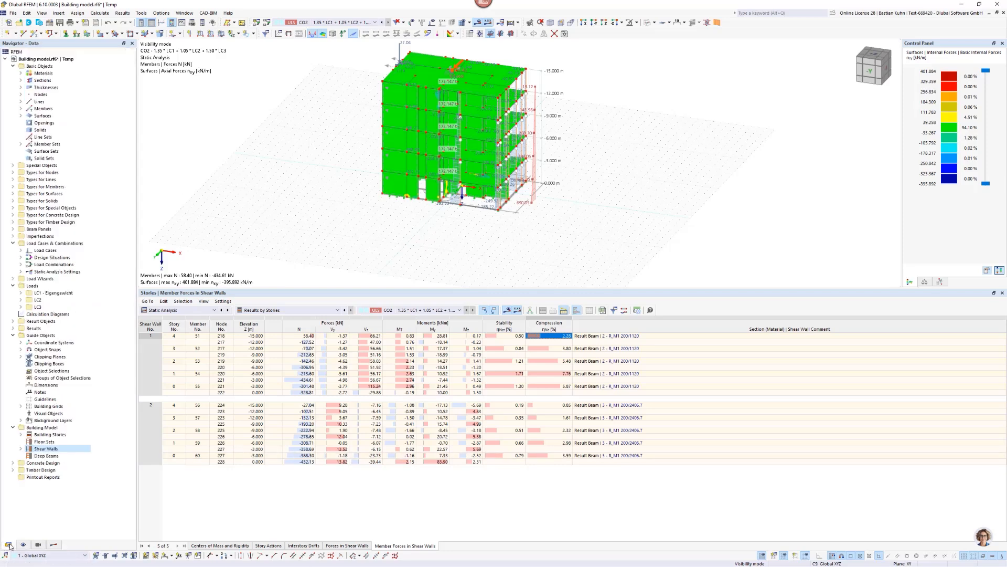
left_click(21, 435)
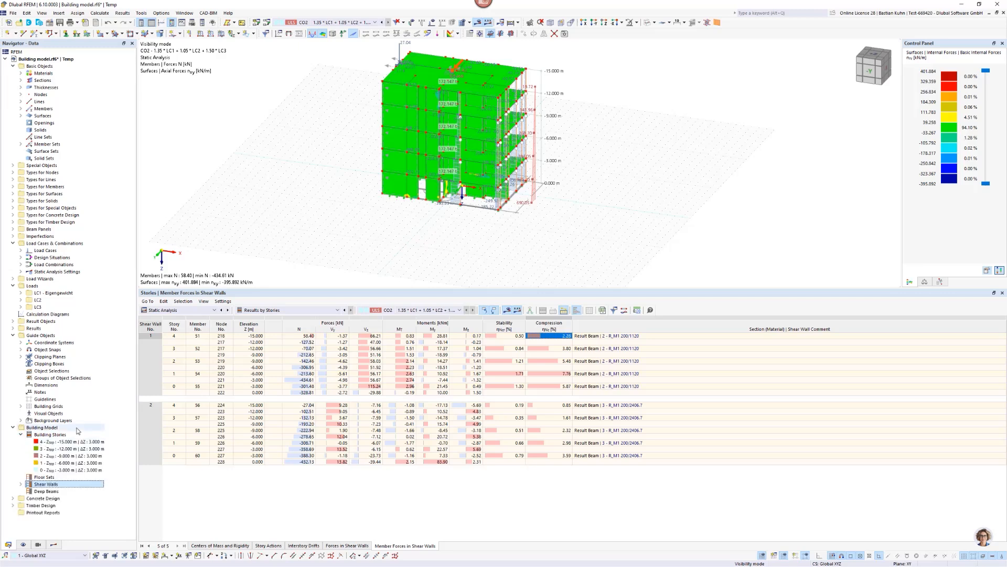
left_click(70, 441)
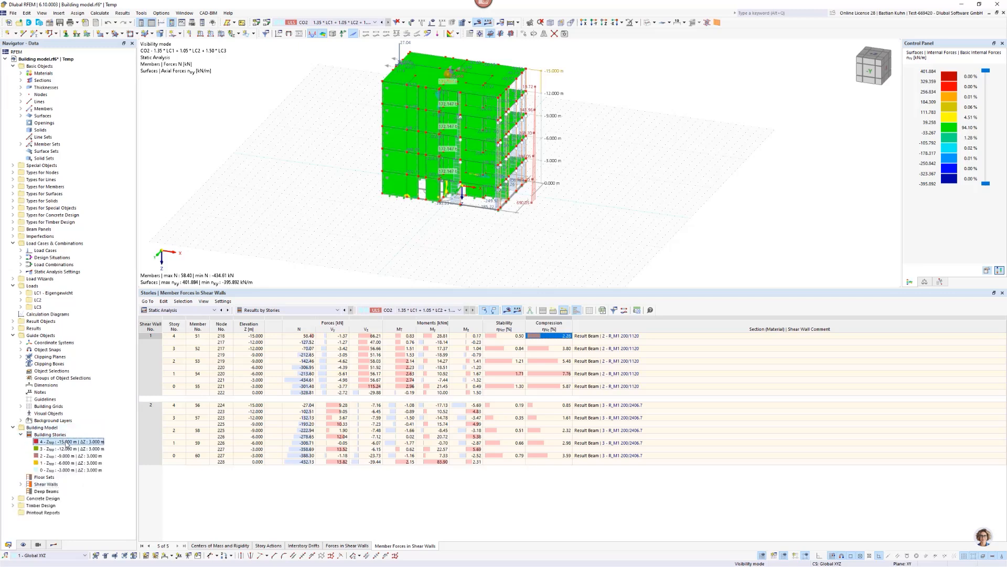
left_click(67, 469, "shift")
right_click(75, 448)
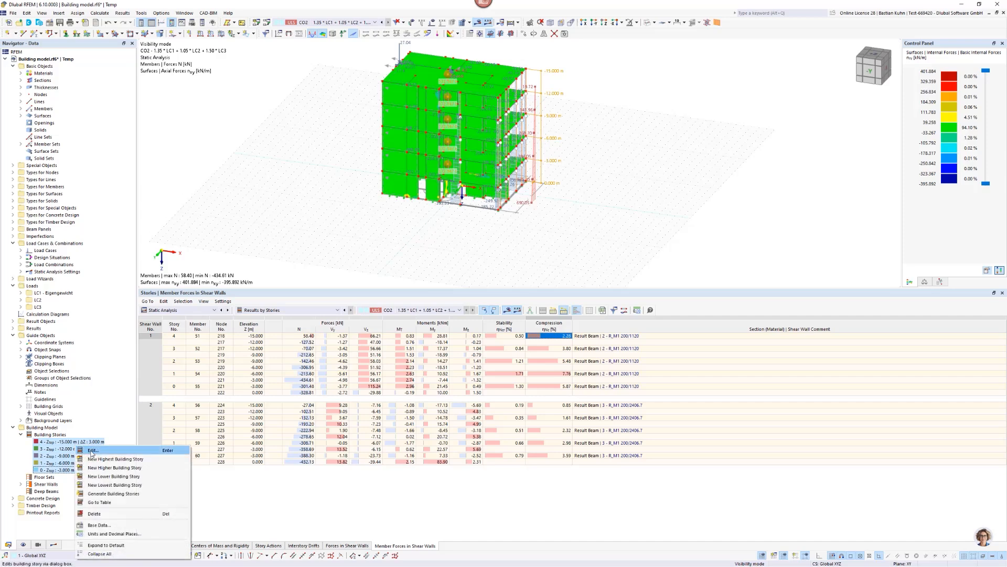
left_click(94, 454)
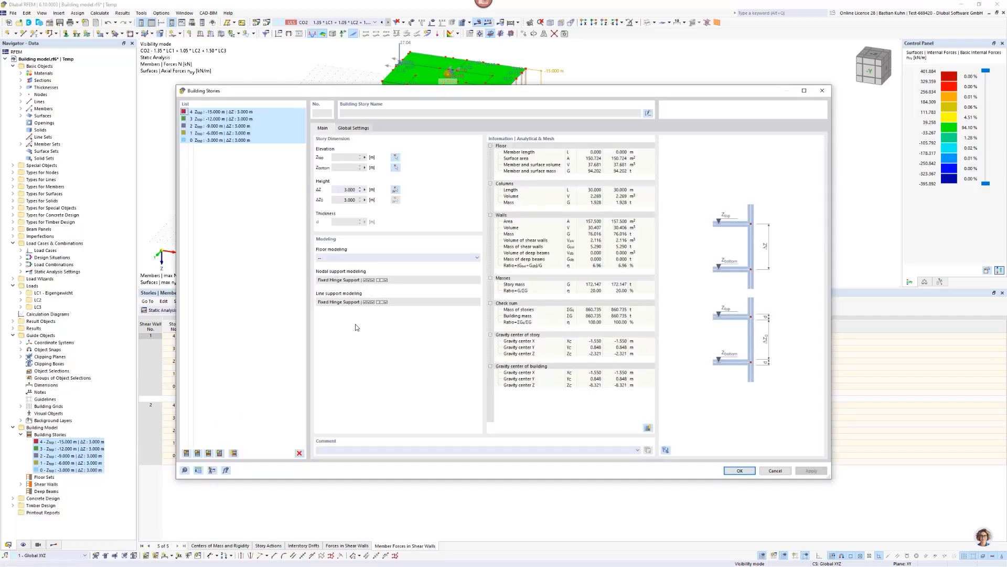
left_click(388, 259)
left_click(384, 271)
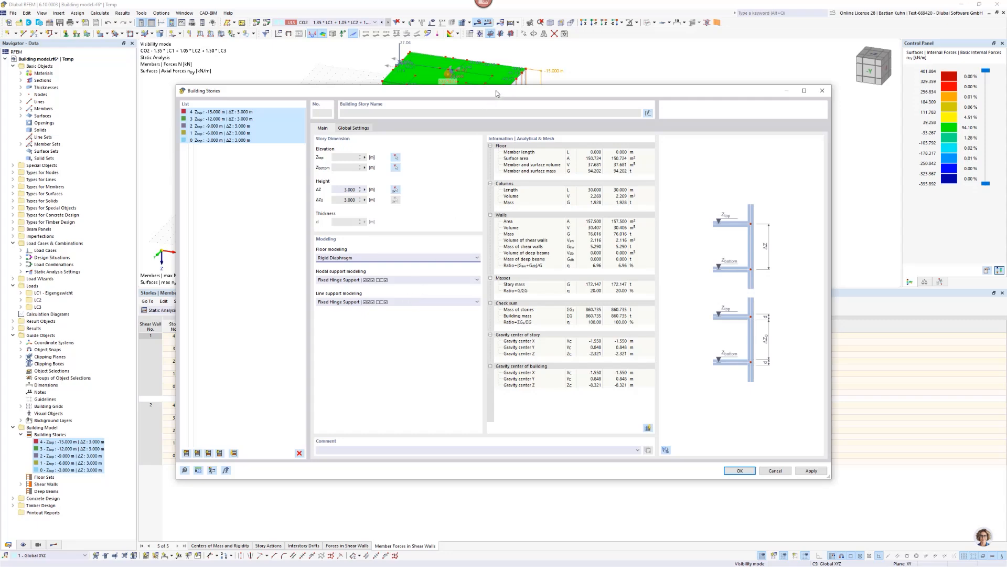
- Check the options for nodal and line support modeling, keep Fixed Hinge Support for both, and apply the building story changes
left_click_drag(496, 91, 524, 63)
left_click(463, 248)
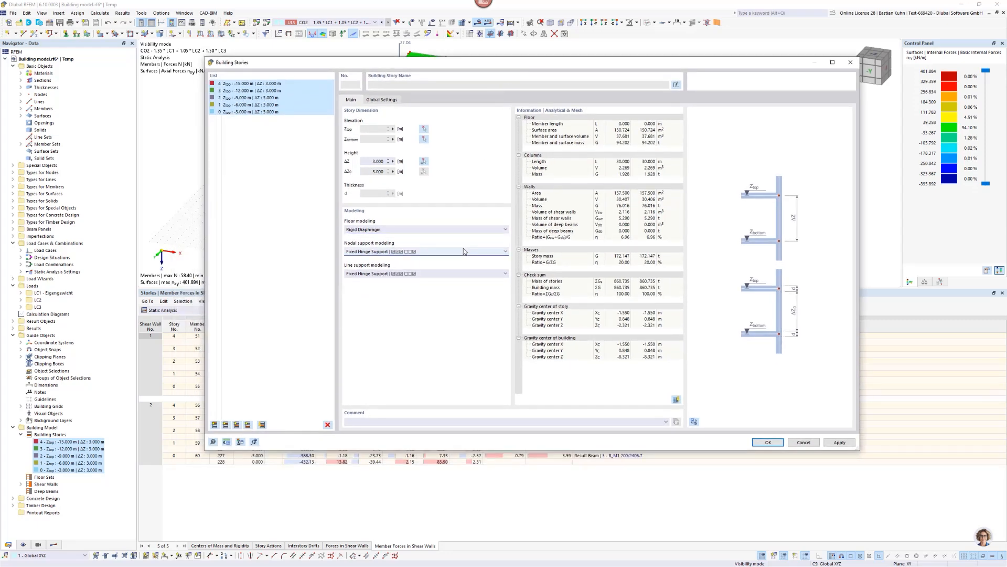
left_click(463, 245)
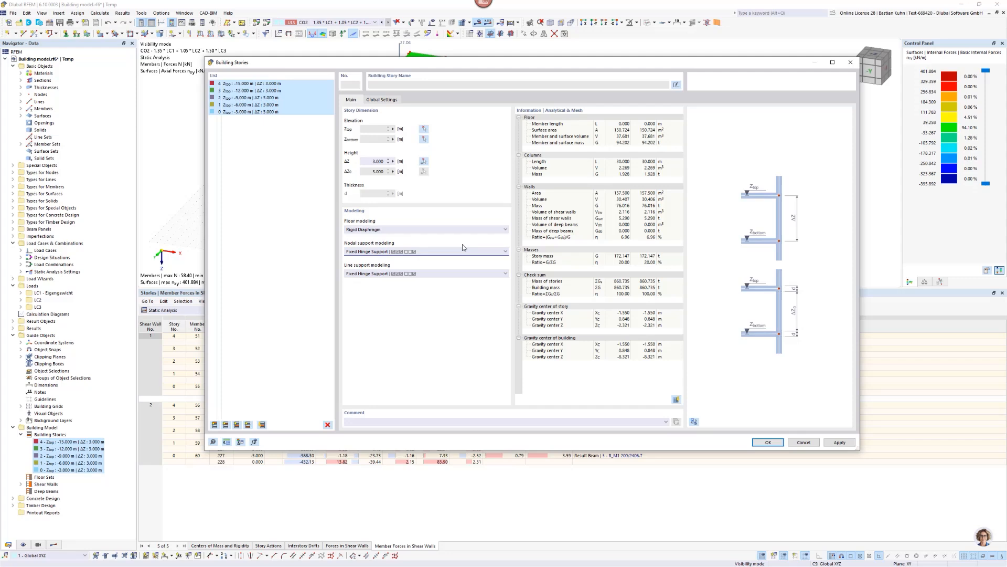
left_click(460, 273)
left_click(458, 272)
left_click(756, 442)
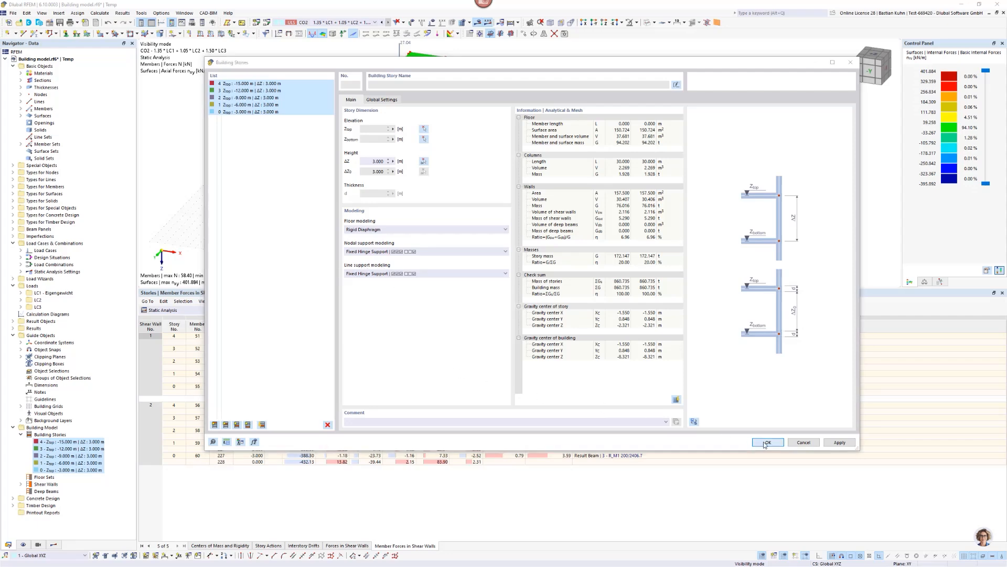
left_click(536, 321)
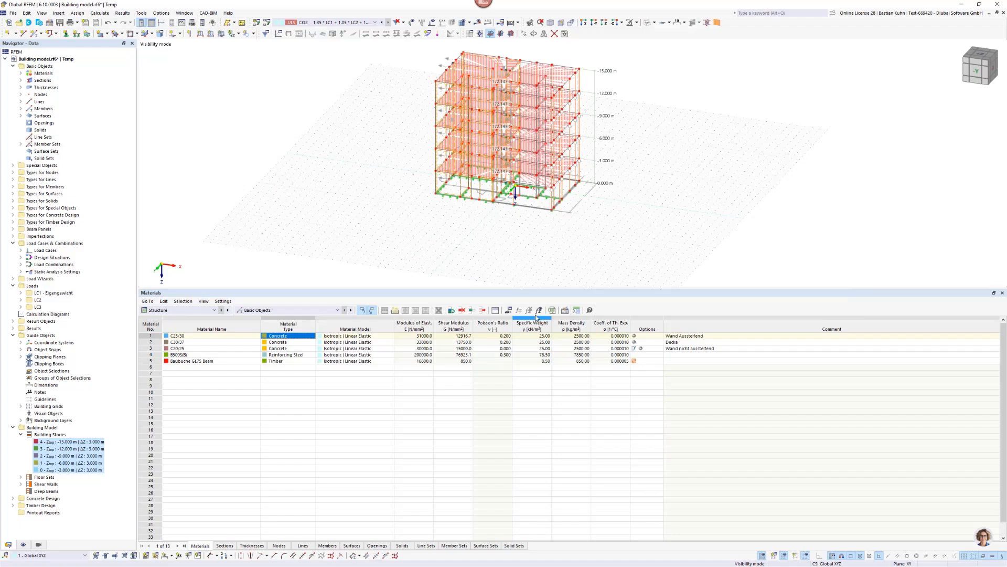
- Inspect the diaphragm rigid links on the building floors and hide all rigid links in the model display
scroll(493, 69, "up", 3)
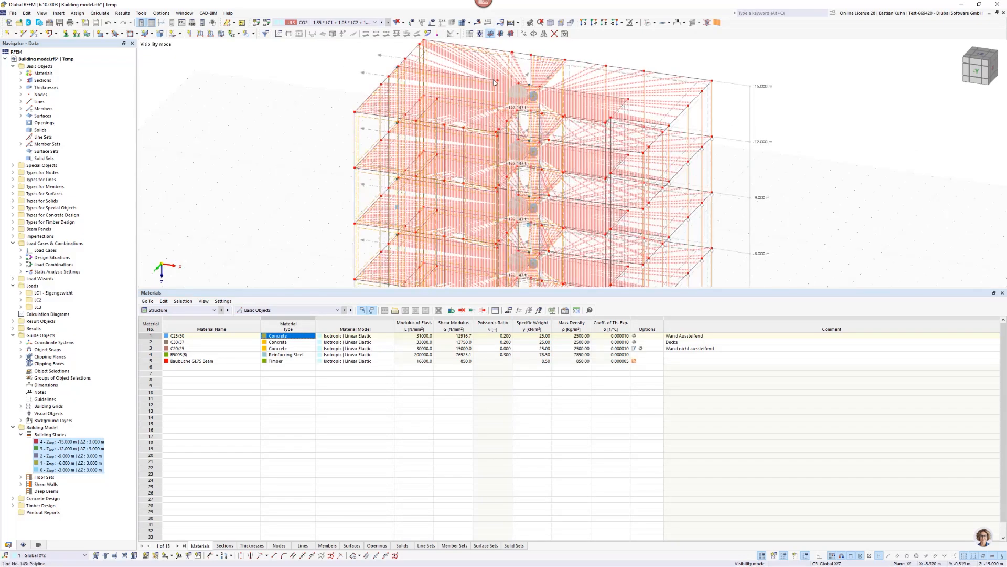
middle_click_drag(495, 84, 461, 135, "ctrl")
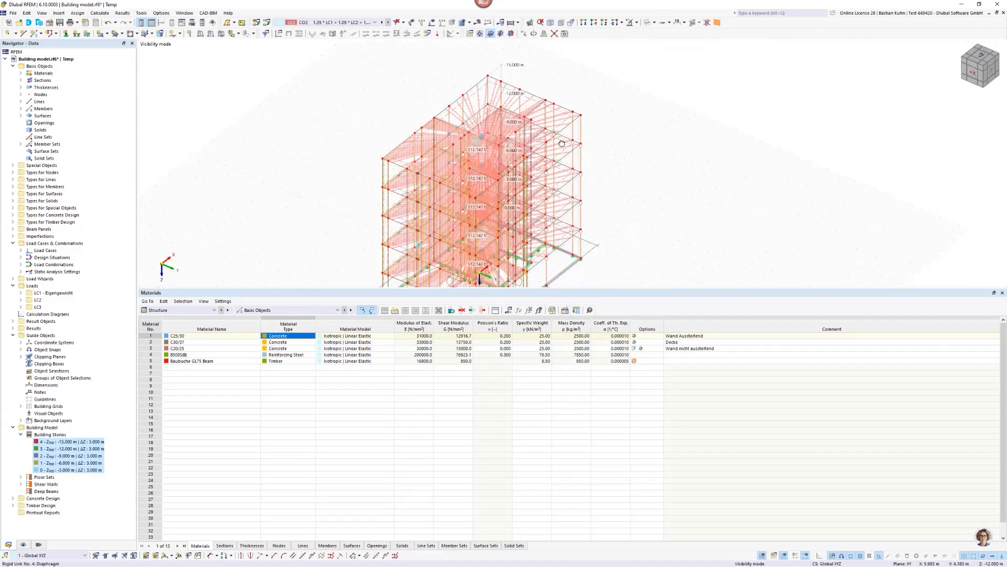
scroll(461, 135, "up", 3)
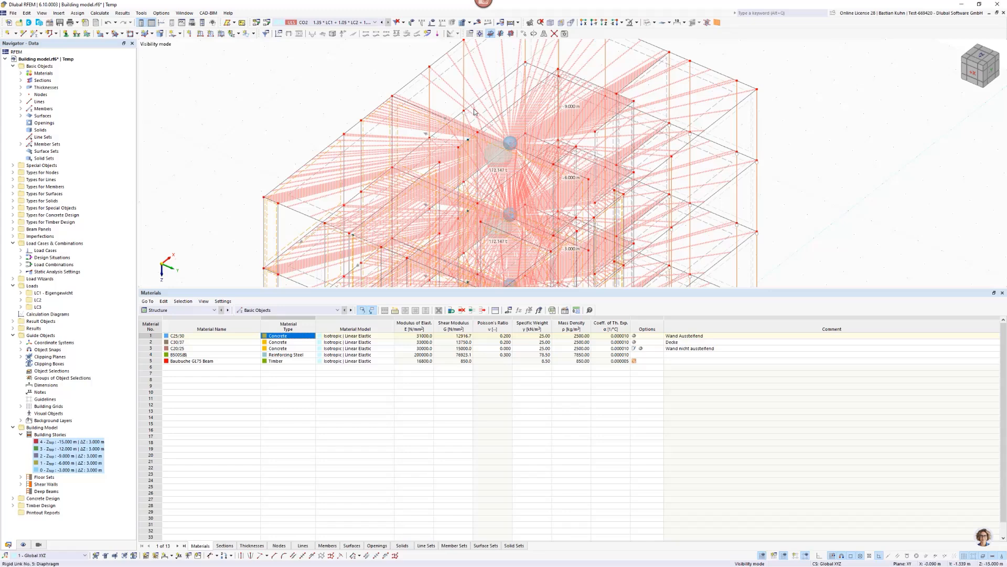
scroll(474, 111, "down", 1)
scroll(475, 110, "down", 2)
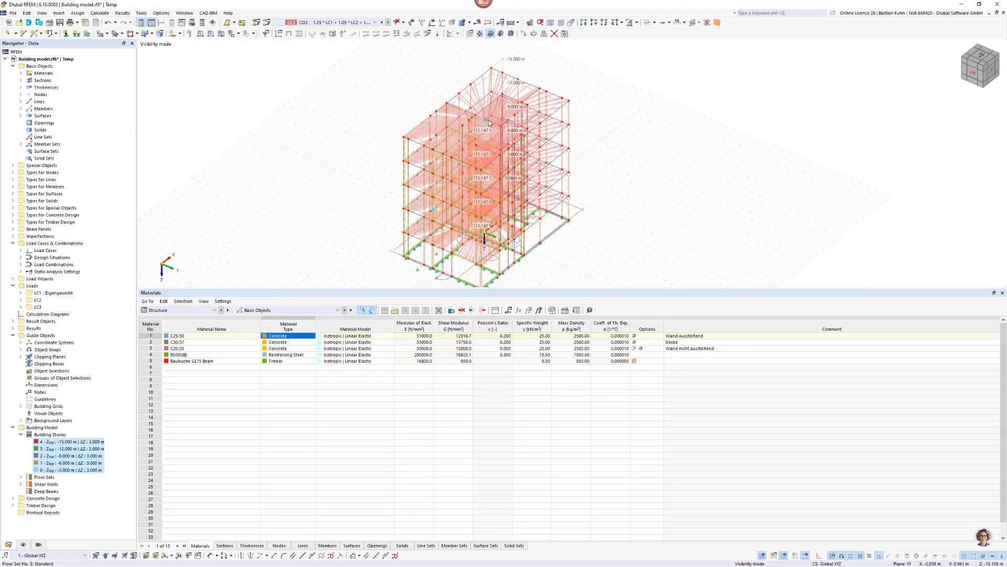
left_click(23, 544)
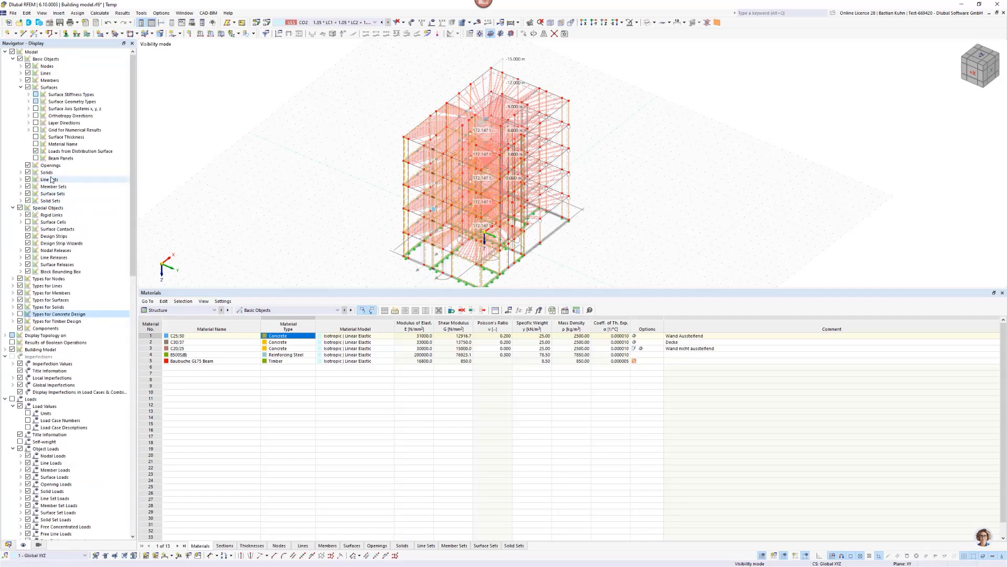
left_click(28, 222)
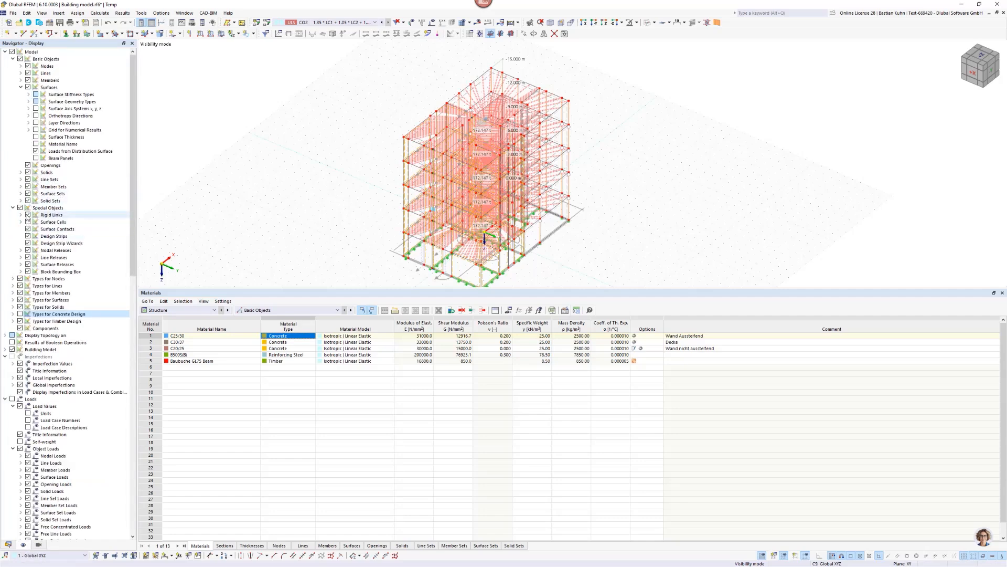
left_click(28, 215)
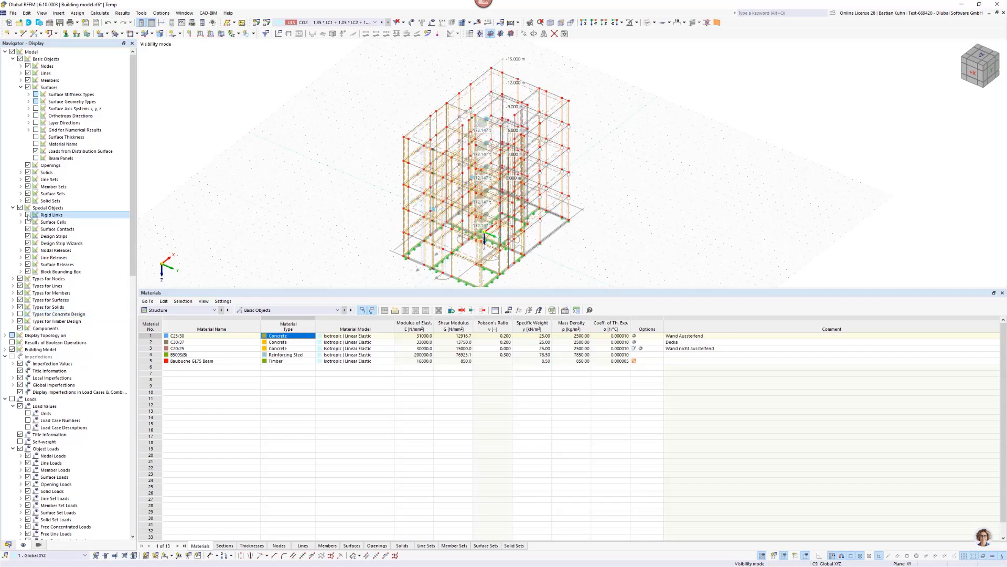
- Switch the building from wireframe to solid display and clear the selection of the highlighted stories
scroll(482, 110, "up", 2)
scroll(481, 110, "down", 3)
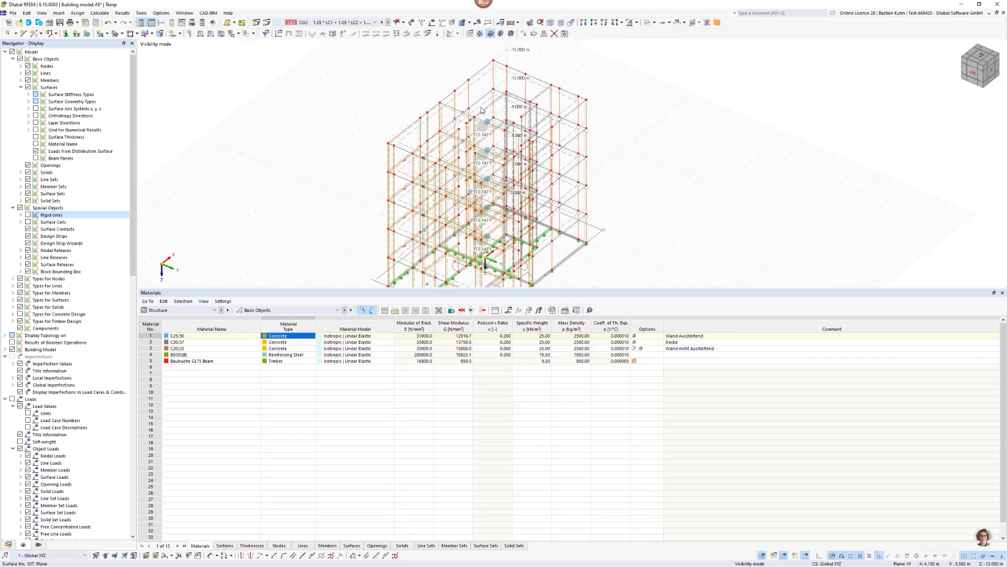
left_click(647, 23)
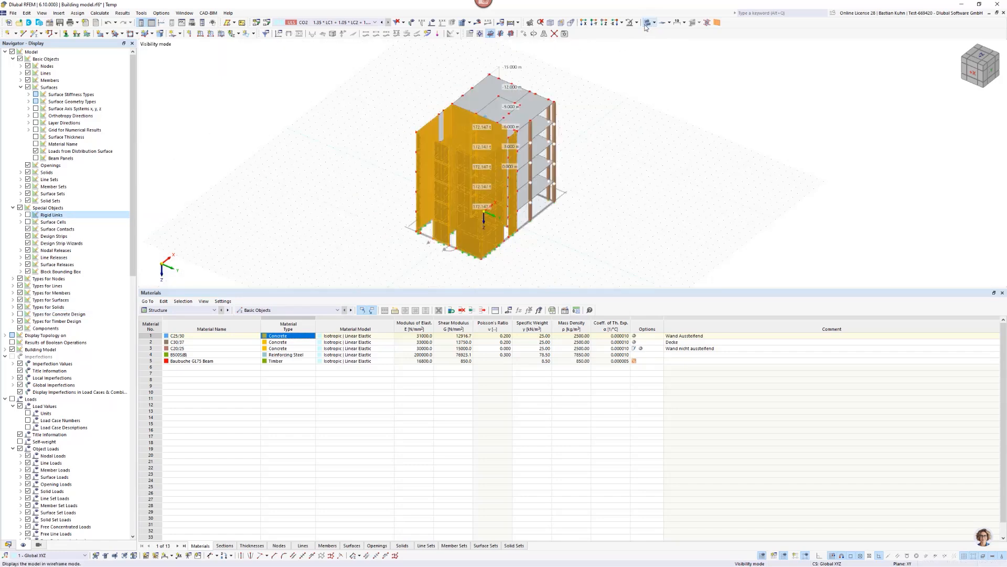
left_click(601, 138)
middle_click_drag(679, 138, 525, 136, "ctrl")
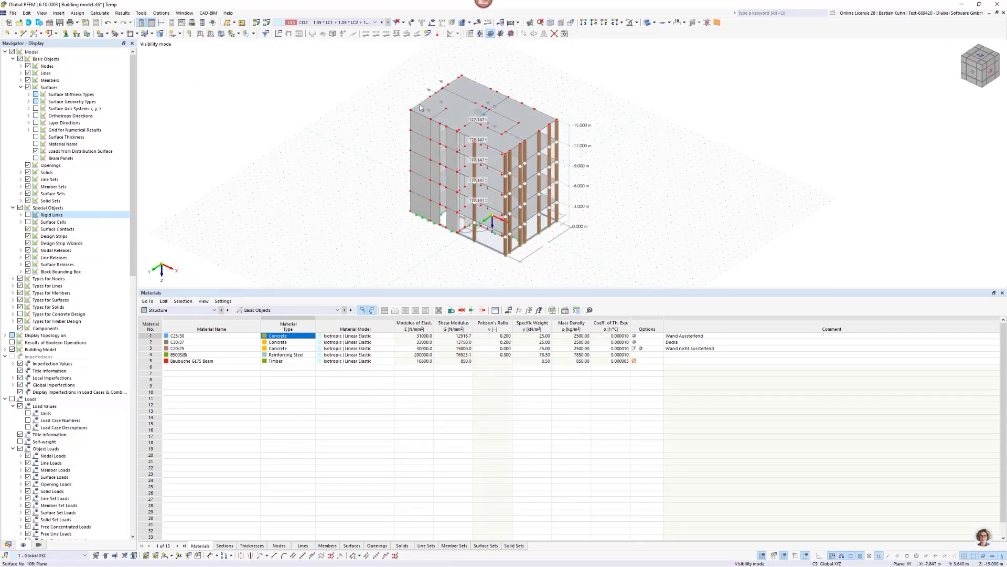
scroll(455, 88, "up", 2)
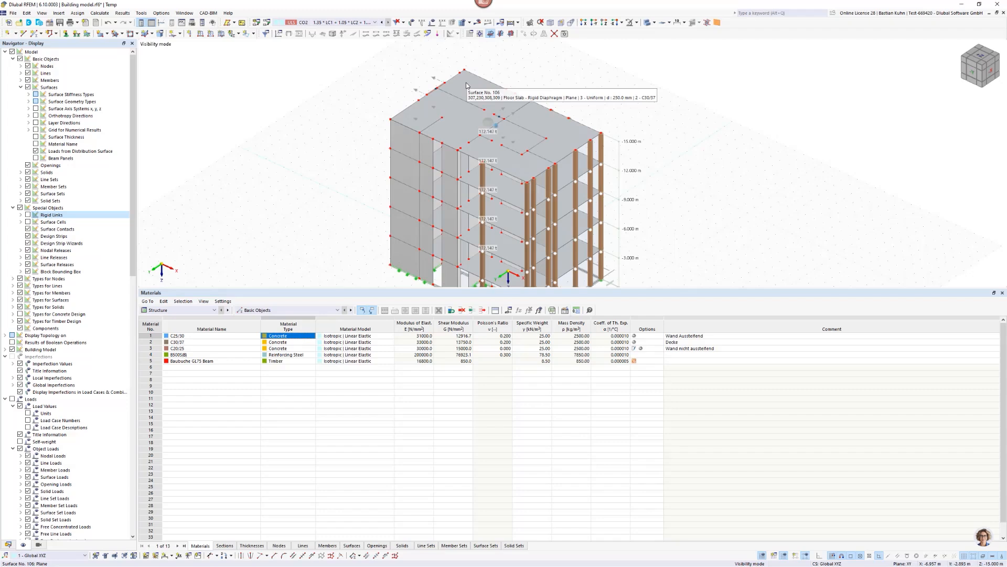
- Review the floor set of the top story with its connected surfaces and members, and close it without changes
double_click(472, 80)
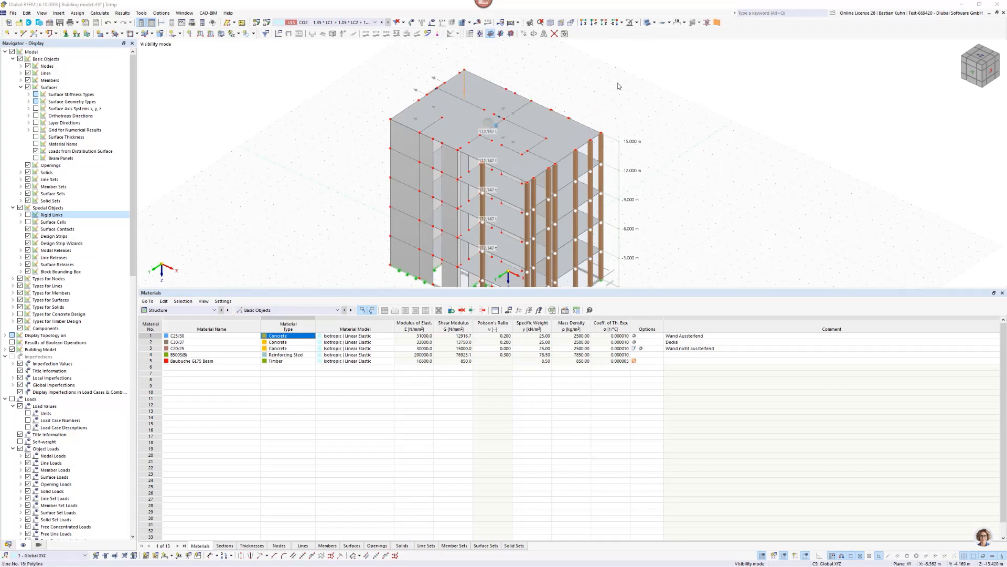
key("Escape")
left_click(7, 544)
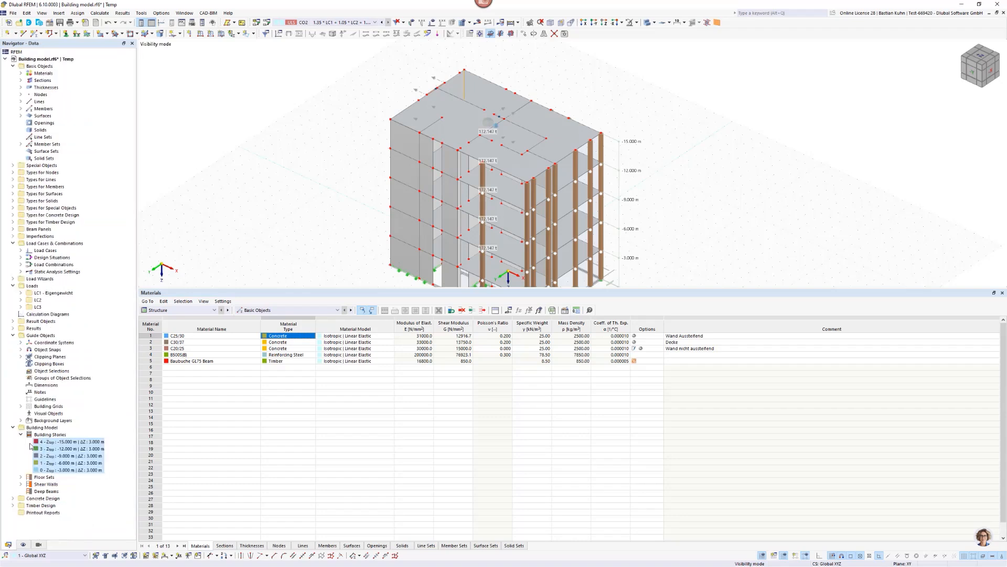
left_click(21, 477)
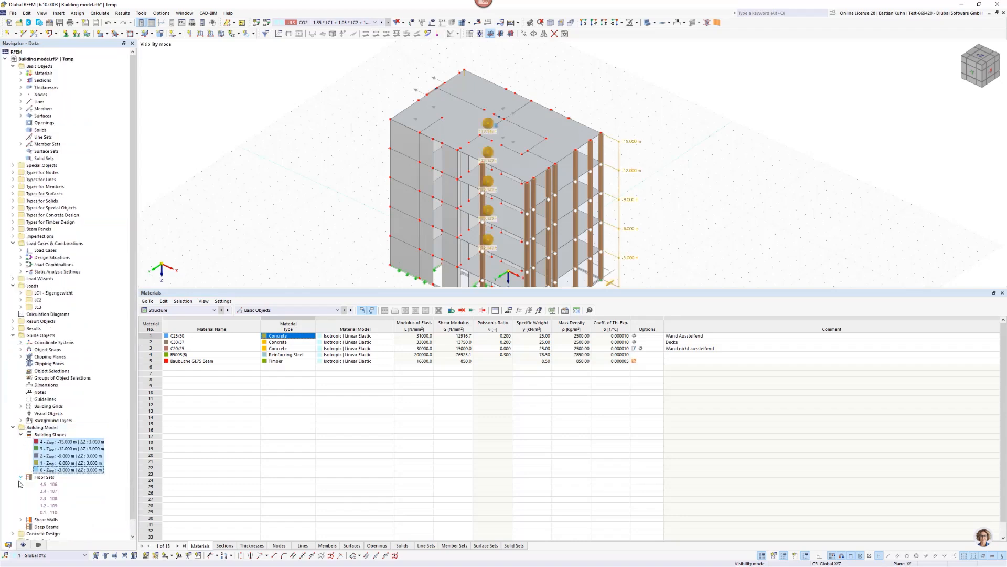
scroll(32, 483, "down", 1)
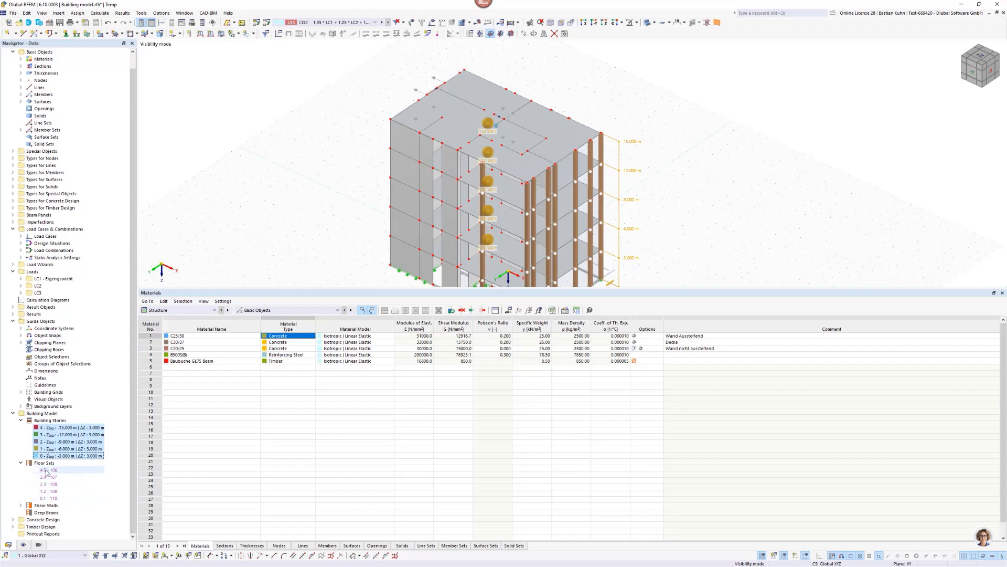
double_click(47, 470)
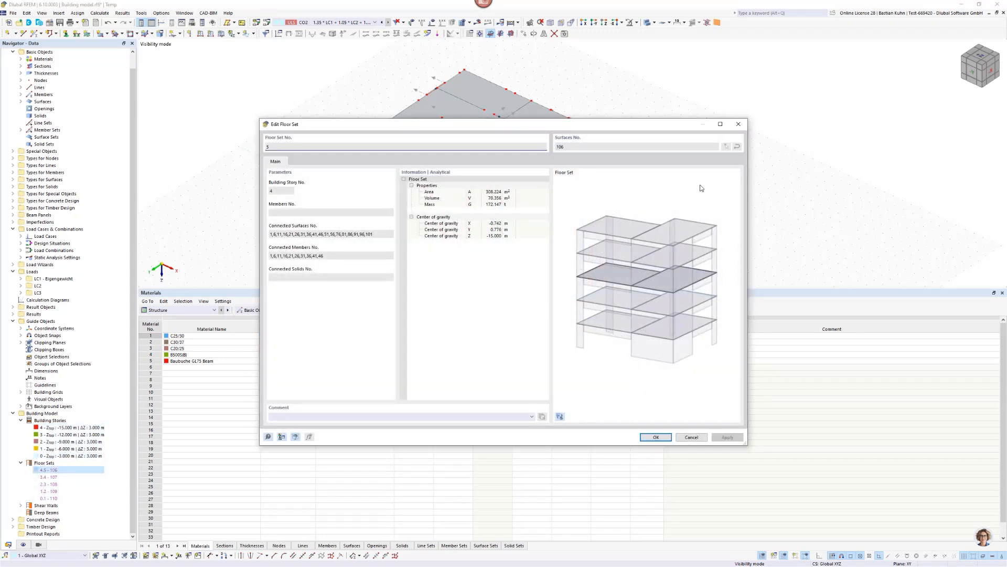
left_click(738, 124)
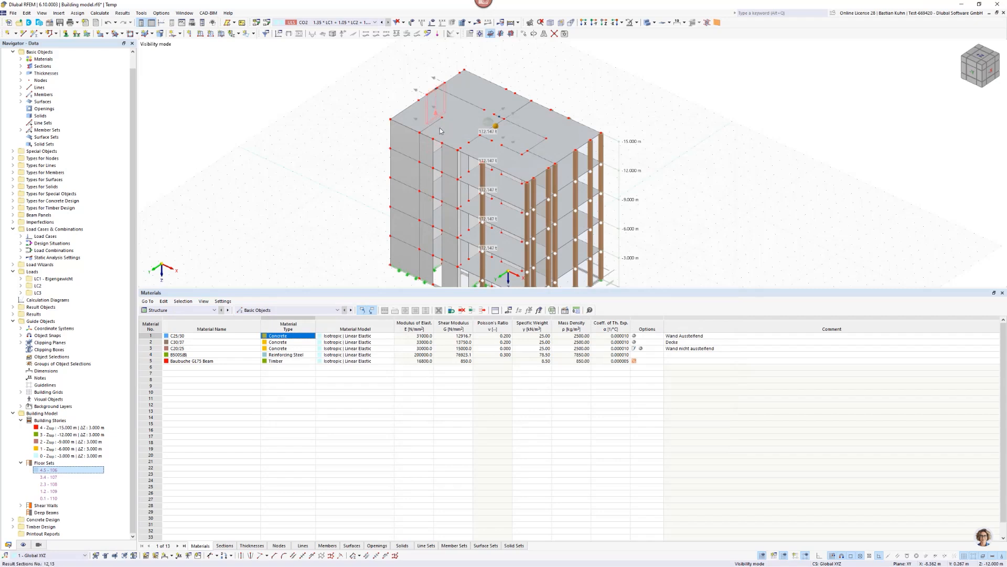
- Review the stiffness type and load transfer settings of the top floor slab, including the load transfer direction options, without changing them
double_click(410, 122)
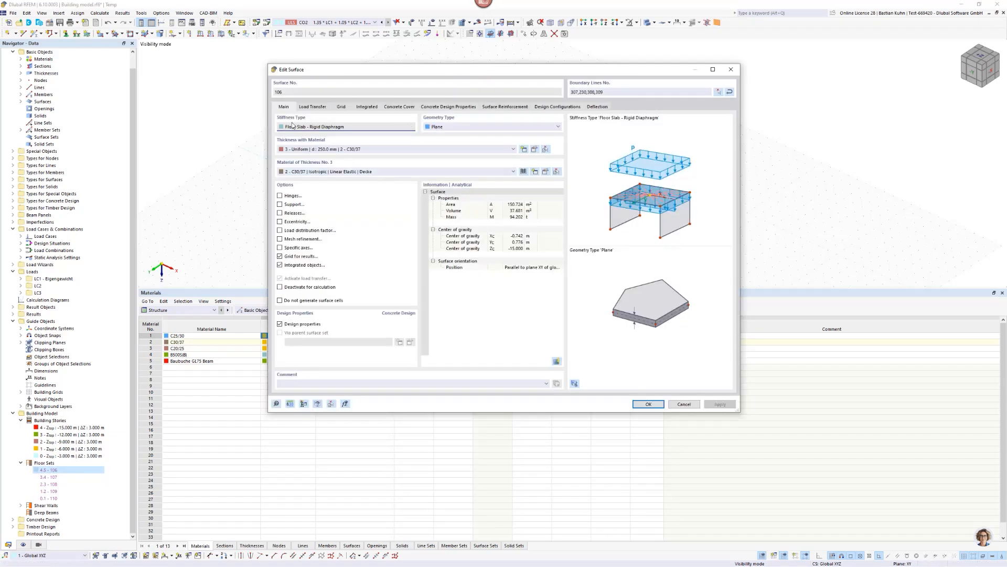
left_click(313, 108)
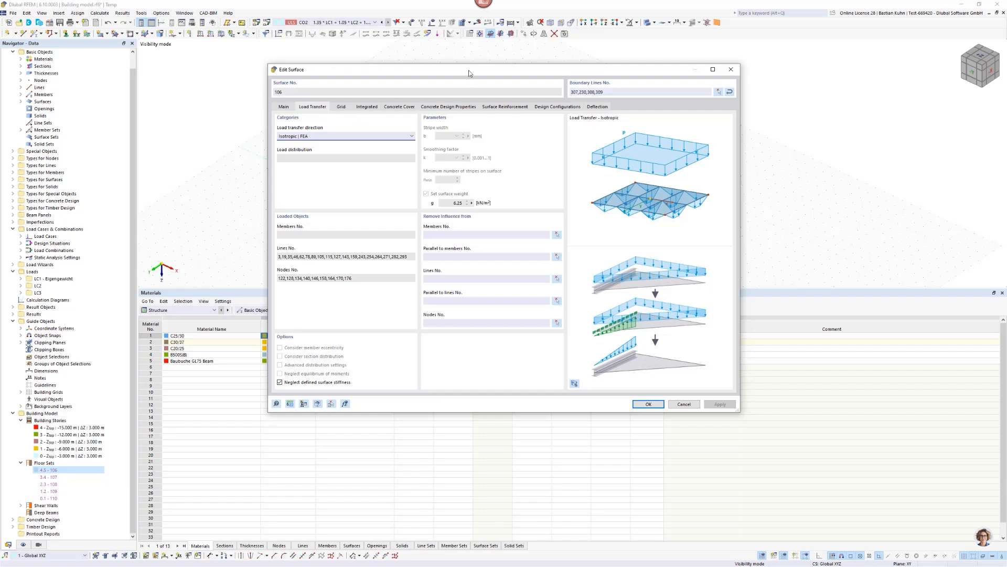
left_click_drag(468, 70, 807, 115)
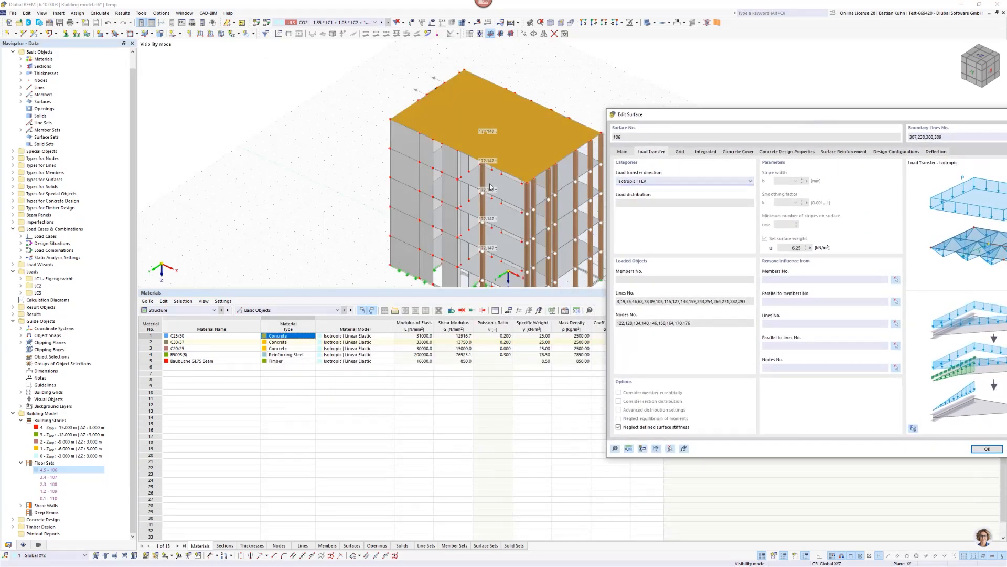
left_click(680, 181)
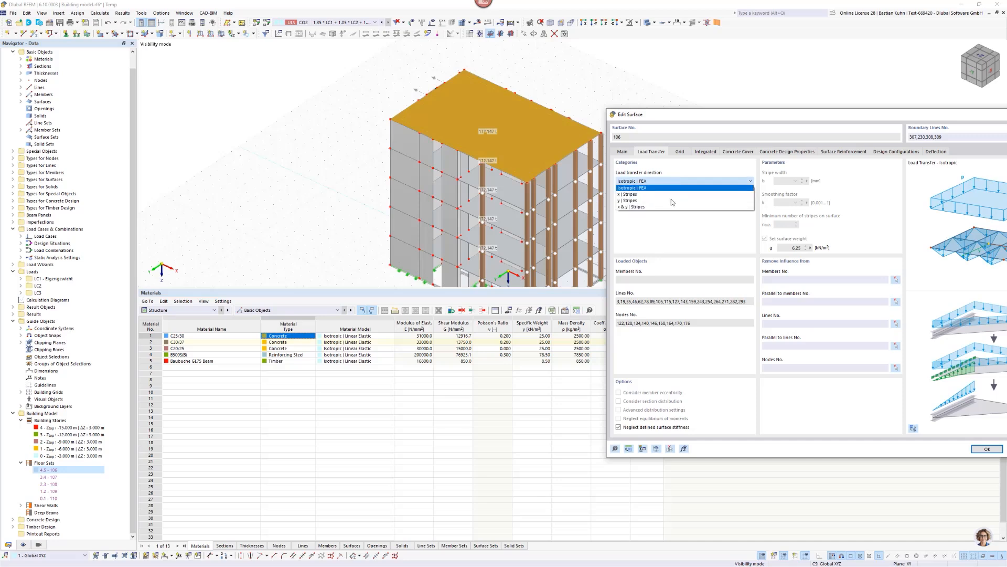
left_click(915, 117)
left_click_drag(731, 117, 404, 118)
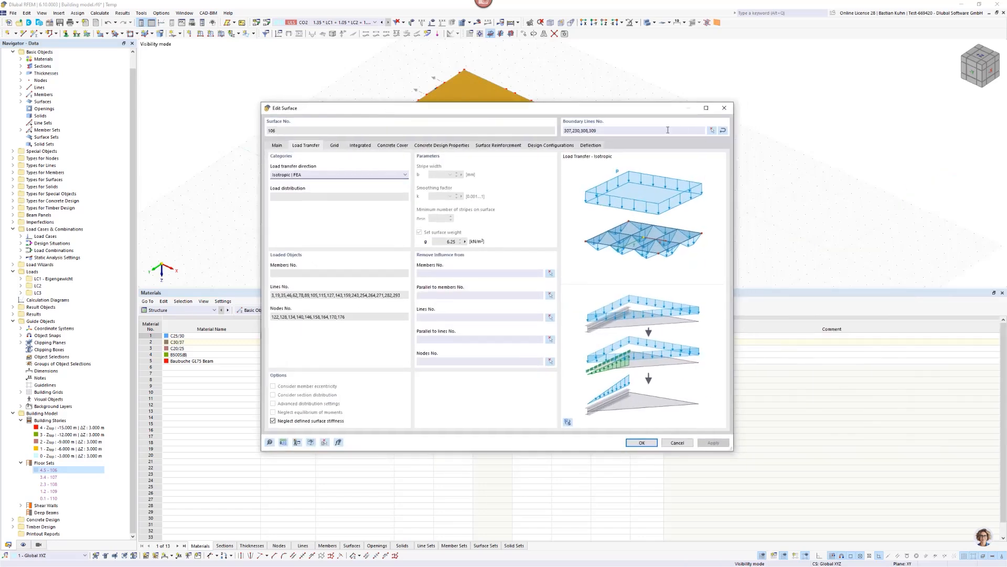
left_click(725, 109)
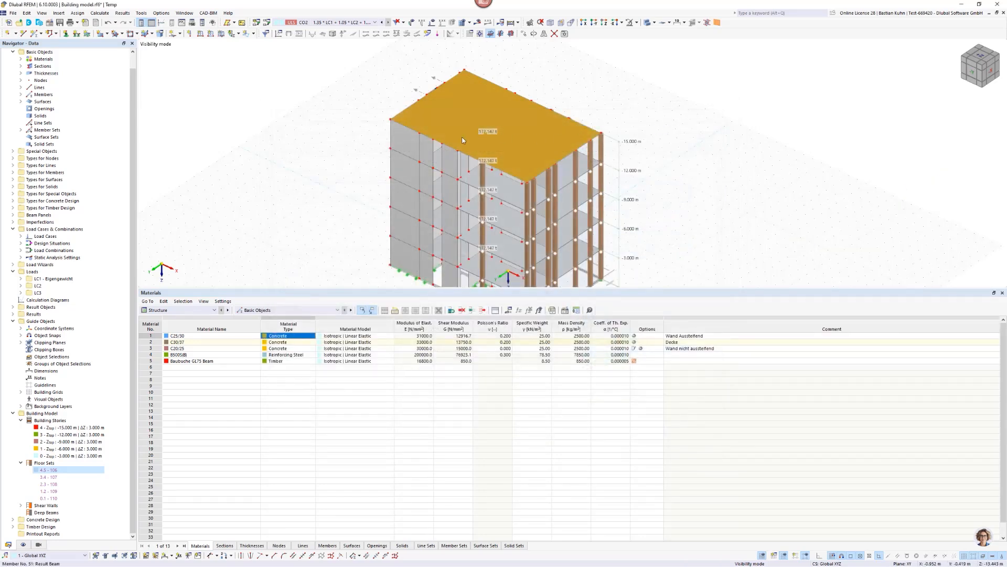
- Set the load transfer of all five floor slabs (surfaces 106-110) to x & y | Stripes with uniform load distribution
left_click(475, 211, "ctrl")
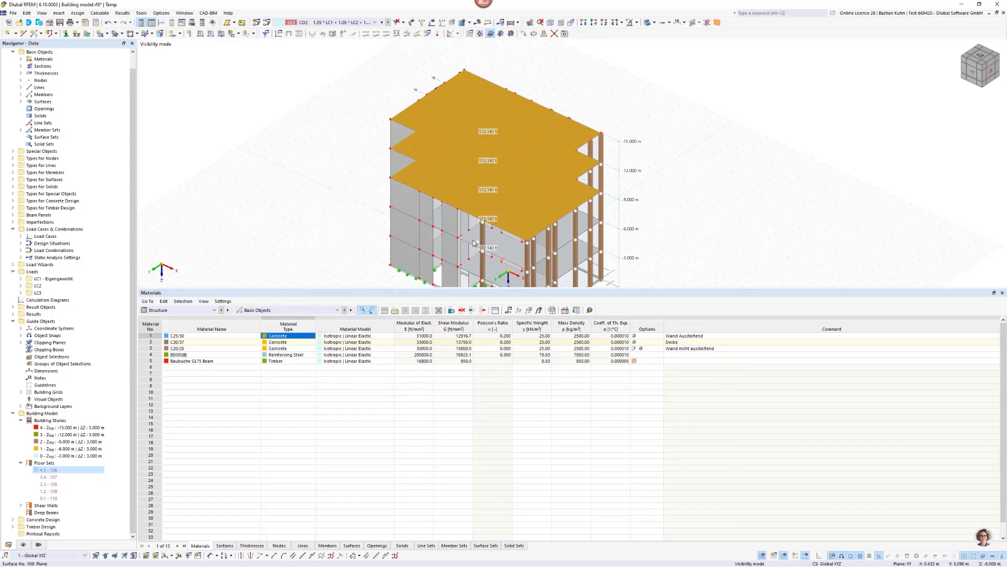
left_click(474, 243, "ctrl")
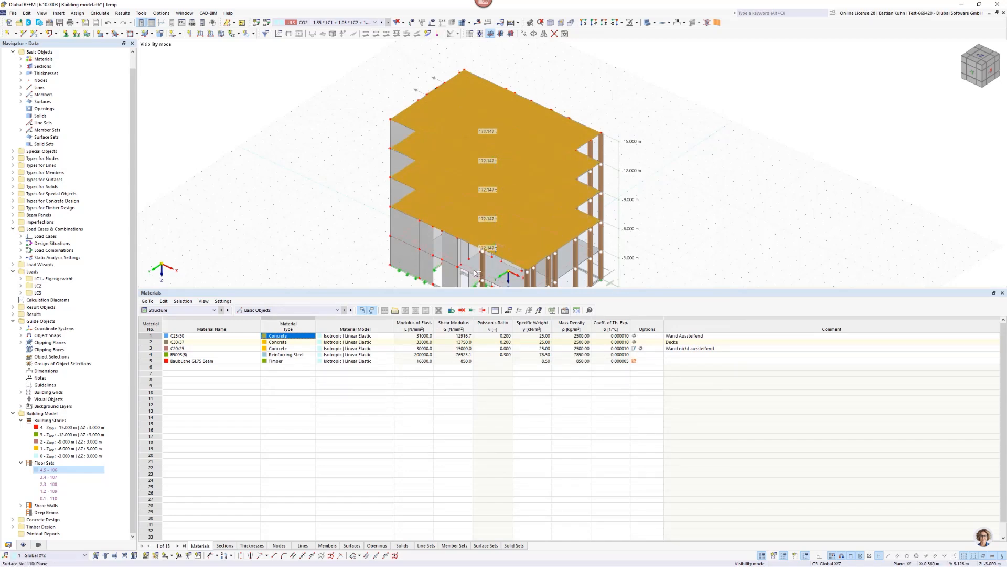
left_click(475, 272, "ctrl")
right_click(475, 271)
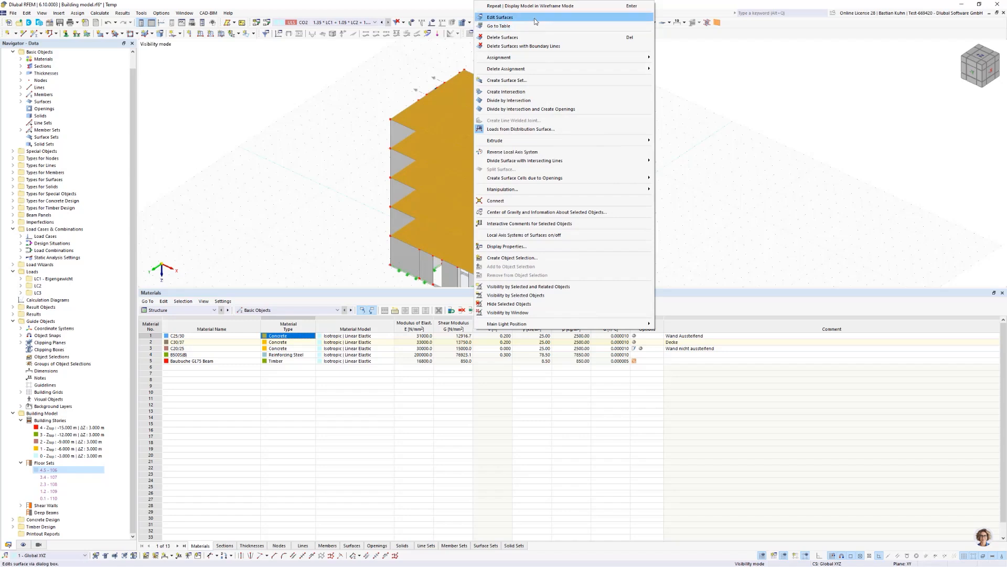
left_click(497, 18)
left_click(312, 145)
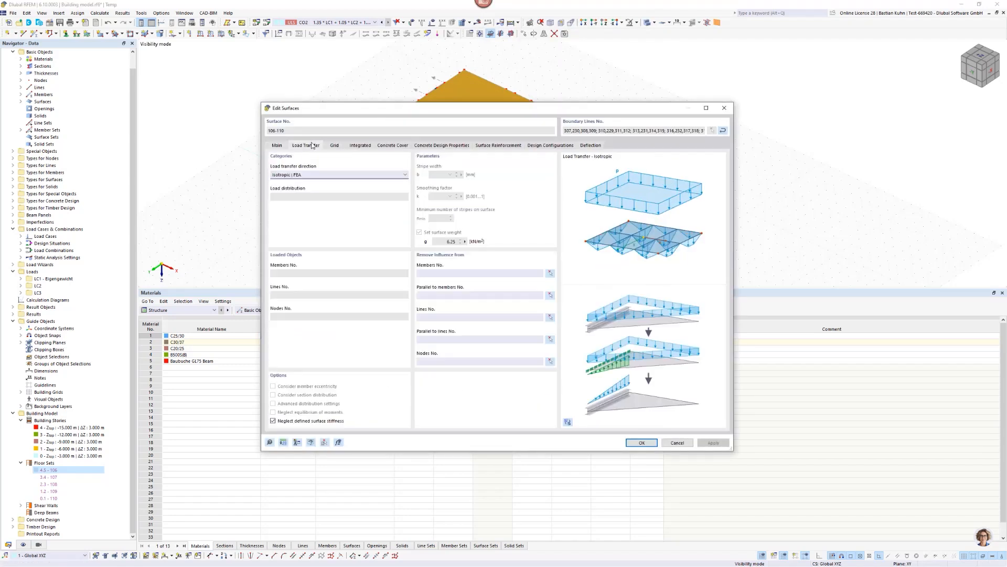
left_click(343, 175)
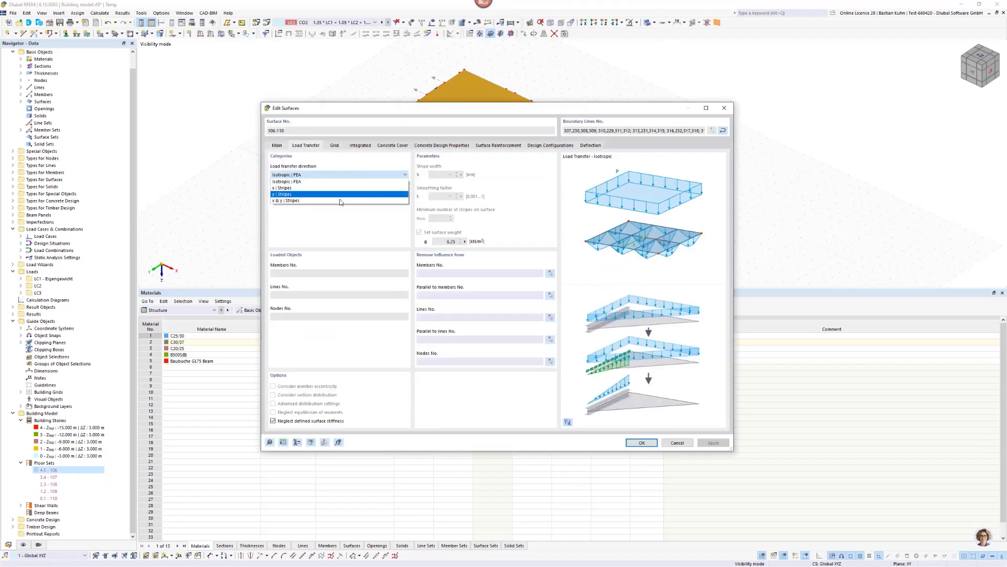
left_click(342, 198)
left_click(353, 198)
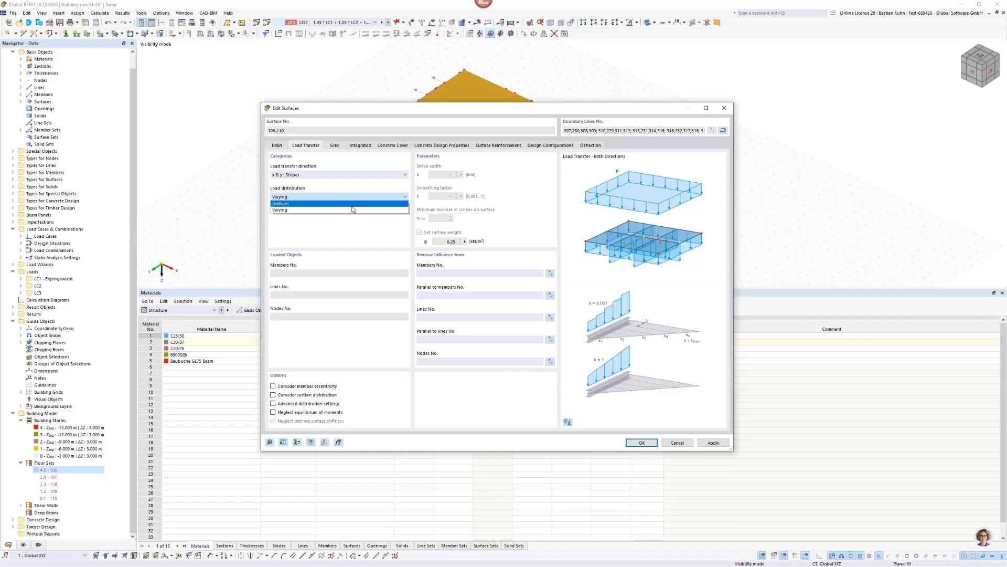
left_click(353, 209)
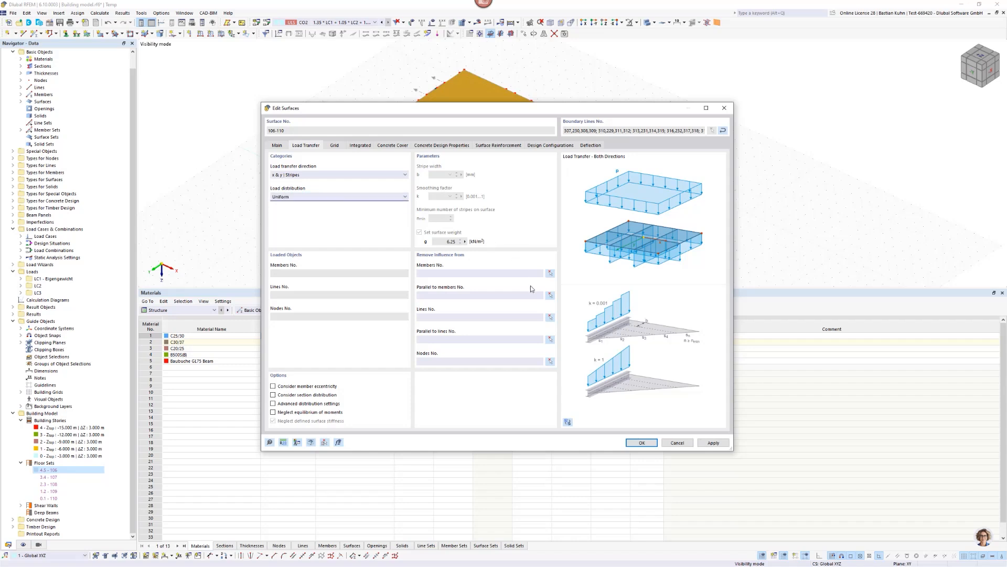
left_click(641, 443)
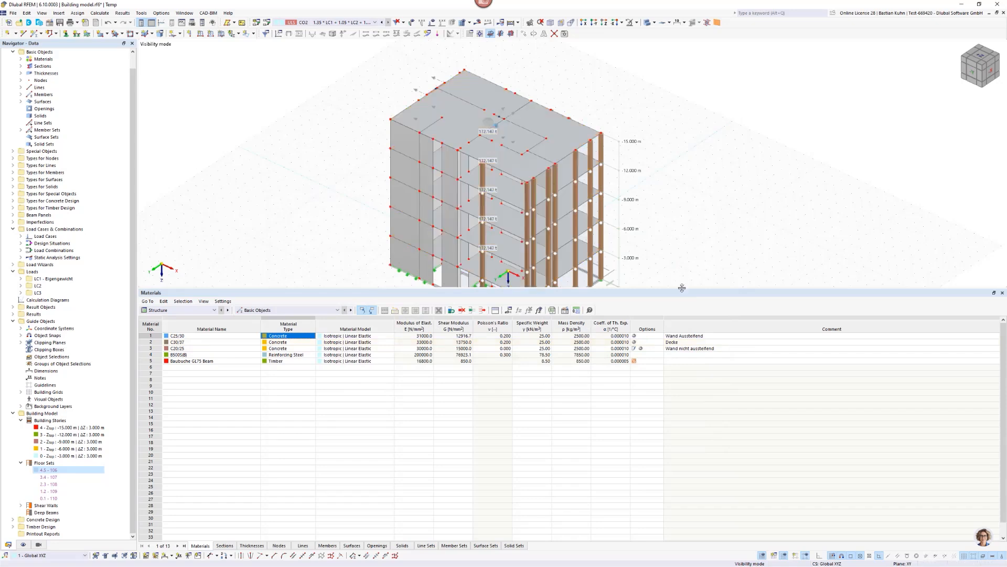
- Enlarge the model view and calculate load combination CO2 to display its results on the building
left_click_drag(682, 288, 668, 384)
scroll(561, 272, "up", 1)
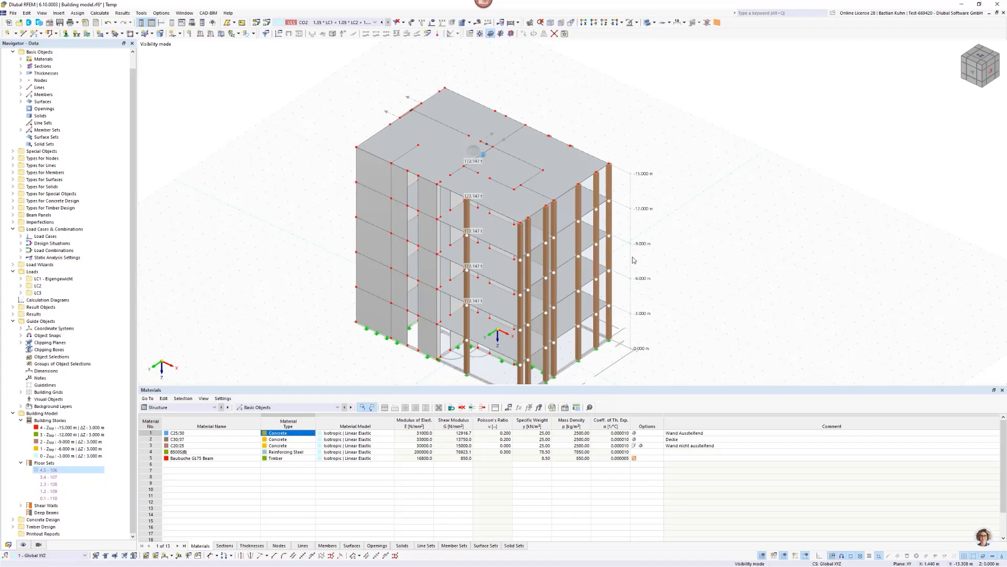
middle_click_drag(634, 260, 724, 188, "ctrl")
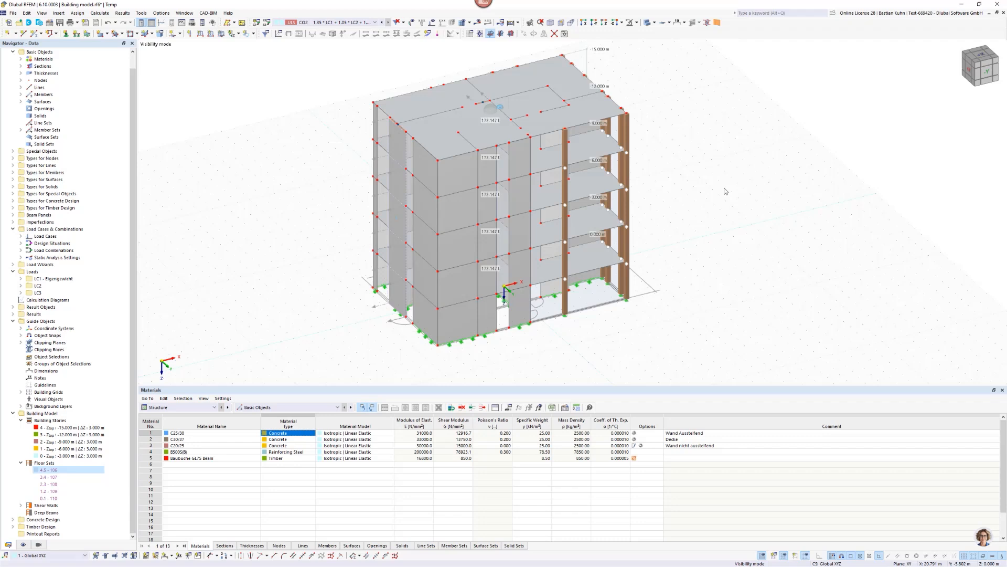
left_click(38, 545)
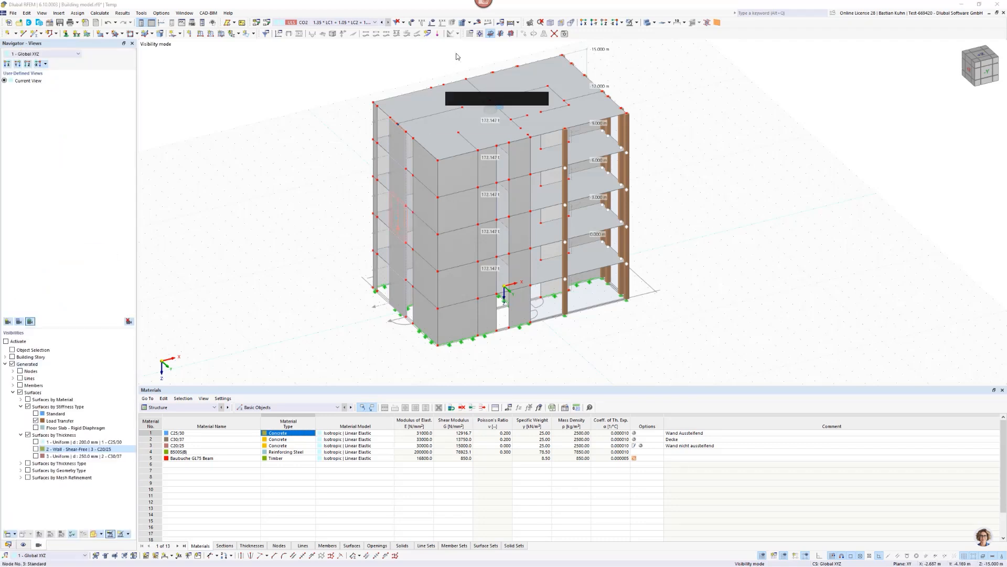
left_click(478, 22)
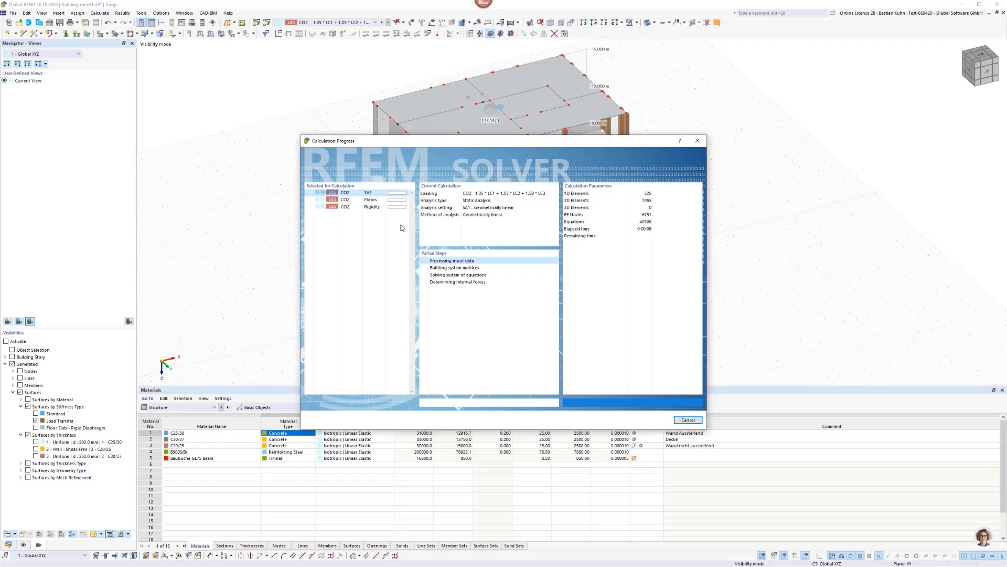
left_click_drag(449, 141, 523, 104)
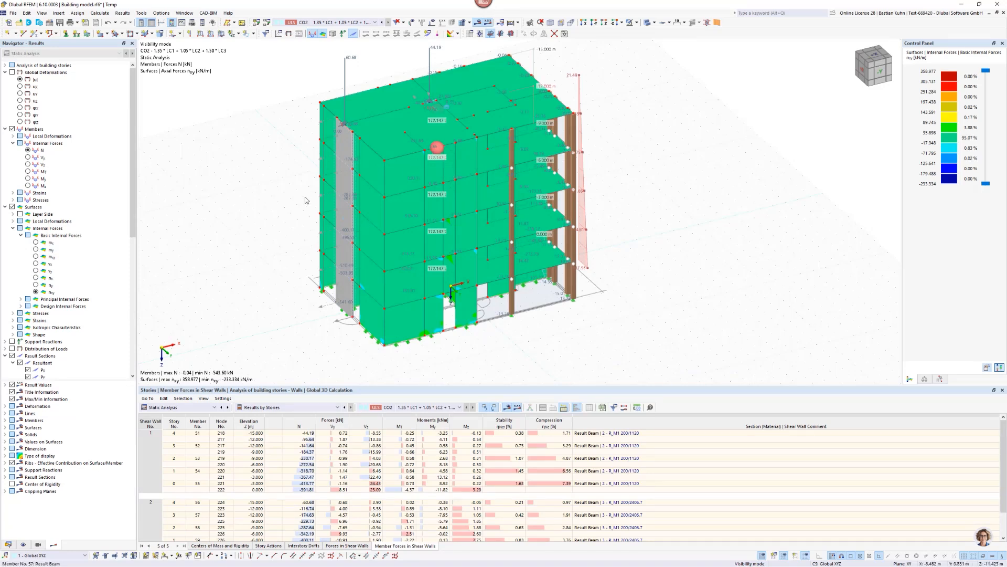
- Review the story result tables for centers of mass and rigidity, story actions, interstory drifts, and forces and member forces in shear walls
left_click(5, 65)
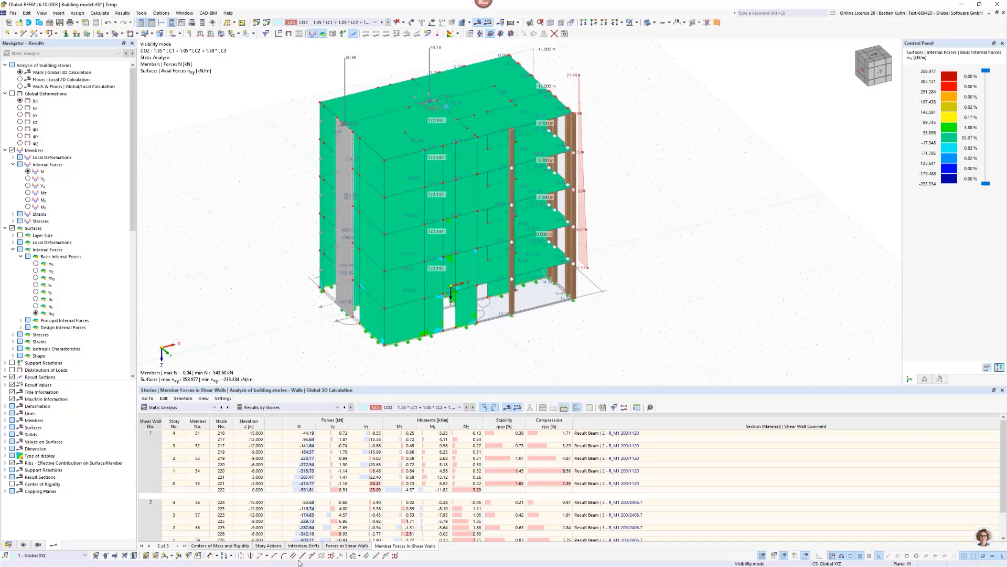
left_click(247, 546)
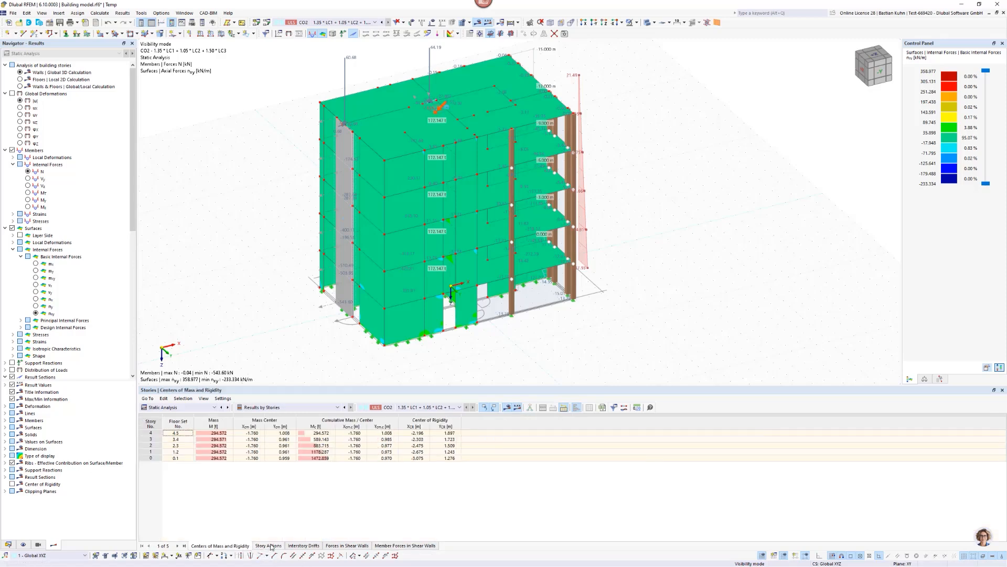
left_click(271, 545)
left_click(301, 547)
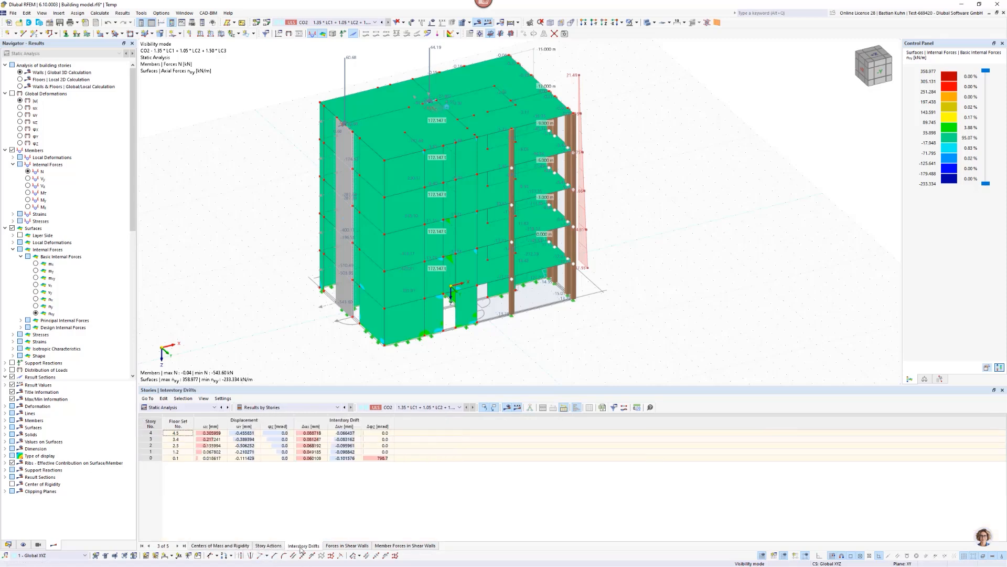
left_click(349, 547)
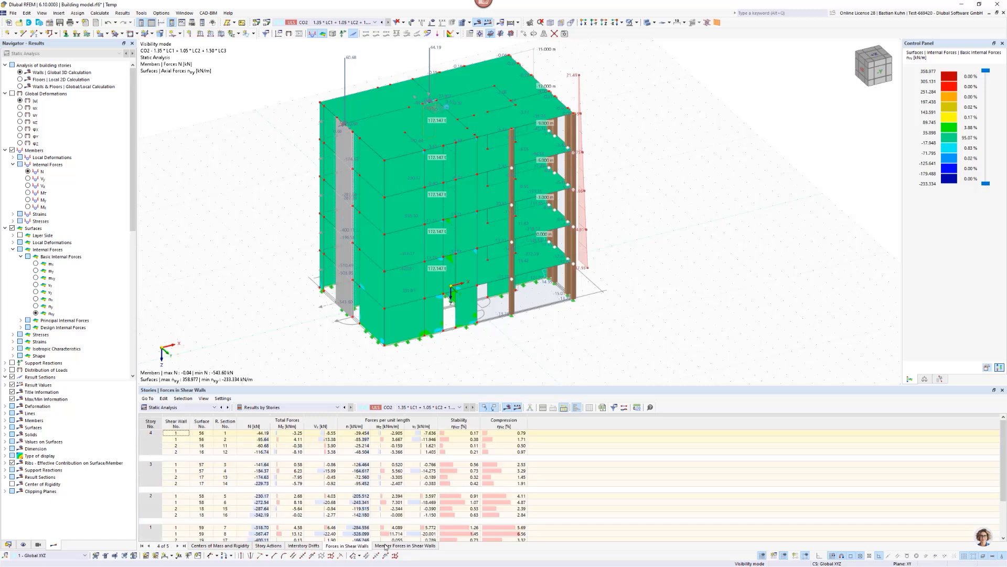
left_click(389, 548)
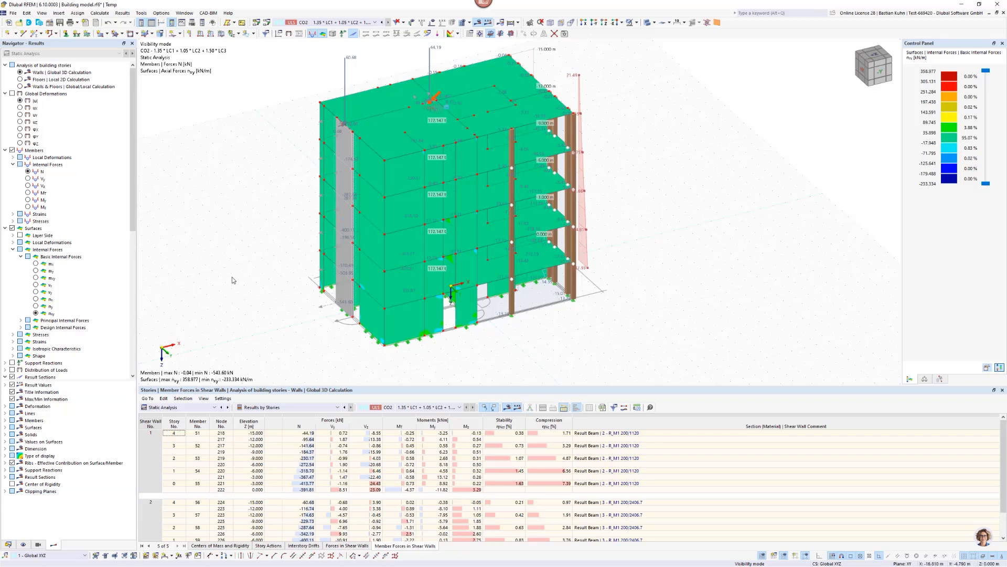
- Hide the member and surface results and switch the building to a transparent display
left_click(12, 151)
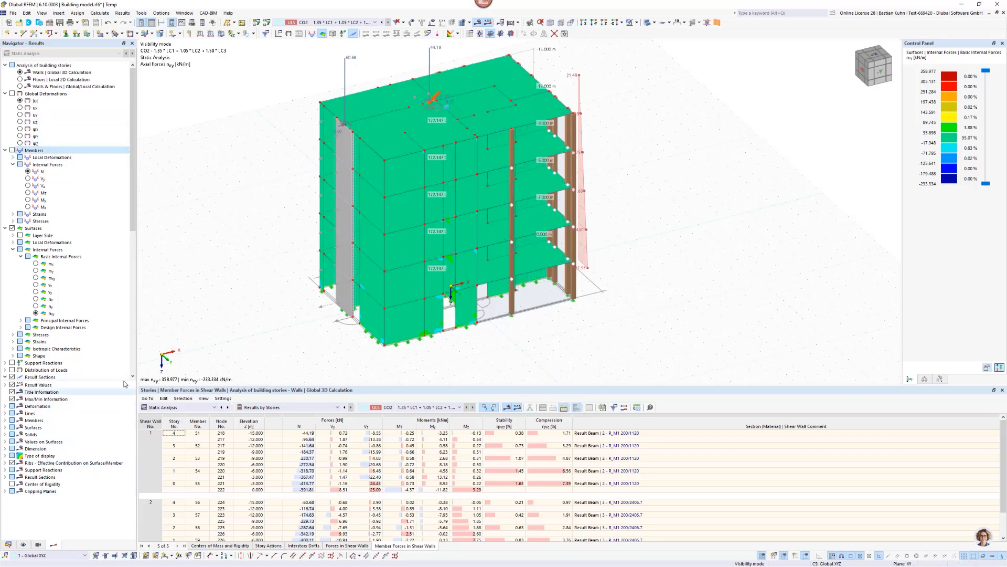
left_click(12, 229)
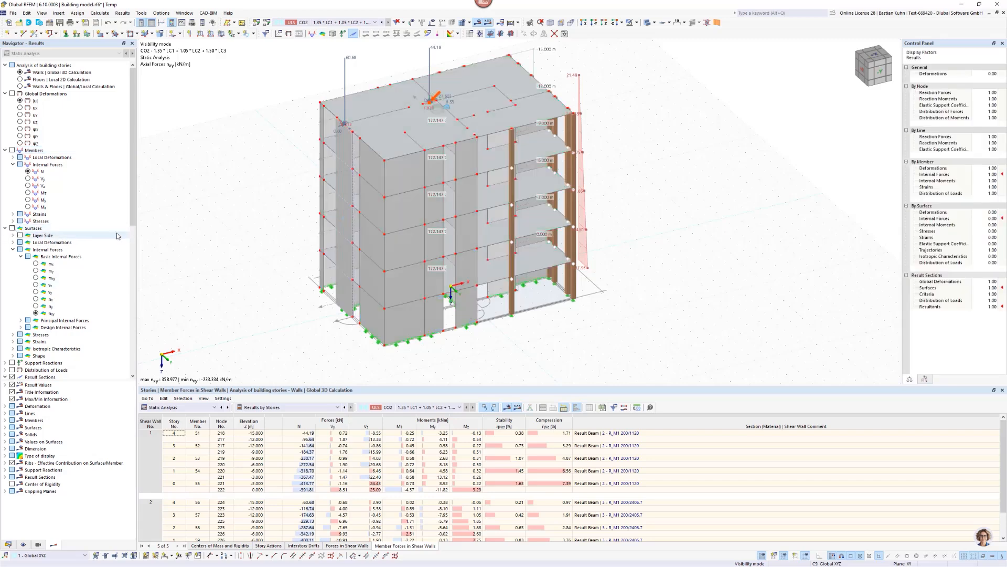
left_click(648, 23)
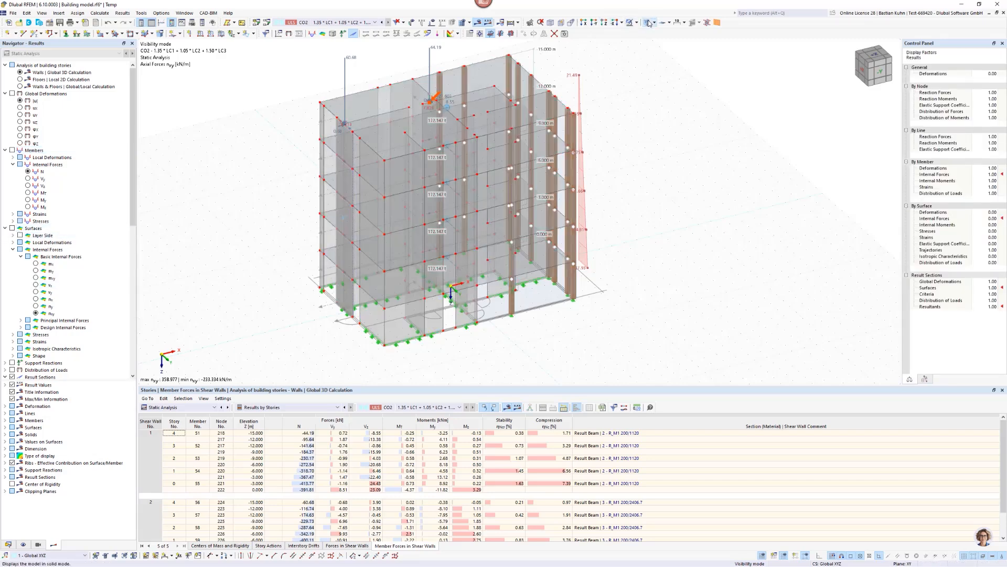
scroll(464, 229, "down", 2)
middle_click_drag(458, 236, 397, 257, "ctrl")
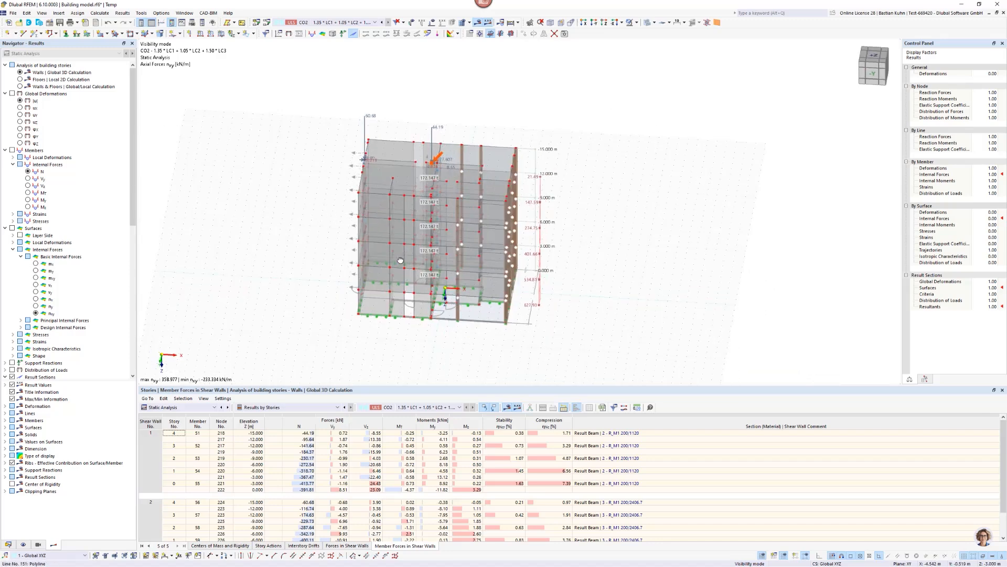
scroll(443, 179, "up", 5)
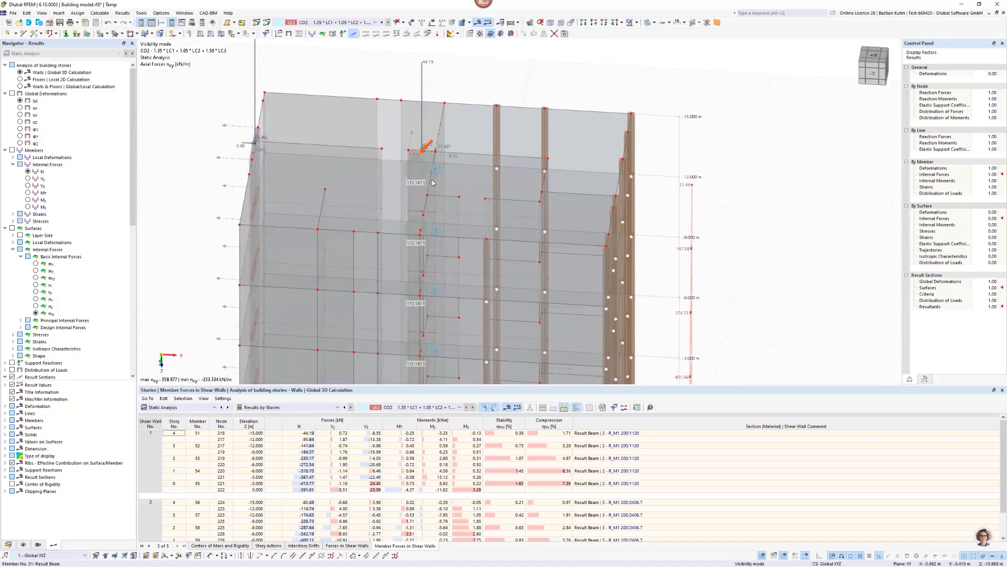
- Hide the result sections of the shear walls and expand the forces of the vertical result lines
scroll(68, 262, "down", 12)
left_click(12, 327)
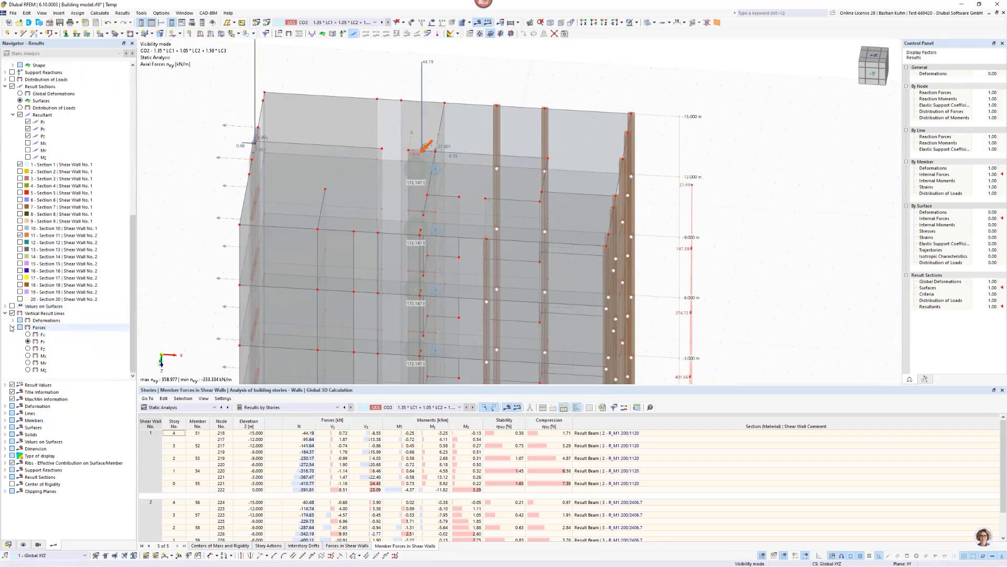
left_click(12, 86)
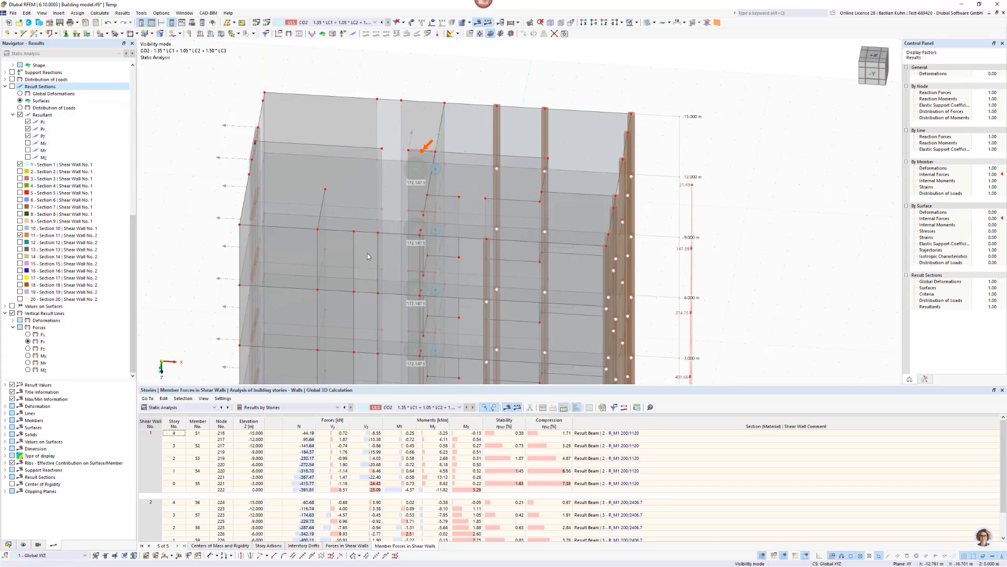
middle_click_drag(408, 228, 371, 161)
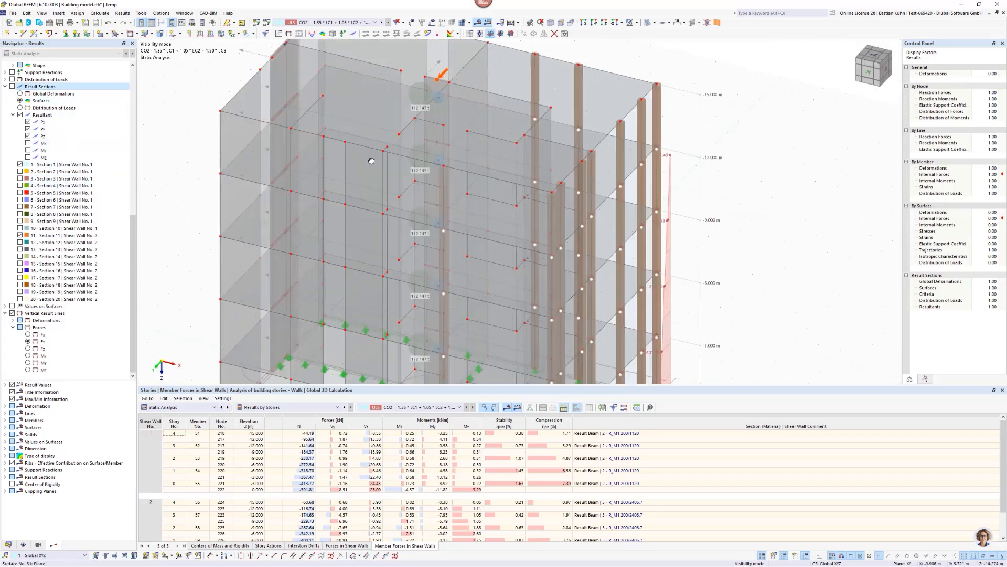
scroll(372, 161, "down", 5)
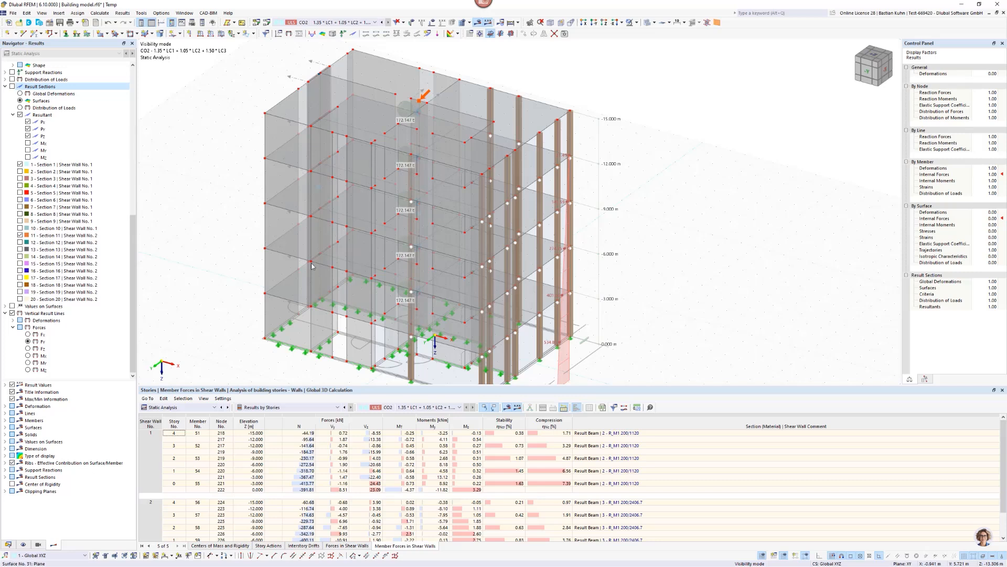
- Display the center of rigidity of each story and compare its location with the story's mass center
left_click(13, 486)
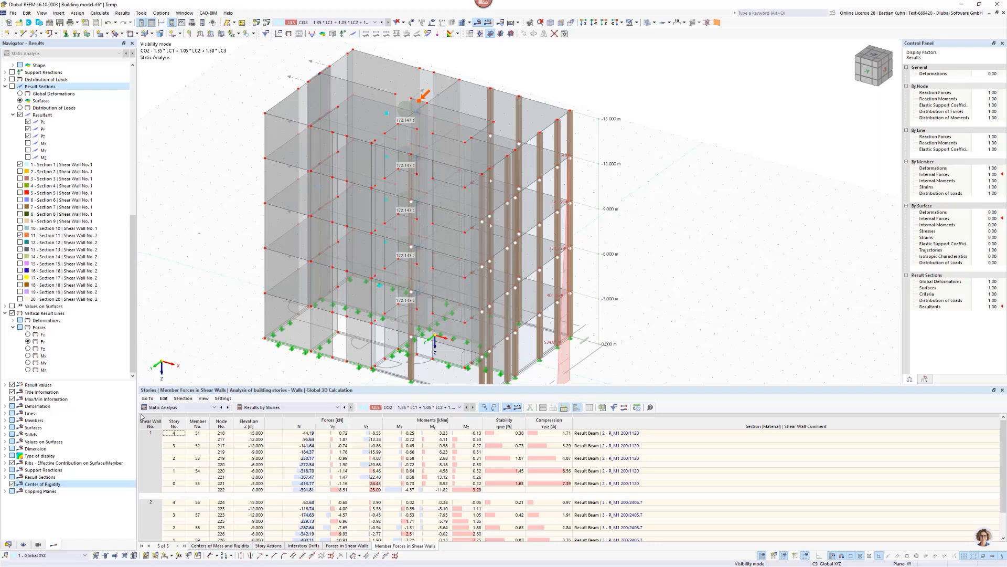
scroll(439, 139, "up", 2)
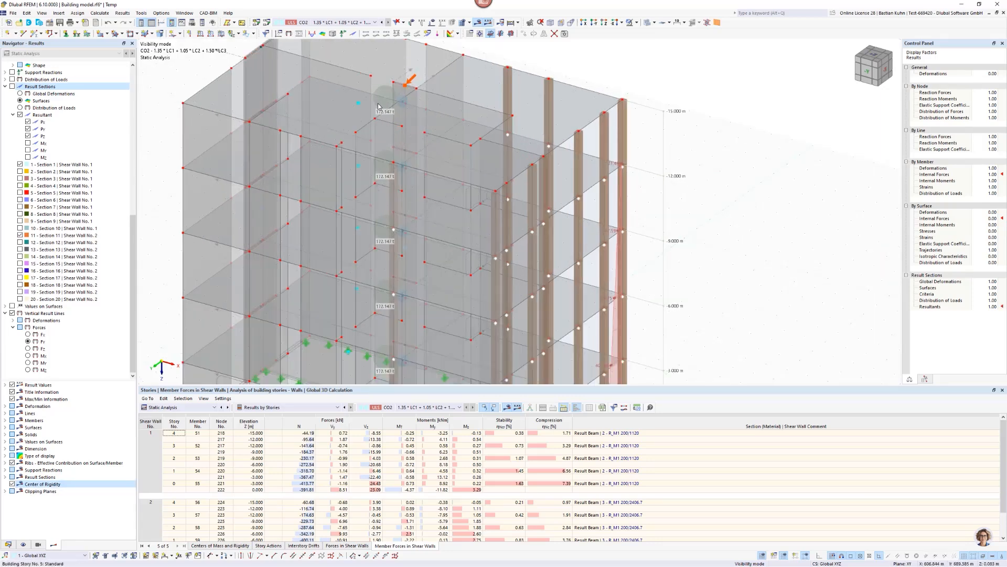
middle_click_drag(440, 139, 436, 90)
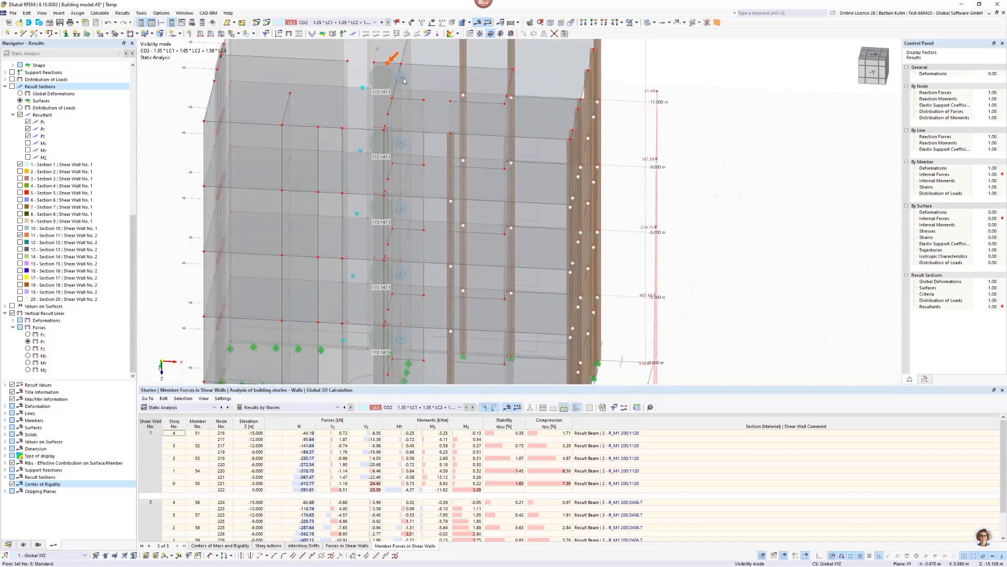
scroll(404, 81, "down", 4)
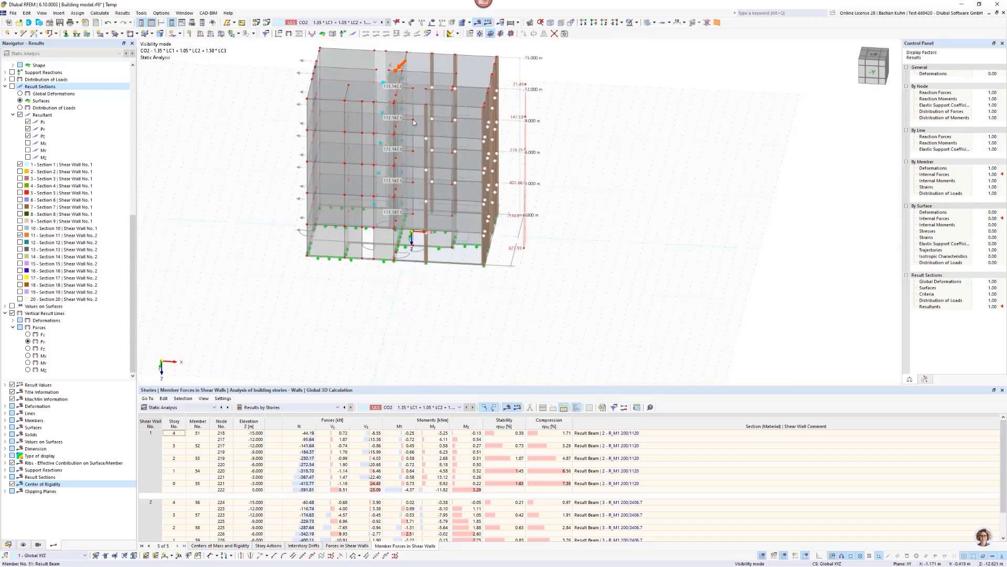
- Examine the exterior wall near the centers of rigidity by selecting its panels on the middle stories
middle_click_drag(444, 118, 357, 143, "ctrl")
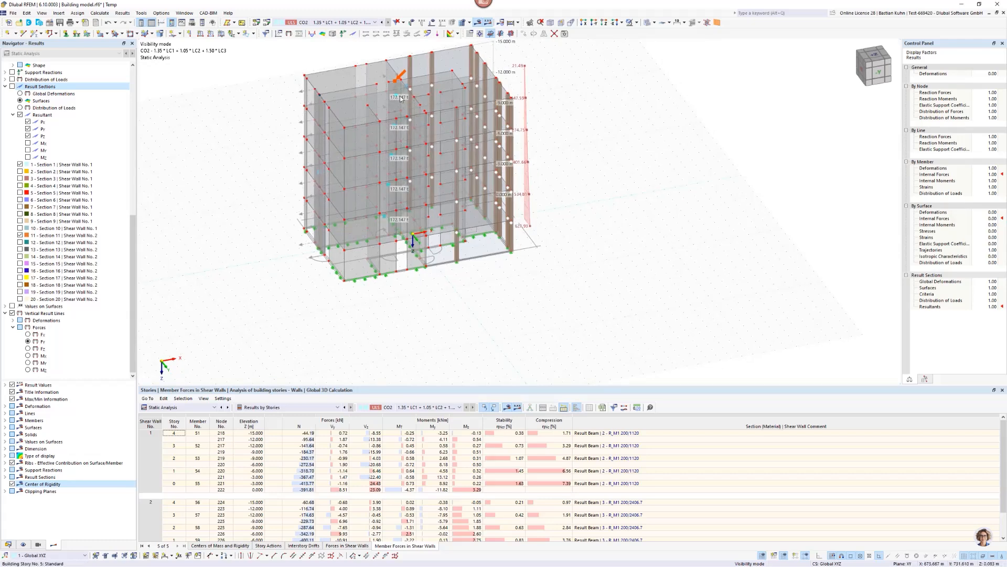
scroll(322, 164, "up", 3)
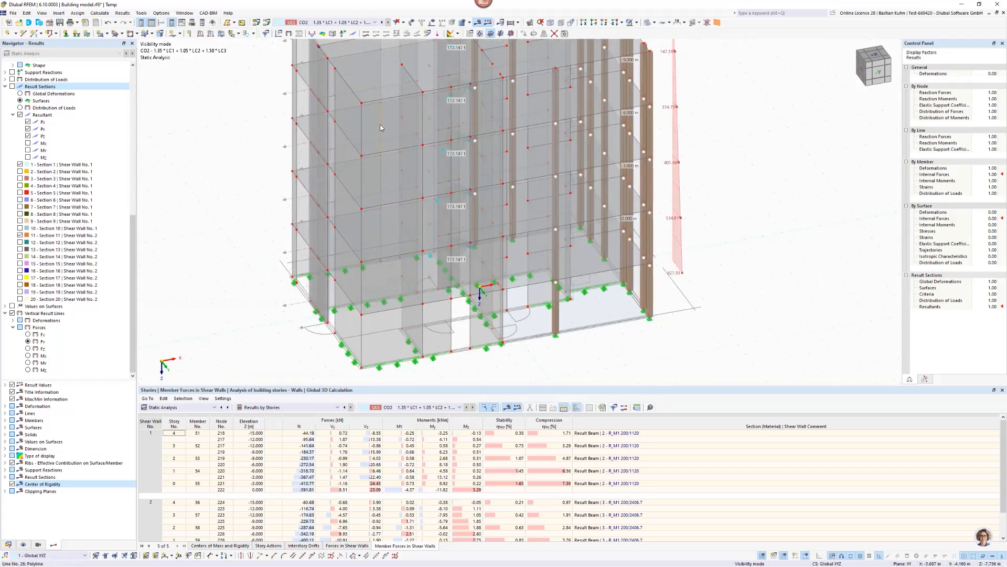
left_click(391, 219)
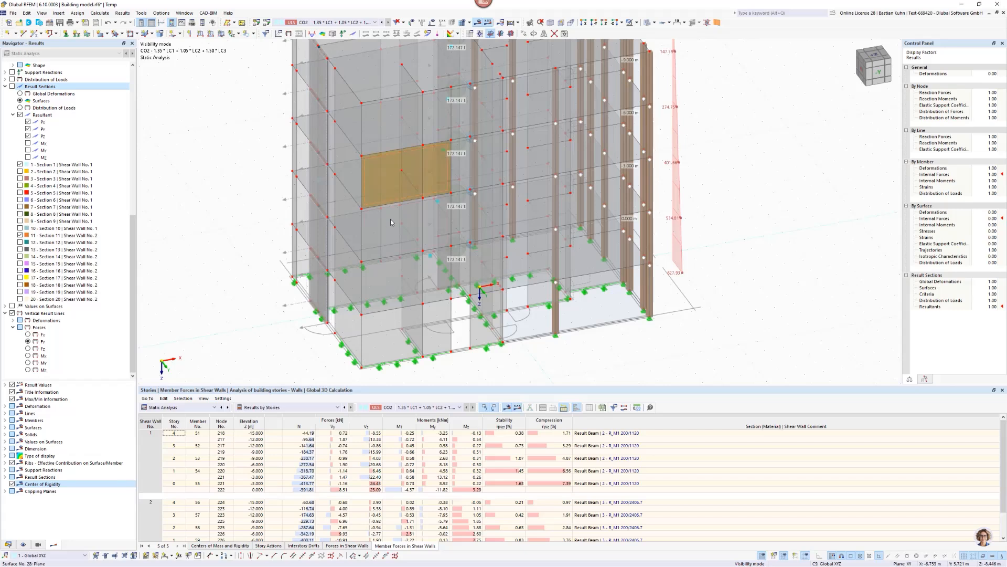
left_click(394, 121)
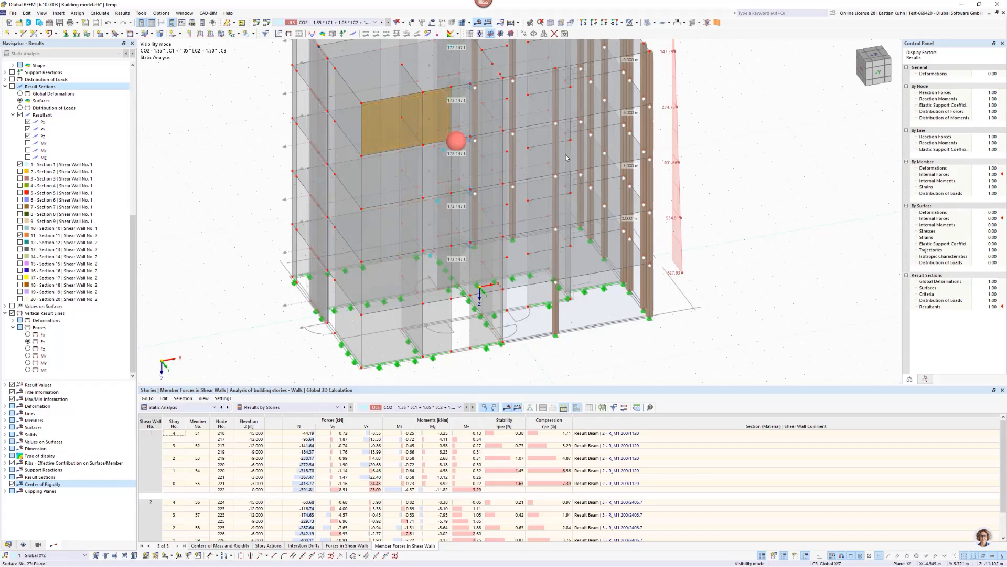
- Select the wall panel on the lowest story near the corner columns and examine its position within the whole building
left_click(597, 283)
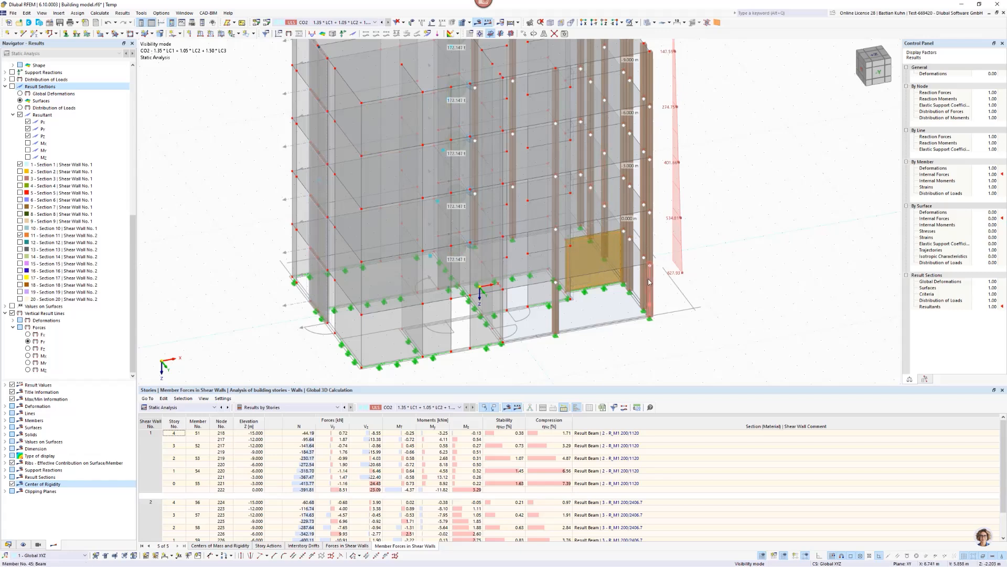
scroll(645, 274, "down", 5)
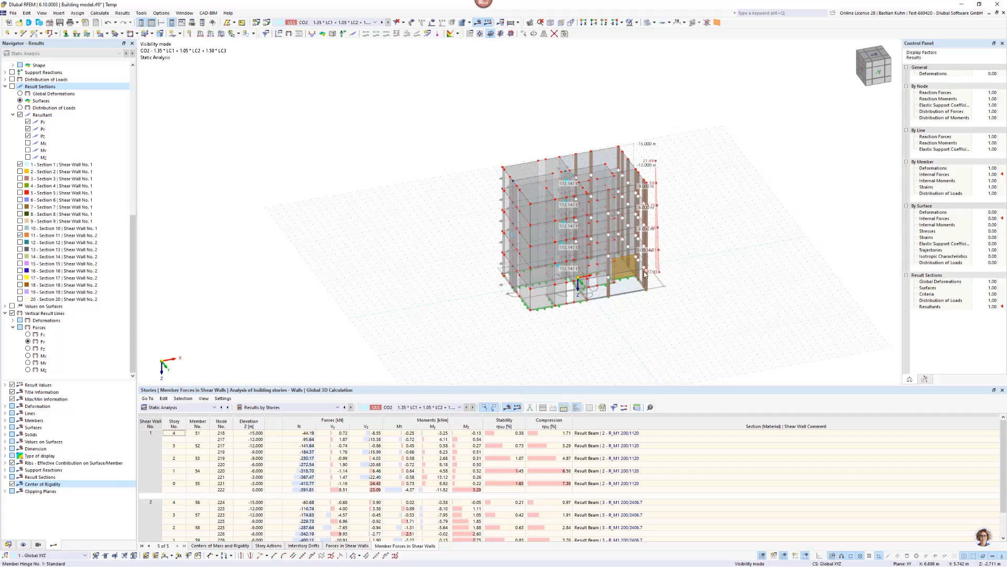
scroll(620, 243, "up", 4)
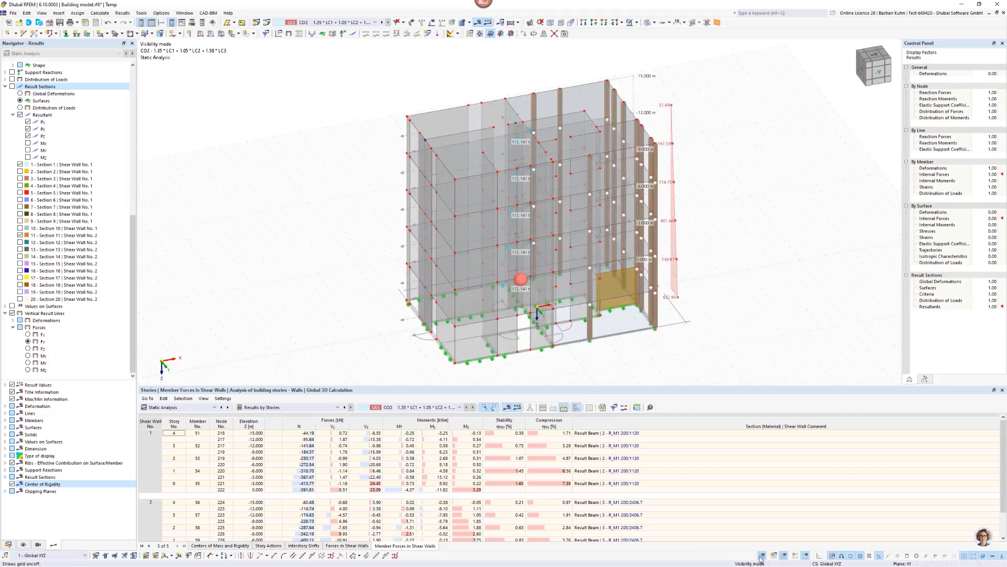
middle_click_drag(713, 304, 610, 285)
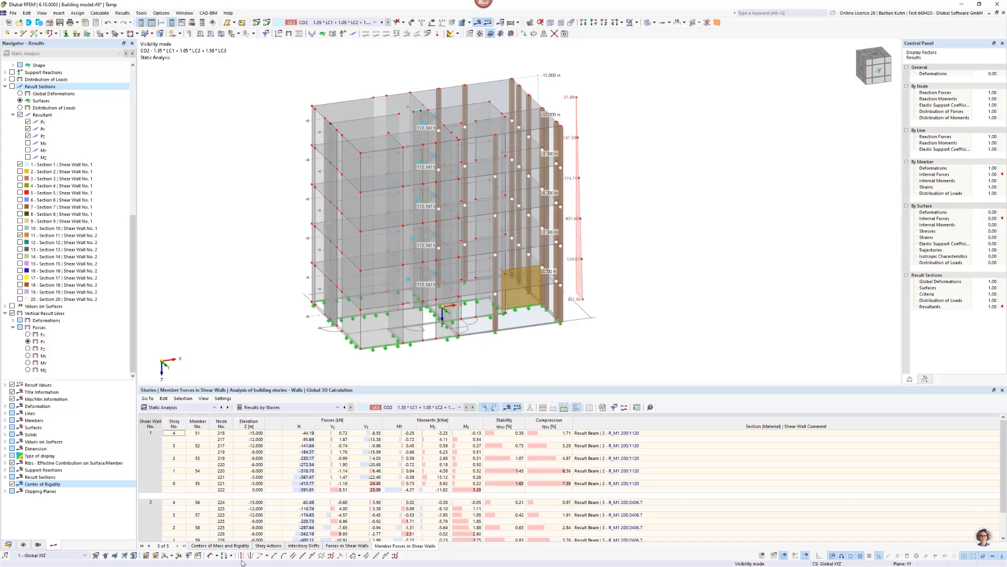
- Show the table of centers of mass and rigidity for the building stories
left_click(204, 546)
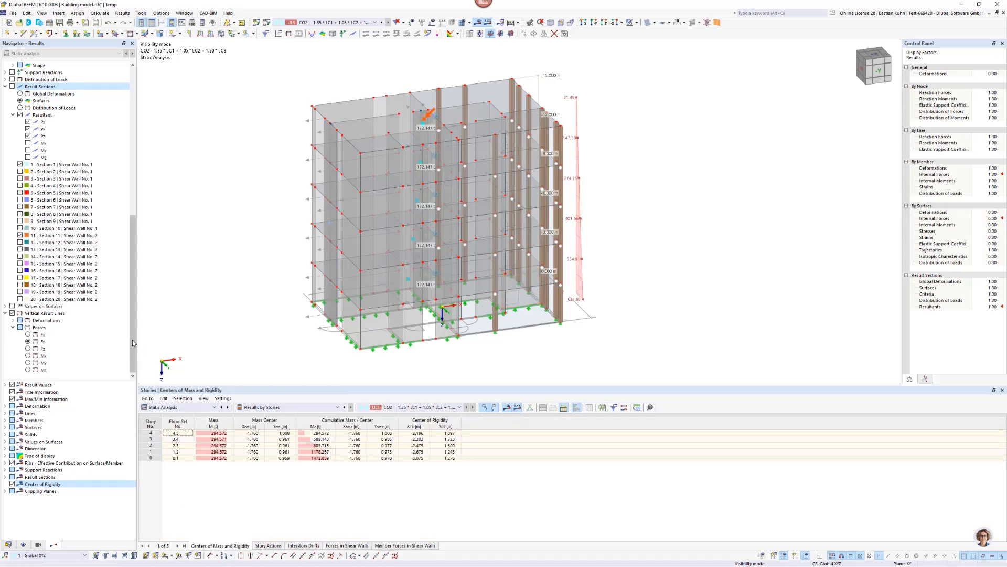
scroll(119, 163, "up", 12)
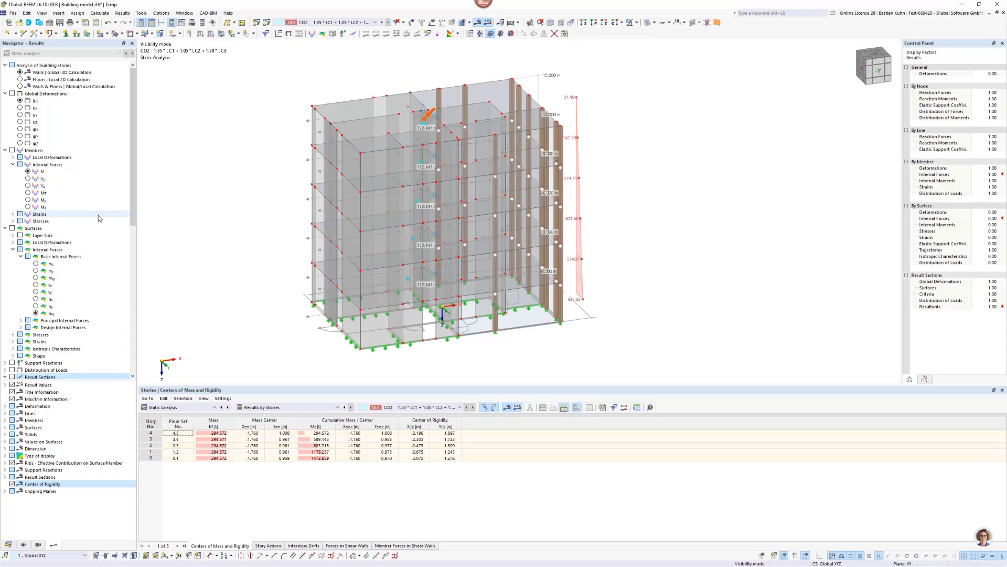
- Show the global deformations |u| with their colour scale, and the surface axial forces n-xy, for the global 3D wall calculation
left_click(13, 94)
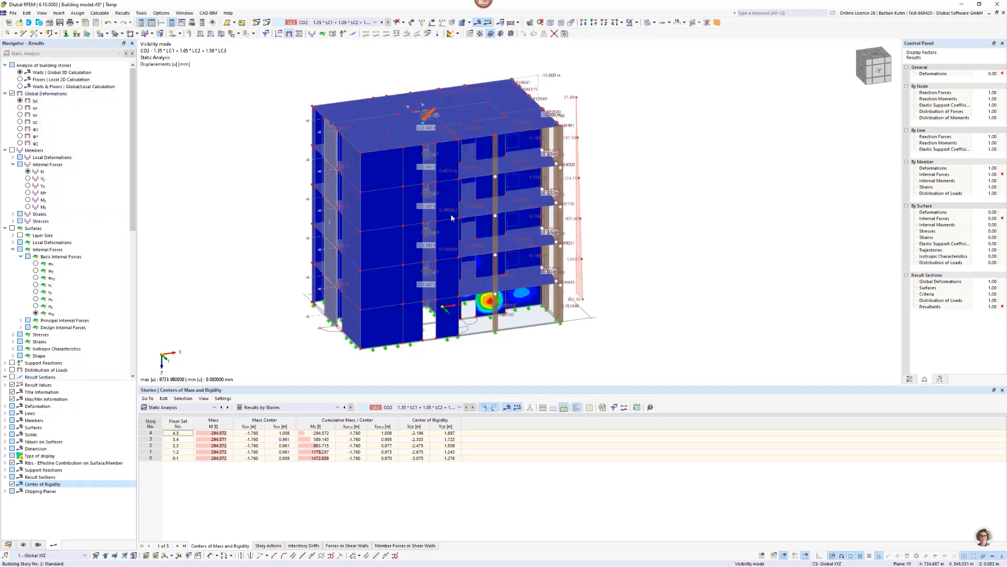
middle_click_drag(483, 200, 295, 225)
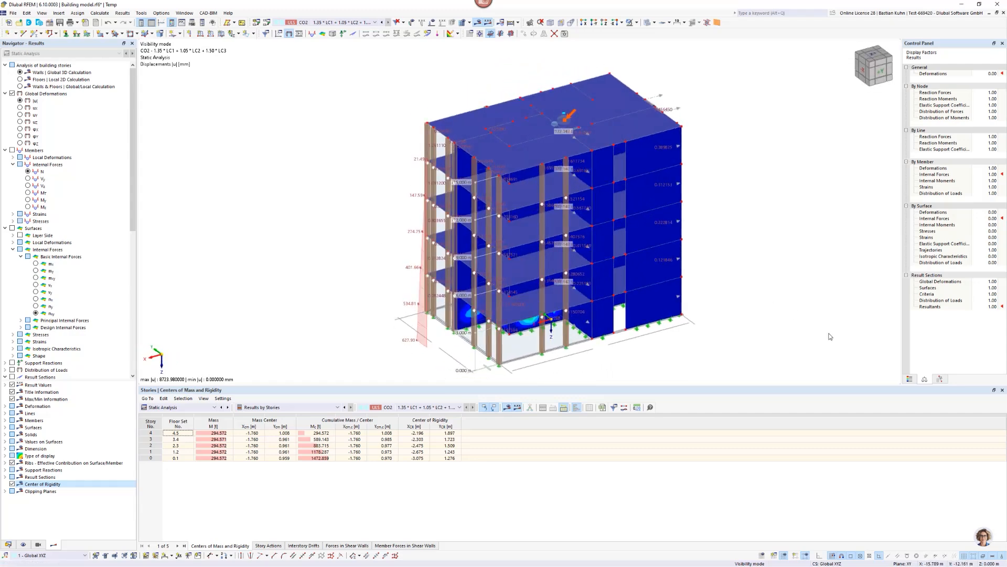
left_click(909, 379)
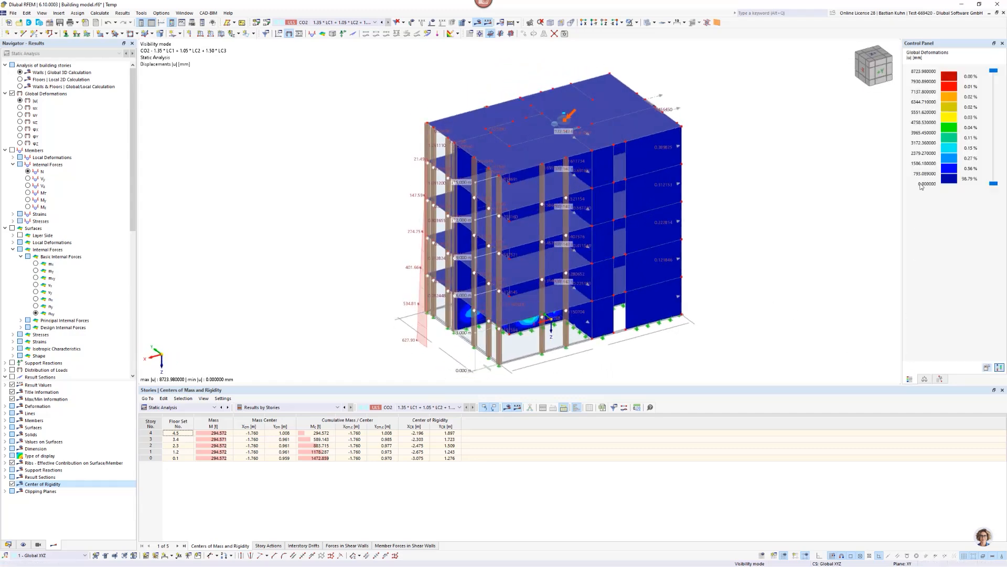
left_click(926, 378)
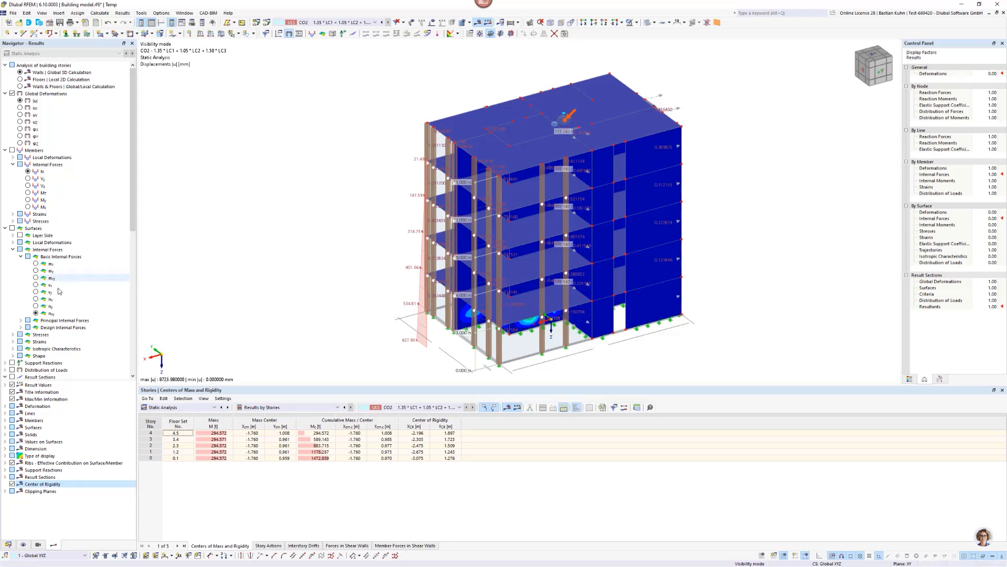
left_click(12, 229)
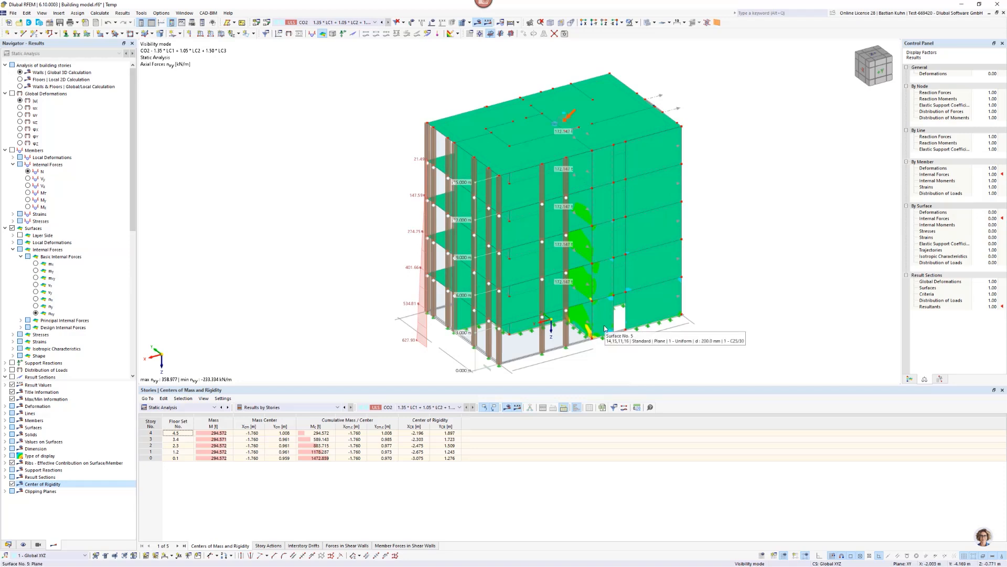
- Switch to the Floors | Local 2D Calculation results and display the surface moments m-x and m-y
left_click(20, 79)
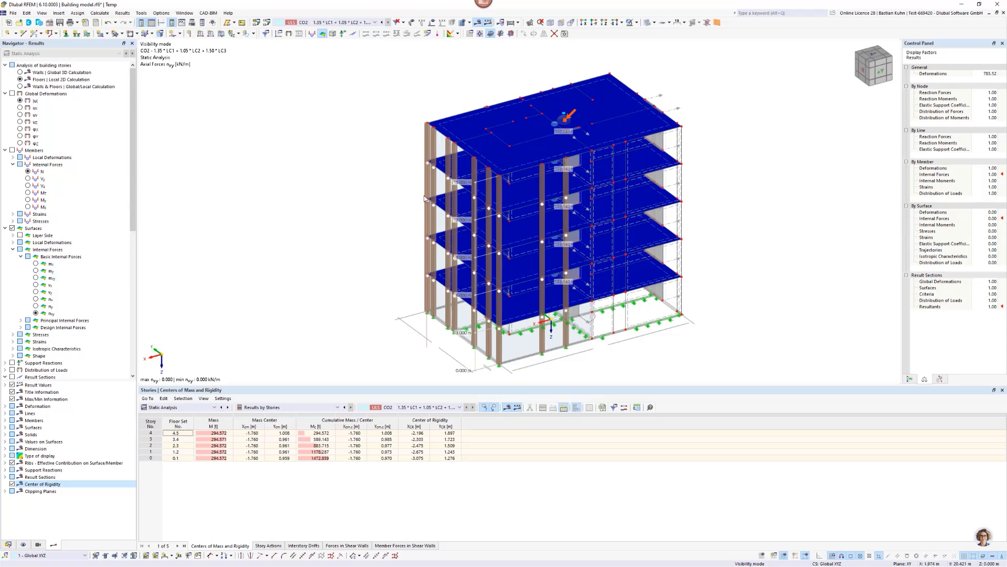
middle_click_drag(378, 226, 297, 221)
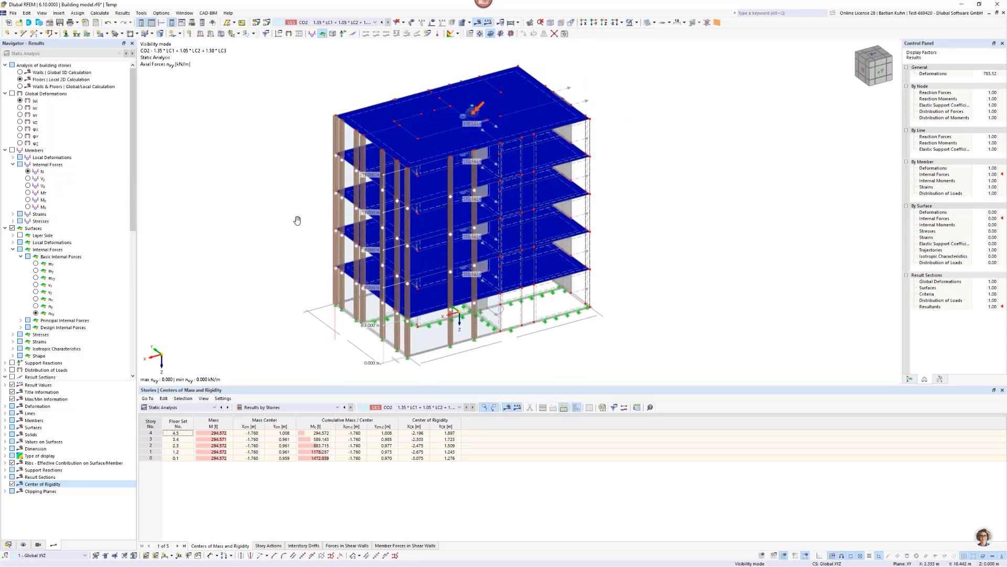
middle_click_drag(388, 247, 596, 219, "ctrl")
middle_click_drag(524, 220, 462, 214, "ctrl")
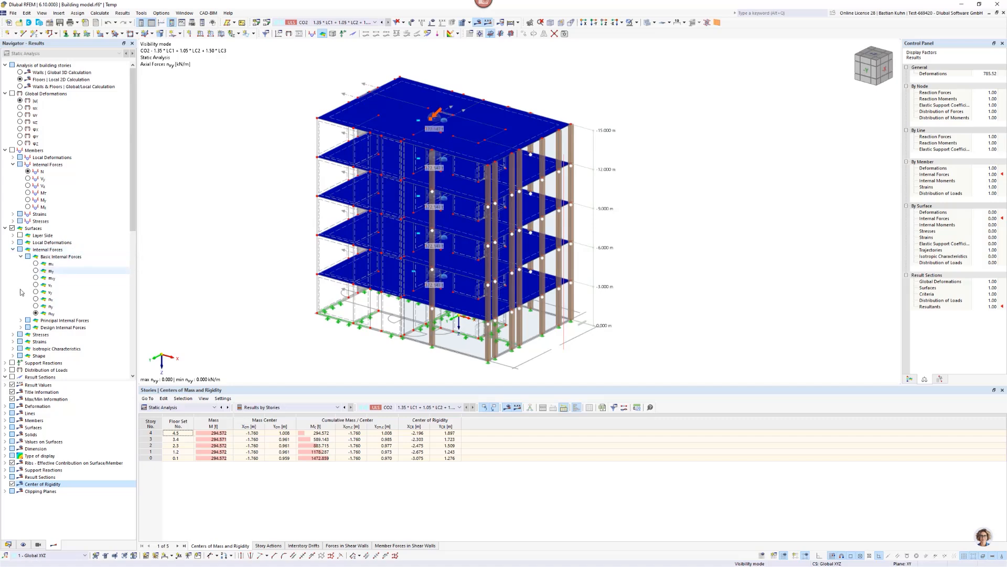
left_click(36, 263)
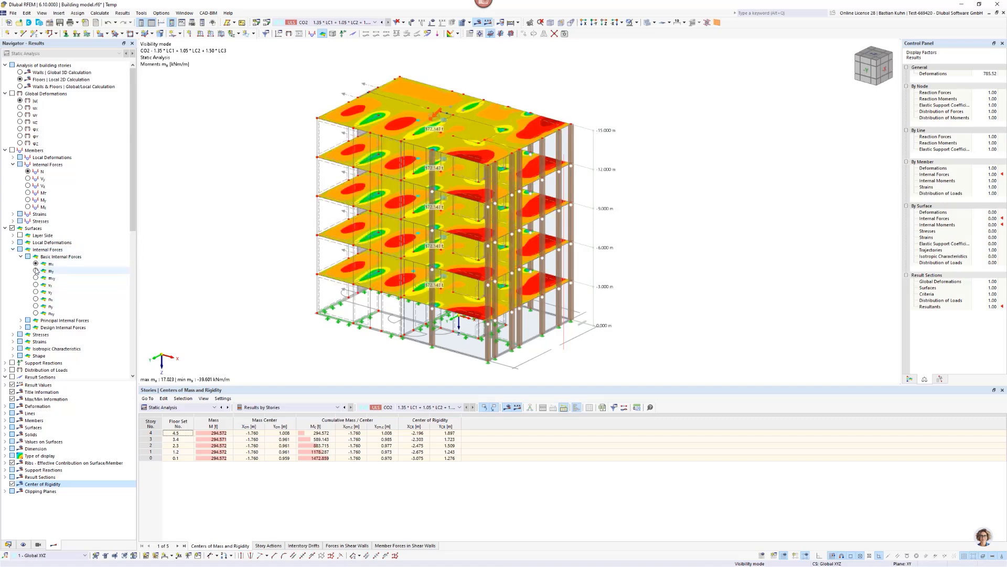
left_click(35, 270)
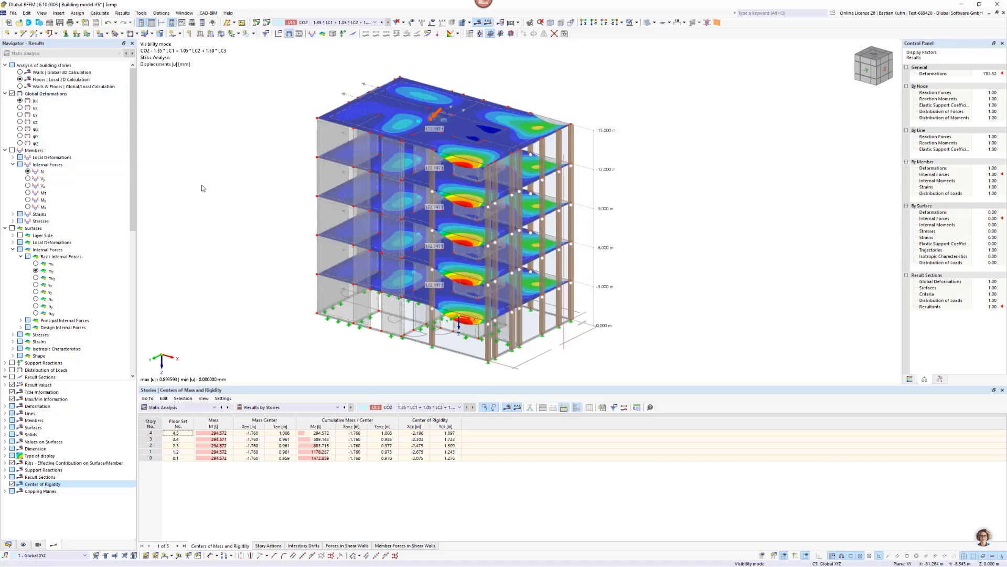
- Examine the global deformations of the floor slabs from the local 2D calculation across all stories
middle_click_drag(463, 176, 532, 141)
scroll(536, 138, "up", 2)
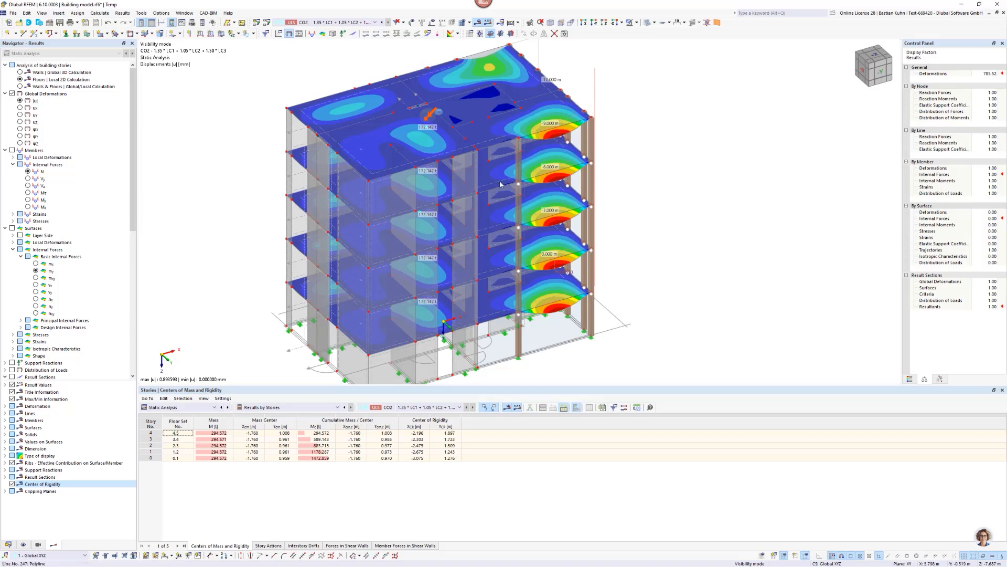
middle_click_drag(534, 126, 501, 167, "ctrl")
scroll(501, 167, "up", 1)
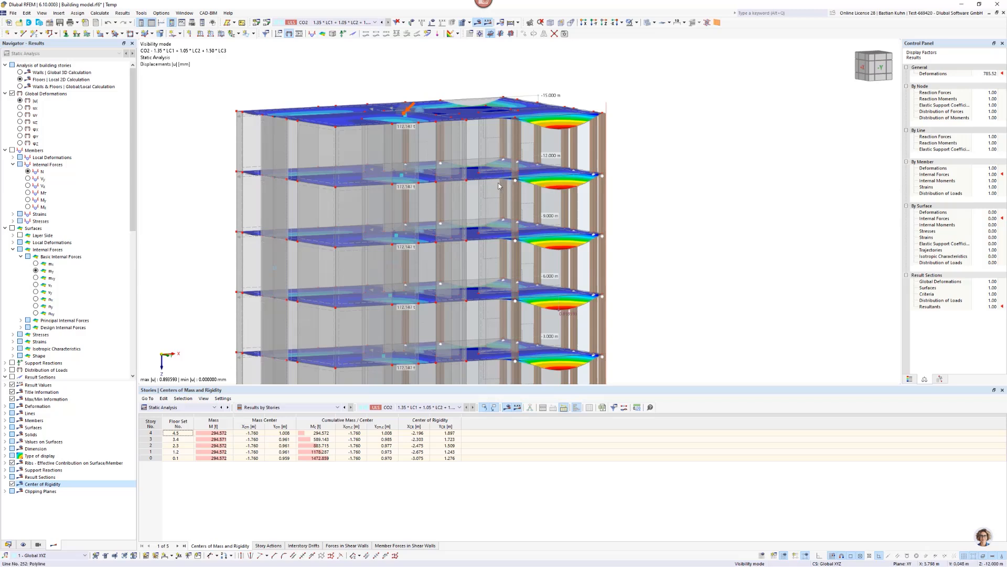
- Compare the combined Walls & Floors | Global/Local Calculation deformations, and return to the Floors | Local 2D Calculation results
left_click(21, 86)
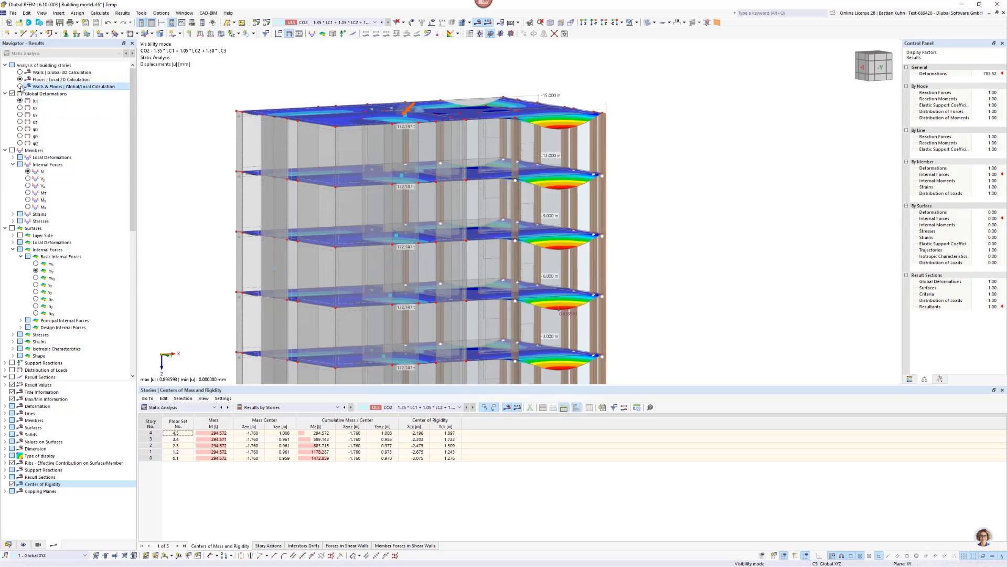
left_click(20, 87)
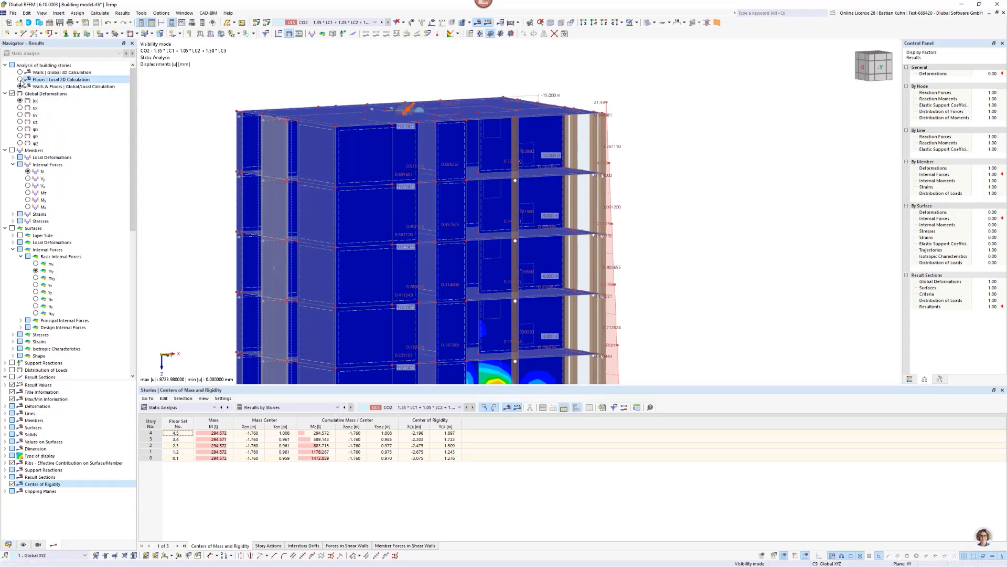
left_click(20, 79)
scroll(361, 225, "down", 5)
middle_click_drag(360, 226, 438, 194)
scroll(493, 202, "up", 2)
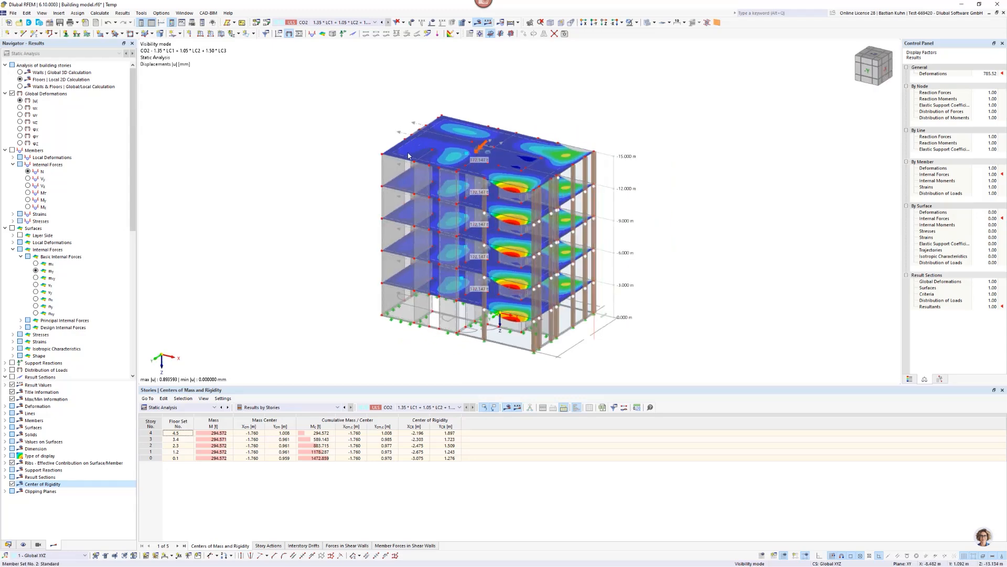
- Open the top floor slab's surface properties, review its load transfer settings, and close them without changes
scroll(405, 148, "up", 4)
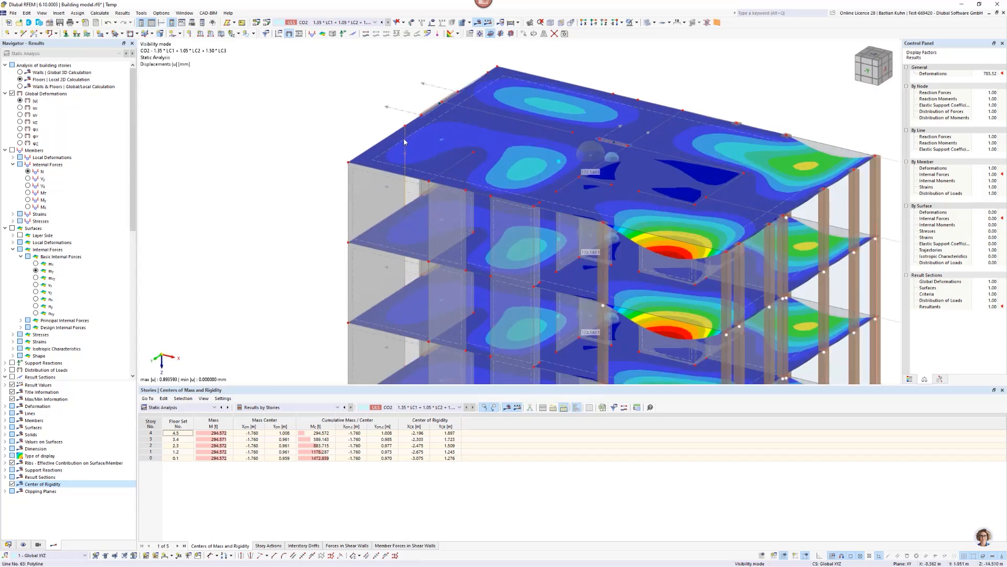
double_click(405, 152)
left_click(718, 135)
double_click(386, 155)
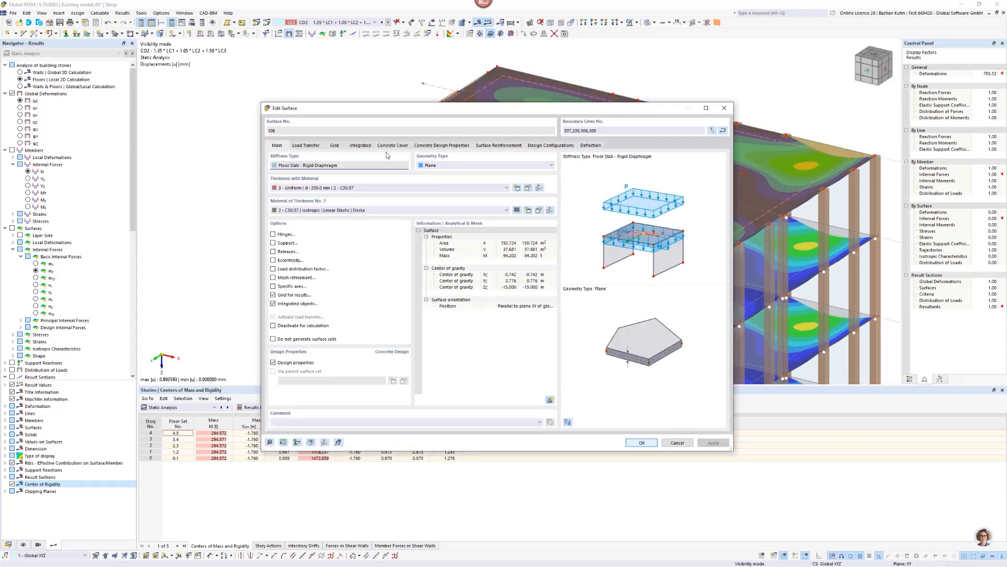
left_click(309, 146)
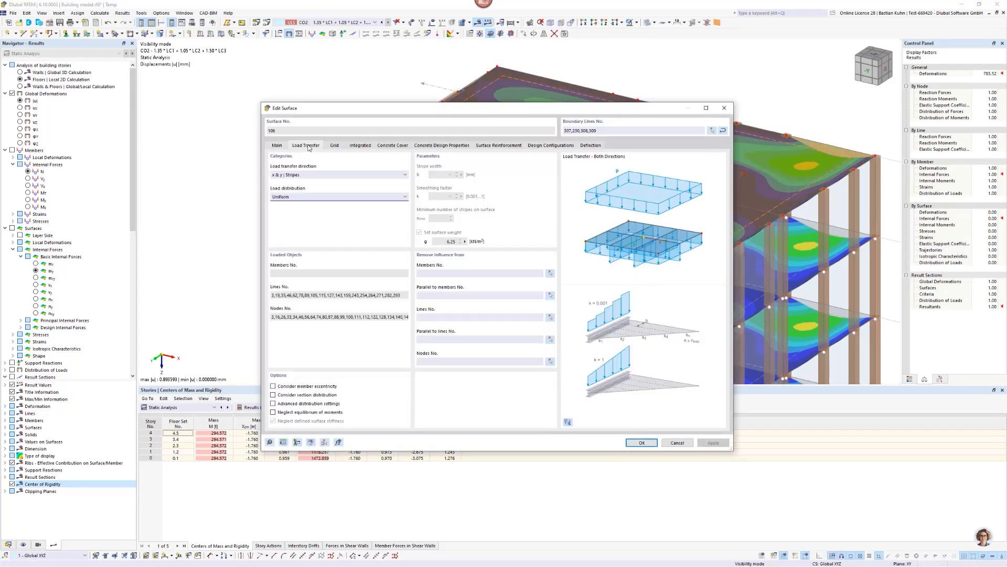
left_click(724, 108)
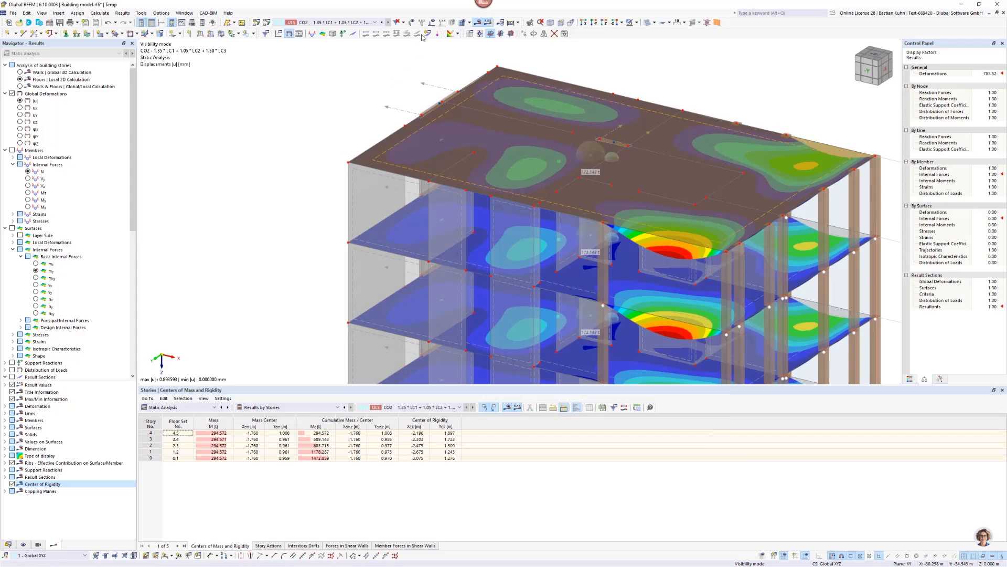
- Switch to load case LC1 Eigengewicht and display its loads on the building model
left_click(375, 22)
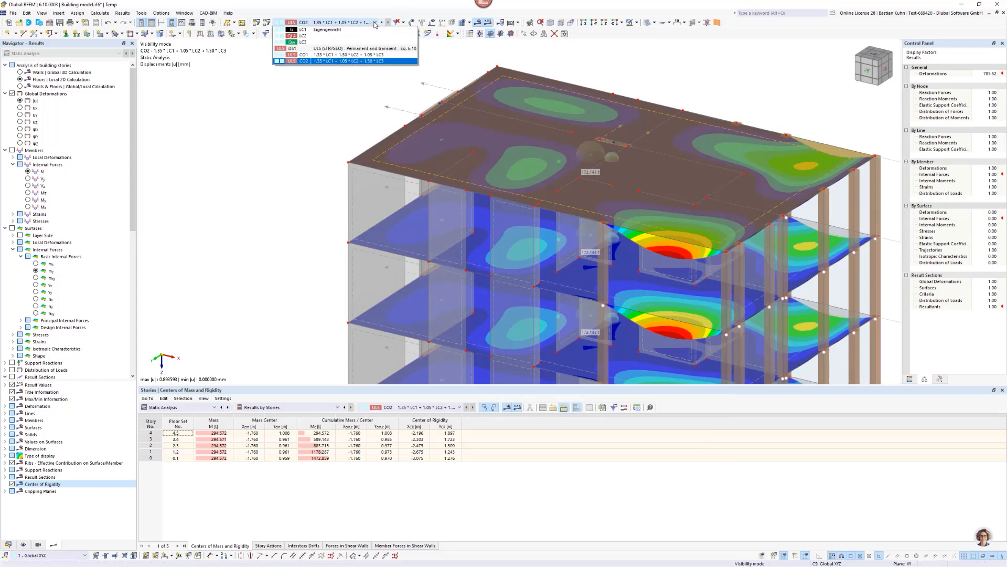
left_click(346, 30)
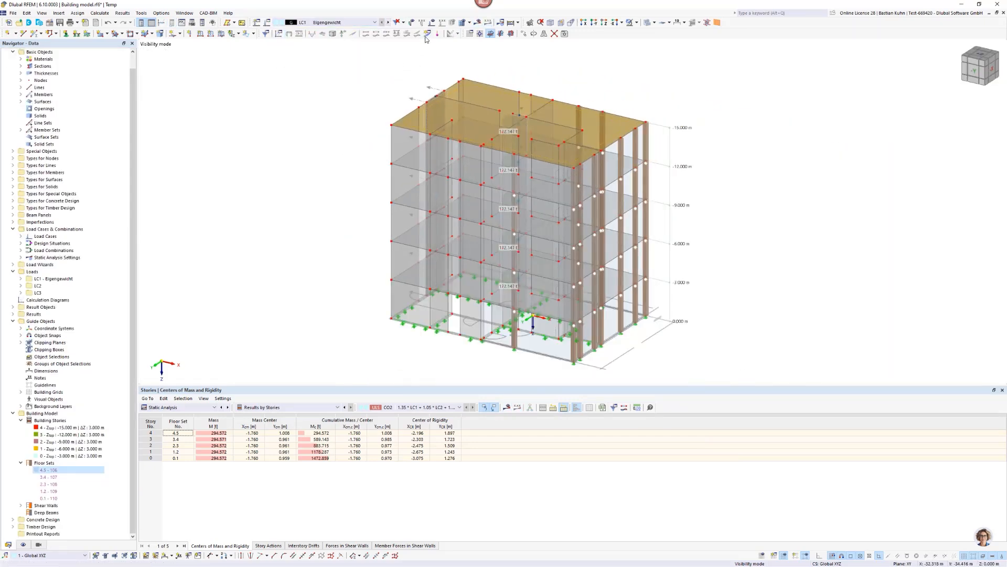
left_click(432, 22)
middle_click_drag(491, 131, 439, 154)
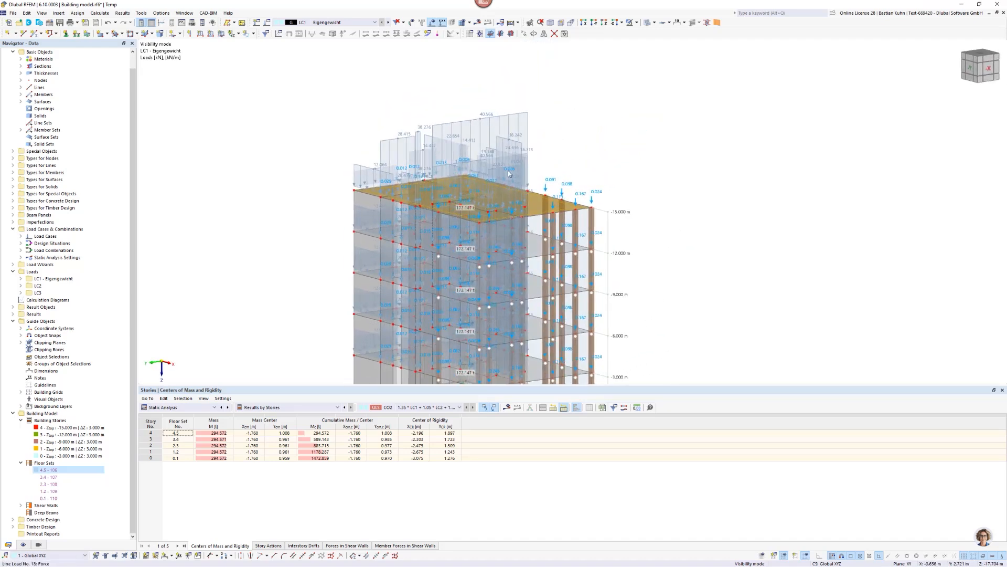
- Hide the loads from distribution surfaces to view the original slab surface loads, and show the distributed loads again
left_click(24, 545)
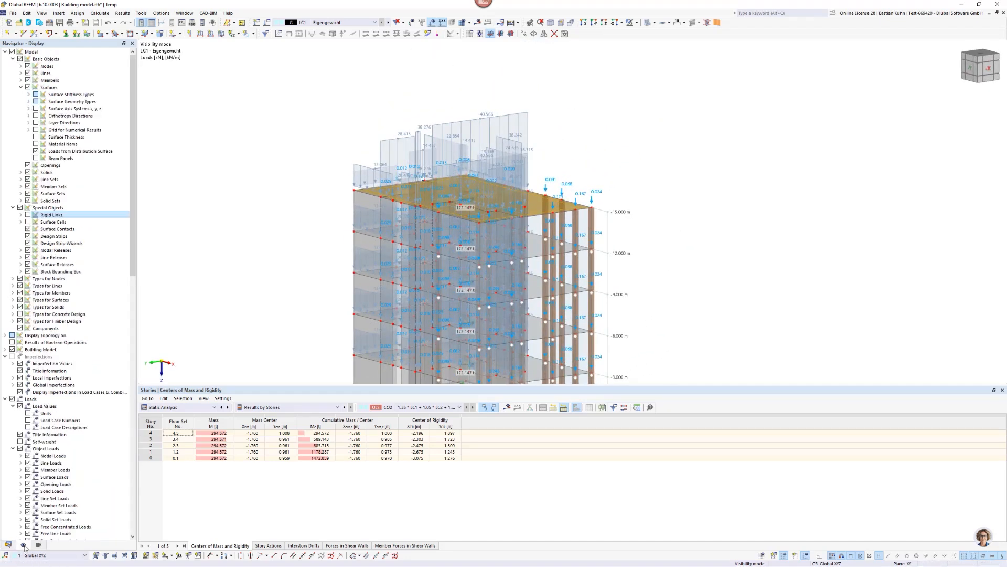
left_click(36, 151)
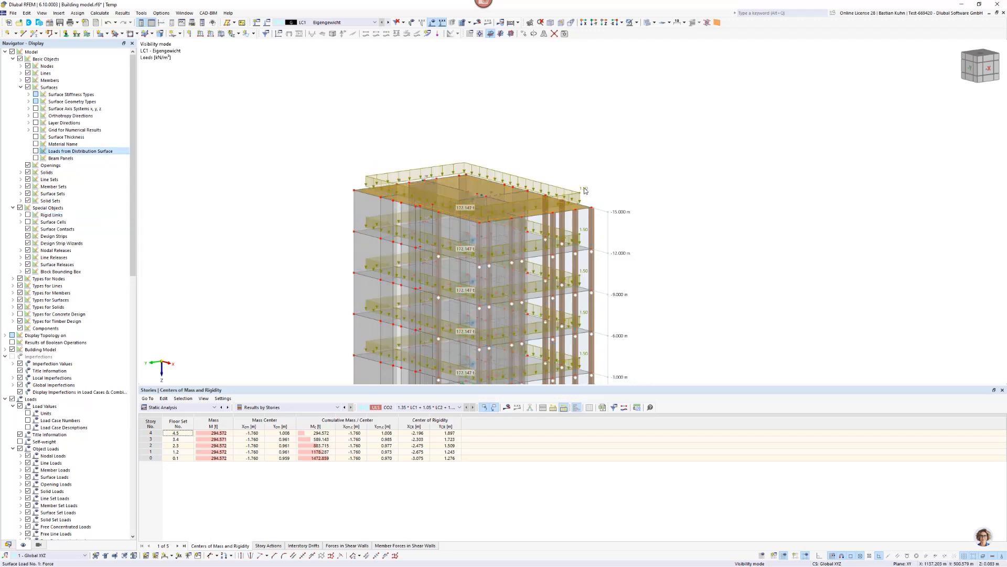
left_click(36, 151)
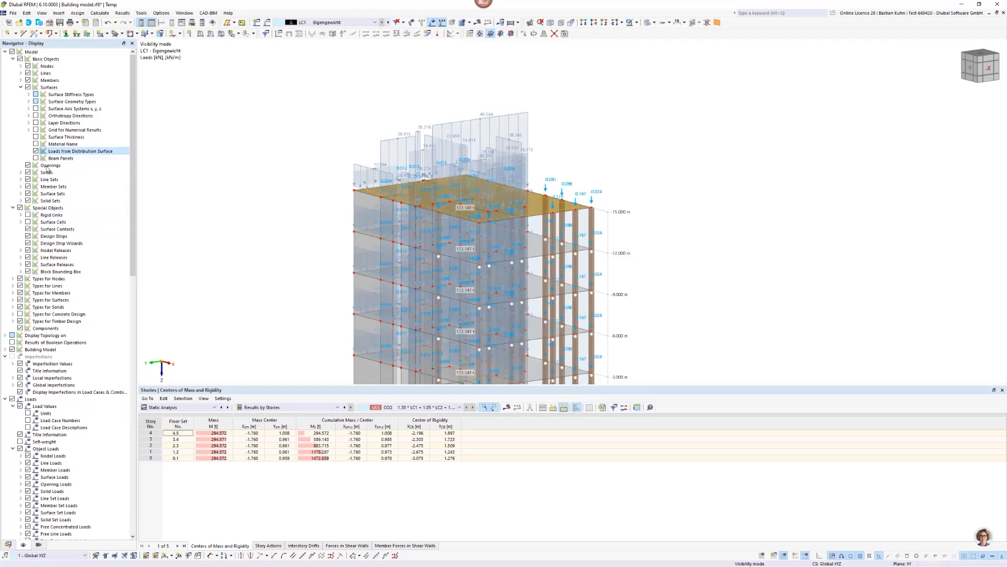
- Examine the slab loads distributed to the walls and columns of the upper stories
scroll(511, 175, "up", 2)
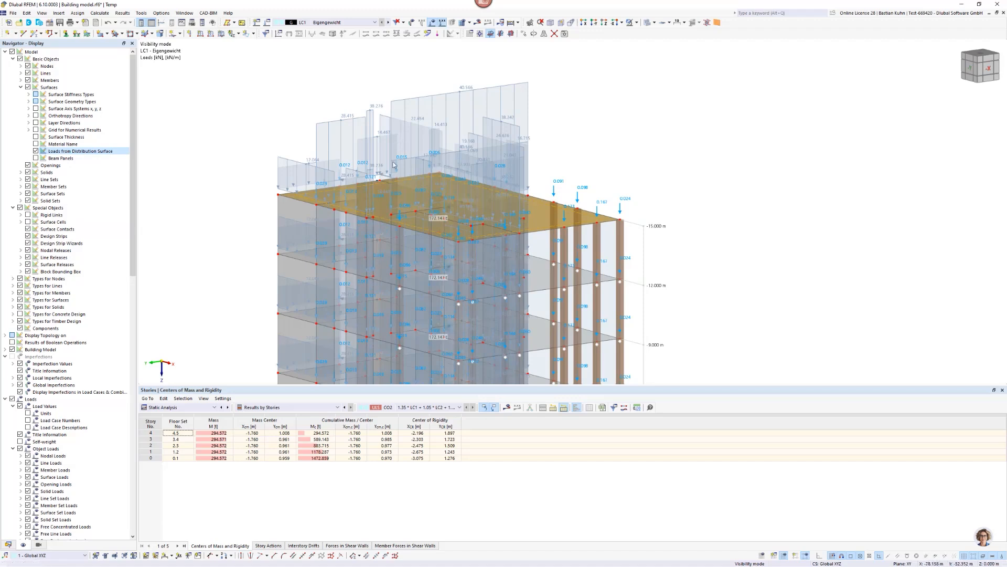
middle_click_drag(452, 187, 451, 167, "ctrl")
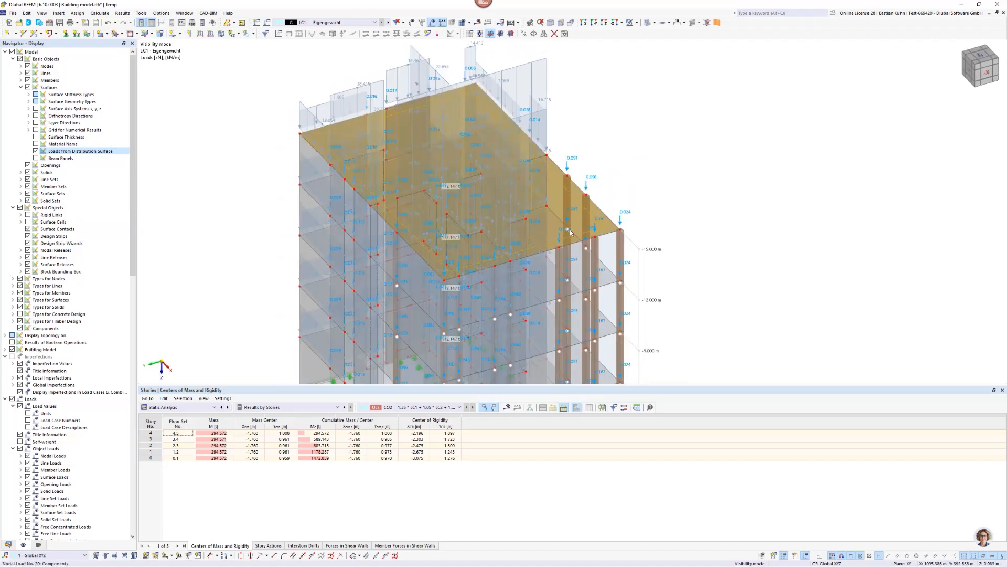
scroll(571, 231, "down", 3)
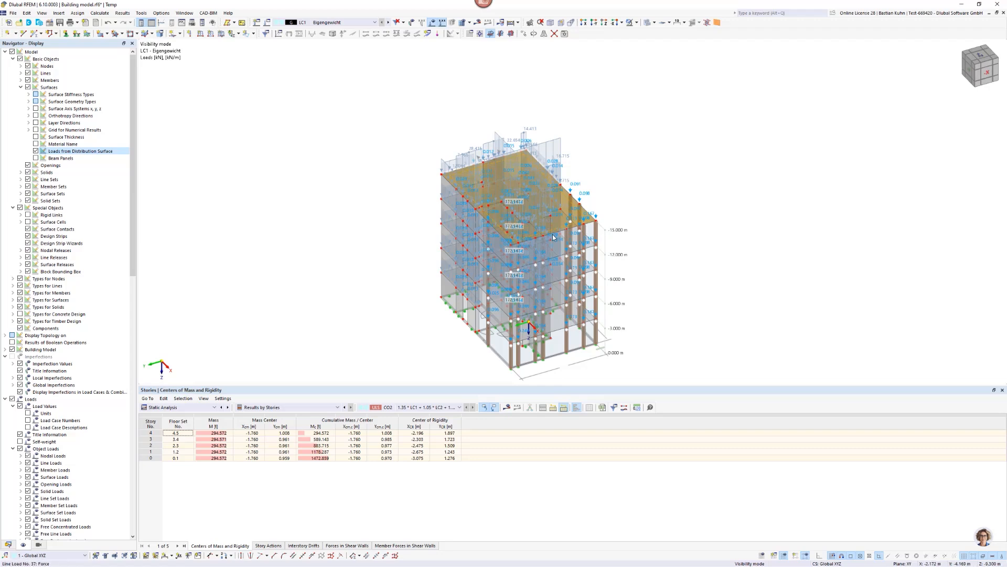
scroll(571, 258, "up", 4)
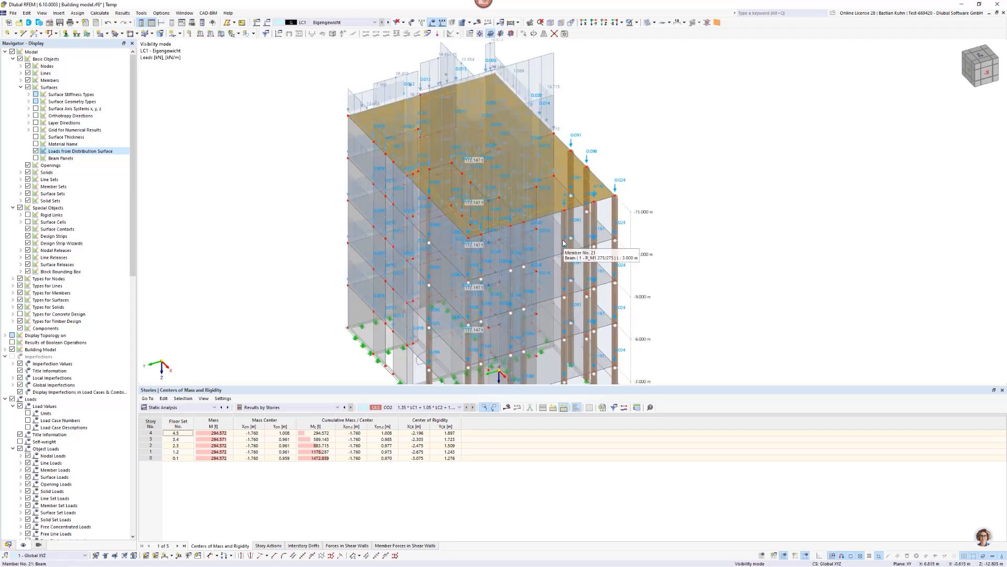
double_click(554, 244)
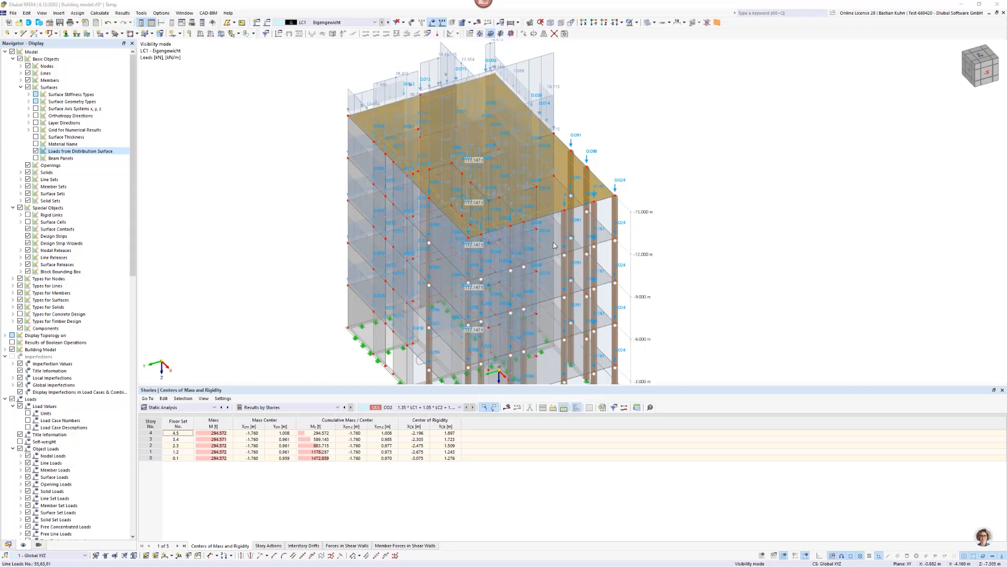
left_click(575, 338)
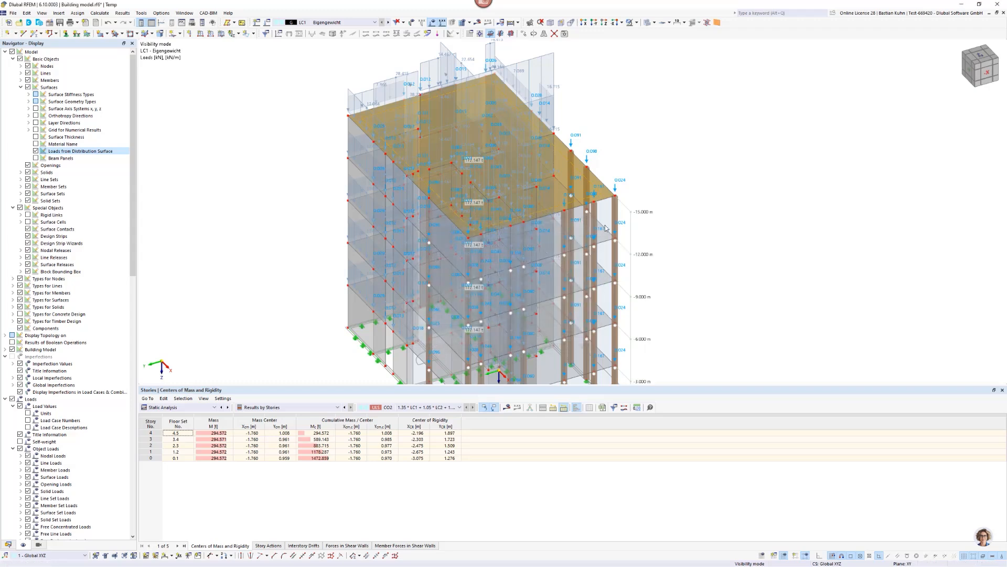
- Add the four lower floor slabs to the selection alongside the top slab
middle_click_drag(595, 224, 519, 205)
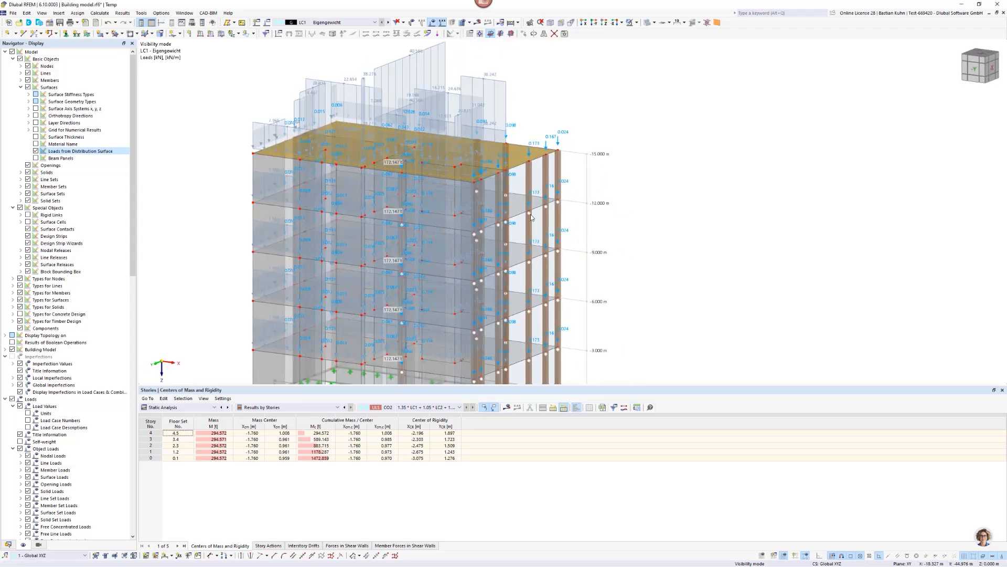
left_click(520, 251, "ctrl")
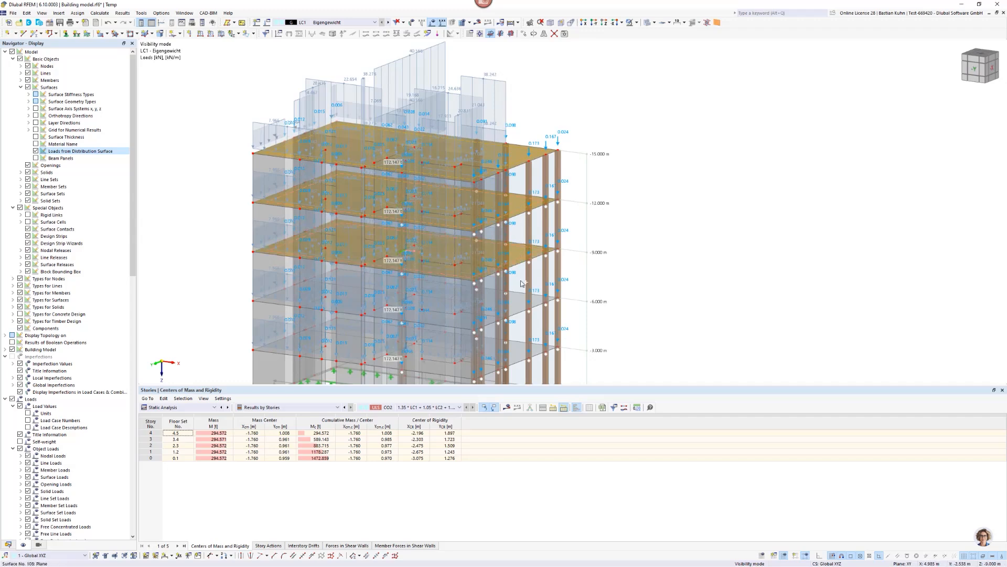
left_click(518, 313, "ctrl")
left_click(518, 351, "ctrl")
scroll(518, 352, "down", 5)
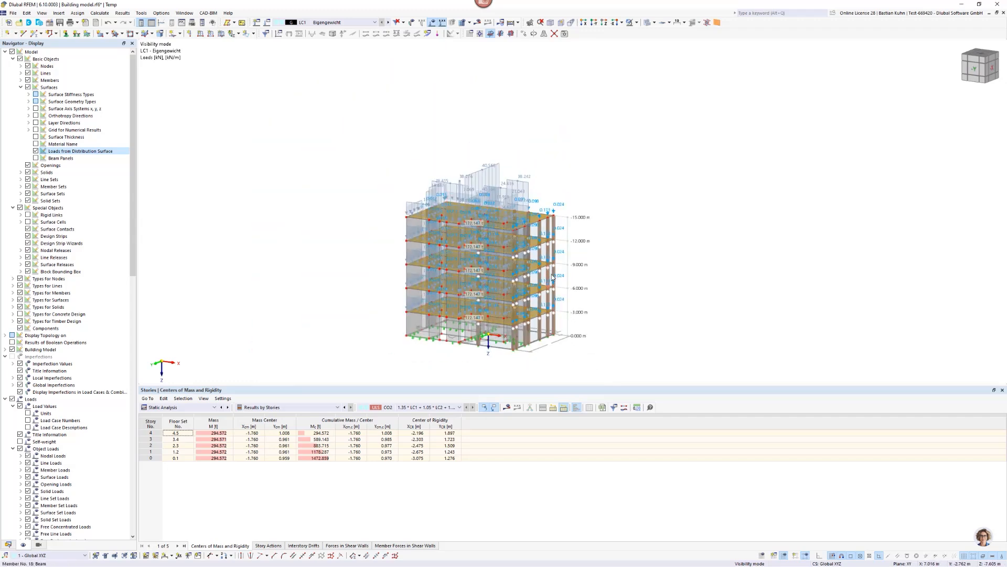
middle_click_drag(551, 272, 555, 241)
scroll(555, 245, "up", 5)
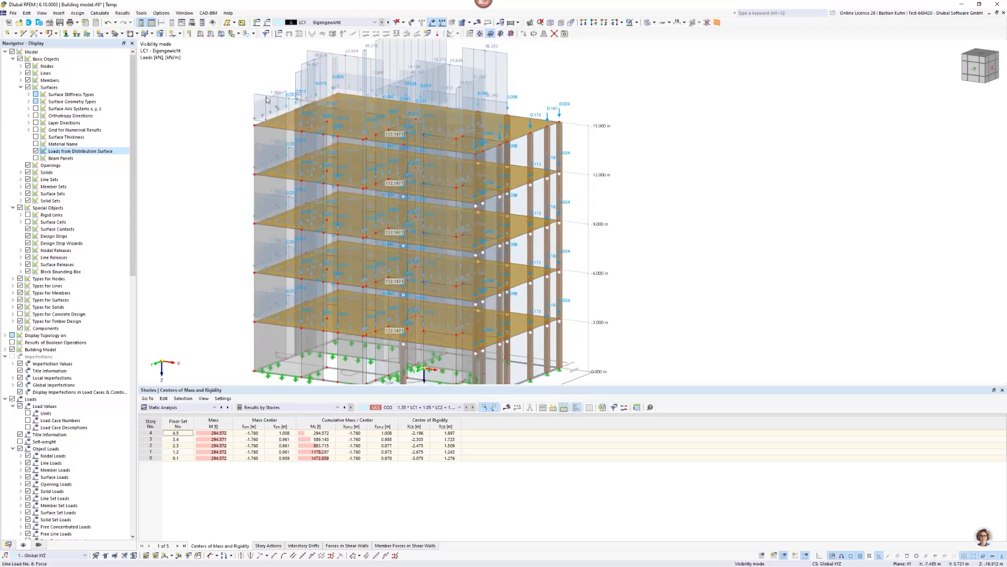
- Set the load transfer direction of the five selected floor slabs to Isotropic | FEA and accept deleting the existing results
mouse_move(279, 95)
mouse_move(482, 142)
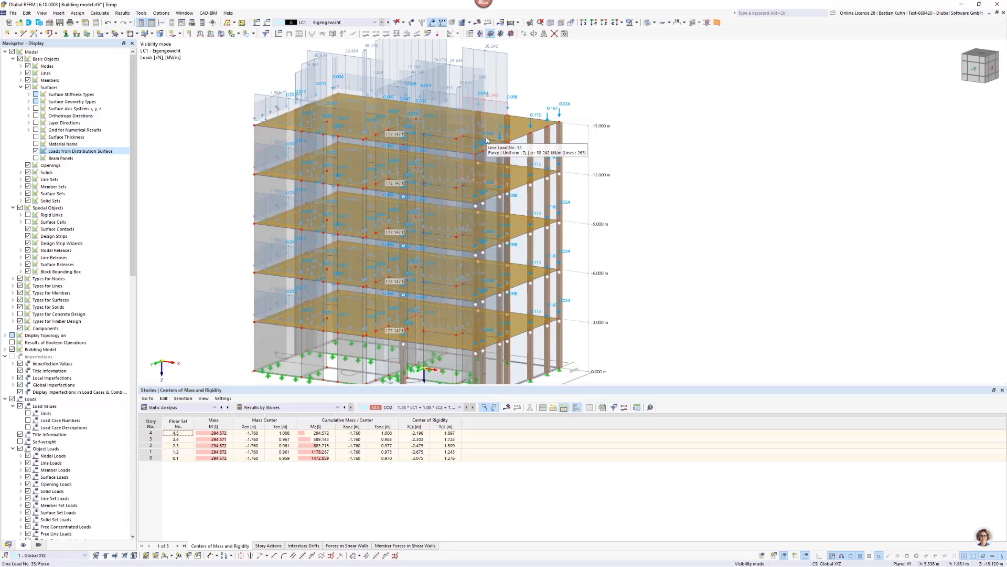
right_click(523, 118)
left_click(550, 136)
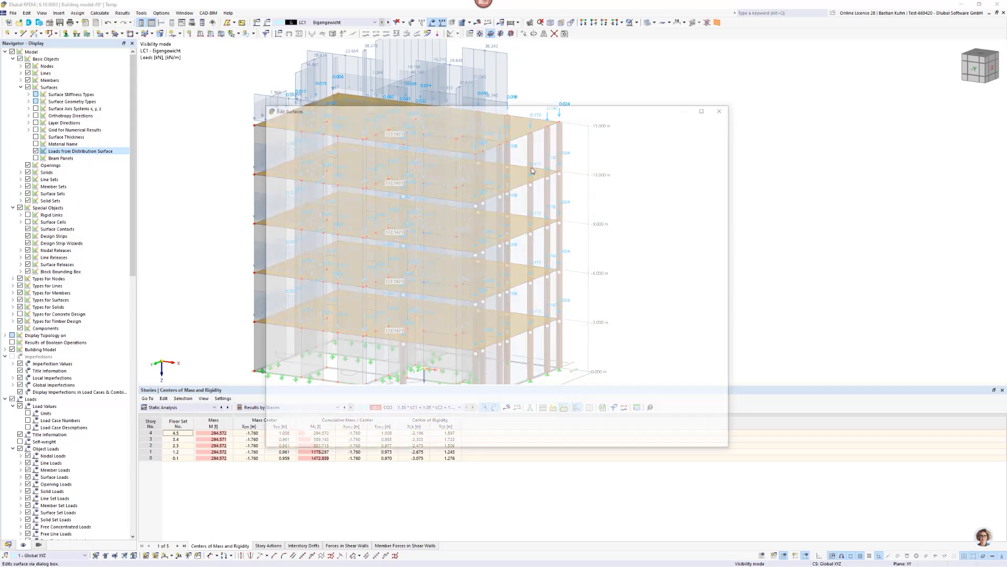
left_click(307, 149)
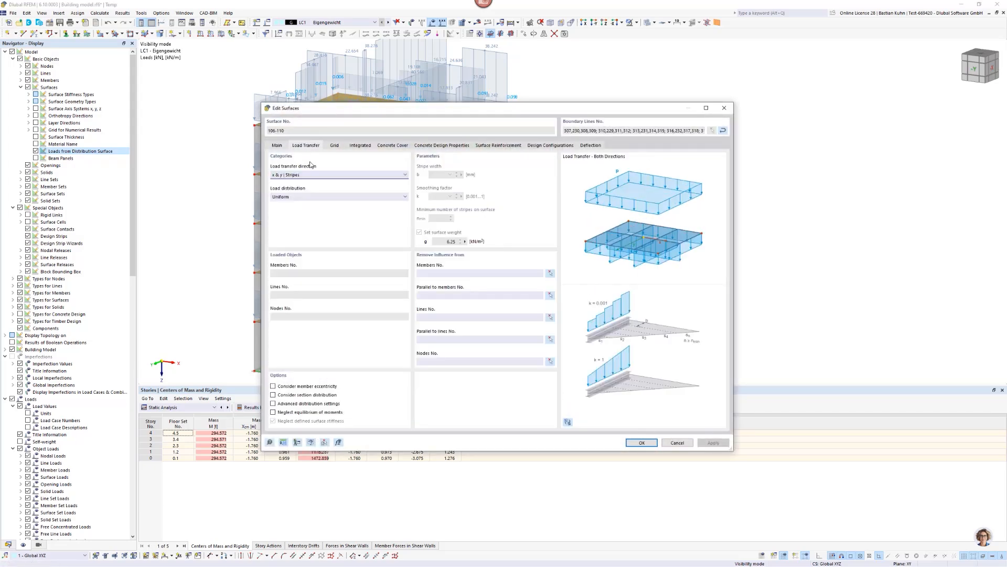
left_click(315, 175)
left_click(318, 200)
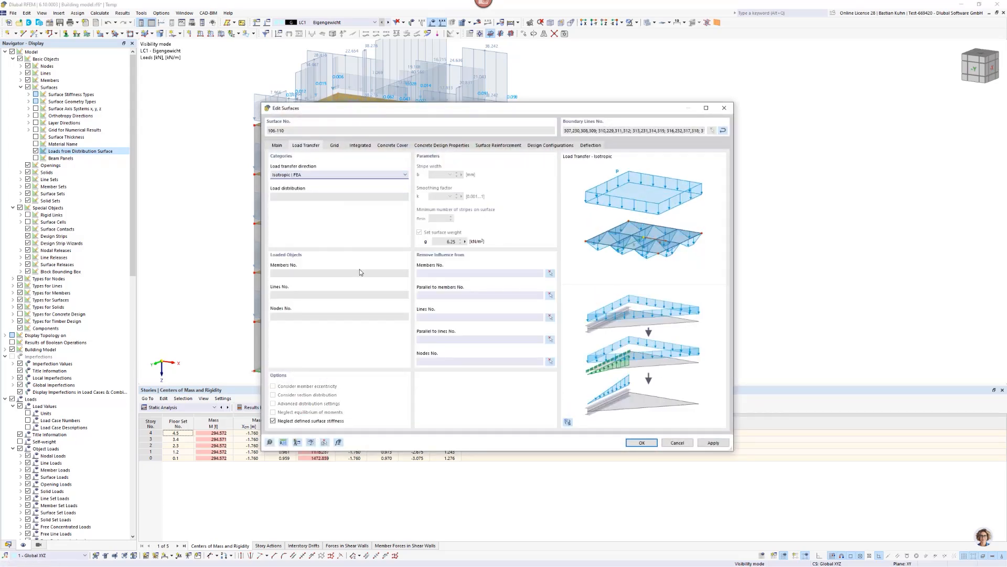
left_click(640, 443)
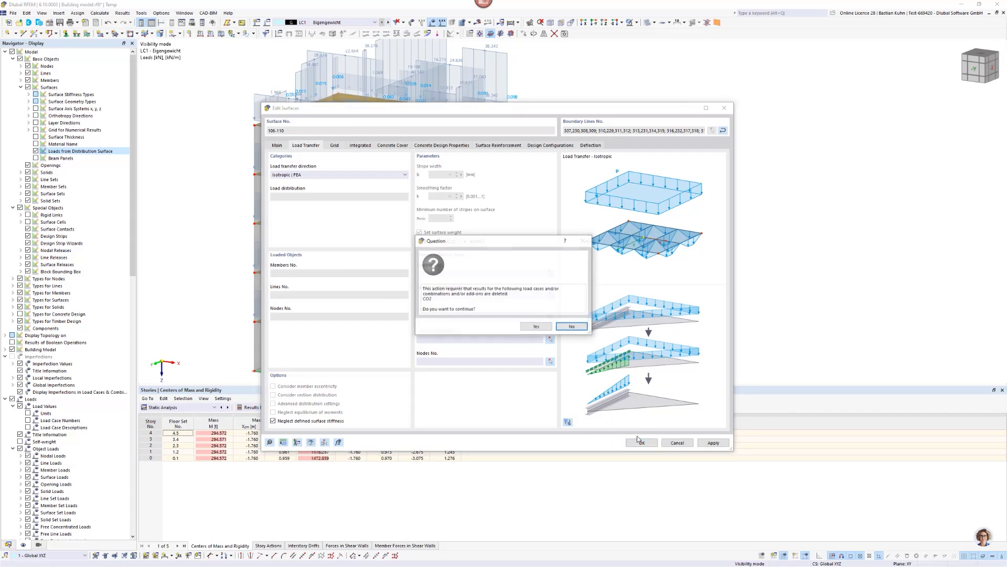
left_click(528, 326)
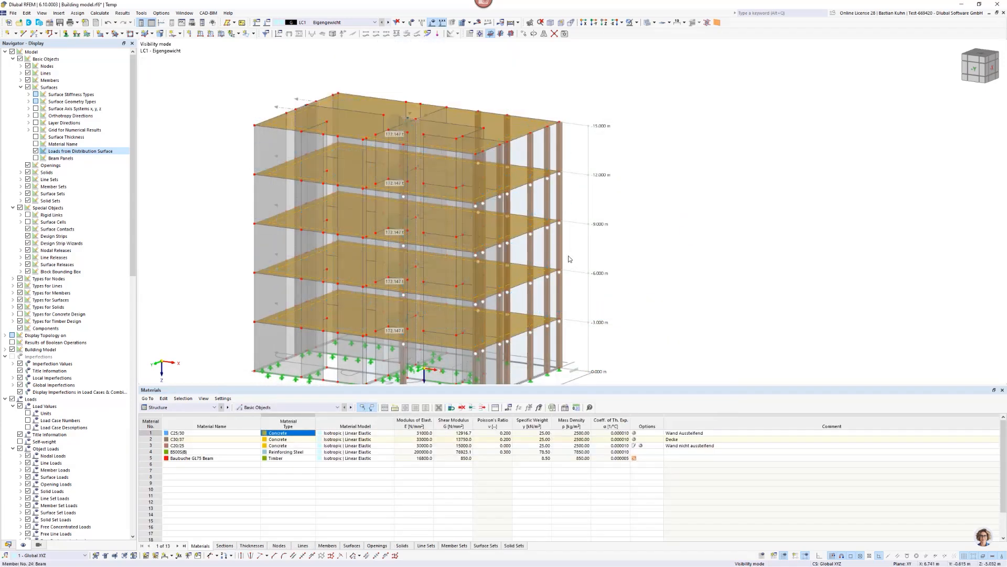
scroll(641, 244, "down", 3)
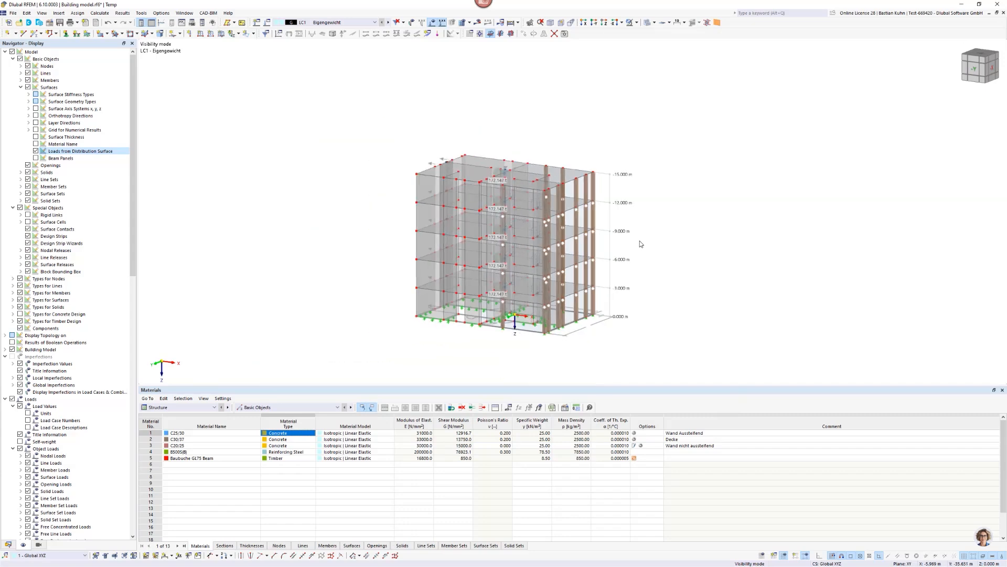
middle_click_drag(642, 244, 480, 246)
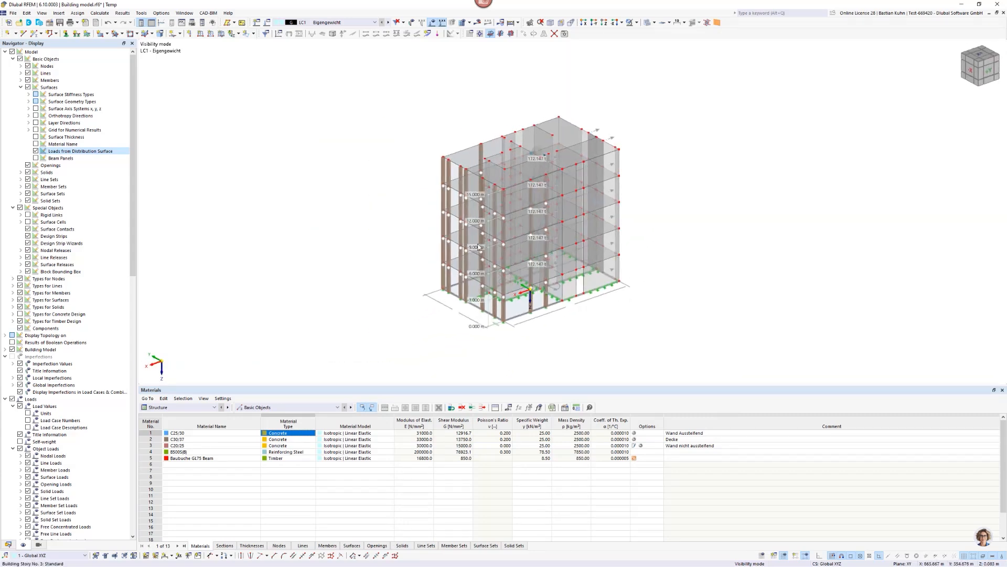
left_click(8, 546)
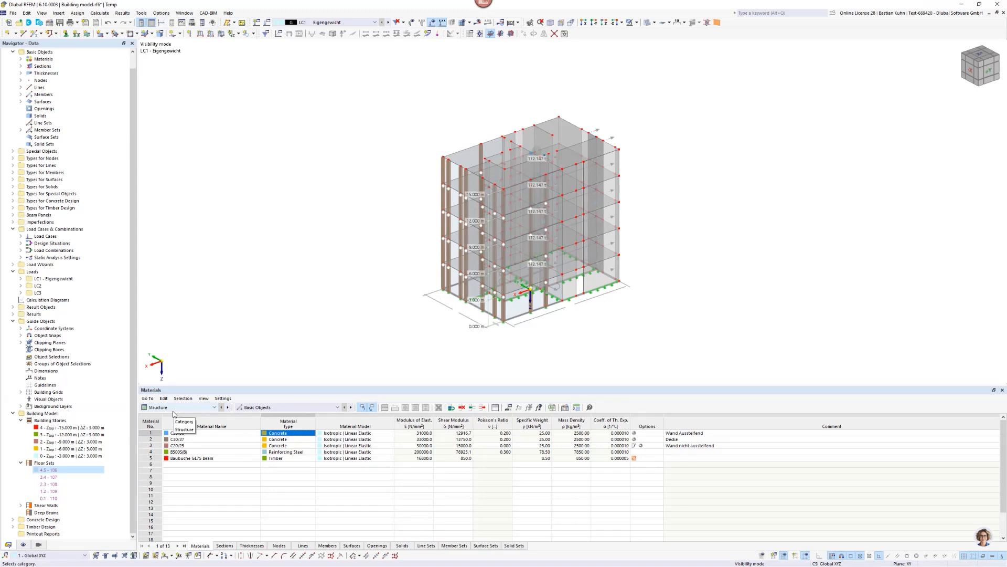
left_click(60, 428)
left_click(63, 456, "shift")
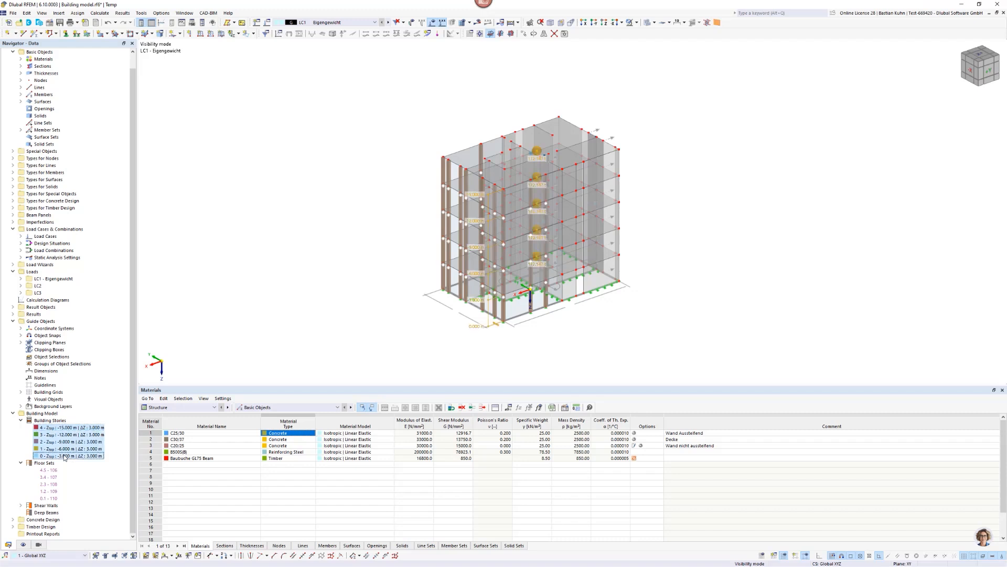
right_click(64, 454)
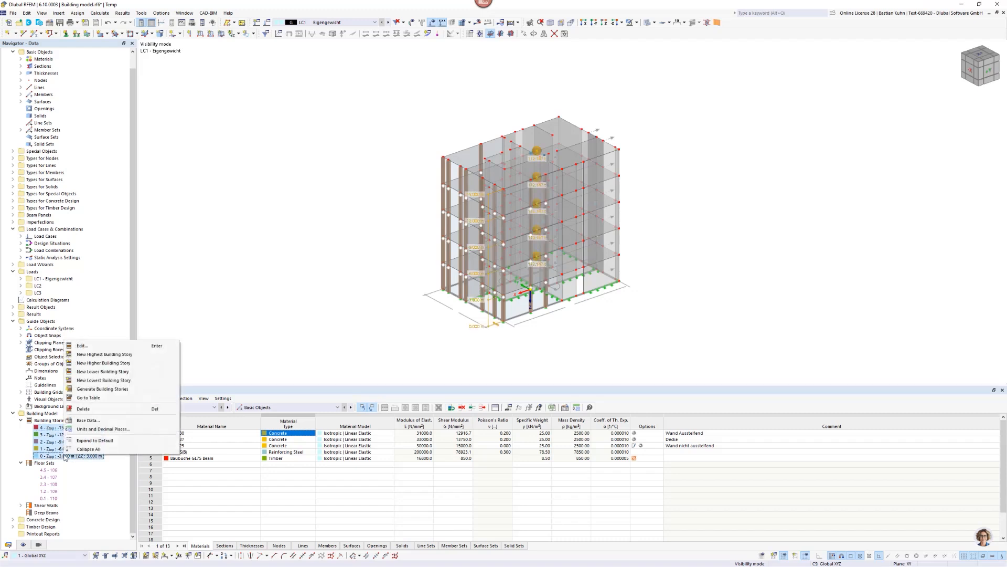
left_click(219, 319)
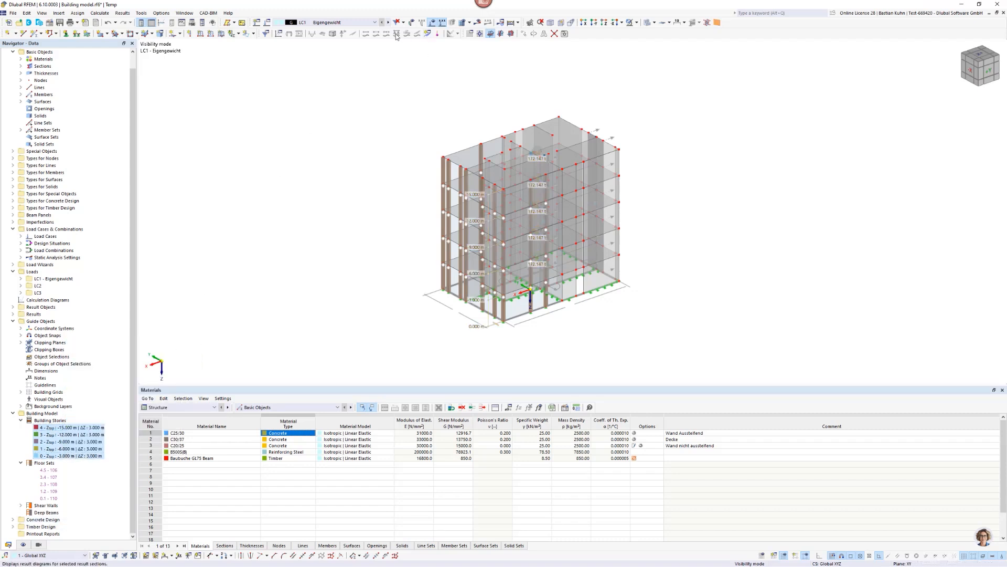
- Switch to load combination CO2 and calculate its results for the changed floor slabs
left_click(375, 22)
left_click(357, 61)
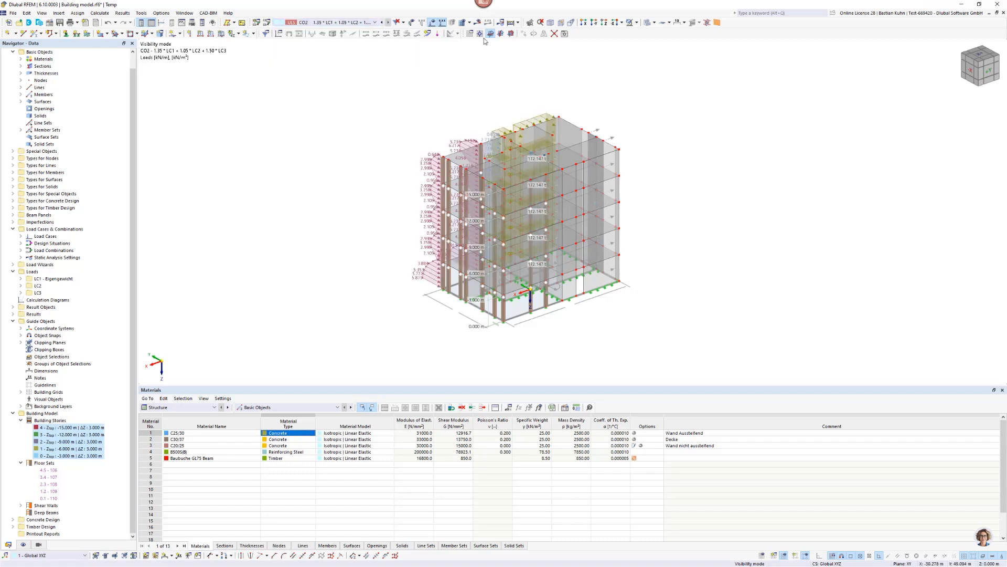
left_click(479, 23)
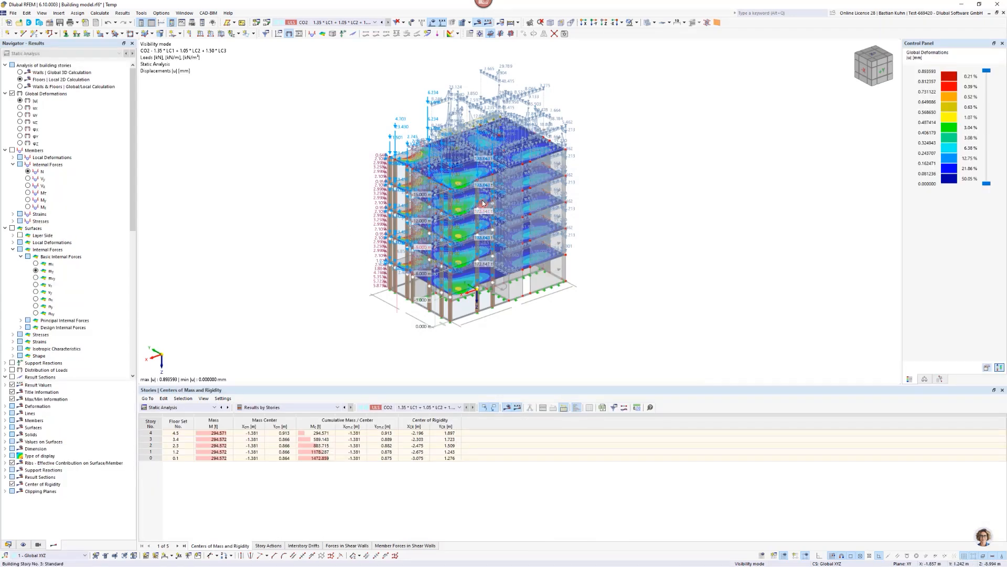
middle_click_drag(482, 200, 587, 173, "ctrl")
scroll(489, 120, "up", 2)
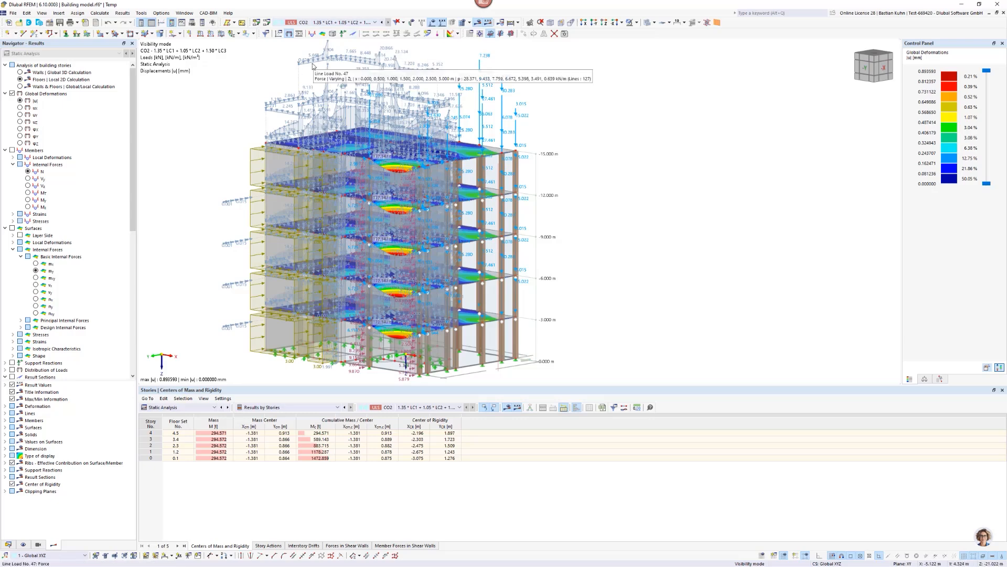
- Display the distributed loads of load case LC1 Eigengewicht and review the top slab's load transfer settings
left_click(356, 24)
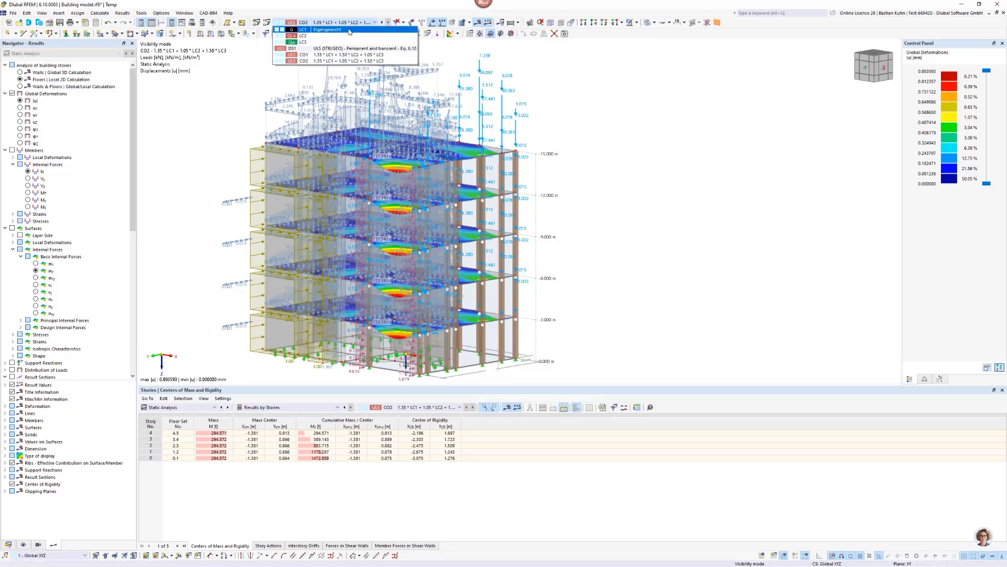
left_click(349, 30)
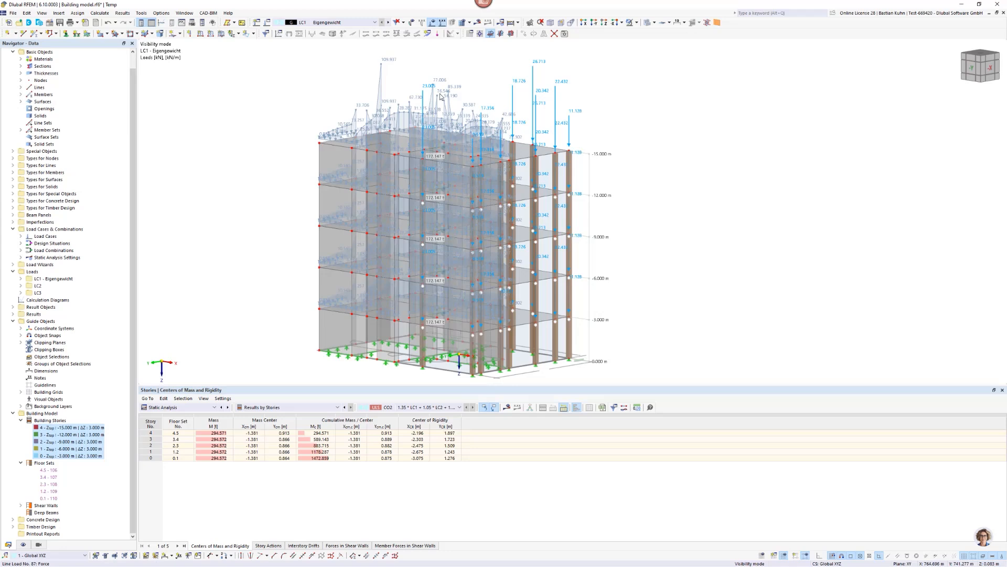
double_click(523, 151)
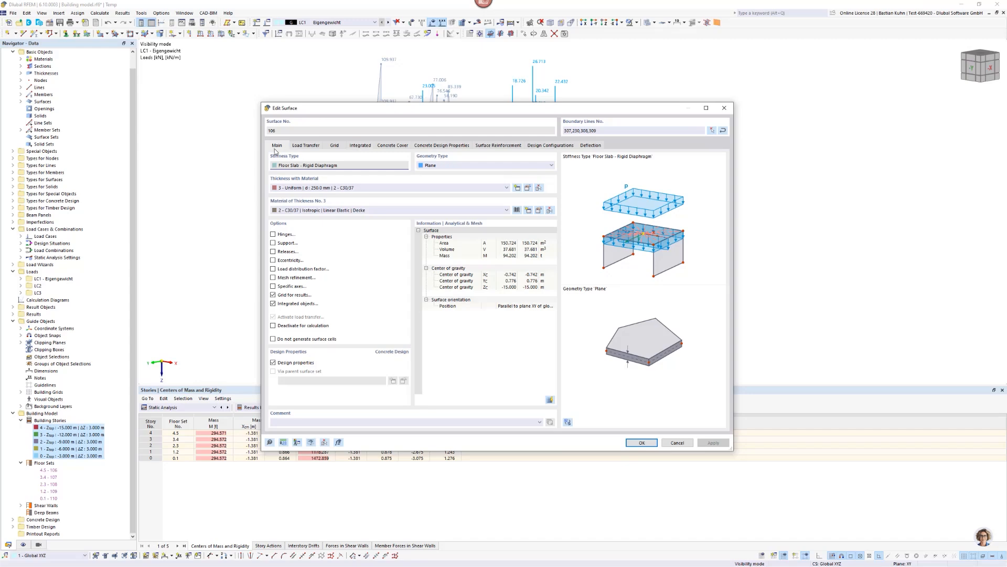
left_click(306, 146)
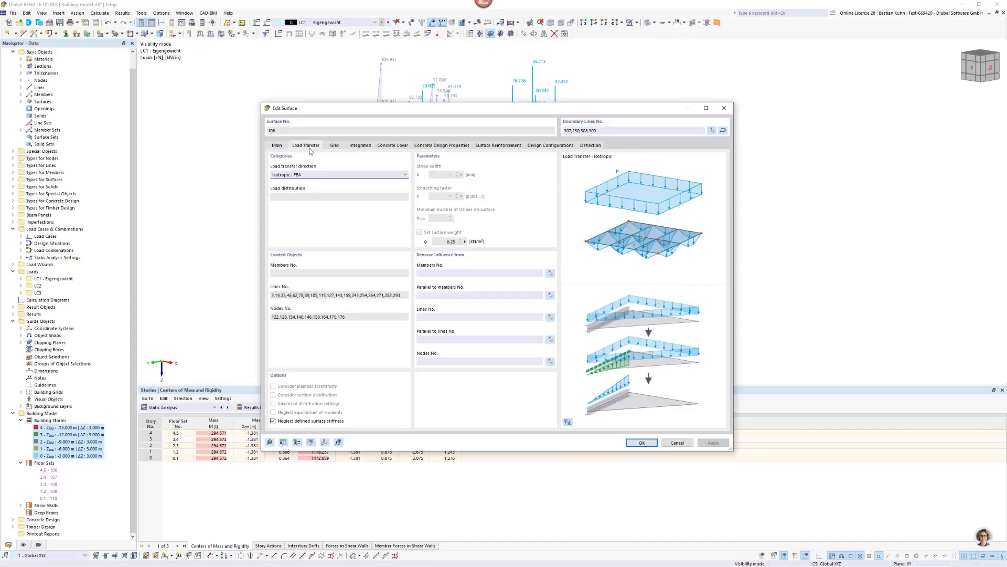
left_click(641, 442)
middle_click_drag(651, 198, 466, 242, "ctrl")
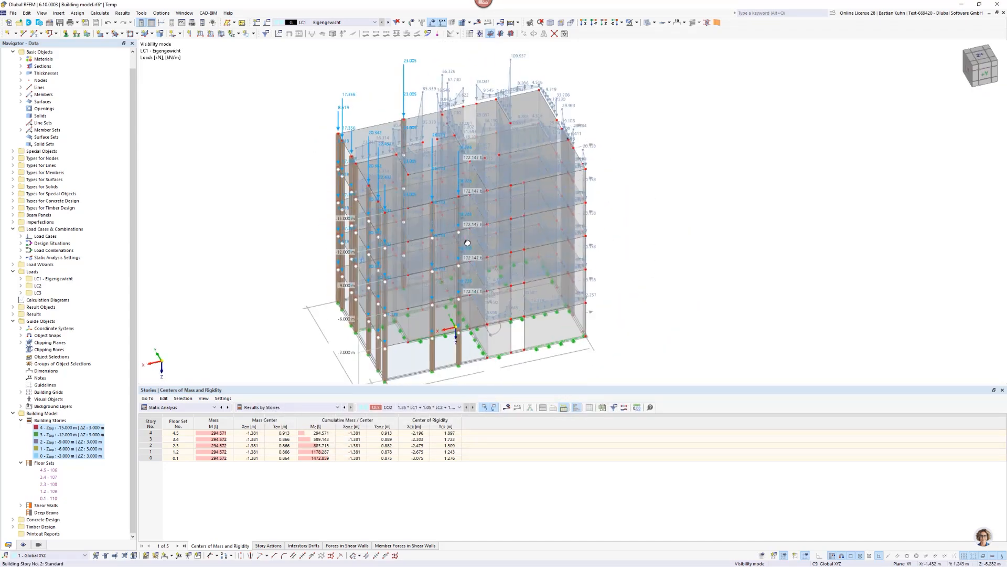
- Return to the CO2 results, view the floors' displacement in X, and go back to the total displacement
left_click(336, 22)
left_click(331, 60)
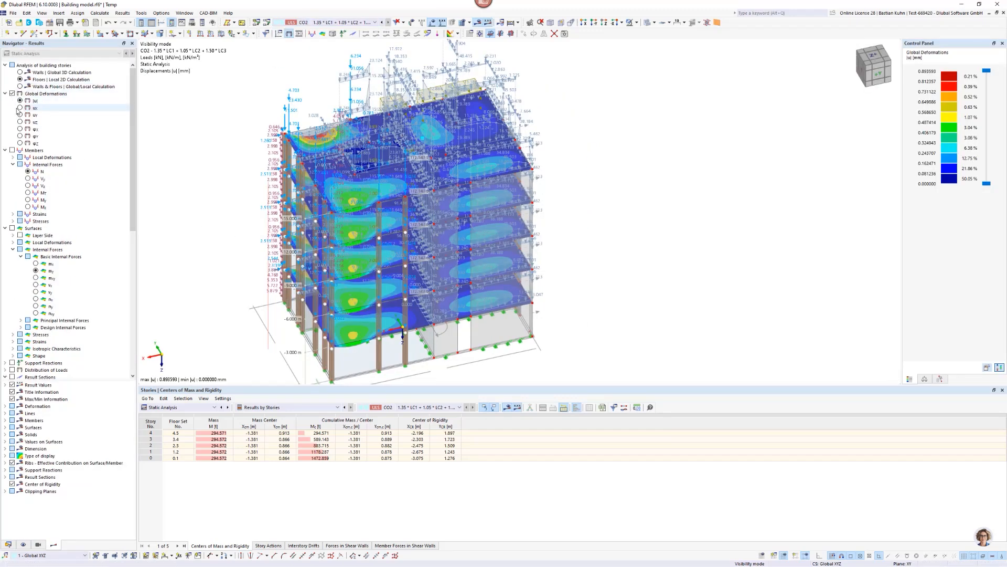
left_click(20, 107)
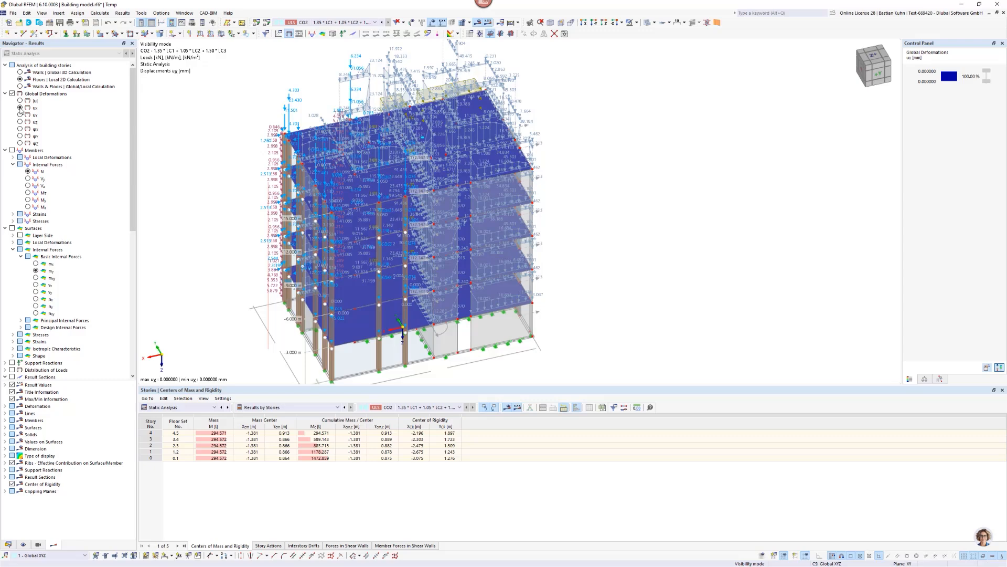
left_click(21, 100)
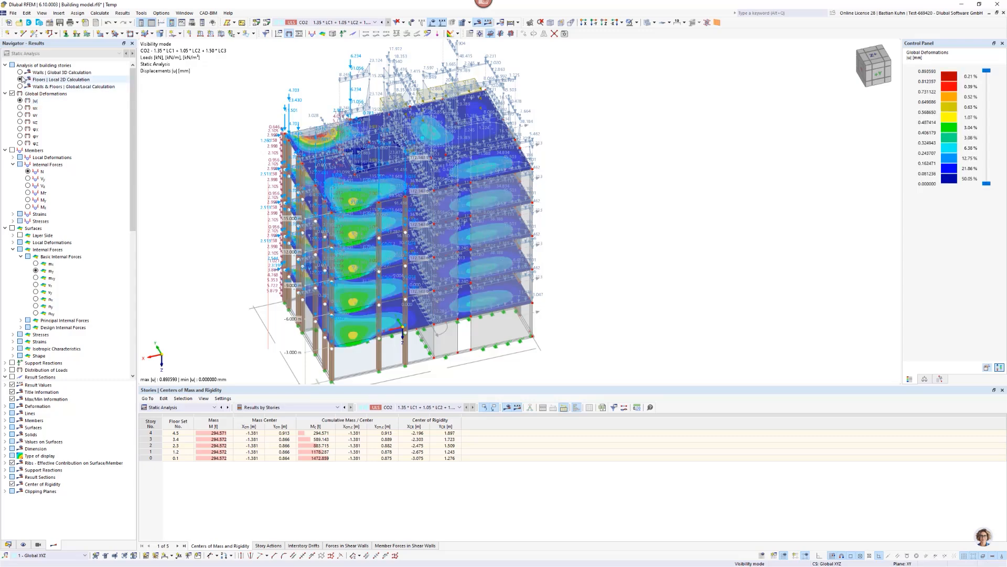
- Display the combined Walls & Floors | Global/Local Calculation results for the building
left_click(20, 73)
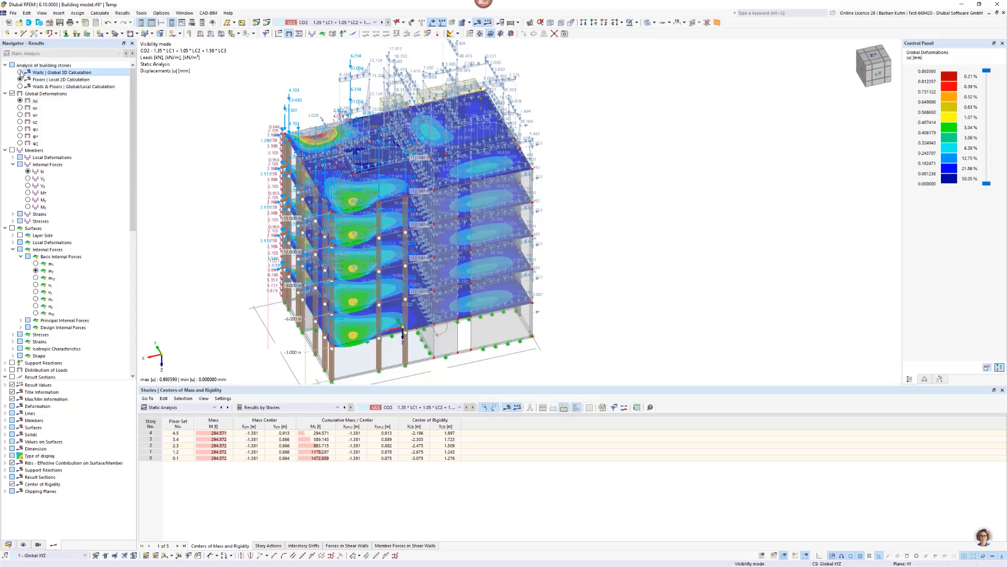
left_click(20, 87)
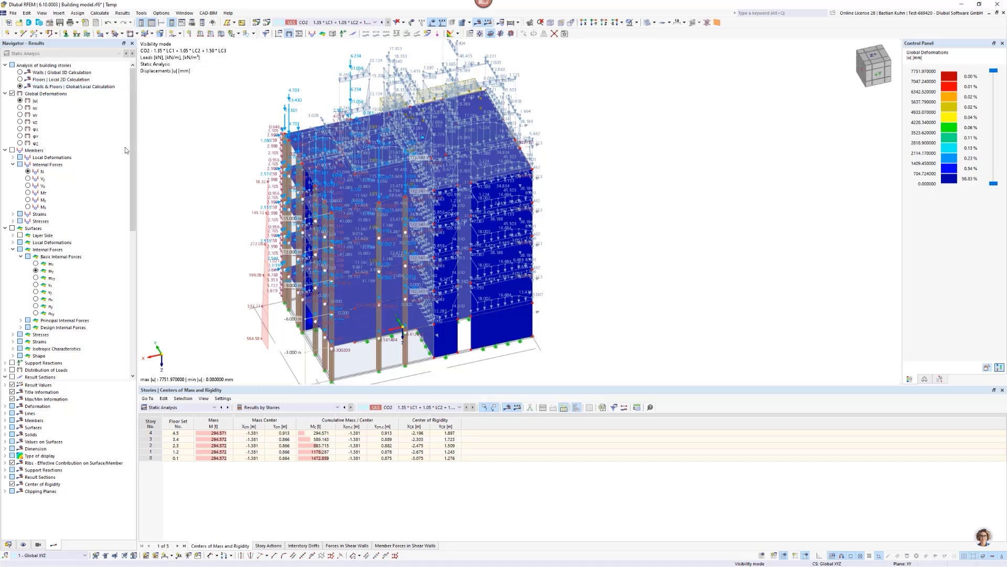
scroll(294, 157, "down", 5)
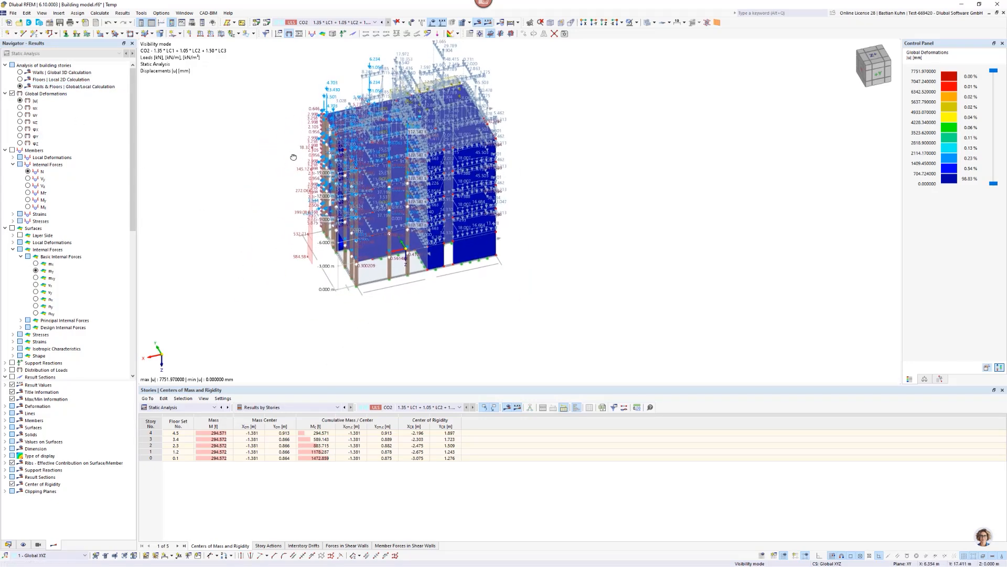
middle_click_drag(293, 156, 300, 140, "ctrl")
- Limit the visible surfaces to include the 200 mm C25/30 walls and the 250 mm C30/37 floor slabs
left_click(39, 545)
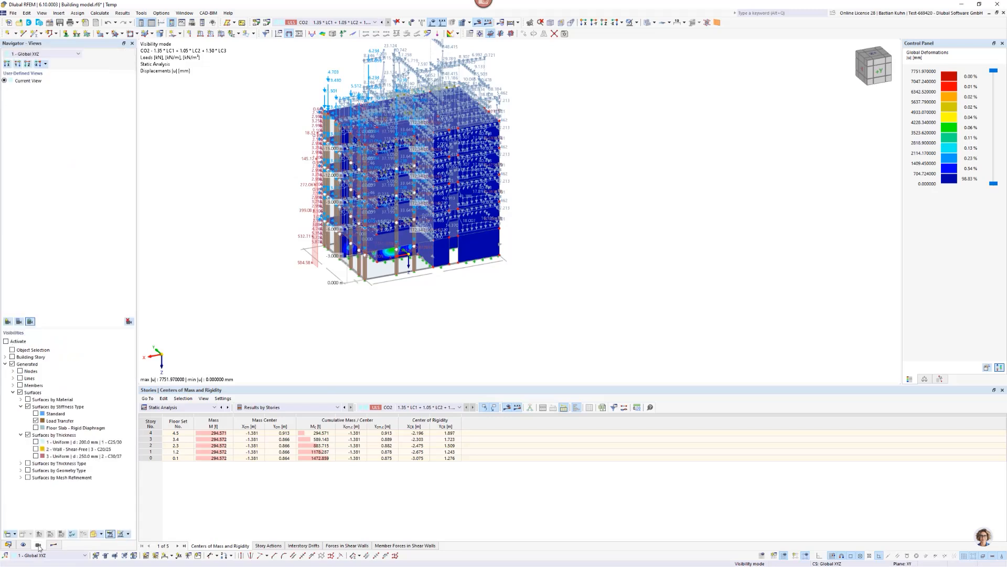
left_click(35, 443)
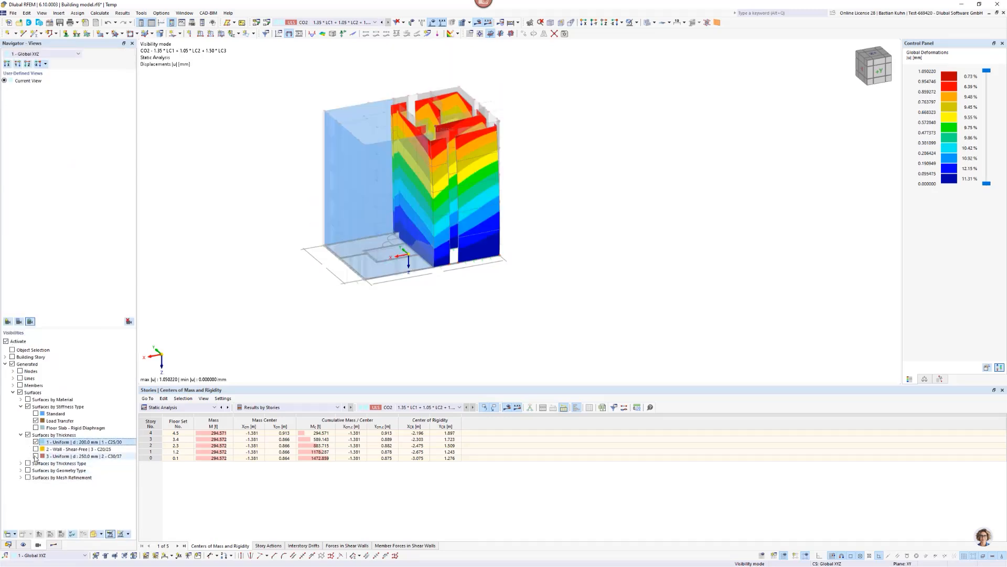
left_click(35, 456)
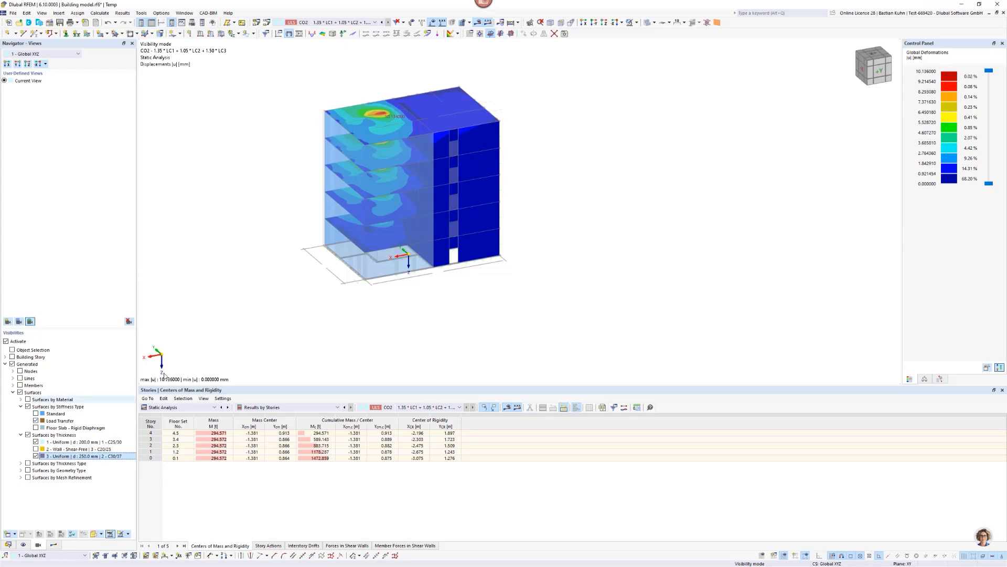
- Examine the combined total displacement of walls and floors, followed by the displacement components in X and Y
left_click(54, 544)
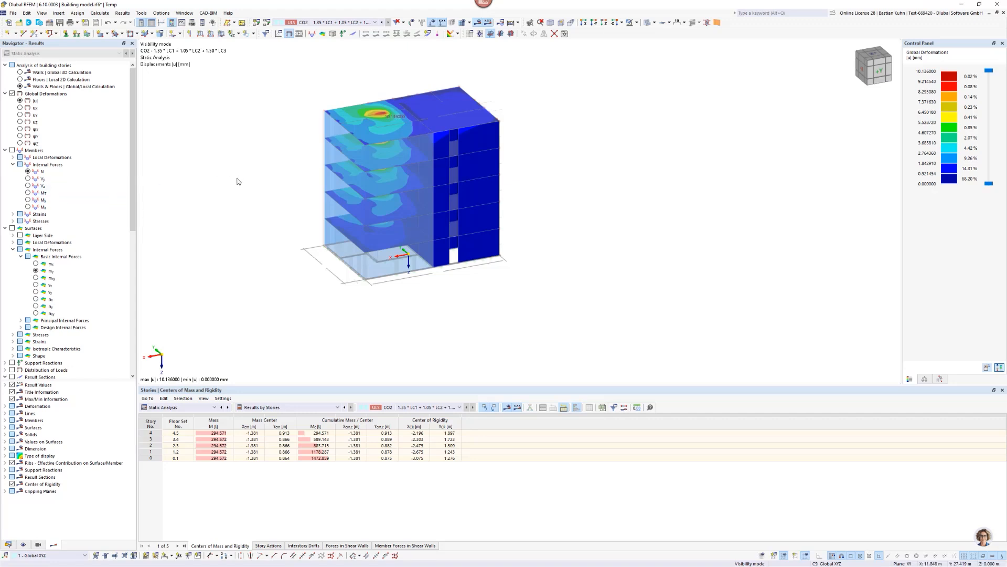
middle_click_drag(288, 162, 432, 122, "ctrl")
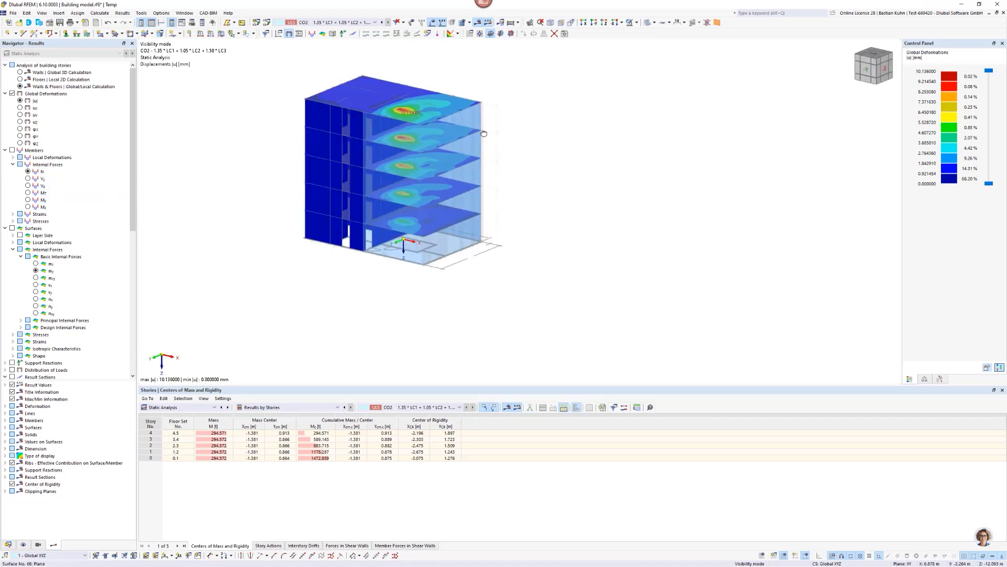
scroll(414, 116, "up", 5)
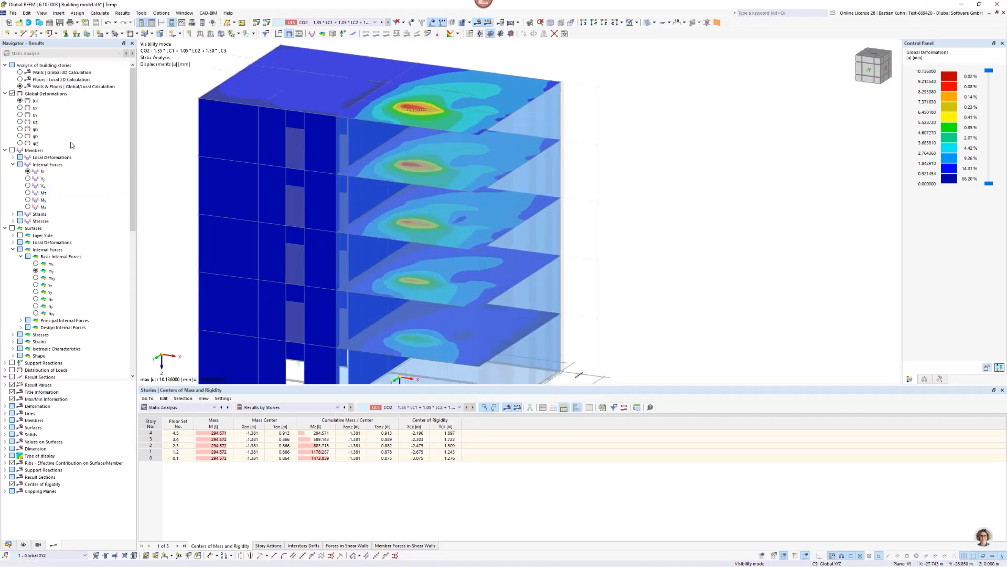
left_click(20, 108)
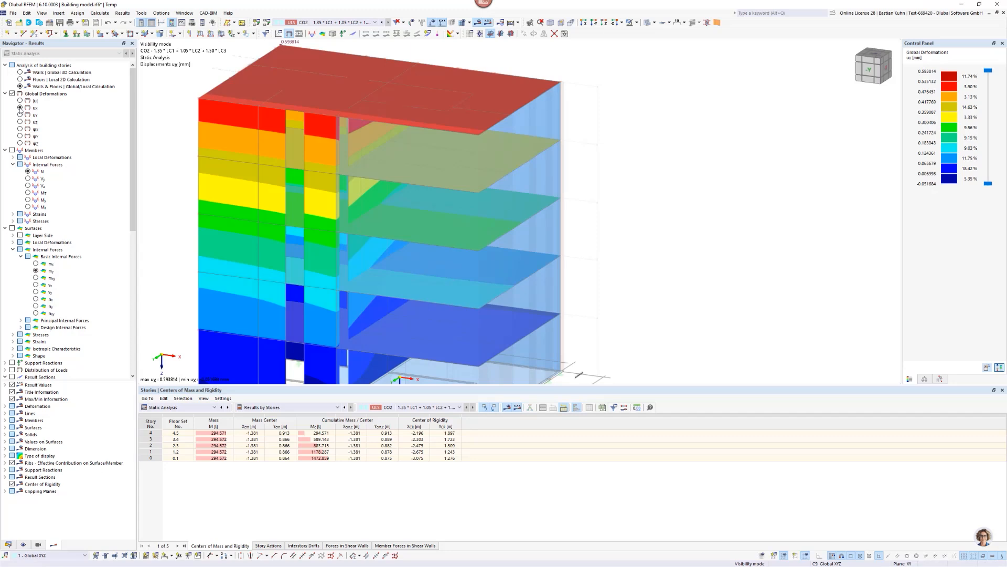
scroll(326, 112, "down", 3)
middle_click_drag(326, 112, 371, 107, "ctrl")
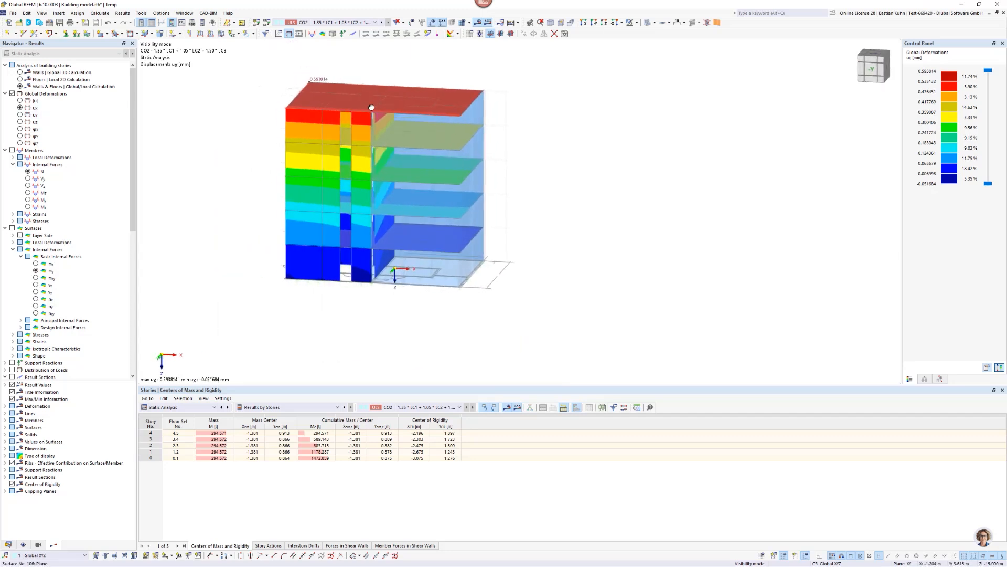
left_click(20, 115)
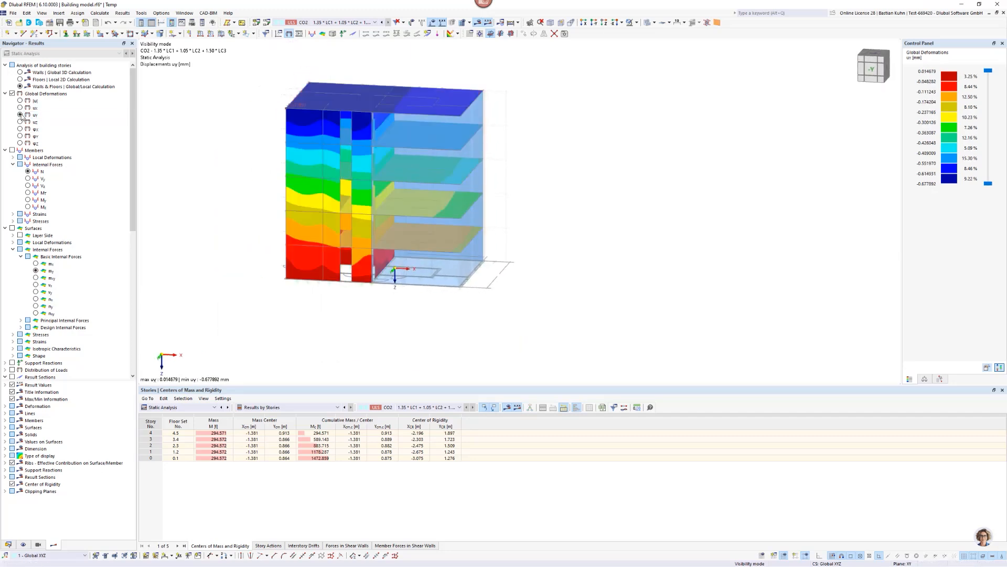
- Set the display factor for deformations to 1024 and inspect the building's deformed shape from an oblique view
middle_click_drag(410, 144, 304, 163, "ctrl")
right_click(303, 163)
left_click(236, 111)
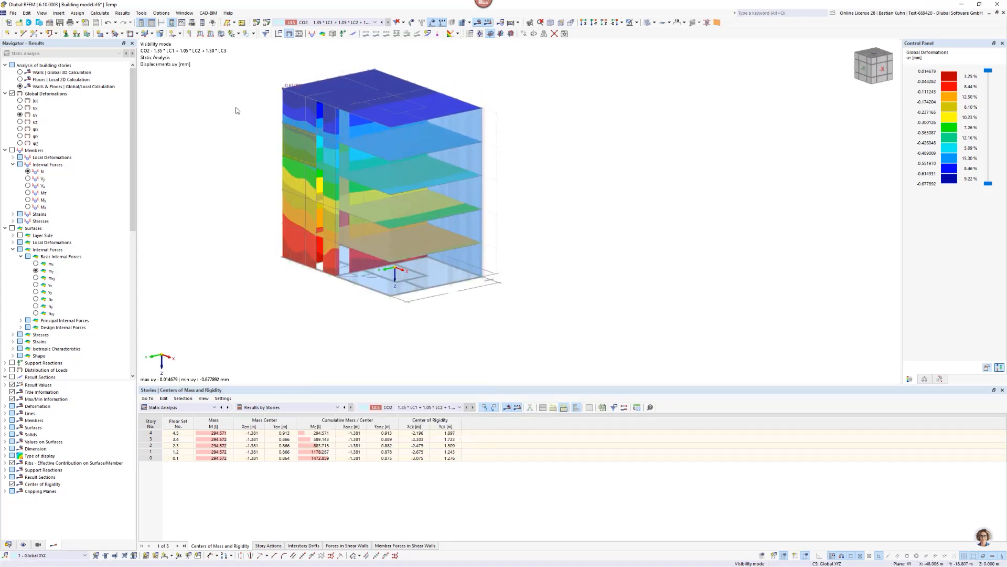
scroll(297, 89, "up", 4)
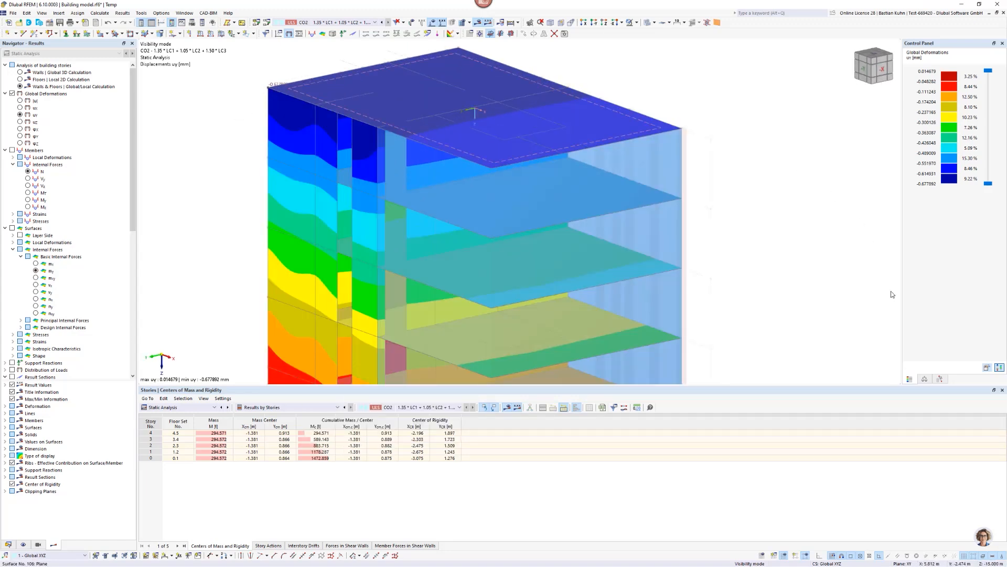
left_click(924, 379)
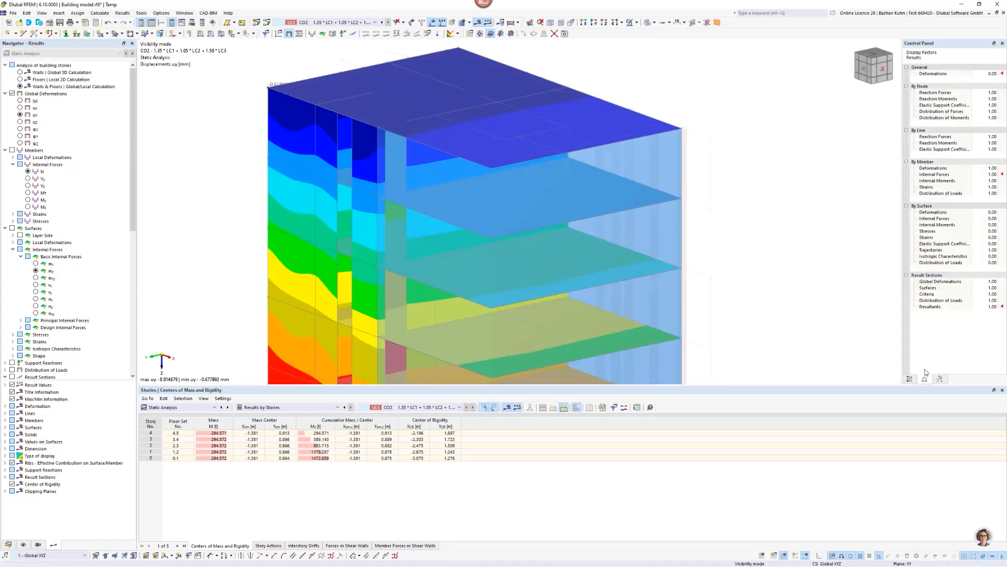
left_click(989, 74)
left_click(996, 72)
left_click_drag(997, 74, 996, 74)
scroll(738, 193, "down", 2)
middle_click_drag(644, 186, 625, 167)
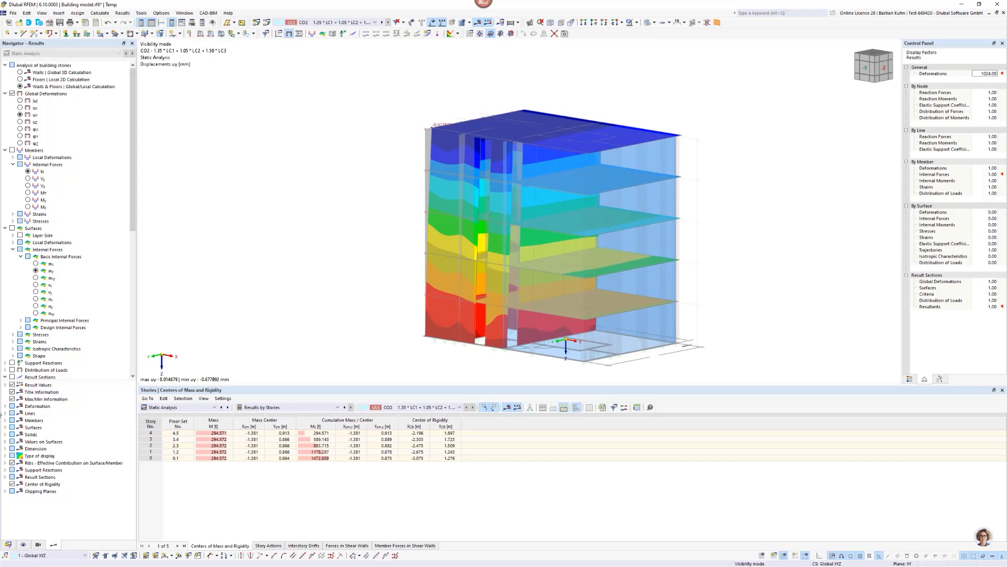
- Enable nodes, members and lines among the generated visibilities, and include the polyline type in the visible lines
left_click(37, 545)
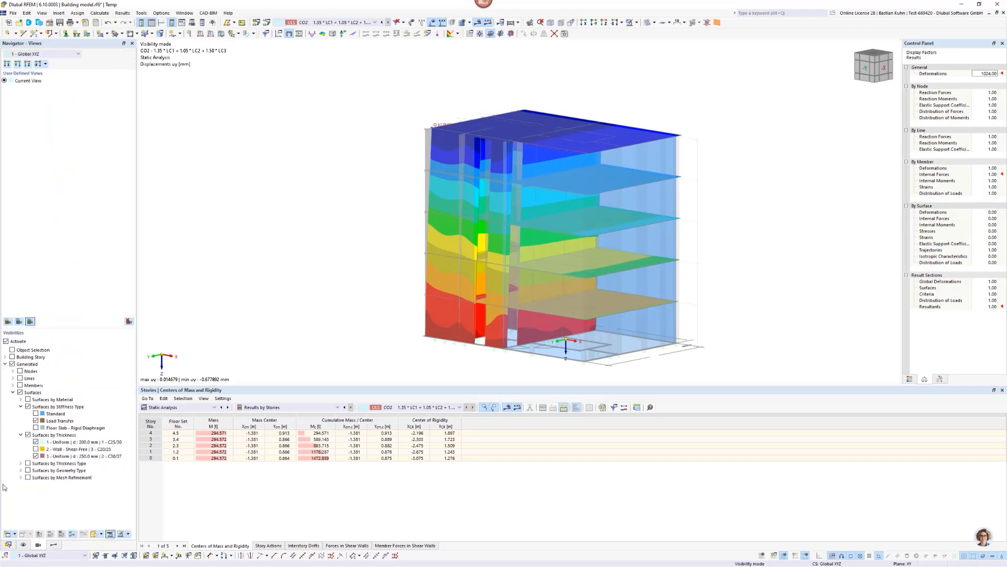
left_click(19, 370)
left_click(20, 385)
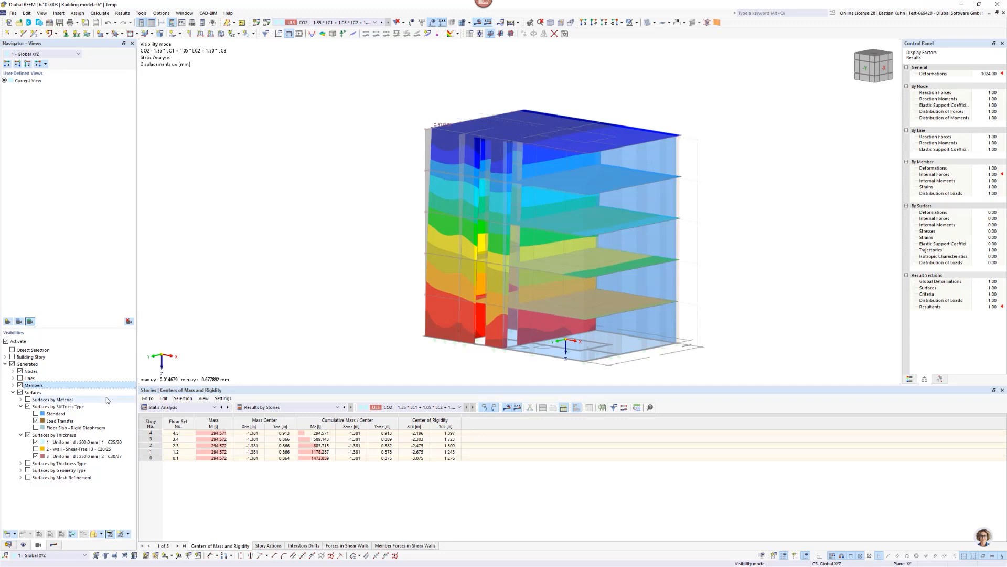
left_click(19, 378)
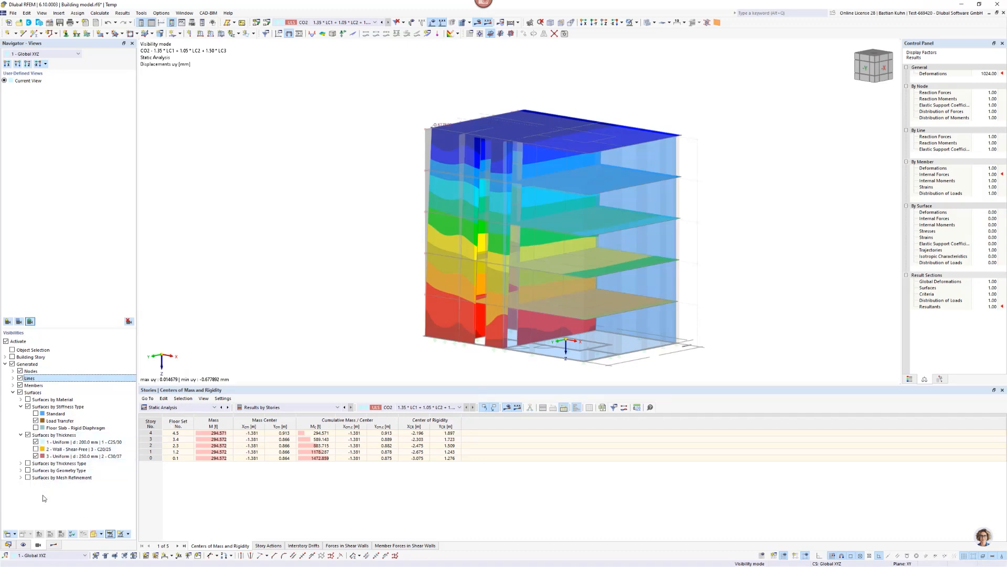
left_click(13, 378)
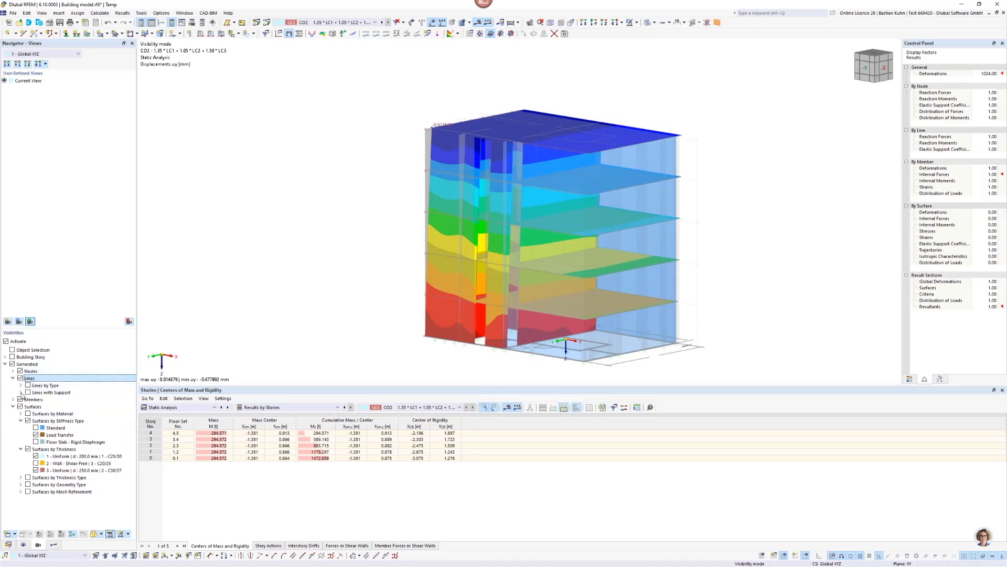
left_click(21, 385)
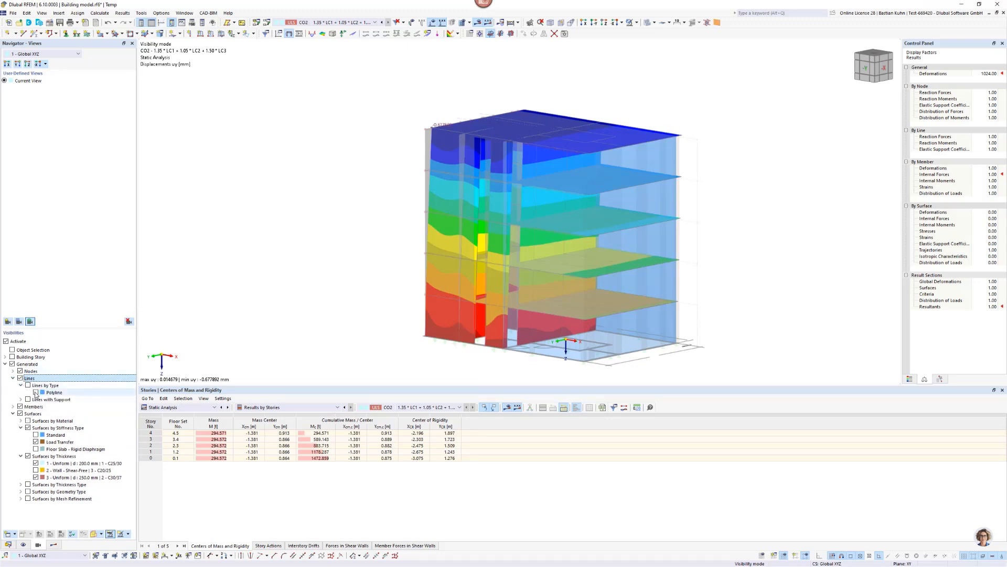
left_click(36, 393)
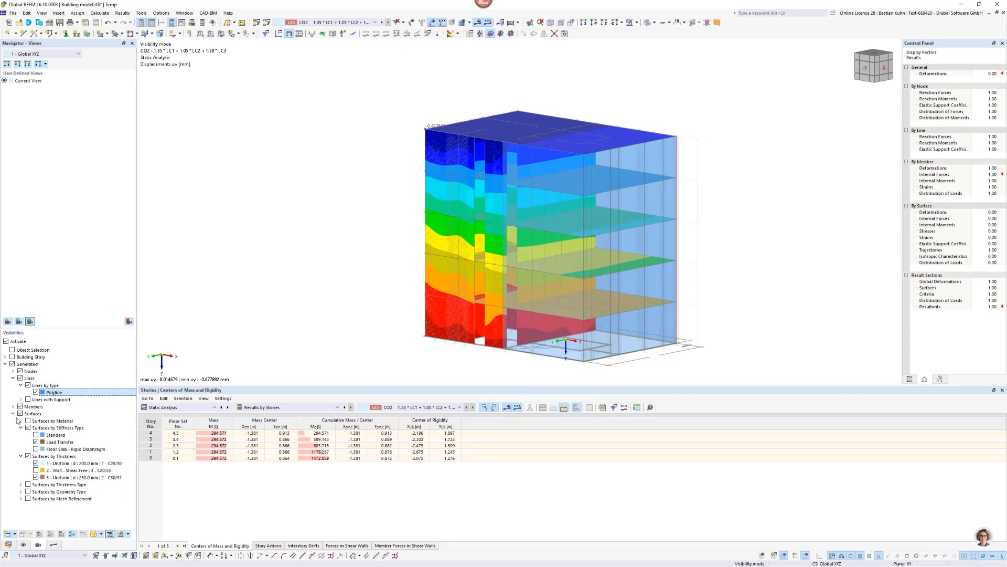
- Include the members made of Baubuche GL75 Beam and C25/30 in the visibility, along with the standard nodes
left_click(13, 406)
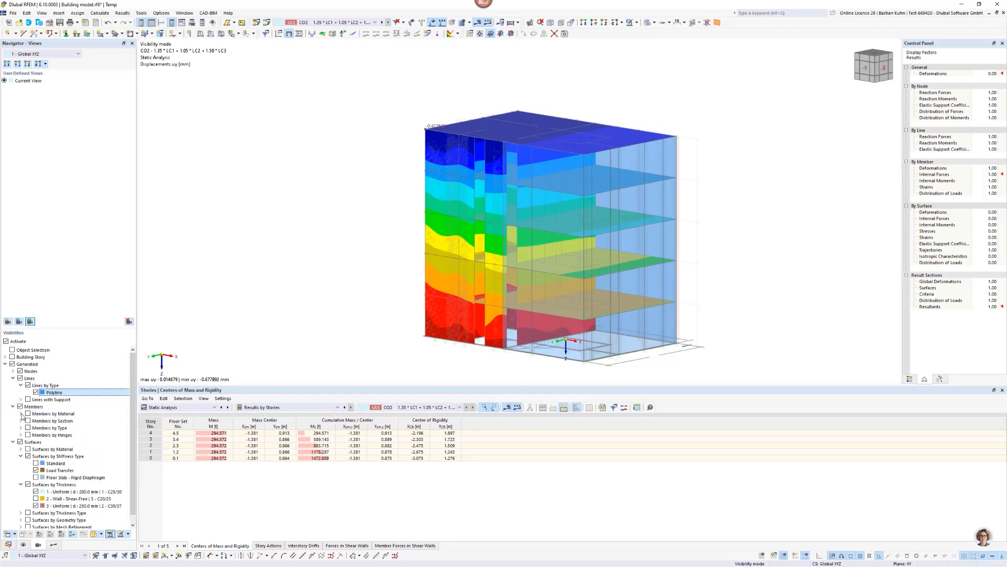
left_click(21, 414)
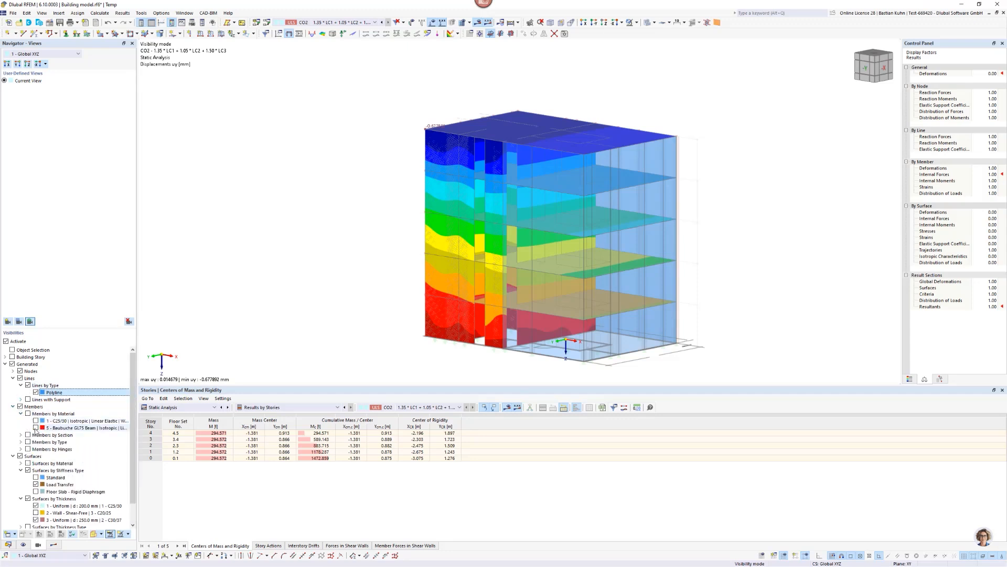
left_click(36, 428)
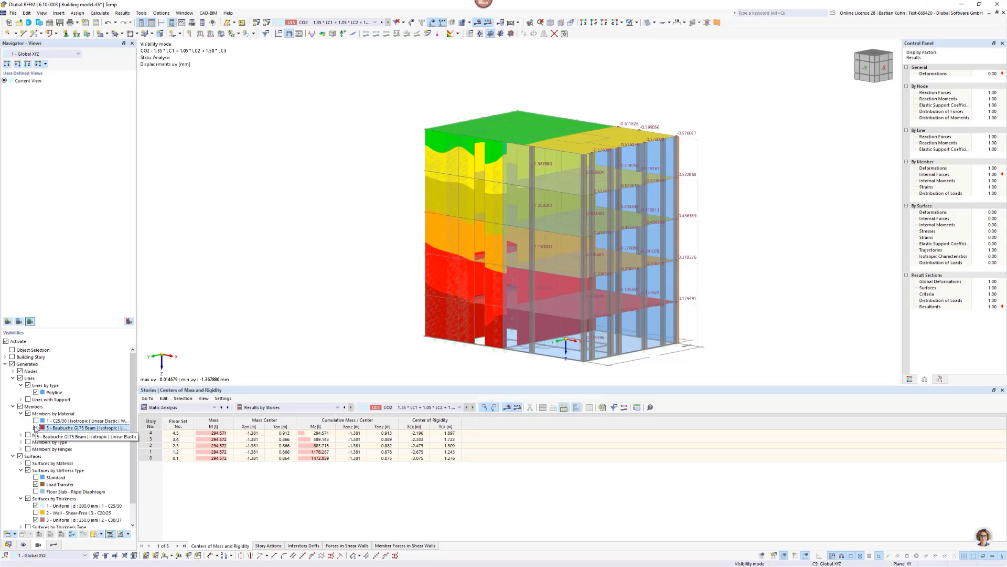
left_click(36, 421)
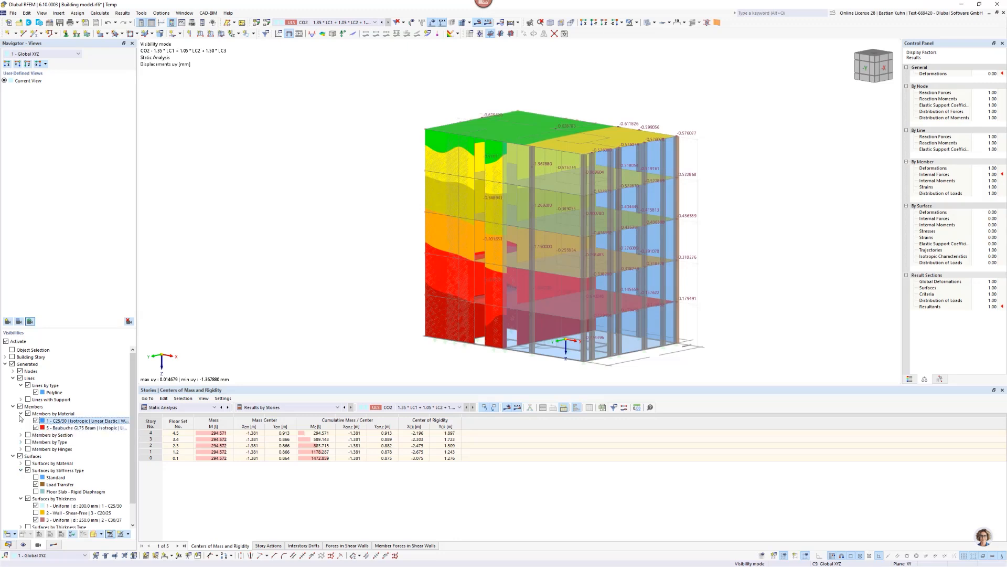
left_click(13, 371)
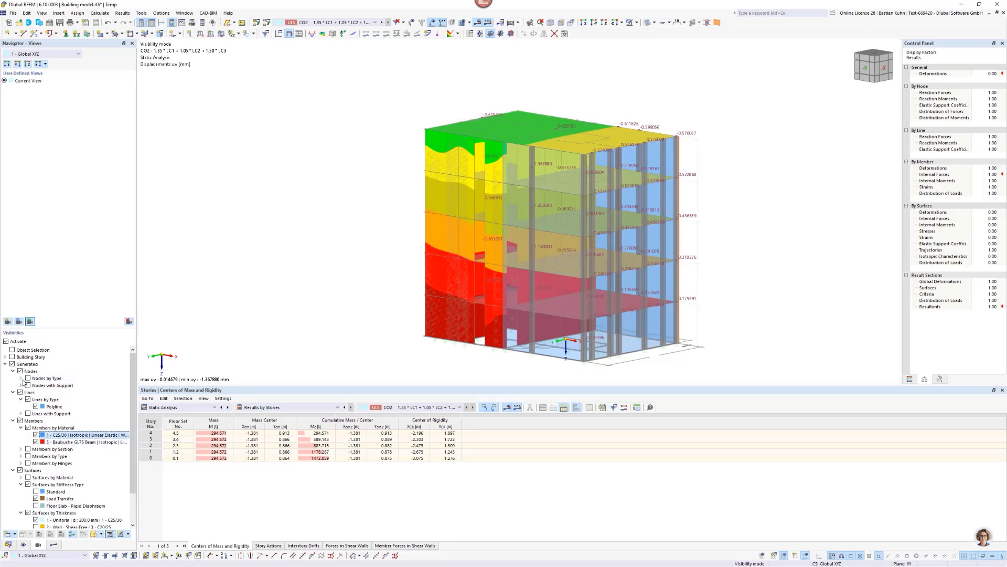
left_click(22, 378)
left_click(36, 386)
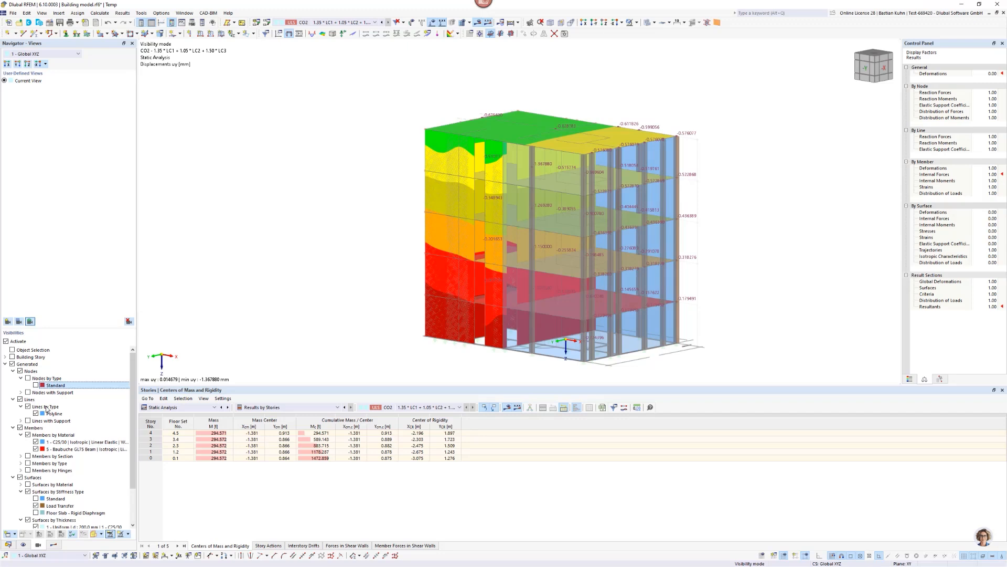
key("space")
- For all building stories, set nodal support modeling to Elastic Column | Hinge-Rigid and line support modeling to Elastic Wall | Hinge-Rigid, accepting deletion of results
left_click(9, 545)
right_click(75, 436)
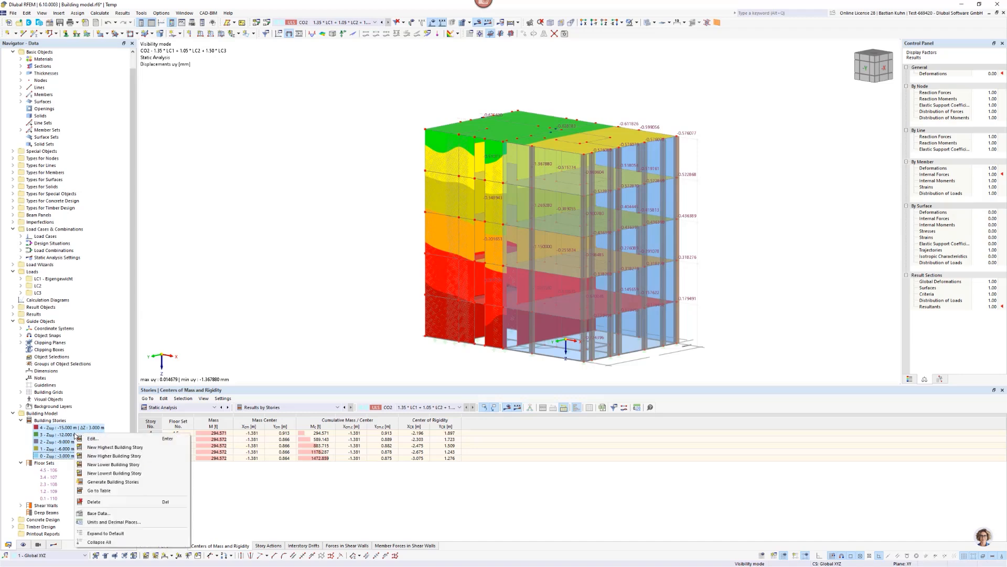
left_click(87, 438)
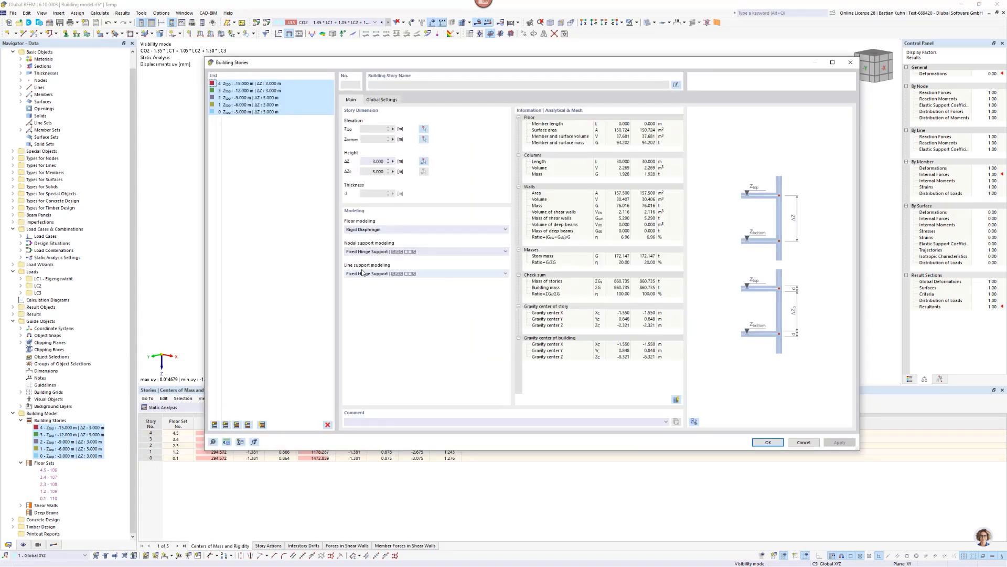
left_click(424, 253)
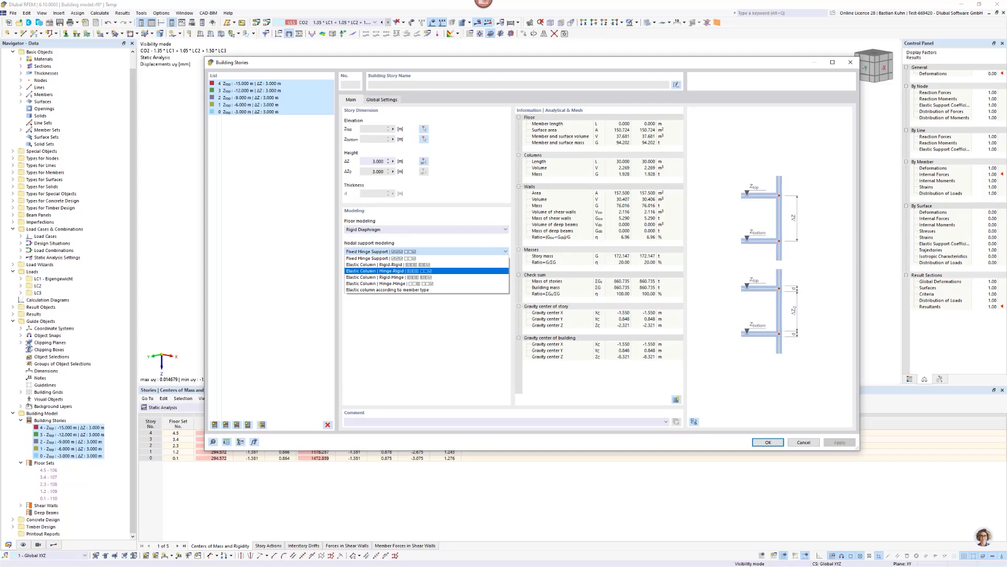
left_click(394, 271)
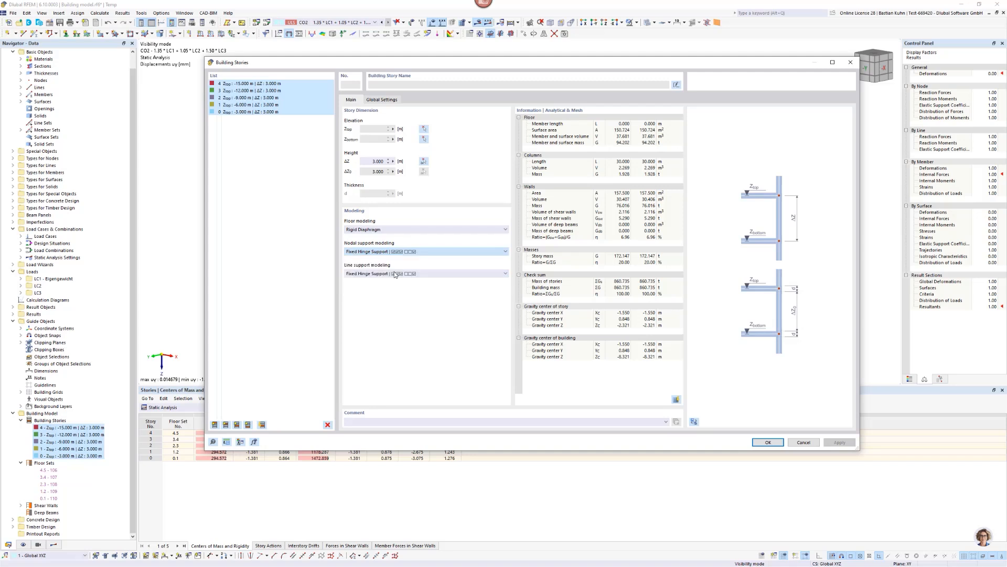
left_click(441, 274)
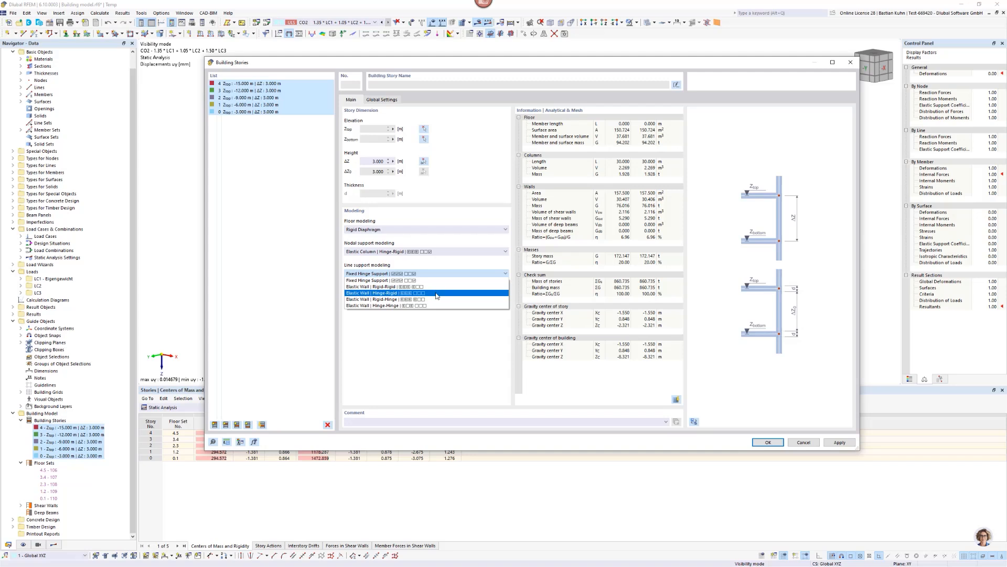
left_click(436, 294)
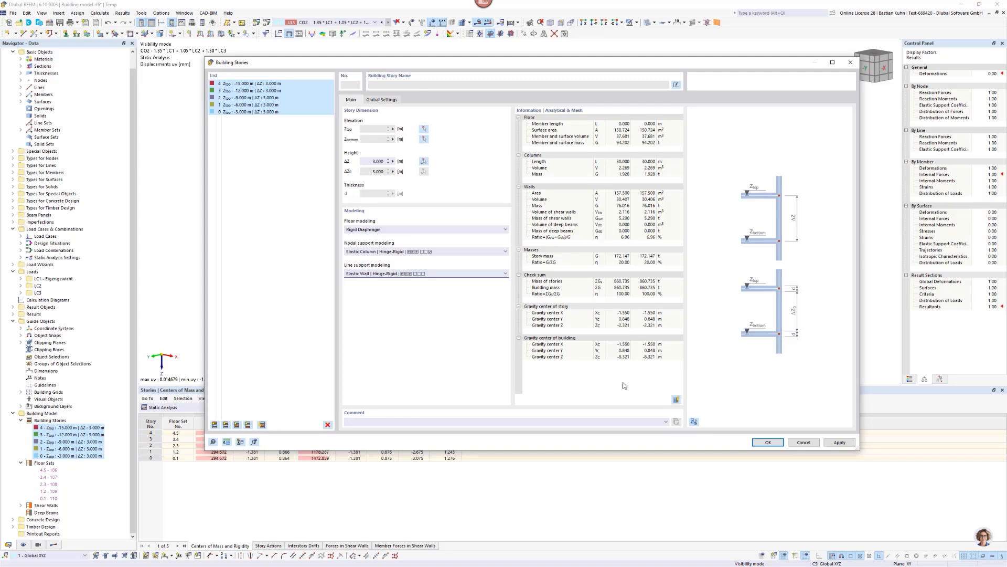
left_click(767, 442)
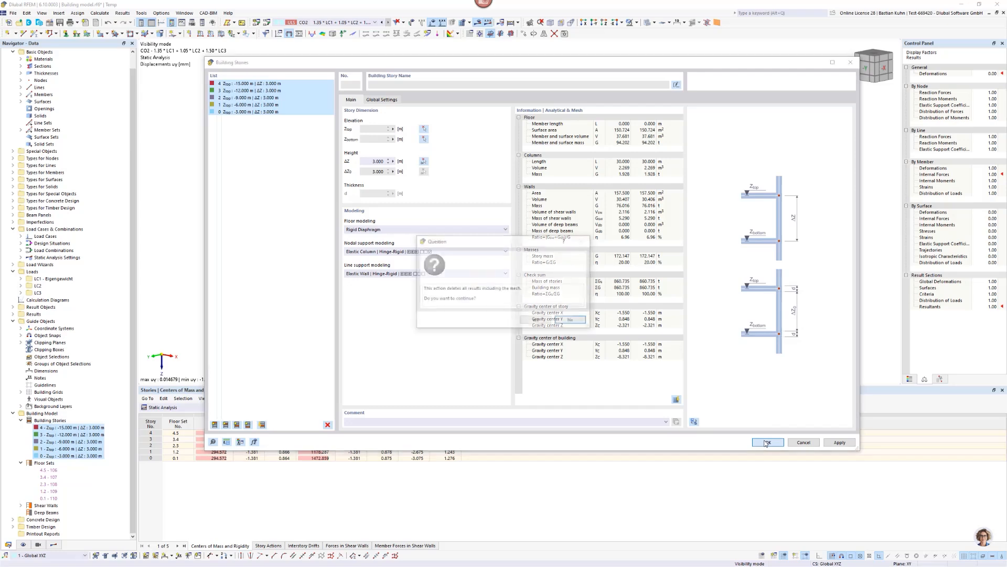
left_click(535, 320)
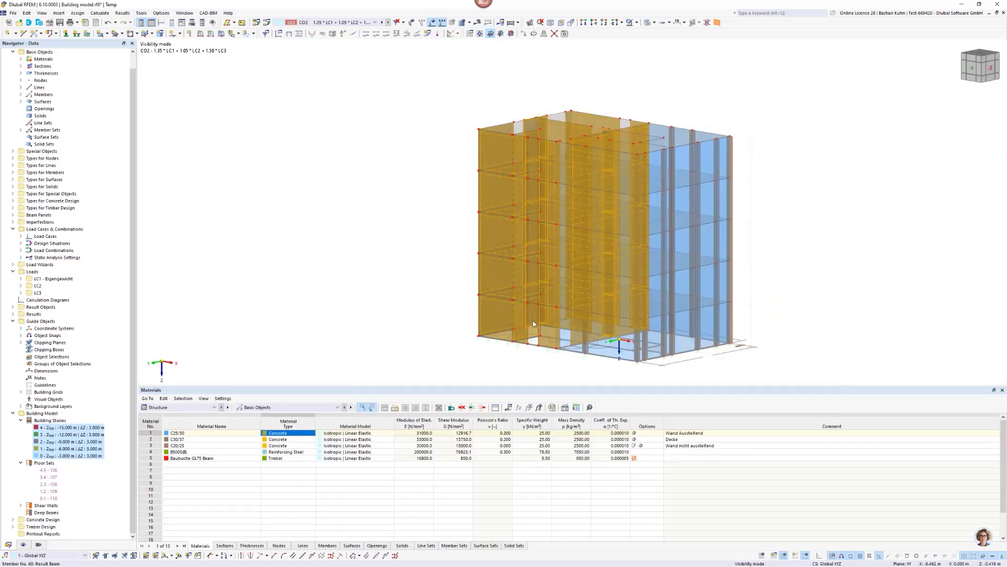
- Recalculate the model, ignoring the line support plausibility warning, and hide the loads to inspect the CO2 displacements in Y
left_click(479, 22)
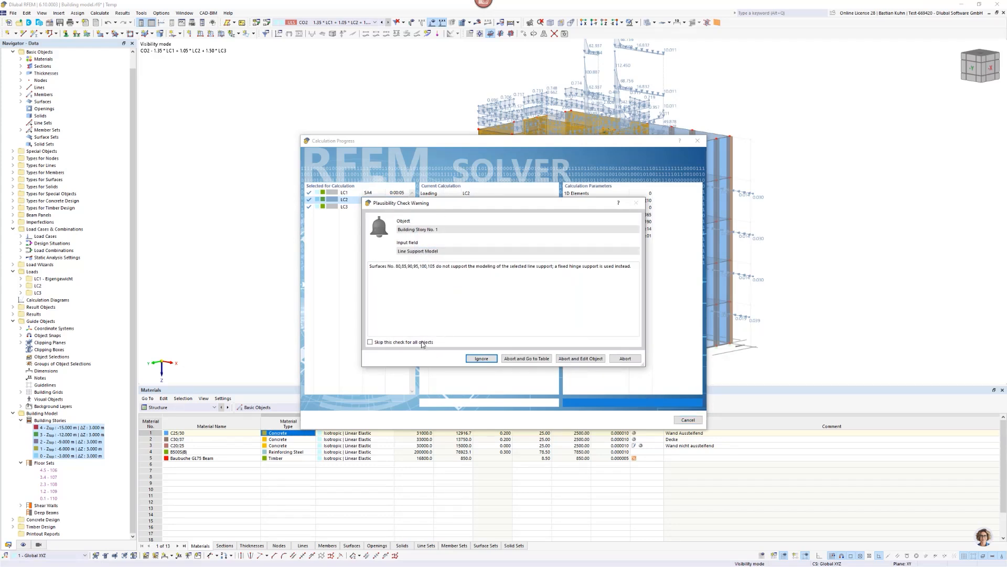
left_click(480, 359)
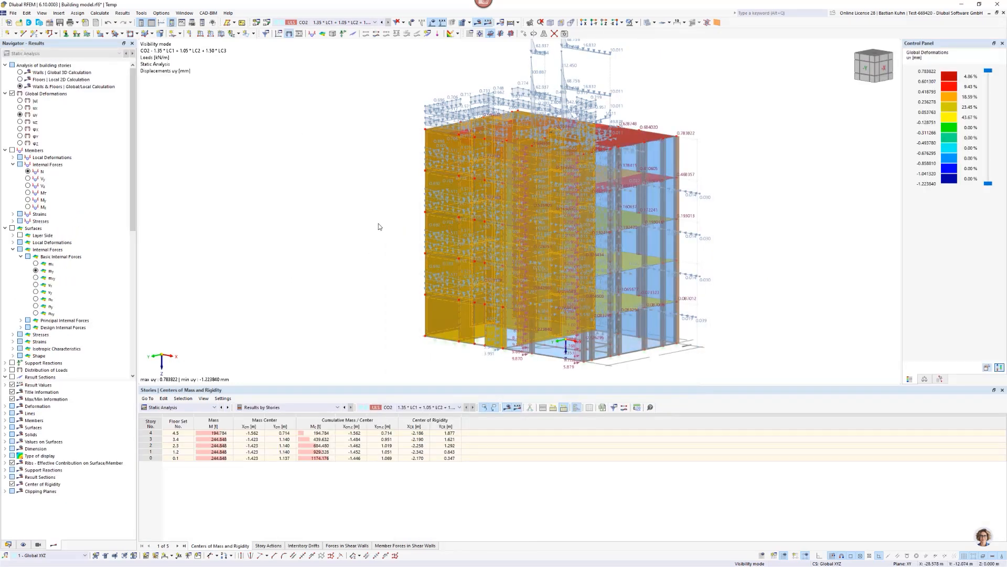
left_click(432, 22)
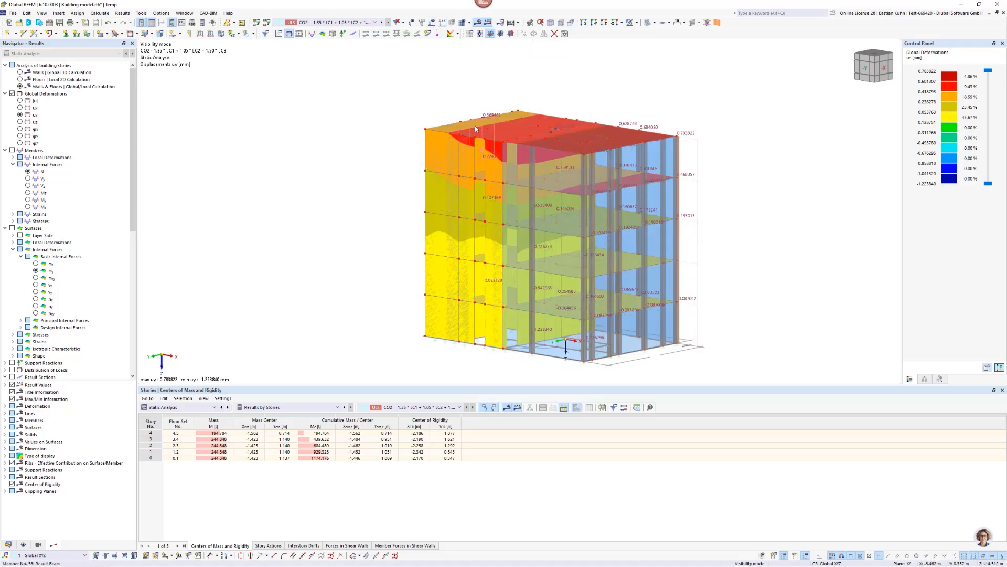
scroll(477, 124, "up", 3)
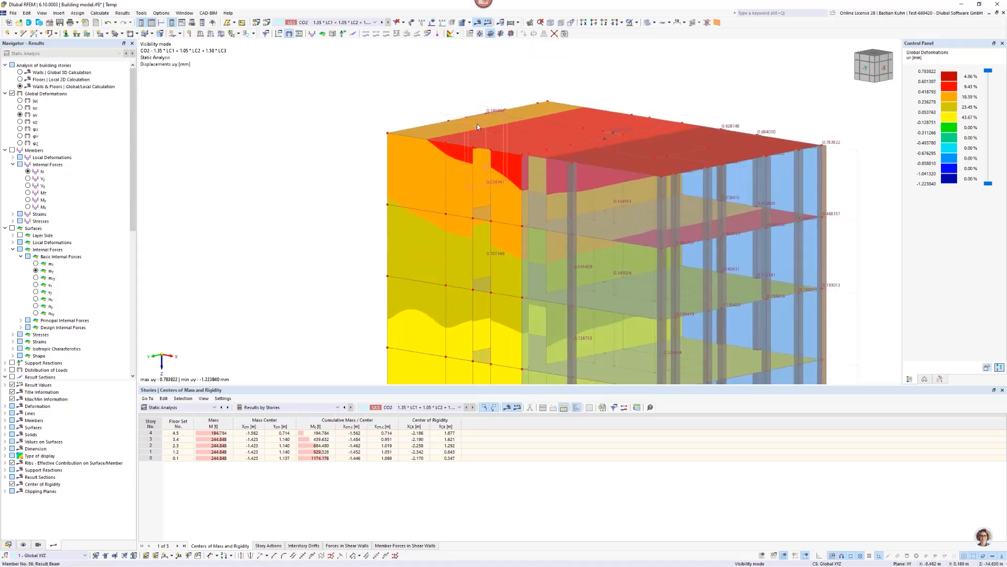
scroll(477, 124, "down", 3)
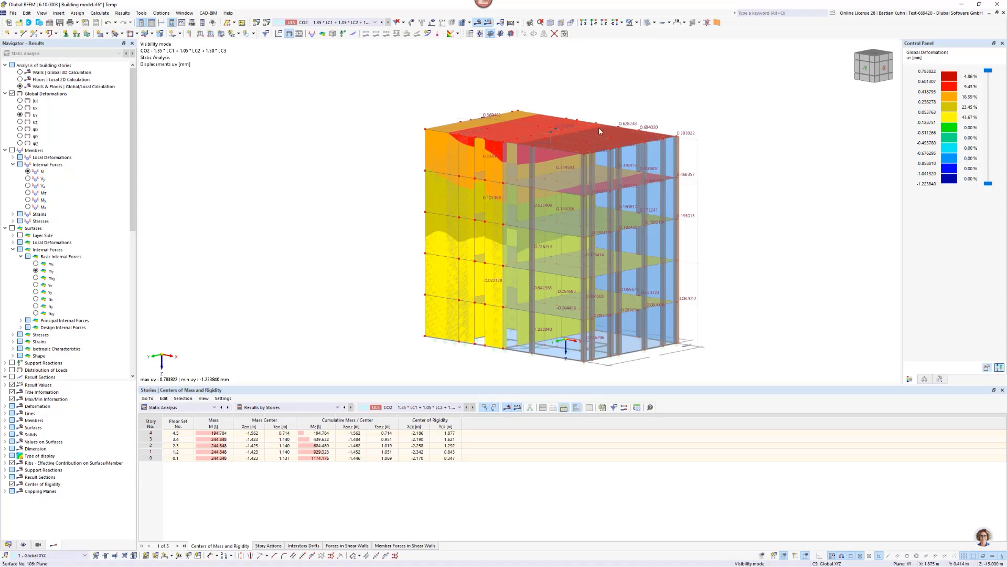
- Arrange the load transfer hierarchy level 1 sub-model and the building model results side by side, with the whole building in view
mouse_move(506, 137)
key("alt+Tab")
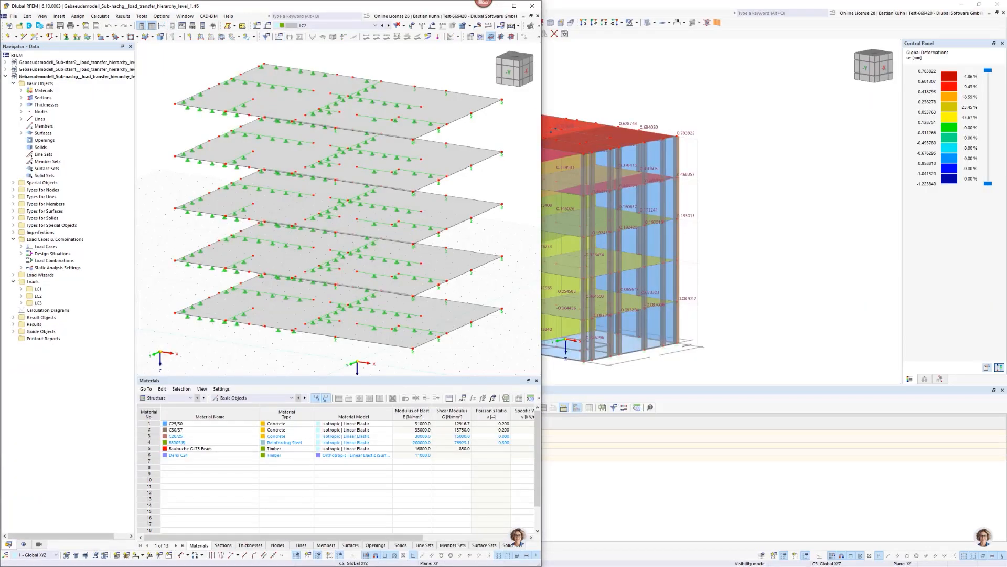
left_click(736, 119)
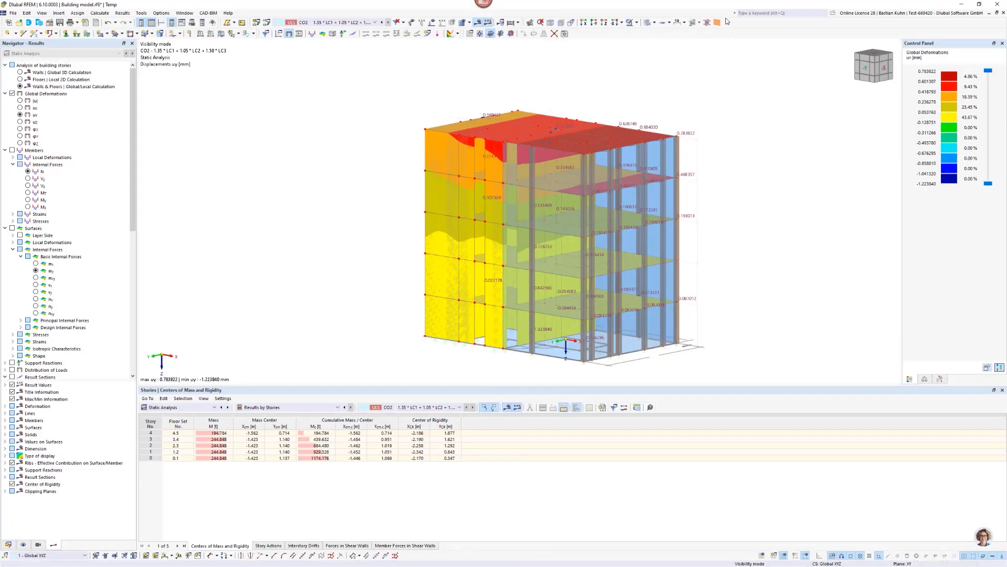
left_click_drag(724, 5, 740, 39)
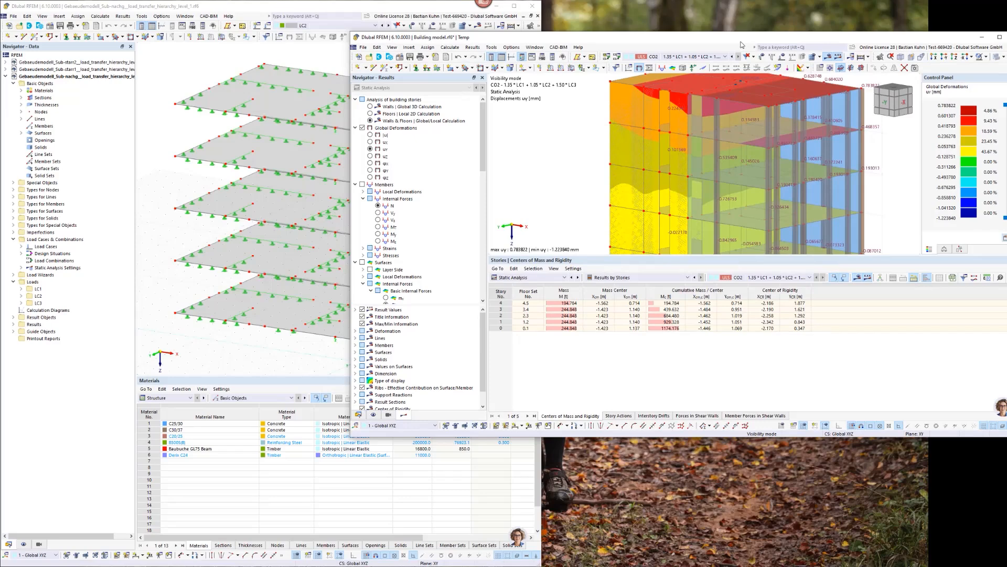
key("super+Right")
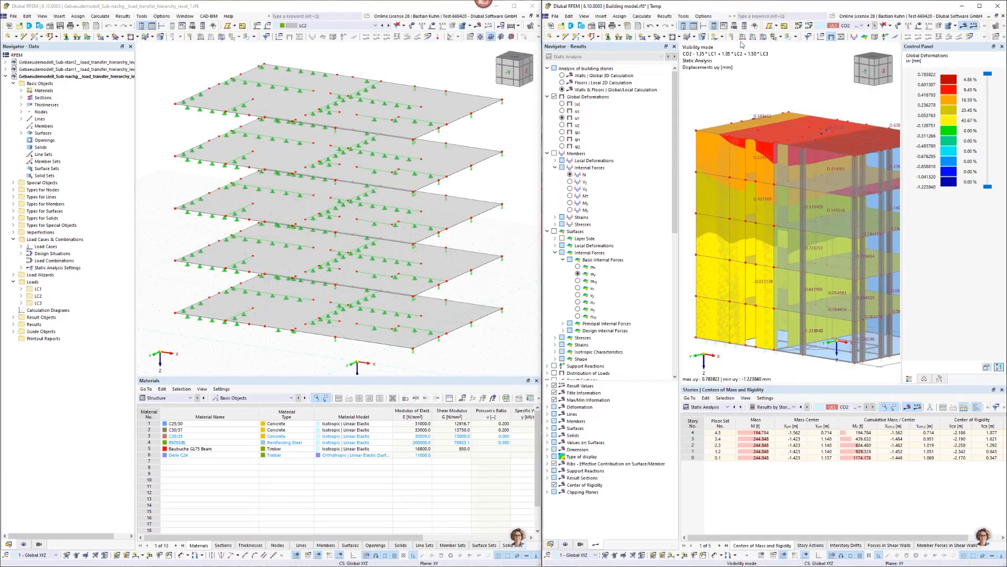
scroll(826, 142, "down", 3)
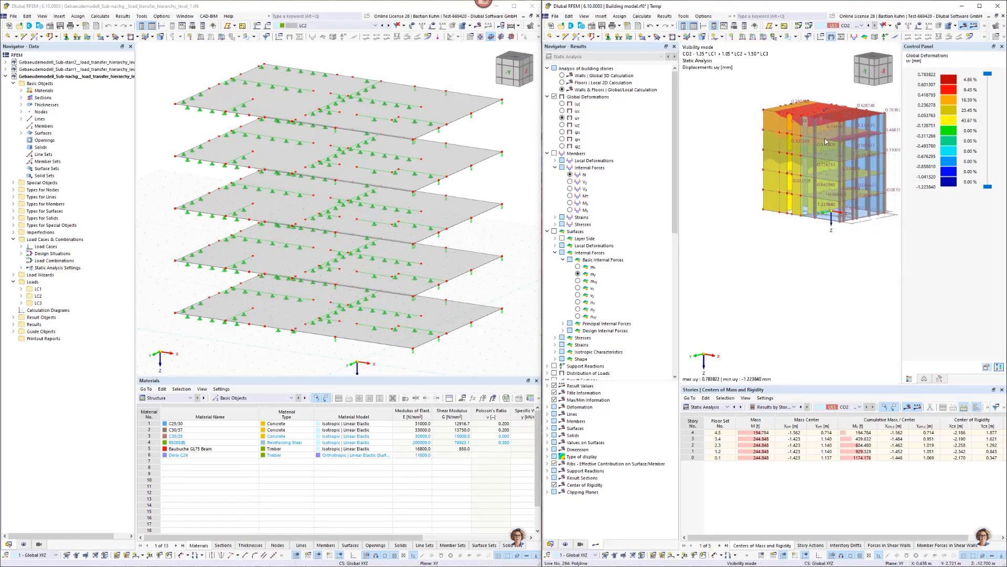
middle_click_drag(825, 142, 770, 170)
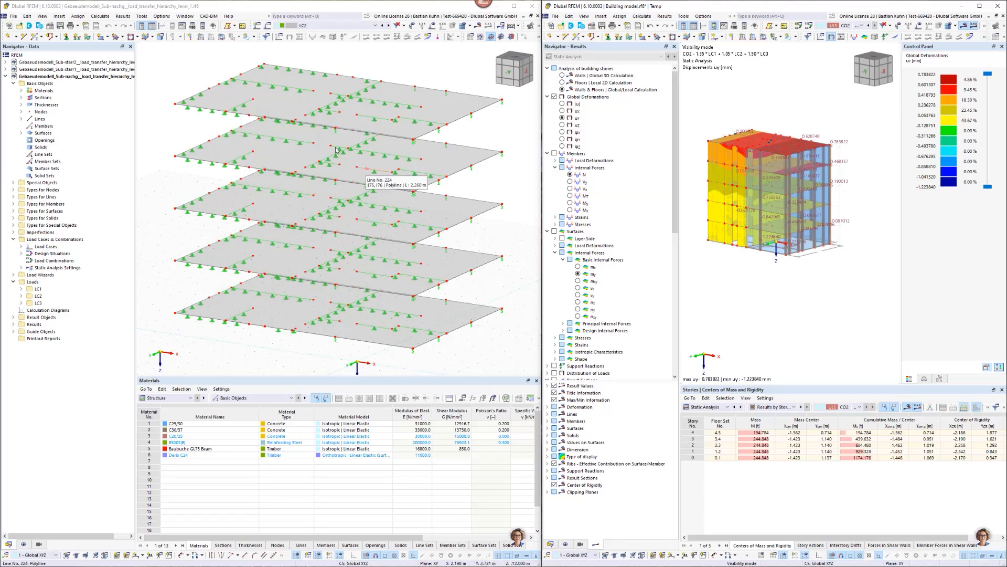
- Switch the sub-model window to Gebaeudemodell_Sub-starr1__load_transfer_hierarchy_level_1.rf6
left_click(161, 124)
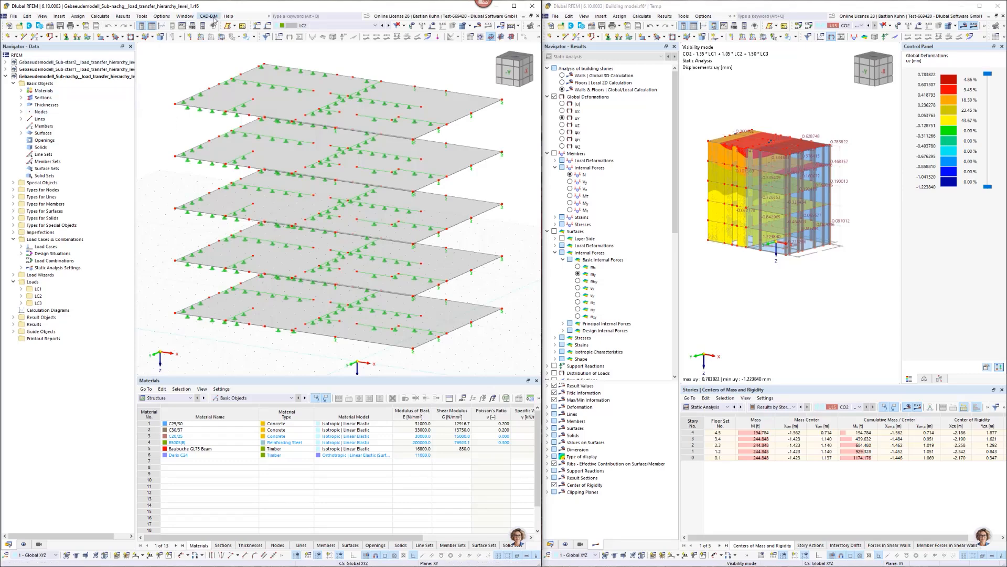
left_click(188, 17)
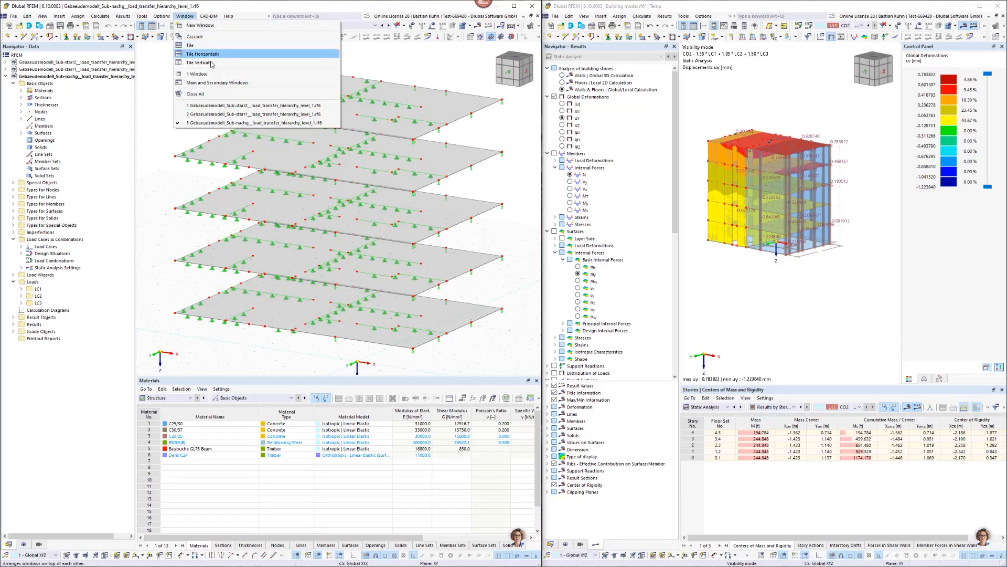
left_click(243, 114)
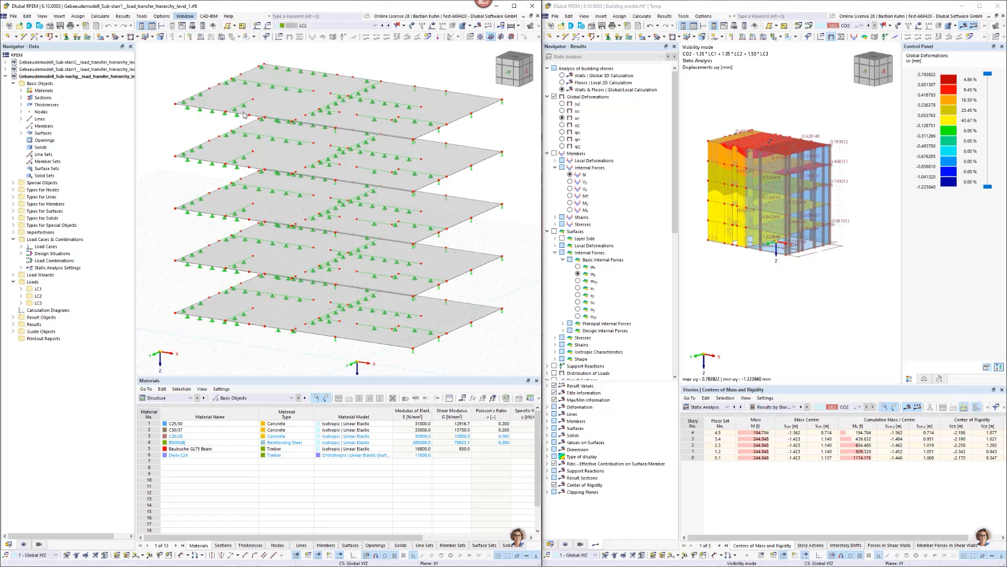
- For all building stories, set both nodal and line support modeling to Fixed Hinge Support, accepting the deletion of results
left_click(551, 544)
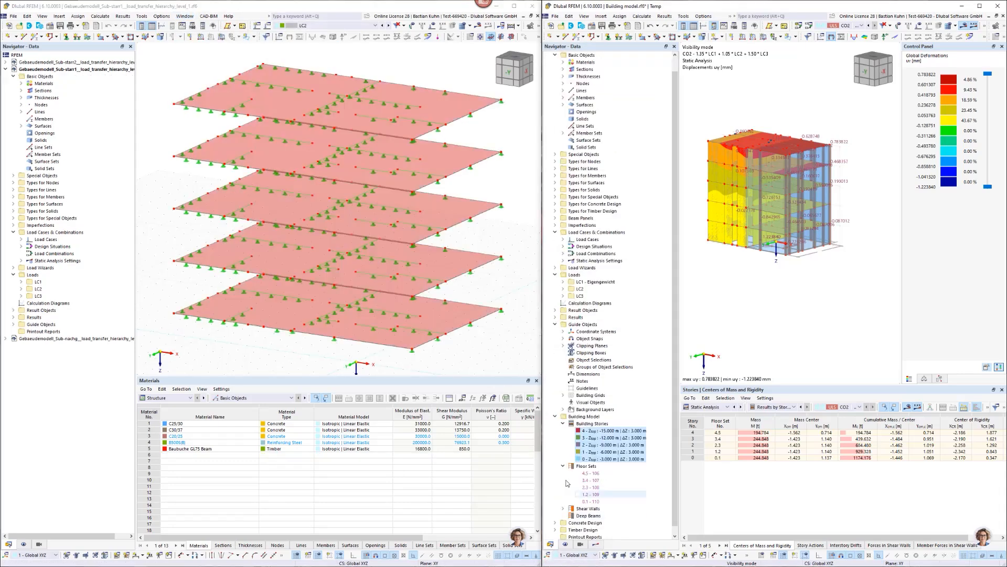
right_click(592, 433)
left_click(604, 435)
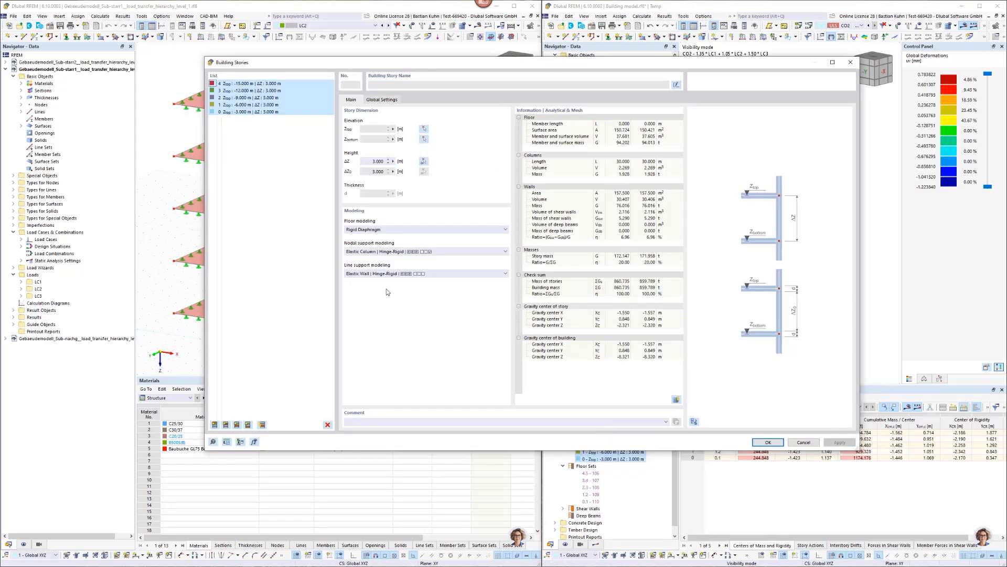
left_click(400, 252)
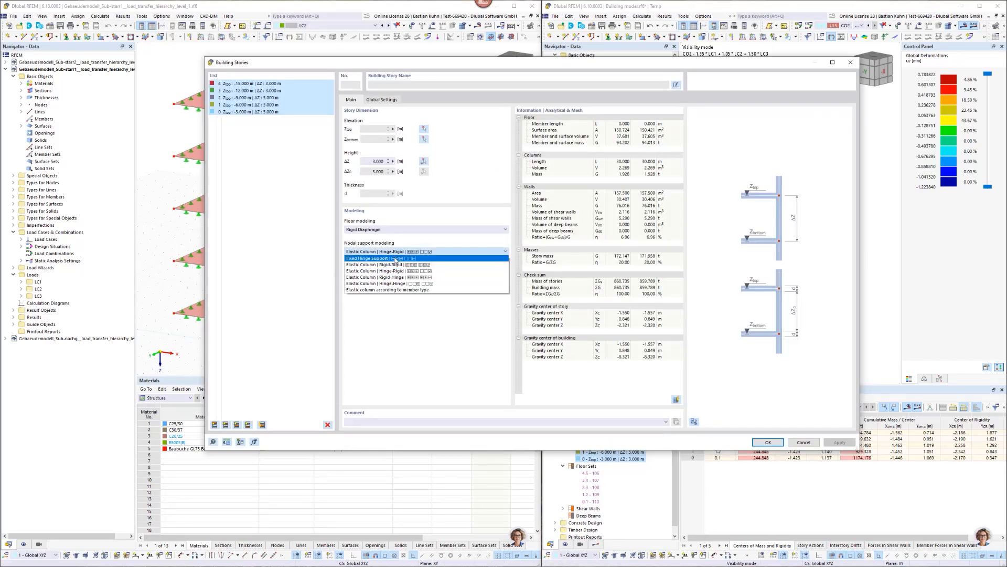
left_click(397, 259)
left_click(397, 274)
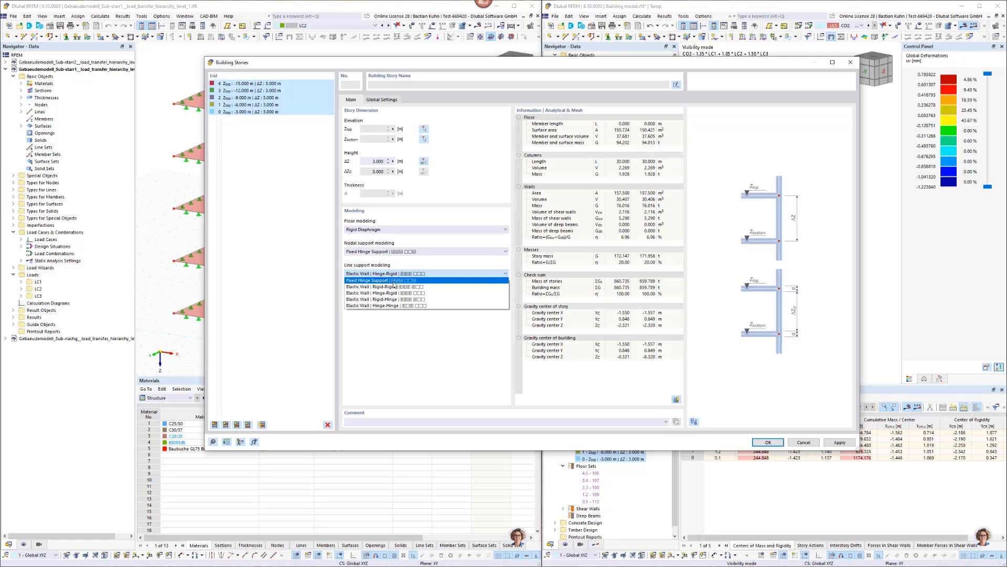
left_click(394, 281)
left_click(762, 444)
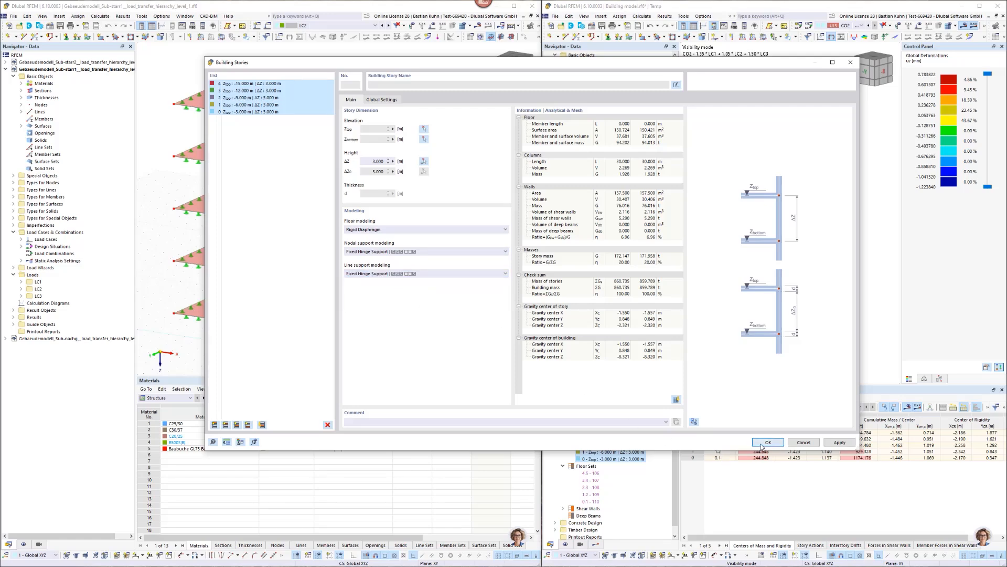
left_click(806, 323)
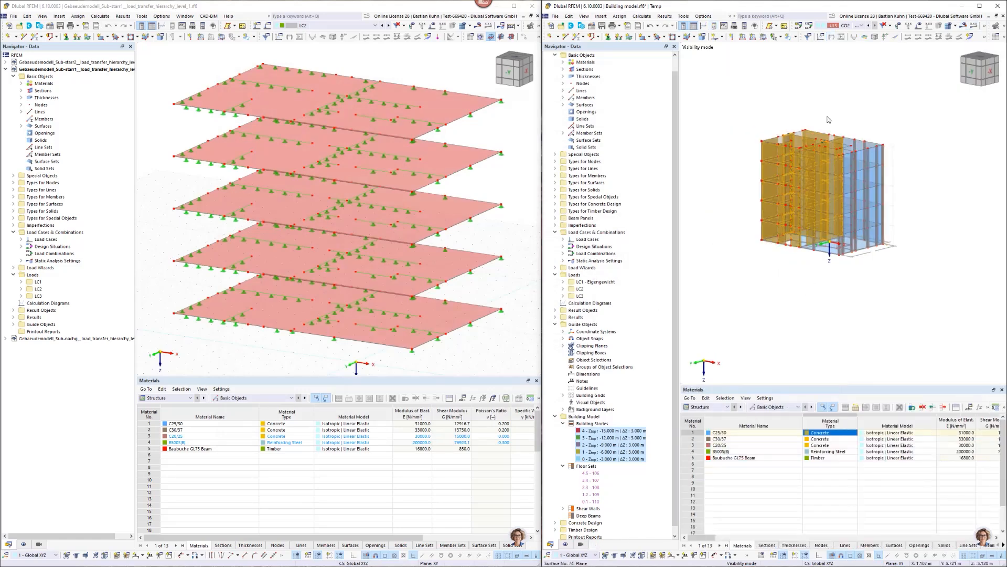
- Select load case LC1 Eigengewicht in the building model and calculate its results
left_click(852, 25)
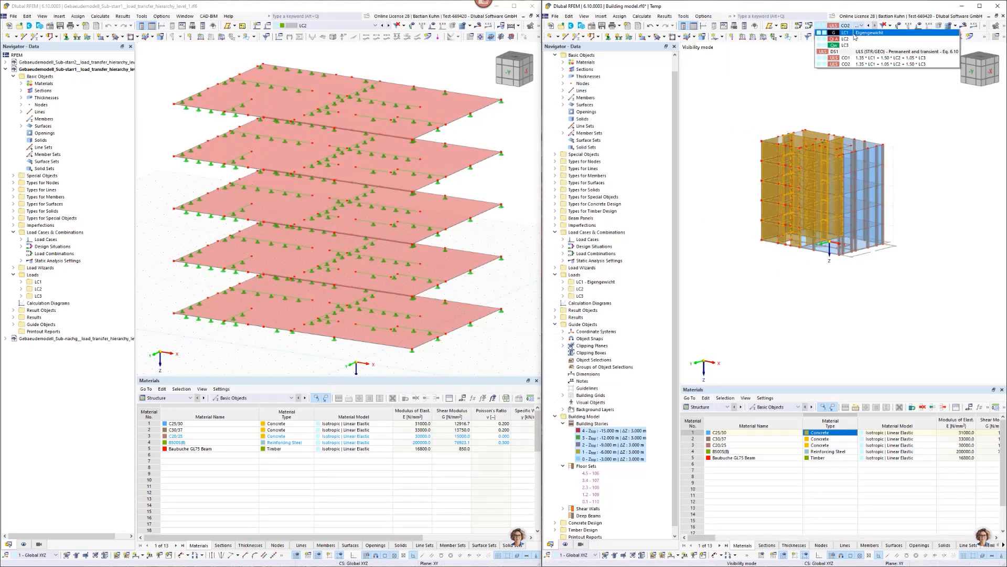
left_click(917, 53)
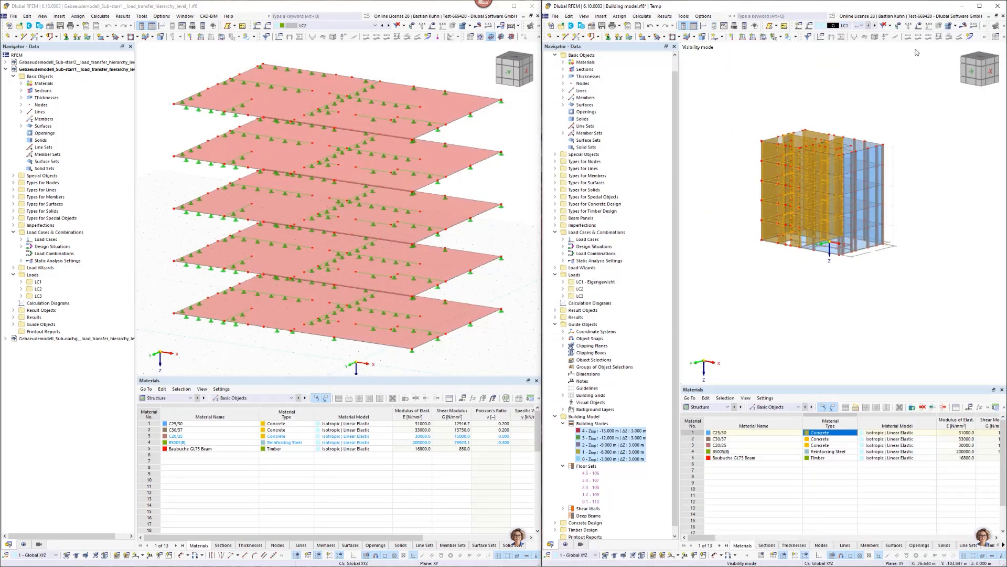
left_click(964, 28)
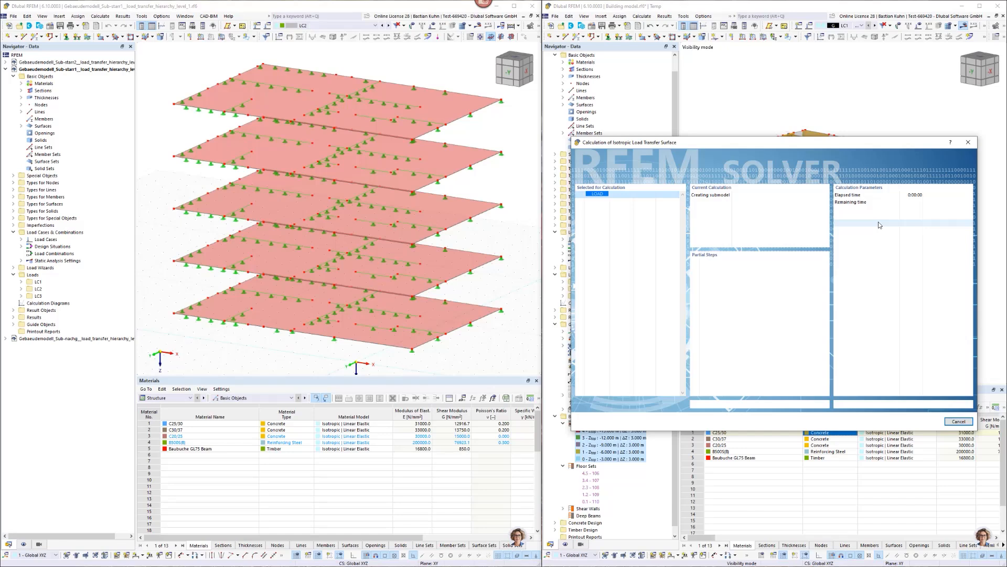
- Display the LC1 loads on the floor sub-model with all floor slabs in view
left_click(498, 240)
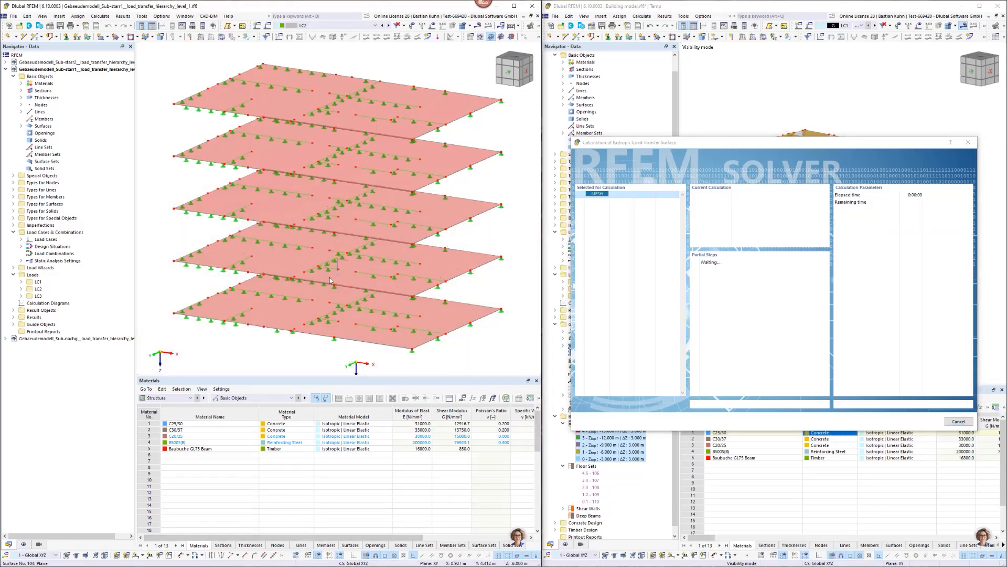
scroll(325, 122, "down", 3)
left_click(341, 25)
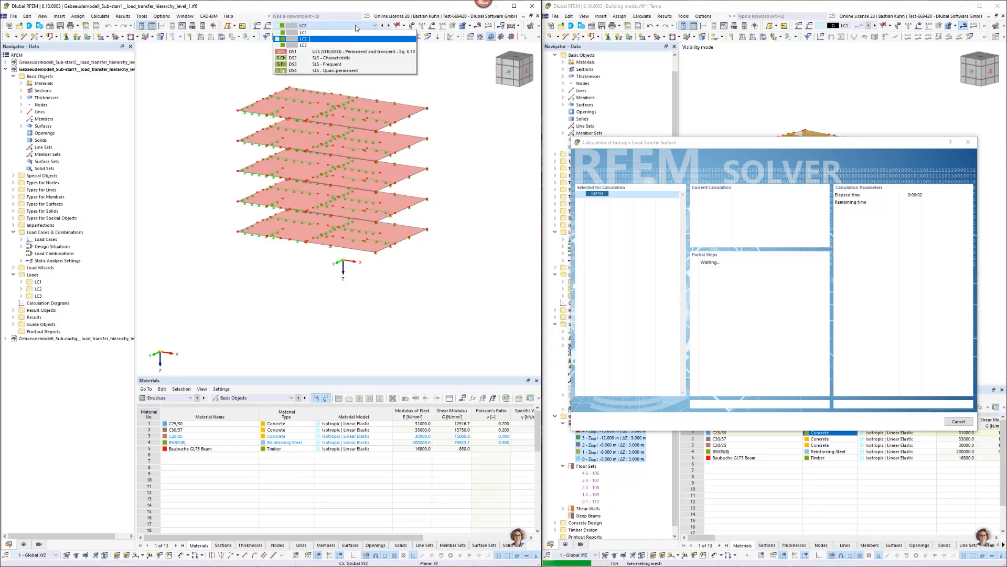
left_click(349, 33)
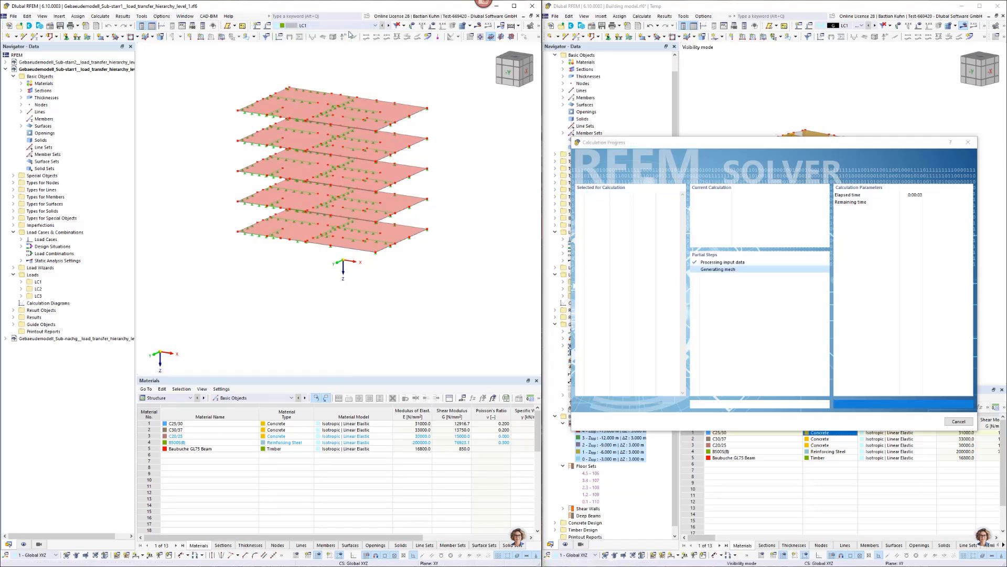
left_click(433, 25)
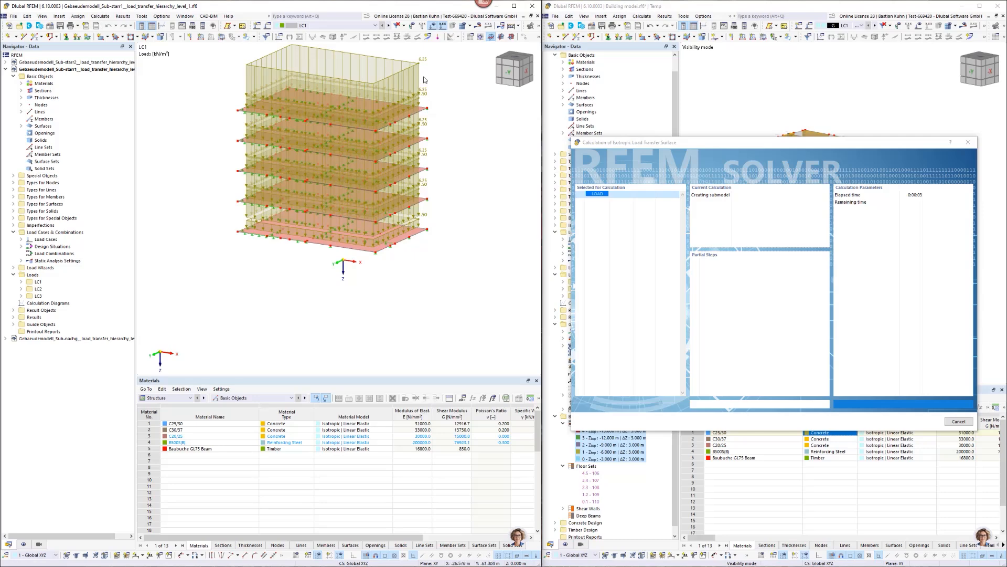
scroll(423, 76, "up", 3)
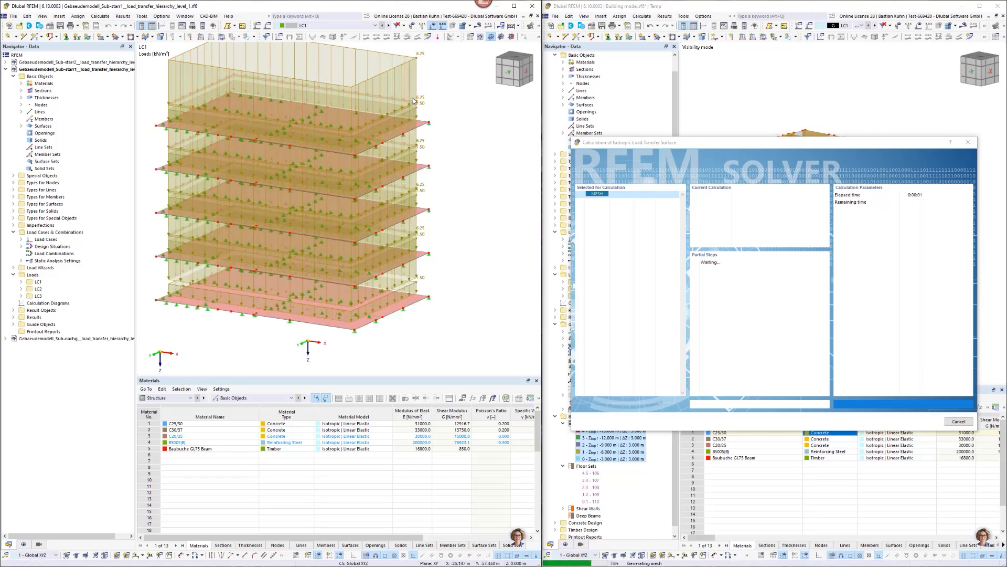
scroll(413, 100, "down", 3)
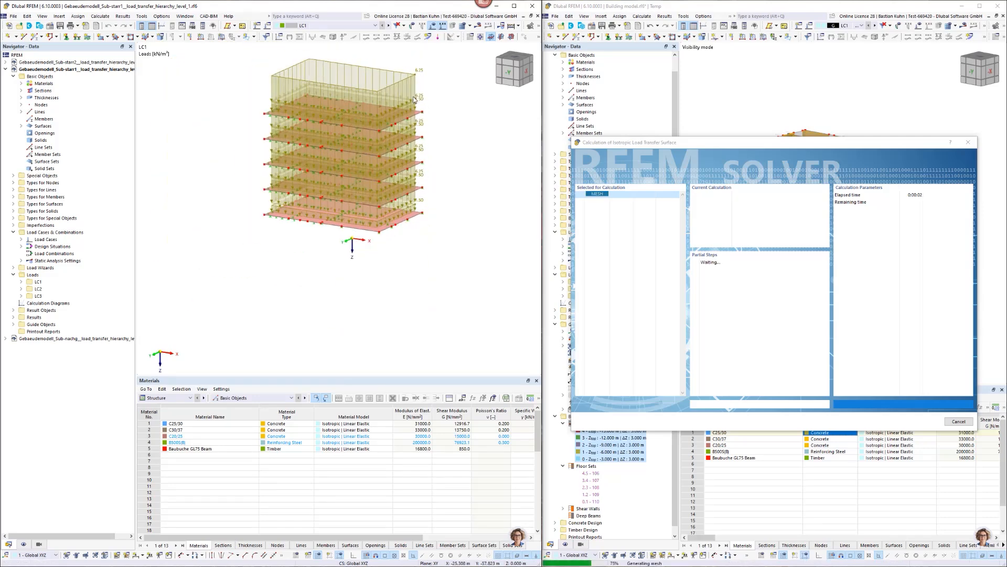
- Show the LC2 loads on the sub-model's floor slabs and view them from higher above
left_click(388, 25)
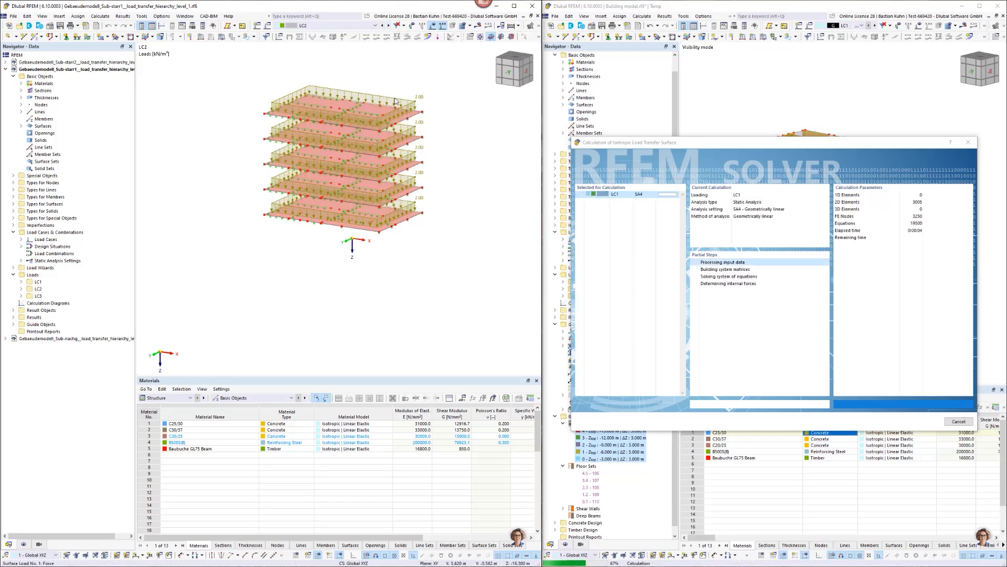
scroll(396, 101, "up", 3)
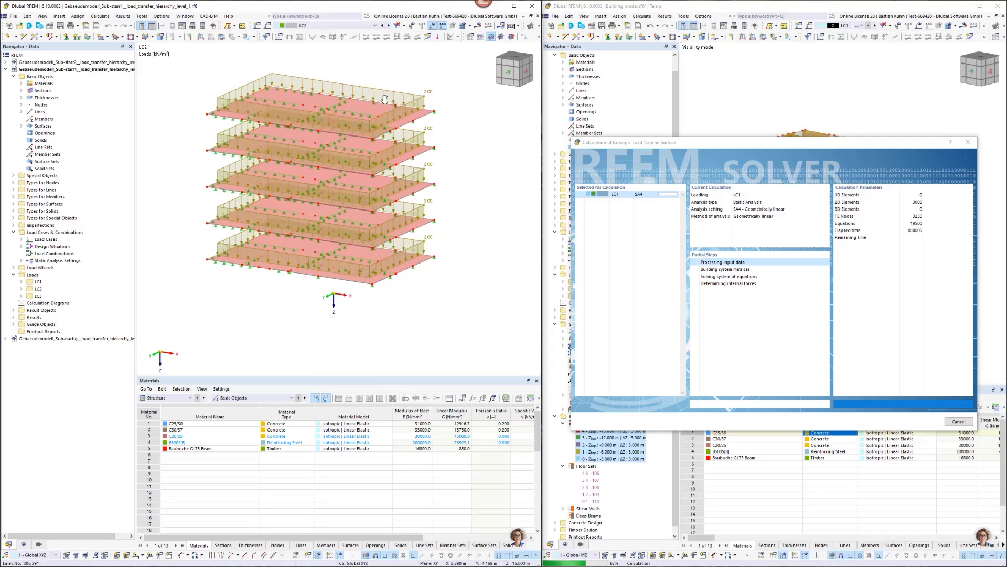
middle_click_drag(384, 98, 372, 107, "ctrl")
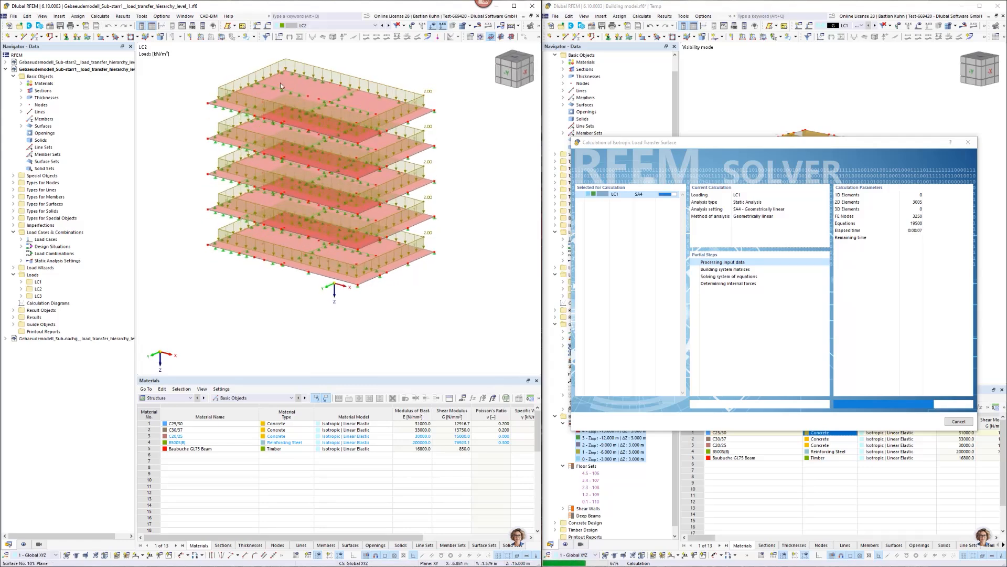
- Inspect the Stiffness Matrix thickness of the top floor surface without changing it, and look over the supports along the floor edges
scroll(283, 81, "up", 2)
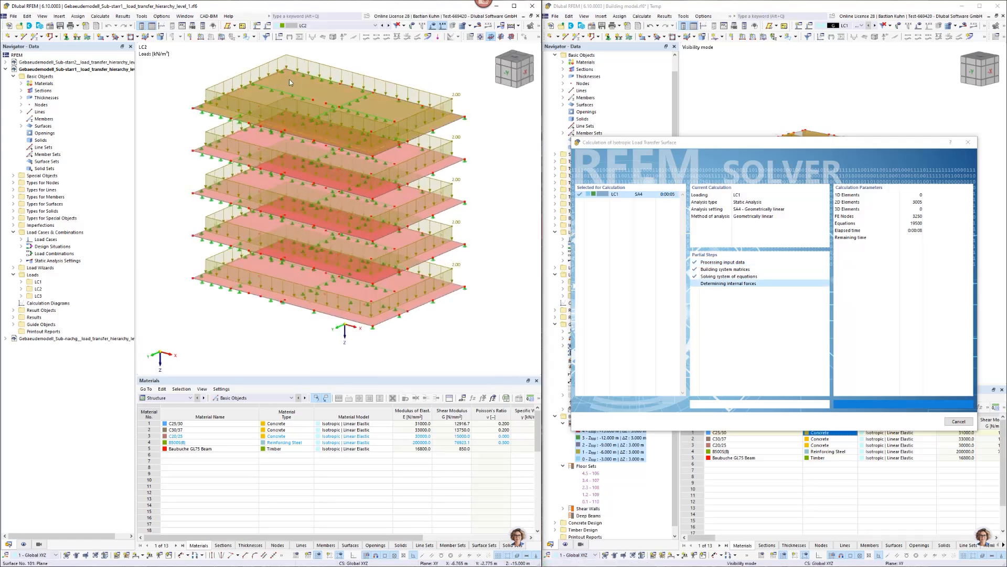
double_click(290, 80)
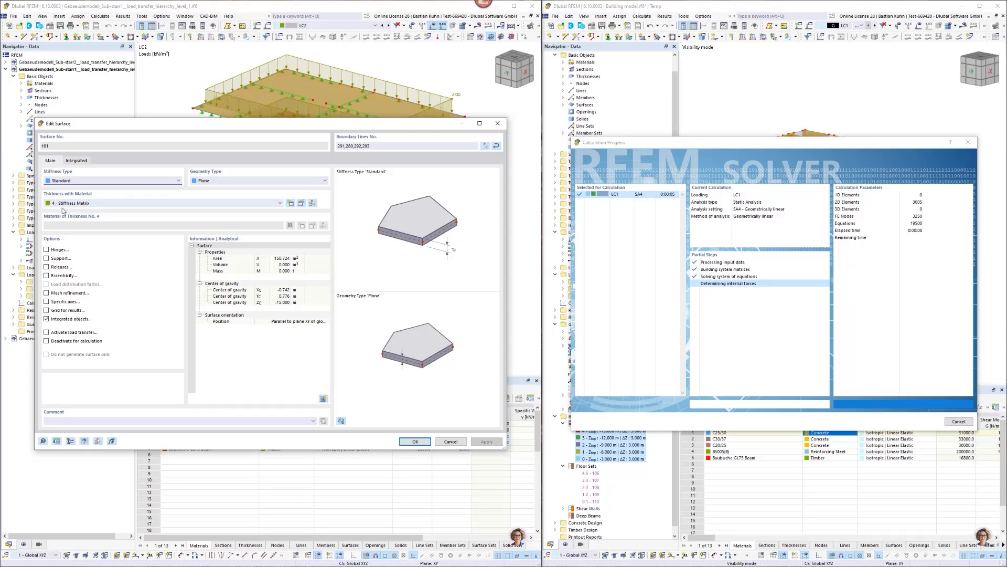
left_click(302, 204)
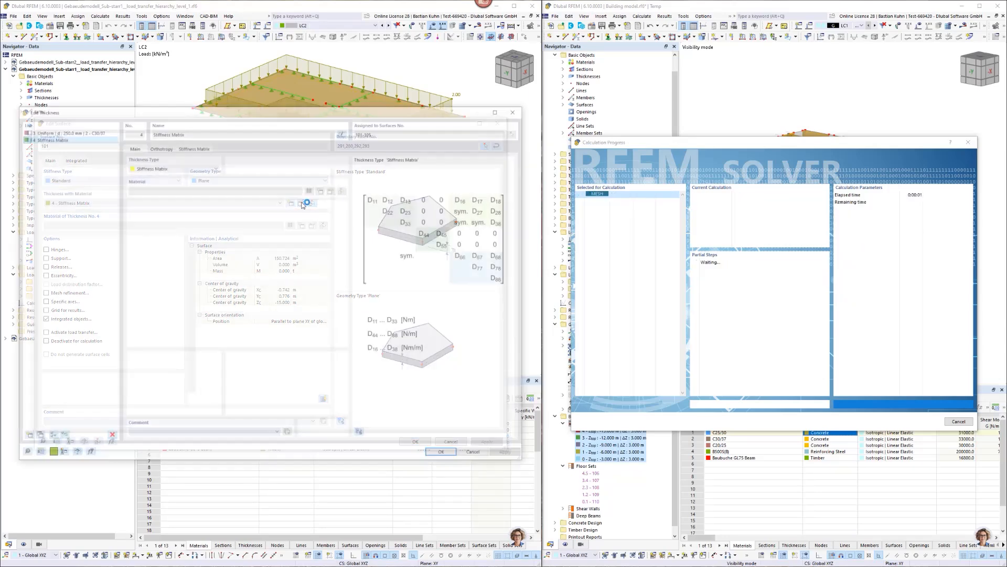
left_click(184, 148)
left_click(183, 207)
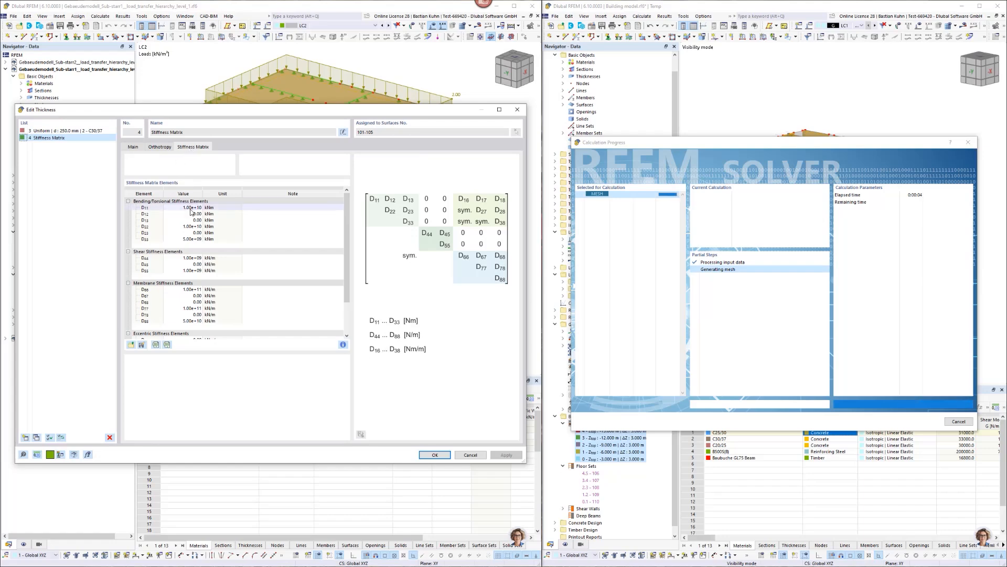
left_click(183, 226)
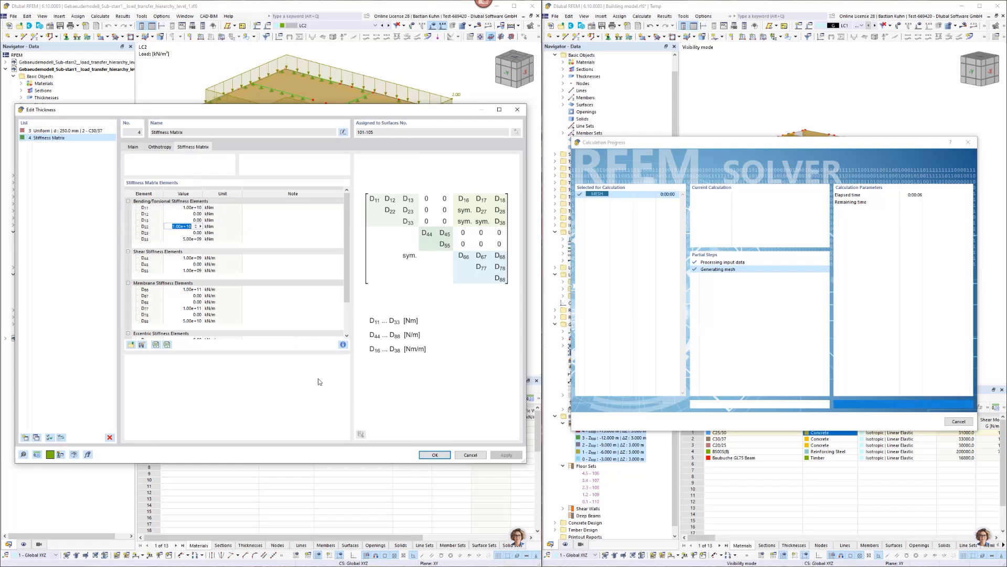
left_click(463, 455)
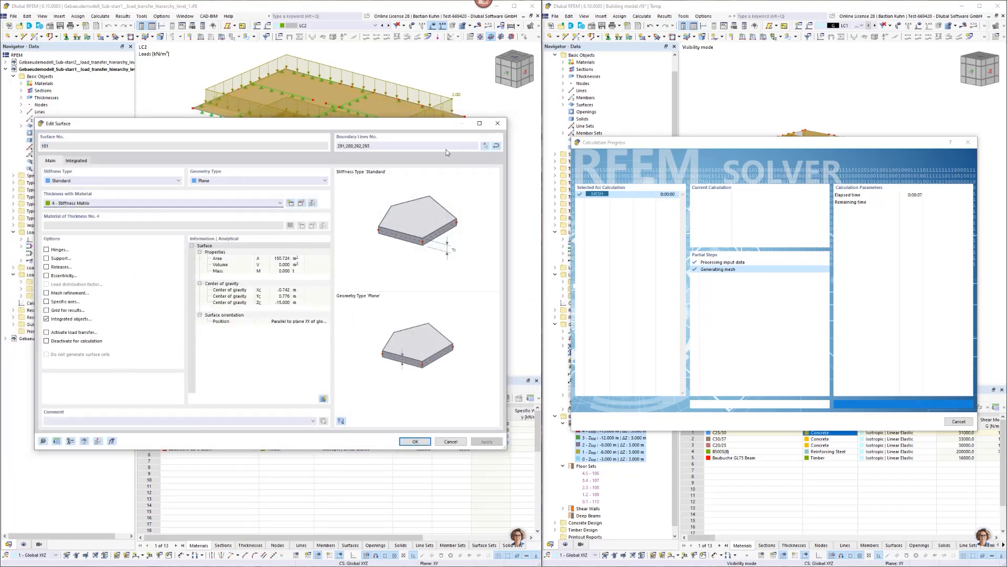
left_click(498, 124)
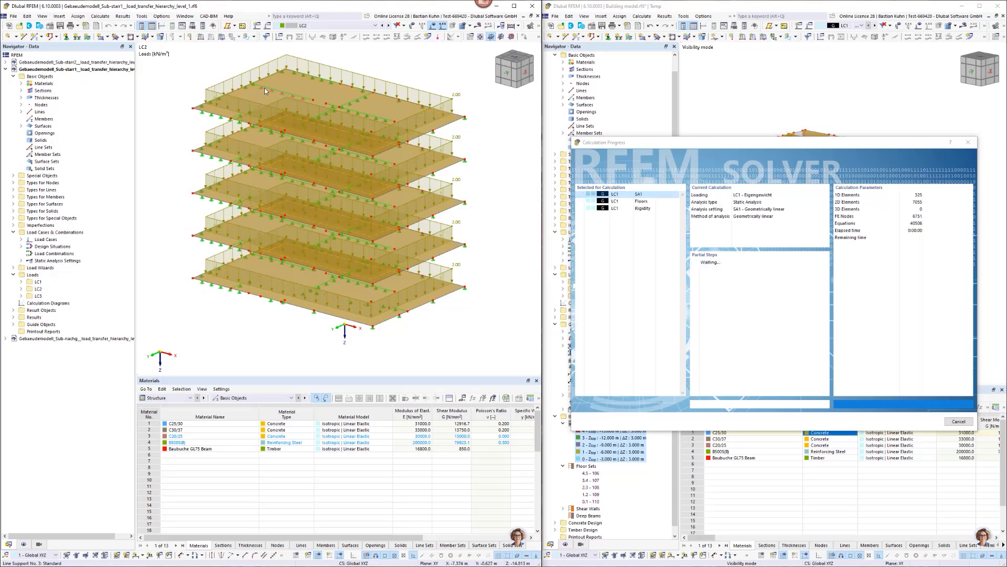
scroll(505, 125, "up", 4)
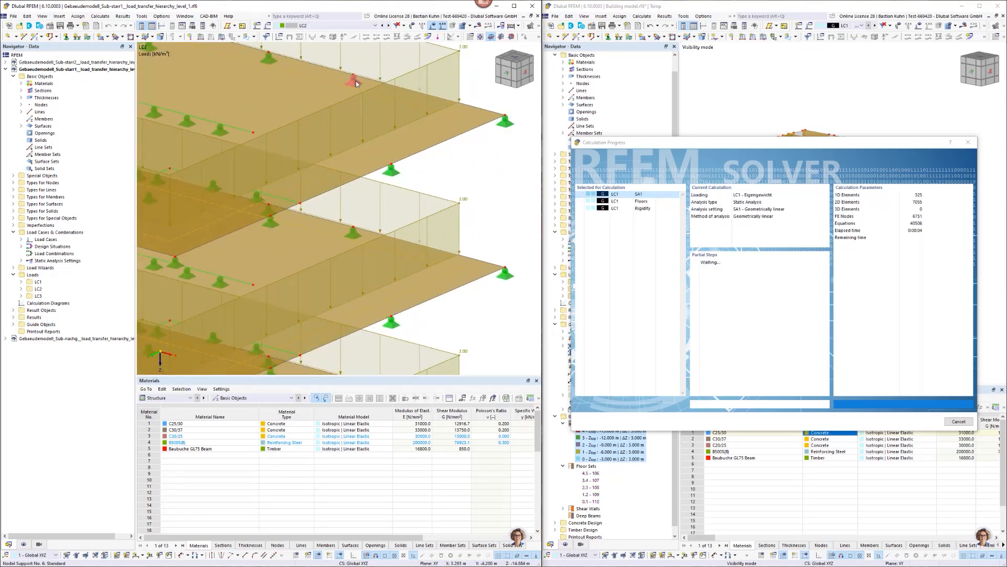
scroll(356, 80, "down", 5)
middle_click_drag(373, 131, 387, 174)
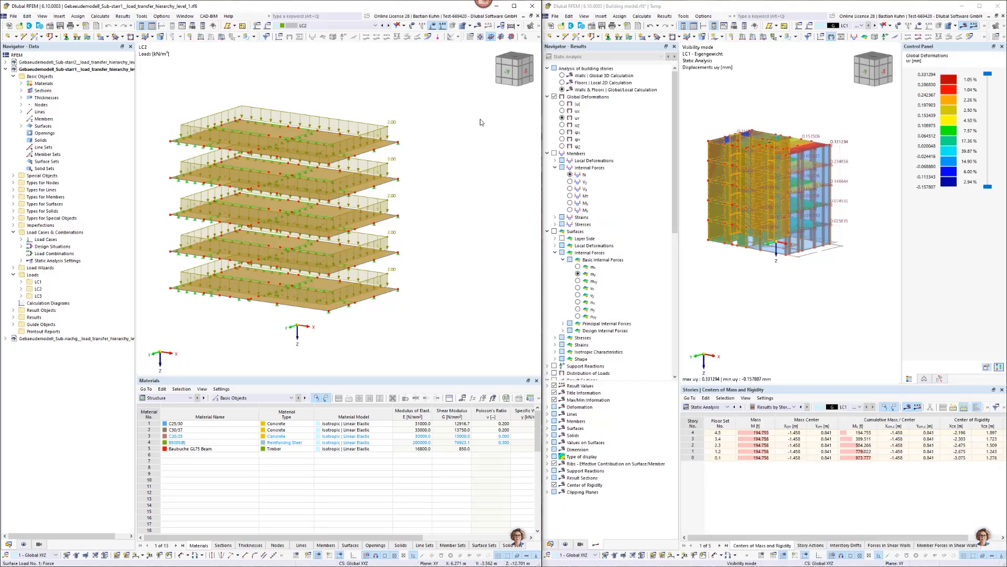
- Select load case LC2 in the building model and calculate its results
left_click(861, 25)
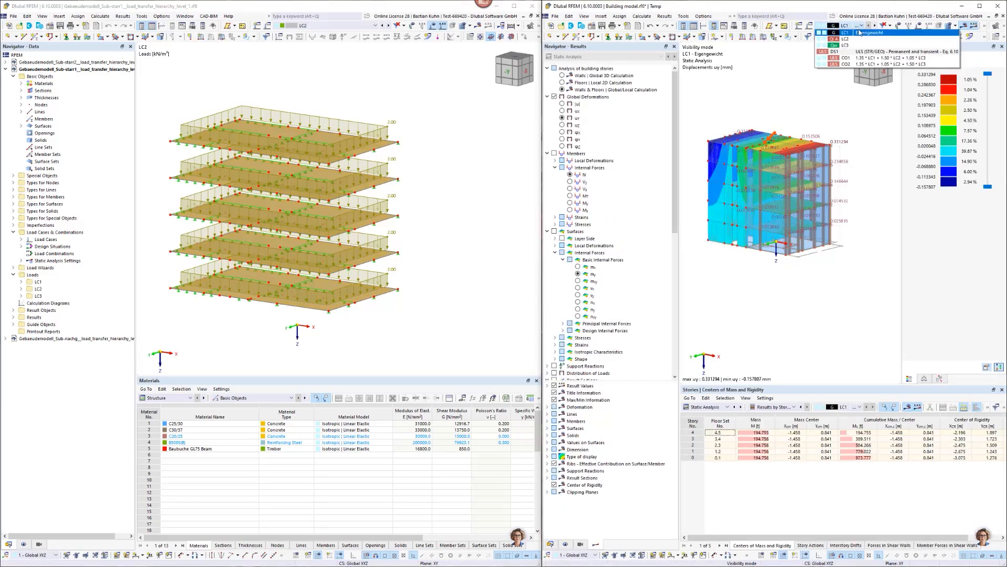
left_click(863, 39)
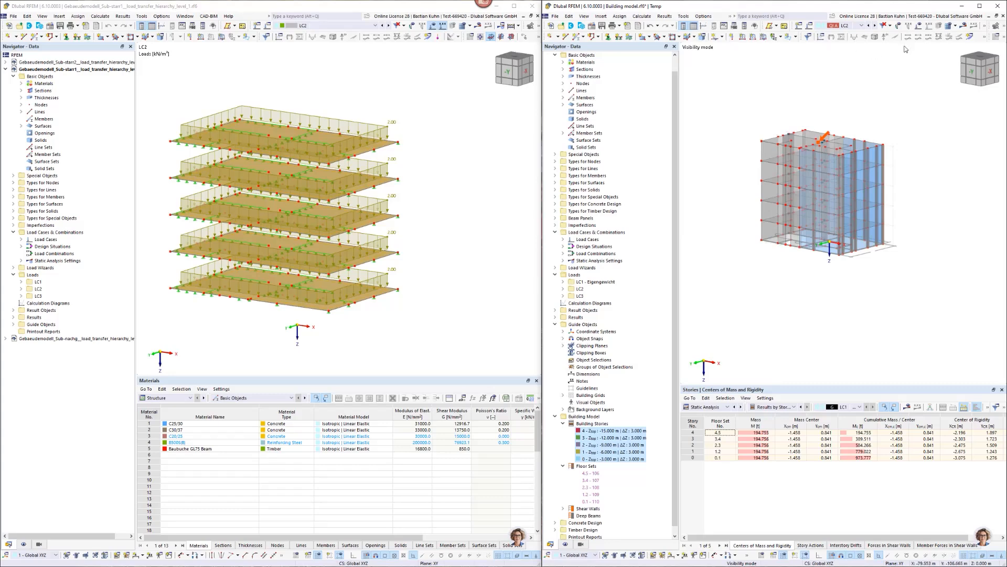
left_click(958, 30)
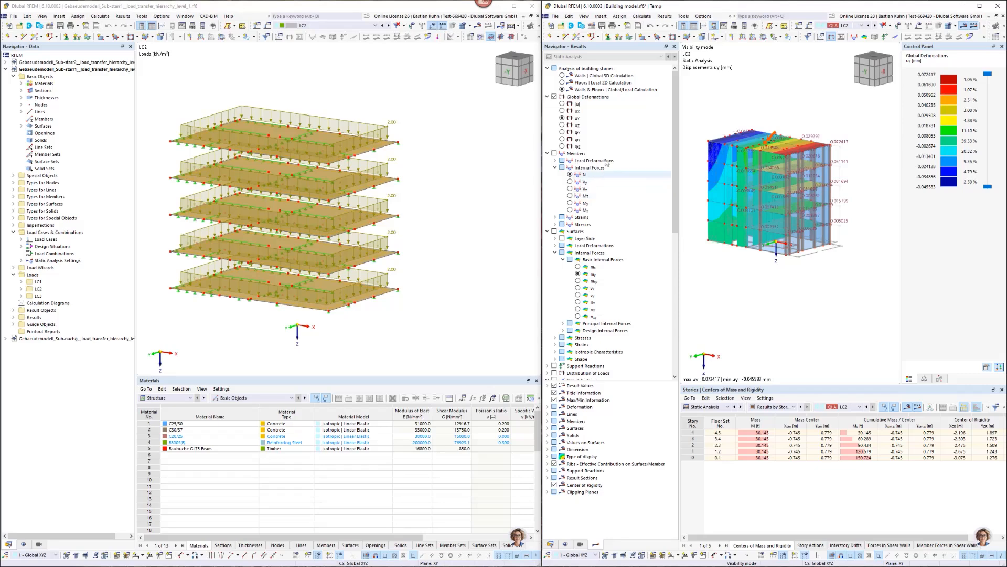
- Show the LC2 loads together with the building model's displacement results and examine the transferred loads at the roof slab
left_click(916, 26)
scroll(800, 126, "up", 3)
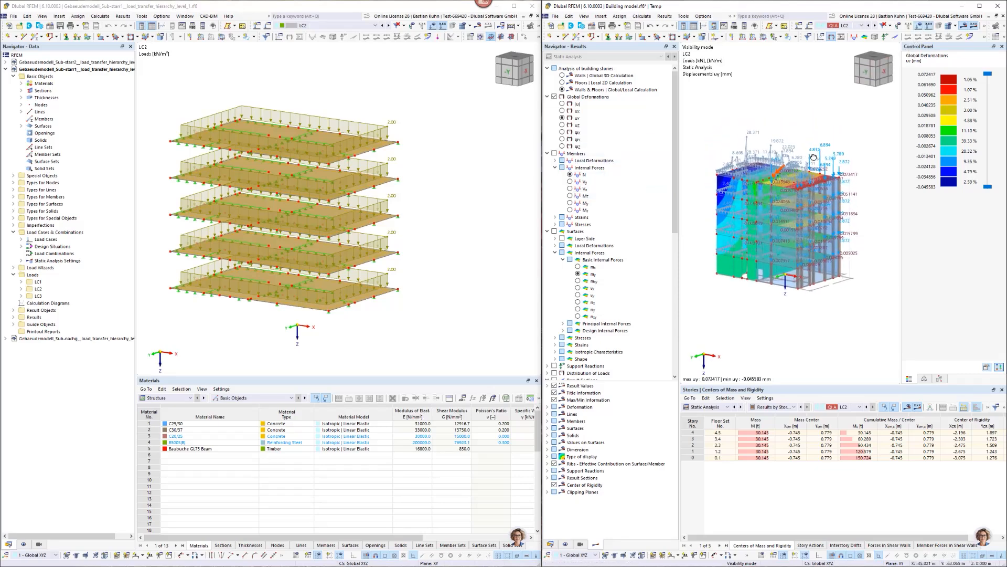
scroll(838, 179, "up", 2)
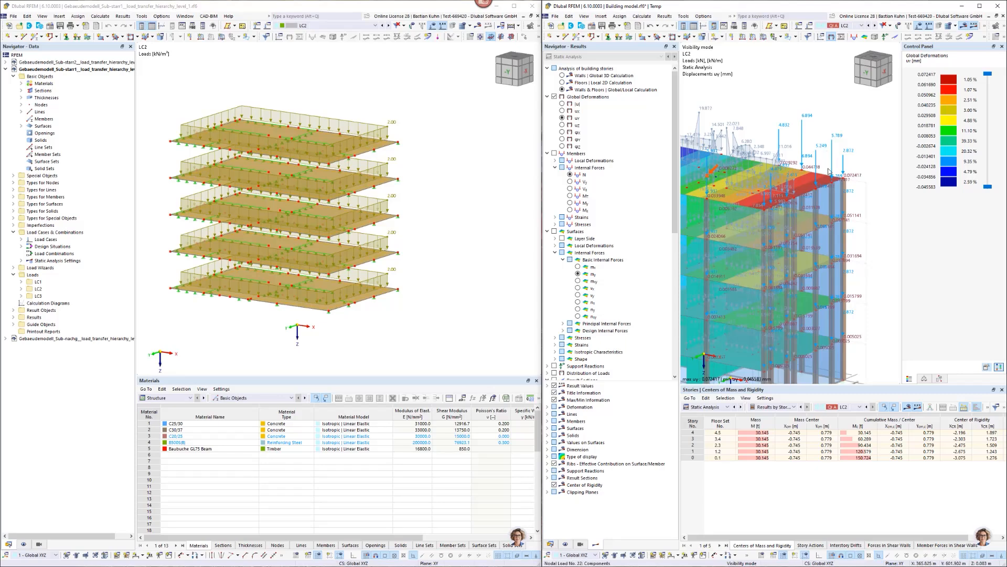
- Show the sub-model's LC2 results with its support reactions and compare them with the transferred loads at the building model's roof slab
left_click(477, 26)
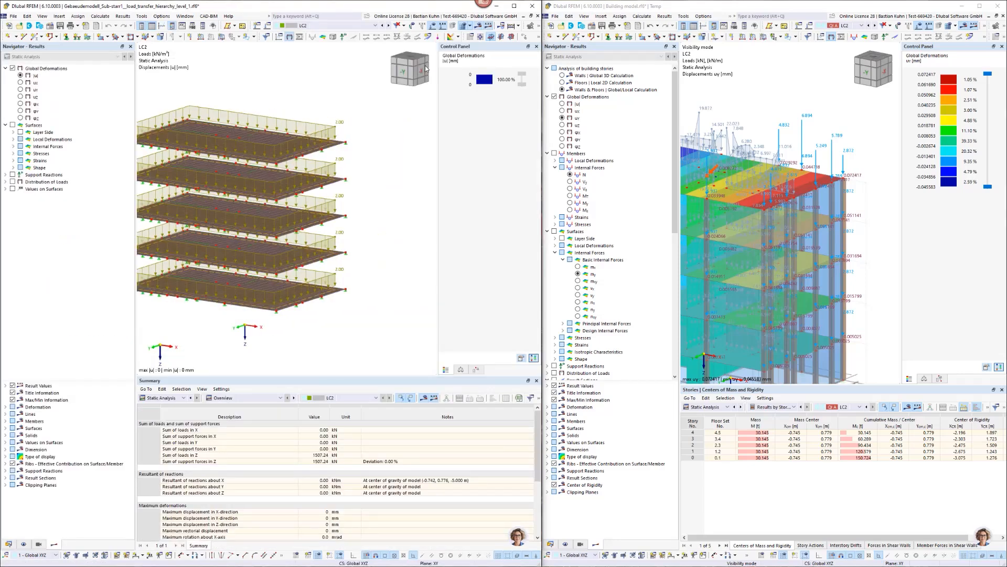
left_click(344, 37)
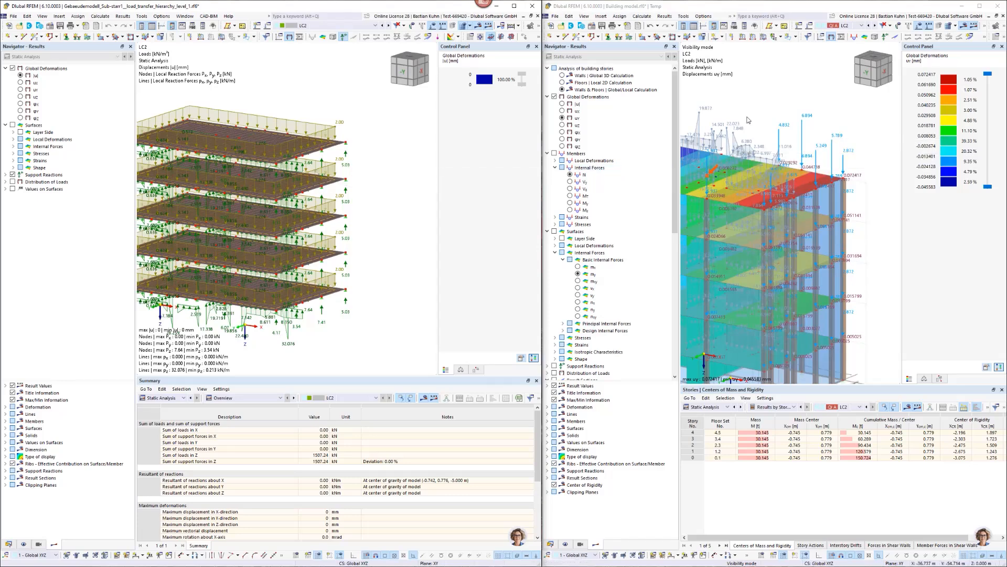
scroll(748, 120, "down", 5)
scroll(748, 119, "up", 4)
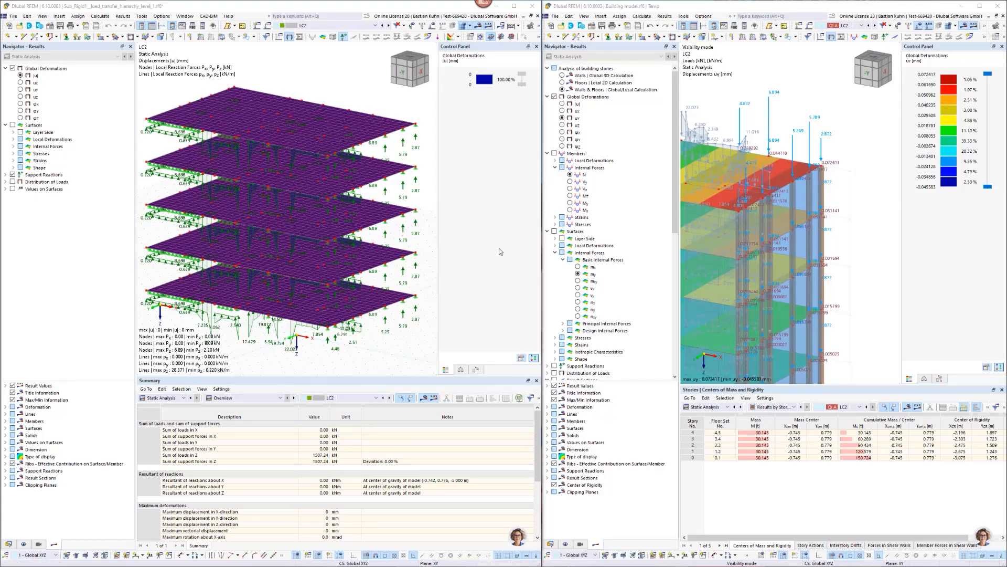
left_click(797, 101)
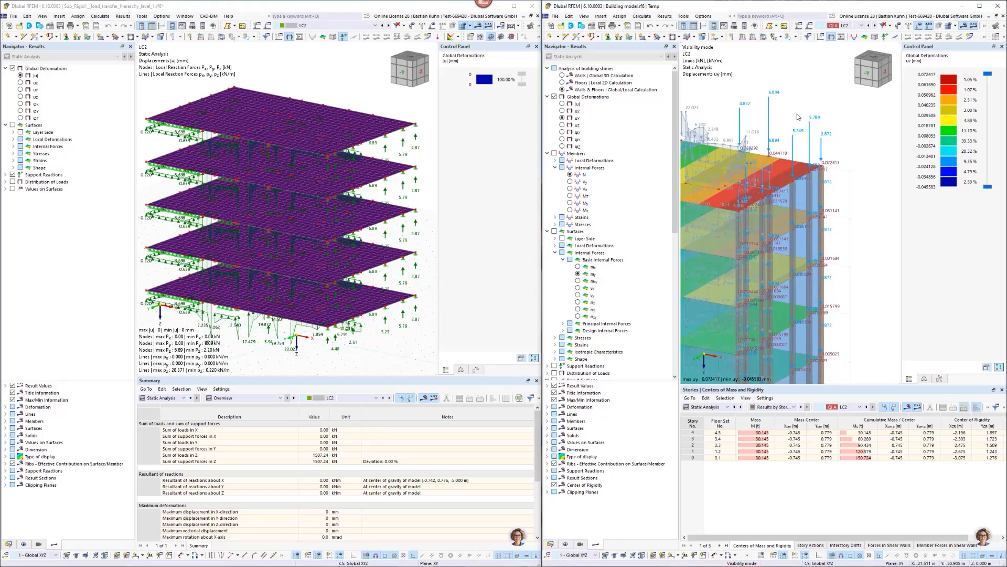
scroll(798, 113, "down", 2)
middle_click_drag(782, 132, 799, 142)
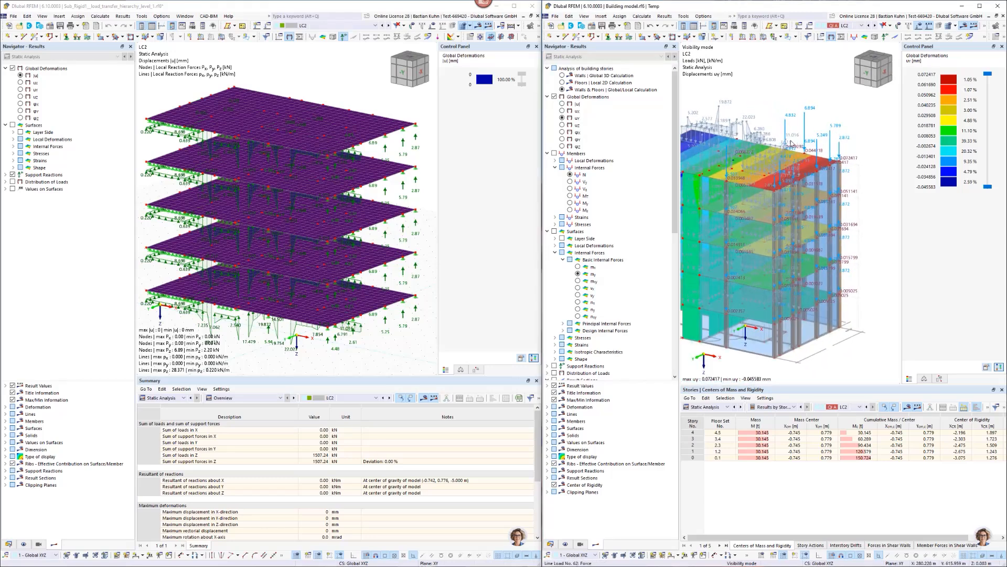
- Set the building model's static analysis displacements to one decimal place
left_click(589, 27)
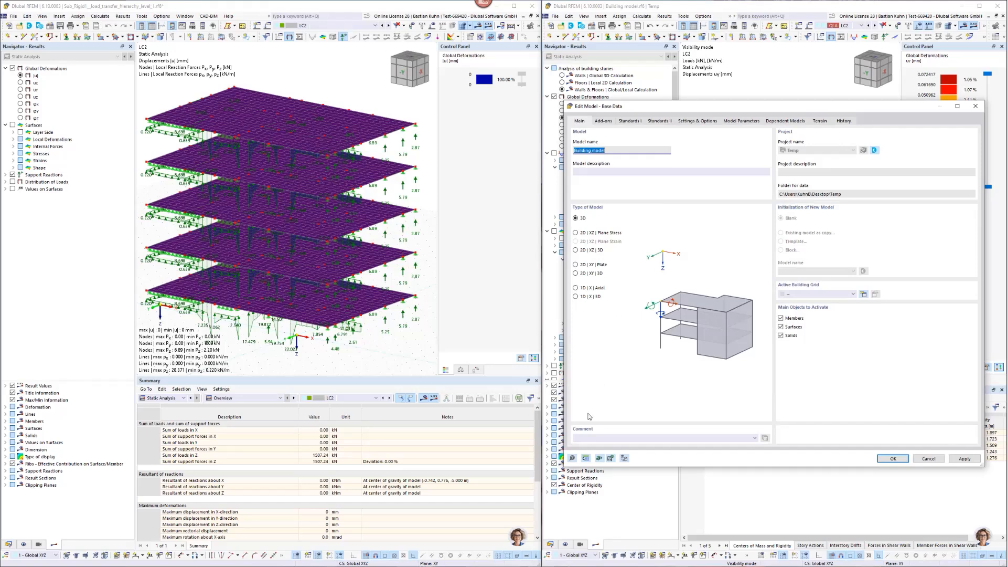
left_click(586, 458)
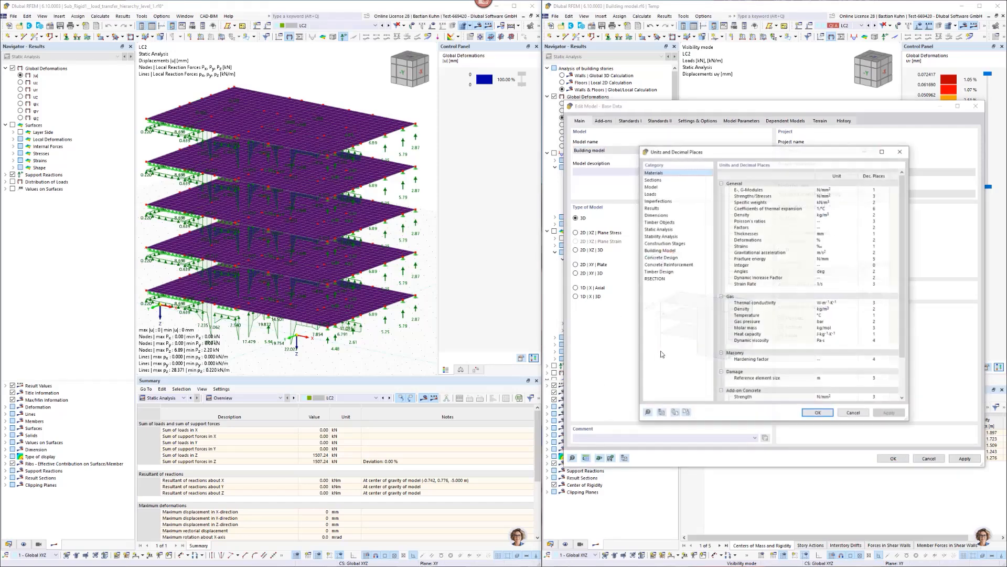
left_click(660, 236)
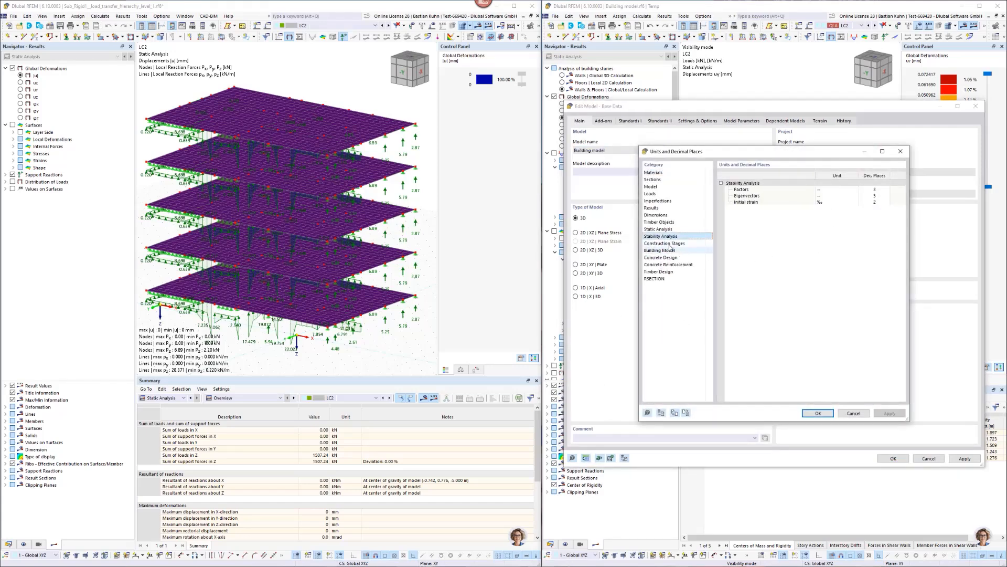
left_click(662, 230)
left_click(875, 215)
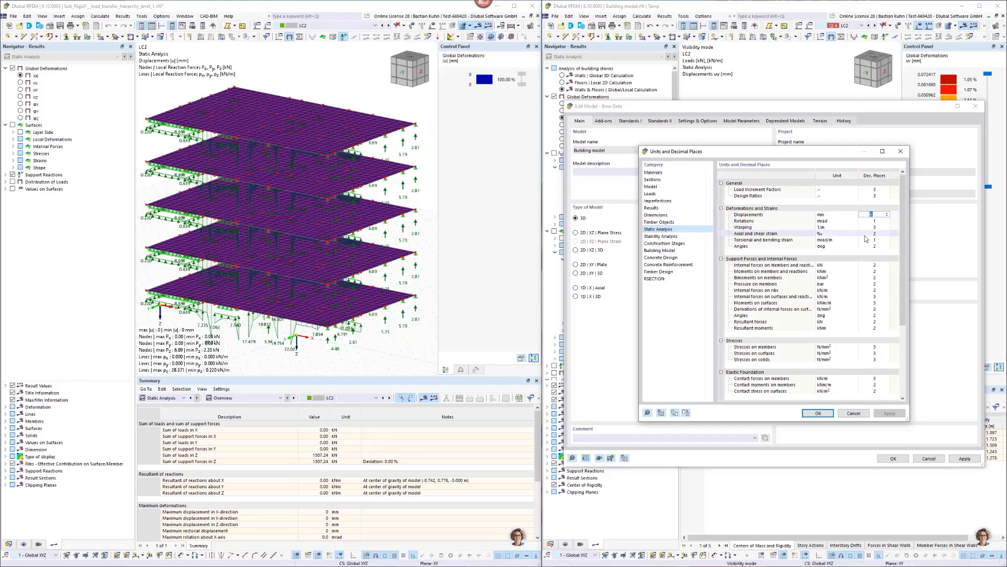
left_click(818, 413)
left_click(893, 458)
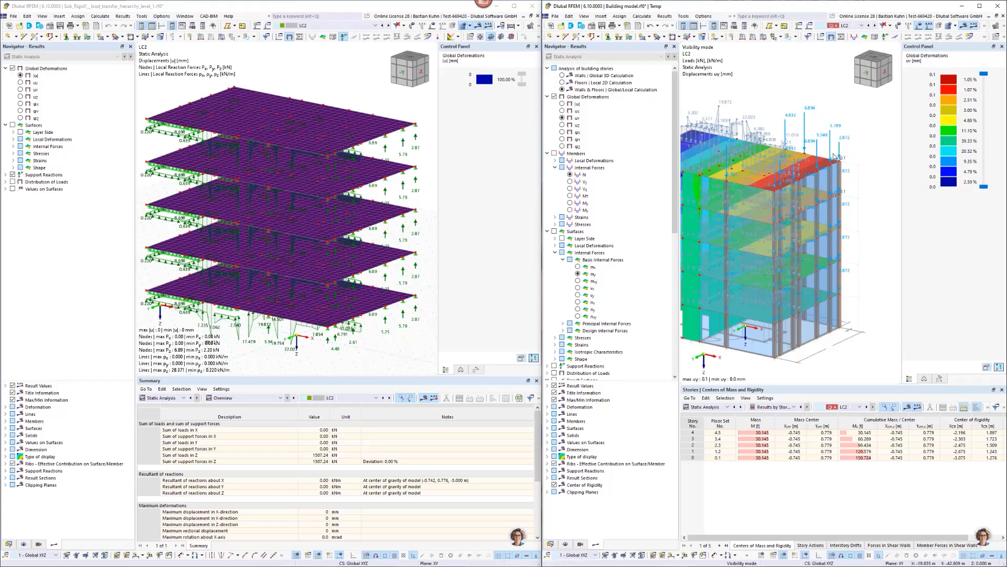
- Check the nodal load at the roof's outer corner and inspect the Stiffness Matrix thickness of the sub-model's top floor surface
scroll(838, 149, "up", 2)
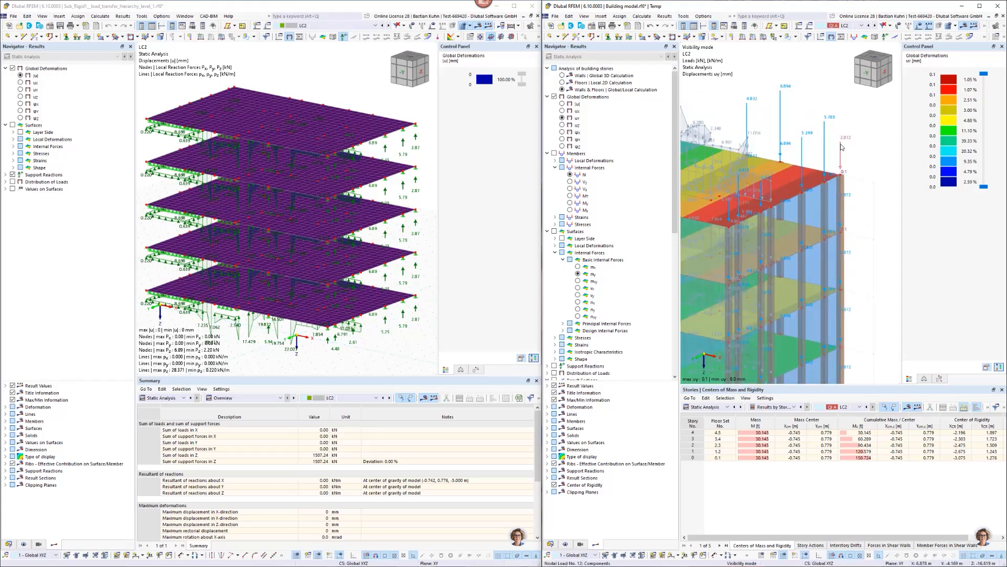
mouse_move(841, 147)
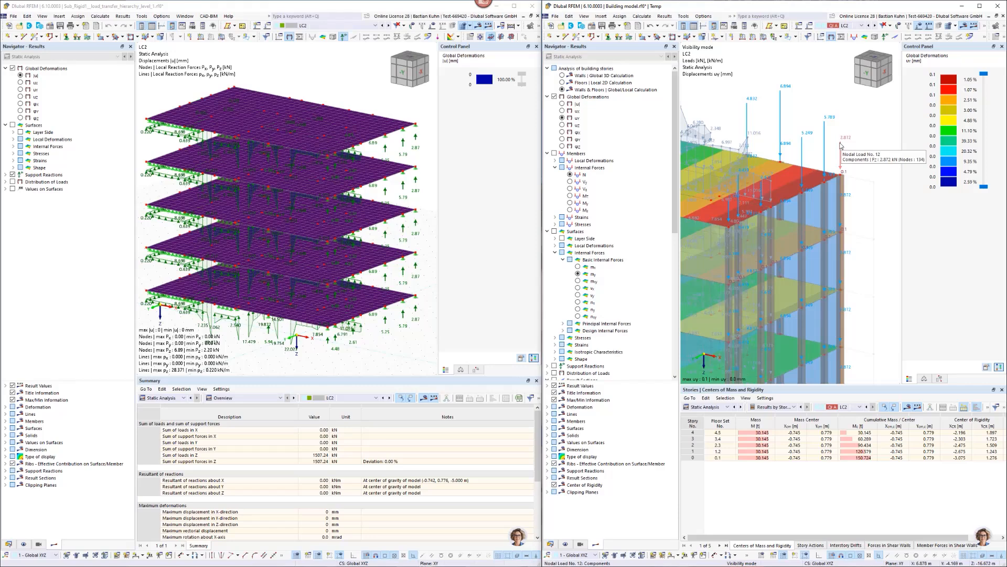
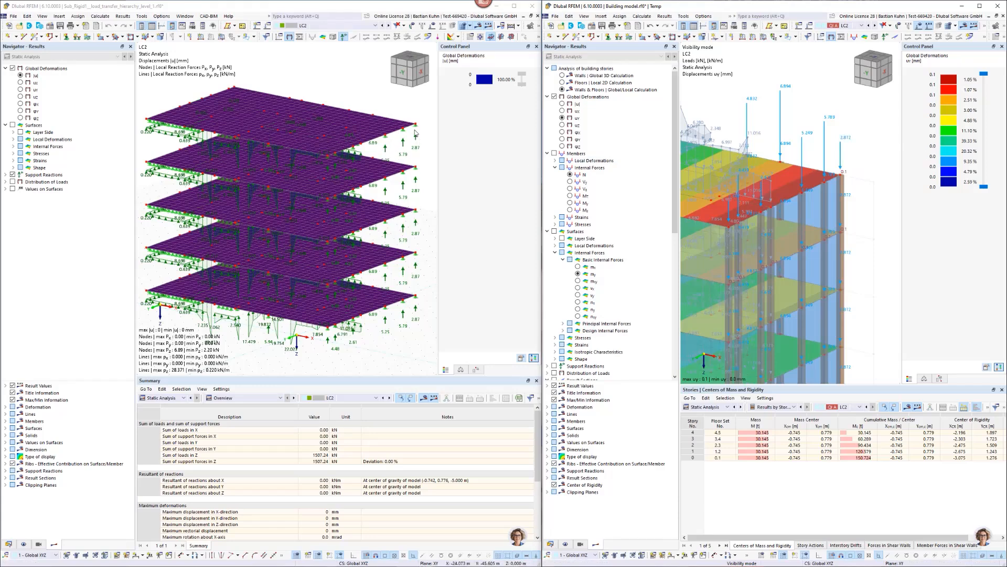
double_click(390, 129)
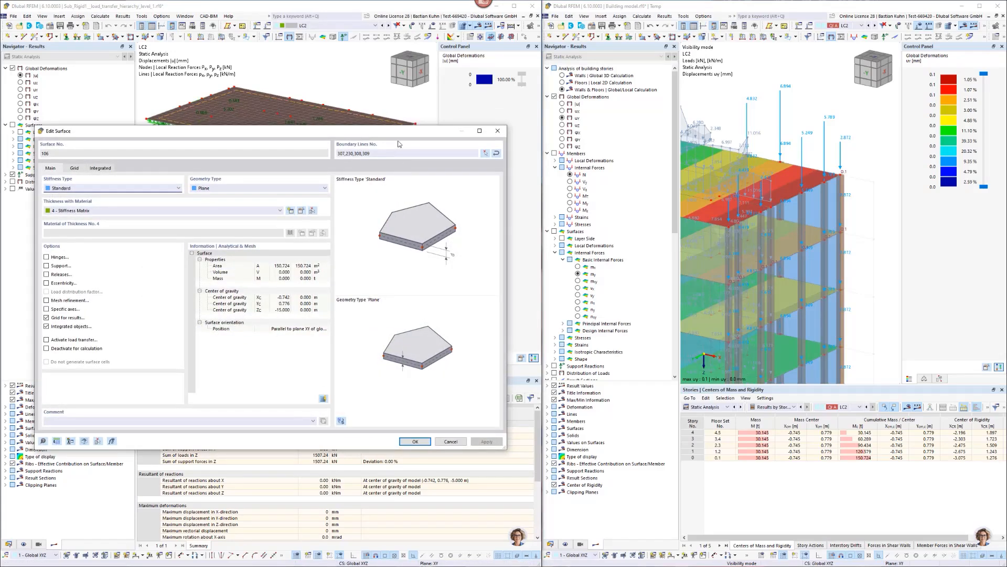
left_click_drag(397, 125, 405, 210)
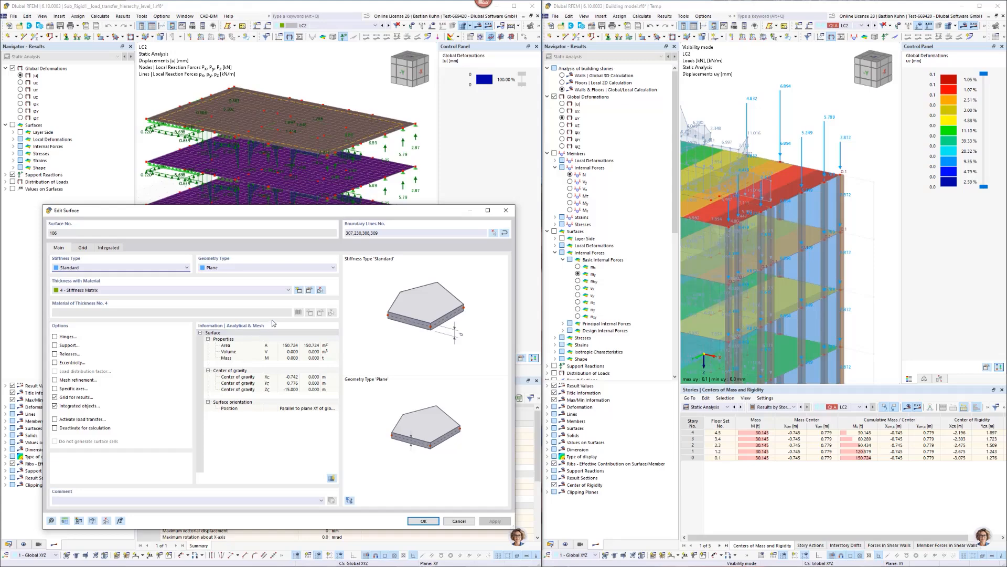
left_click(310, 291)
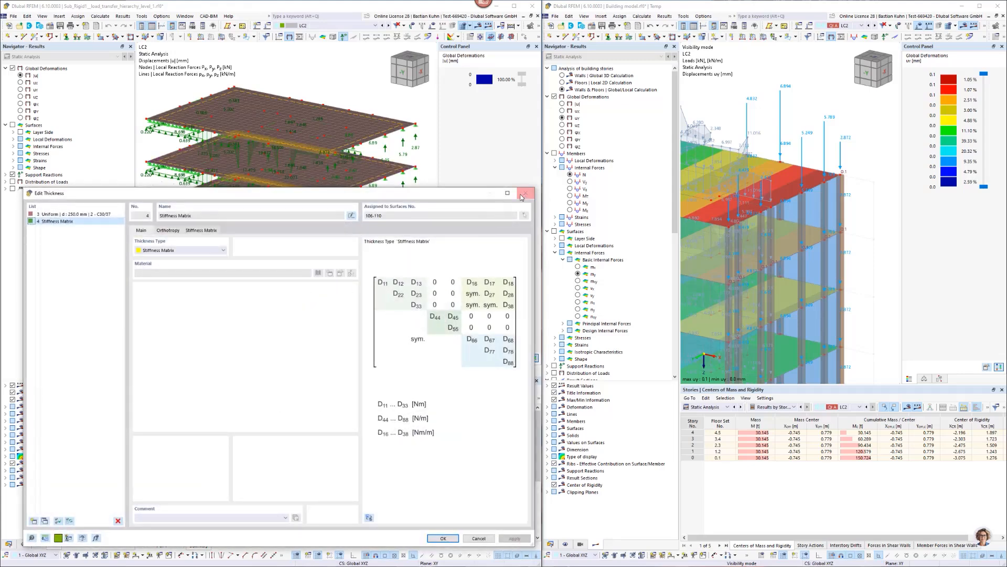
left_click(523, 195)
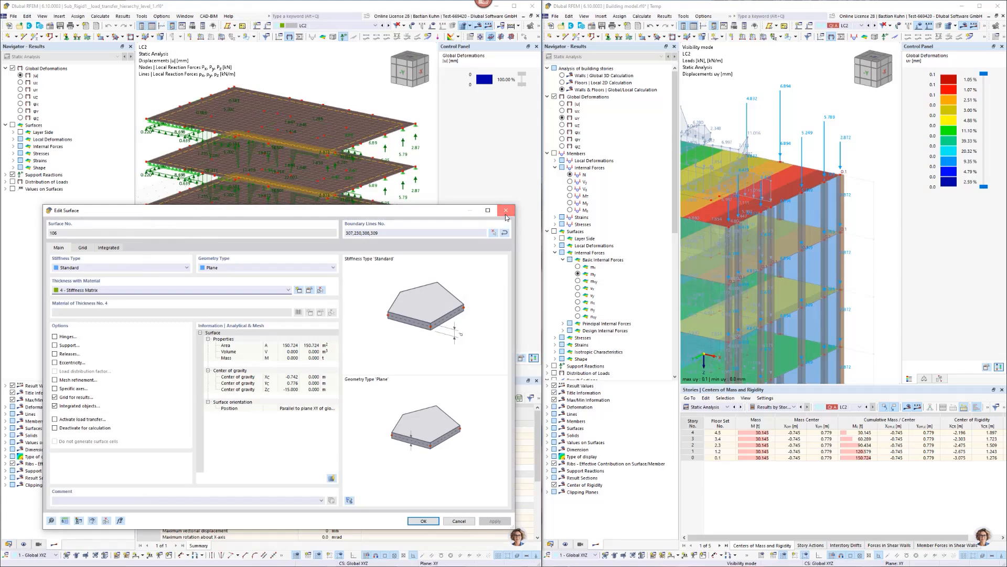
left_click(506, 211)
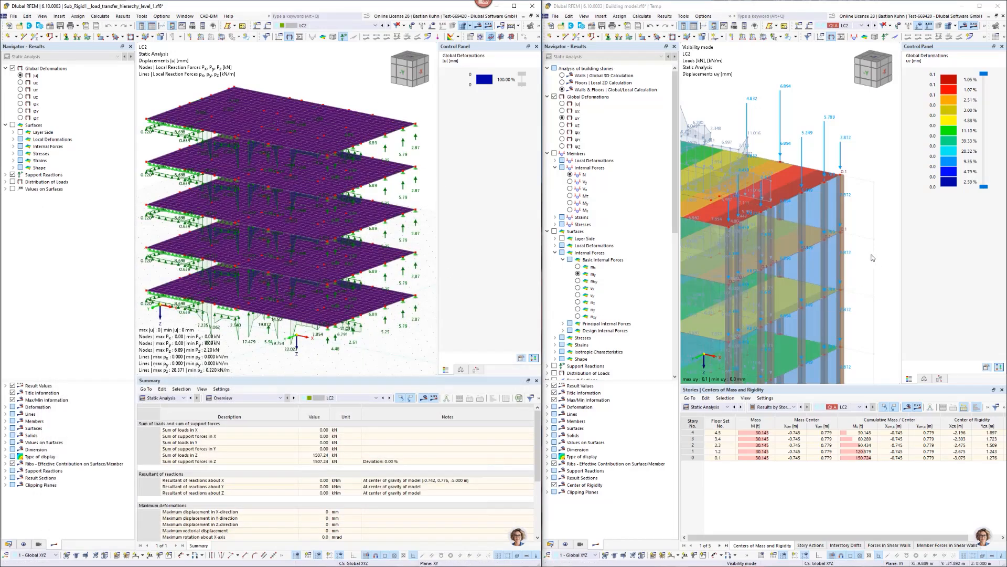
- Set all five building stories to Elastic Column | Hinge-Rigid nodal support modeling and Elastic Wall | Hinge-Rigid line support modeling
left_click(829, 298)
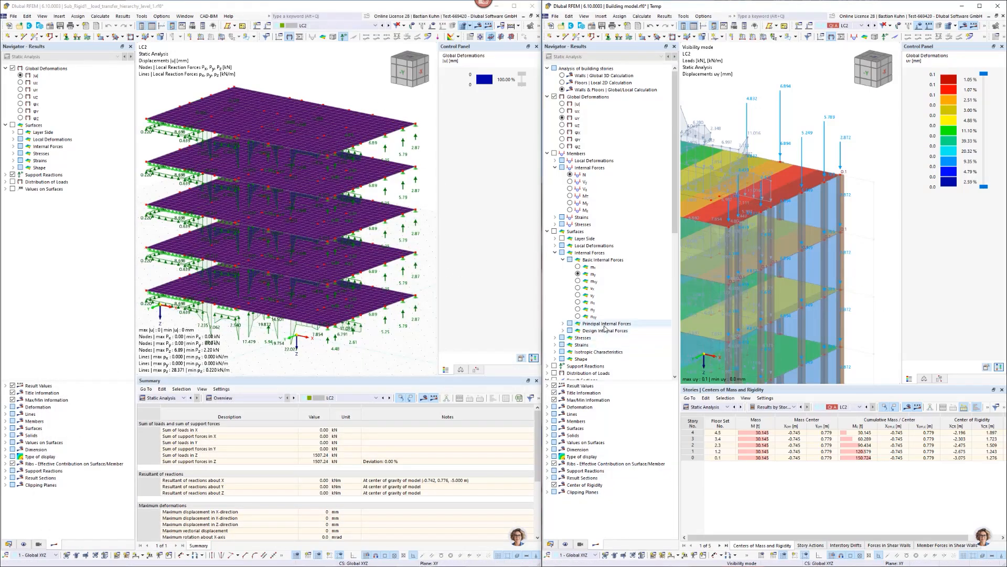
scroll(604, 329, "down", 10)
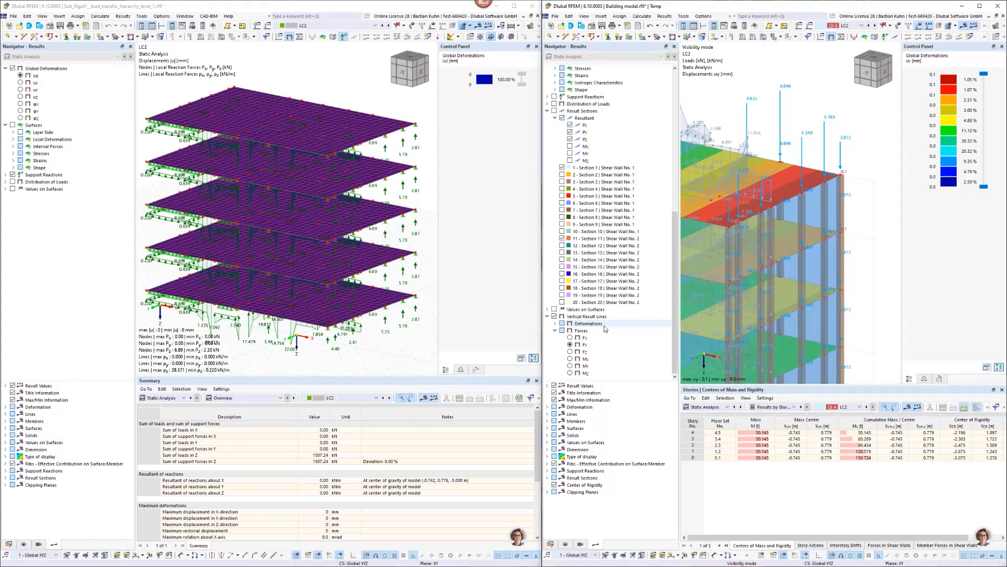
left_click(550, 544)
right_click(600, 439)
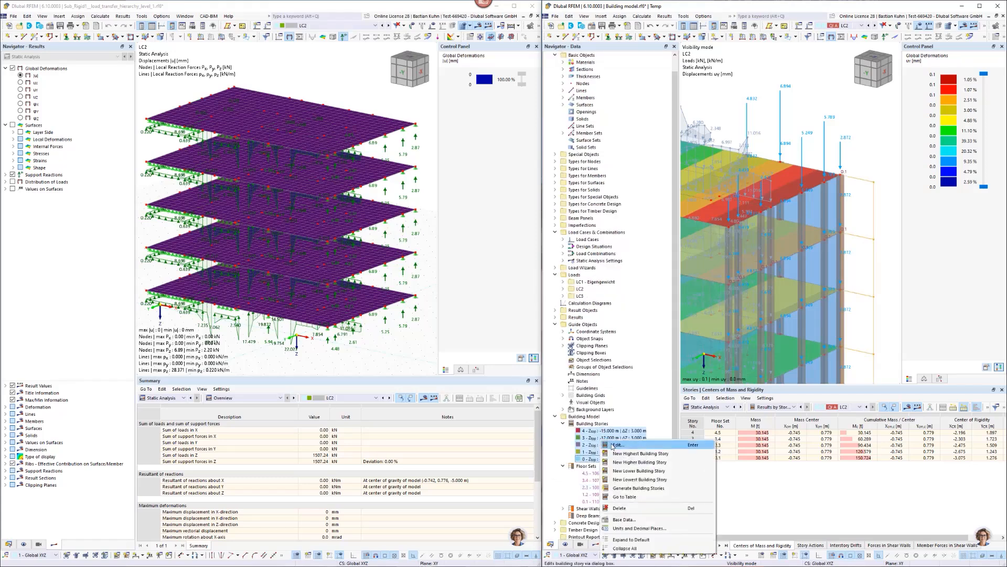
left_click(612, 446)
left_click_drag(520, 67, 900, 54)
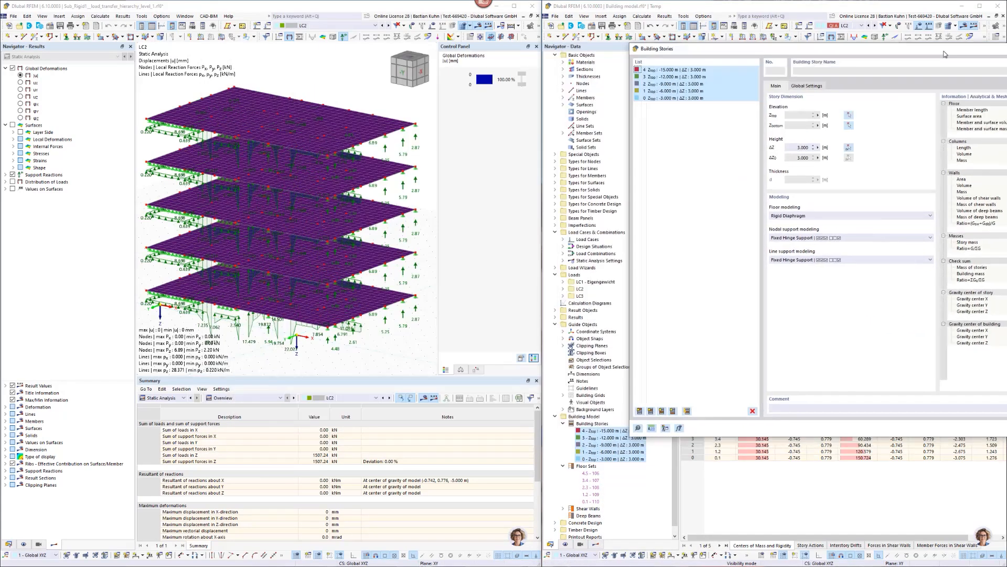
left_click(842, 240)
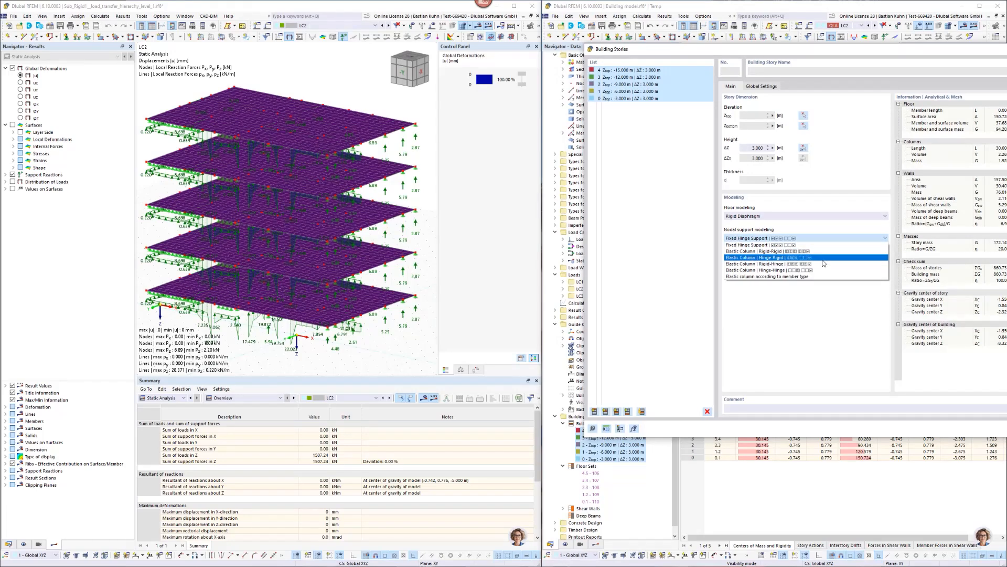
left_click(823, 258)
left_click(829, 261)
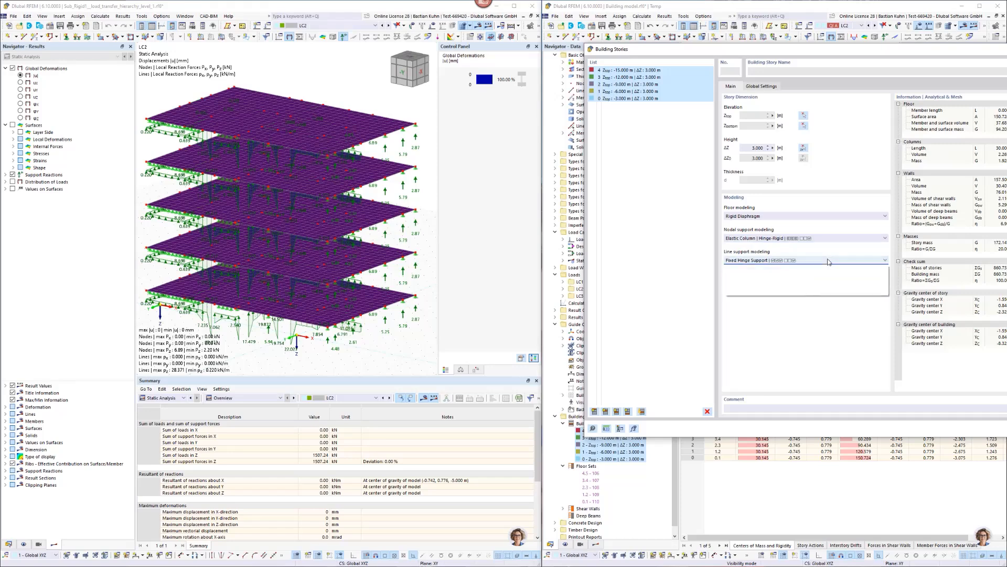
left_click(823, 282)
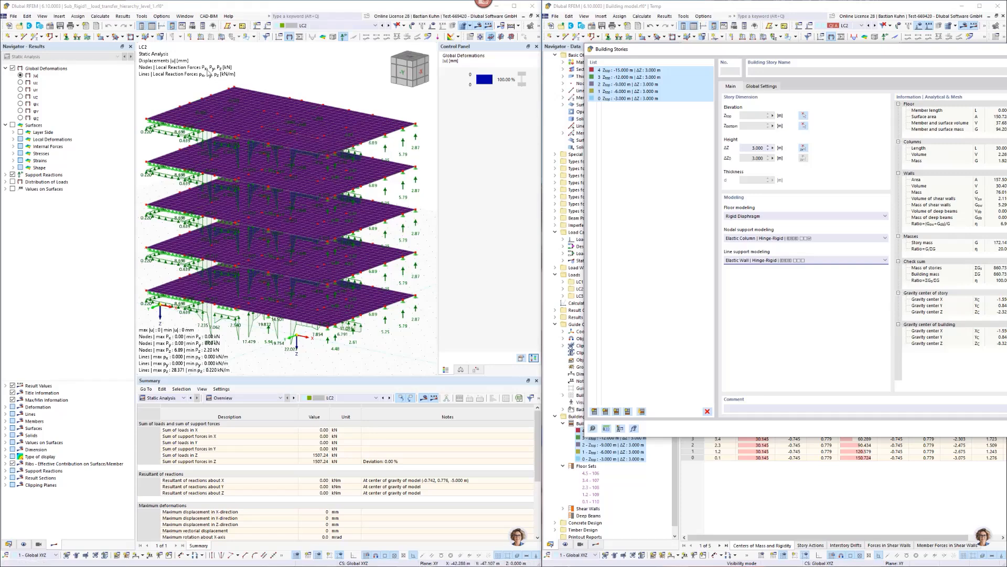
- Switch to the Sub_Rigid2__load_transfer_hierarchy_level_1 model and inspect the Stiffness Matrix thickness of its top floor surface
left_click(184, 16)
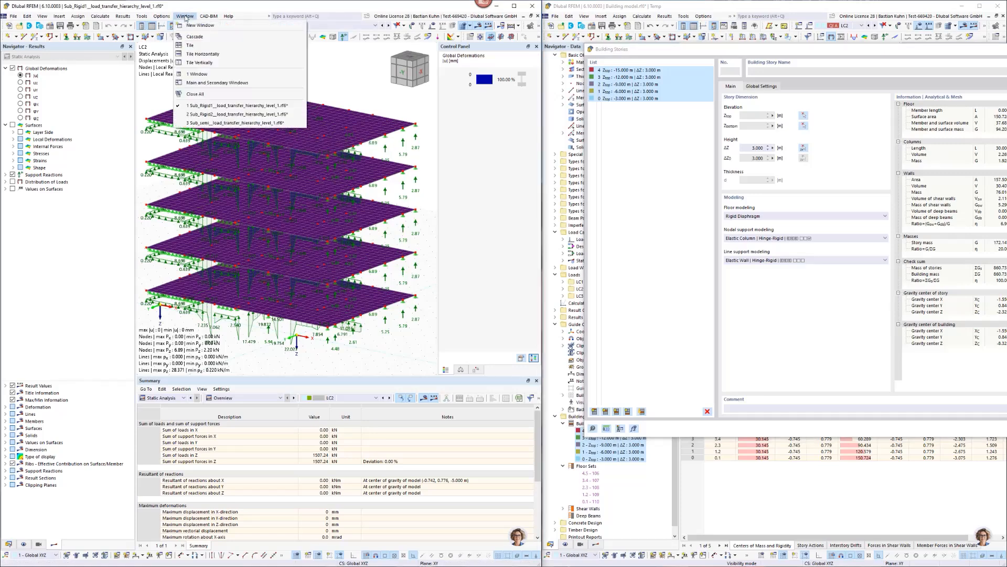
left_click(201, 115)
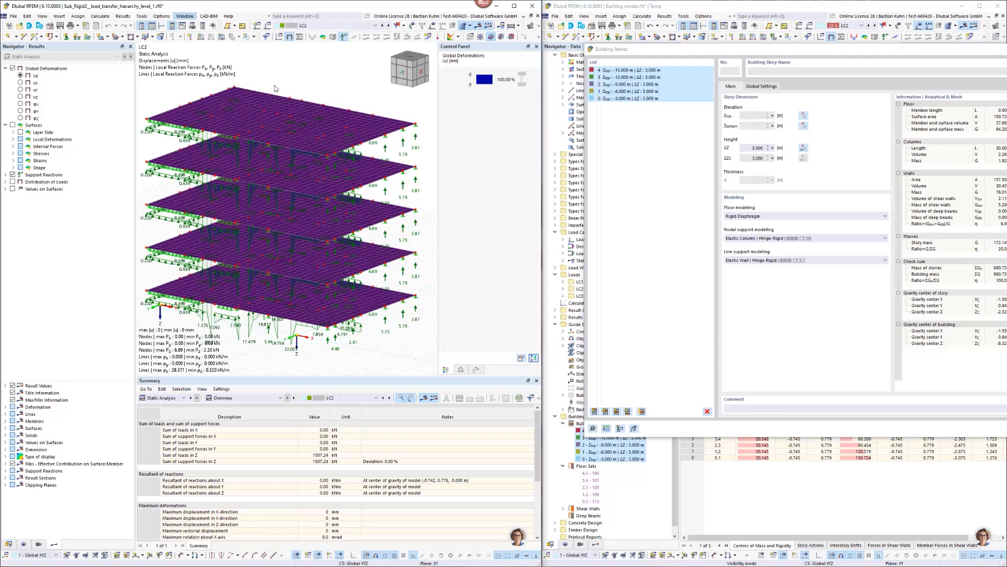
double_click(329, 96)
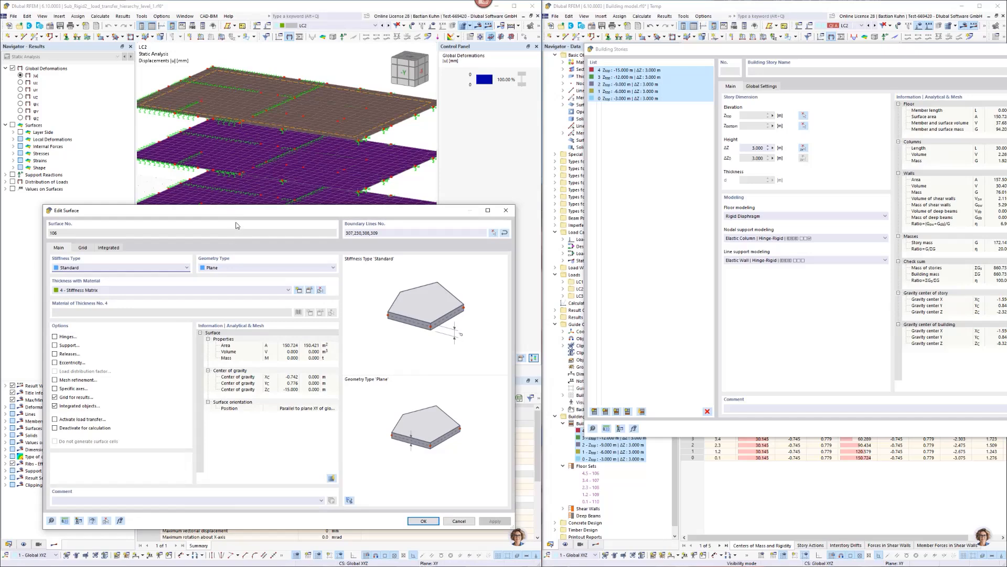
left_click_drag(236, 225, 241, 127)
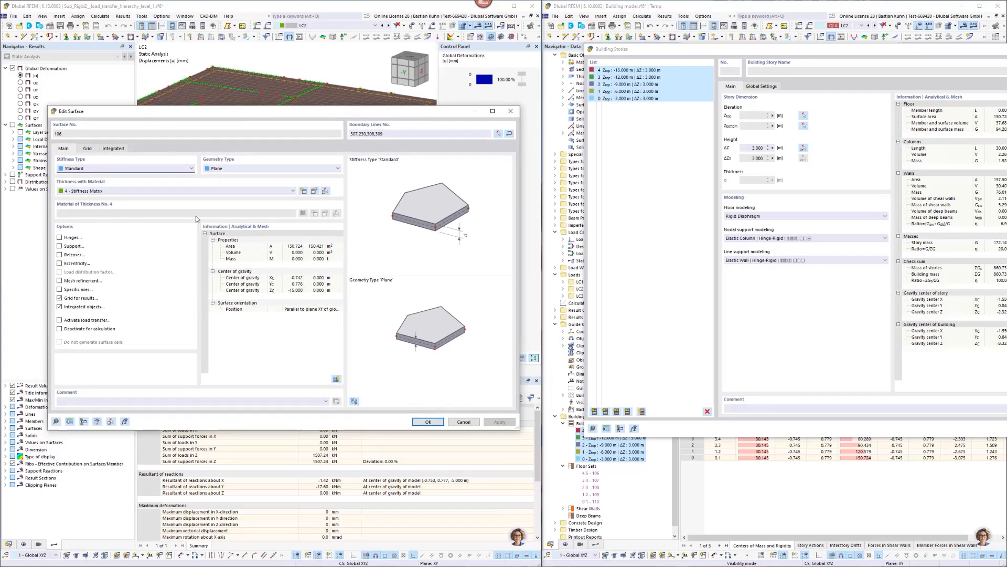
left_click(314, 191)
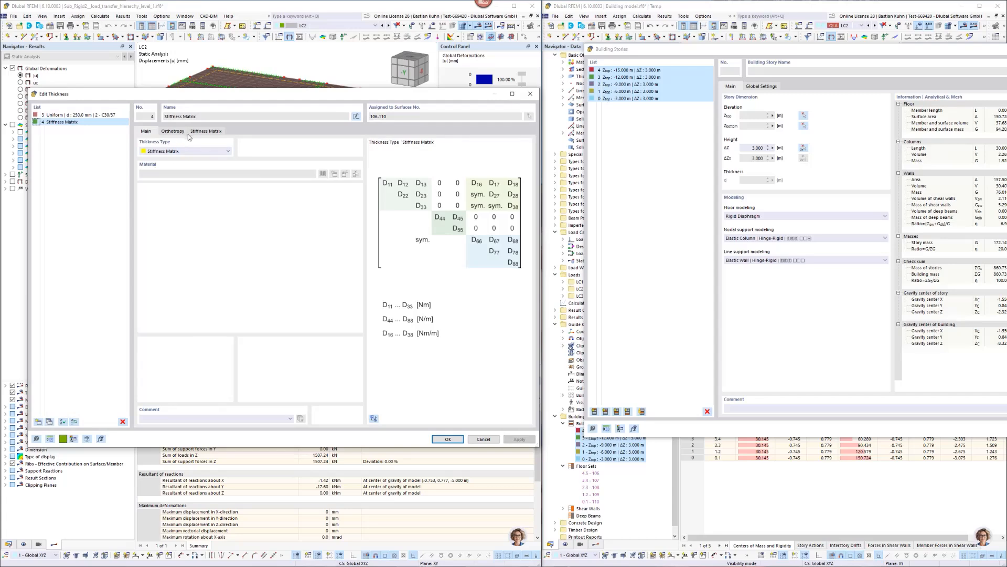
left_click(530, 94)
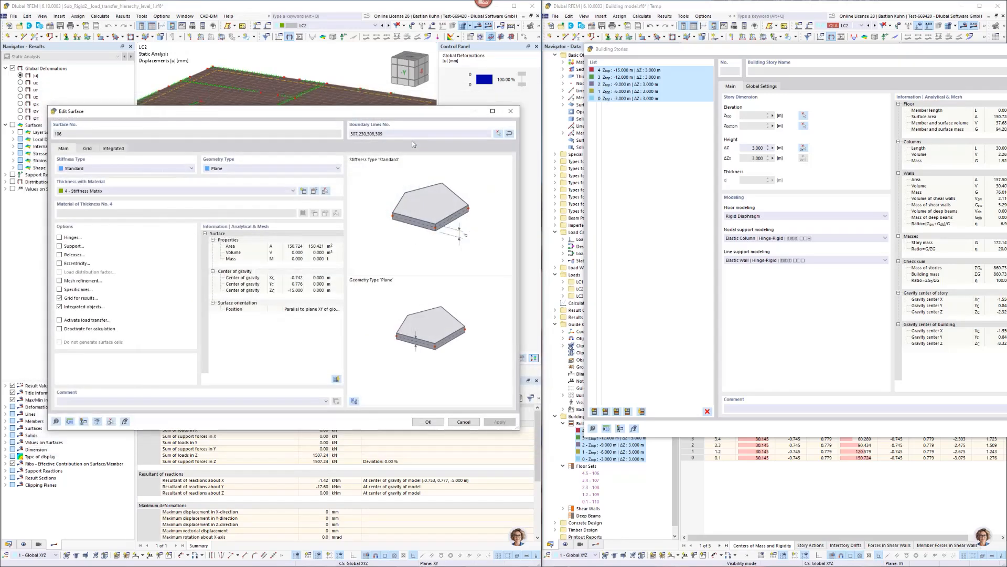
left_click(510, 111)
- Open the support definition of the wall line on the sub-model's top floor and examine its translational spring constants
middle_click_drag(318, 167, 234, 158)
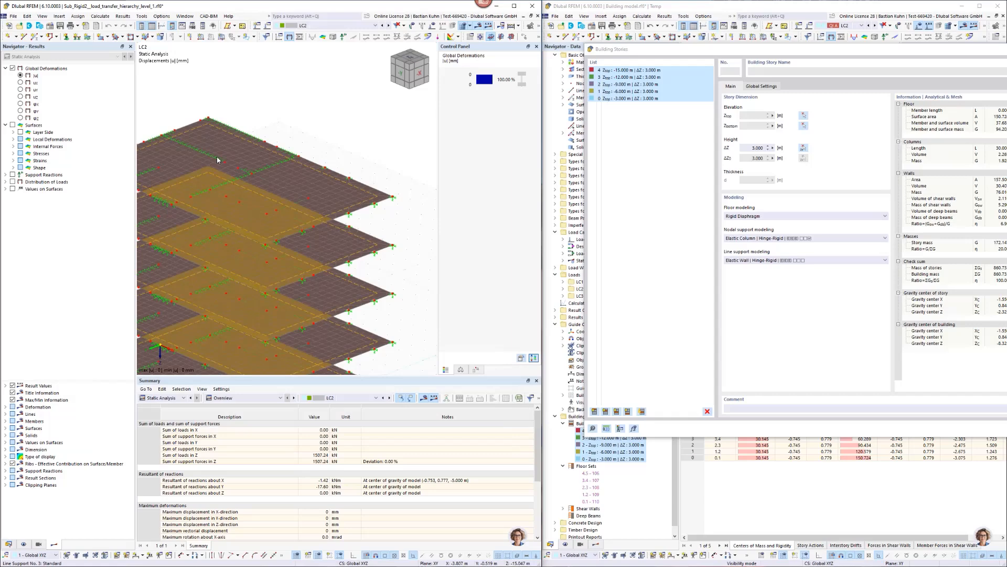
scroll(218, 160, "up", 2)
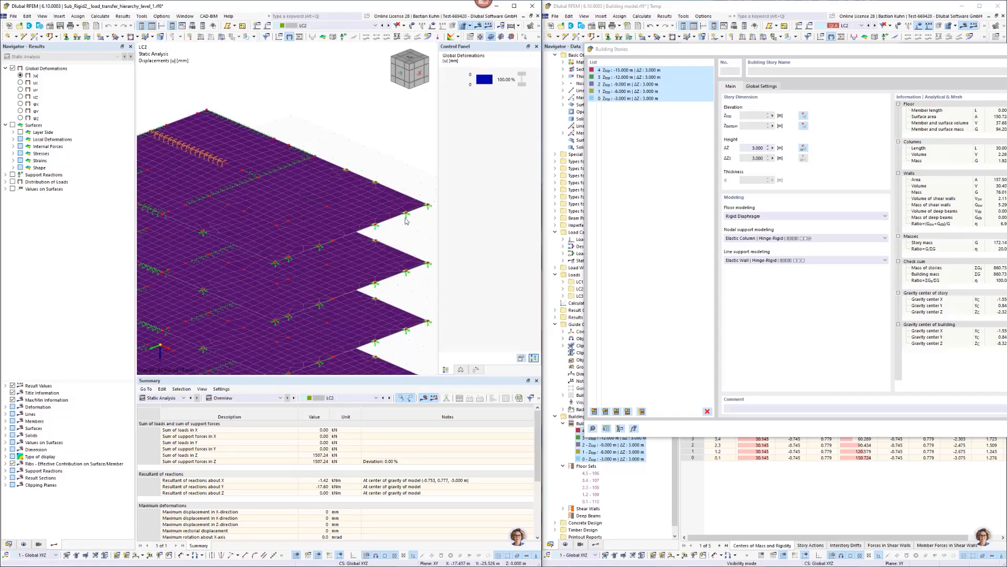
double_click(192, 152)
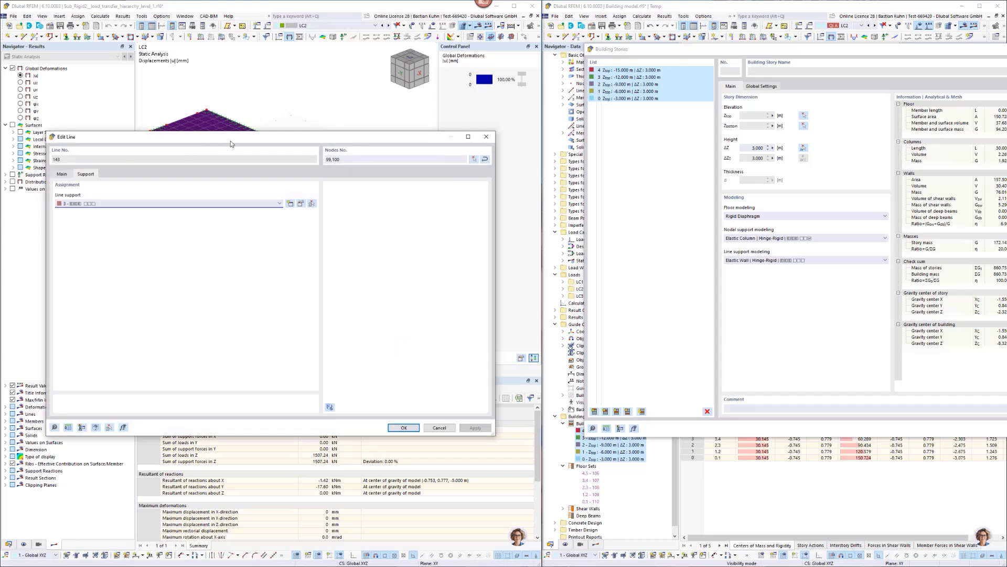
left_click_drag(231, 141, 206, 52)
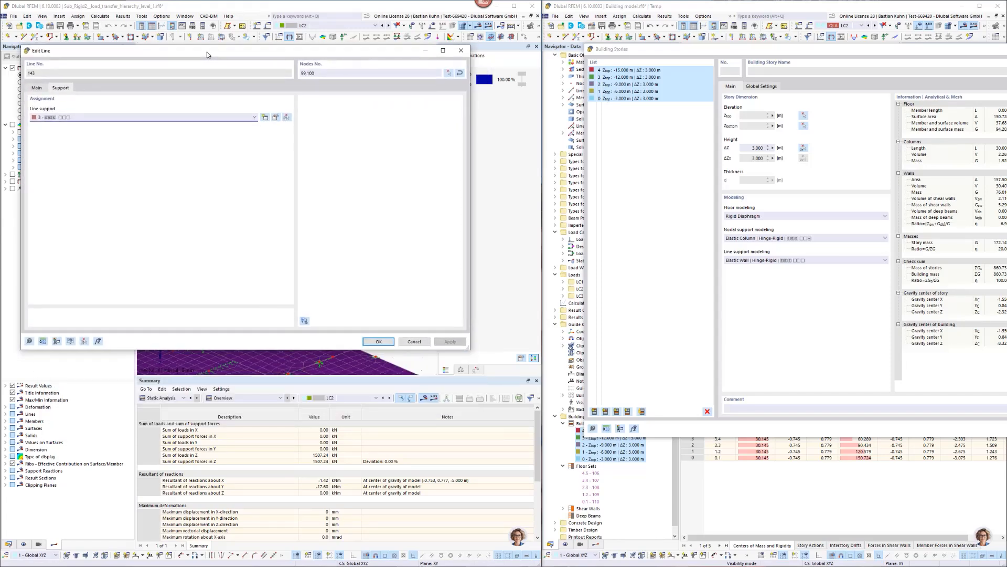
left_click(275, 118)
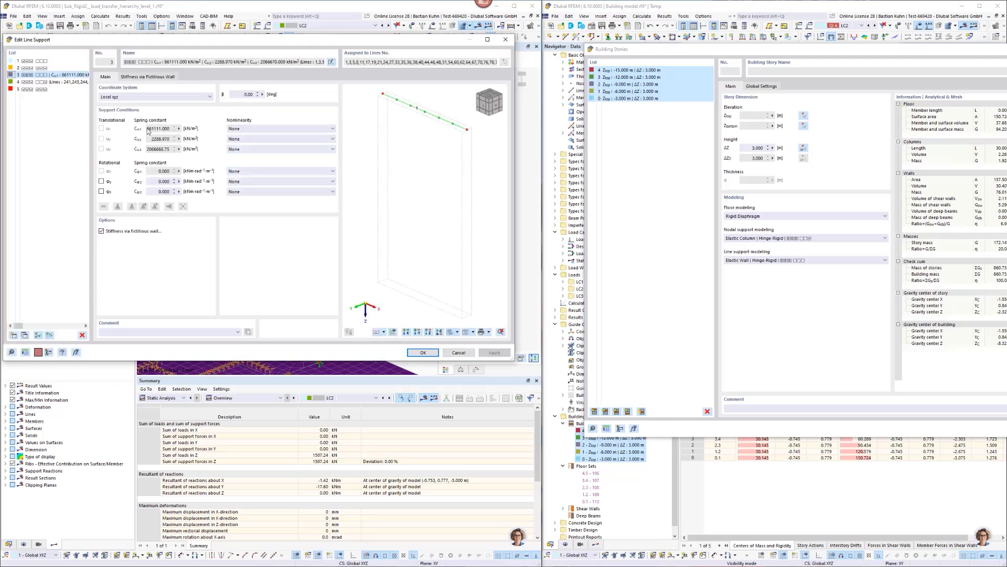
left_click_drag(148, 130, 174, 131)
- Examine the line support's wall width, wall height and support springs under Stiffness via Fictitious Wall, leaving everything unchanged
left_click(151, 77)
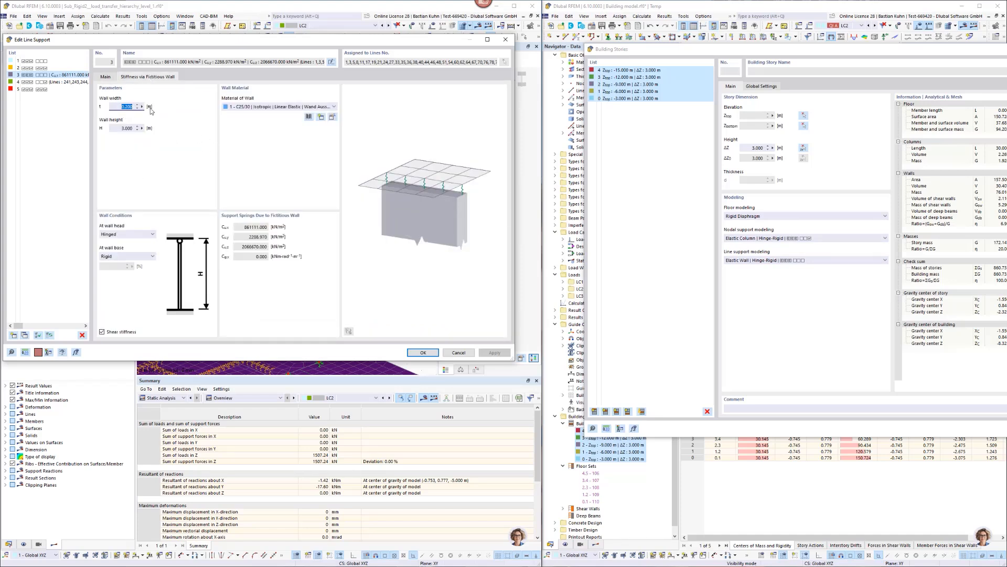
left_click(120, 129)
left_click(235, 228)
left_click(459, 353)
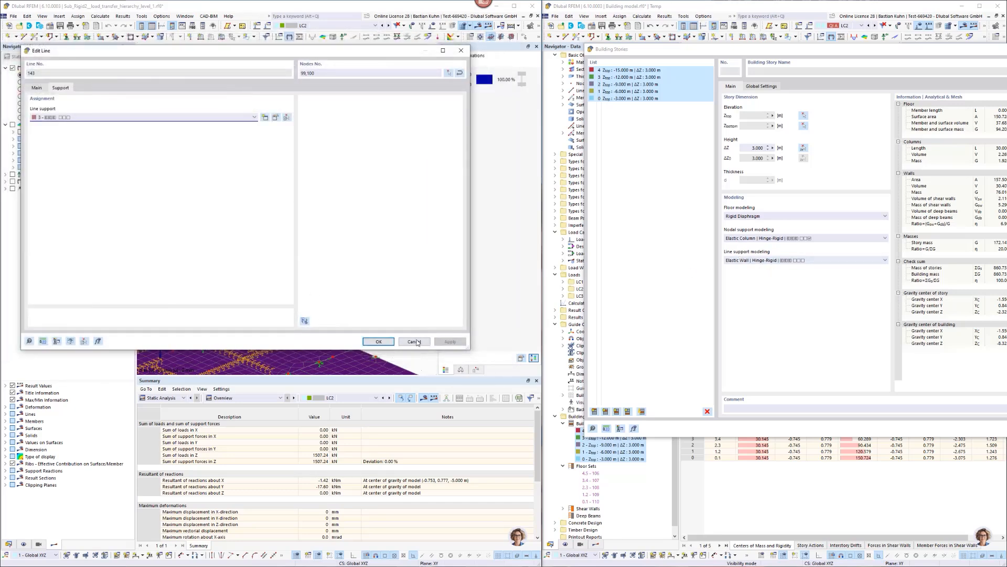
left_click(417, 341)
- Close the Building Stories dialog of the building model without applying its changes
scroll(423, 218, "up", 2)
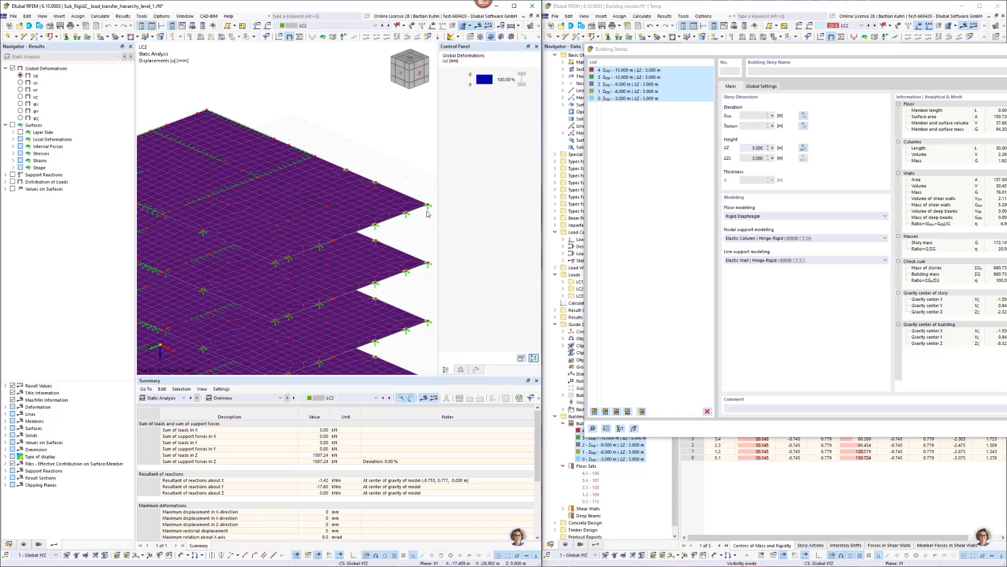
mouse_move(429, 211)
left_click_drag(829, 53, 650, 63)
left_click_drag(879, 62, 524, 73)
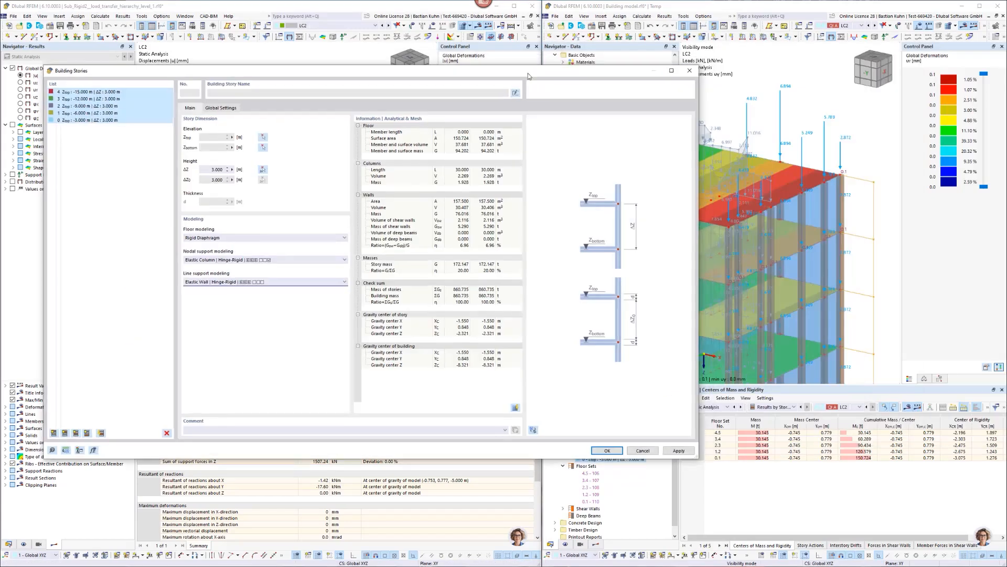
left_click(689, 70)
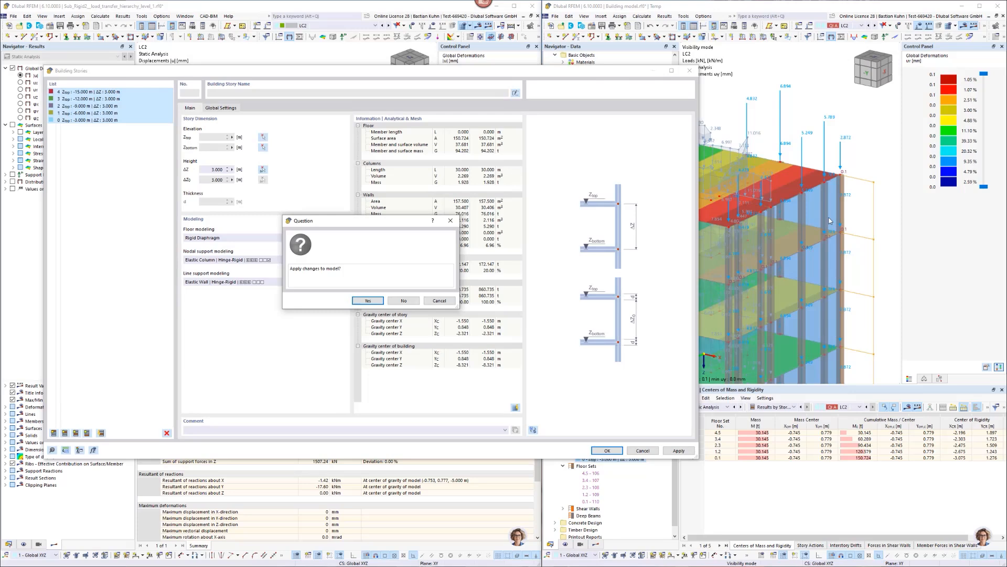
left_click(439, 300)
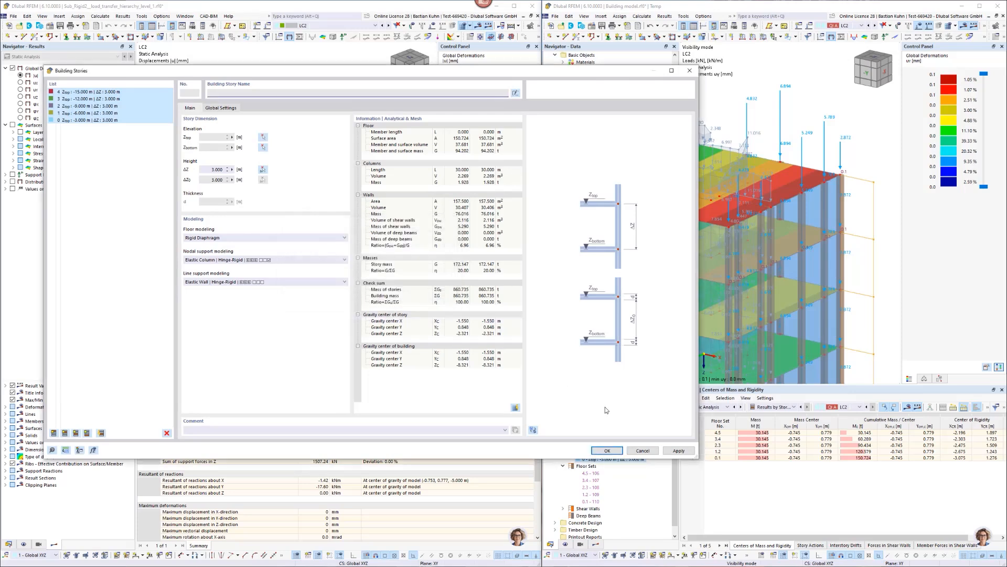
left_click(643, 451)
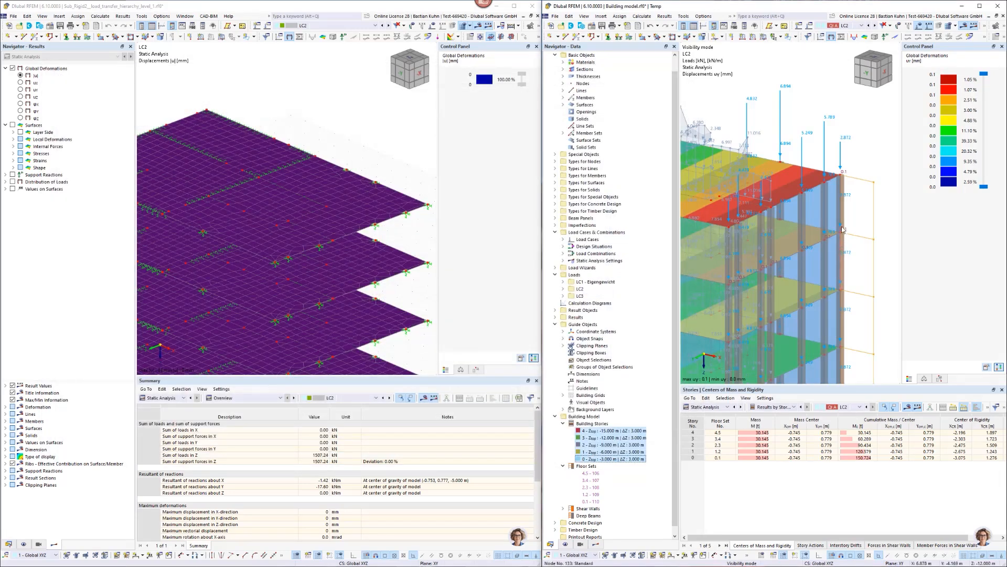
- Open the top-story corner column's member properties and inspect the matching sub-model nodal support's springs and Stiffness via Fictitious Column parameters
double_click(844, 214)
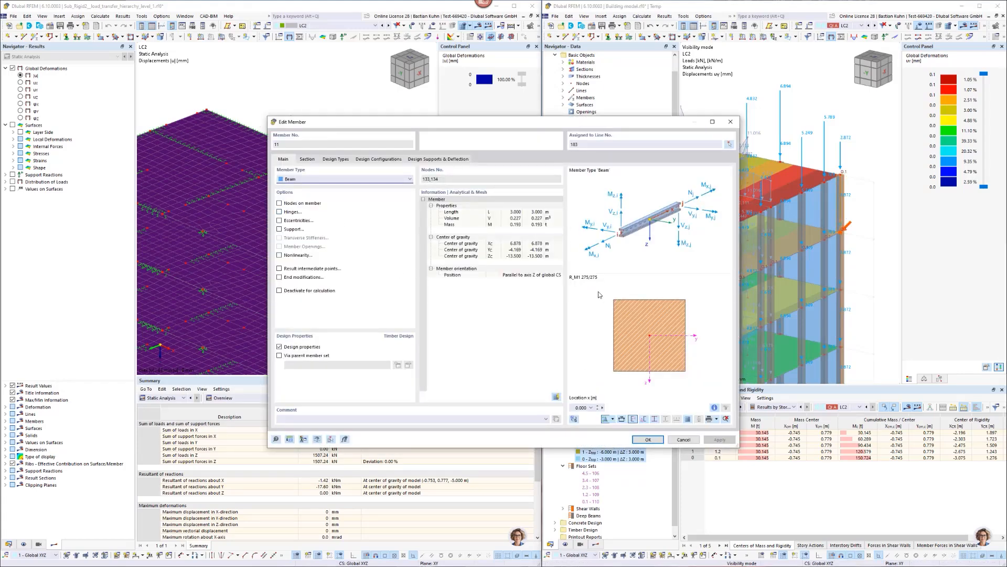
left_click_drag(589, 125, 922, 87)
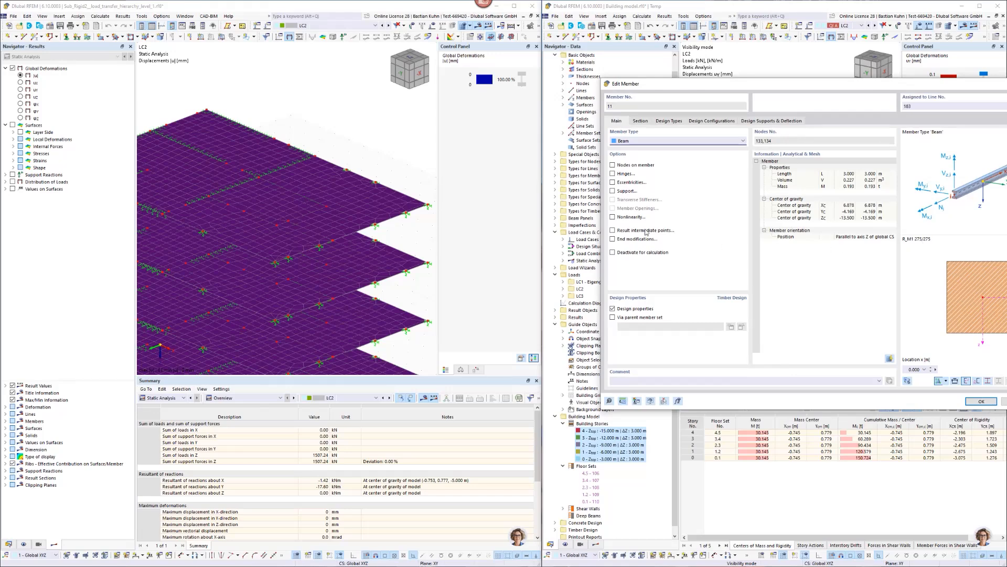
double_click(429, 213)
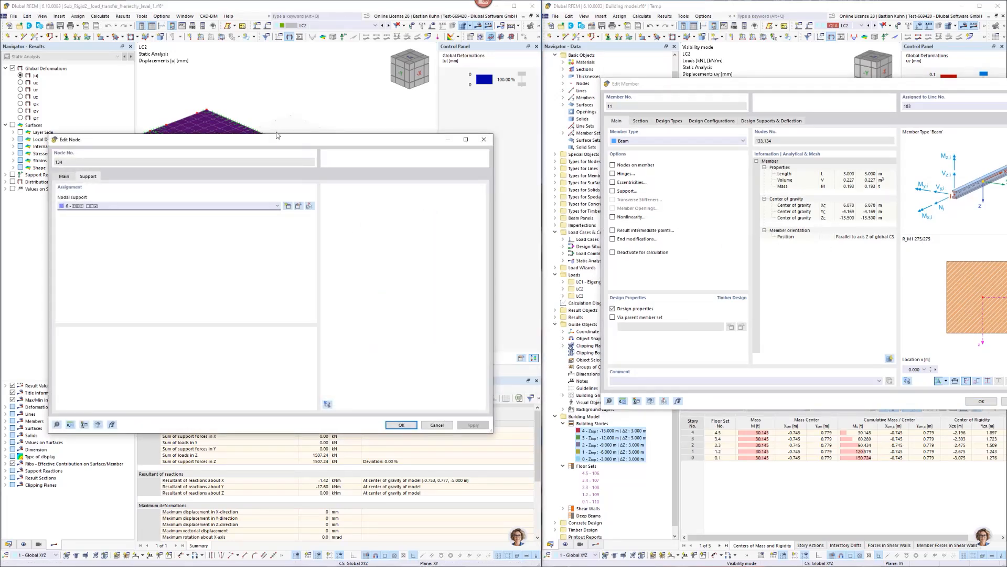
left_click_drag(277, 135, 225, 82)
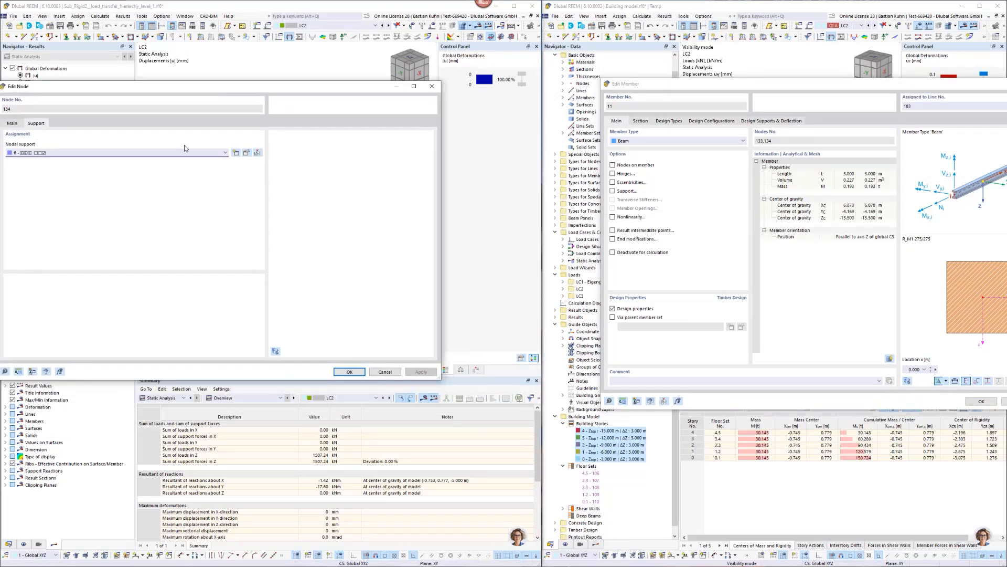
left_click(246, 153)
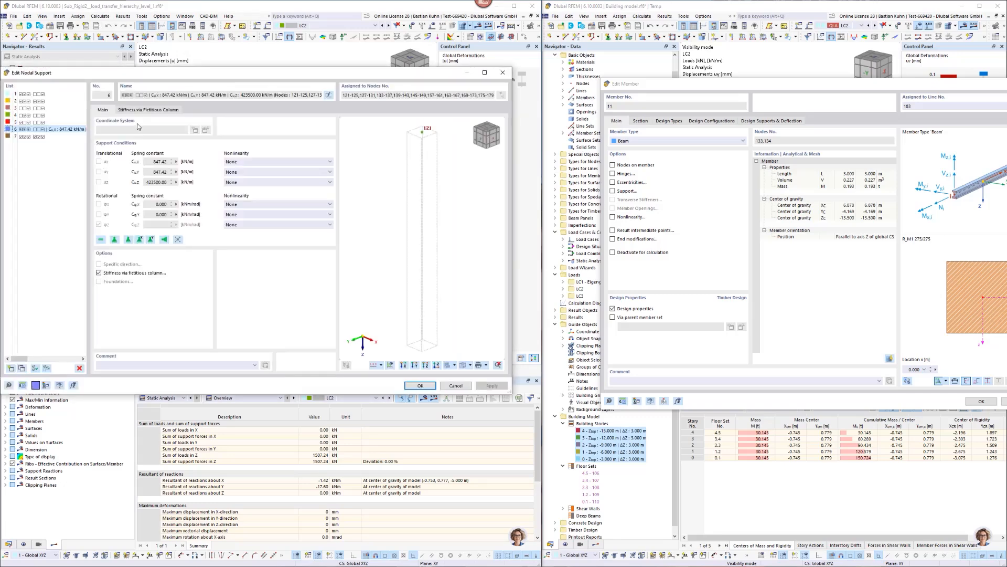
left_click(143, 110)
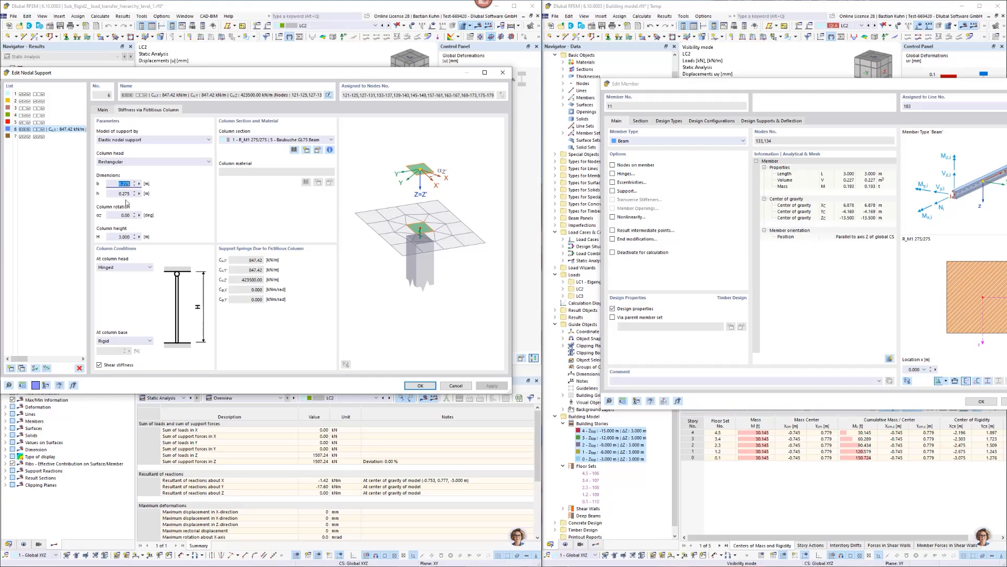
key("Tab")
left_click(443, 387)
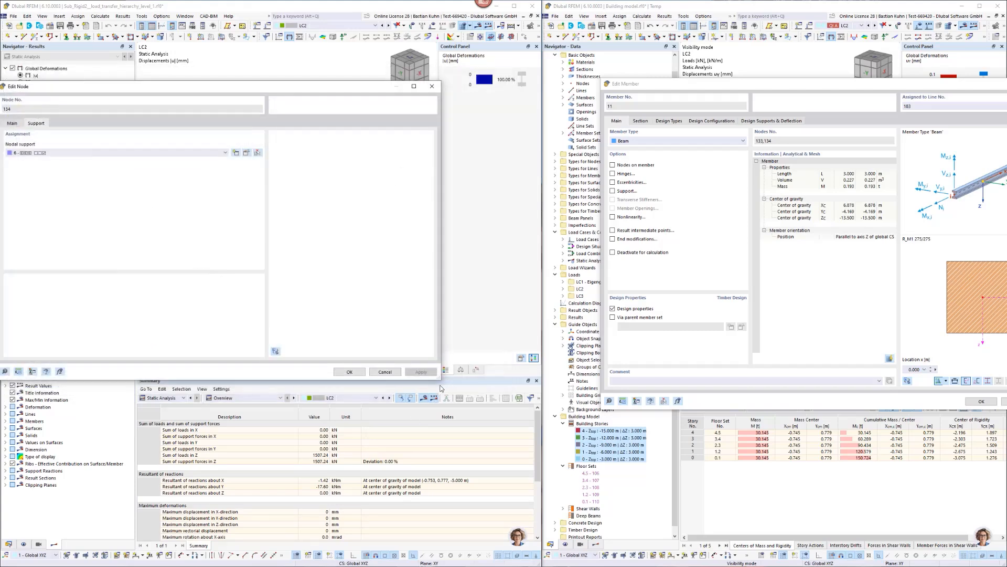
left_click(382, 368)
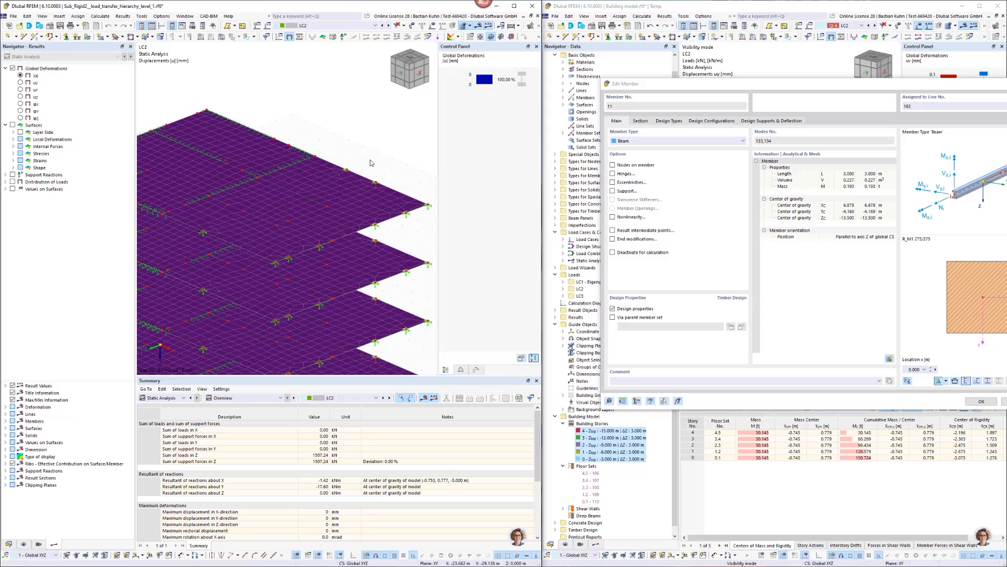
- Close the corner column's member properties in the building model without applying changes
left_click_drag(906, 87, 596, 86)
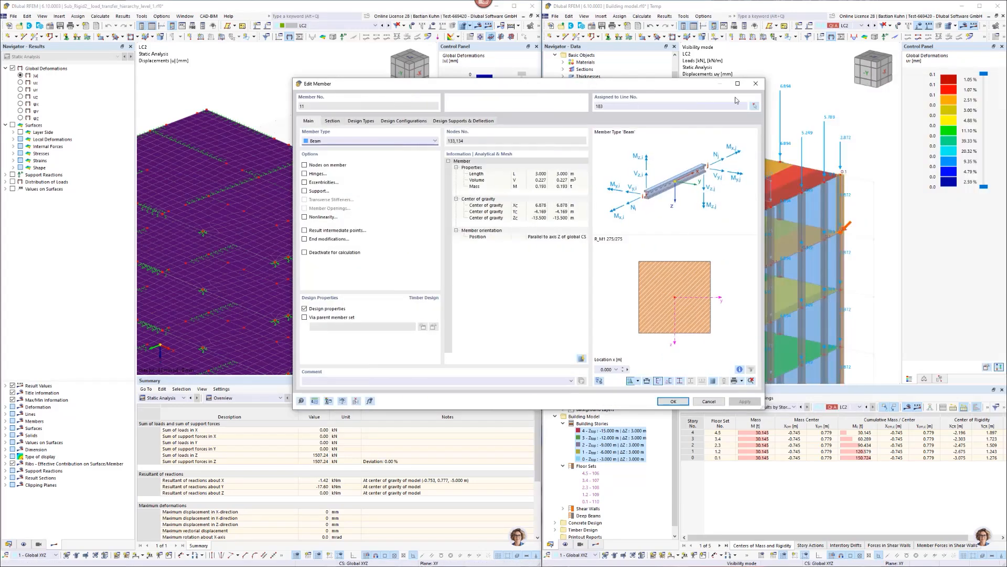
left_click(757, 85)
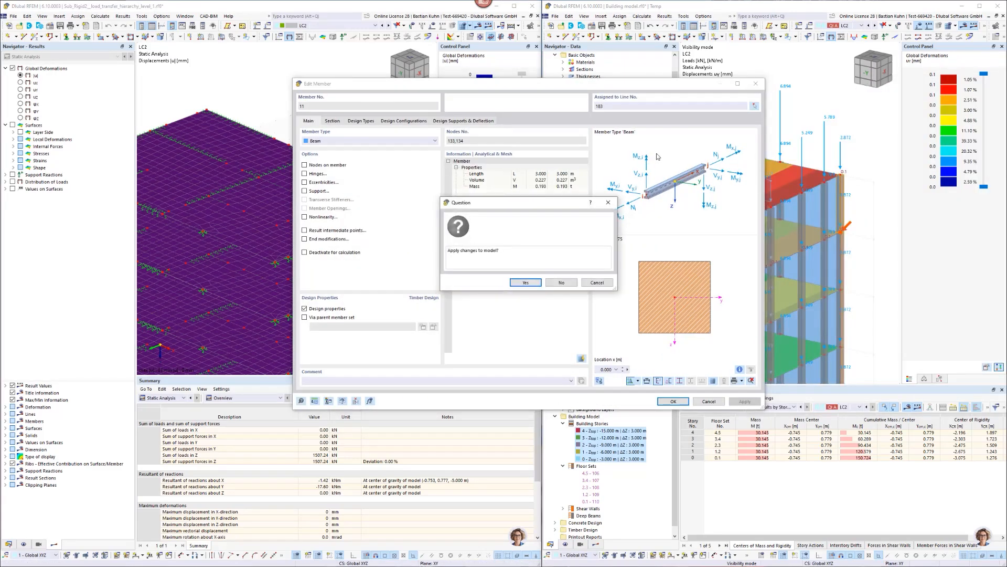
left_click(597, 282)
left_click(714, 402)
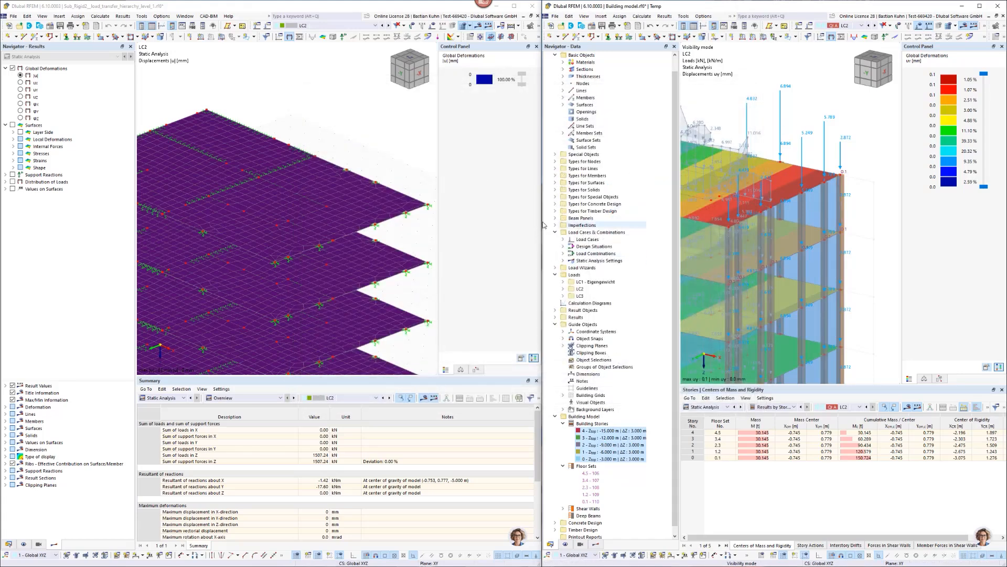
- Widen the Building model window and hide both the results and the loads on the building
left_click_drag(541, 225, 95, 210)
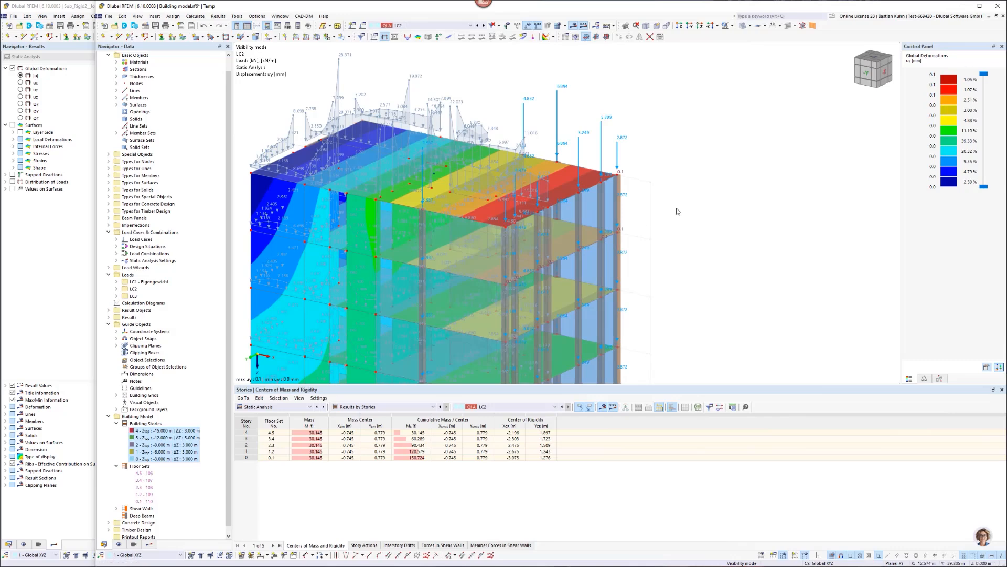
left_click(573, 25)
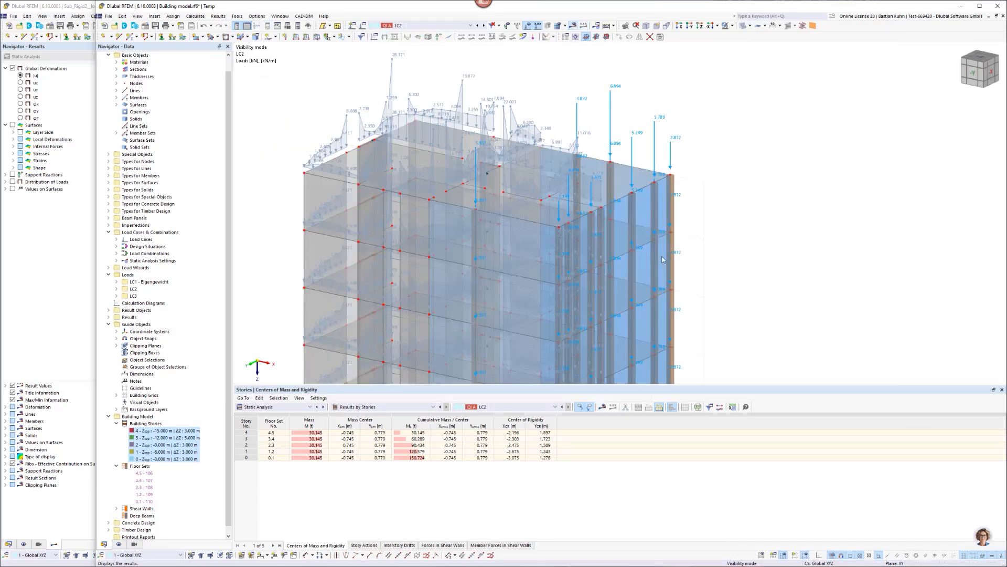
scroll(744, 263, "down", 4)
middle_click_drag(751, 210, 769, 163)
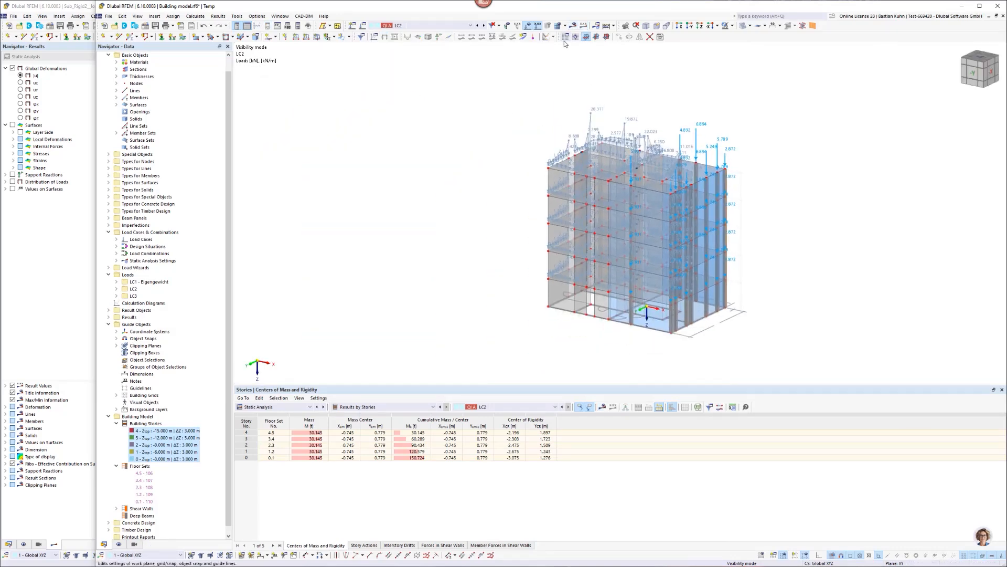
left_click(526, 26)
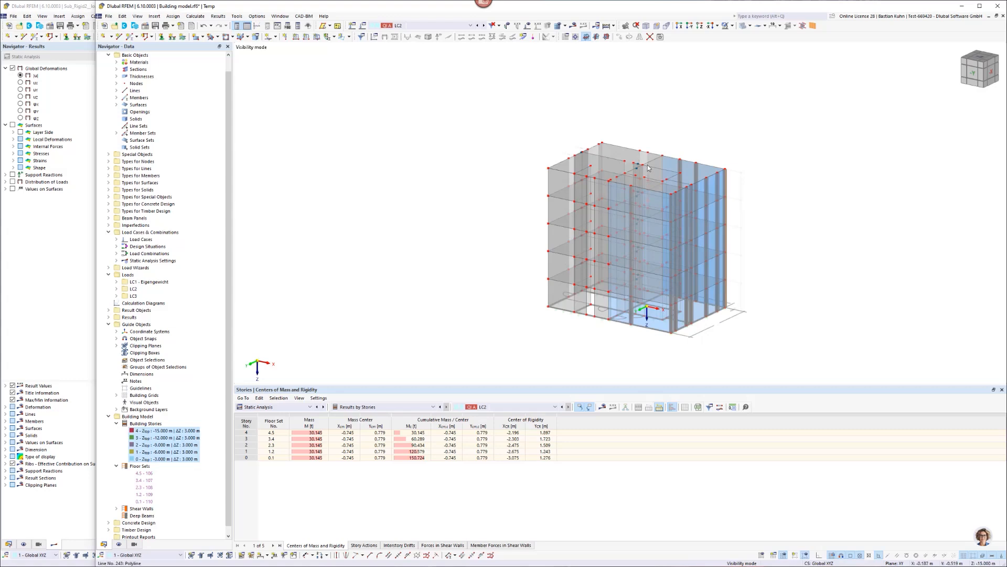
- Turn off the Surfaces by Thickness, Members, Lines and Nodes groups in the building model's generated visibilities
scroll(648, 168, "up", 3)
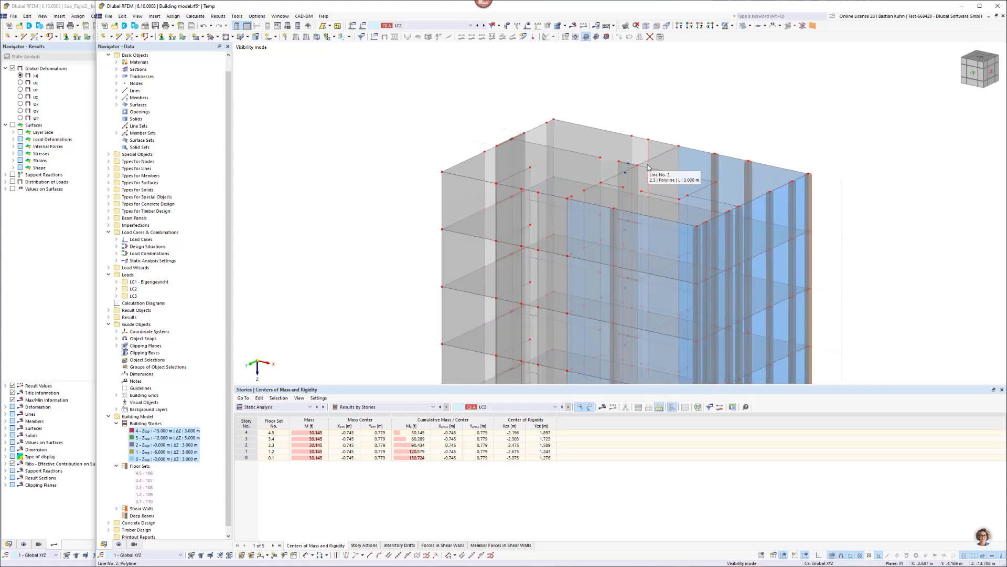
scroll(648, 168, "down", 4)
middle_click_drag(635, 160, 551, 169)
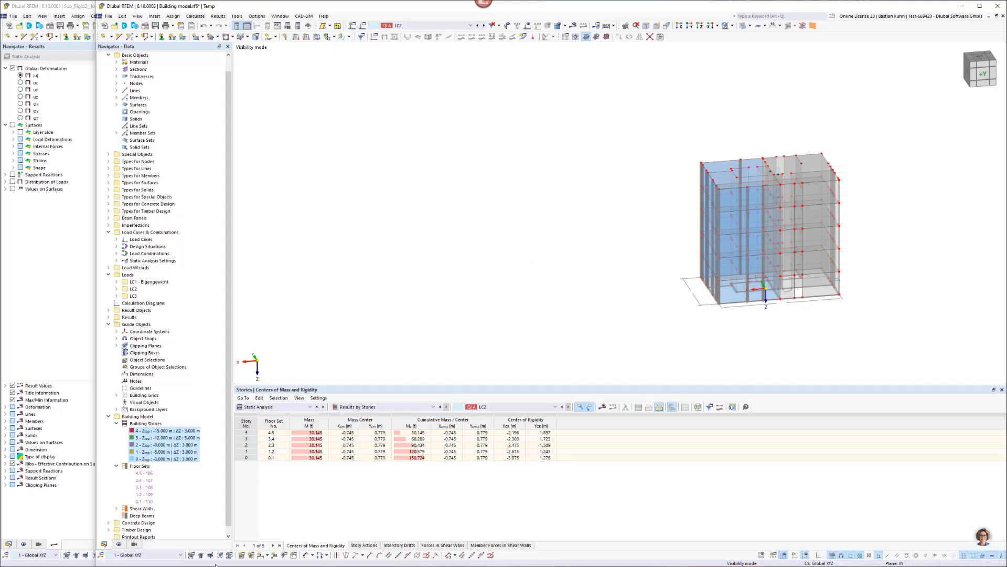
left_click(134, 544)
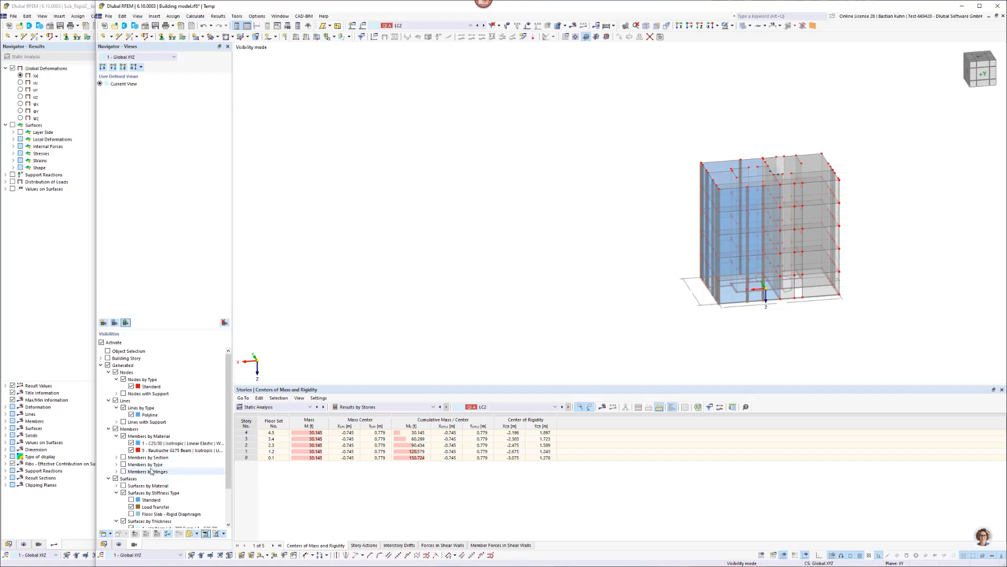
scroll(129, 483, "down", 2)
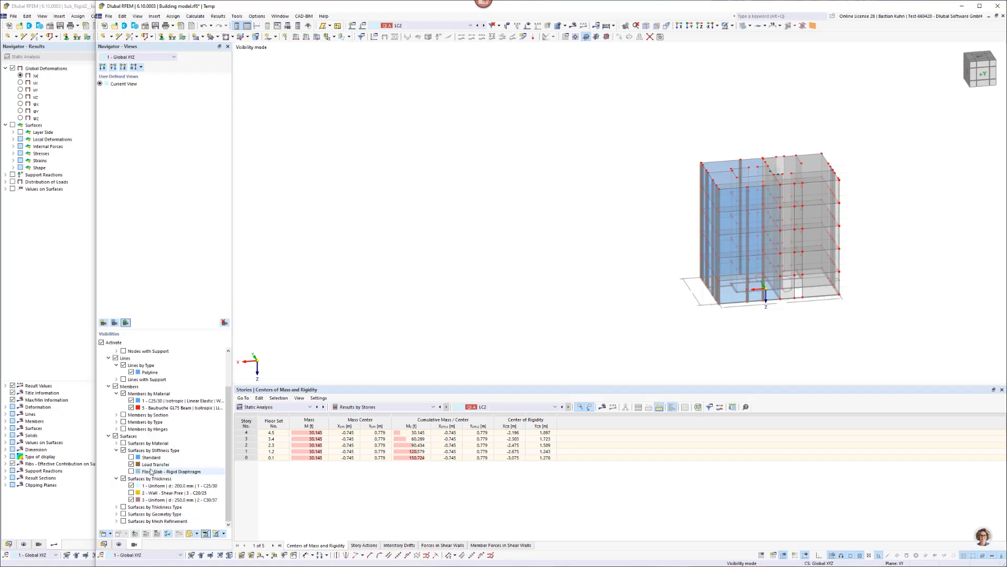
left_click(123, 478)
left_click(116, 386)
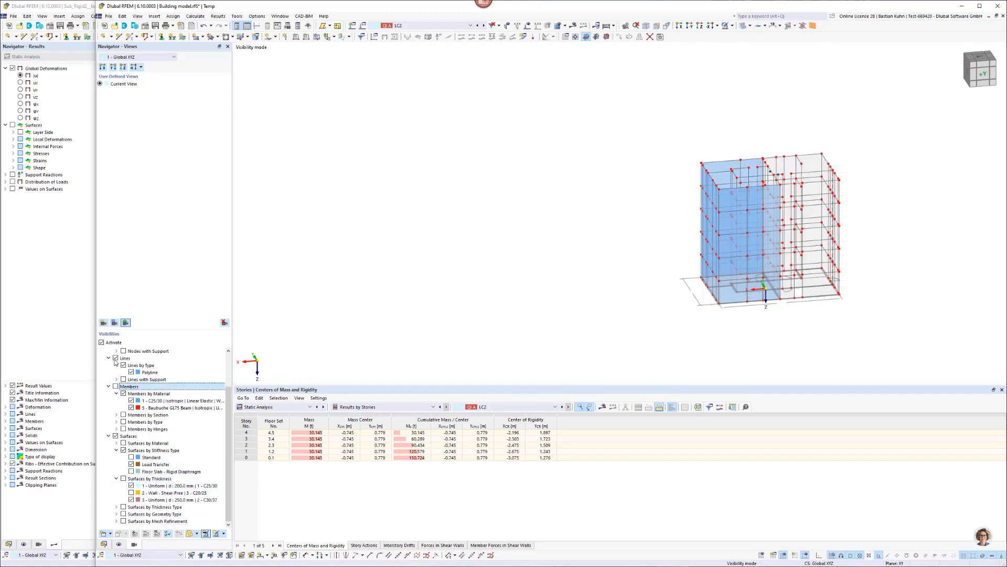
left_click(116, 358)
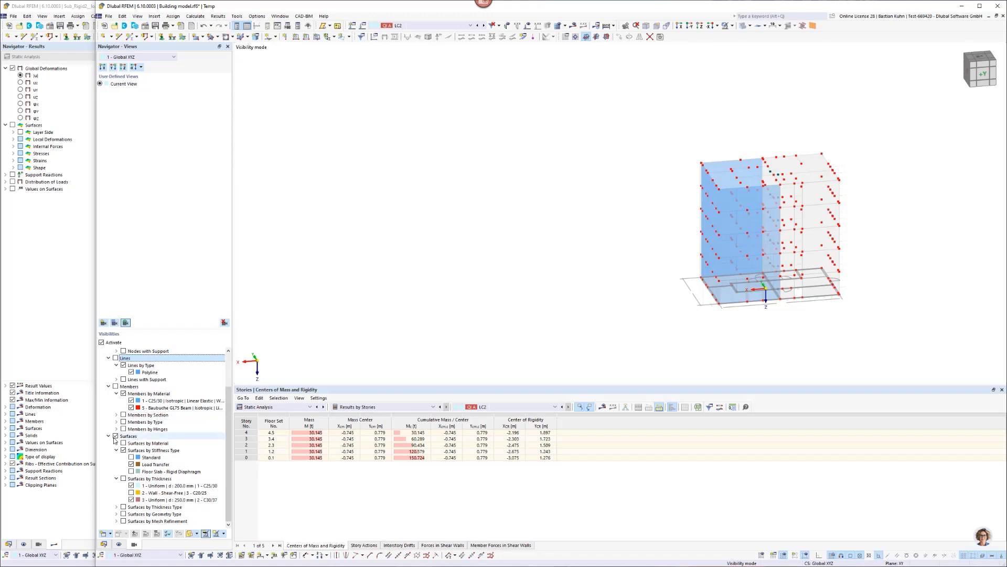
scroll(112, 361, "up", 2)
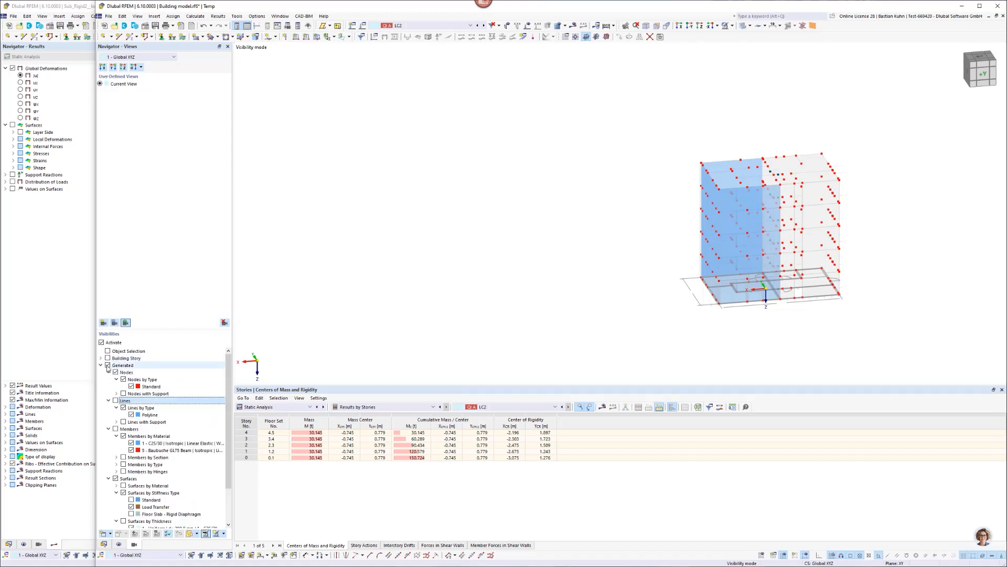
left_click(115, 372)
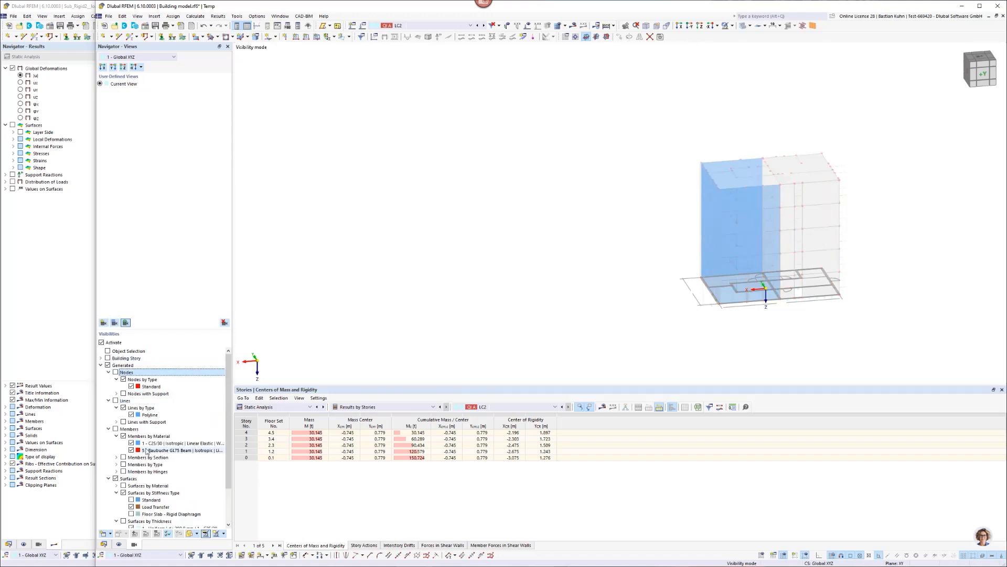
- Reverse the visibility to show the rest of the building and select the ground-story interior wall near the columns
scroll(147, 451, "down", 2)
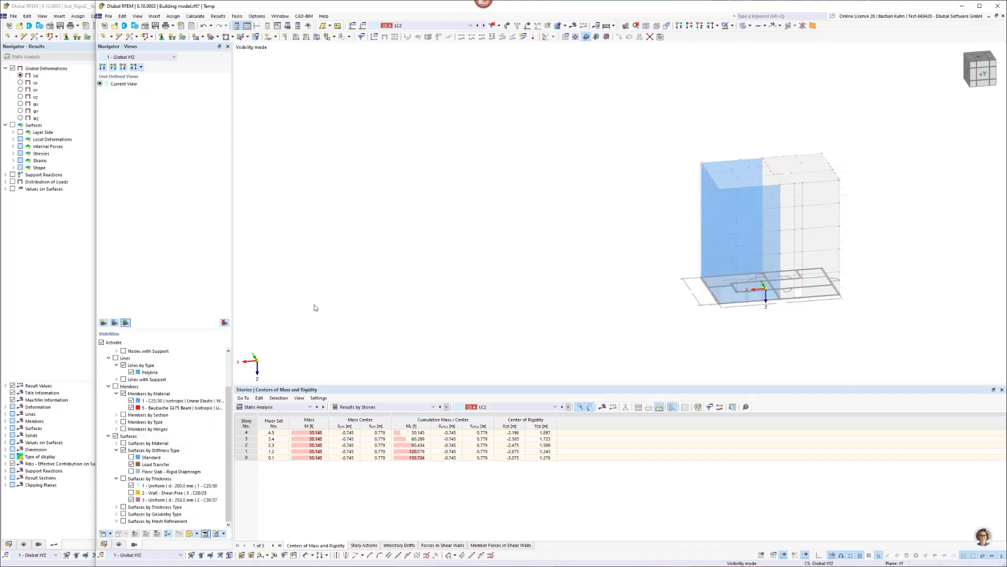
left_click(730, 26)
left_click(748, 83)
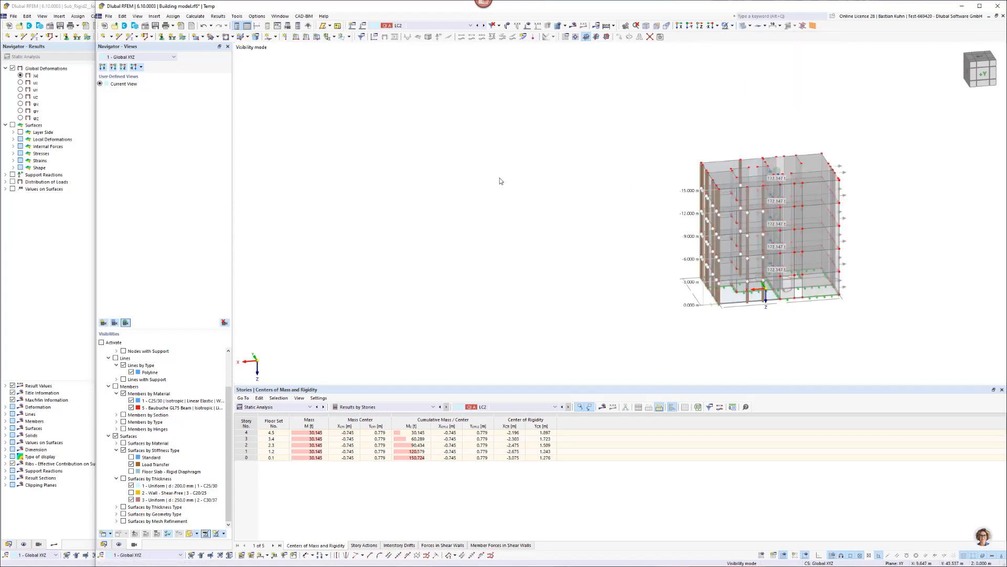
middle_click_drag(500, 182, 446, 184, "ctrl")
scroll(688, 272, "up", 3)
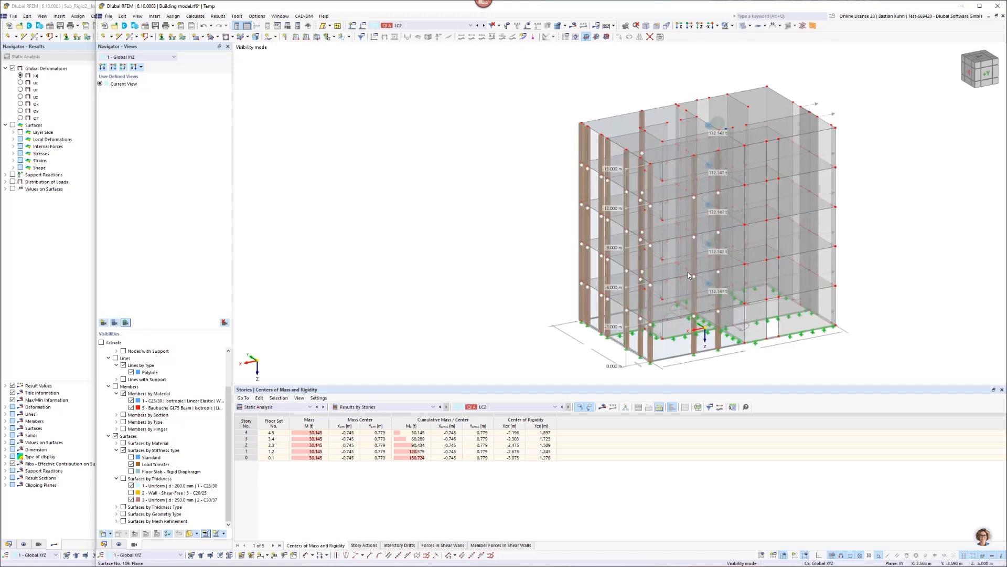
scroll(665, 341, "up", 3)
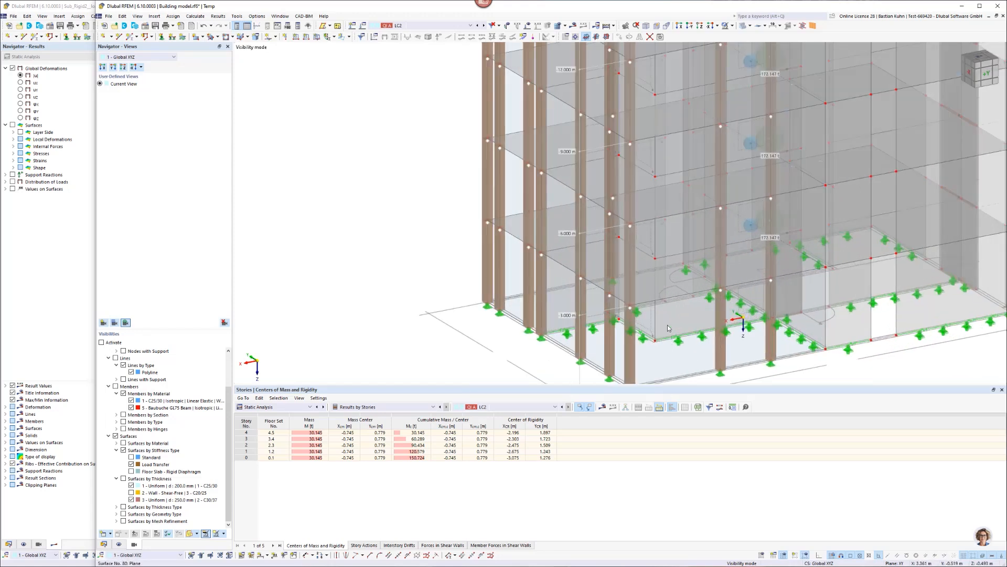
left_click(668, 328)
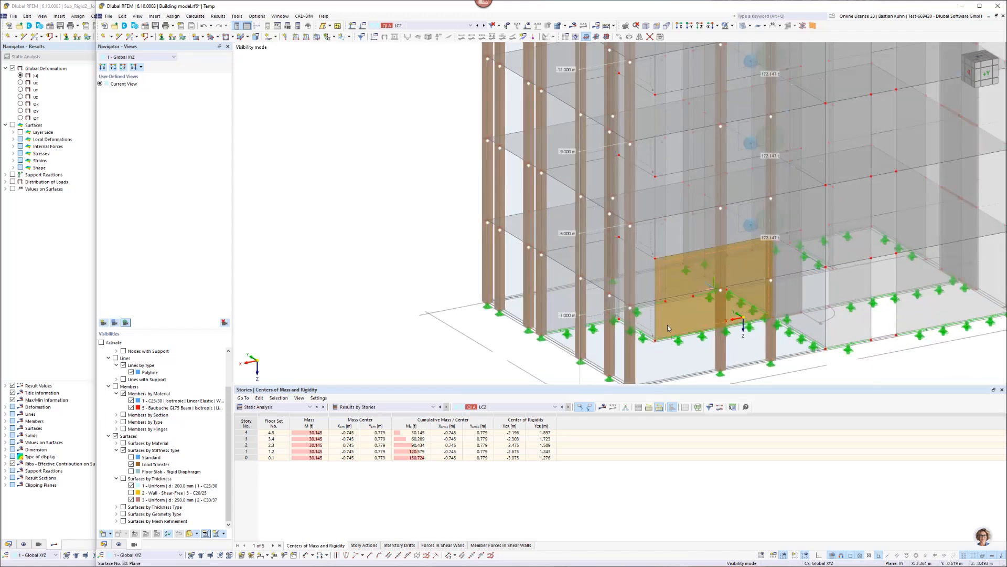
scroll(667, 325, "down", 4)
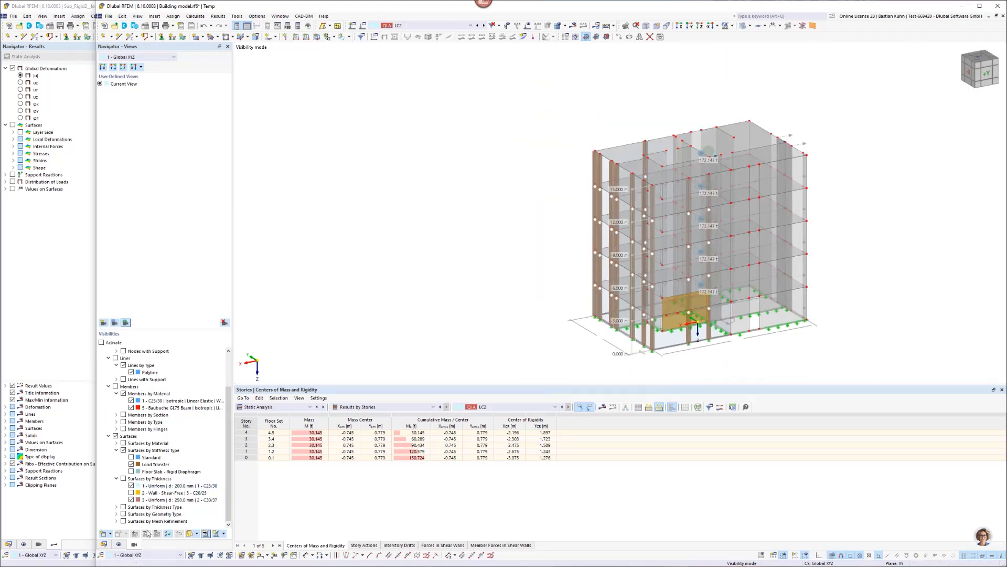
- Restrict the generated visibility to the Wall - Shear-Free thickness, turning off both uniform thicknesses and the Load Transfer surfaces
left_click(132, 499)
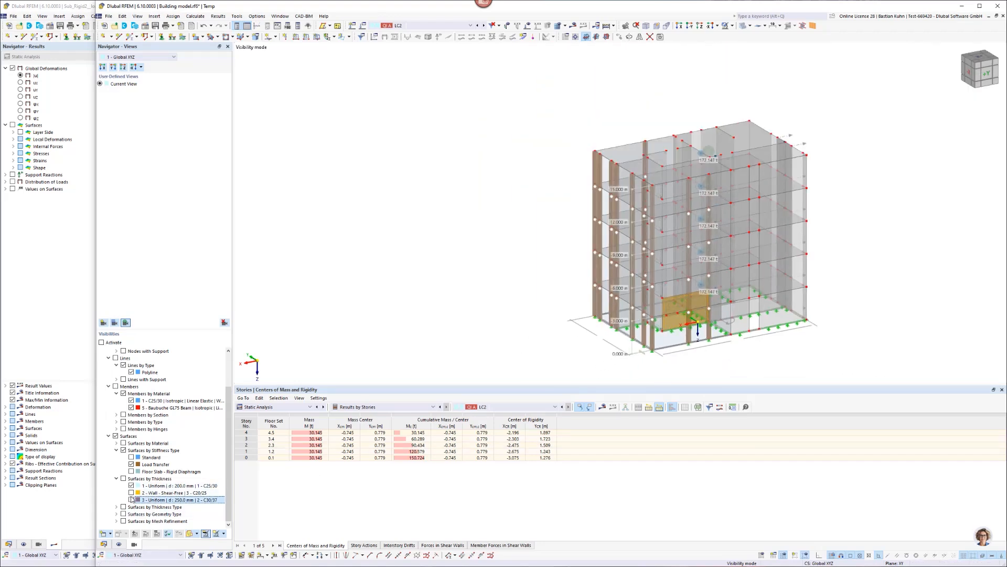
left_click(130, 485)
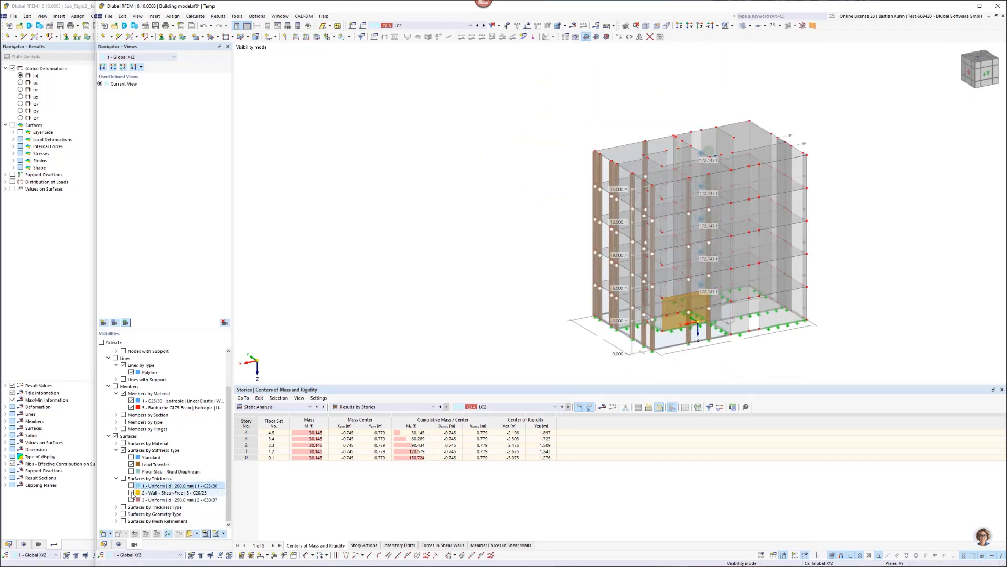
left_click(132, 465)
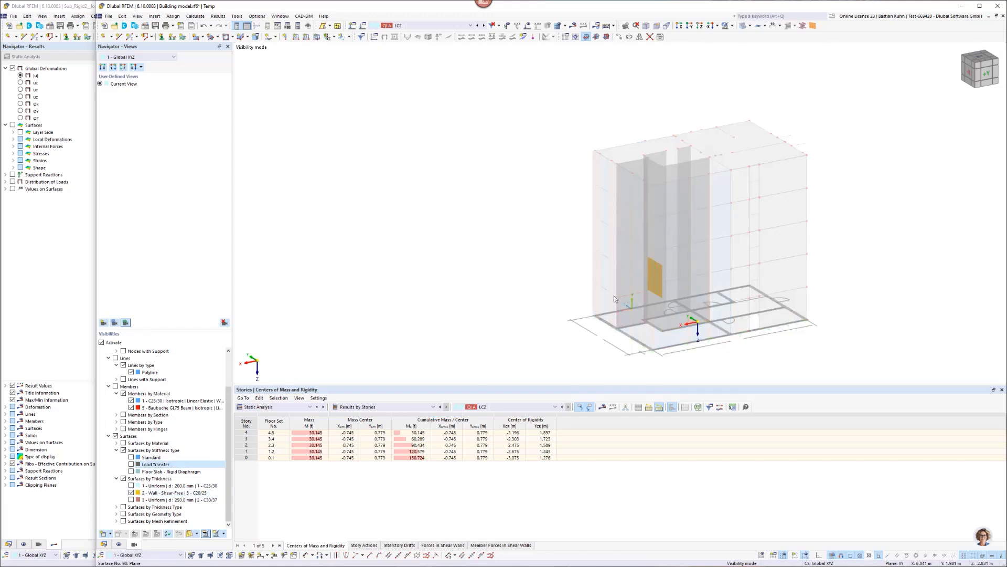
- Select all shear-free wall surfaces, open their thickness for editing and set its thickness type to Layers
left_click_drag(563, 128, 760, 353)
right_click(674, 257)
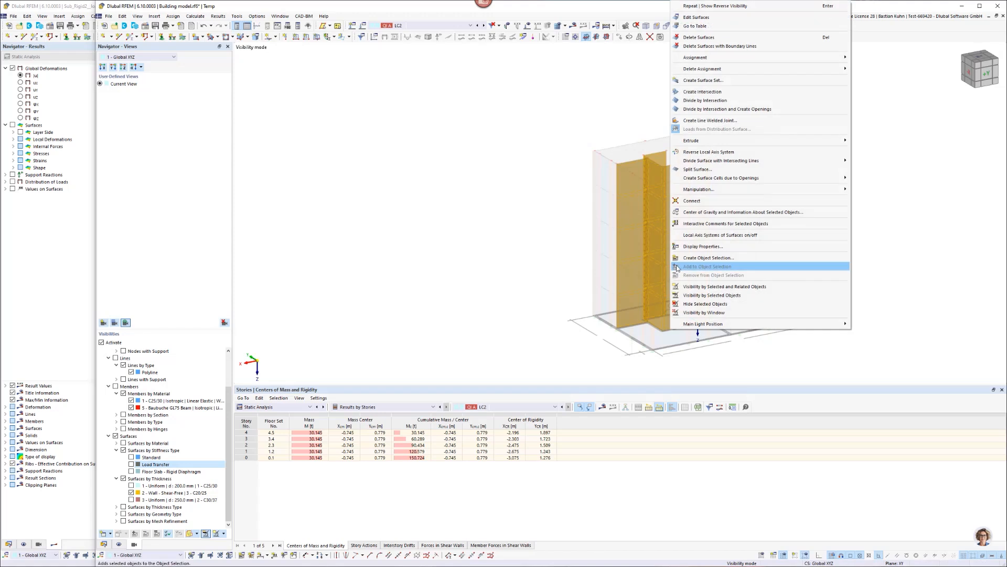
left_click(693, 17)
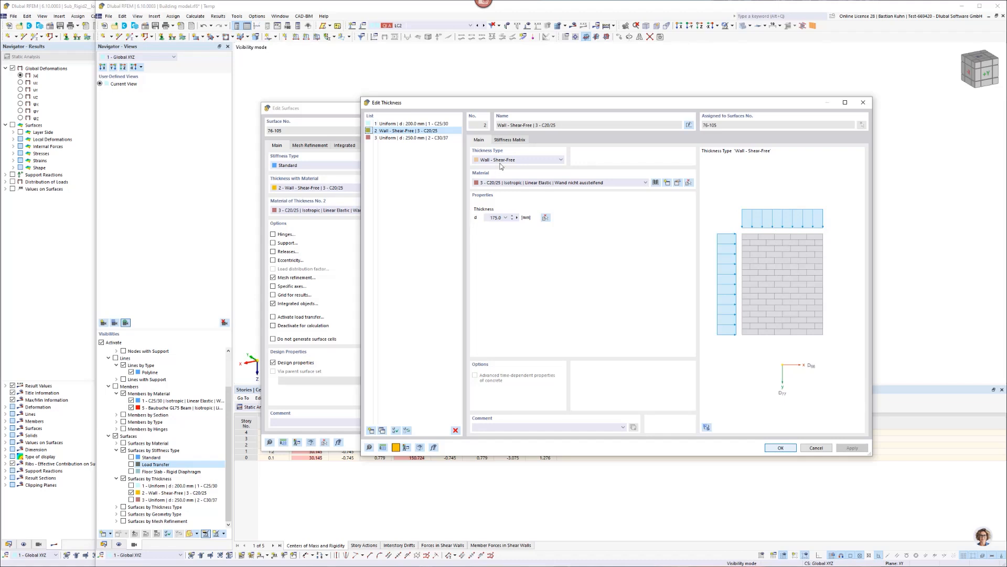
left_click(500, 161)
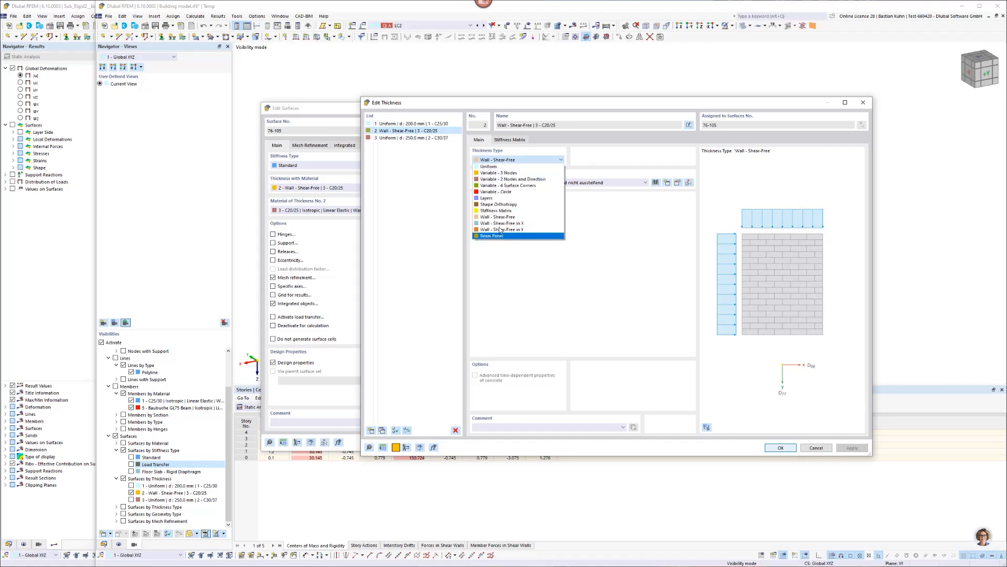
left_click(493, 198)
- Assign the Derix L-120/5s composition from the library to the wall thickness and apply it, accepting deletion of the results
left_click(504, 140)
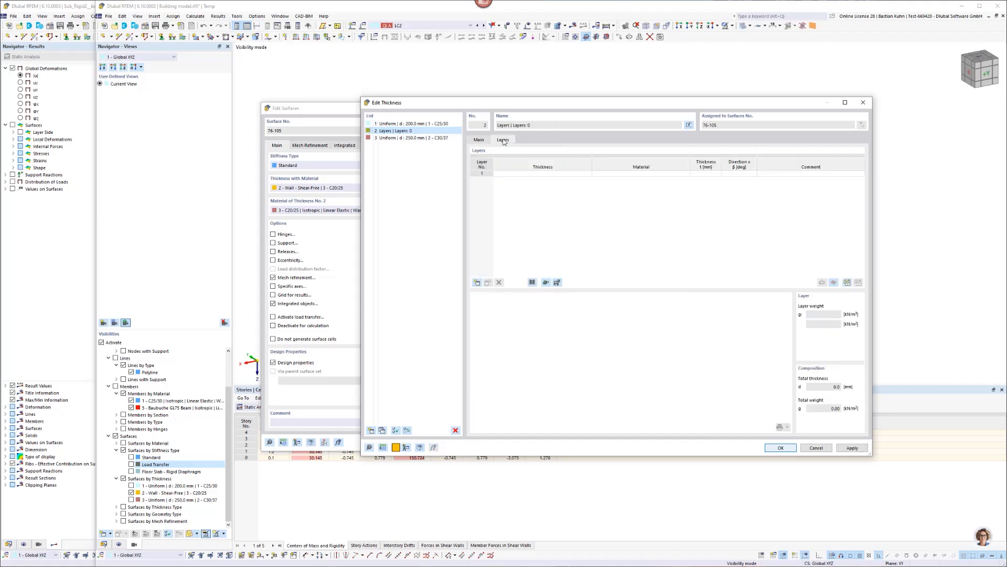
left_click(532, 283)
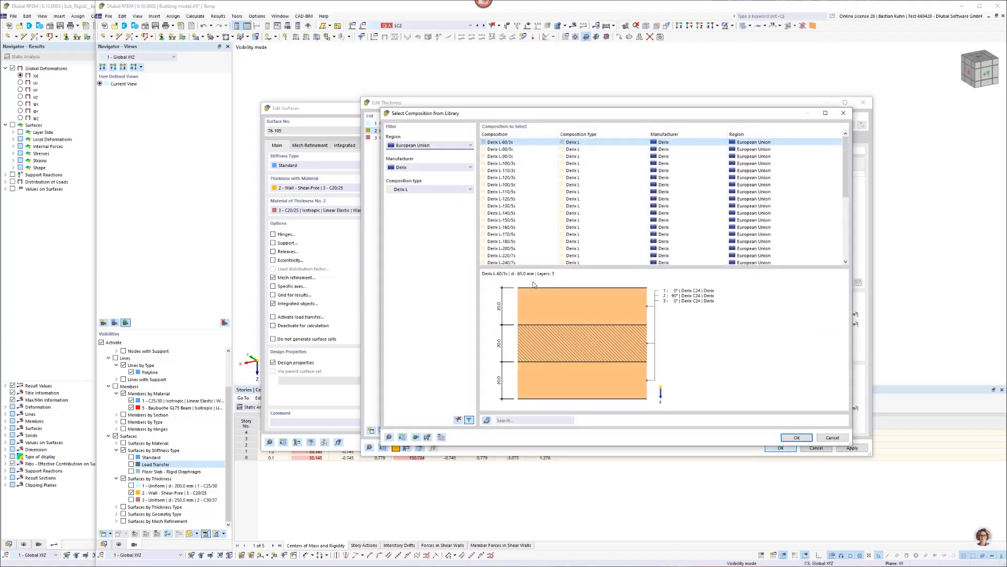
left_click(505, 200)
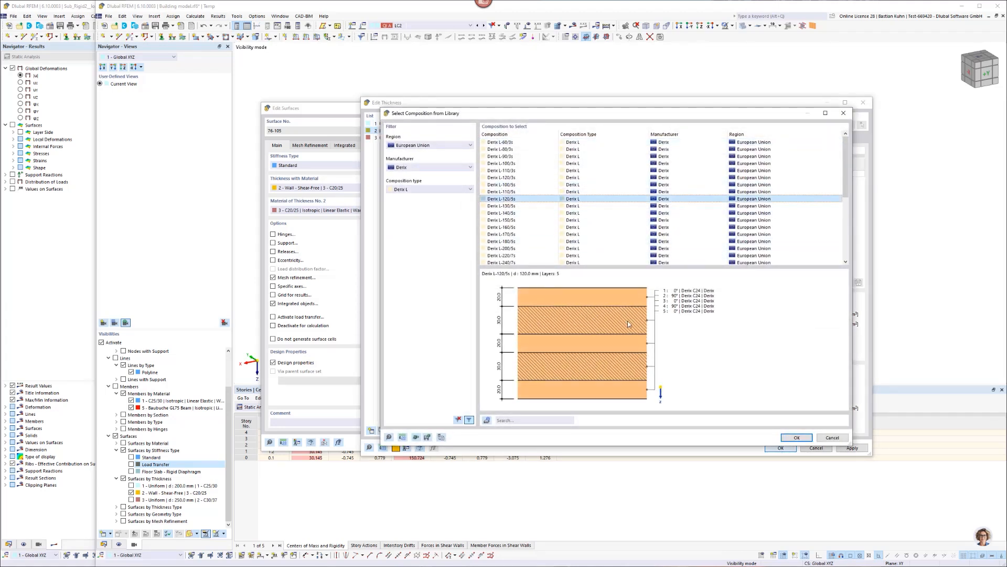
left_click(795, 438)
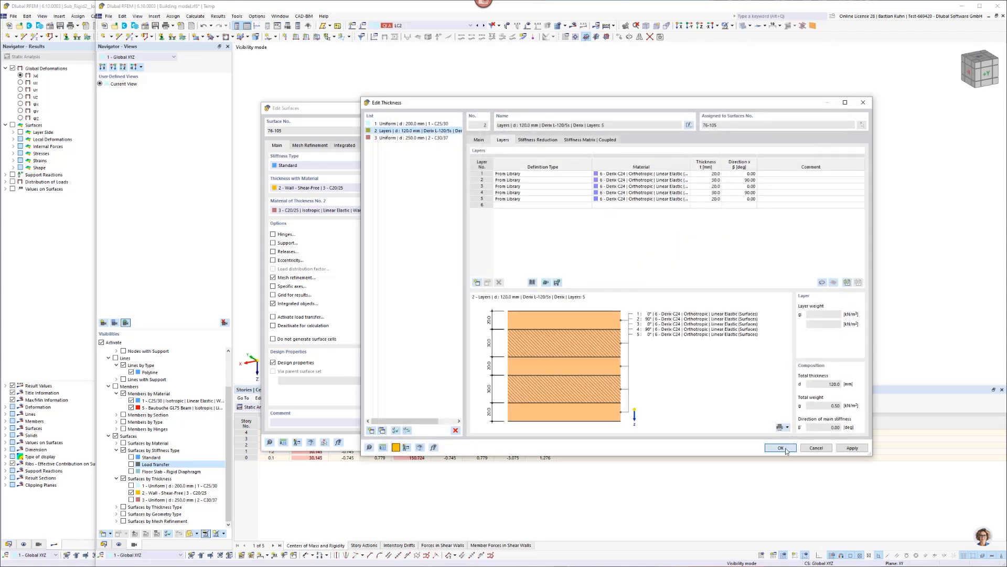
left_click(781, 448)
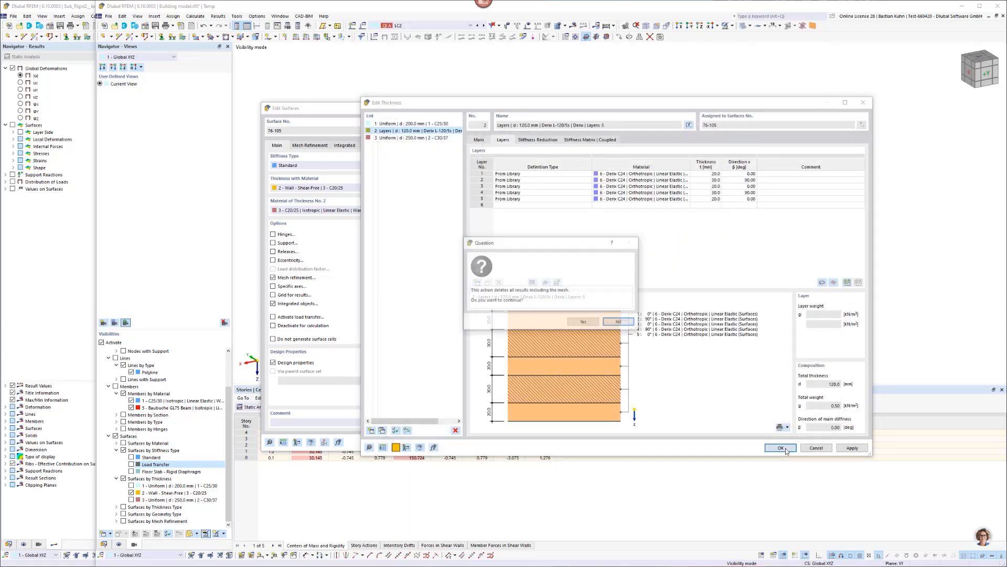
left_click(584, 323)
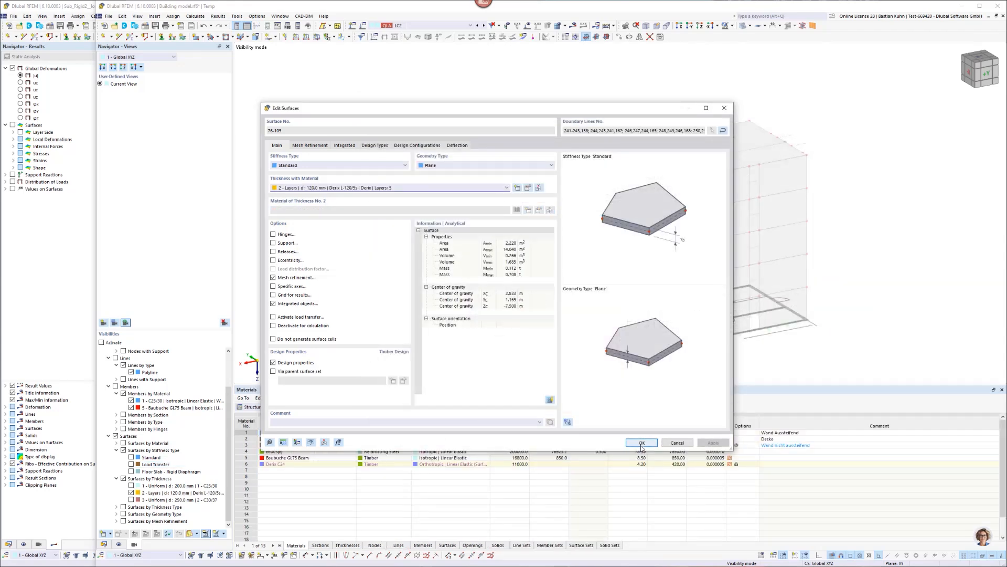
left_click(641, 443)
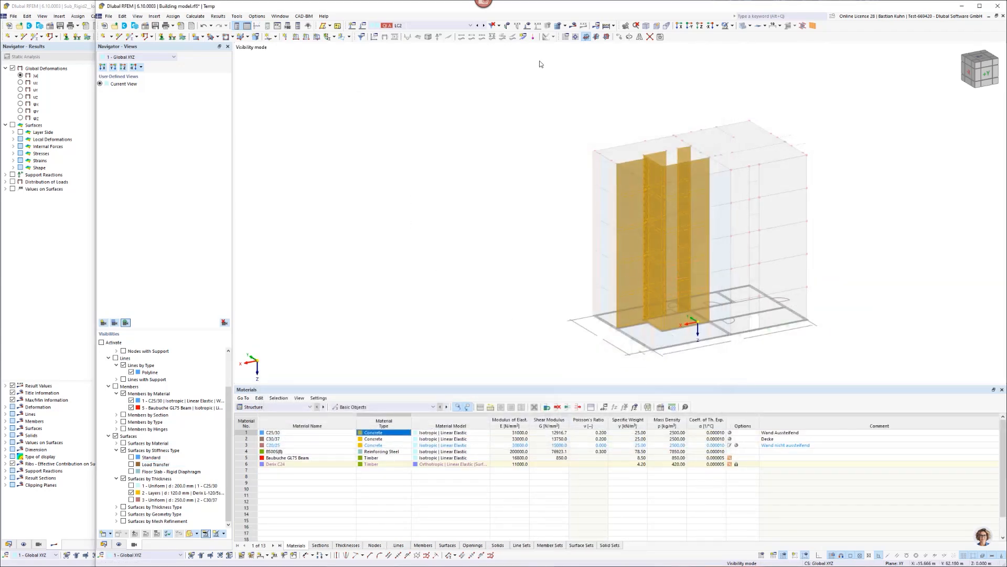
- Reverse the visibility to show the other building objects and select the top floor slab from the opposite side
left_click(732, 25)
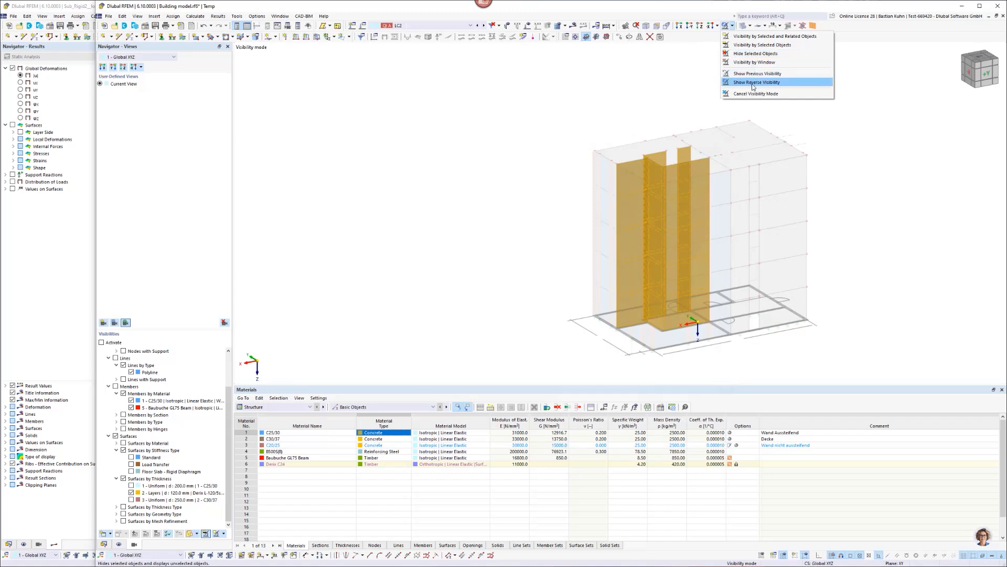
left_click(755, 83)
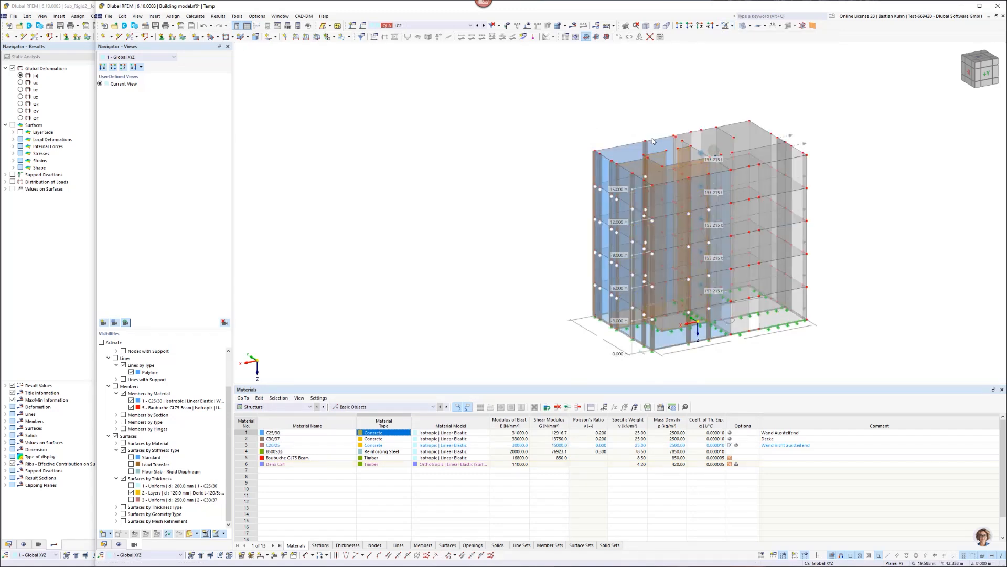
middle_click_drag(645, 134, 699, 148)
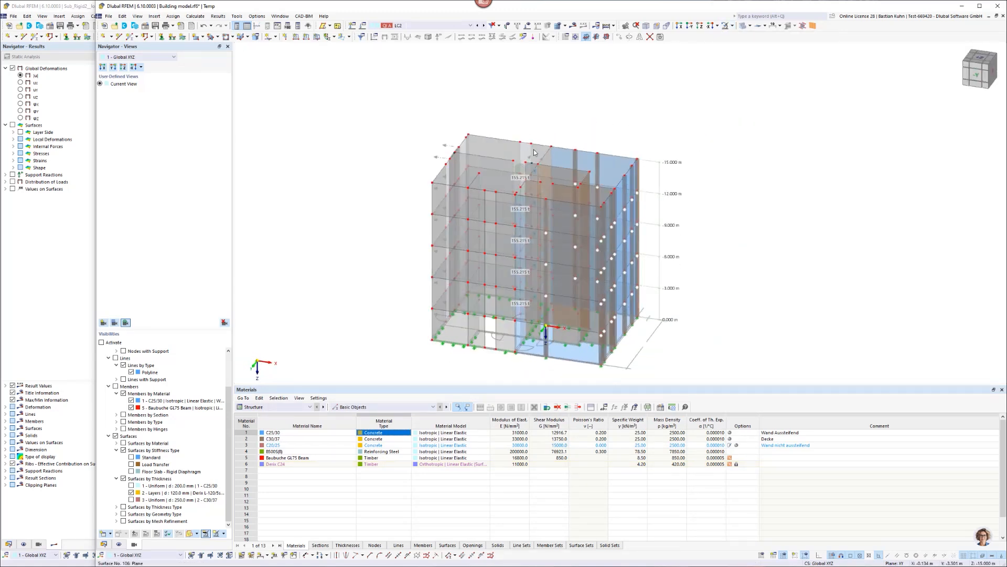
scroll(534, 152, "up", 3)
left_click(478, 159)
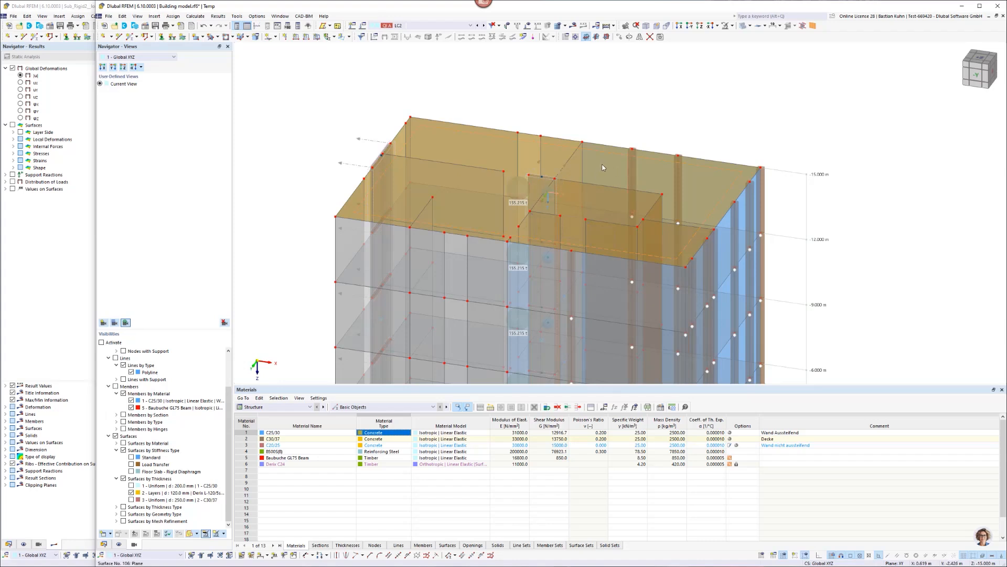
scroll(603, 167, "down", 3)
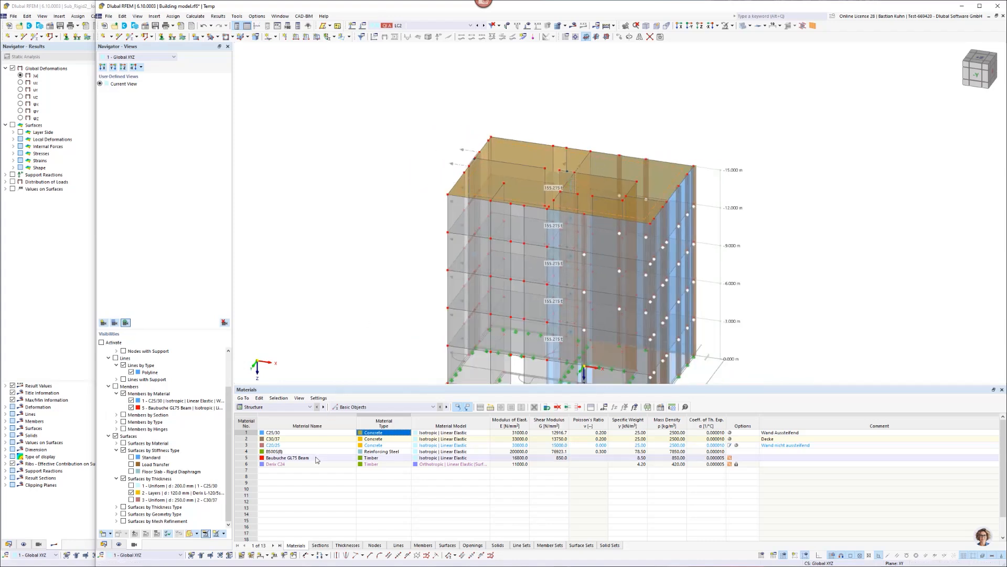
- Add a linear length dimension along the top slab's full long outer edge, between its two corner nodes
left_click(261, 557)
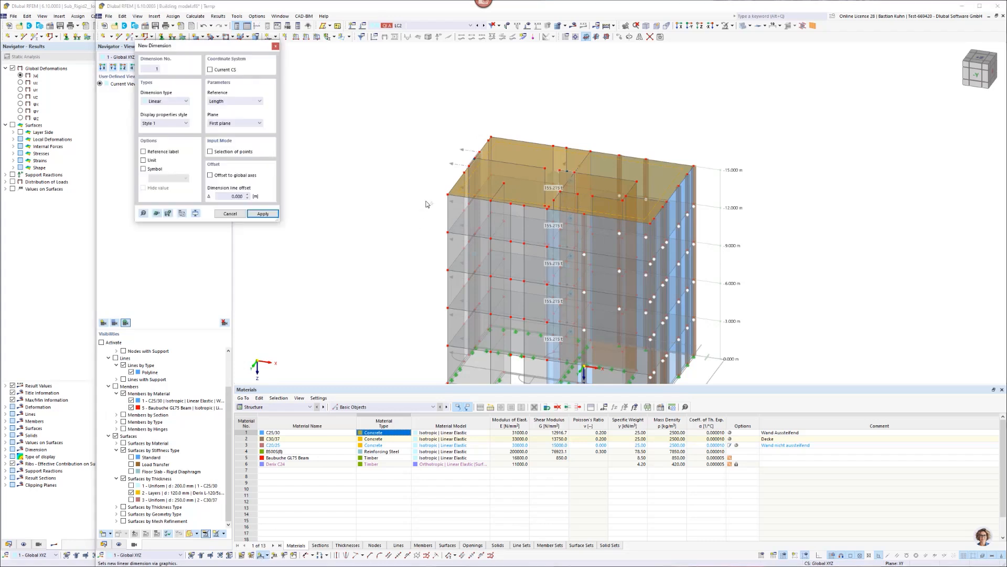
left_click(489, 137)
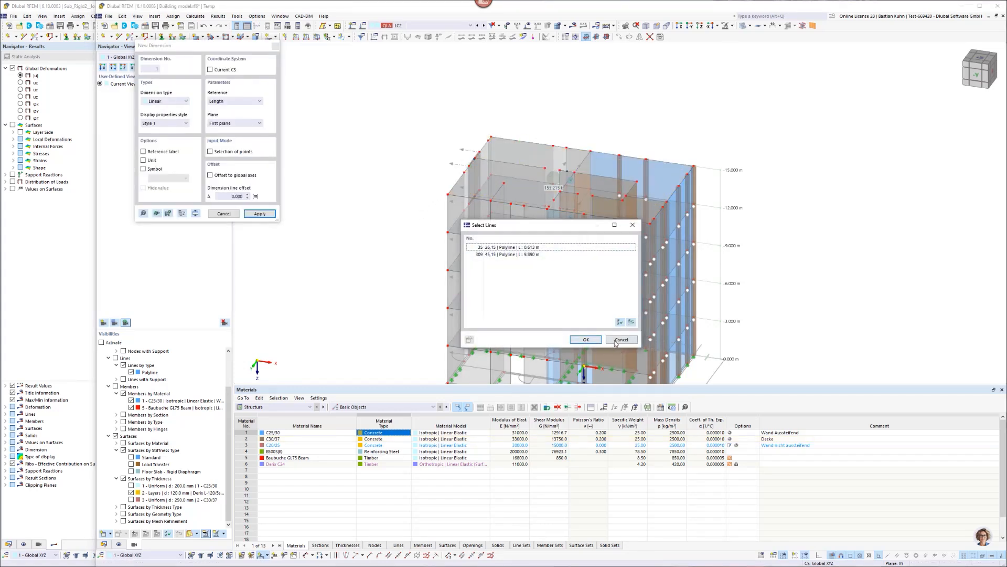
left_click(586, 339)
scroll(502, 157, "up", 5)
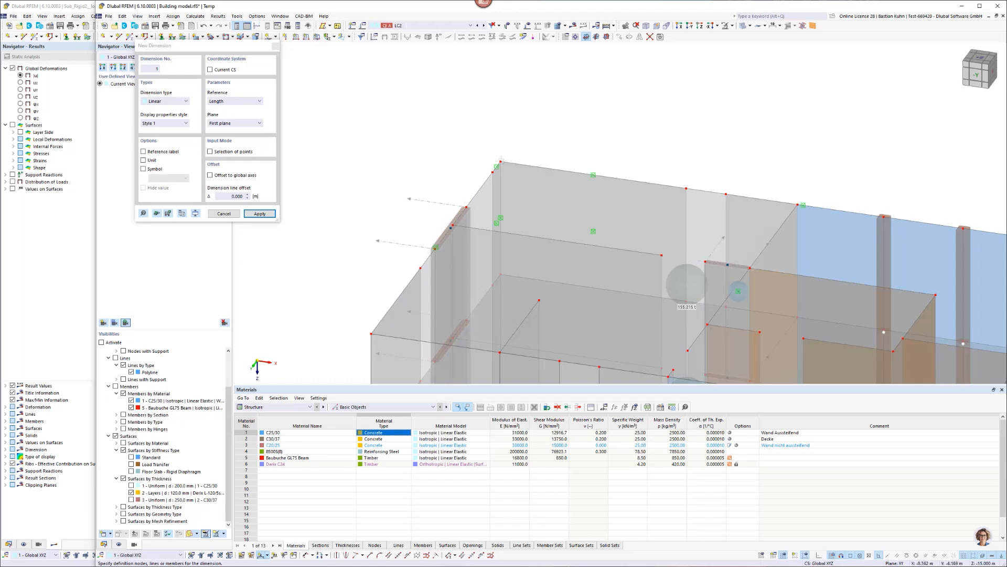
left_click(501, 162)
scroll(502, 160, "down", 5)
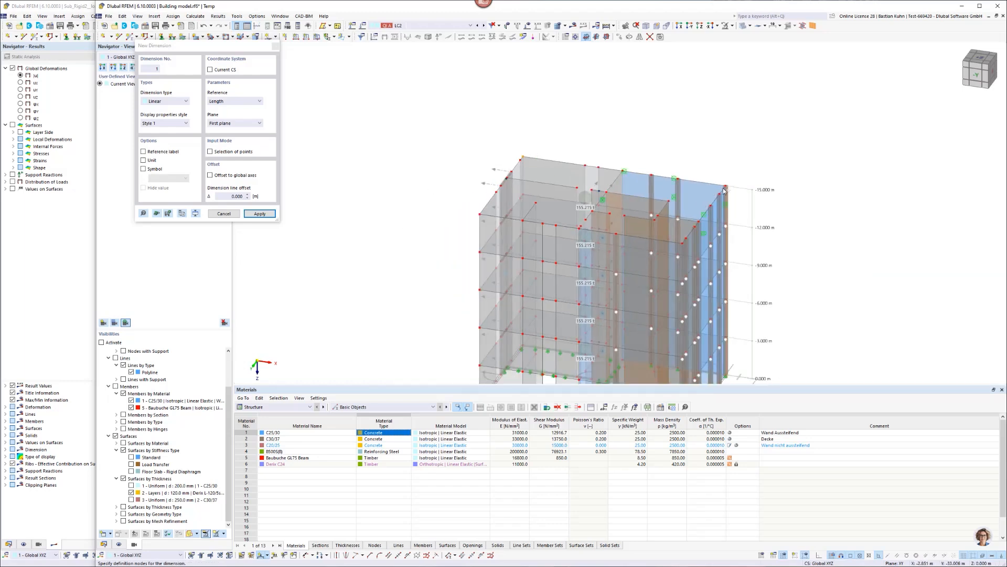
scroll(724, 190, "up", 3)
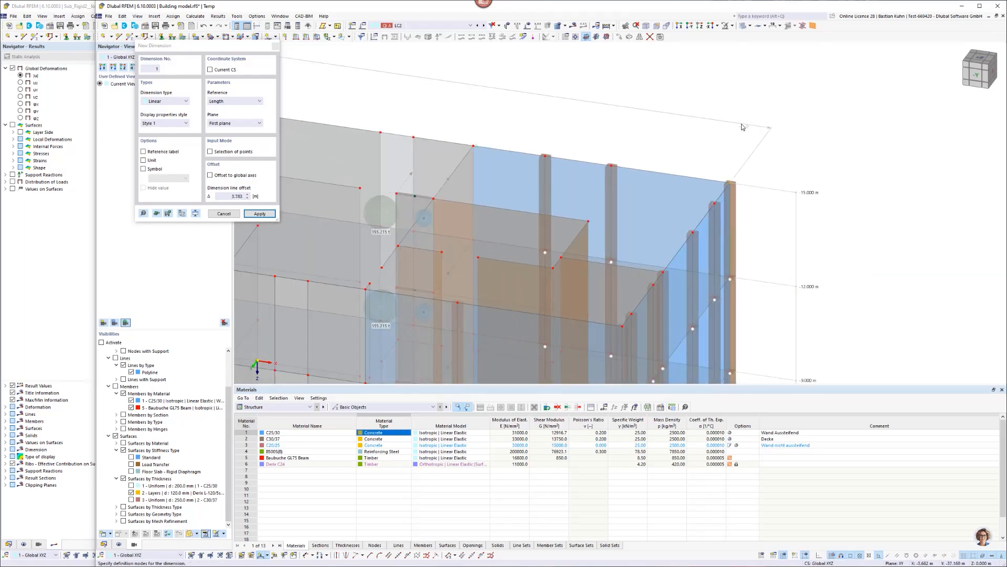
left_click(666, 146)
key("Escape")
scroll(663, 142, "down", 5)
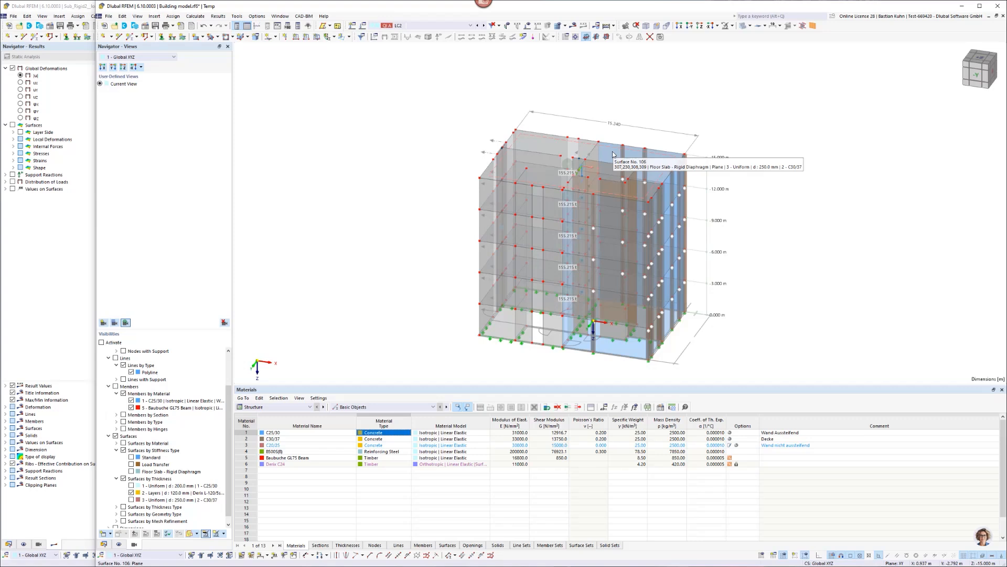
- Display the rigid links of the floor diaphragms, examine them on the top slab and hide them again
left_click(118, 545)
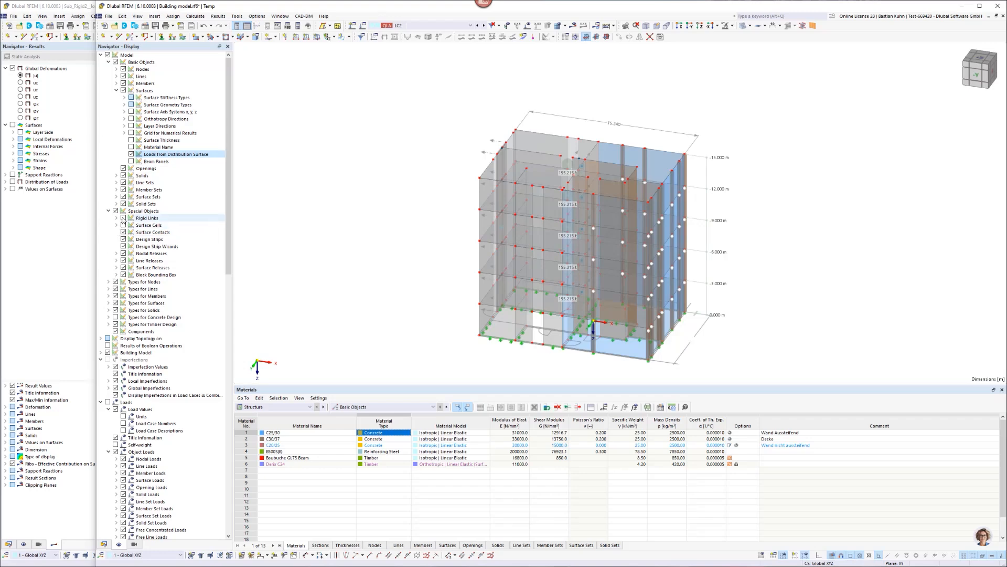
left_click(124, 218)
scroll(541, 141, "up", 4)
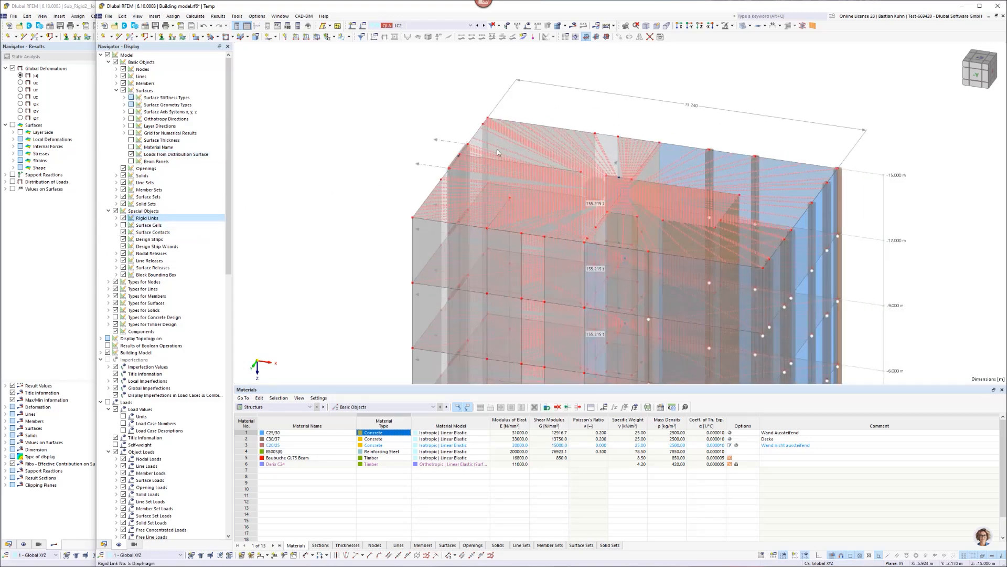
left_click(124, 218)
scroll(436, 150, "down", 4)
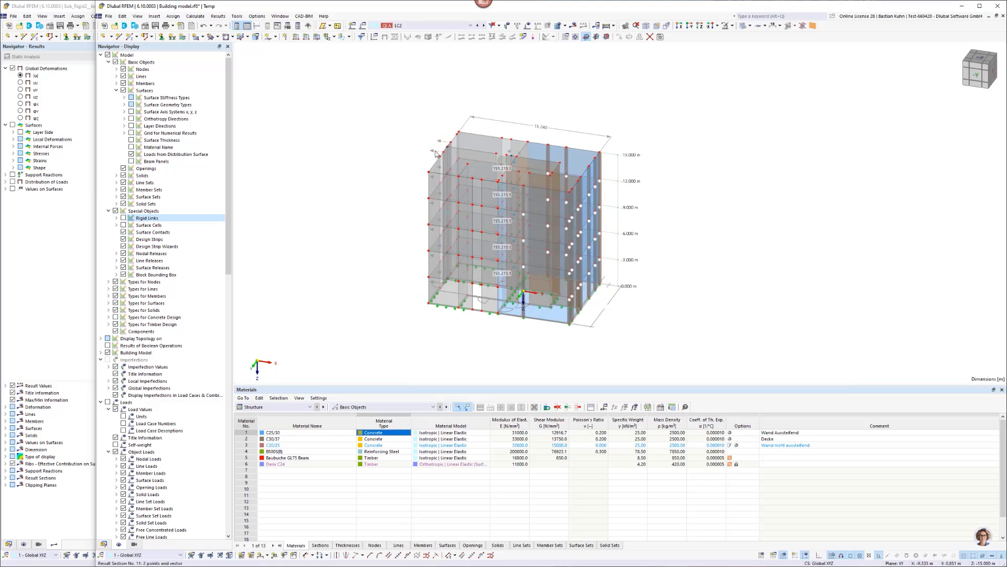
- Set the floor modeling of all five building stories to Semi-Rigid Diaphragm and confirm the change
middle_click_drag(436, 150, 393, 174)
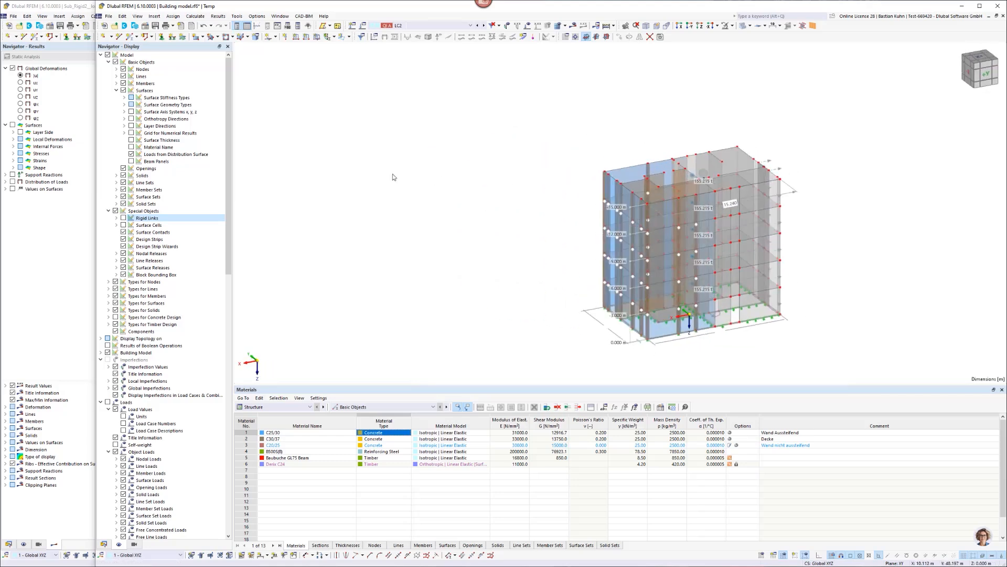
left_click(103, 545)
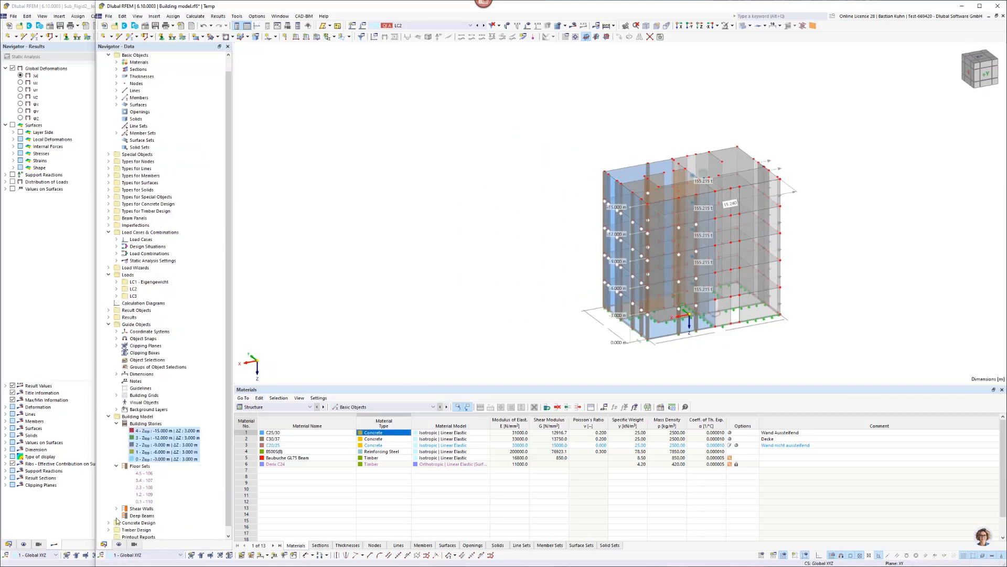
right_click(154, 434)
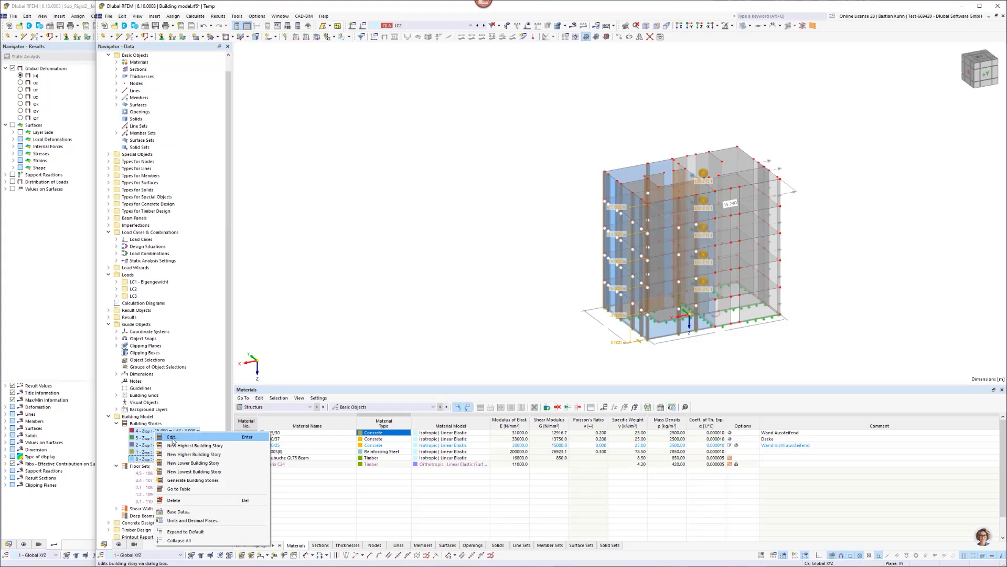
left_click(173, 439)
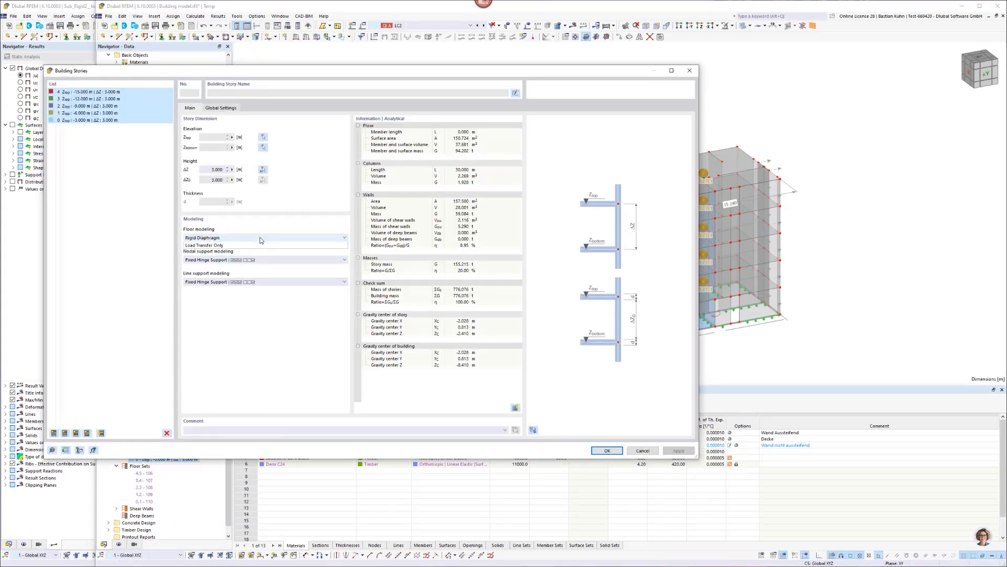
left_click(258, 237)
left_click(258, 258)
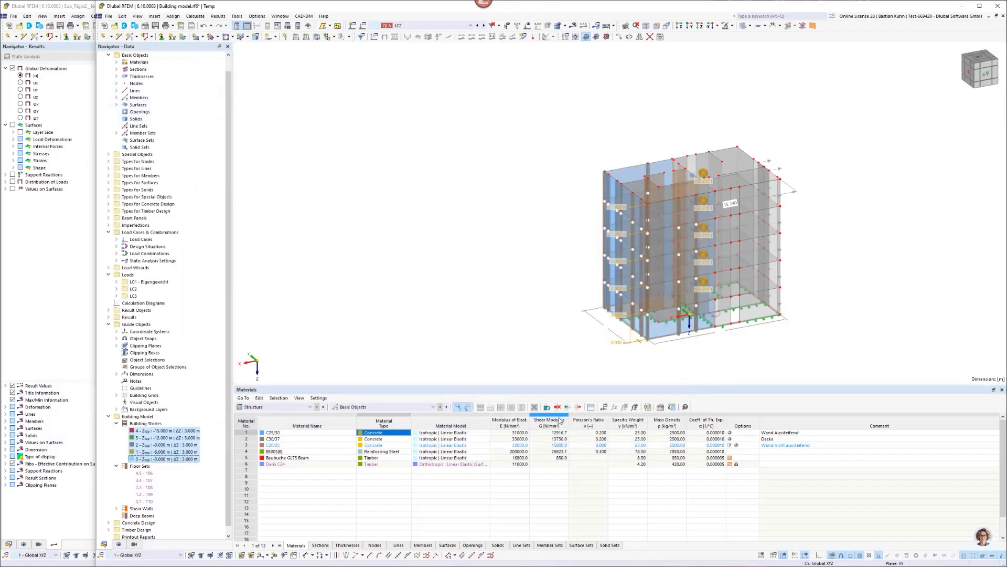
- Check the top floor slab's stiffness type and its load transfer settings, and close its properties
double_click(735, 160)
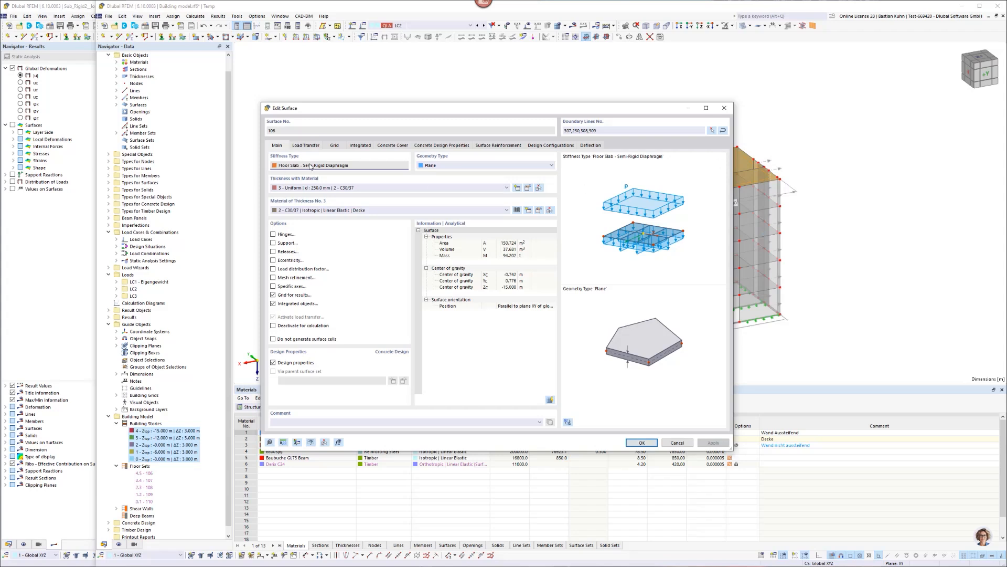
left_click(306, 146)
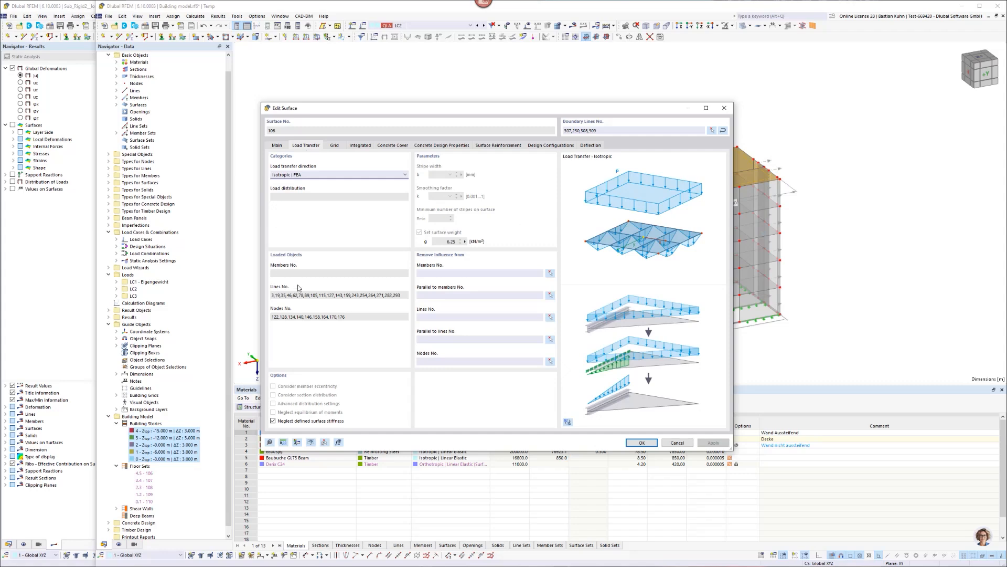
left_click(642, 442)
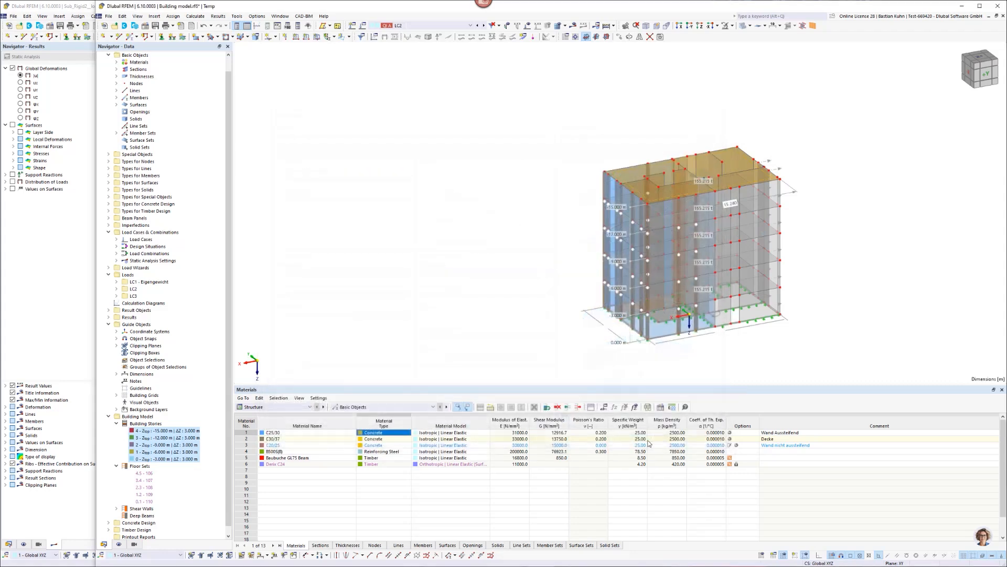
- Select load combination CO2 and calculate its results for the building with semi-rigid diaphragms
left_click(119, 544)
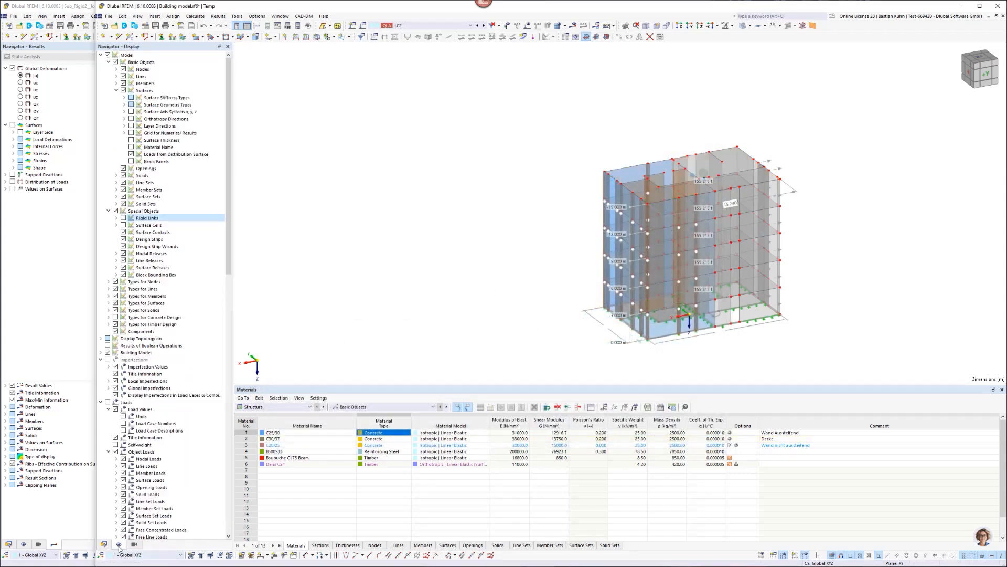
left_click(124, 218)
left_click(454, 26)
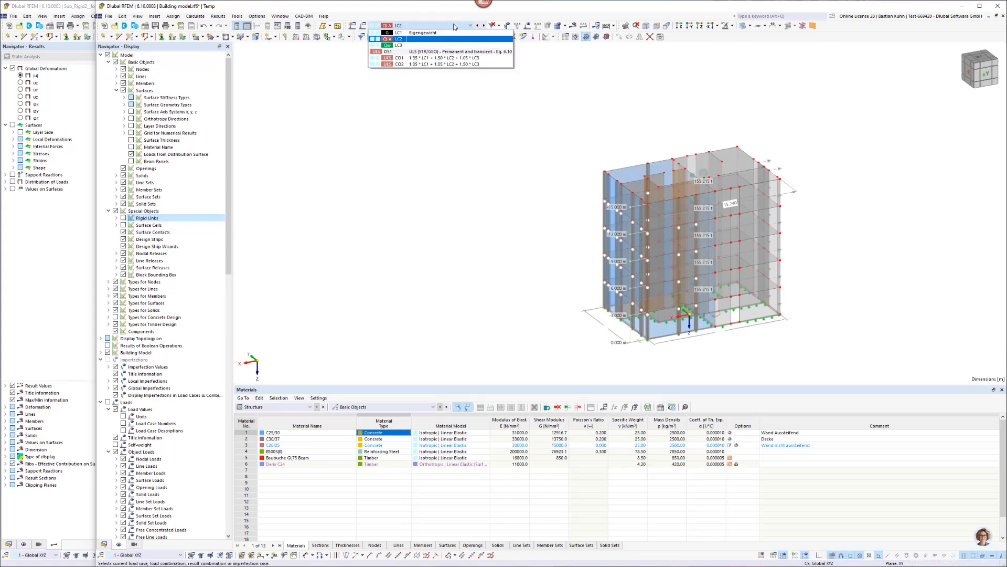
left_click(446, 64)
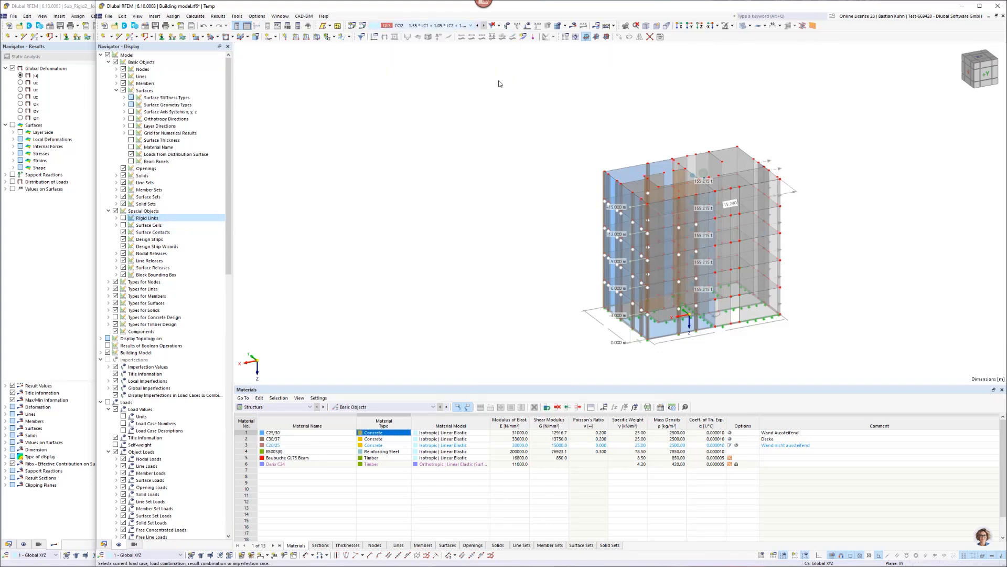
left_click(574, 26)
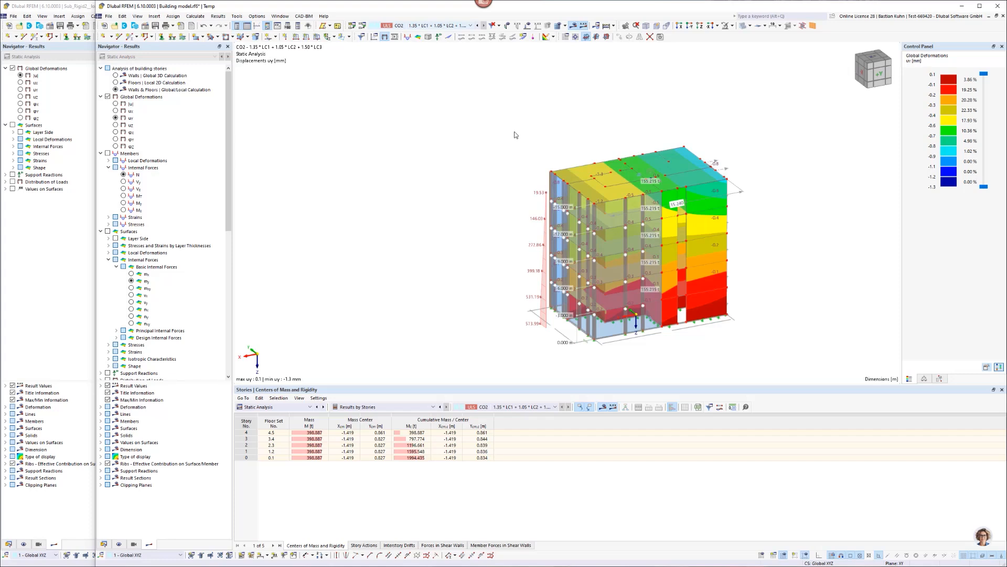
- Display the total global deformation |u| and examine it closely on the top floor slab
left_click(116, 104)
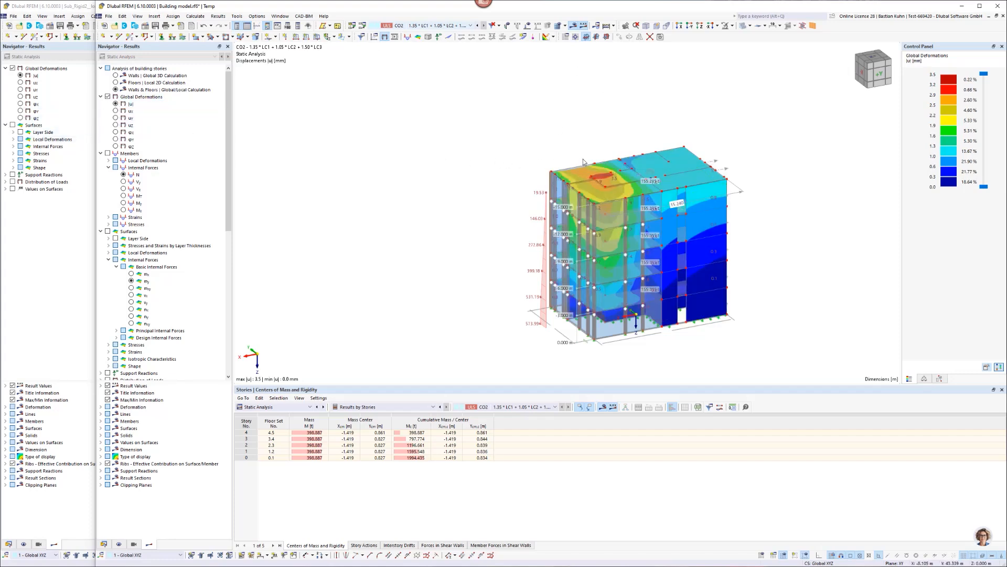
scroll(584, 159, "up", 3)
scroll(436, 126, "up", 2)
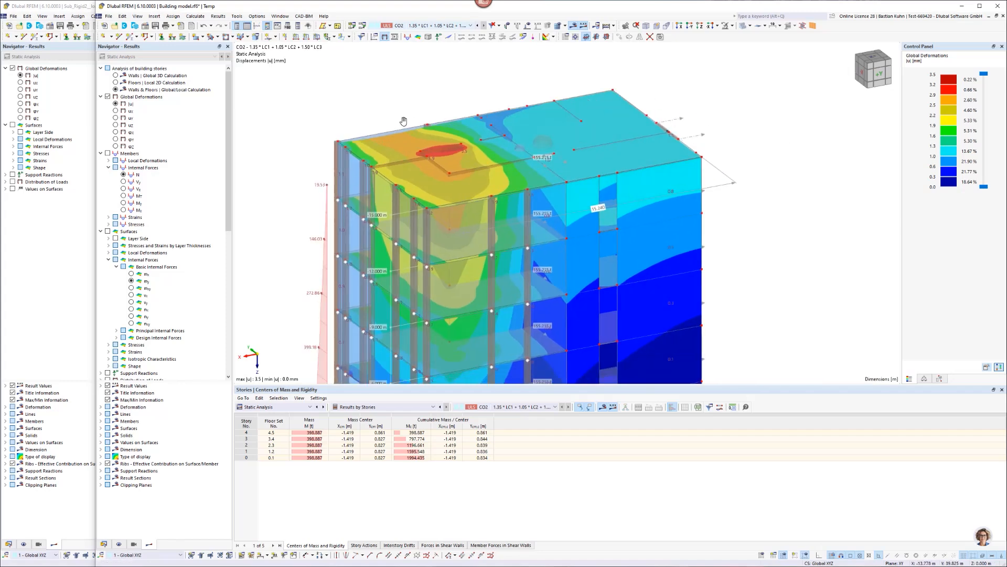
middle_click_drag(403, 121, 435, 121, "ctrl")
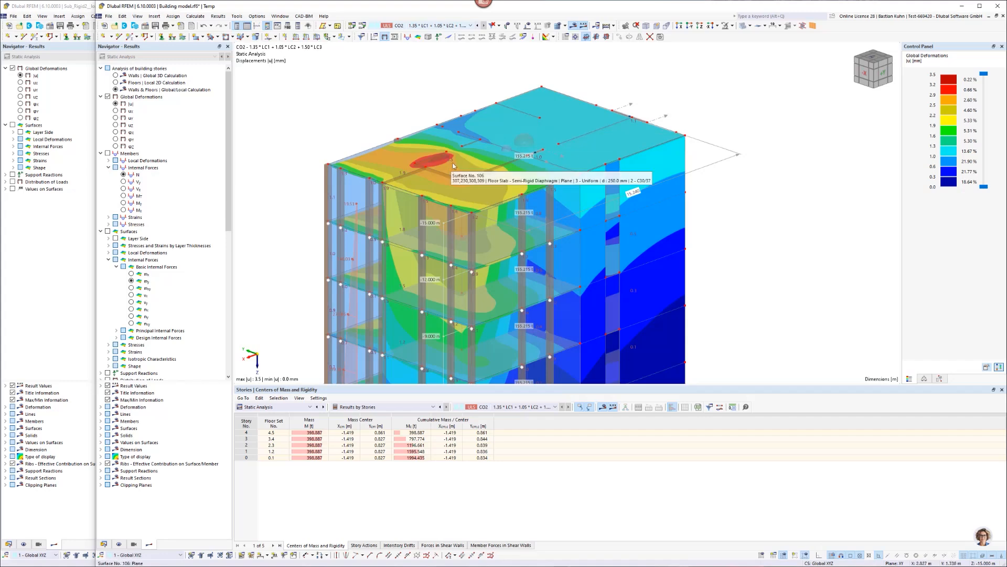
scroll(454, 166, "up", 3)
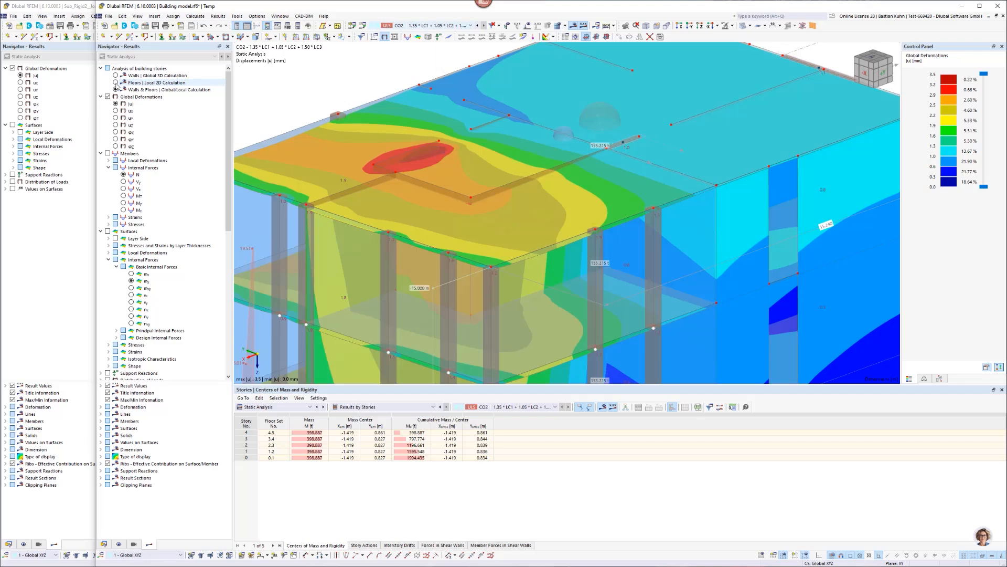
- Compare the deformations of the local 2D floor calculation with those of the global 3D wall calculation
left_click(116, 83)
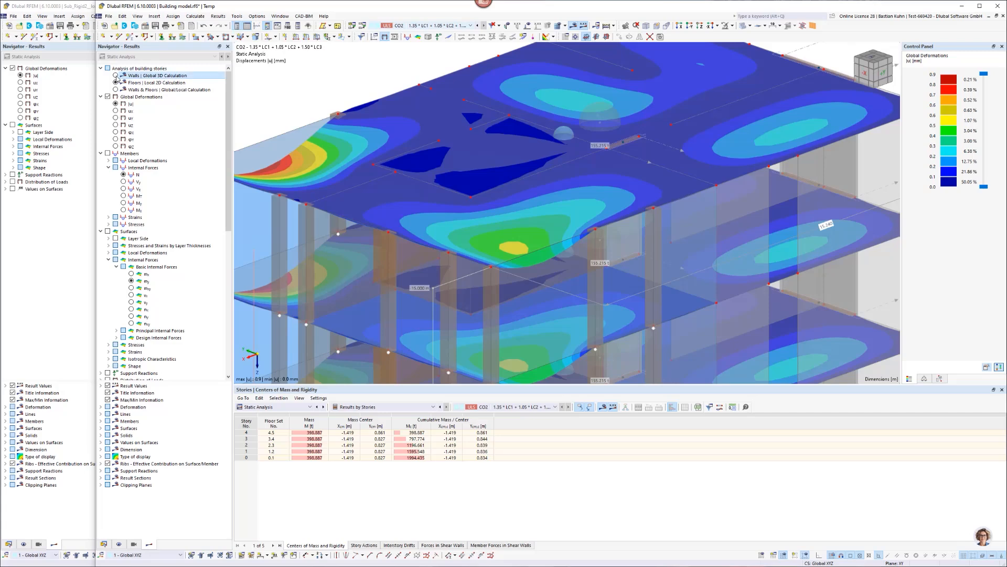
left_click(116, 75)
scroll(480, 149, "down", 3)
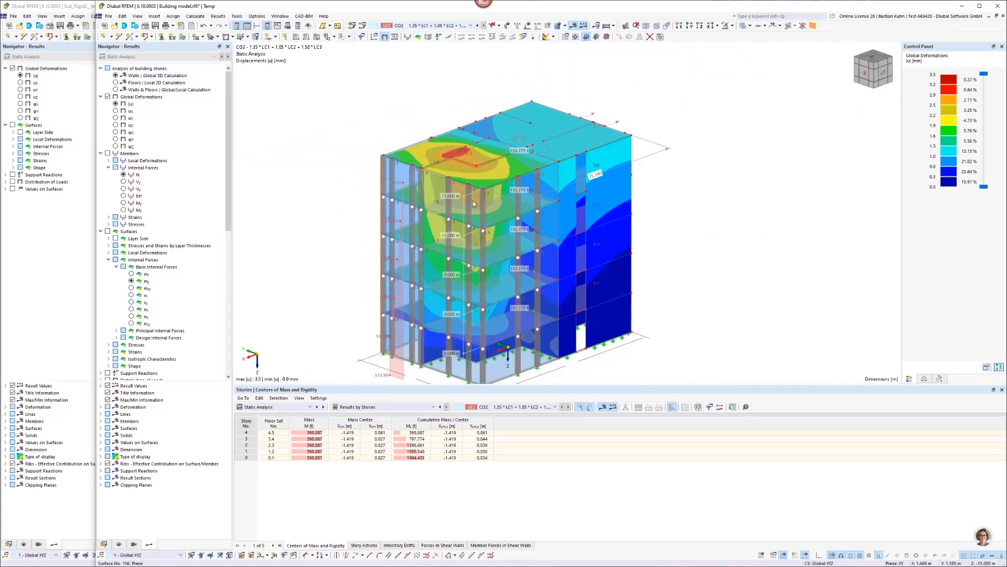
- Show the Story Actions results table and inspect the building's story forces and deformations from the opposite side
left_click(366, 546)
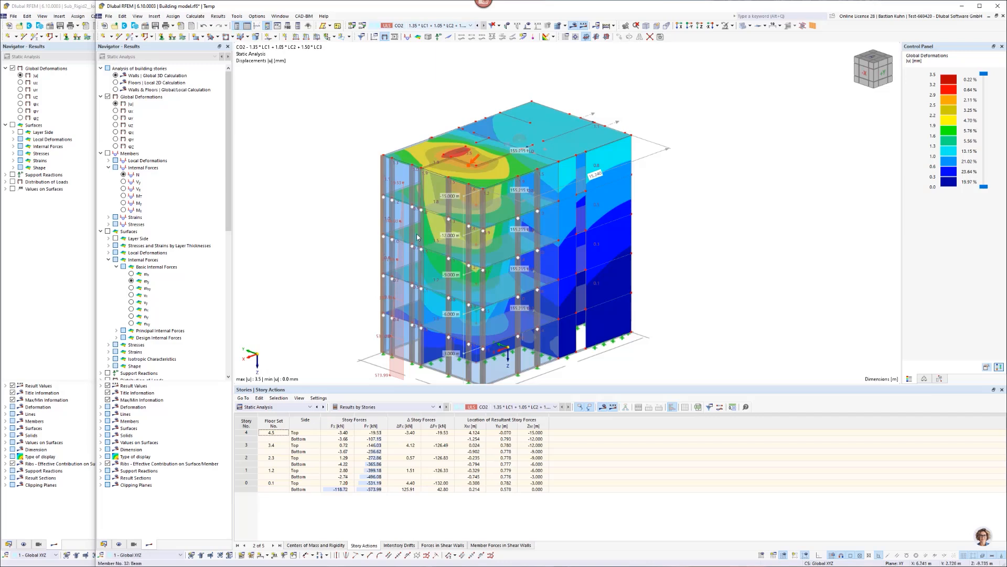
middle_click_drag(422, 227, 431, 211)
middle_click_drag(431, 210, 594, 204, "ctrl")
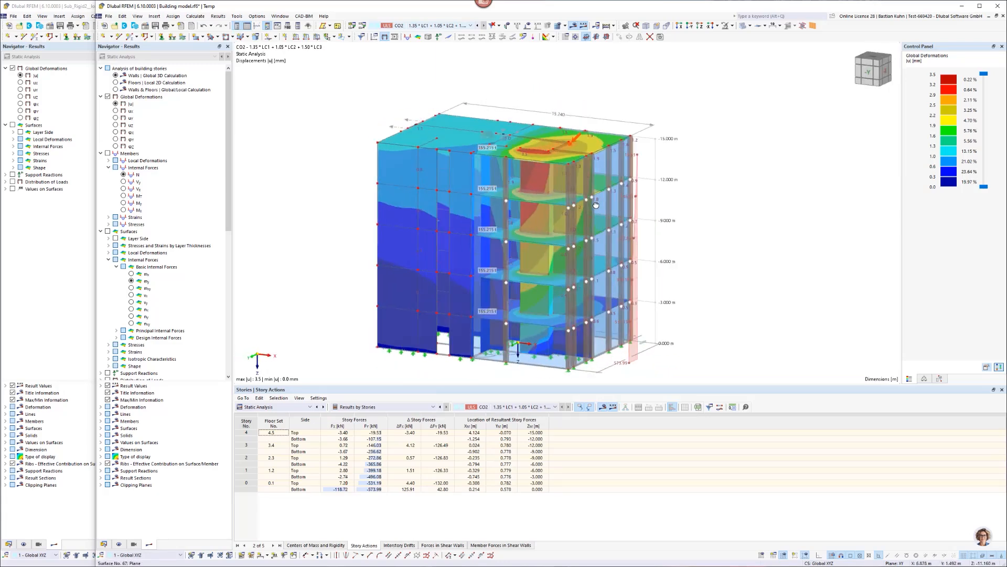
scroll(594, 203, "up", 1)
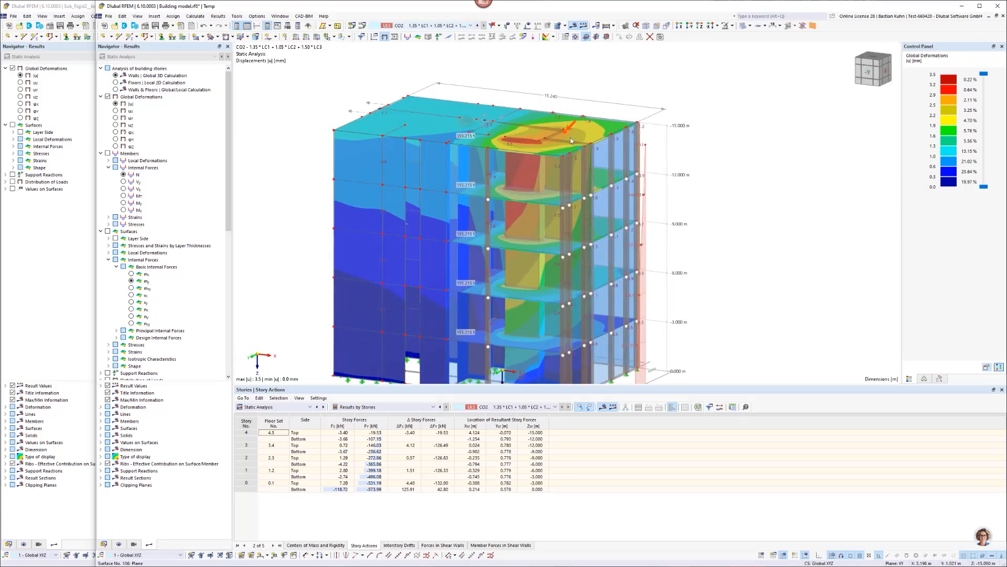
scroll(575, 138, "up", 1)
scroll(574, 137, "down", 1)
- Place the two program windows side by side and switch the submodel window to Sub_semi__load_transfer_hierarchy_level_1.rf6
left_click_drag(97, 107, 502, 107)
left_click(385, 112)
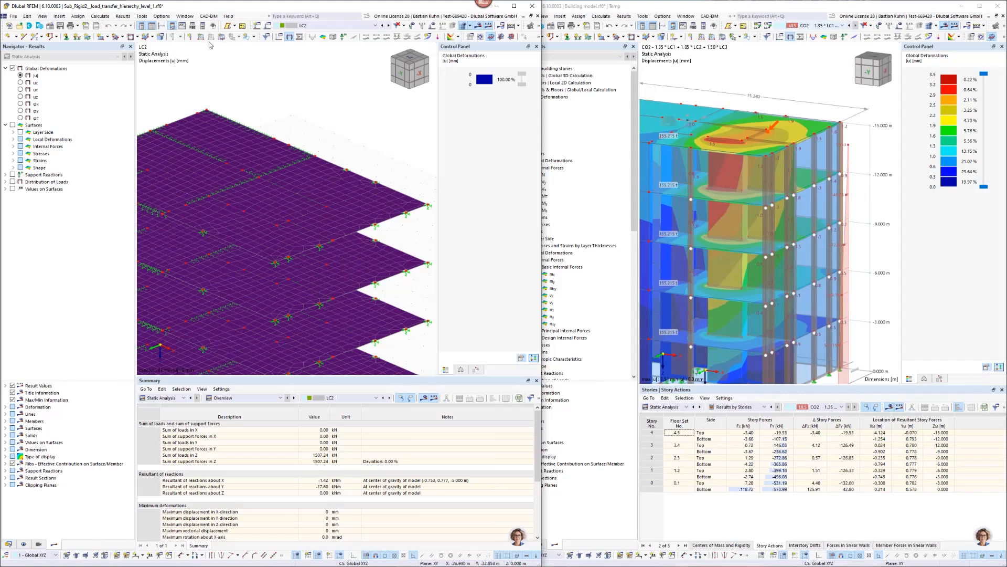
left_click(189, 17)
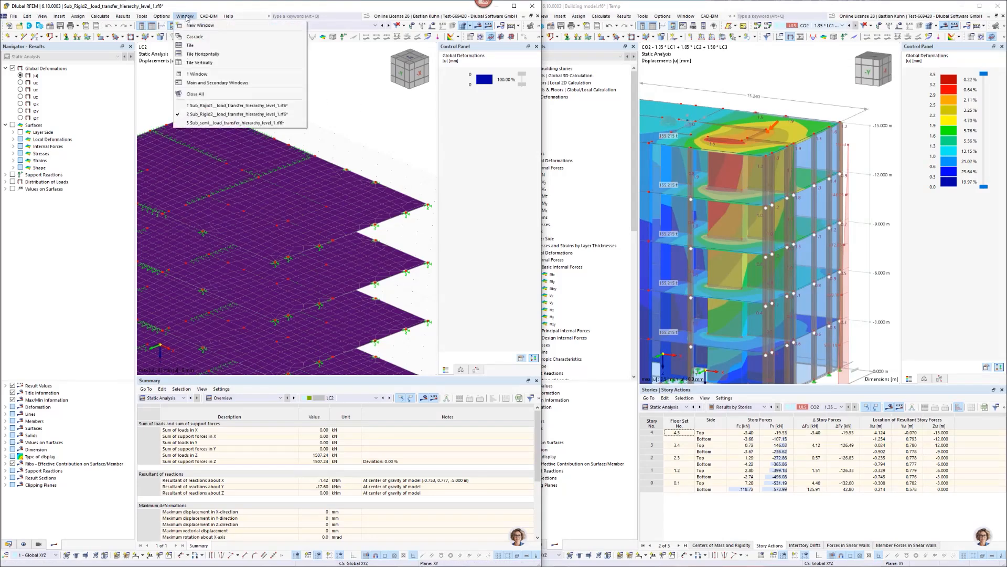
left_click(214, 124)
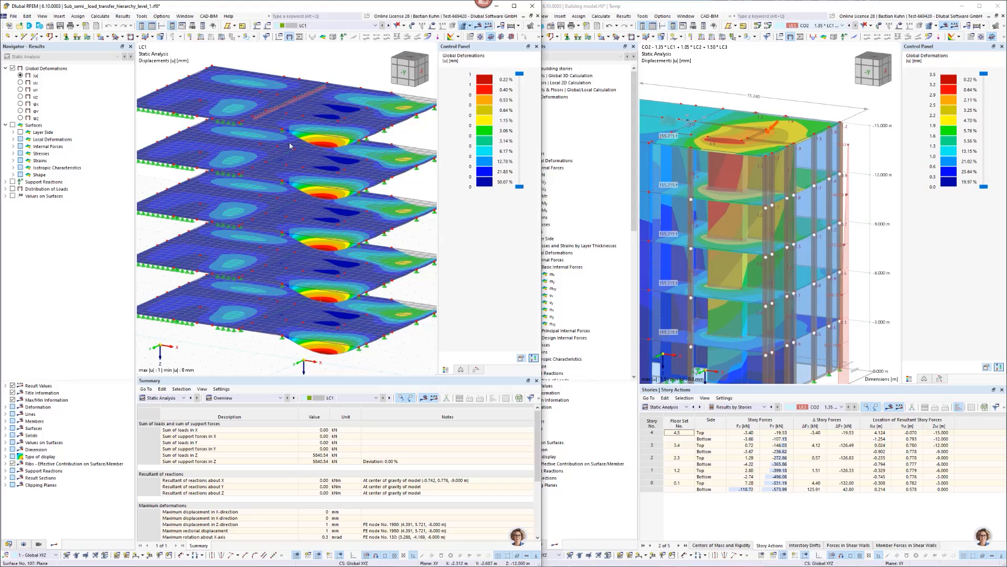
- Examine the deformations and nodal supports of the stacked floor slabs in the semi-rigid submodel
scroll(299, 140, "down", 3)
scroll(299, 140, "down", 1)
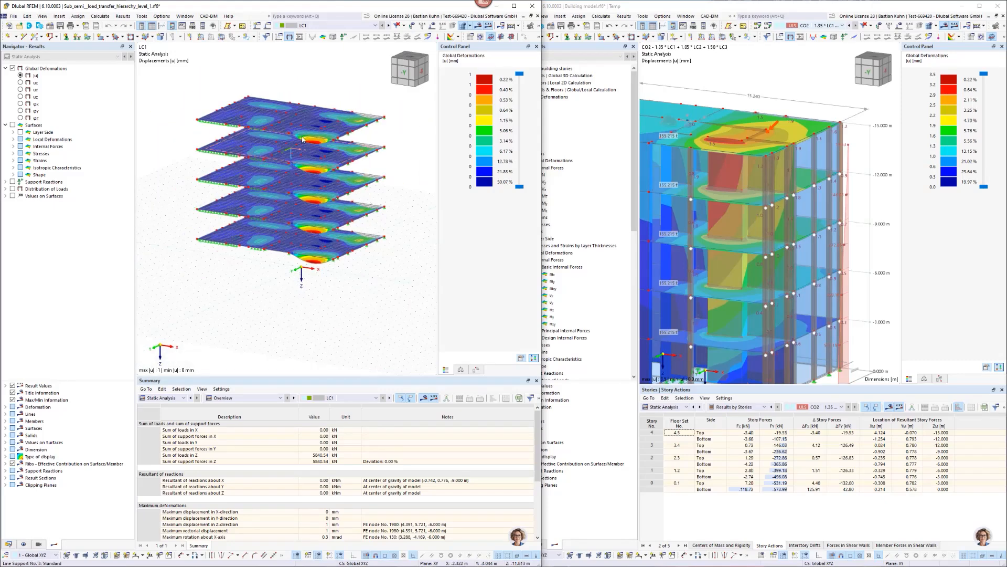
middle_click_drag(375, 142, 357, 153)
right_click(357, 152)
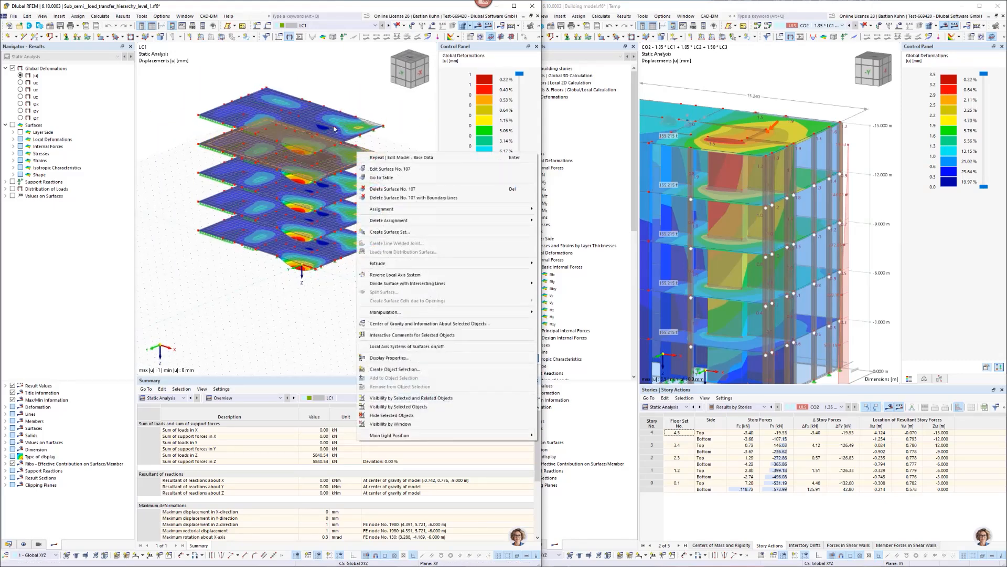
left_click(370, 104)
scroll(371, 110, "up", 5)
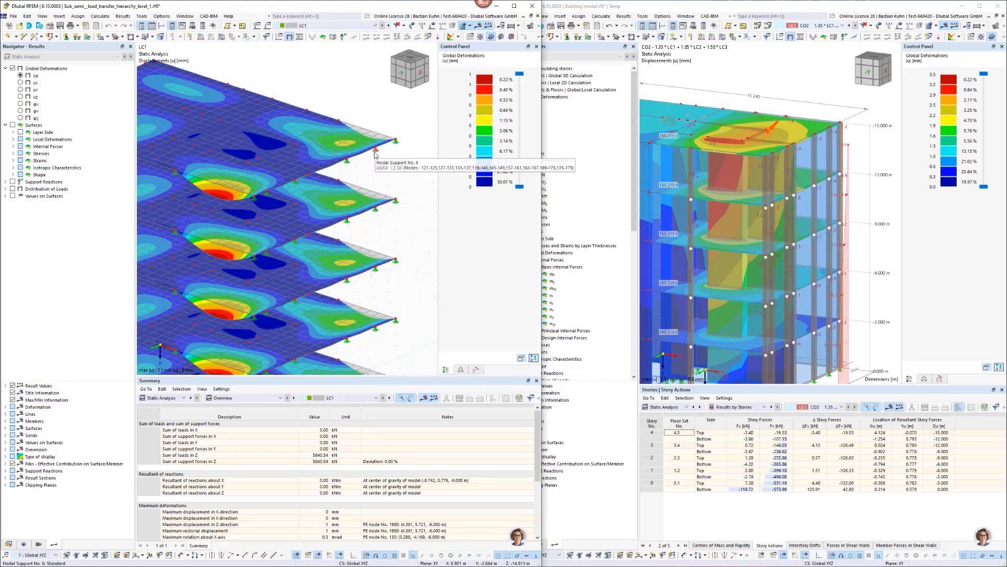
- In the building model, check the stories' floor, nodal support and line support modeling and close the dialog unchanged
left_click(583, 278)
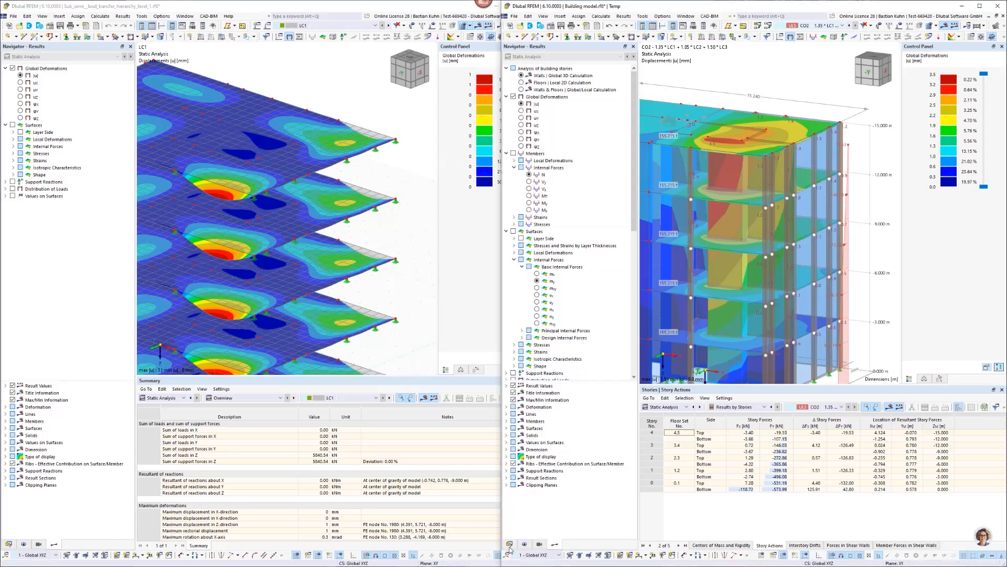
left_click(509, 544)
right_click(551, 436)
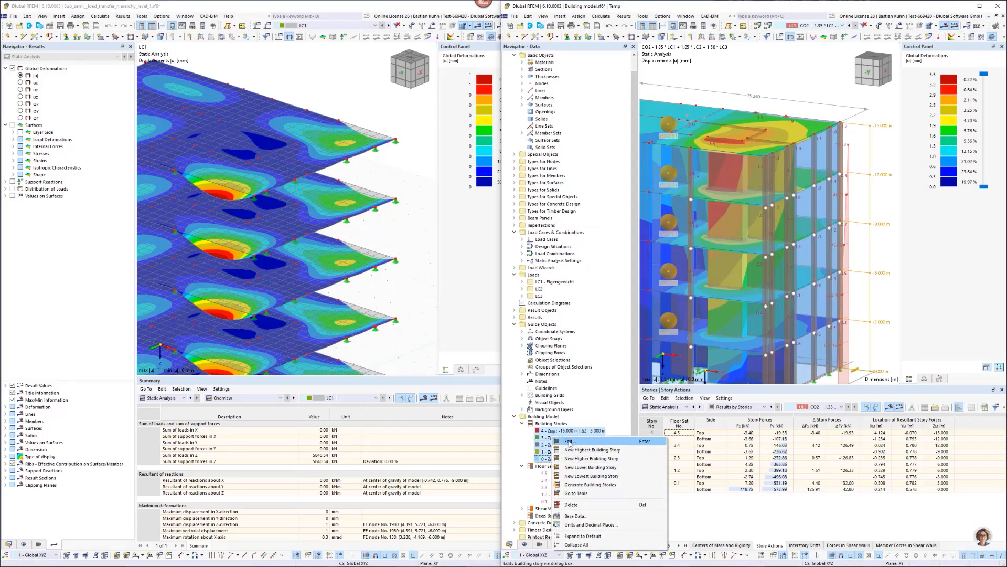
left_click(569, 441)
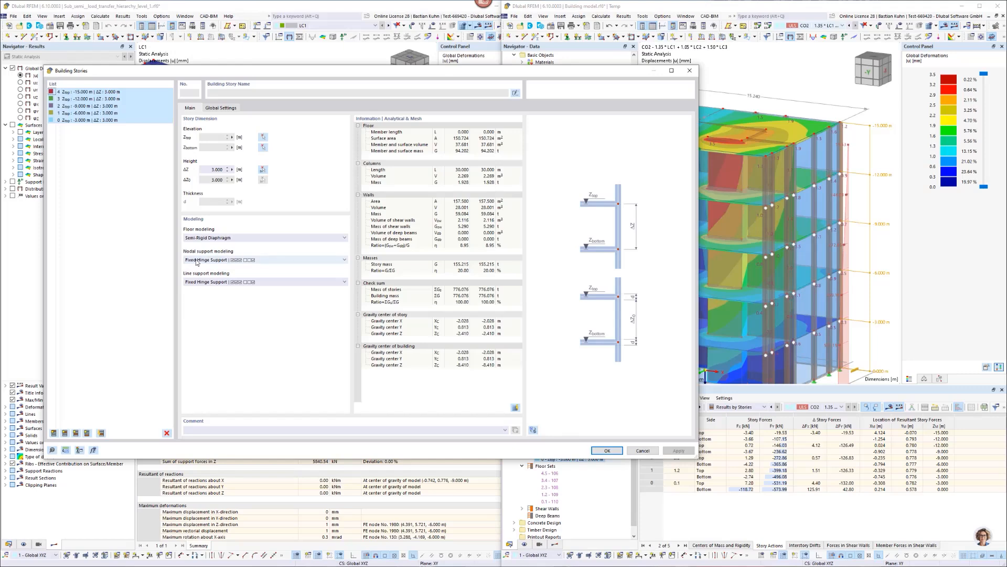
left_click(689, 70)
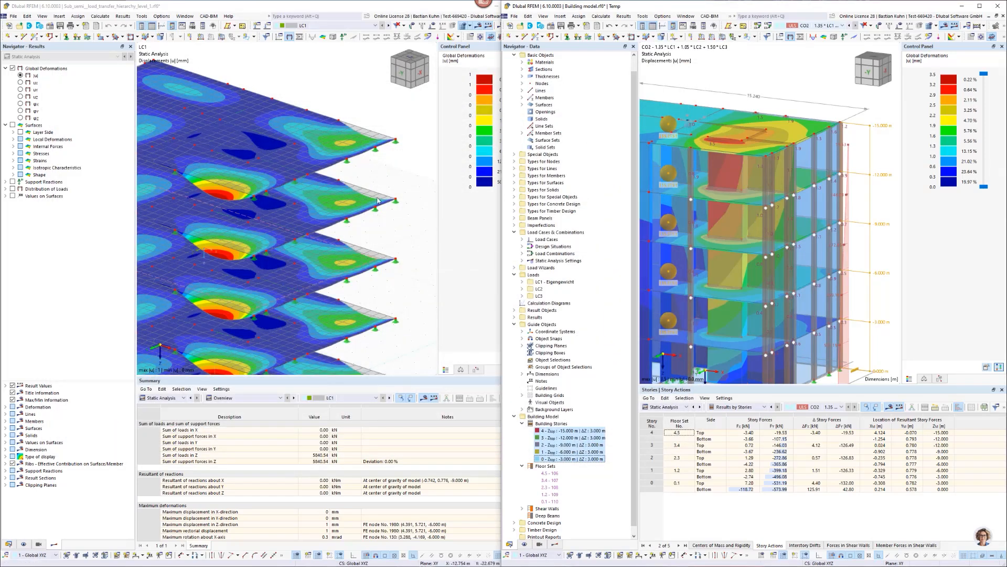
- Check the top slab's surface properties in the semi-rigid submodel, close them and return to the building model in a maximized window
left_click(398, 179)
double_click(359, 136)
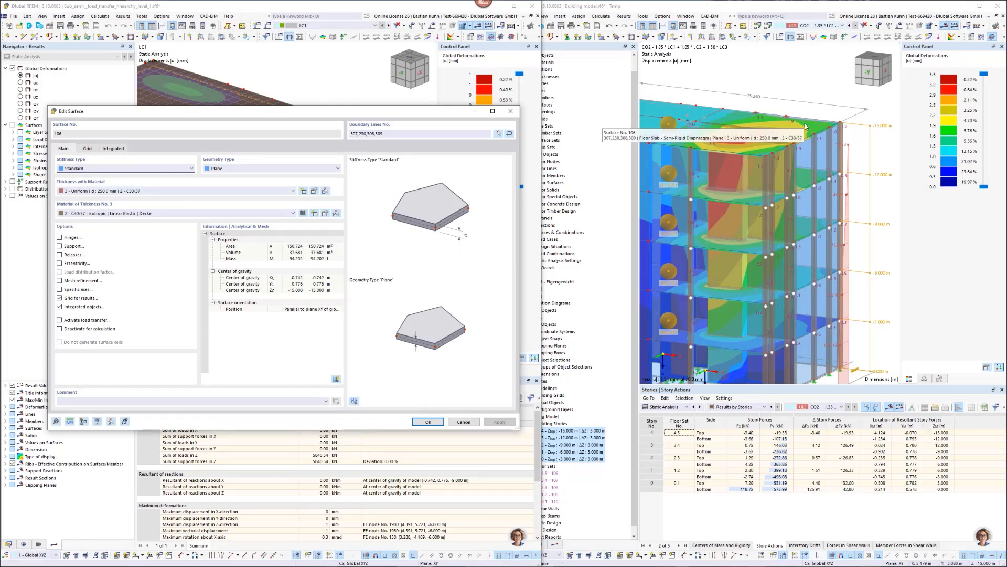
left_click(511, 110)
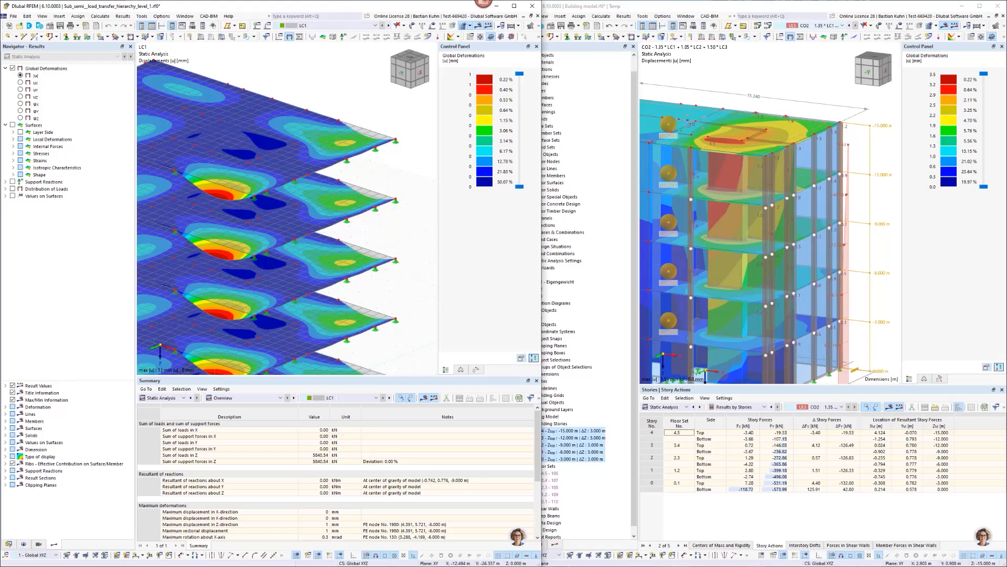
left_click(980, 6)
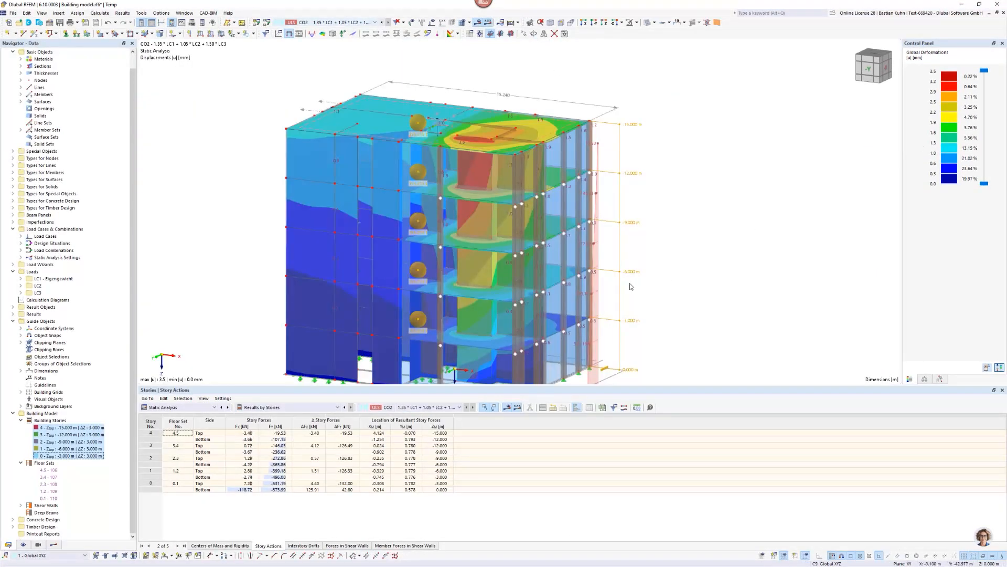
mouse_move(583, 229)
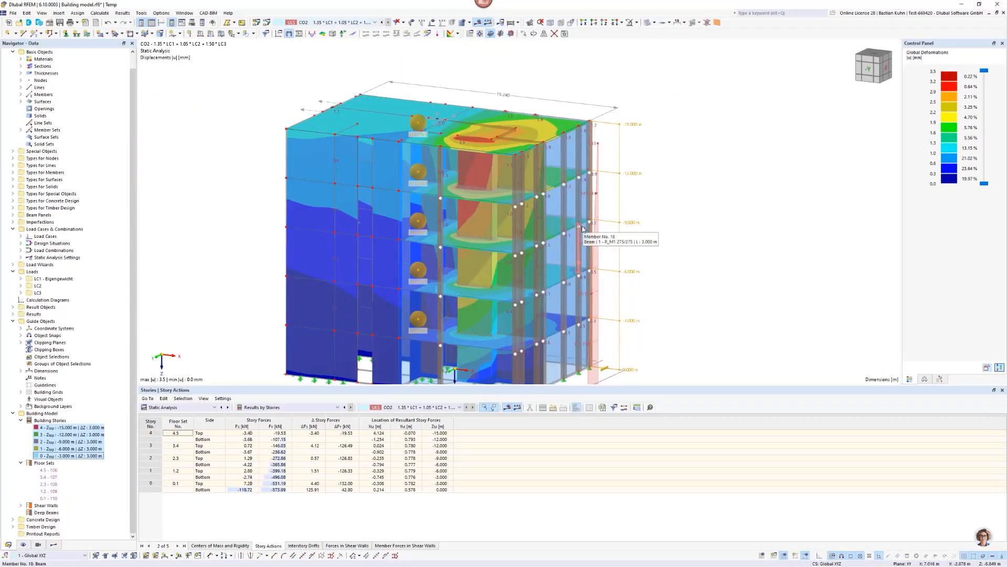